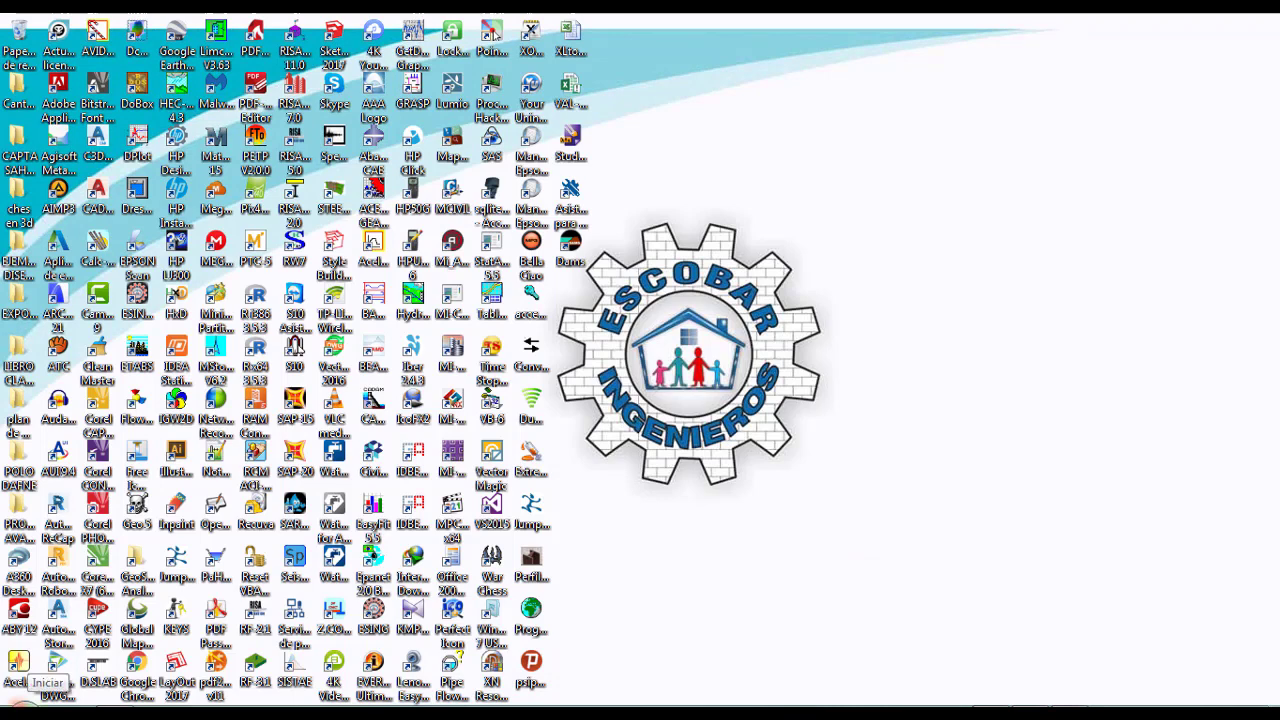
# Launch RF-2.1 (RISAFoundation) and move the Data Entry palette fully into view over the model area.
pyautogui.click(20, 706)
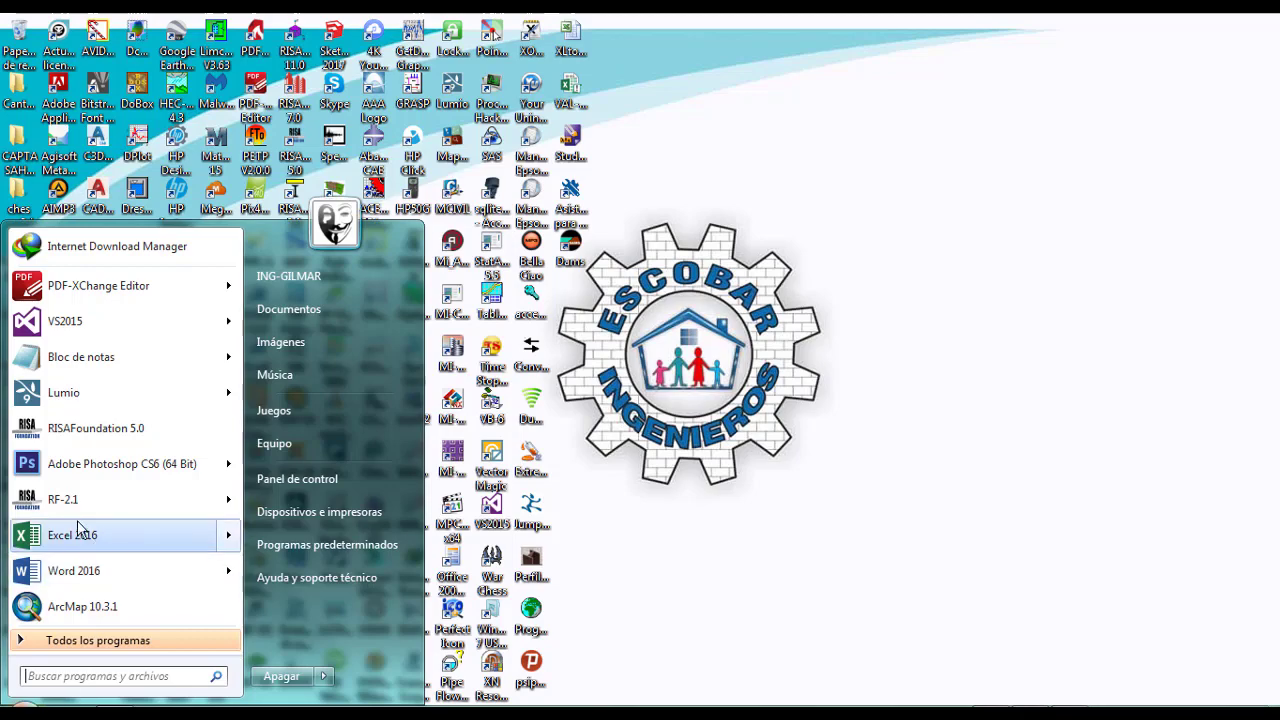
pyautogui.moveTo(70, 510)
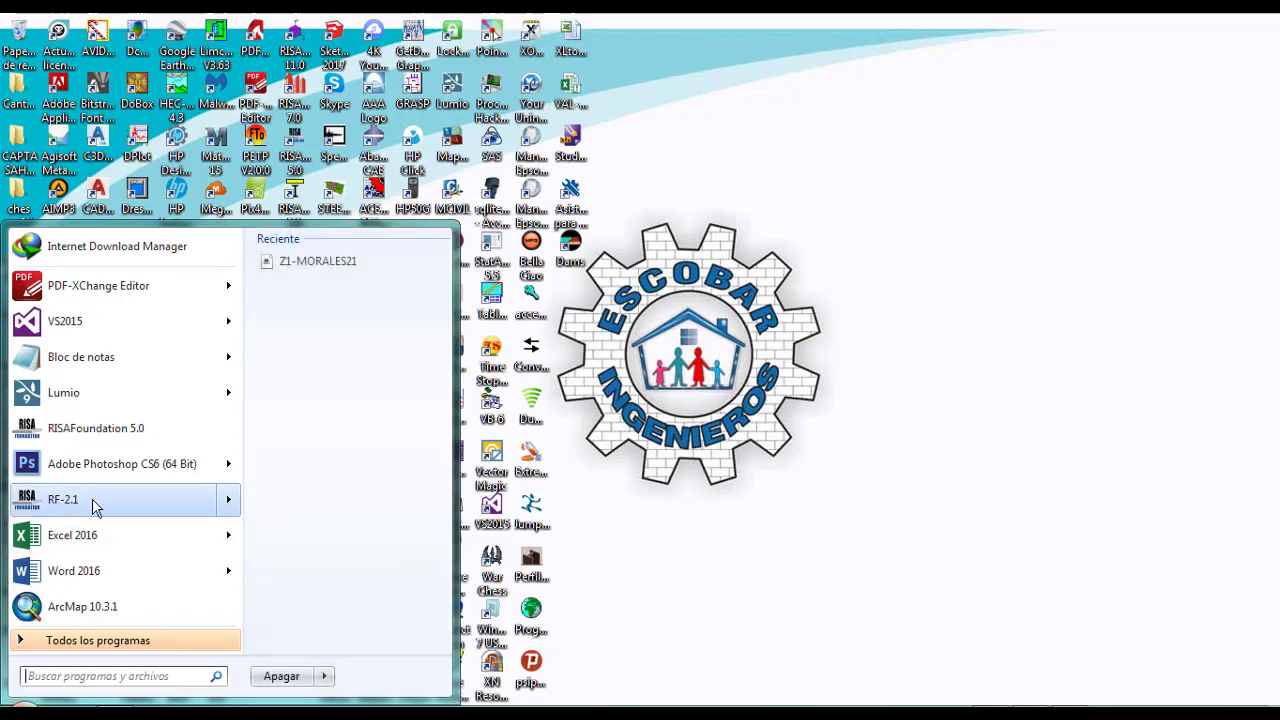
pyautogui.press('Return')
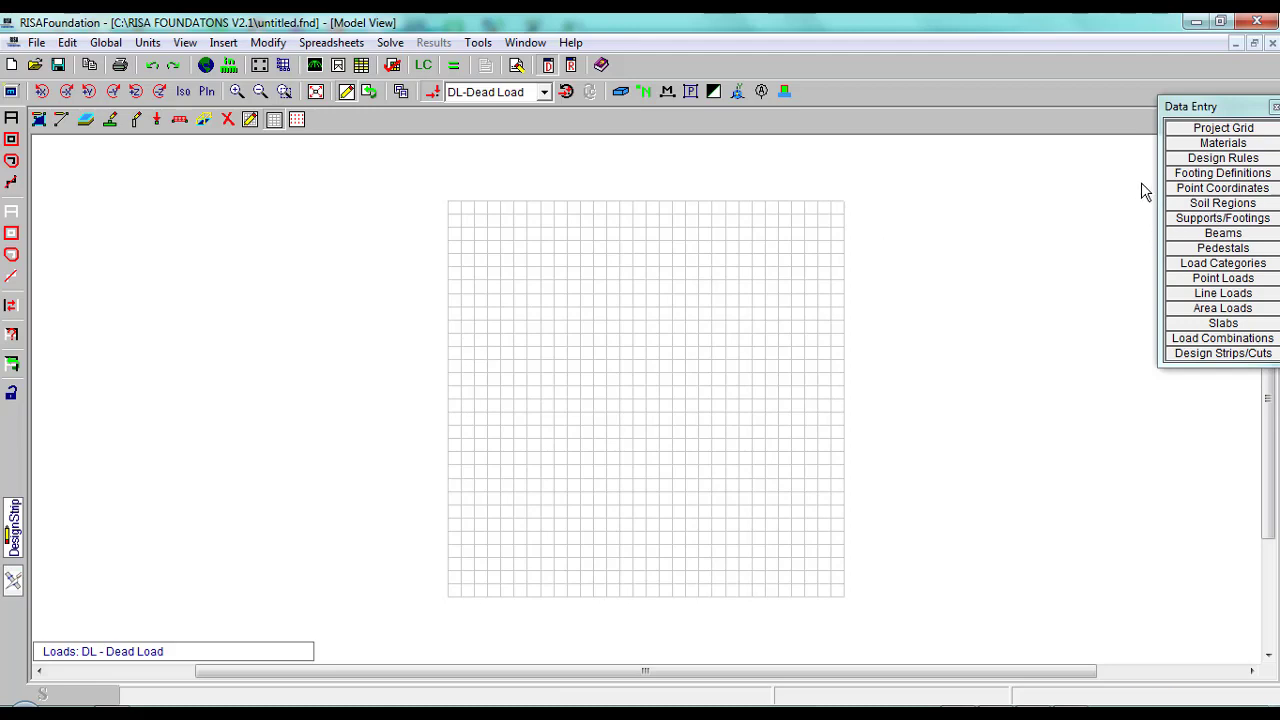
pyautogui.moveTo(1207, 117); pyautogui.dragTo(1153, 160)
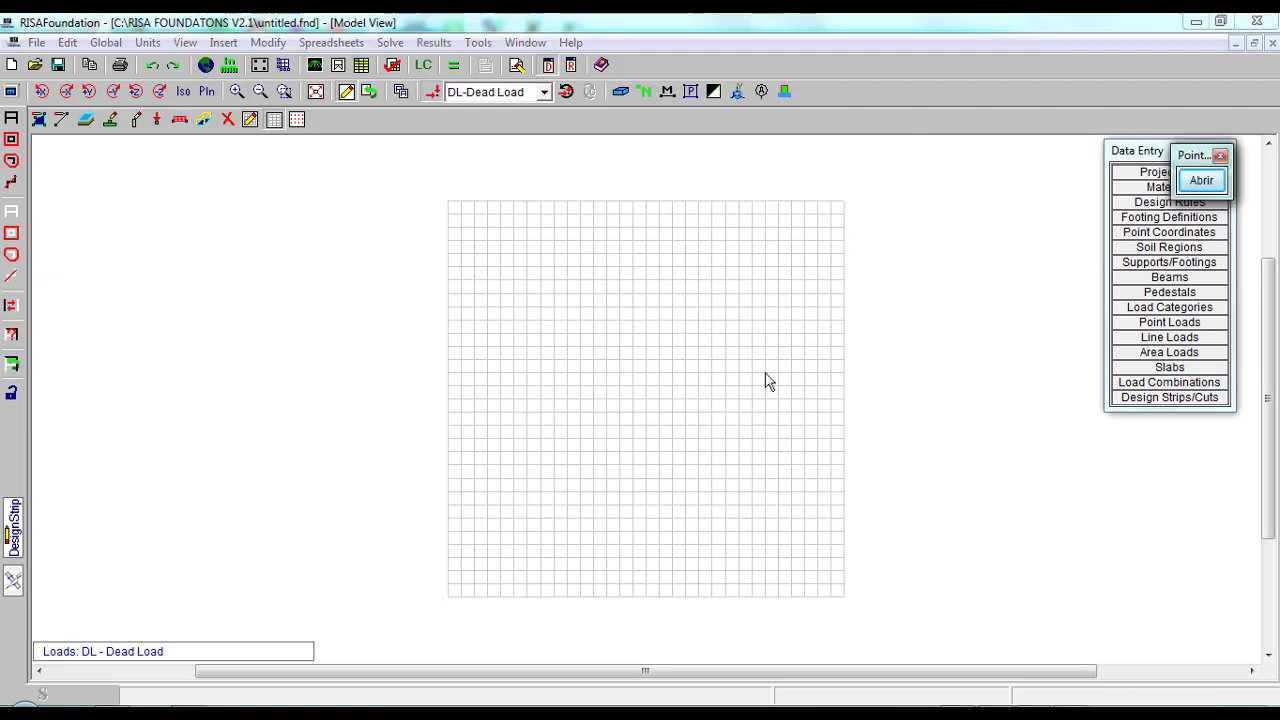
# With the screen annotation tool, outline the menu bar and the three horizontal rows of tools in black rectangles.
pyautogui.moveTo(1212, 163)
pyautogui.mouseDown()
pyautogui.moveTo(1017, 167)
pyautogui.moveTo(1027, 160)
pyautogui.mouseUp()
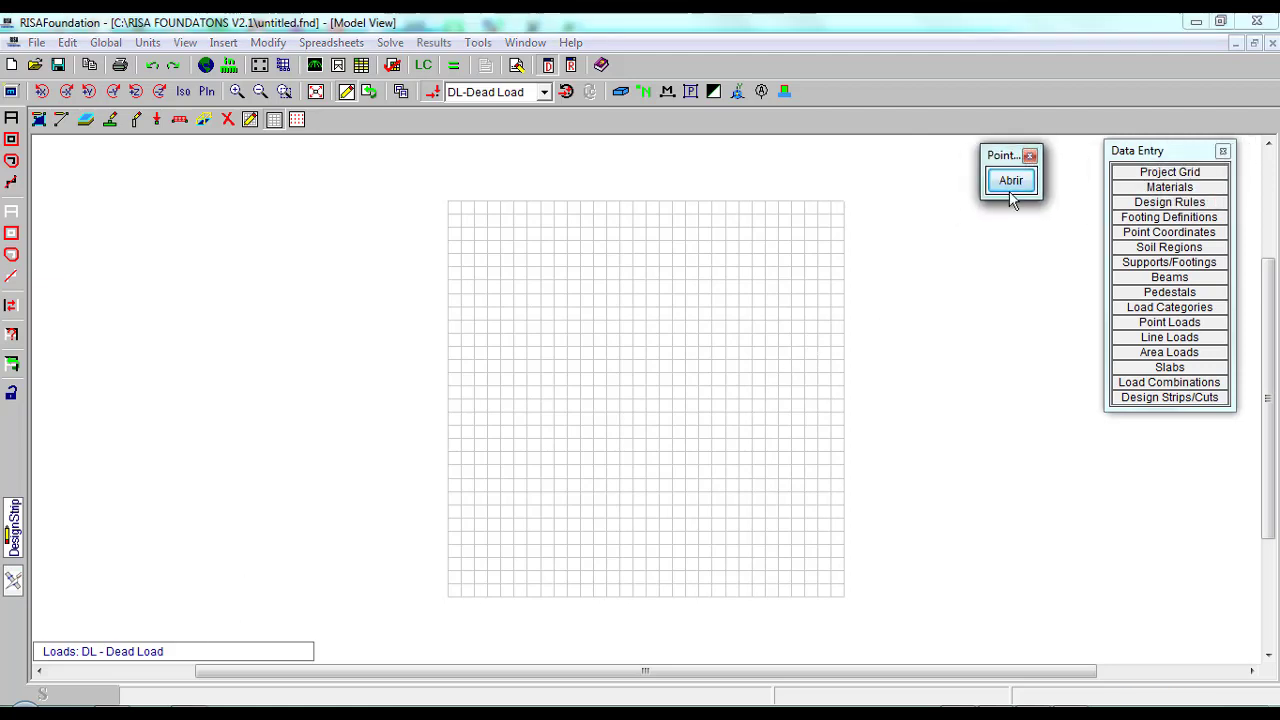
pyautogui.click(1012, 186)
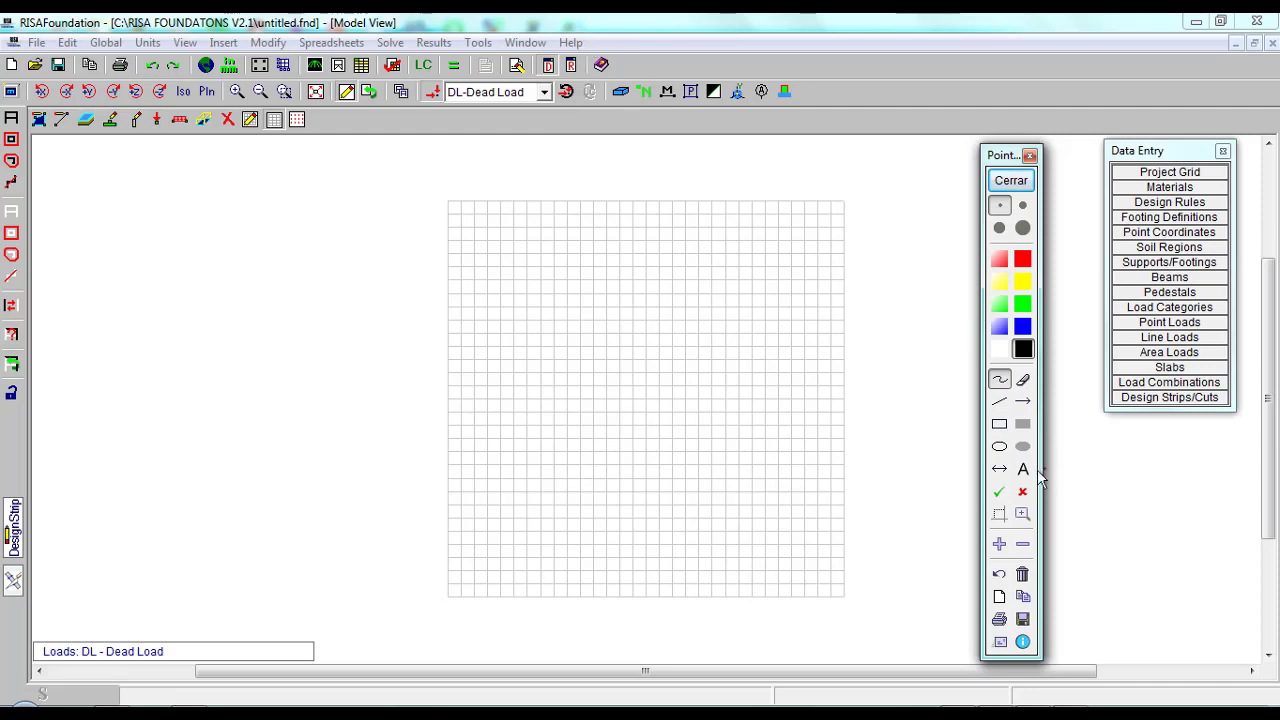
pyautogui.click(1000, 491)
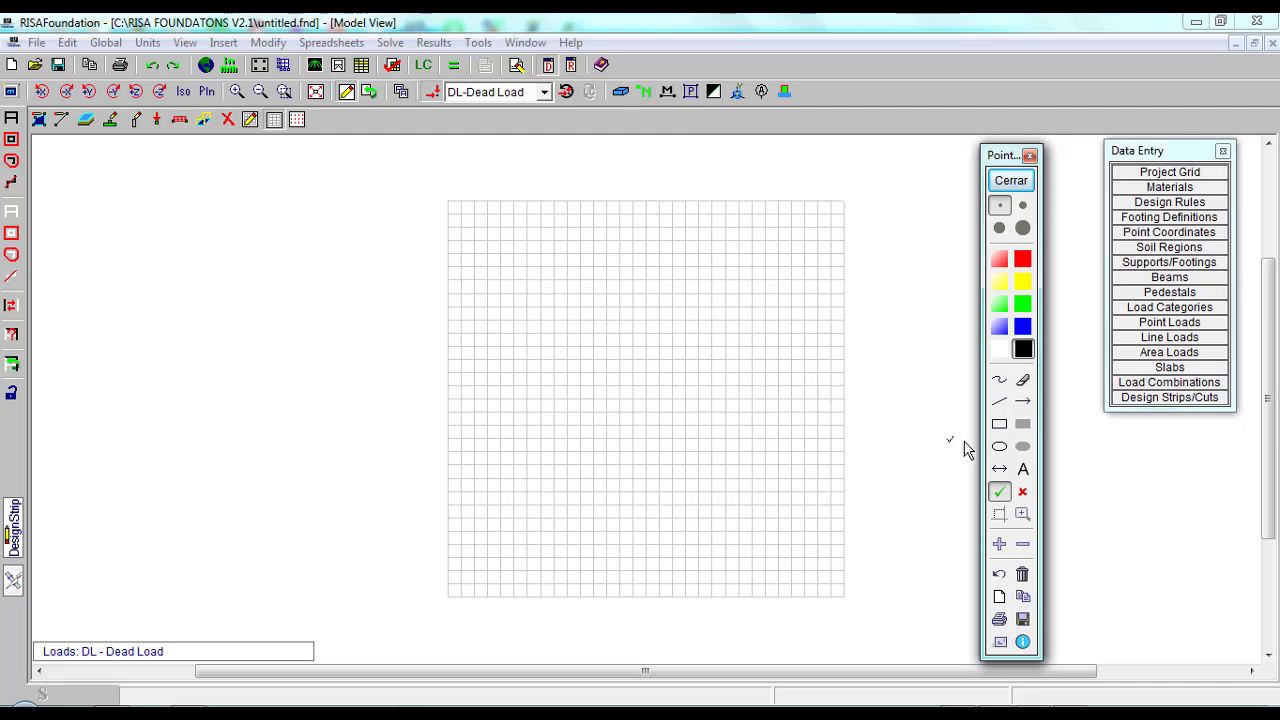
pyautogui.click(1000, 424)
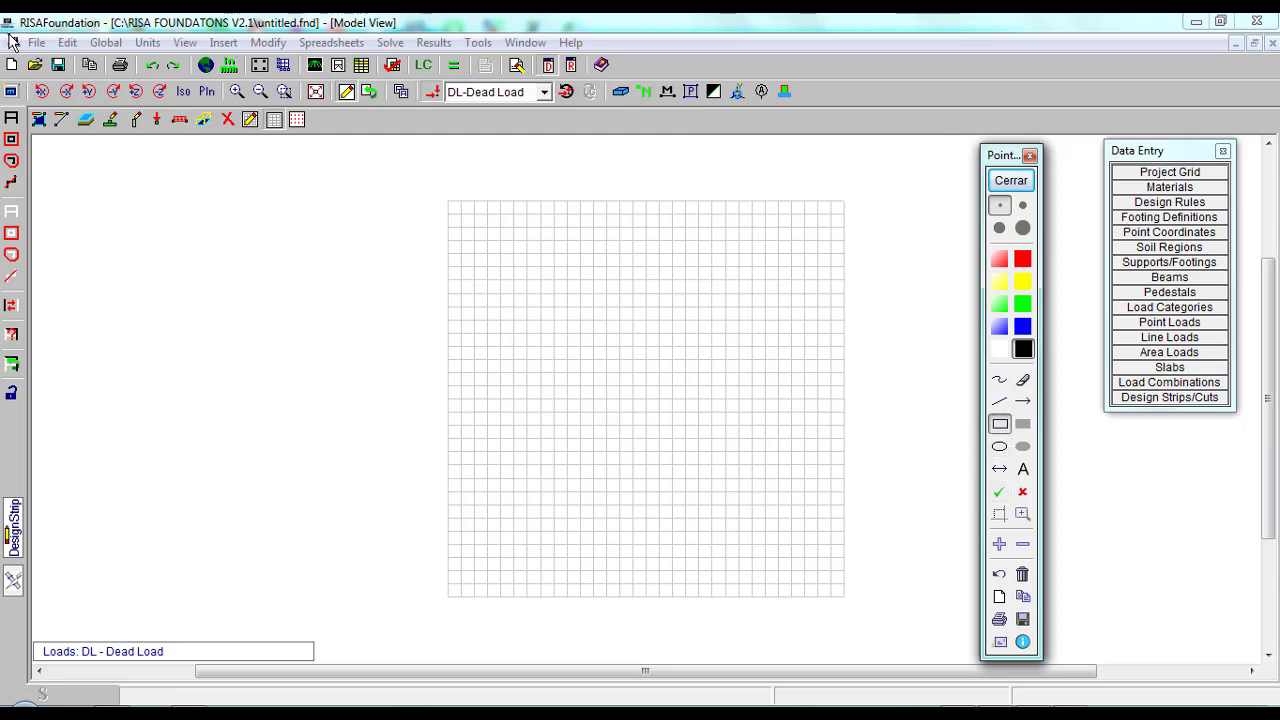
pyautogui.moveTo(449, 48); pyautogui.dragTo(604, 55)
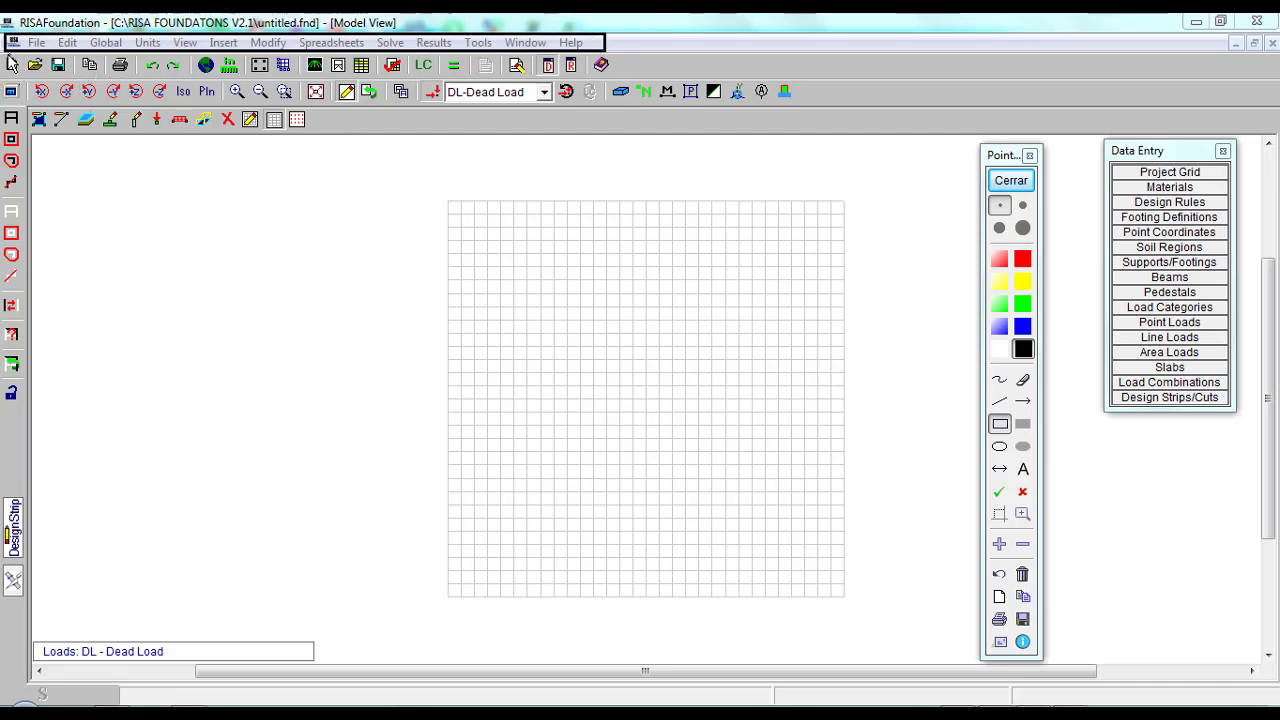
pyautogui.moveTo(3, 57); pyautogui.dragTo(644, 80)
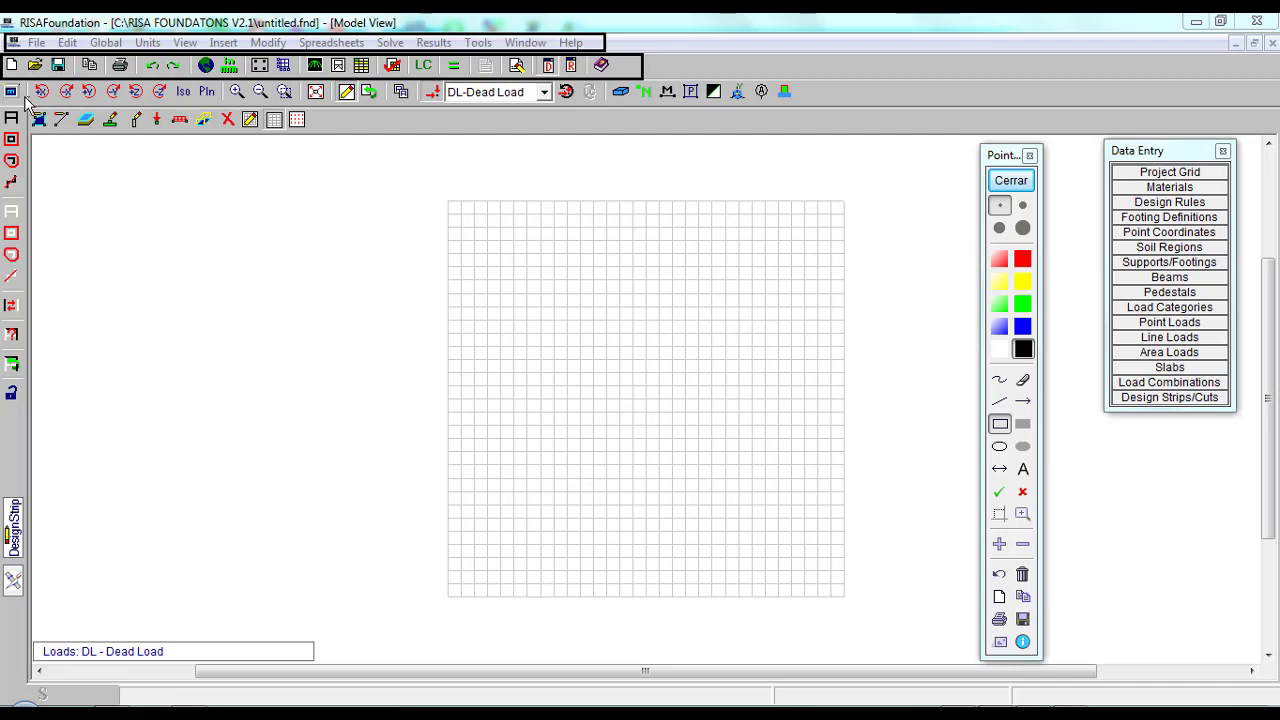
pyautogui.moveTo(5, 87); pyautogui.dragTo(808, 110)
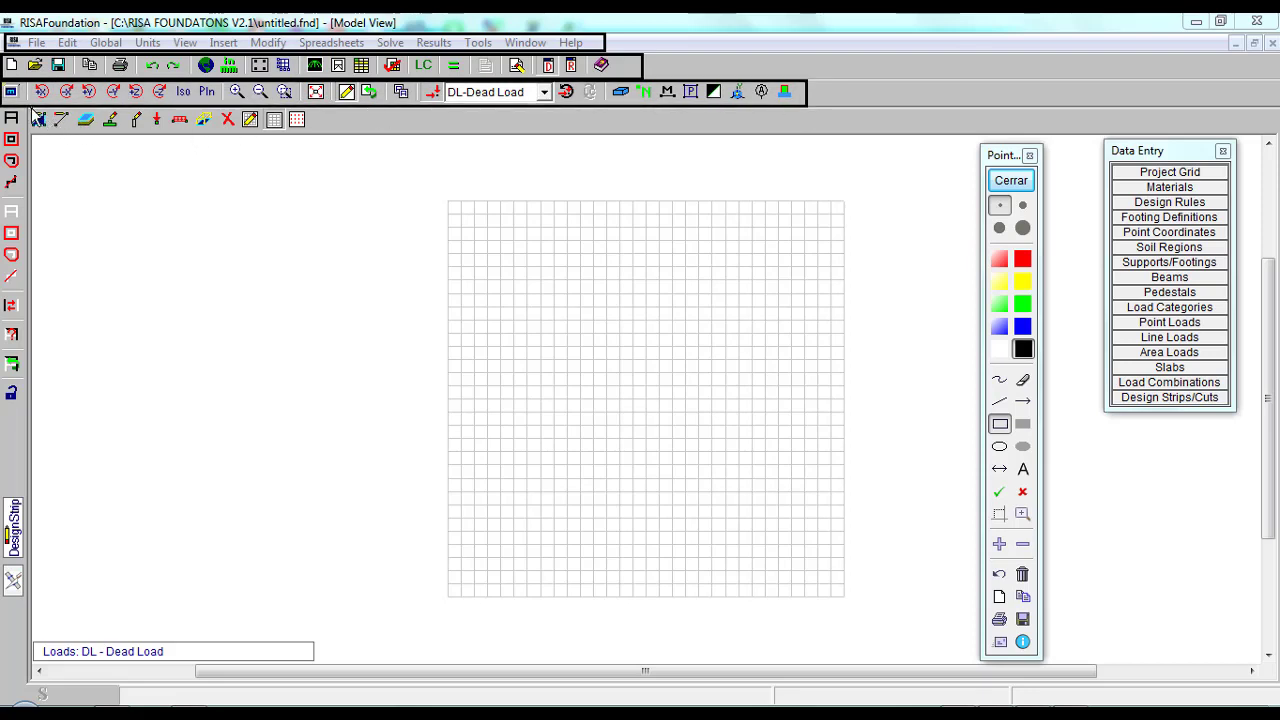
pyautogui.moveTo(31, 111); pyautogui.dragTo(310, 133)
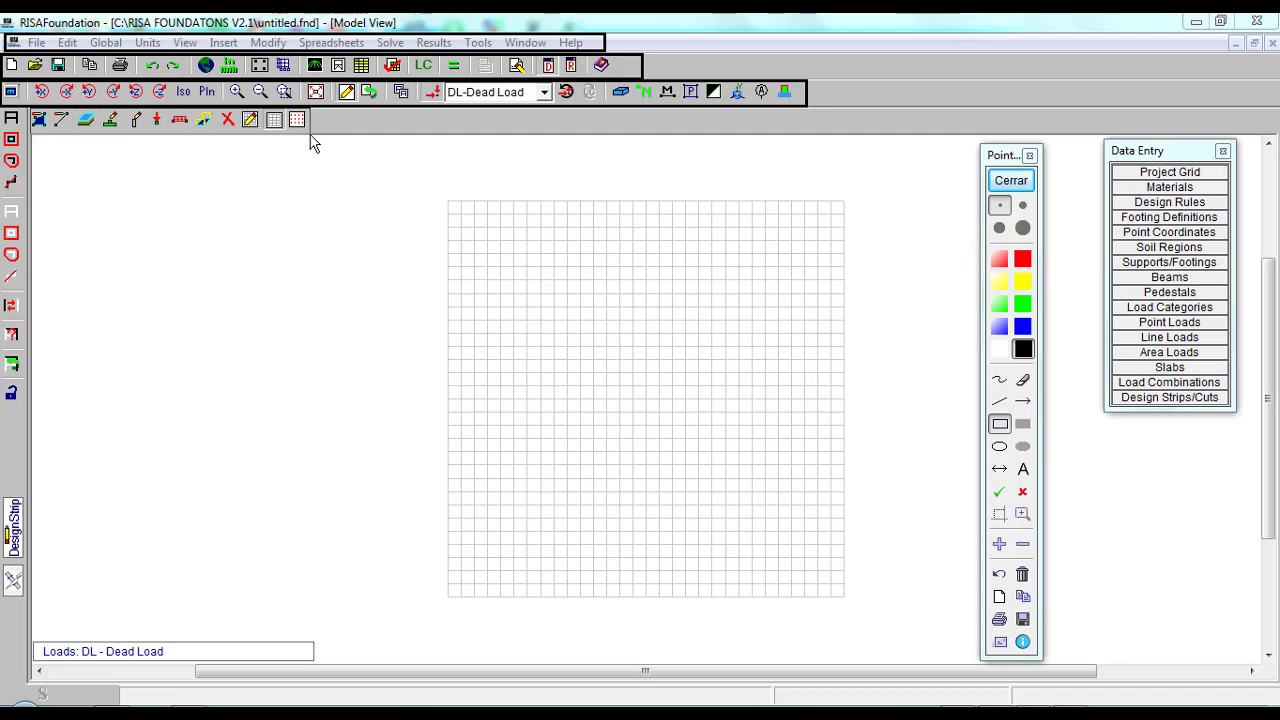
pyautogui.moveTo(310, 140); pyautogui.dragTo(310, 140)
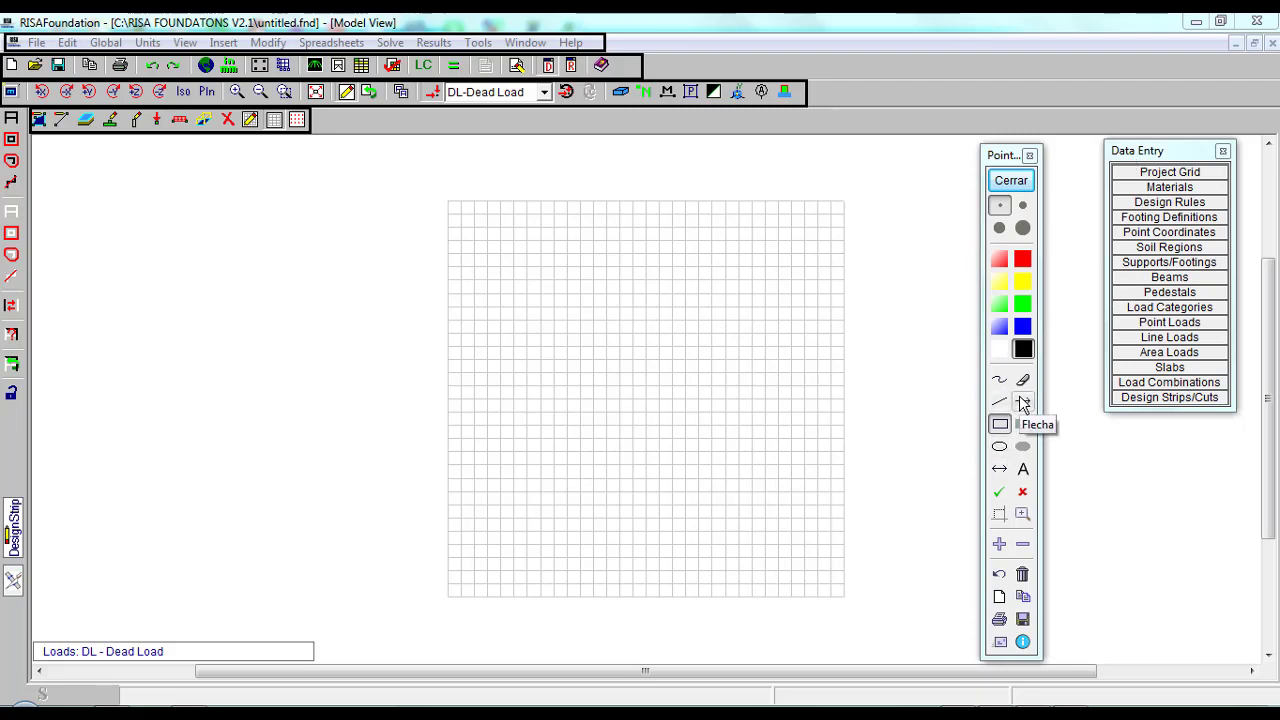
# Outline the whole Data Entry palette with a red annotation rectangle.
pyautogui.click(1022, 259)
pyautogui.click(1112, 152)
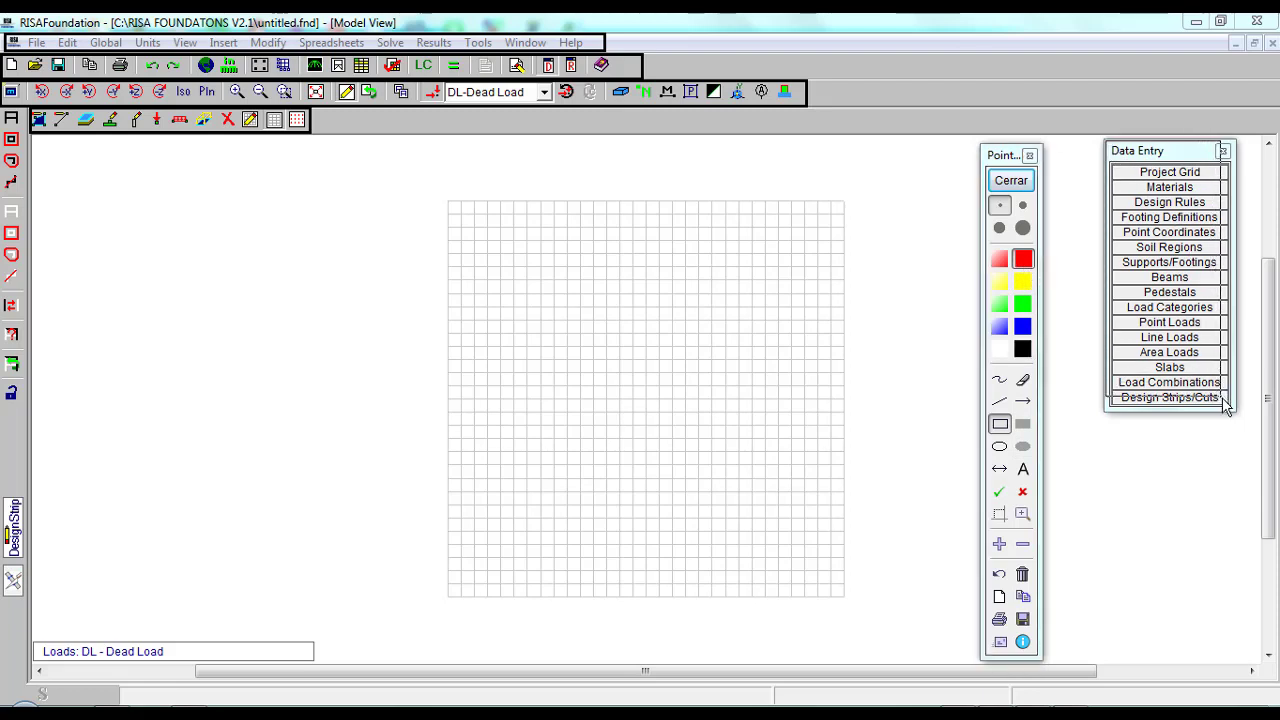
pyautogui.moveTo(1234, 414); pyautogui.dragTo(1237, 422)
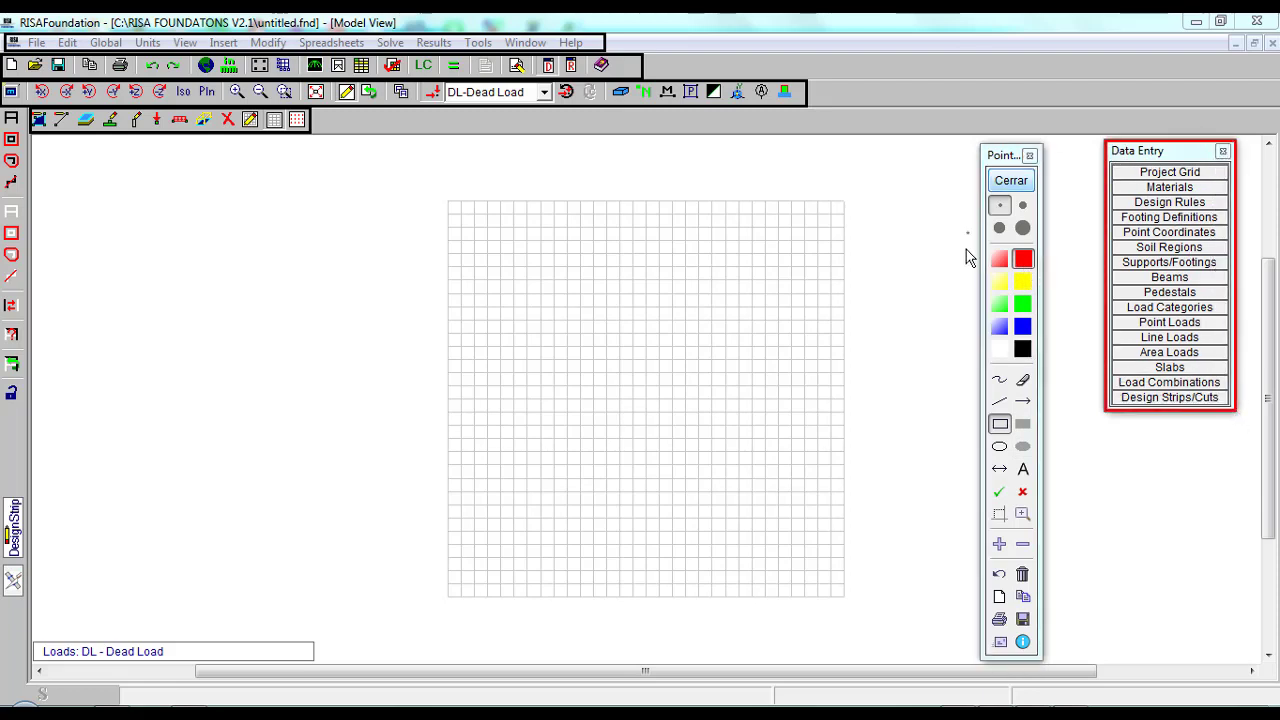
# Place a check mark beside every Data Entry item from Project Grid through Design Strips/Cuts.
pyautogui.click(1001, 493)
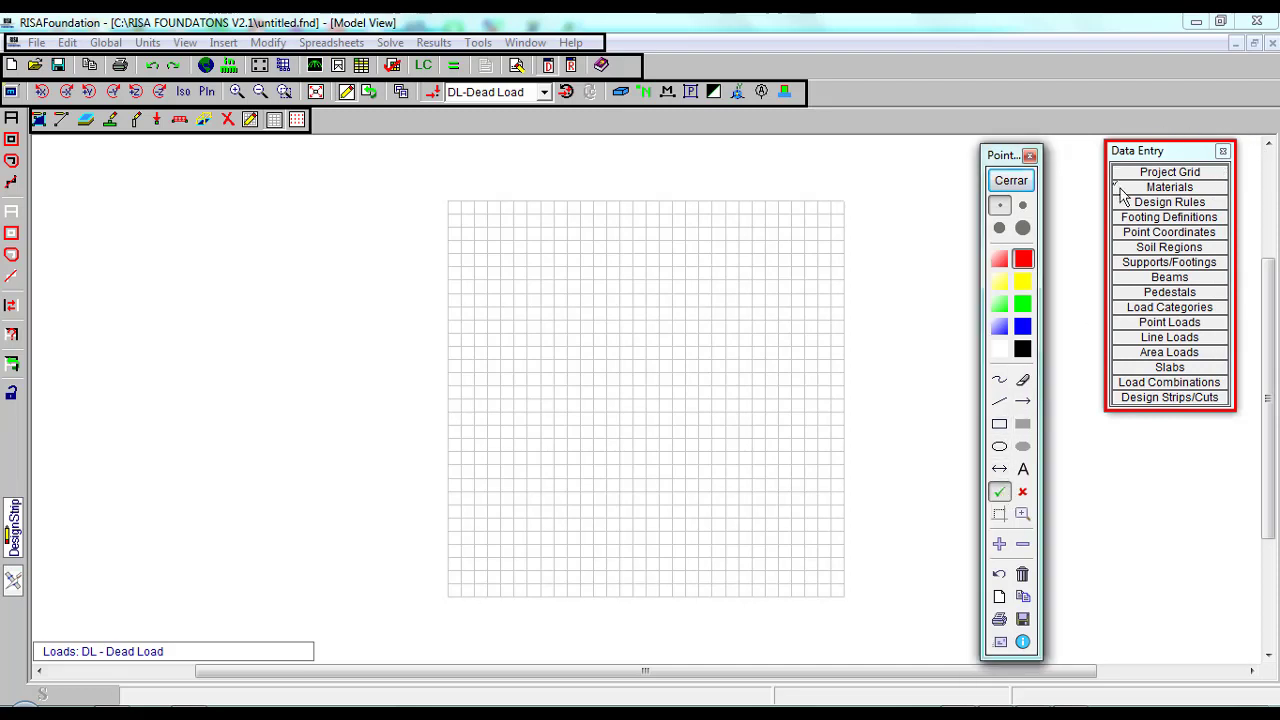
pyautogui.click(1216, 174)
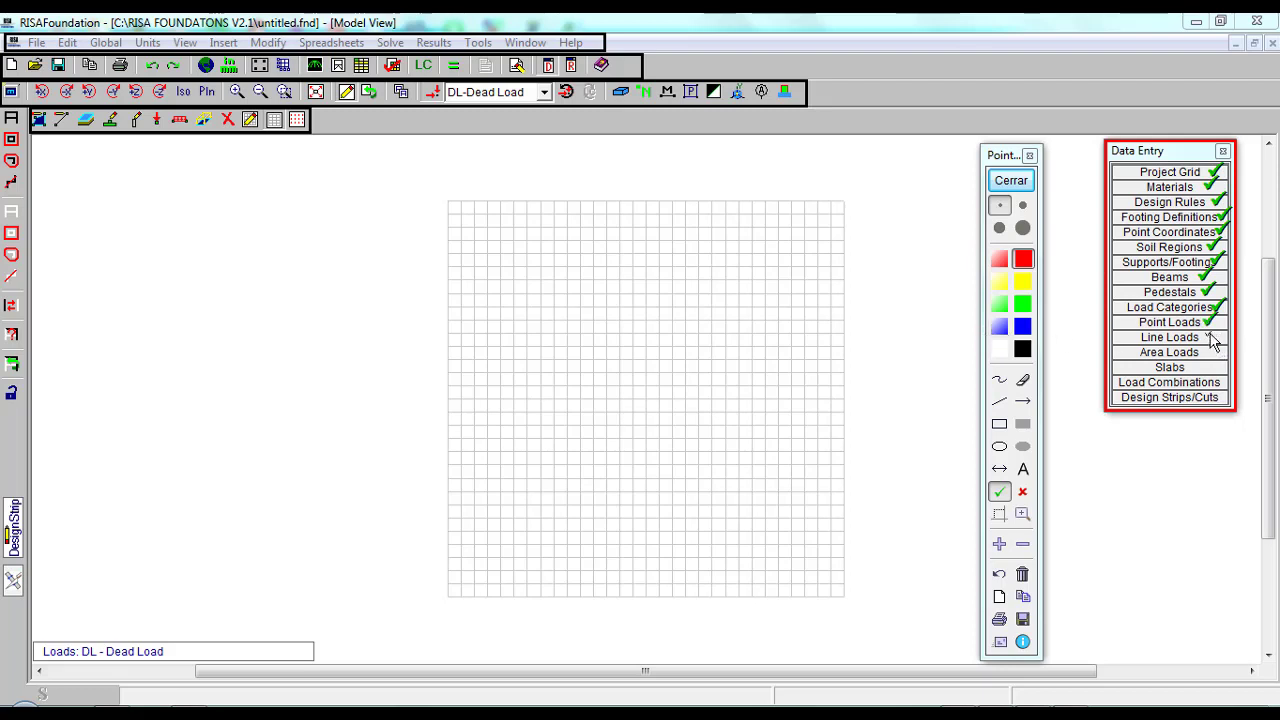
pyautogui.click(1212, 340)
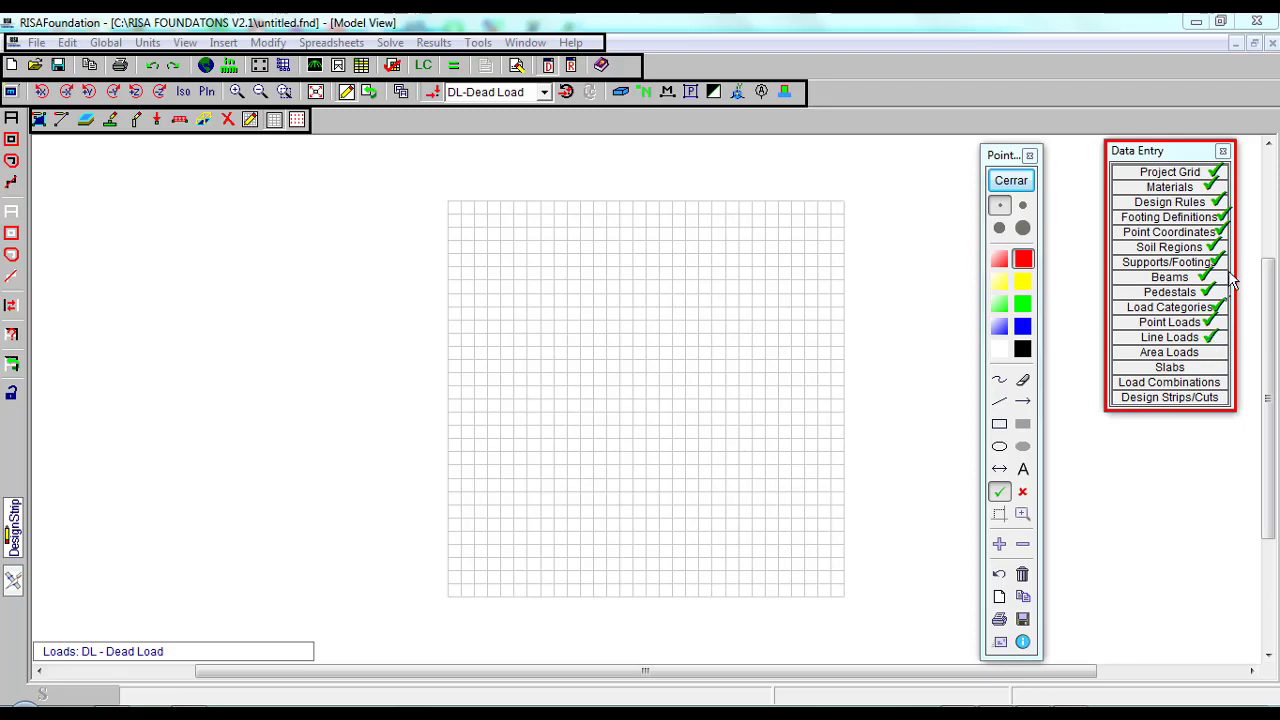
pyautogui.click(1203, 368)
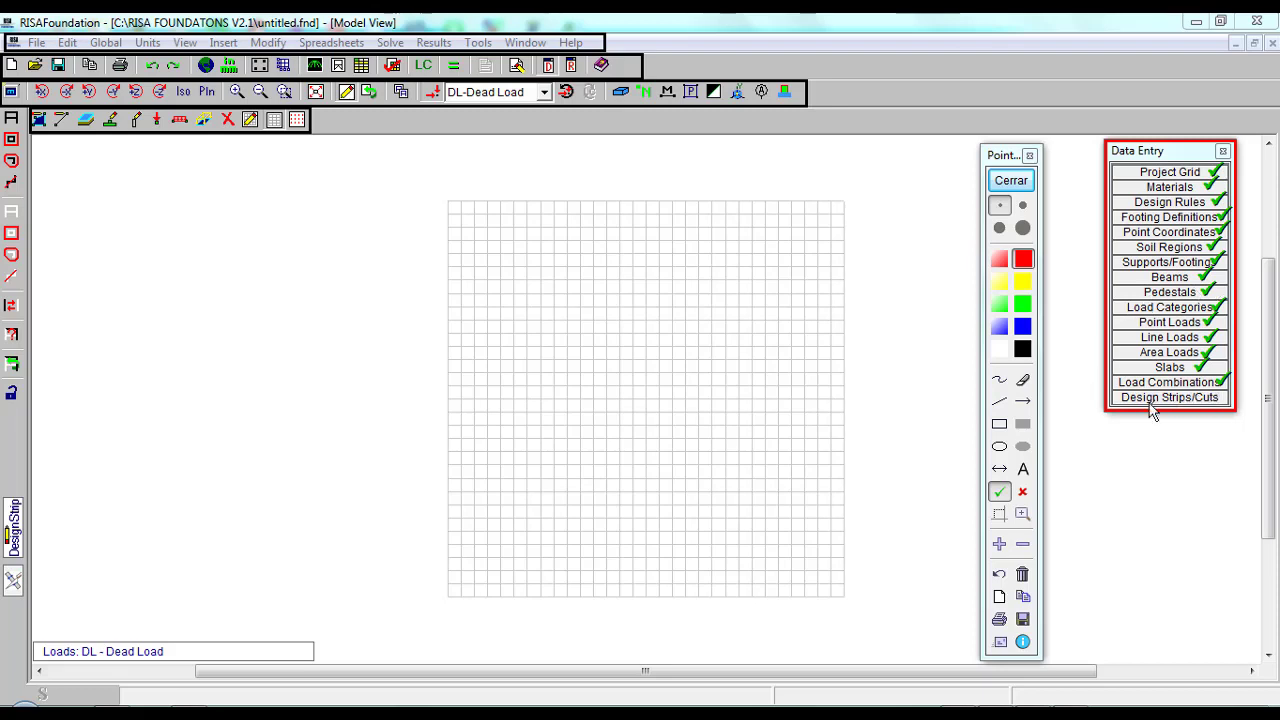
pyautogui.click(1227, 398)
# Place check marks over the drawing tools in the row above the model view, and end the screen annotation.
pyautogui.click(1022, 304)
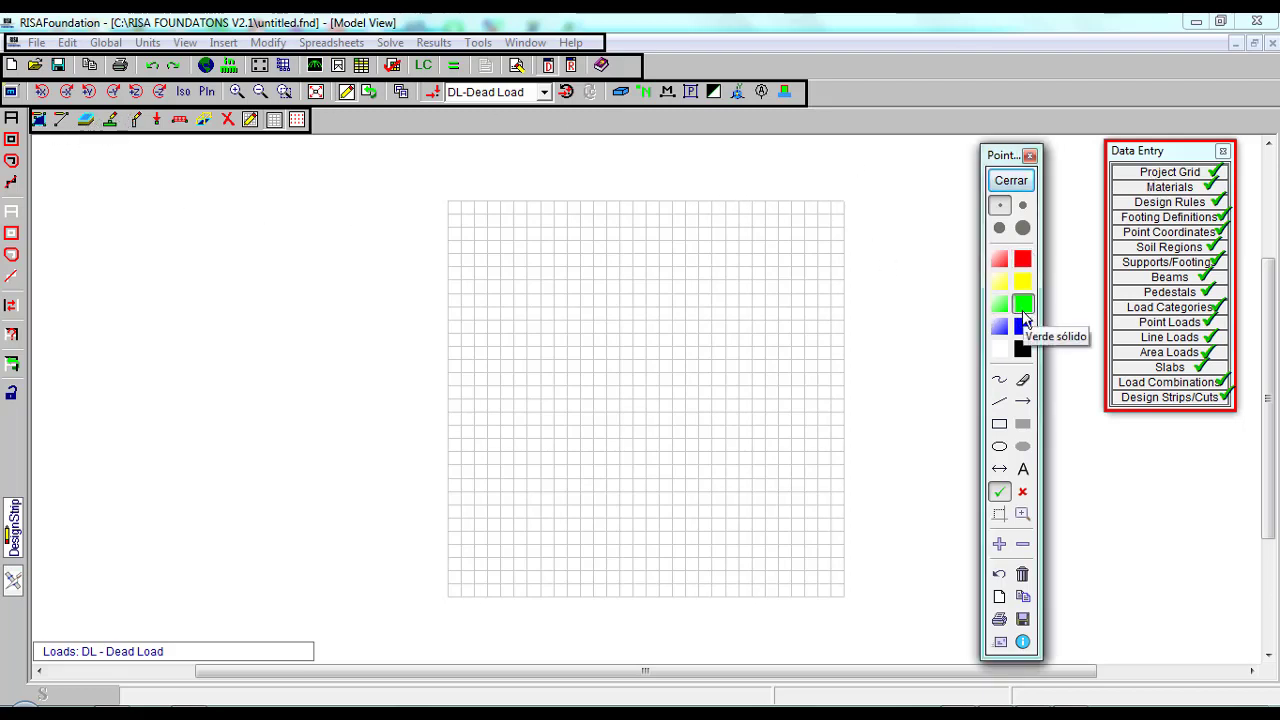
pyautogui.click(1023, 328)
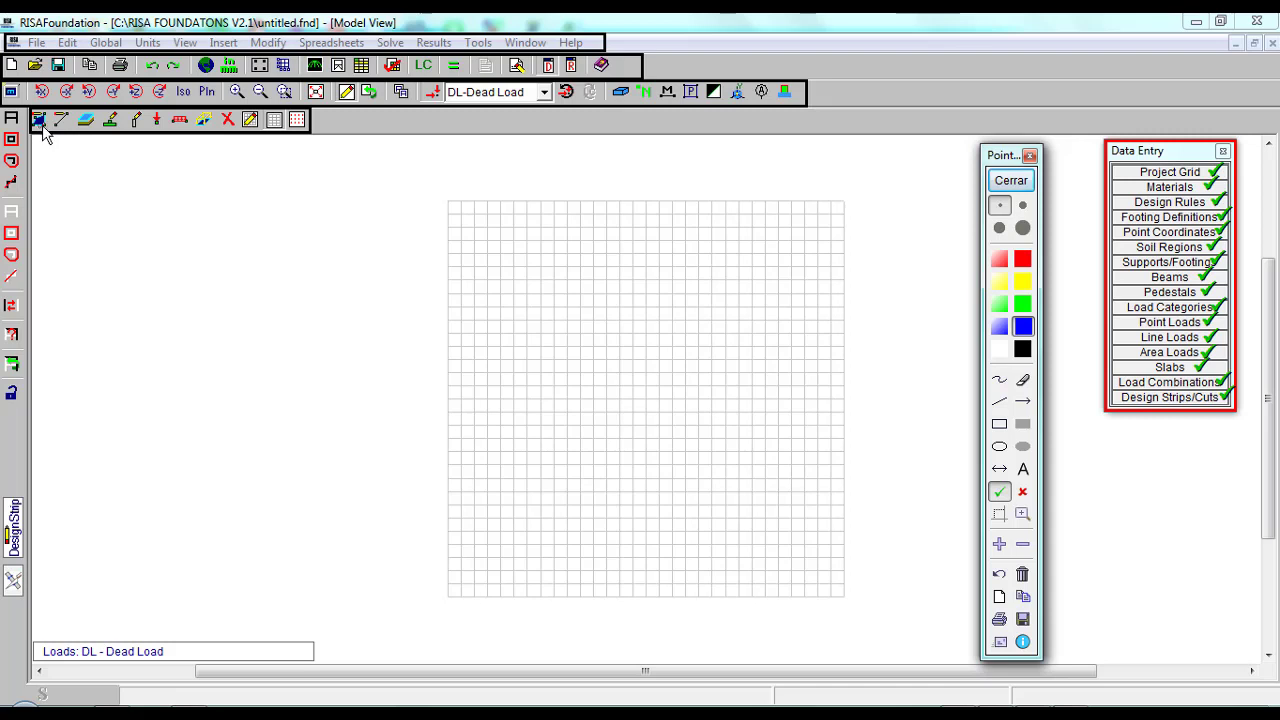
pyautogui.click(120, 122)
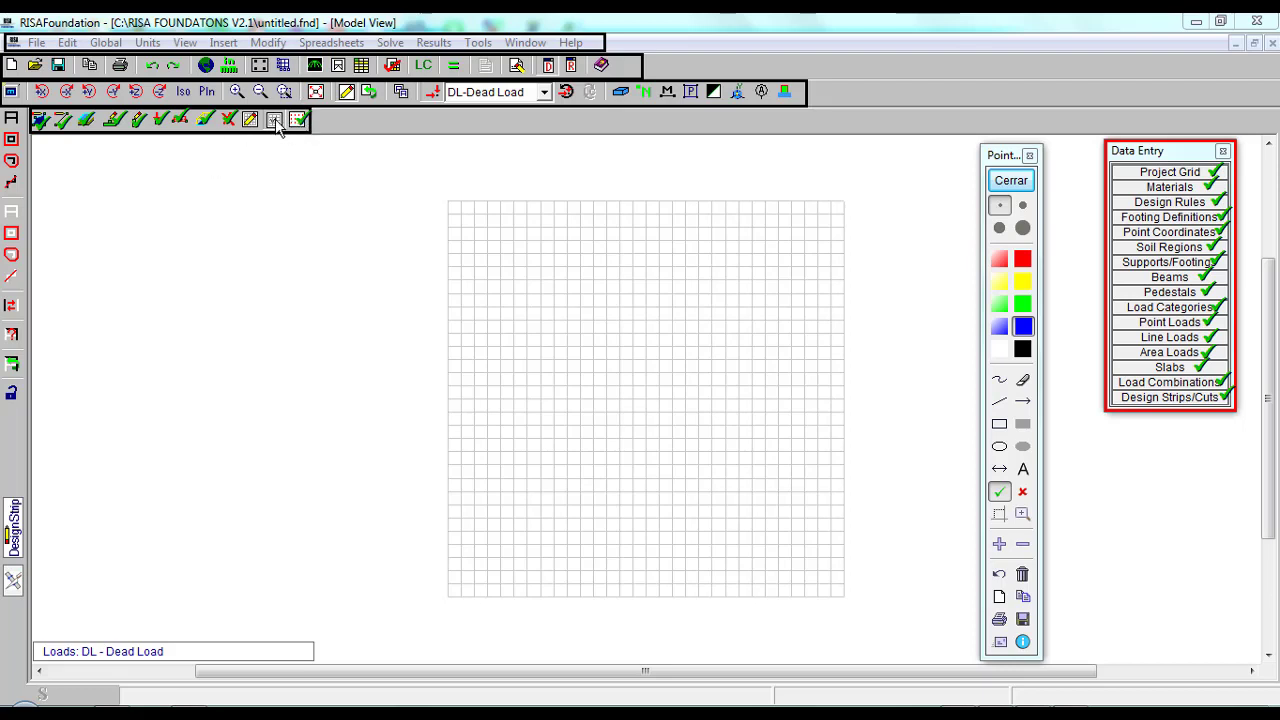
pyautogui.click(1002, 182)
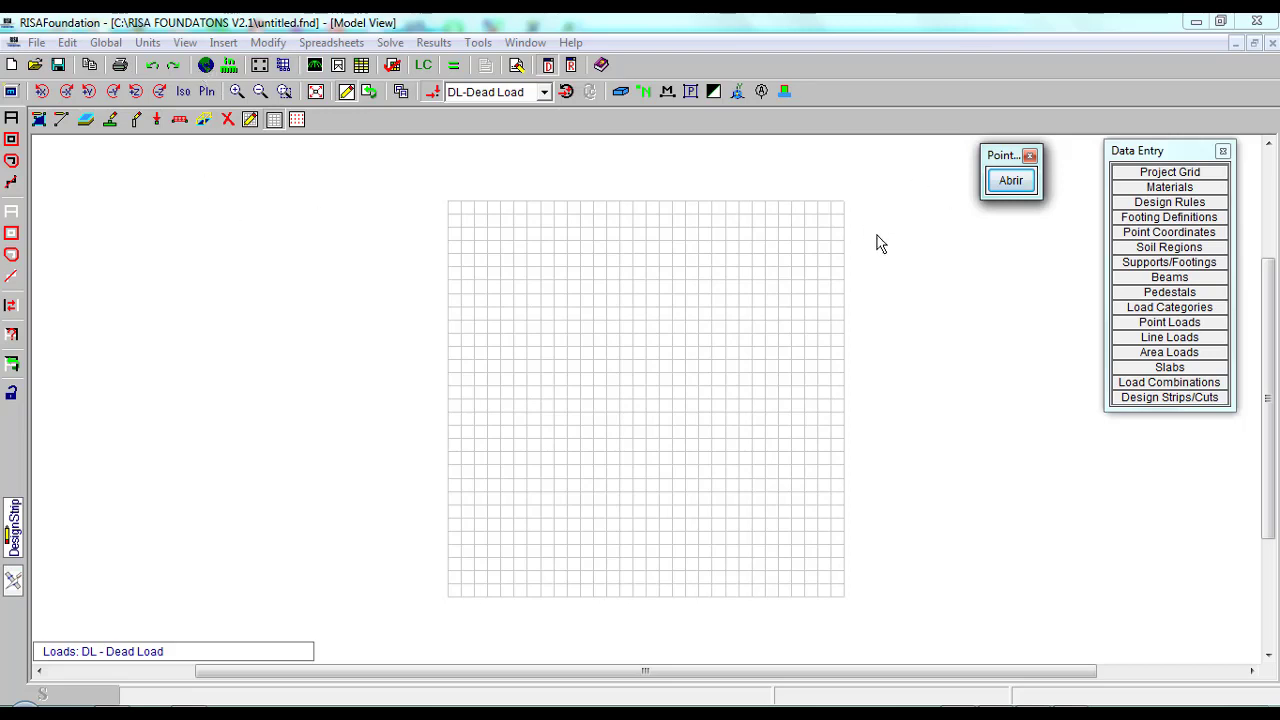
pyautogui.click(206, 66)
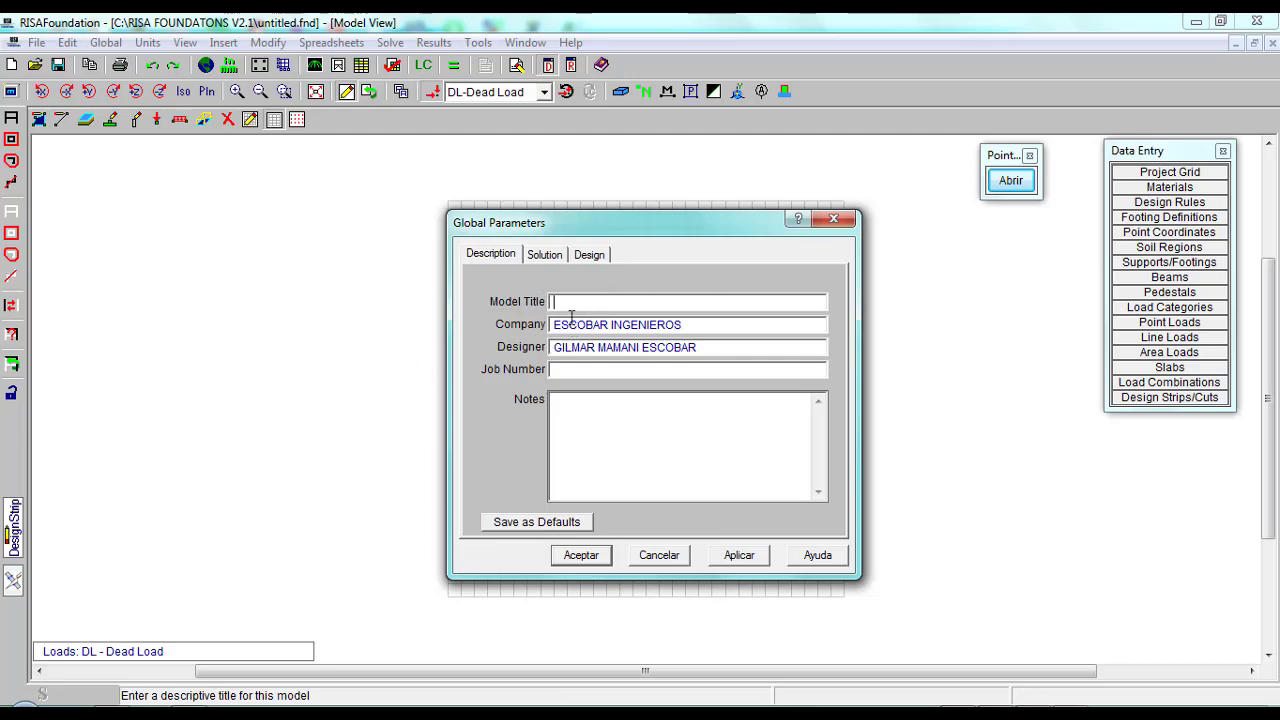
pyautogui.click(833, 218)
pyautogui.rightClick(313, 343)
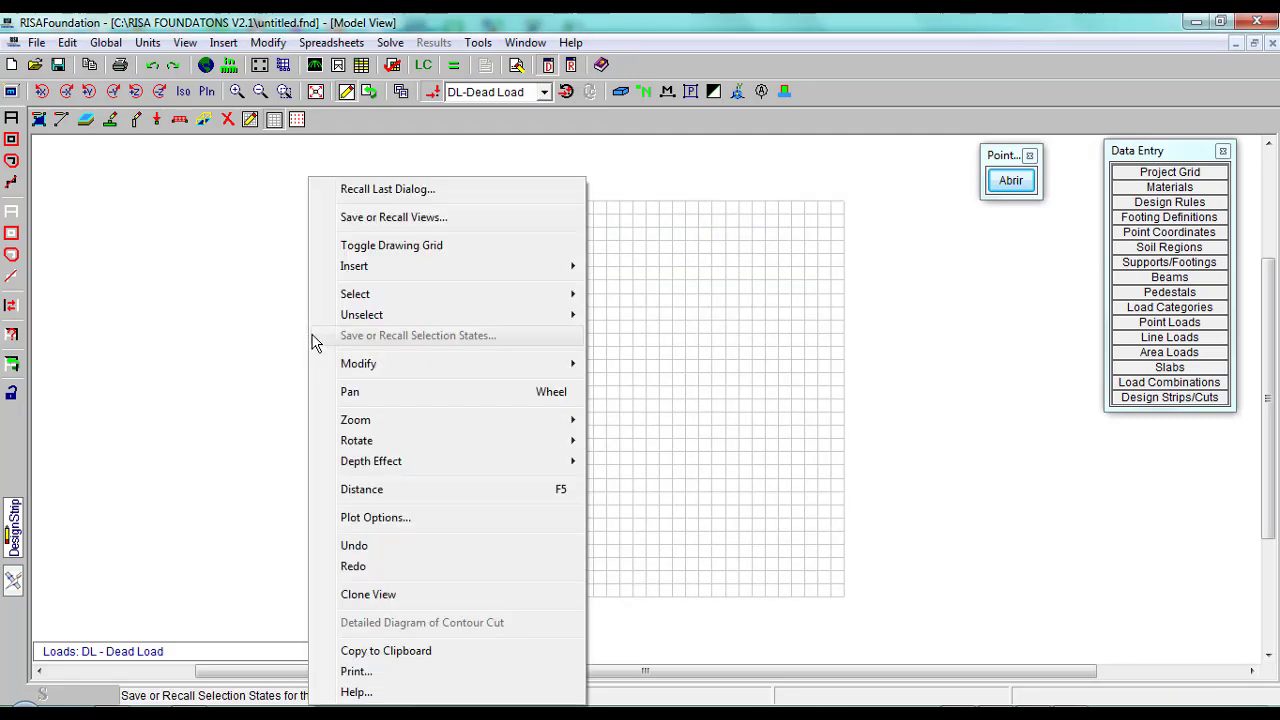
# Minimize RISAFoundation and open the Windows Personalización settings from the desktop.
pyautogui.click(1197, 21)
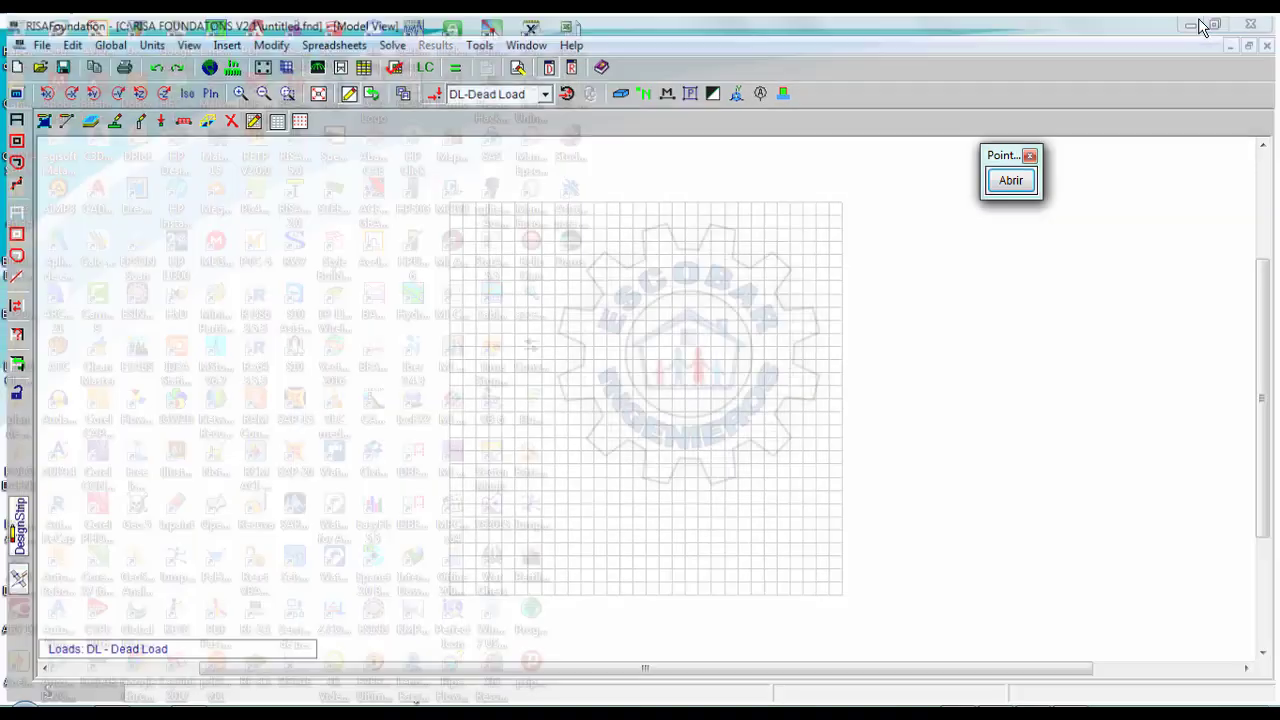
pyautogui.rightClick(930, 172)
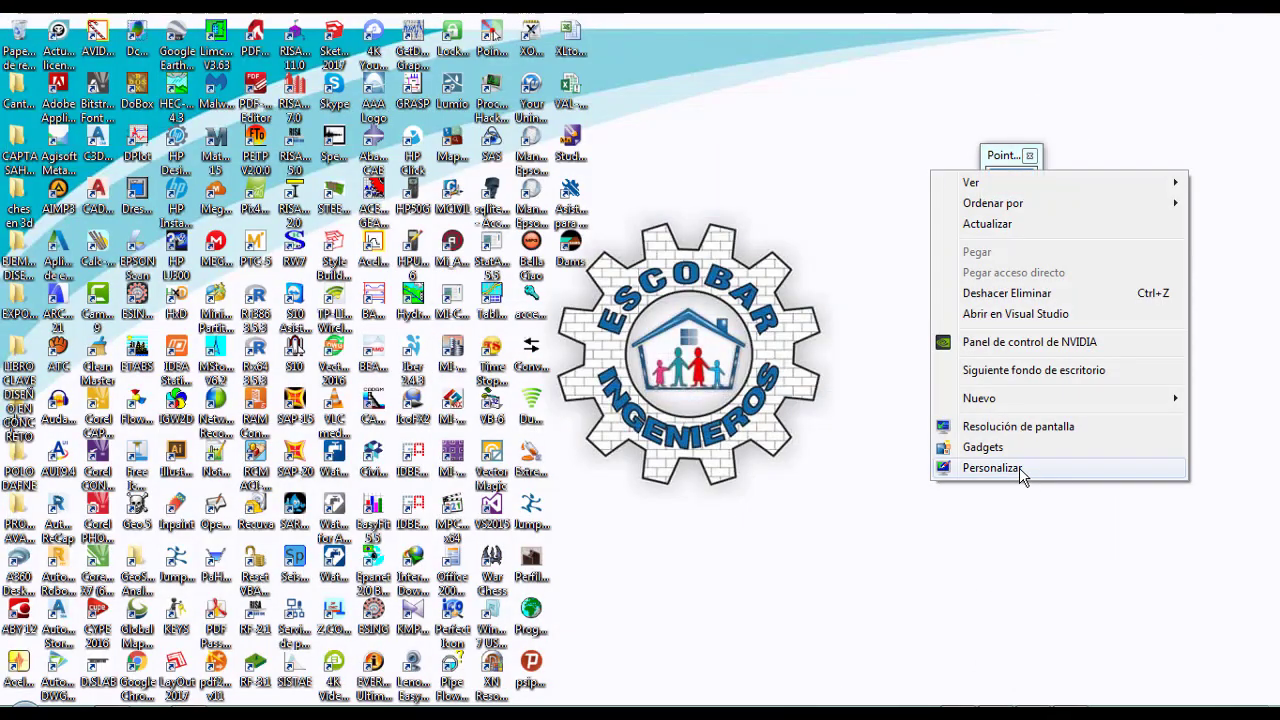
pyautogui.click(970, 468)
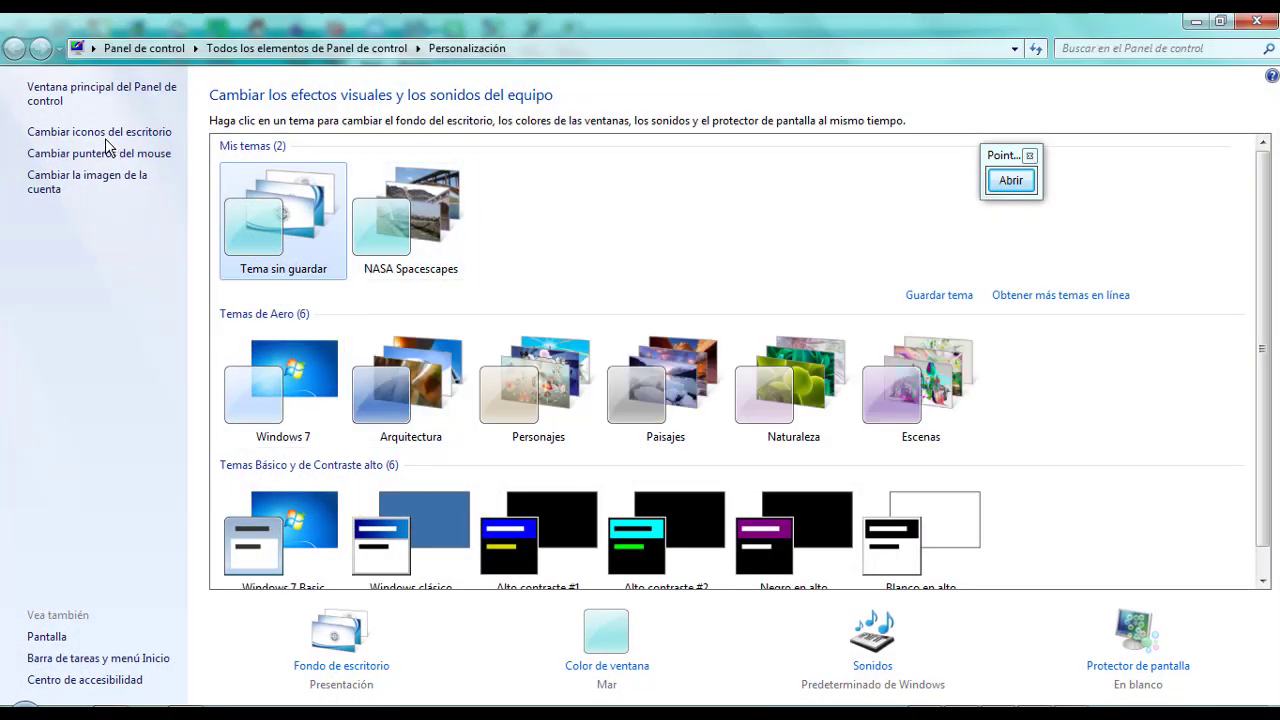
pyautogui.click(105, 138)
pyautogui.click(501, 163)
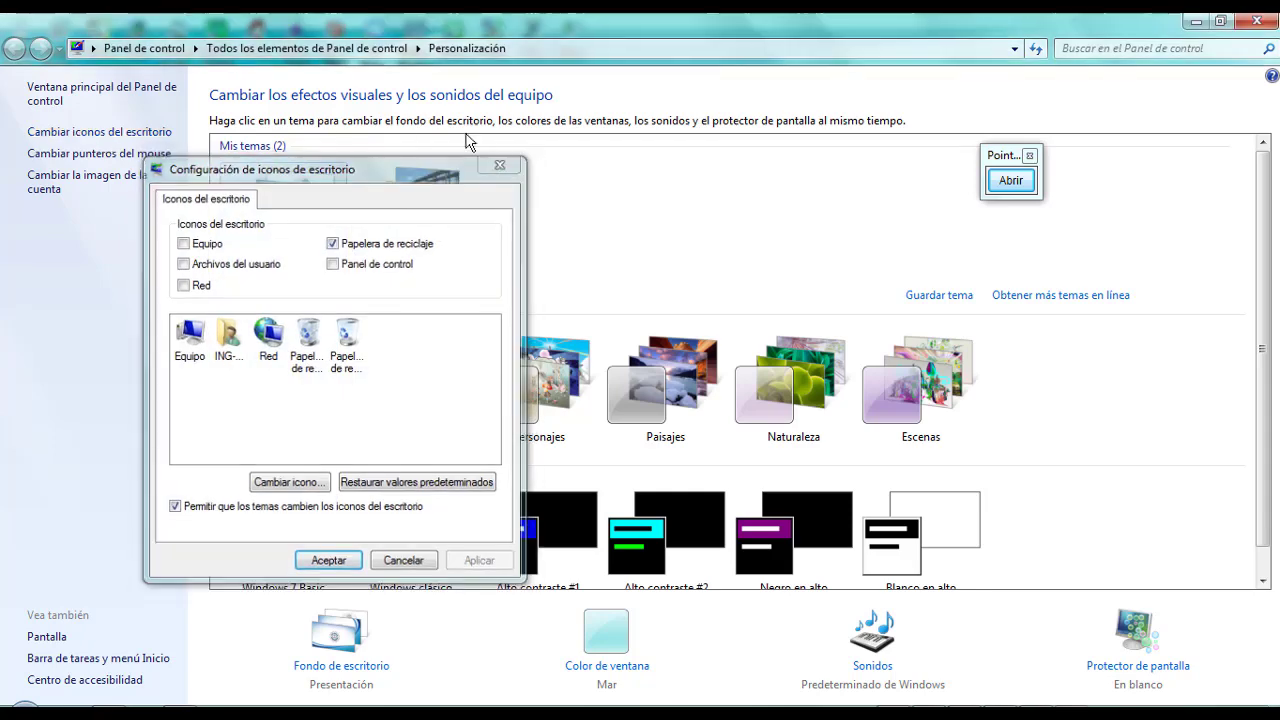
# Set the mouse pointer scheme to TUTORIAL and minimize the Personalización window.
pyautogui.click(99, 154)
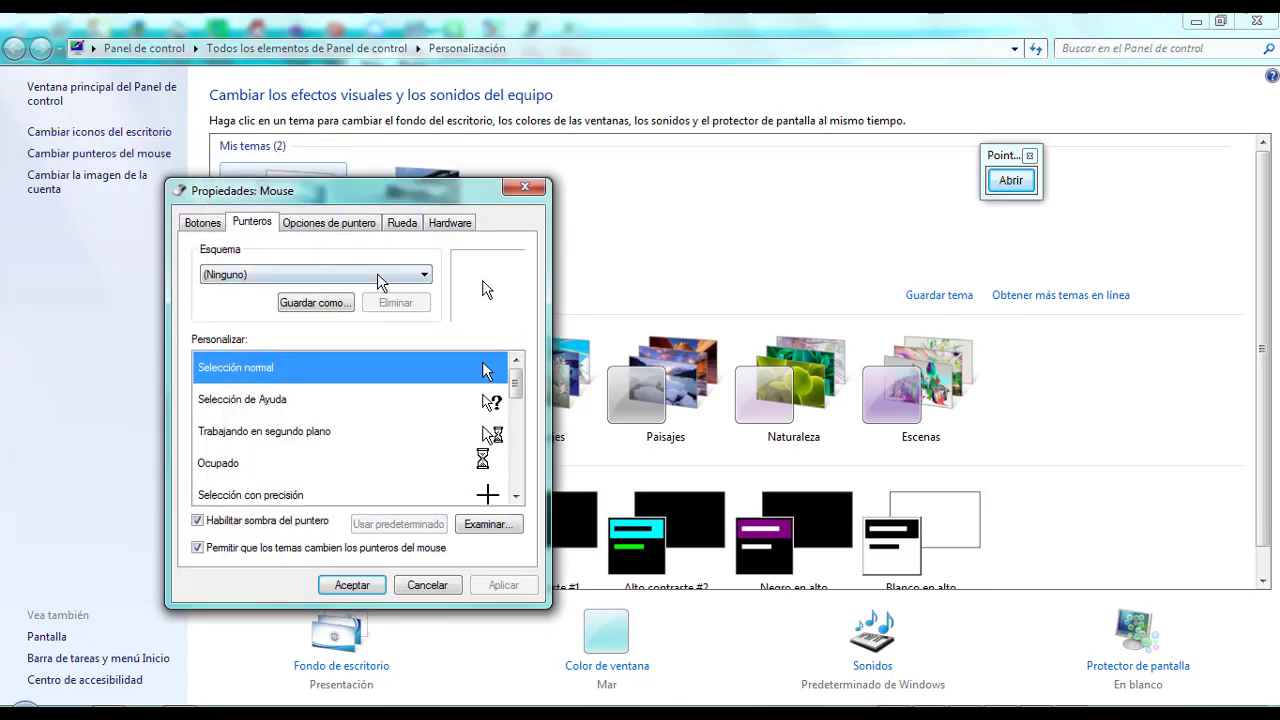
pyautogui.click(357, 275)
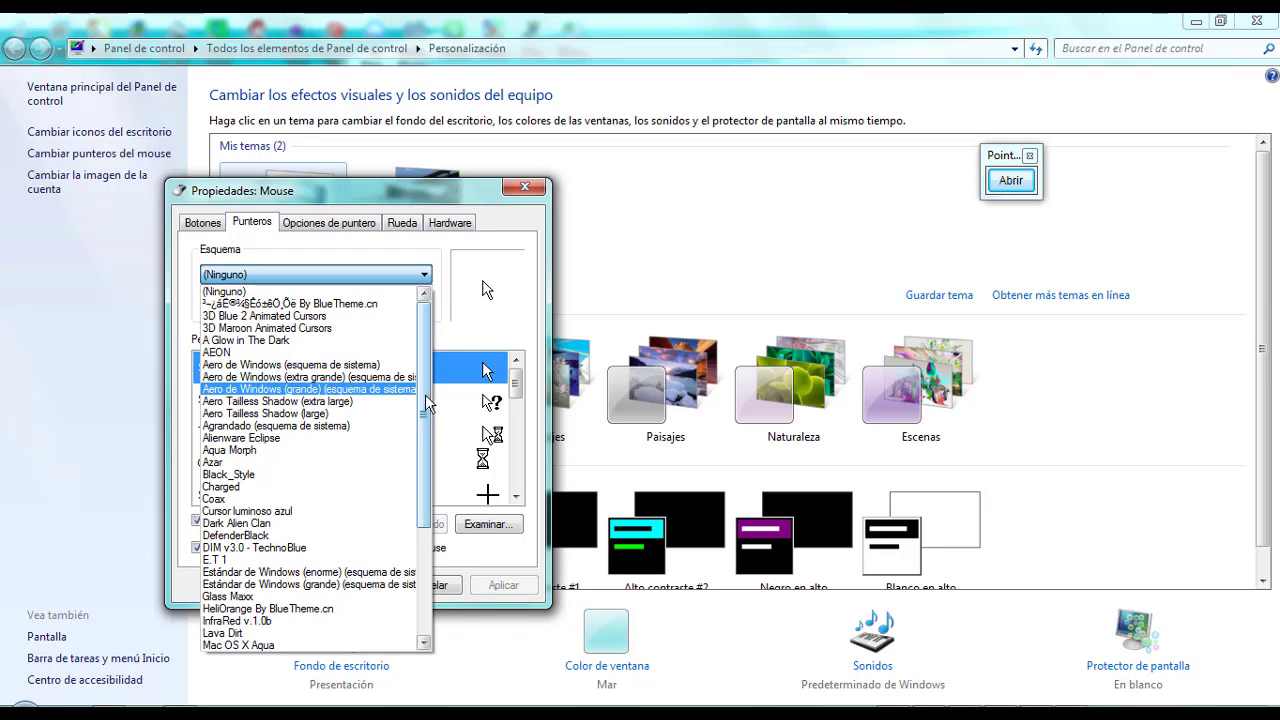
pyautogui.moveTo(424, 450); pyautogui.dragTo(432, 552)
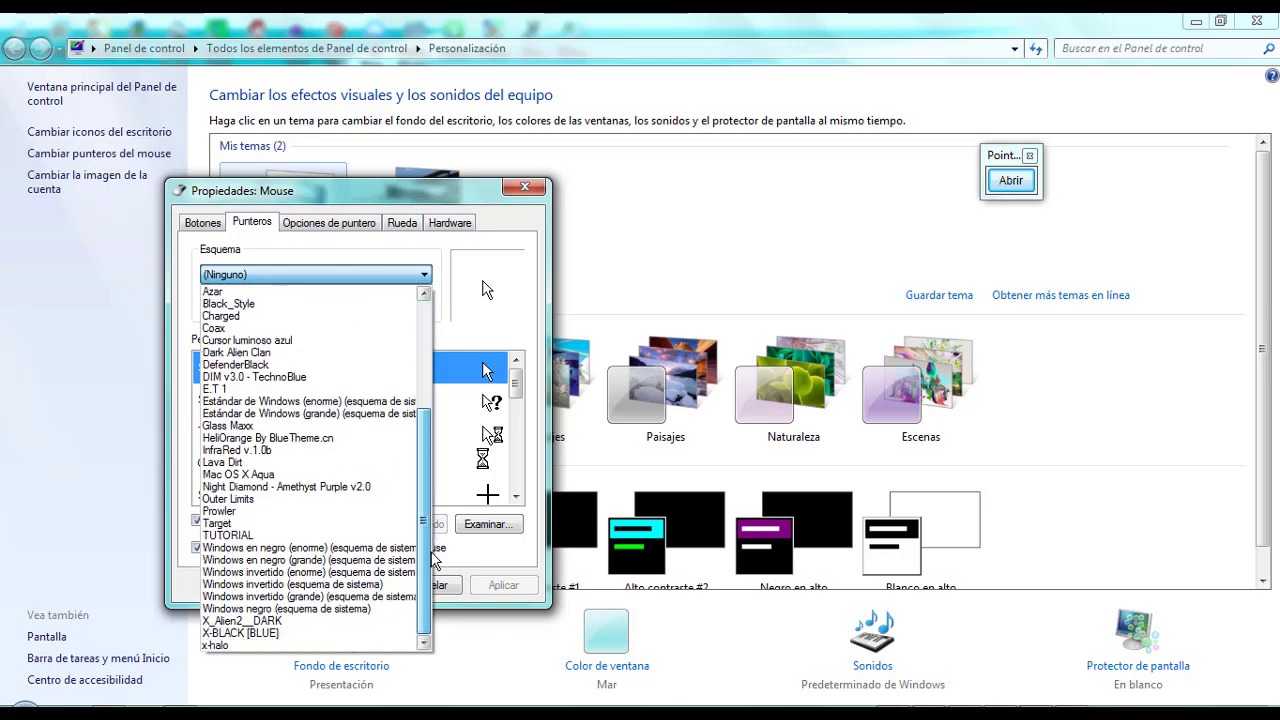
pyautogui.click(405, 535)
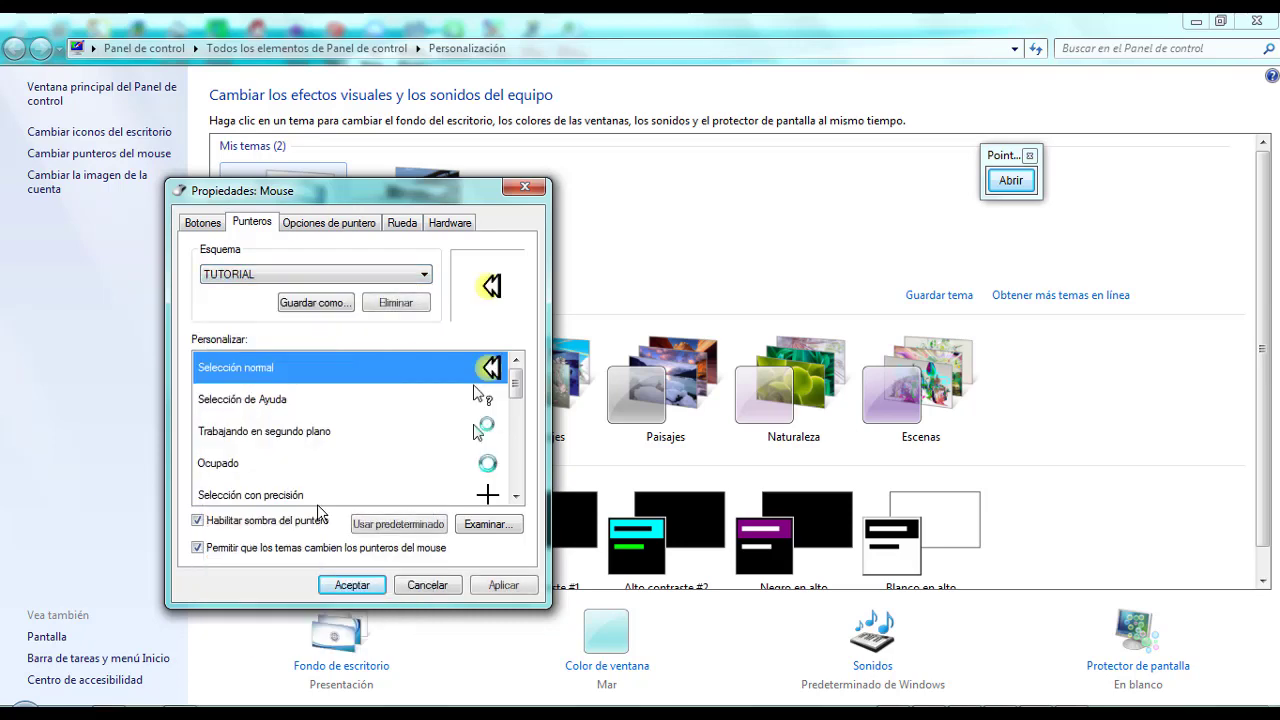
pyautogui.click(365, 585)
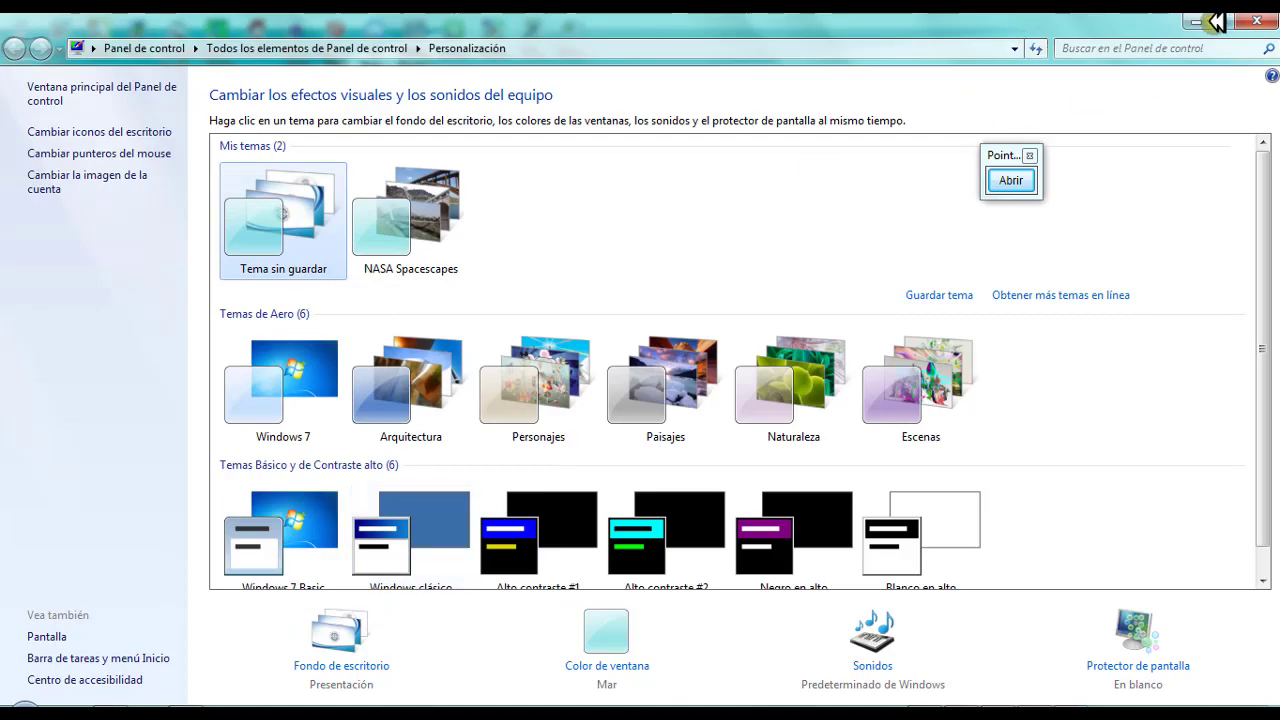
pyautogui.click(1205, 20)
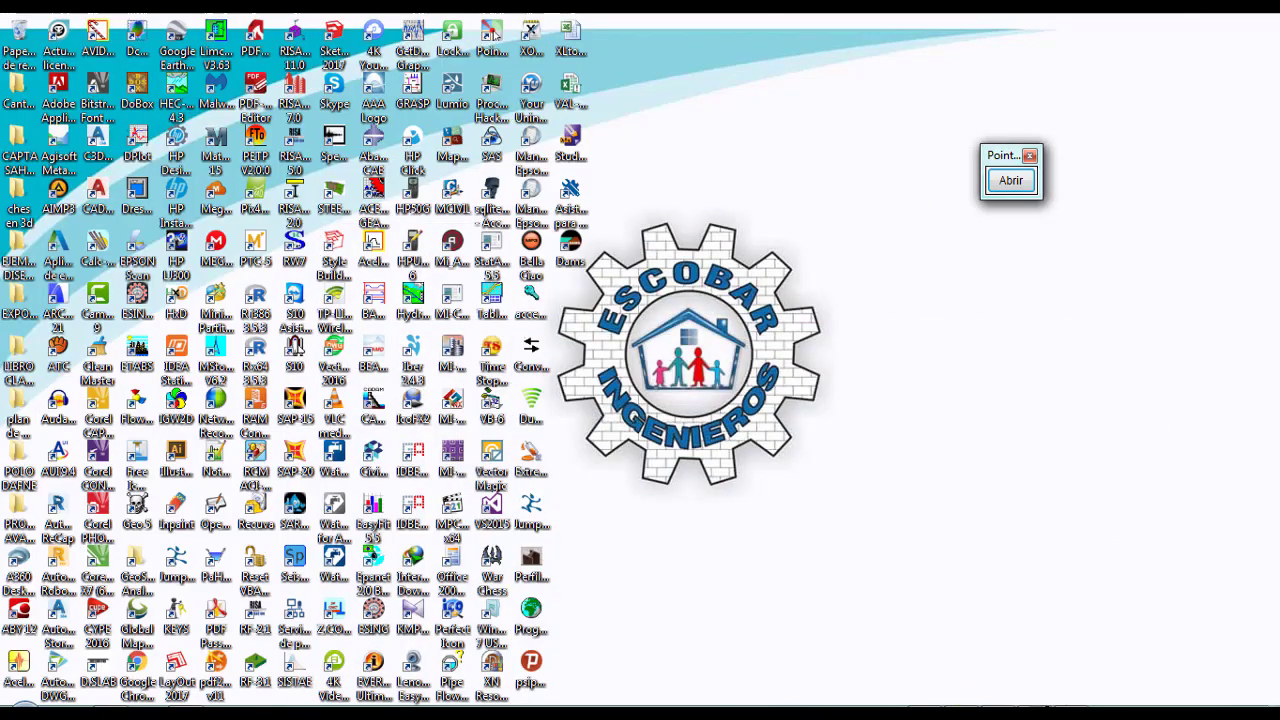
# Switch back to RISAFoundation, open the Global Parameters and look through their Solution and Design settings.
pyautogui.hotkey('alt', 'Tab')
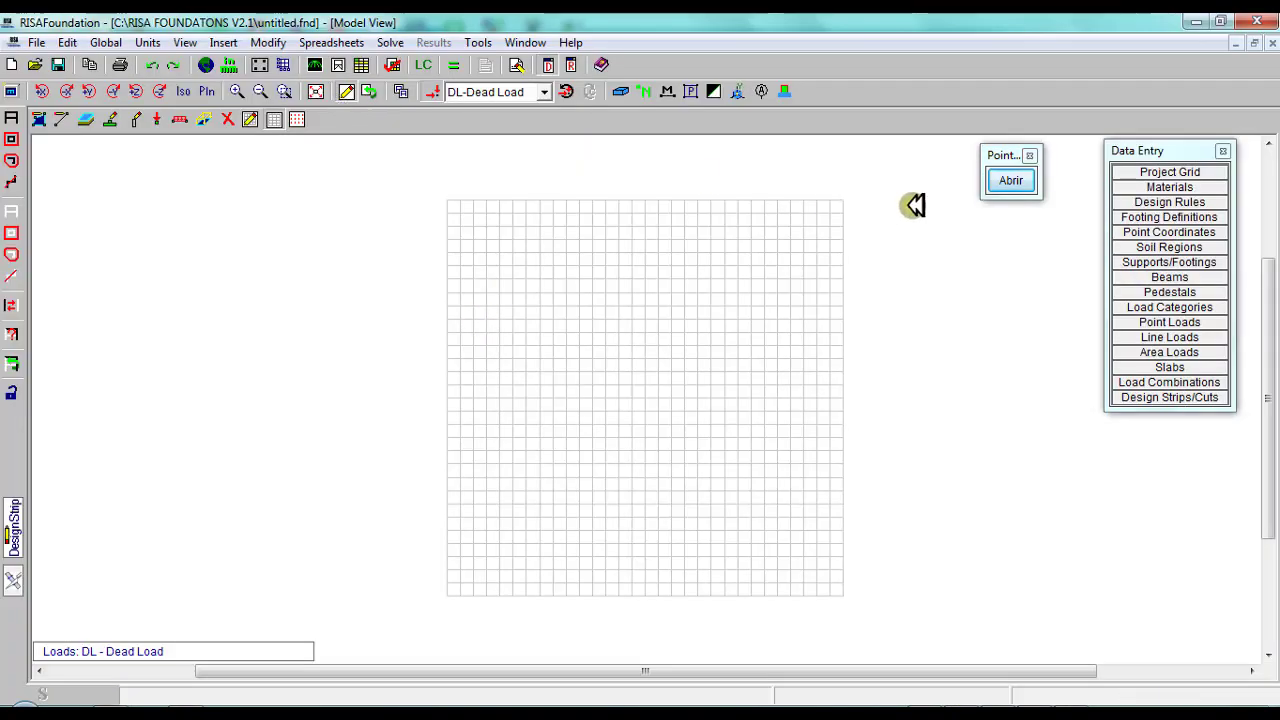
pyautogui.click(205, 66)
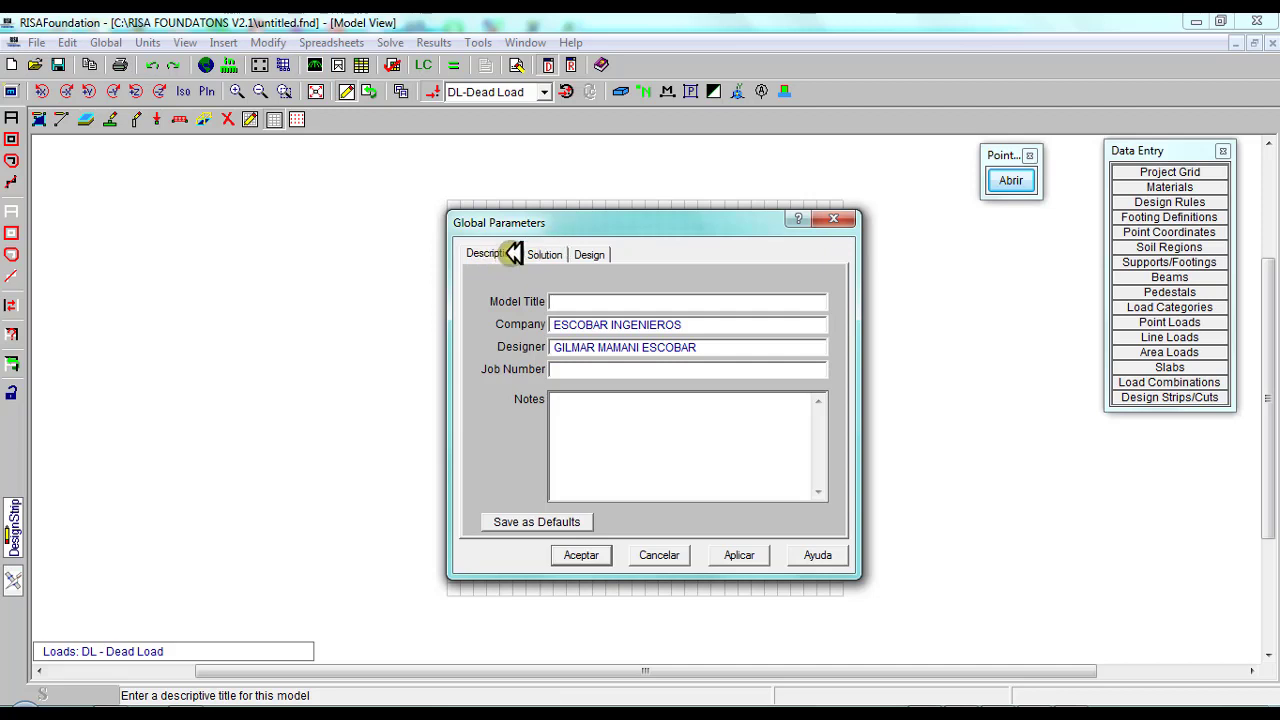
pyautogui.click(558, 253)
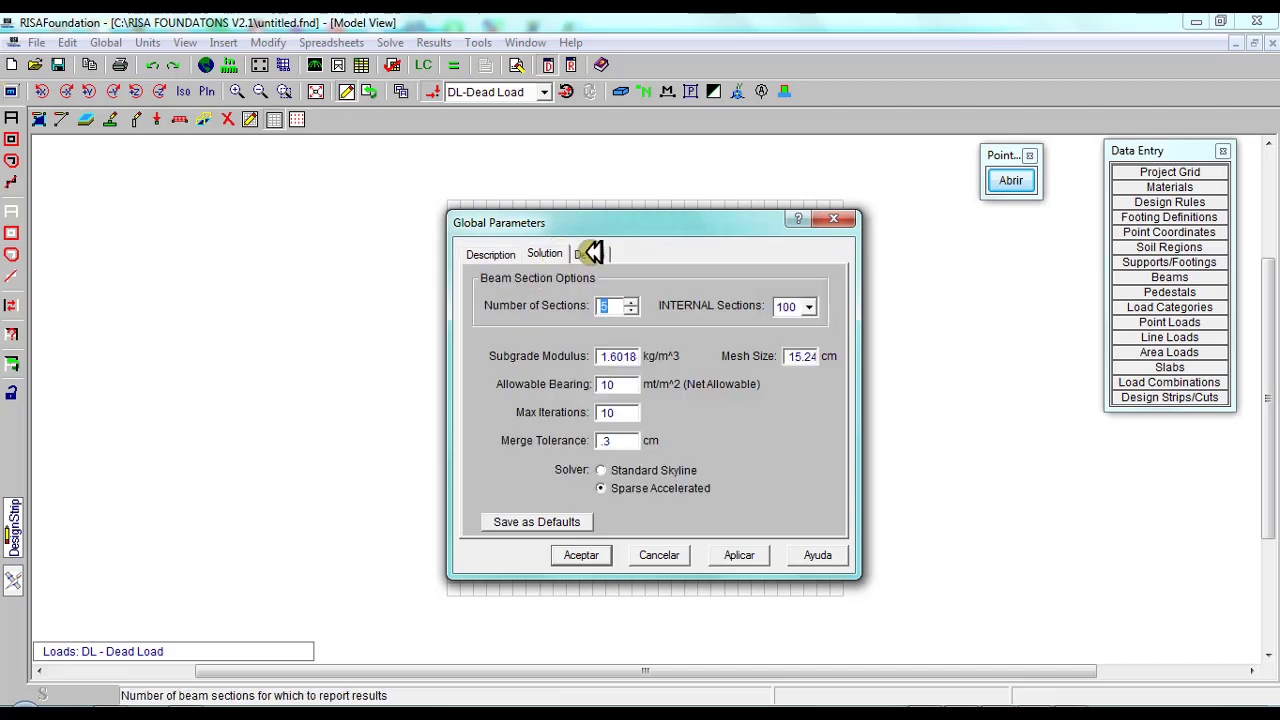
pyautogui.click(590, 253)
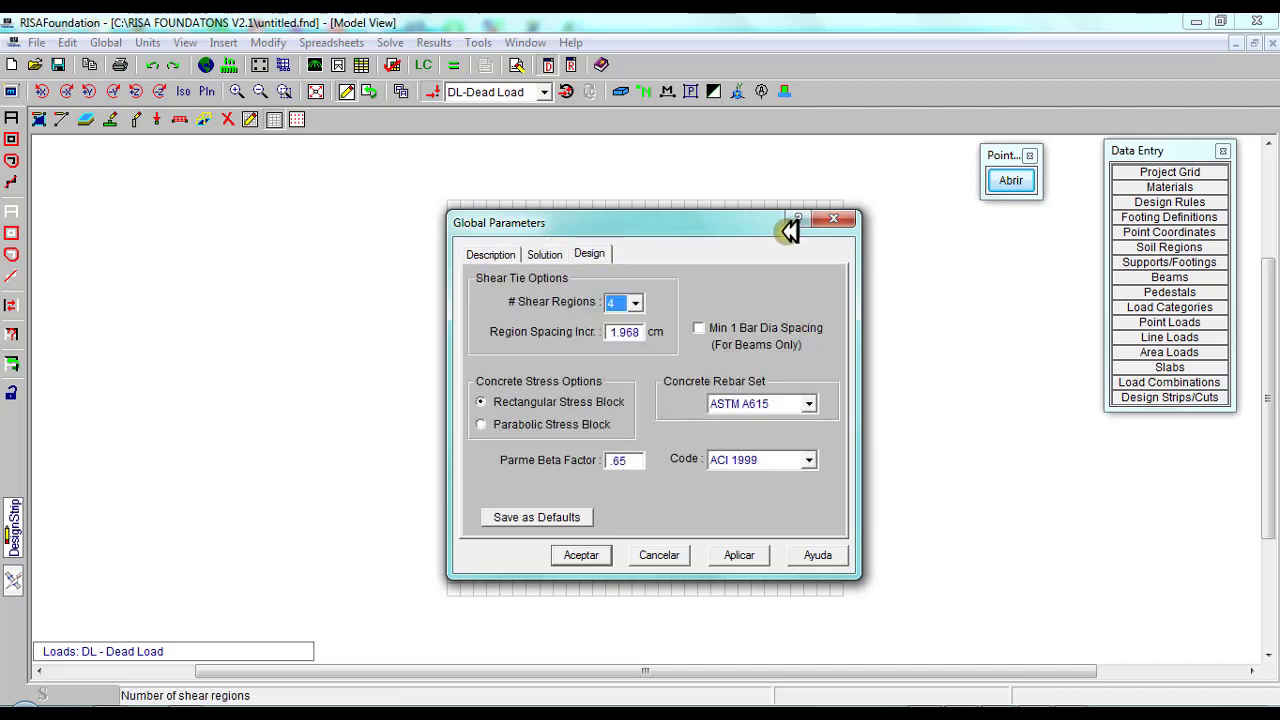
# Go through the Model Title, Company, Designer, Job Number and Notes fields in the Global Parameters description.
pyautogui.click(495, 254)
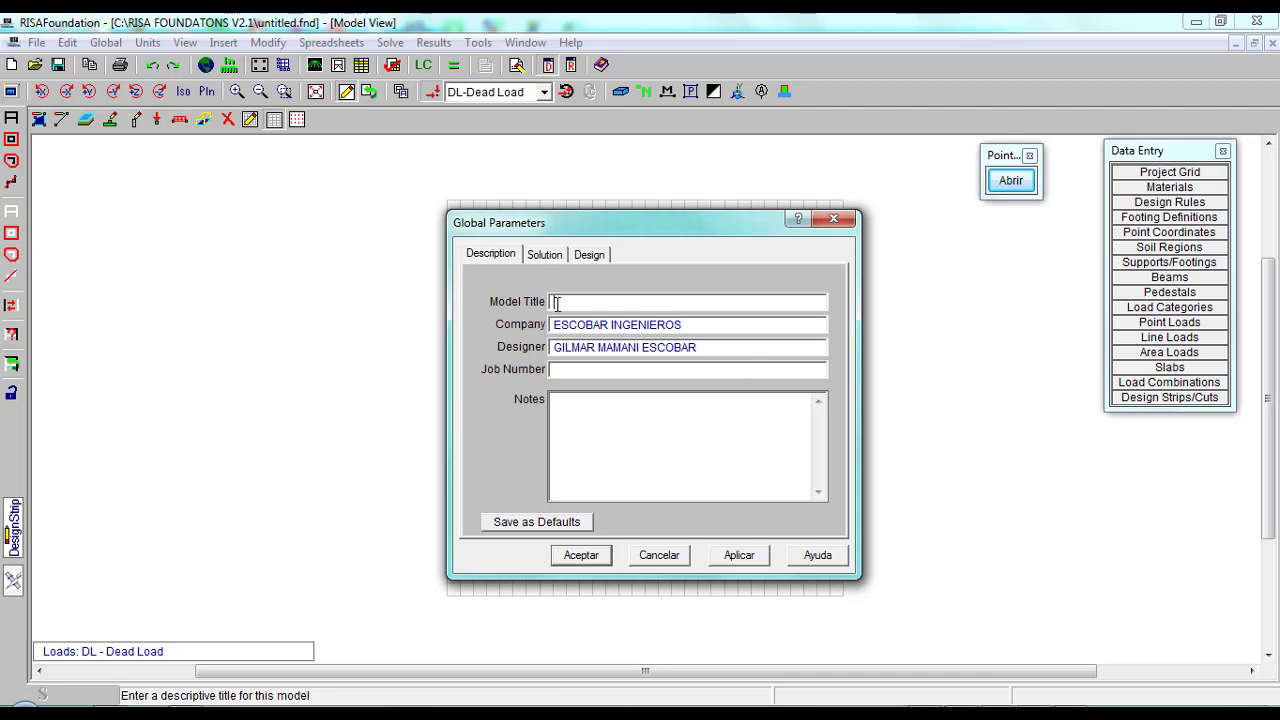
pyautogui.click(686, 325)
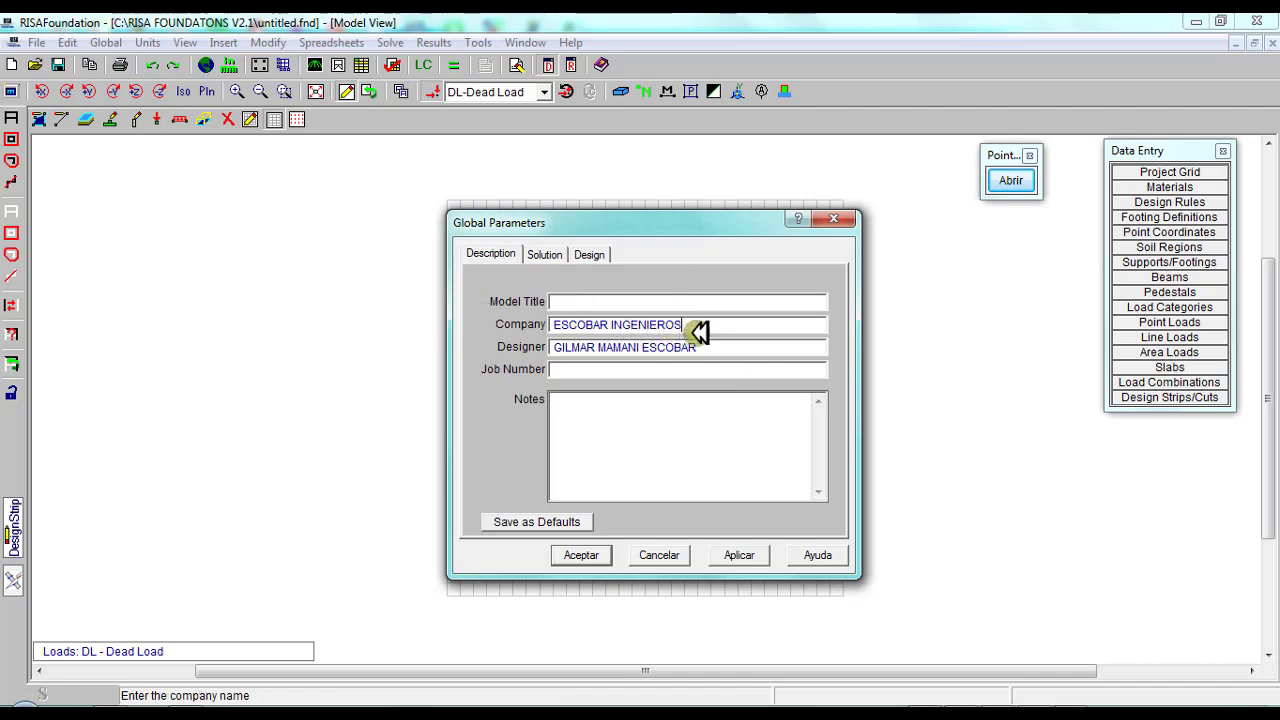
pyautogui.press('Tab')
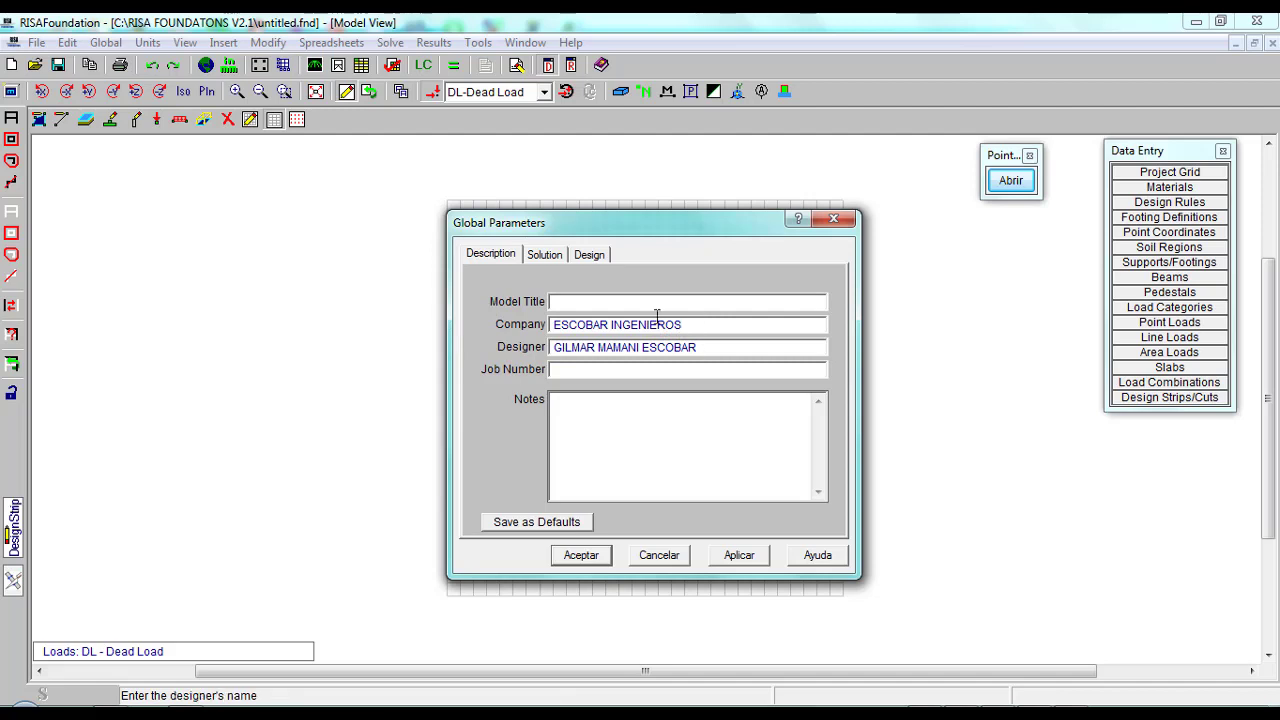
pyautogui.click(557, 372)
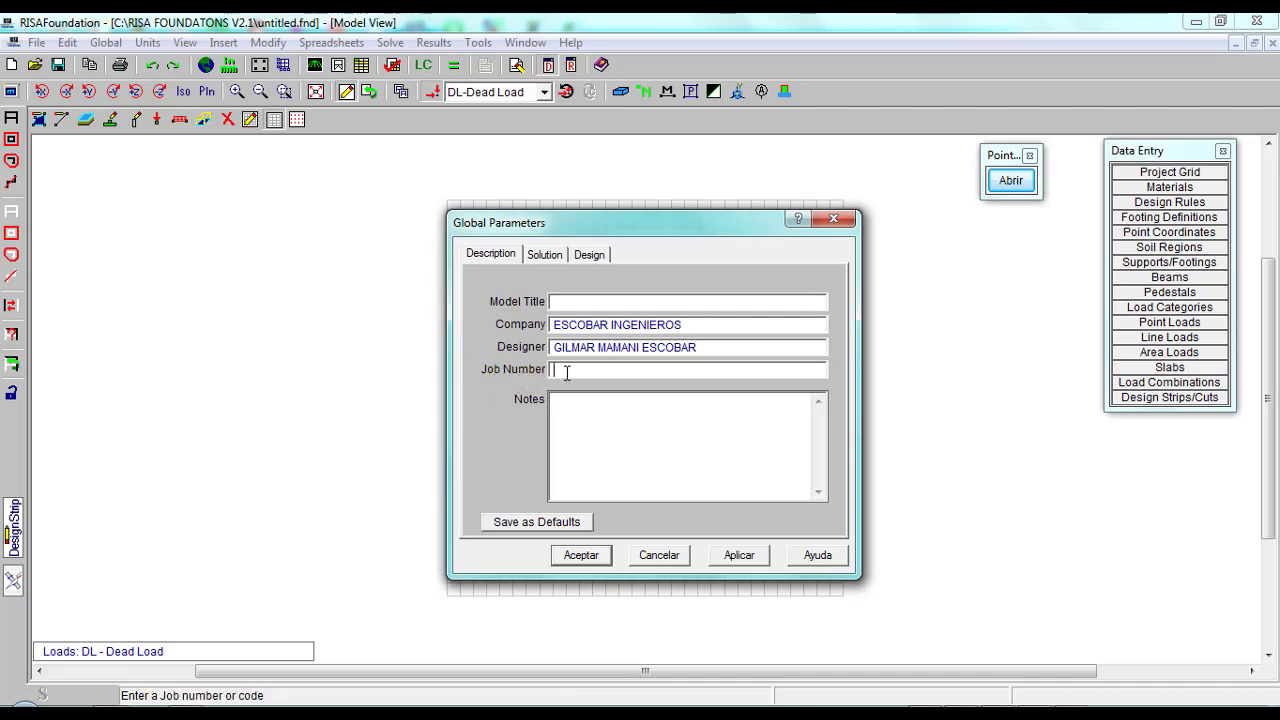
pyautogui.click(568, 399)
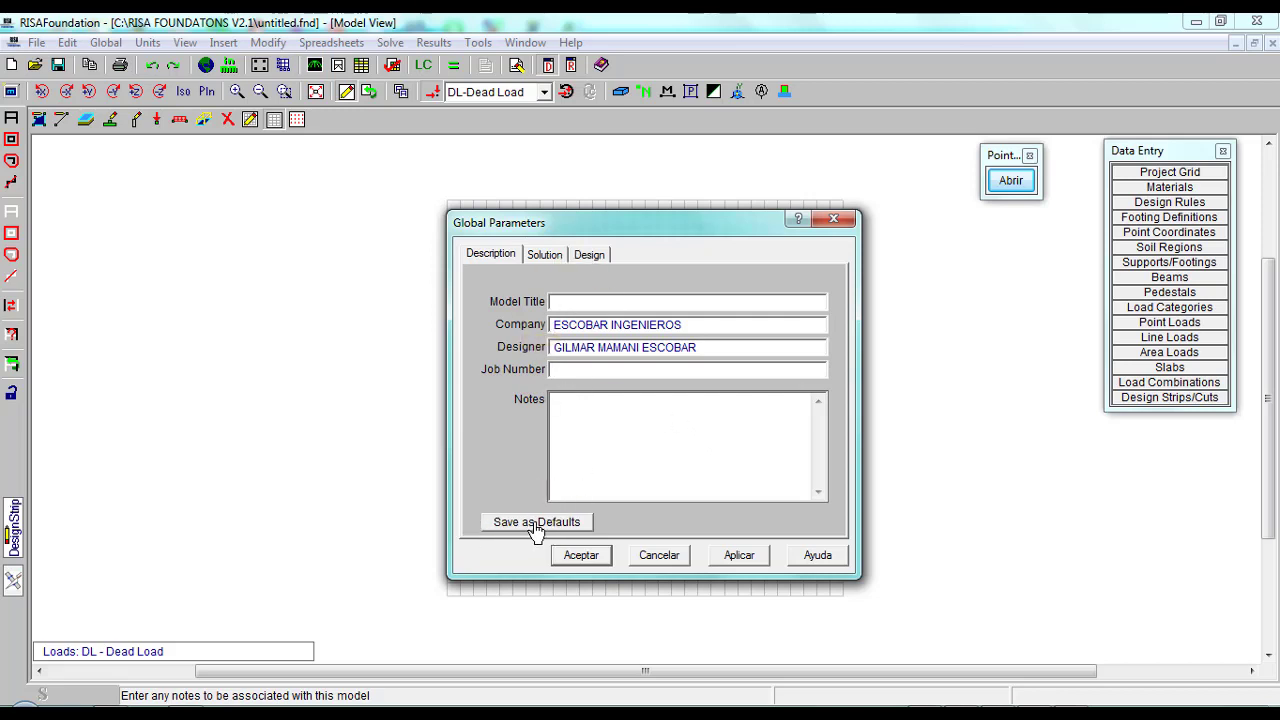
# Show the Solution settings of the Global Parameters and move the dialog aside to uncover most of the grid.
pyautogui.click(548, 255)
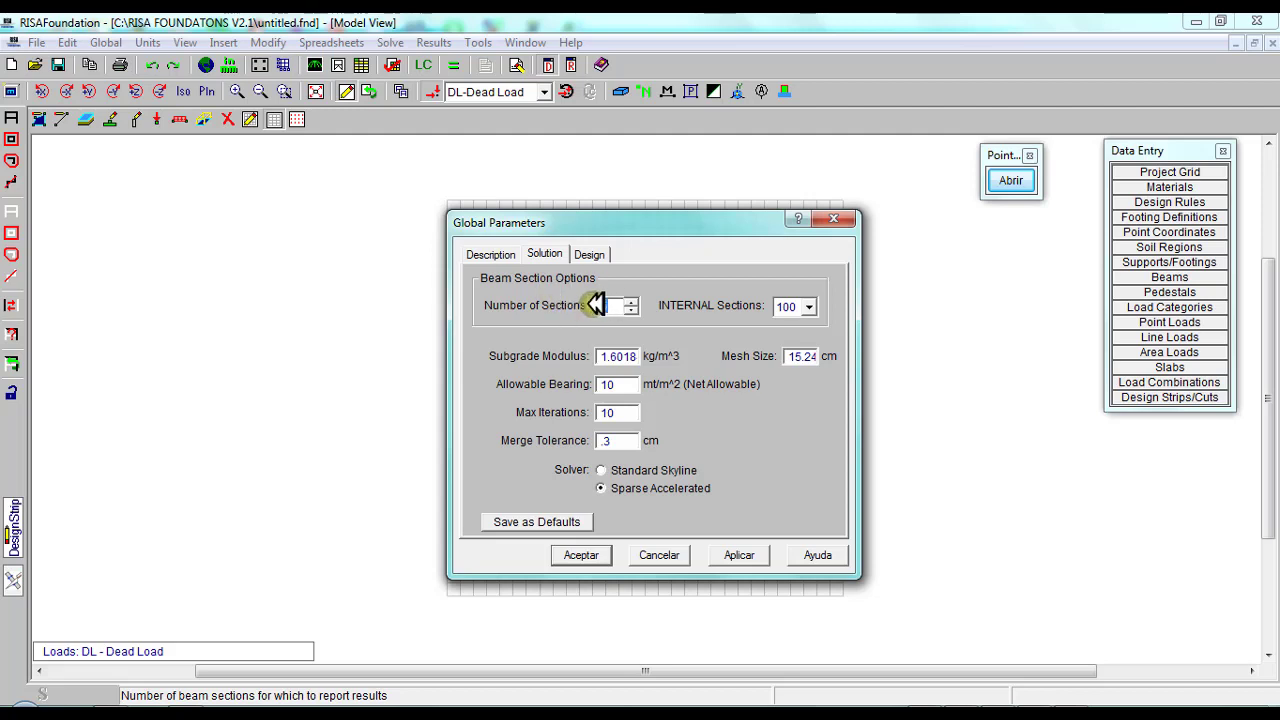
pyautogui.moveTo(690, 222); pyautogui.dragTo(331, 207)
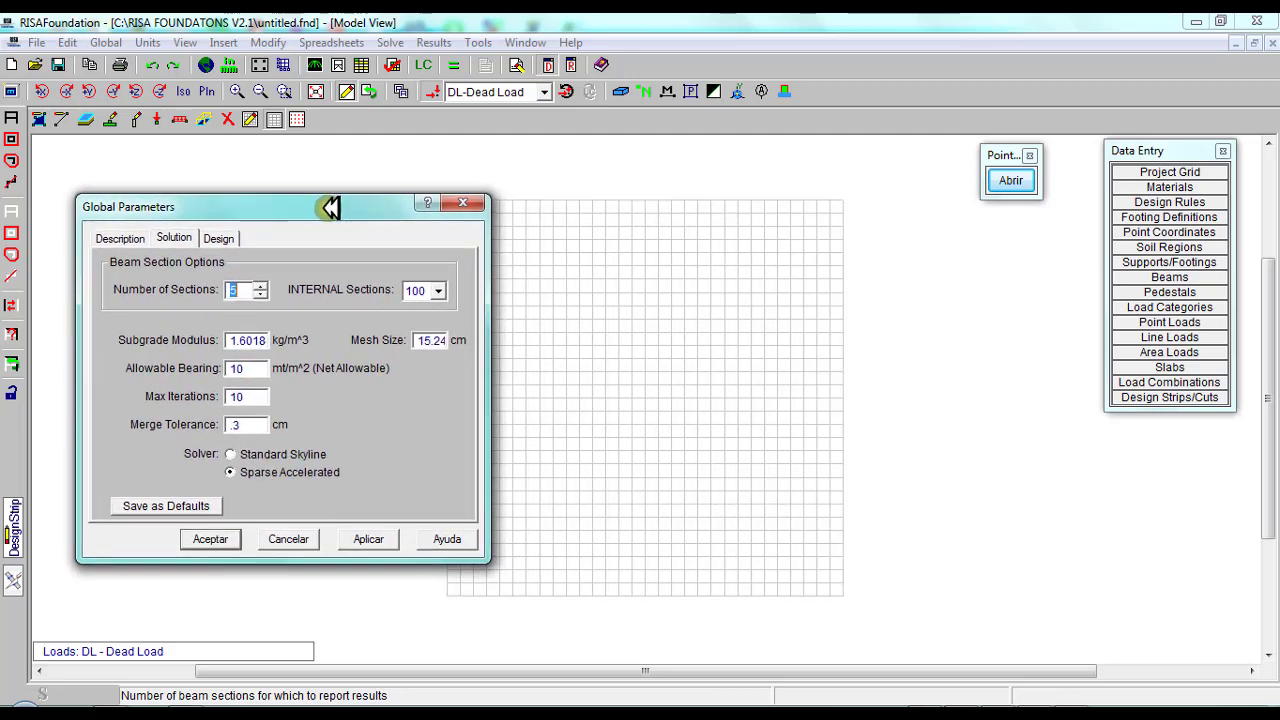
# Start annotating and sketch a thick red horizontal beam line over the grid, divided into five parts by four short vertical marks.
pyautogui.click(1010, 182)
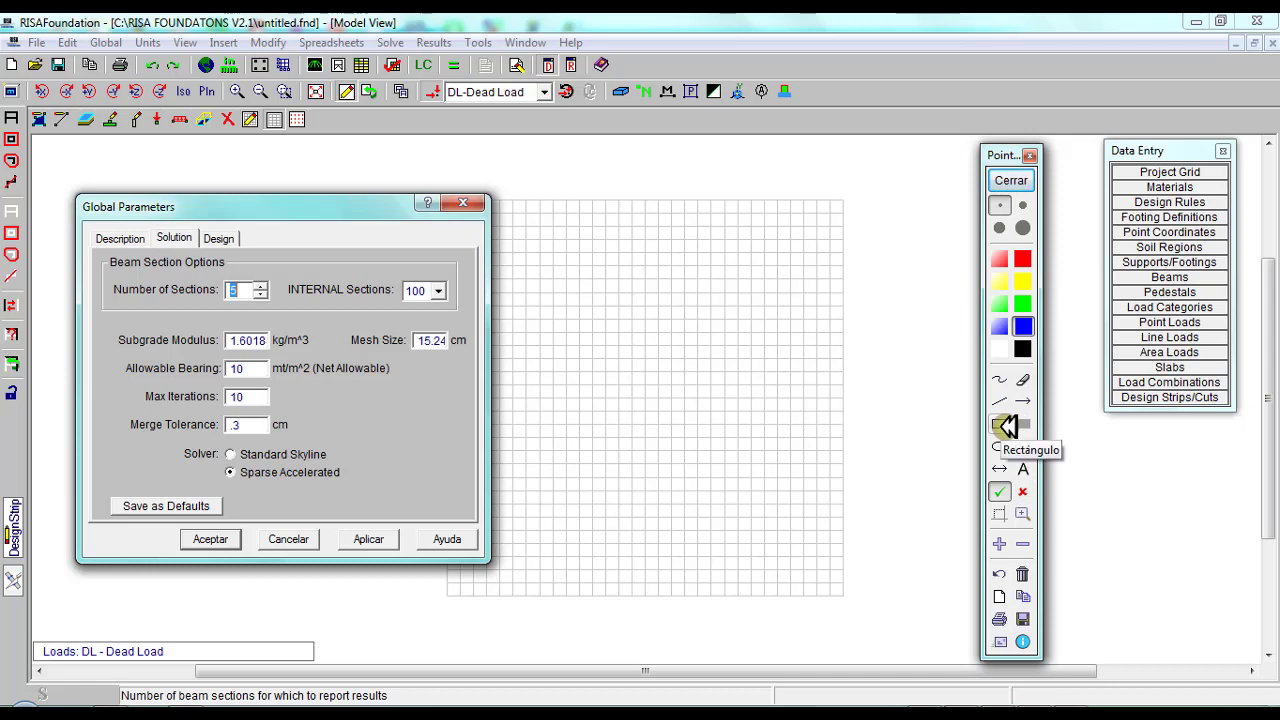
pyautogui.click(1000, 424)
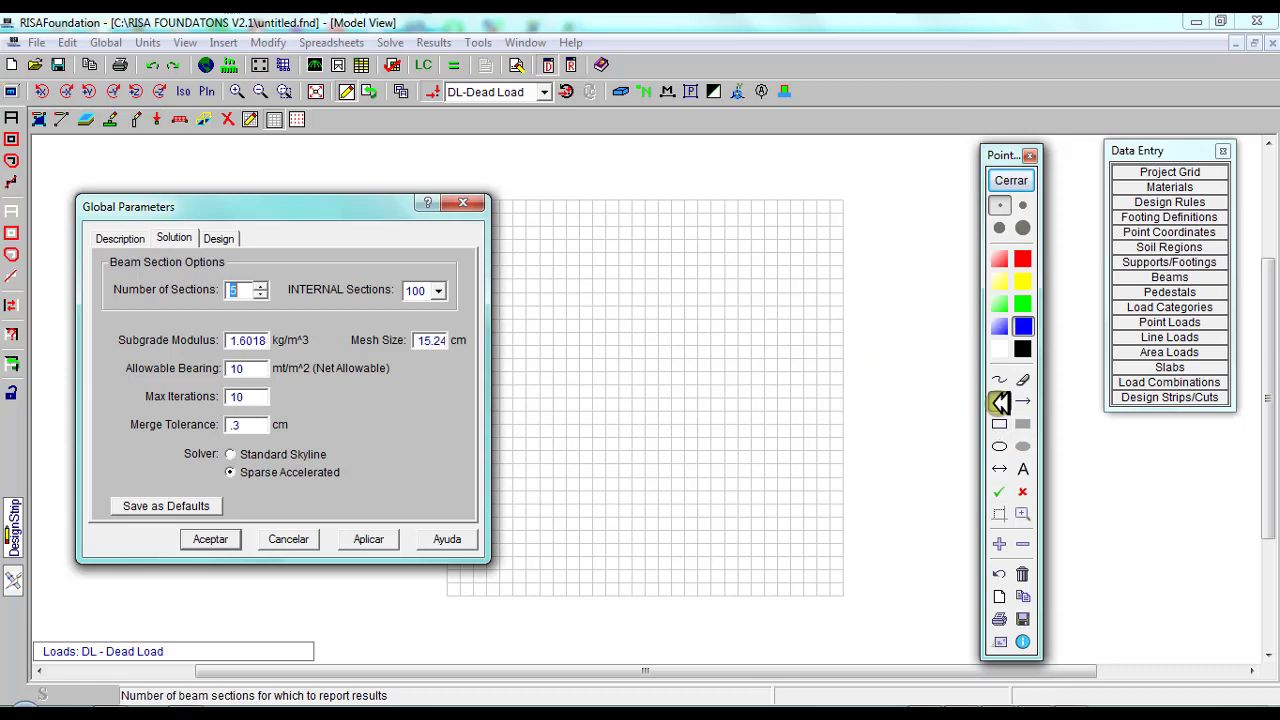
pyautogui.click(1000, 401)
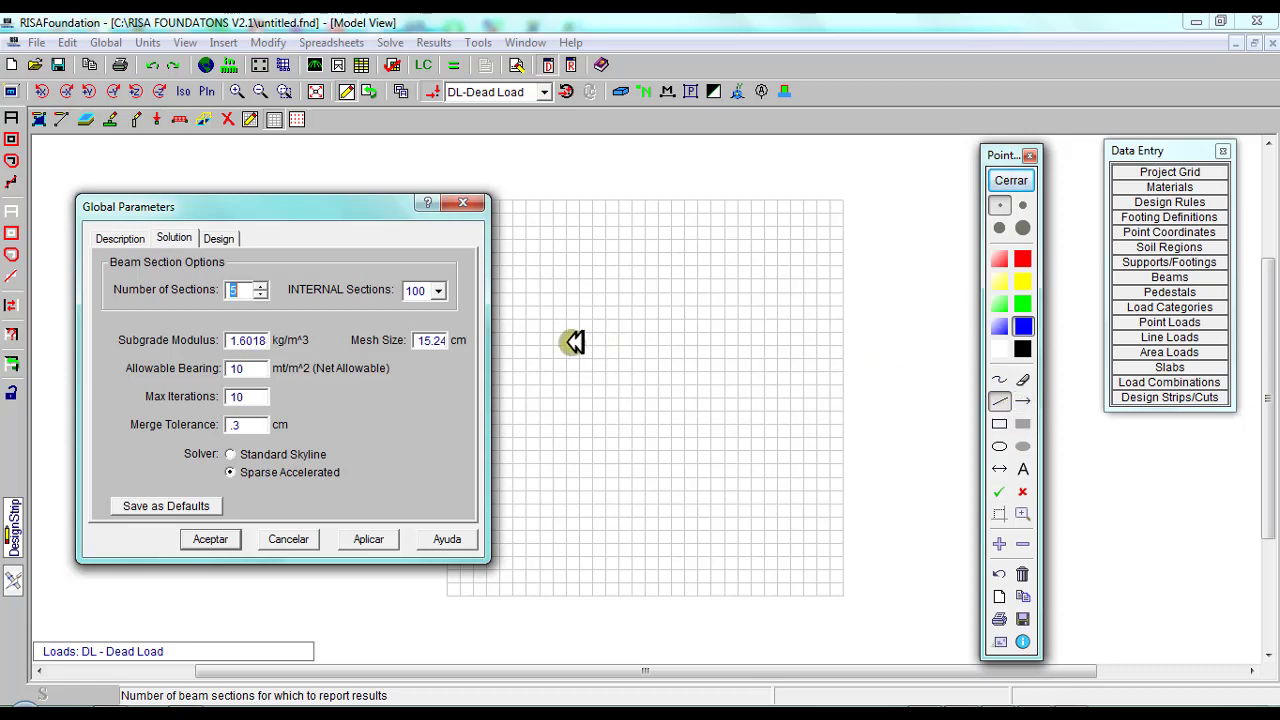
pyautogui.click(1022, 204)
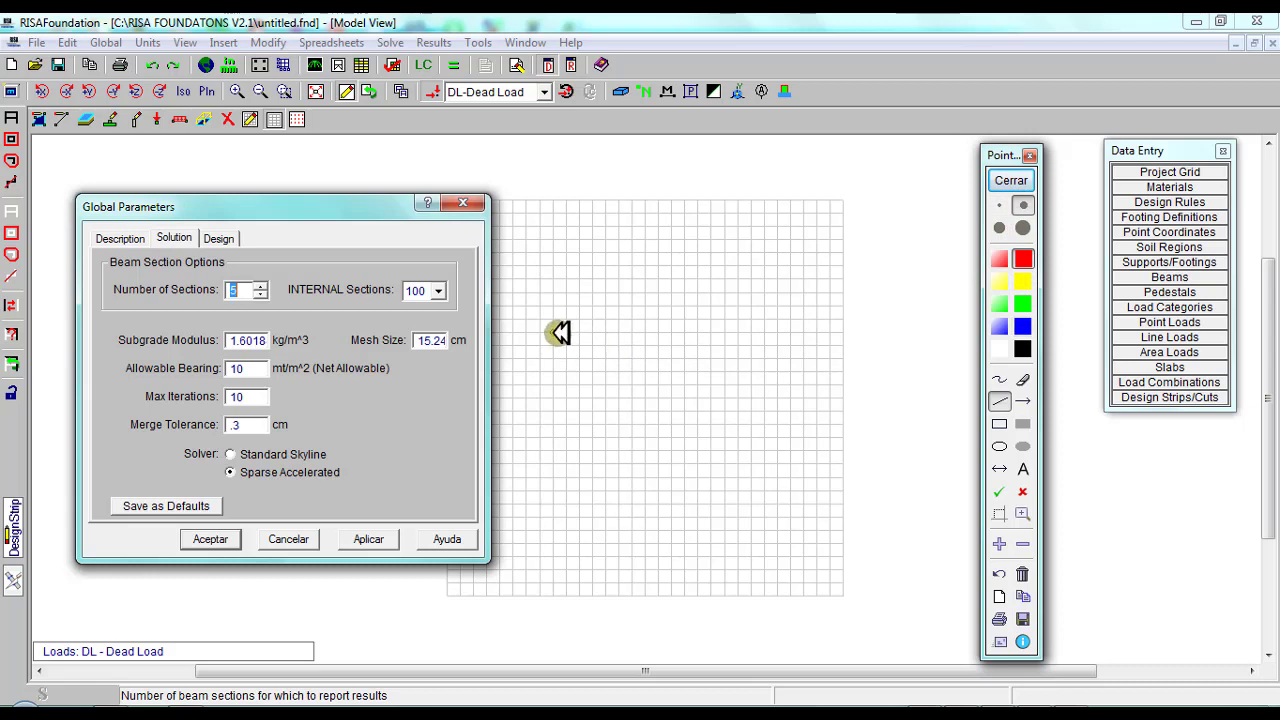
pyautogui.moveTo(555, 332)
pyautogui.mouseDown()
pyautogui.moveTo(837, 303)
pyautogui.moveTo(874, 332)
pyautogui.mouseUp()
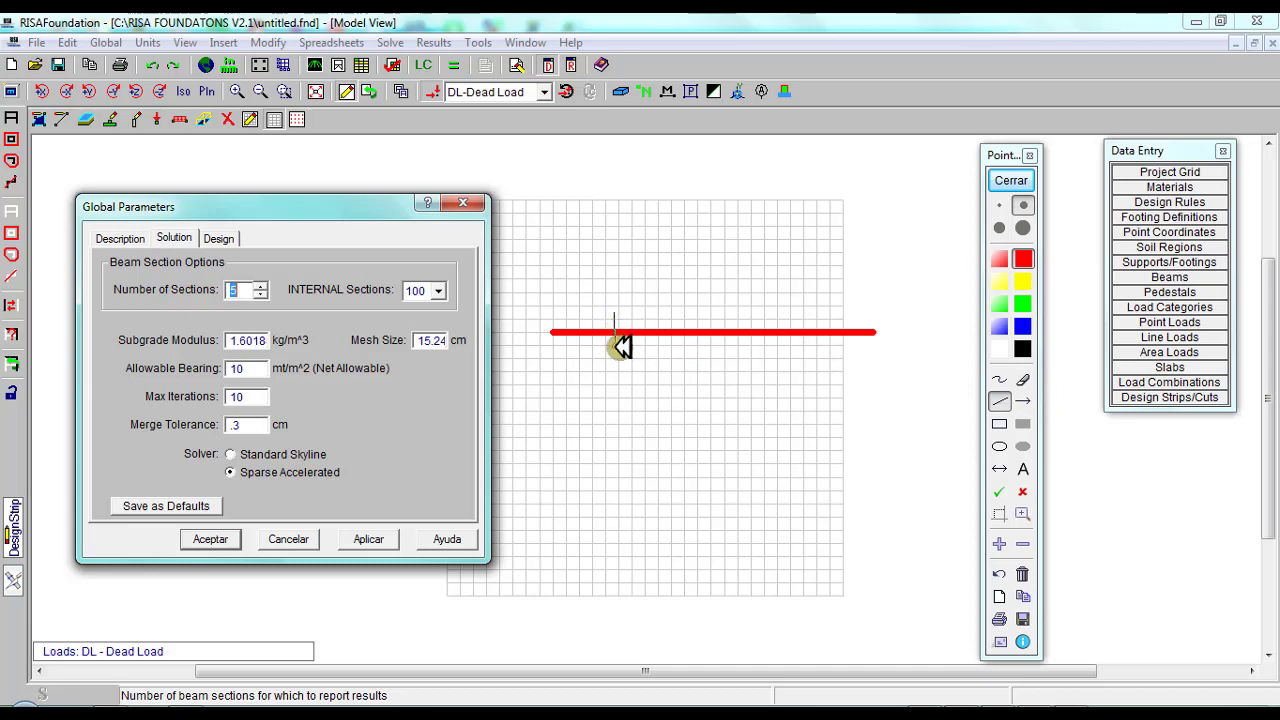
pyautogui.moveTo(621, 346); pyautogui.dragTo(616, 348)
pyautogui.moveTo(690, 309); pyautogui.dragTo(697, 348)
pyautogui.moveTo(758, 308); pyautogui.dragTo(760, 349)
pyautogui.moveTo(809, 303); pyautogui.dragTo(814, 355)
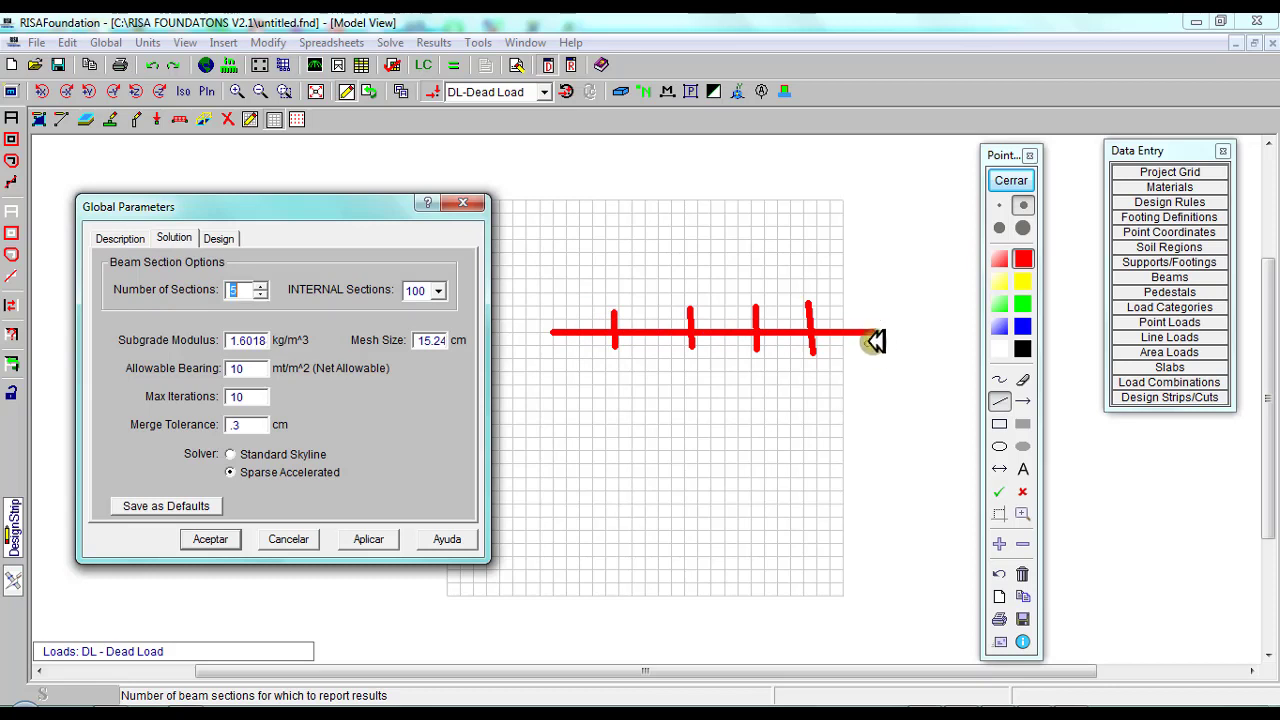
# Sketch a red triangular support under each end of the beam line.
pyautogui.moveTo(868, 348); pyautogui.dragTo(881, 332)
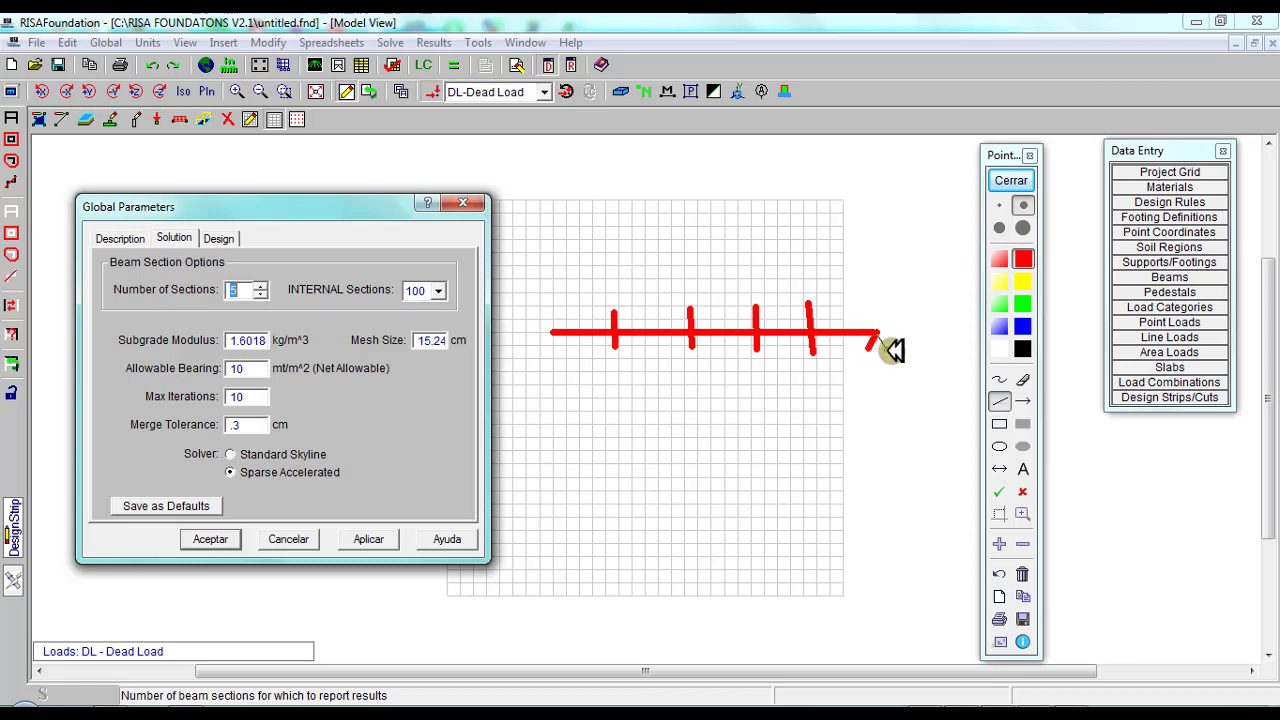
pyautogui.moveTo(889, 350); pyautogui.dragTo(866, 350)
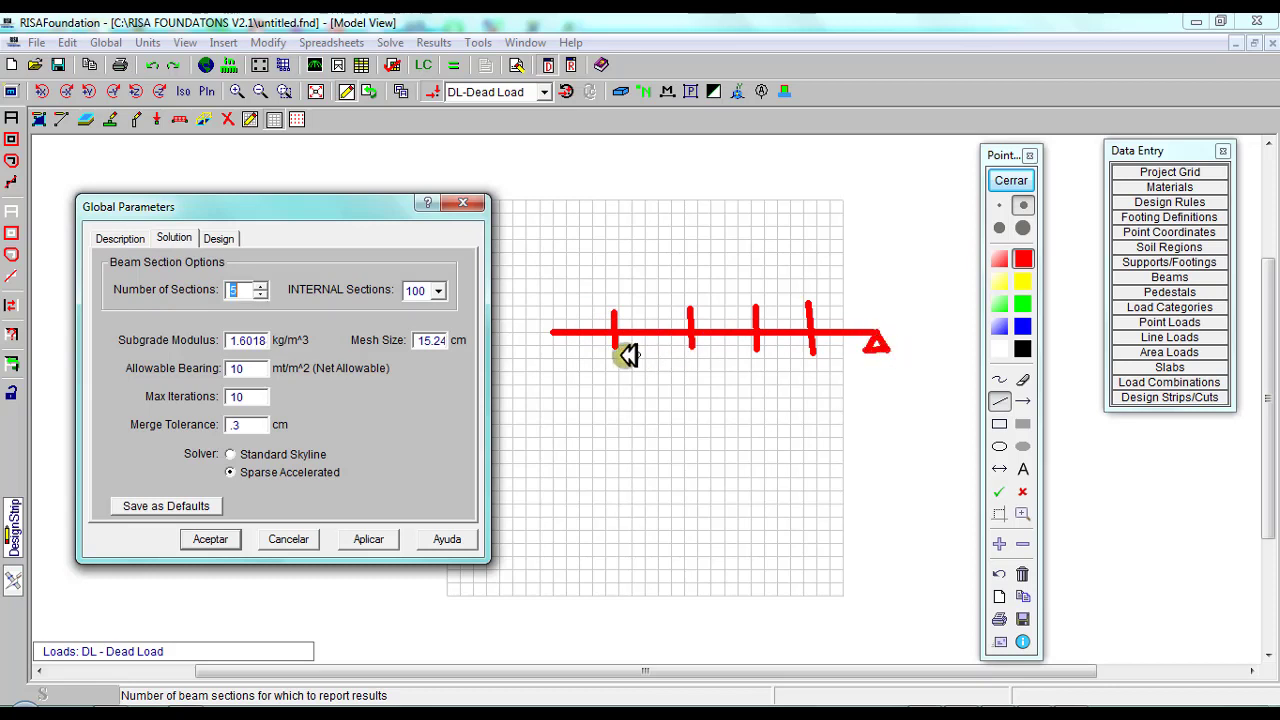
pyautogui.moveTo(553, 333)
pyautogui.mouseDown()
pyautogui.moveTo(543, 351)
pyautogui.moveTo(571, 350)
pyautogui.mouseUp()
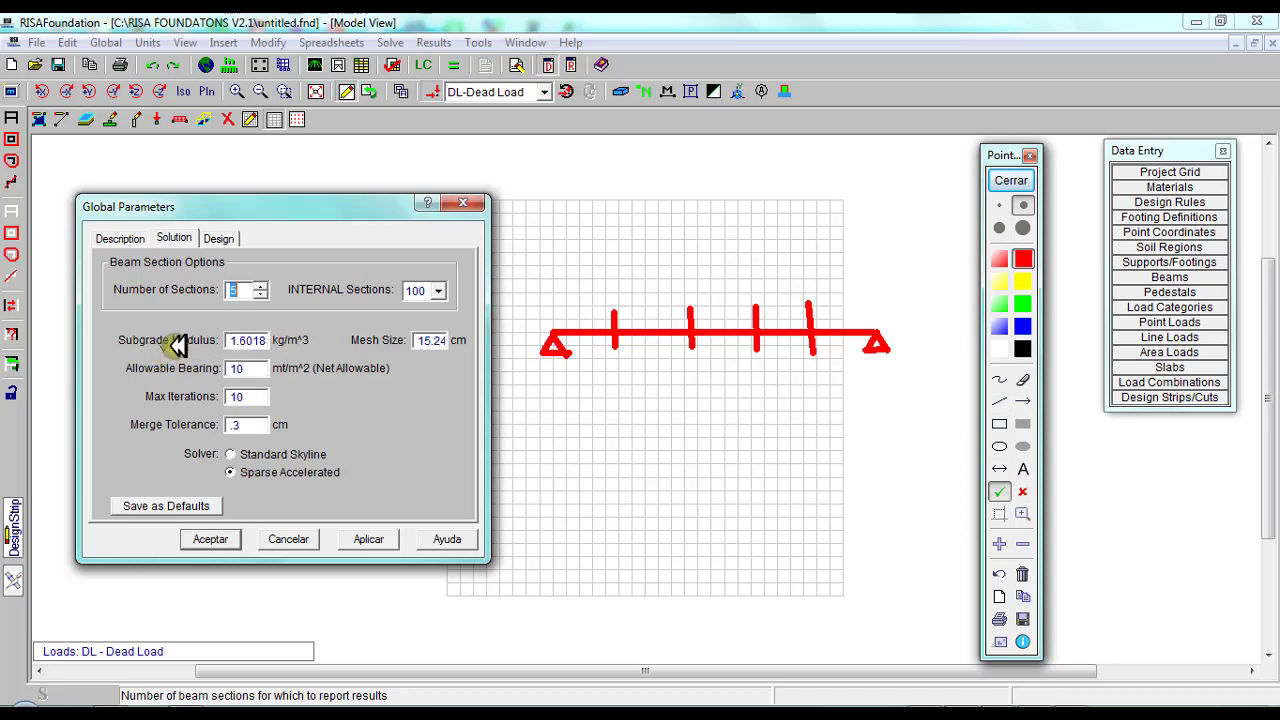
# Place check marks beside Subgrade Modulus, Mesh Size, Allowable Bearing, Max Iterations and Merge Tolerance.
pyautogui.click(285, 333)
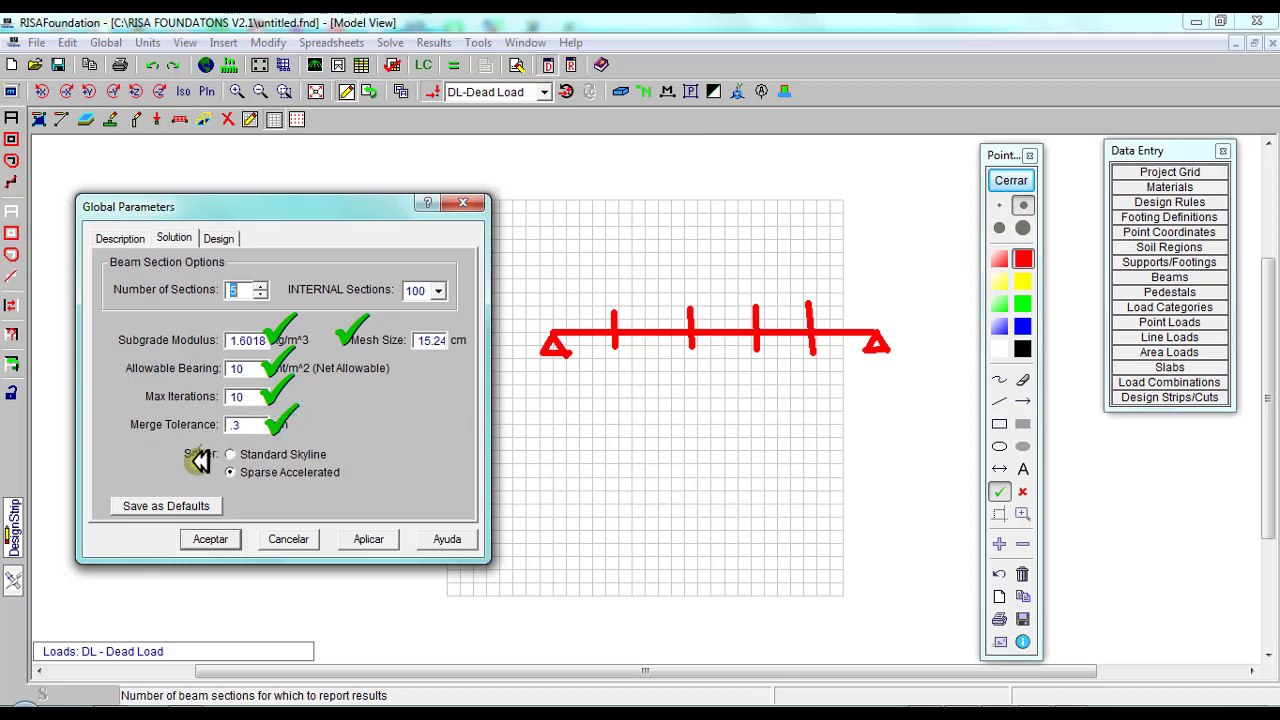
# Draw two red horizontal lines end to end below the sketched beam, leaving a small gap between them.
pyautogui.click(1003, 400)
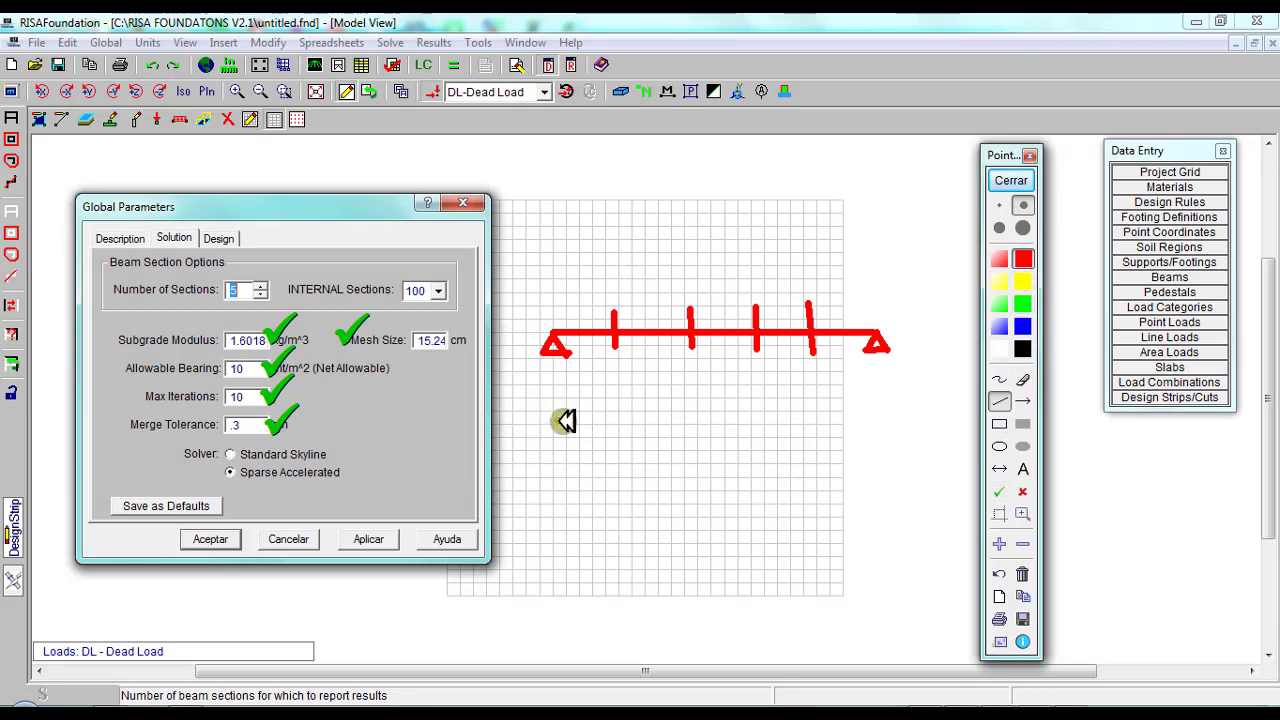
pyautogui.moveTo(545, 424); pyautogui.dragTo(700, 426)
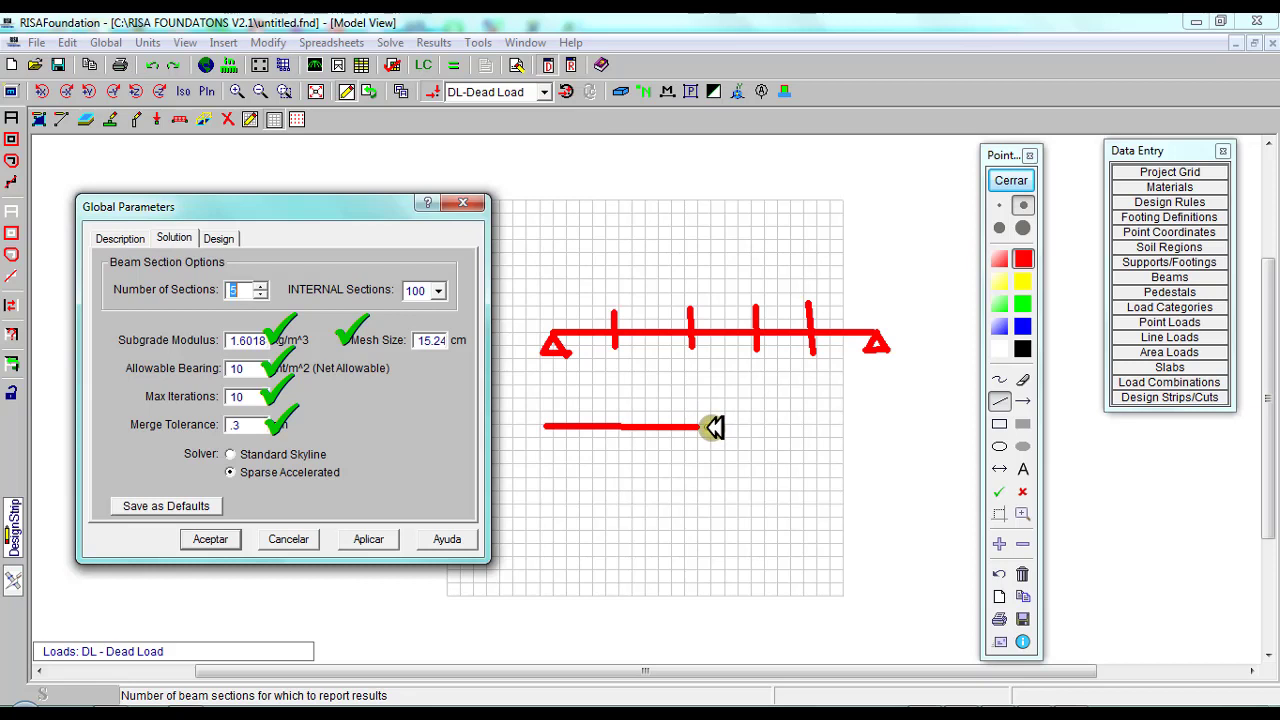
pyautogui.moveTo(712, 427); pyautogui.dragTo(866, 427)
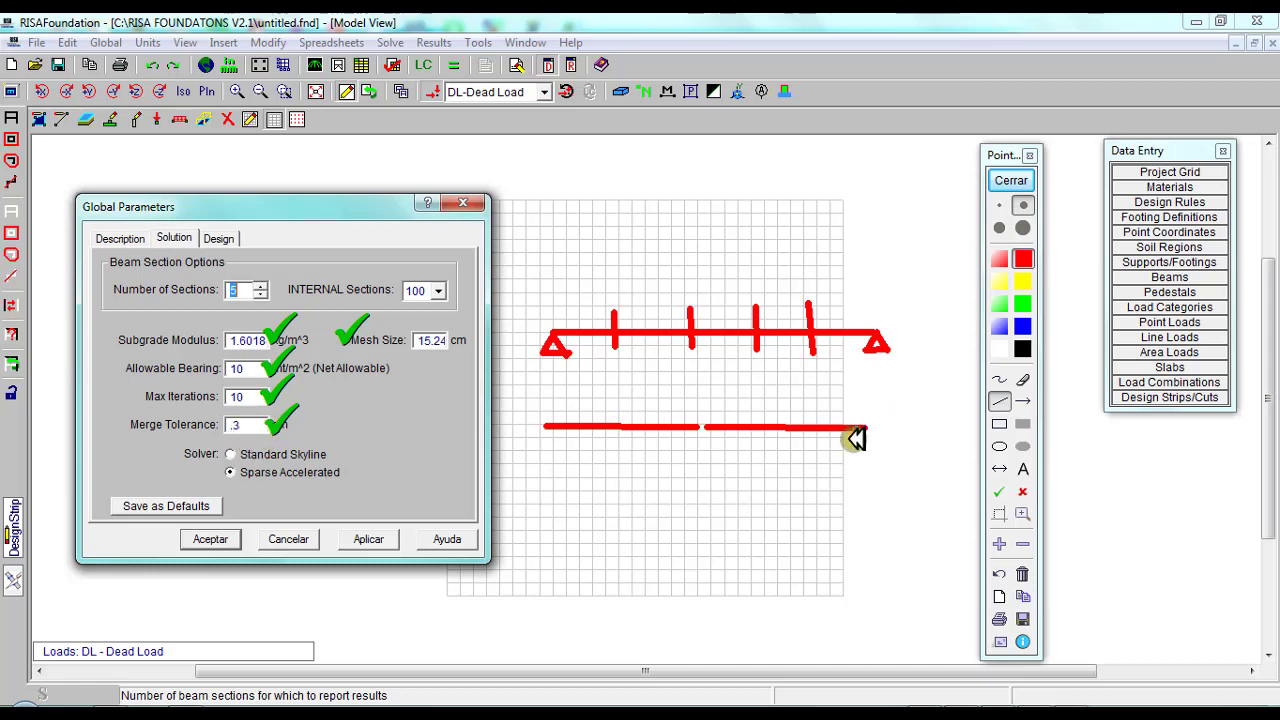
# Circle the gap between the two red lines with a green ellipse and bridge it with a short green line.
pyautogui.click(1000, 447)
pyautogui.click(1022, 304)
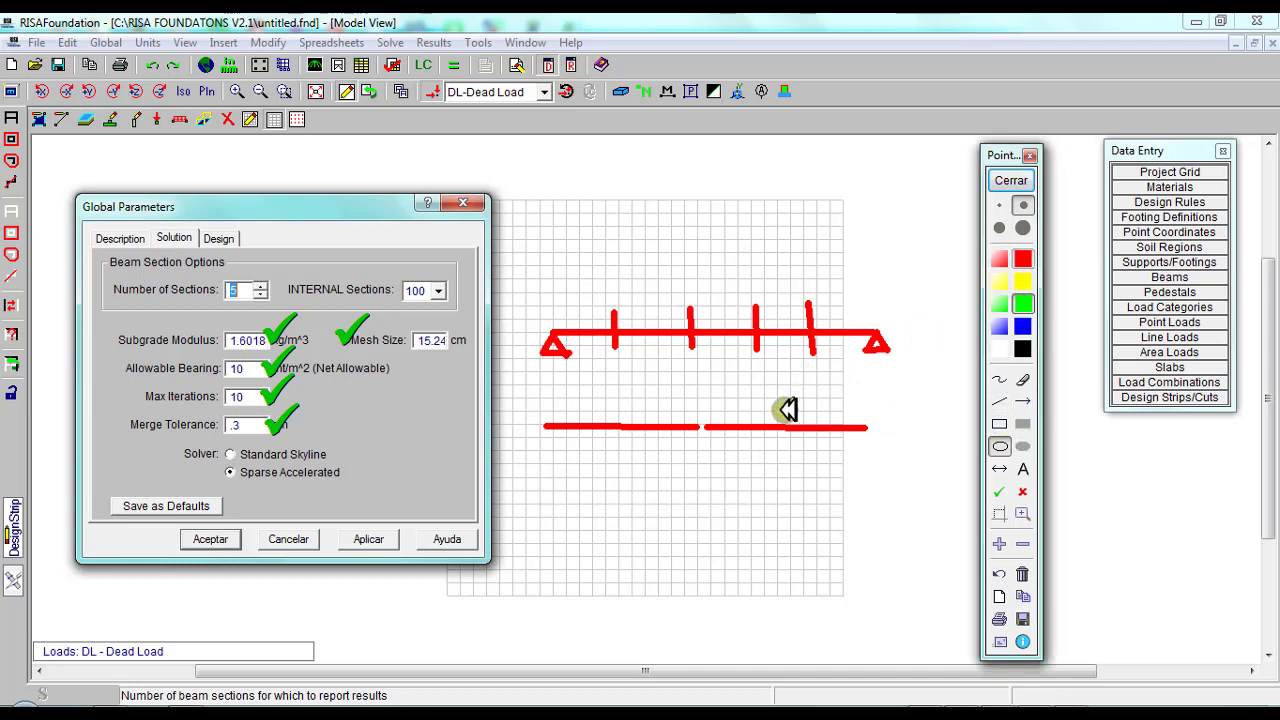
pyautogui.moveTo(677, 411); pyautogui.dragTo(732, 441)
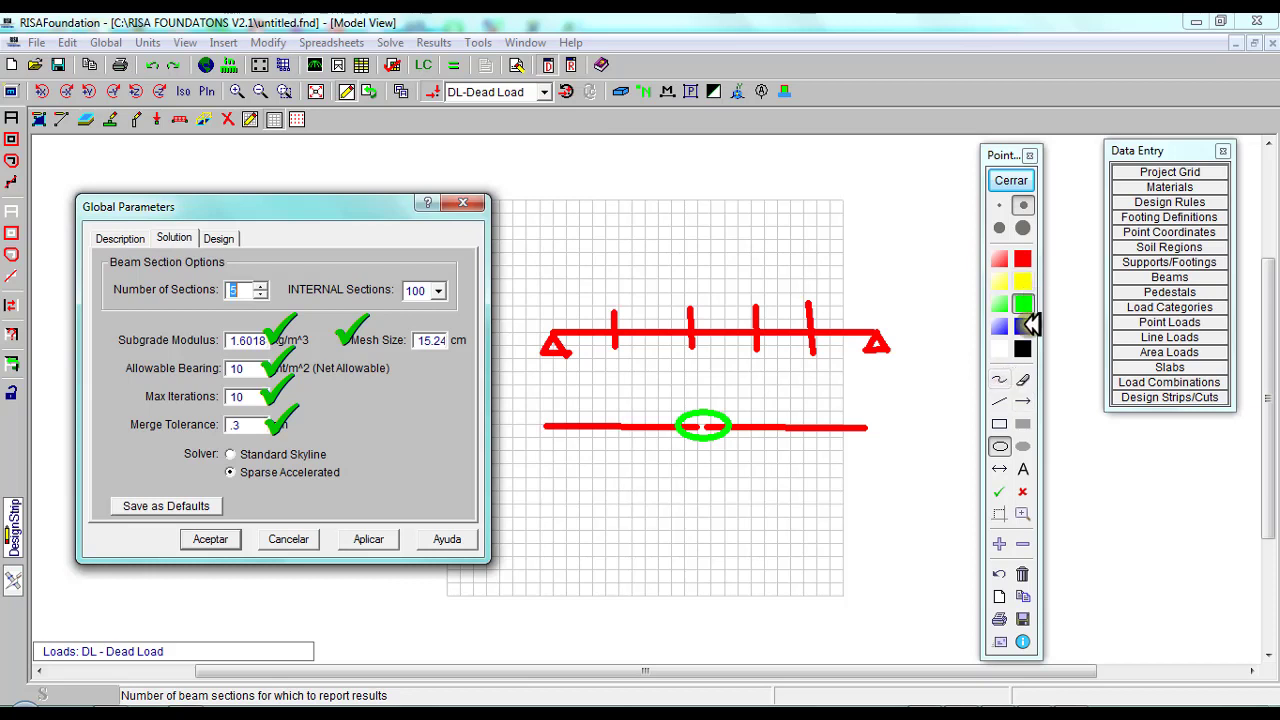
pyautogui.click(999, 401)
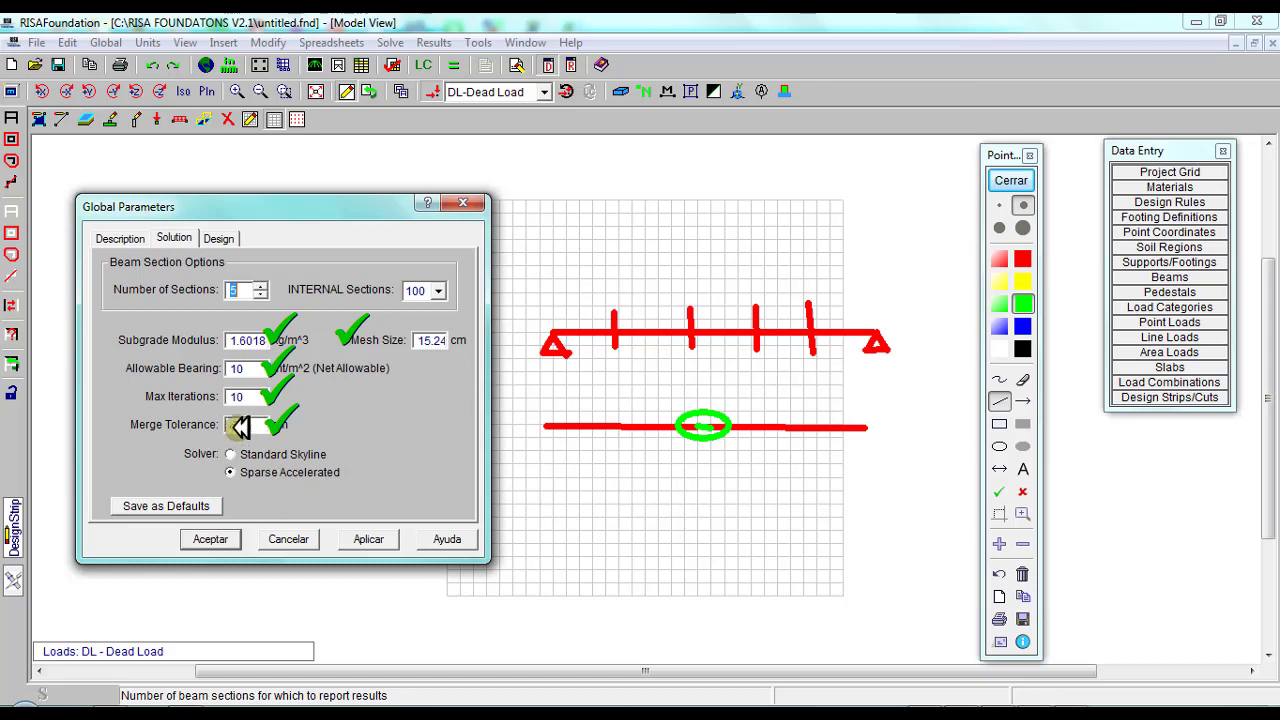
# End the screen annotation and show the Design settings of the Global Parameters.
pyautogui.click(1008, 180)
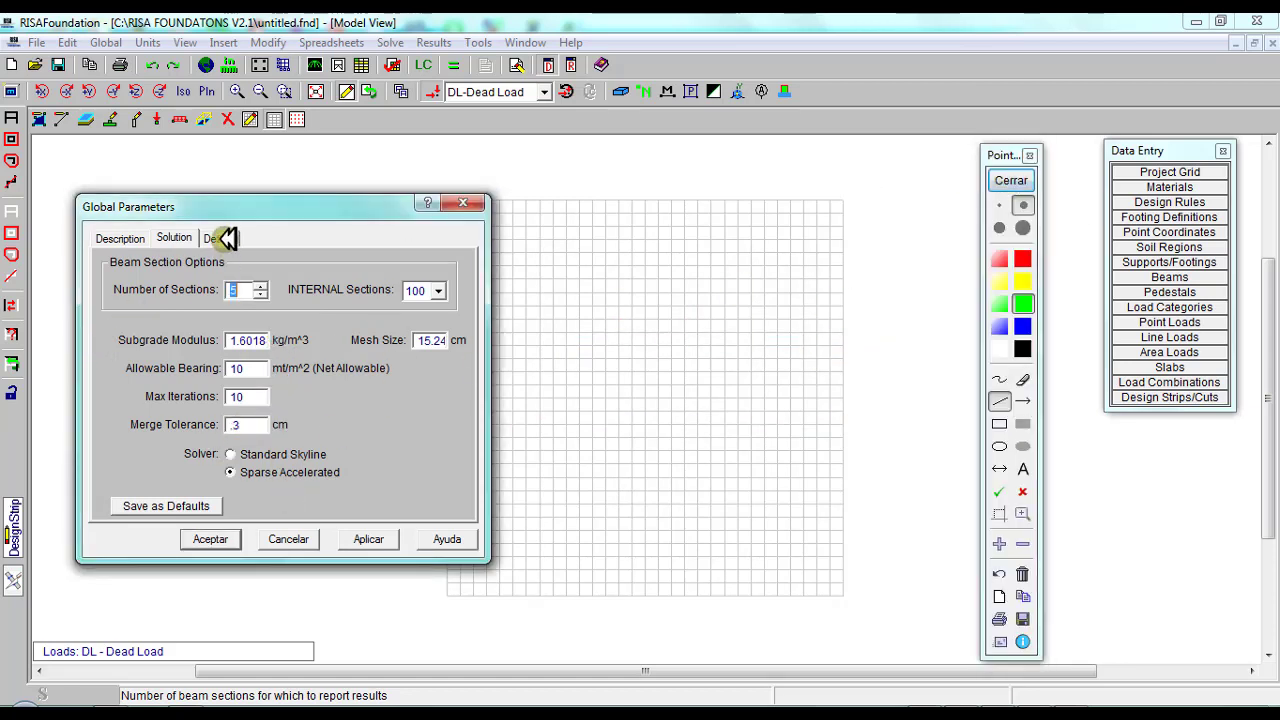
pyautogui.click(1010, 180)
pyautogui.click(235, 238)
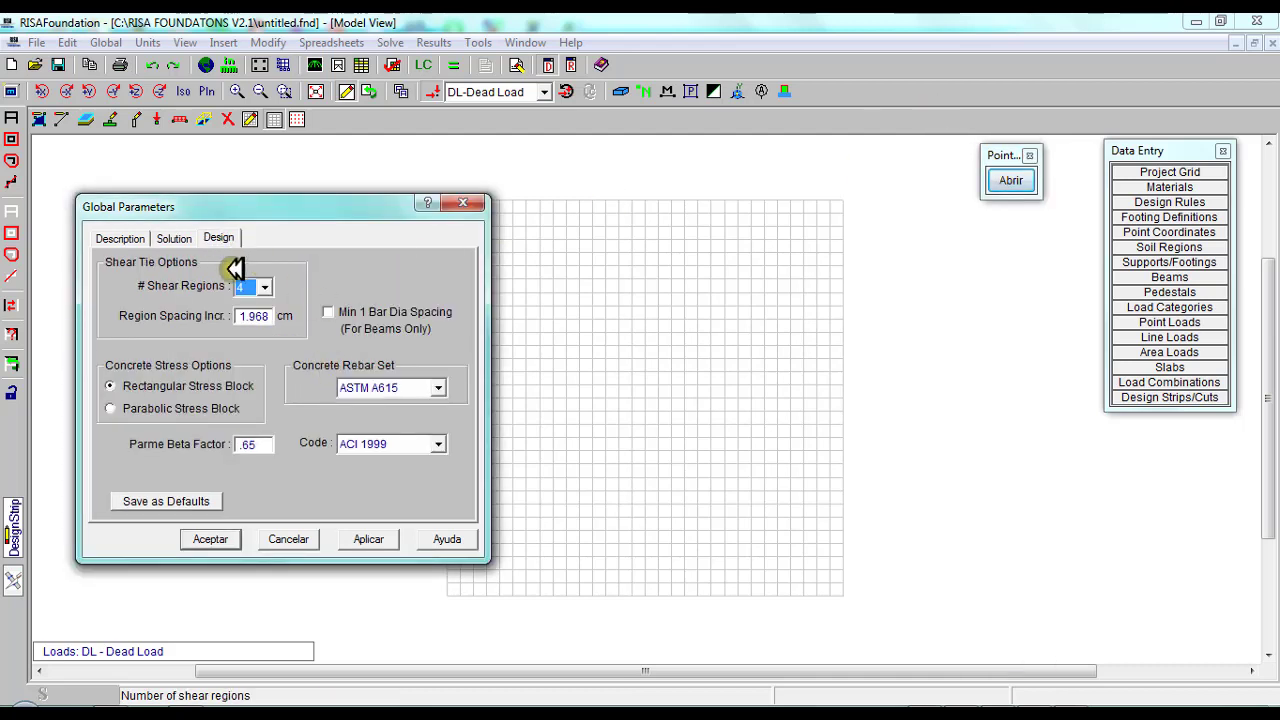
# Resume annotating and sketch a thick black beam section as an upright parallelogram over the grid, split by a slanted line at mid-height.
pyautogui.click(1012, 180)
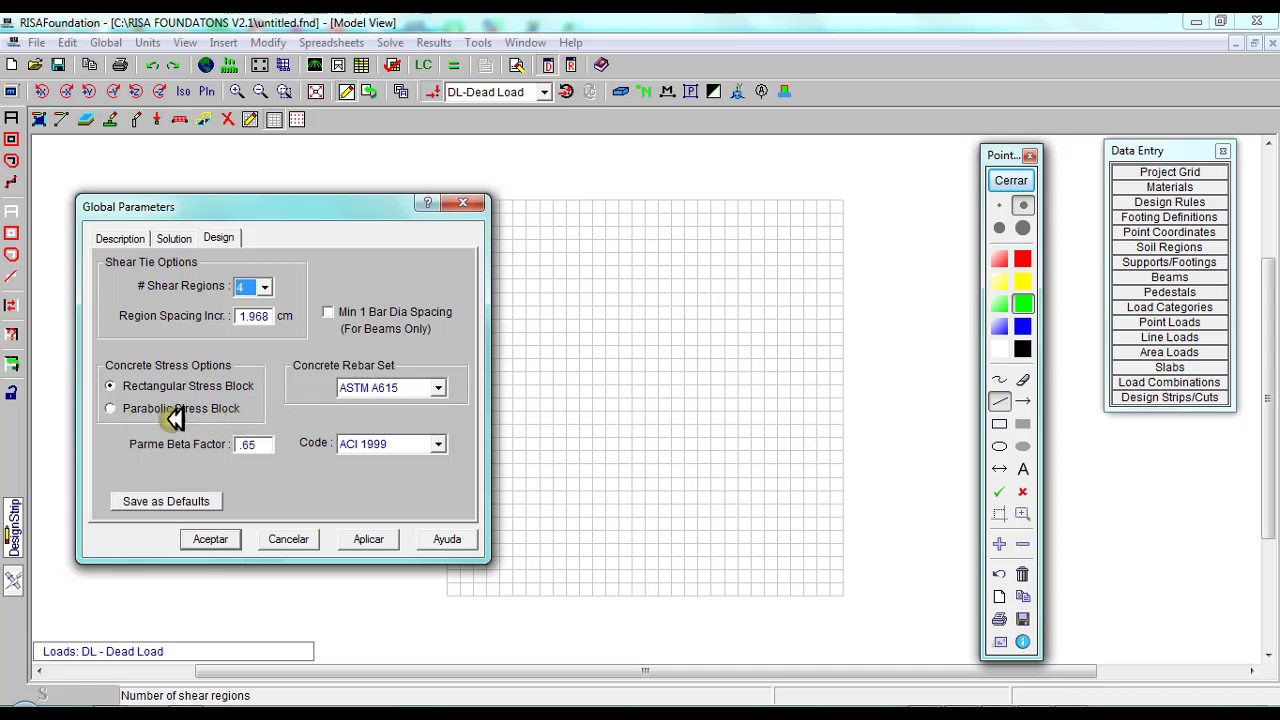
pyautogui.click(777, 318)
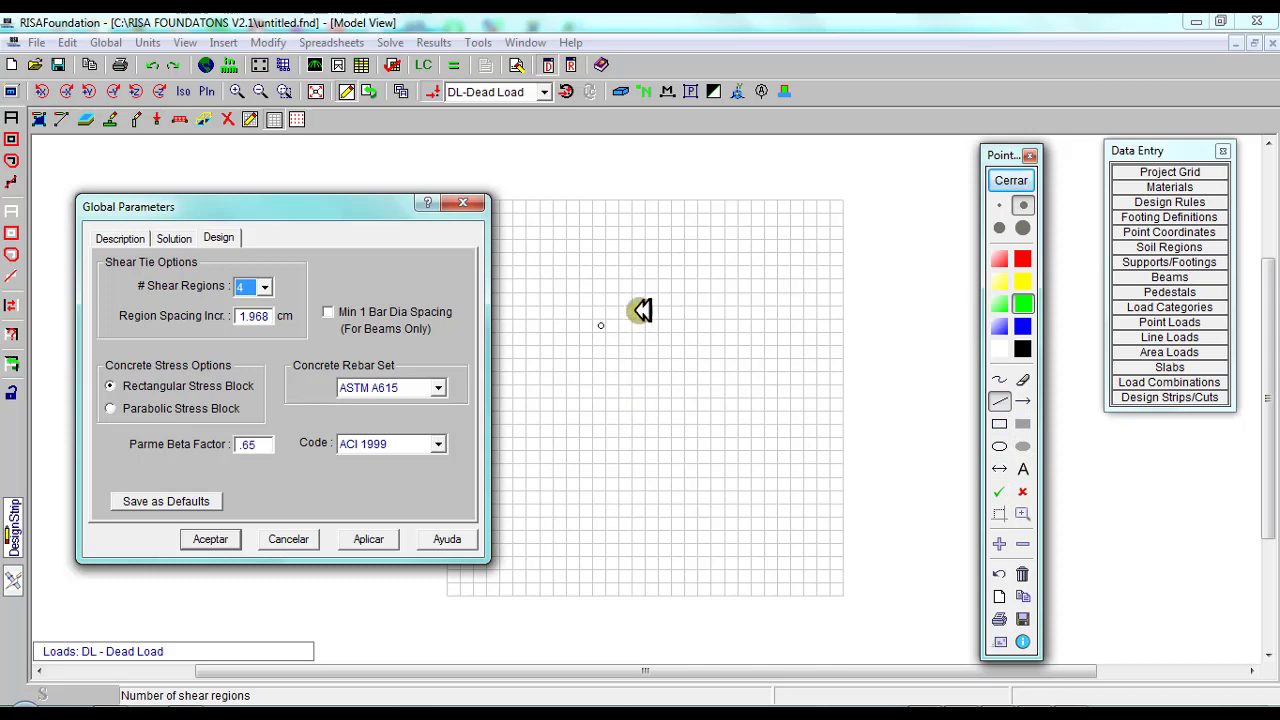
pyautogui.click(1022, 348)
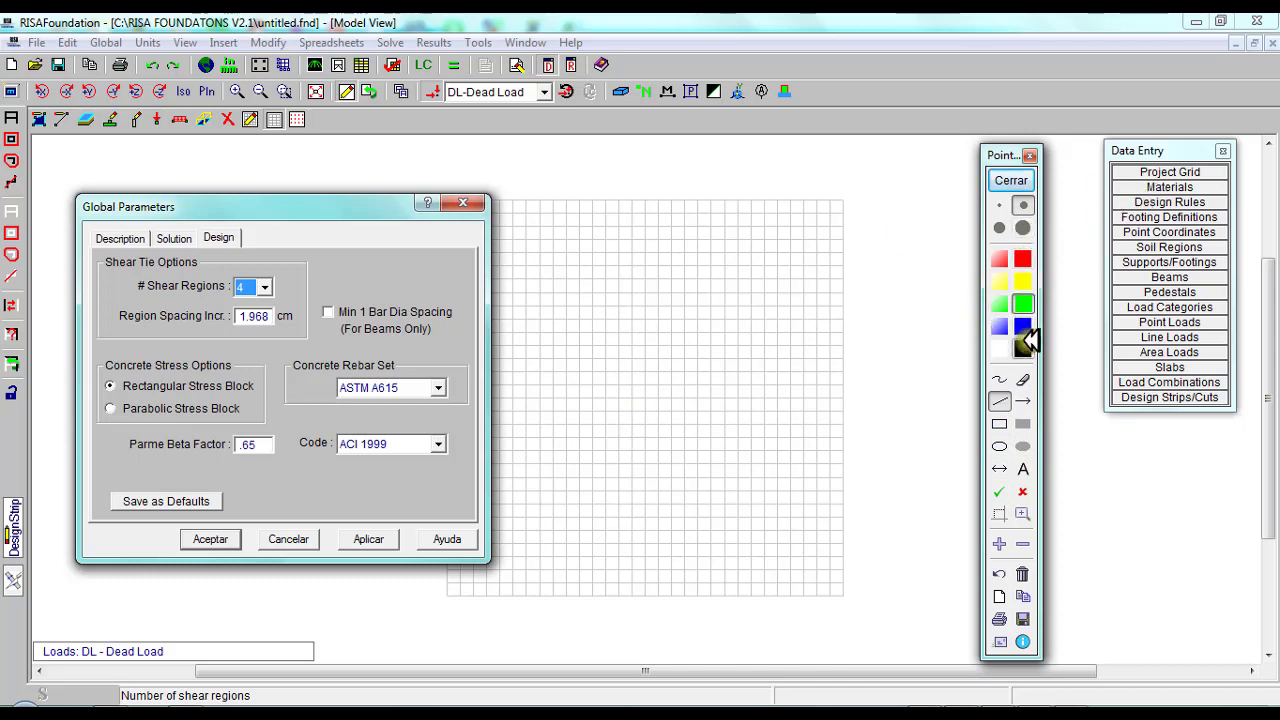
pyautogui.moveTo(590, 301)
pyautogui.mouseDown()
pyautogui.moveTo(587, 461)
pyautogui.moveTo(600, 290)
pyautogui.moveTo(645, 239)
pyautogui.moveTo(658, 389)
pyautogui.moveTo(585, 467)
pyautogui.mouseUp()
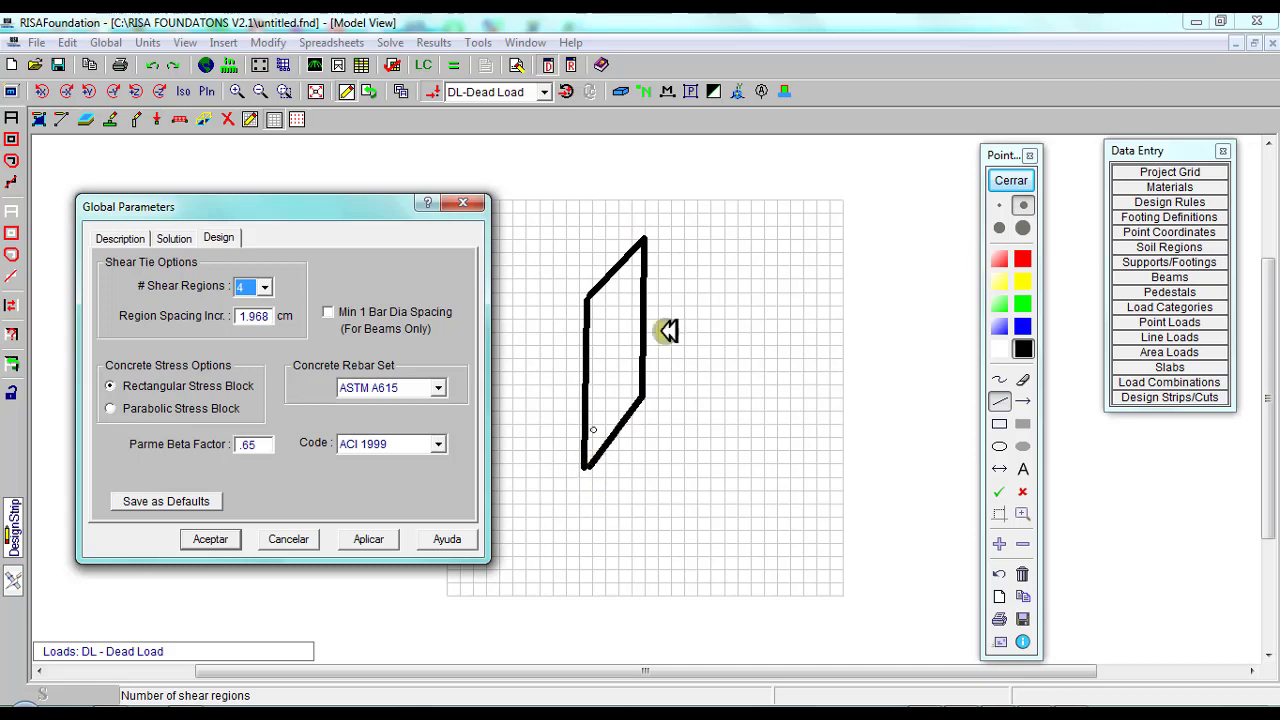
pyautogui.moveTo(646, 317); pyautogui.dragTo(590, 374)
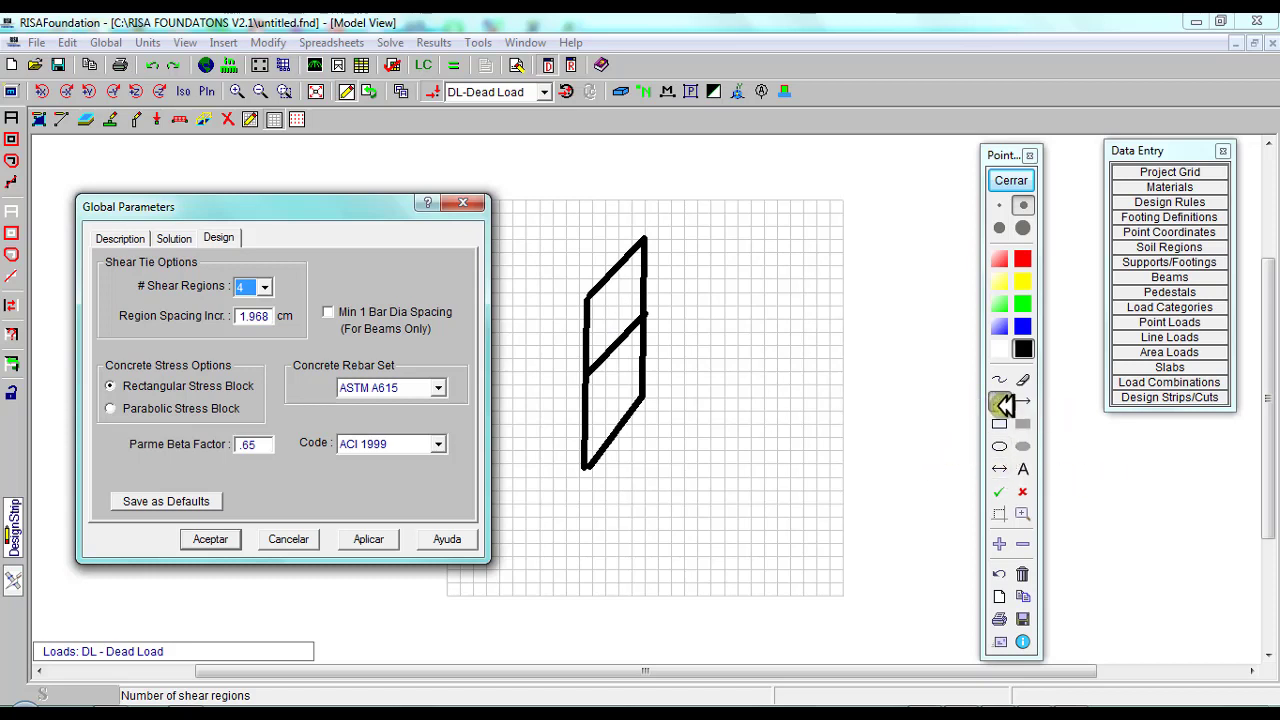
# Draw four green arrows pointing leftward into the upper half of the sketched beam section.
pyautogui.click(1024, 402)
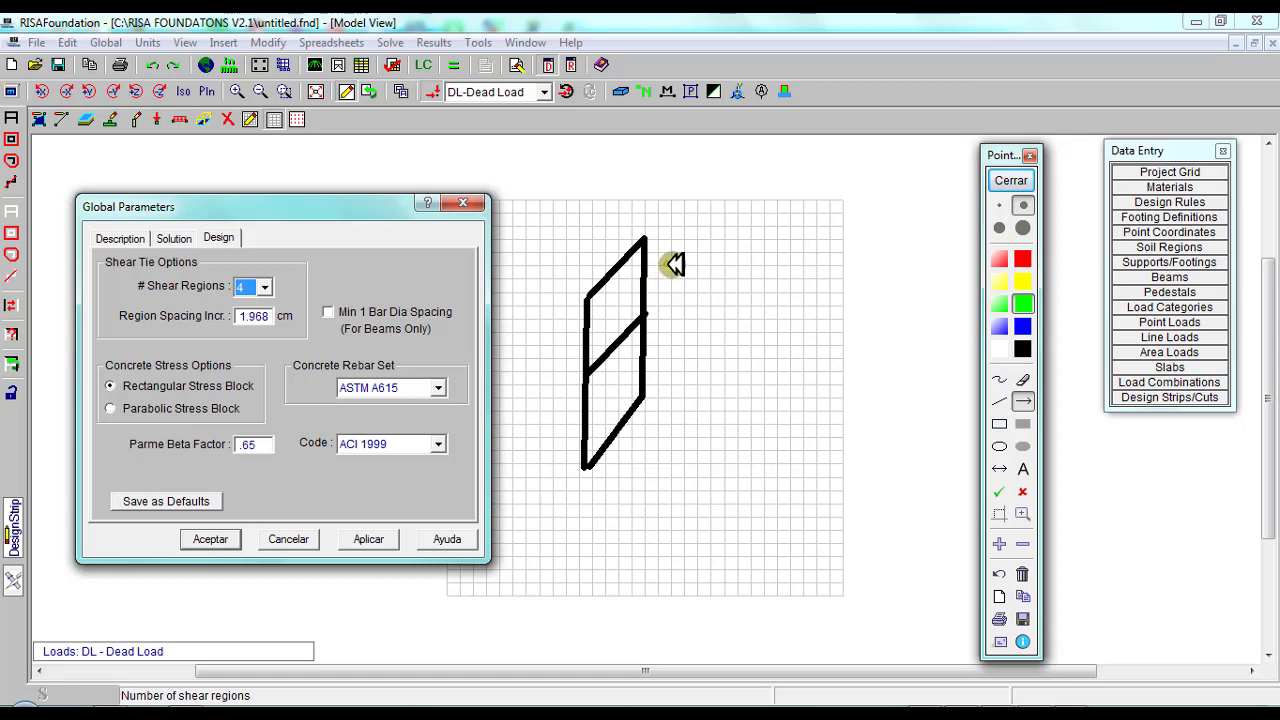
pyautogui.moveTo(672, 264); pyautogui.dragTo(624, 266)
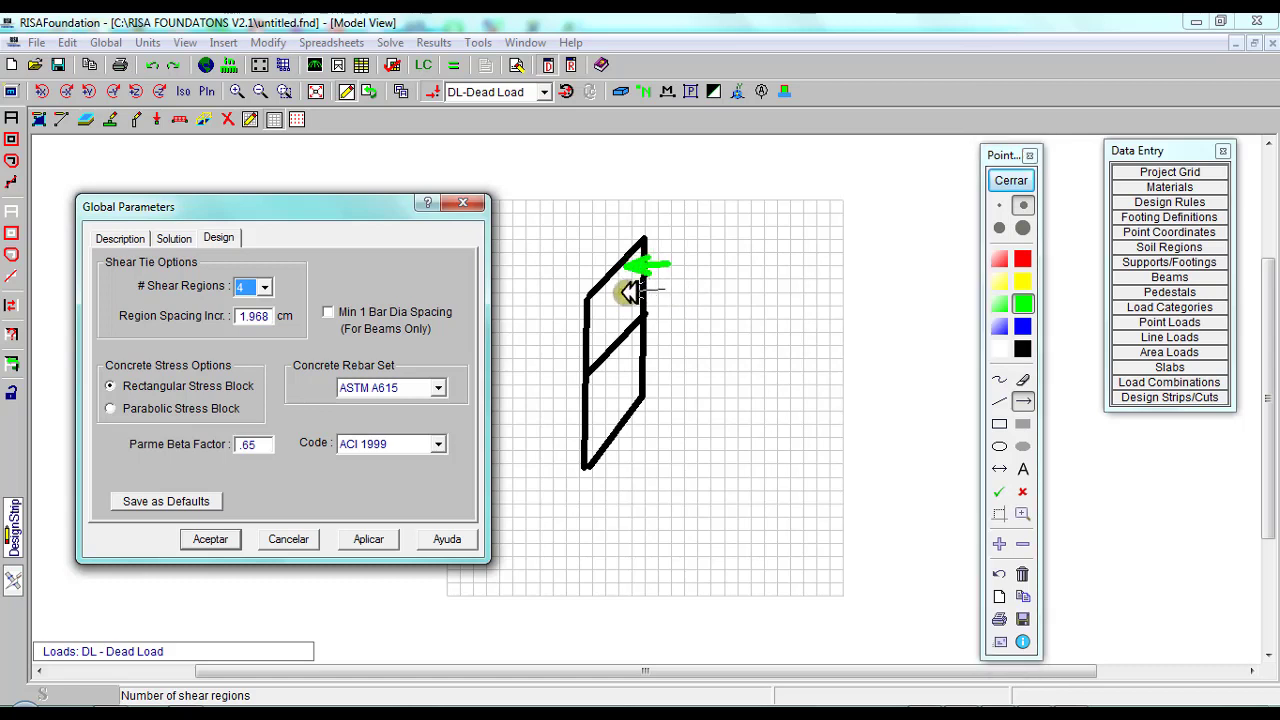
pyautogui.moveTo(613, 292); pyautogui.dragTo(594, 323)
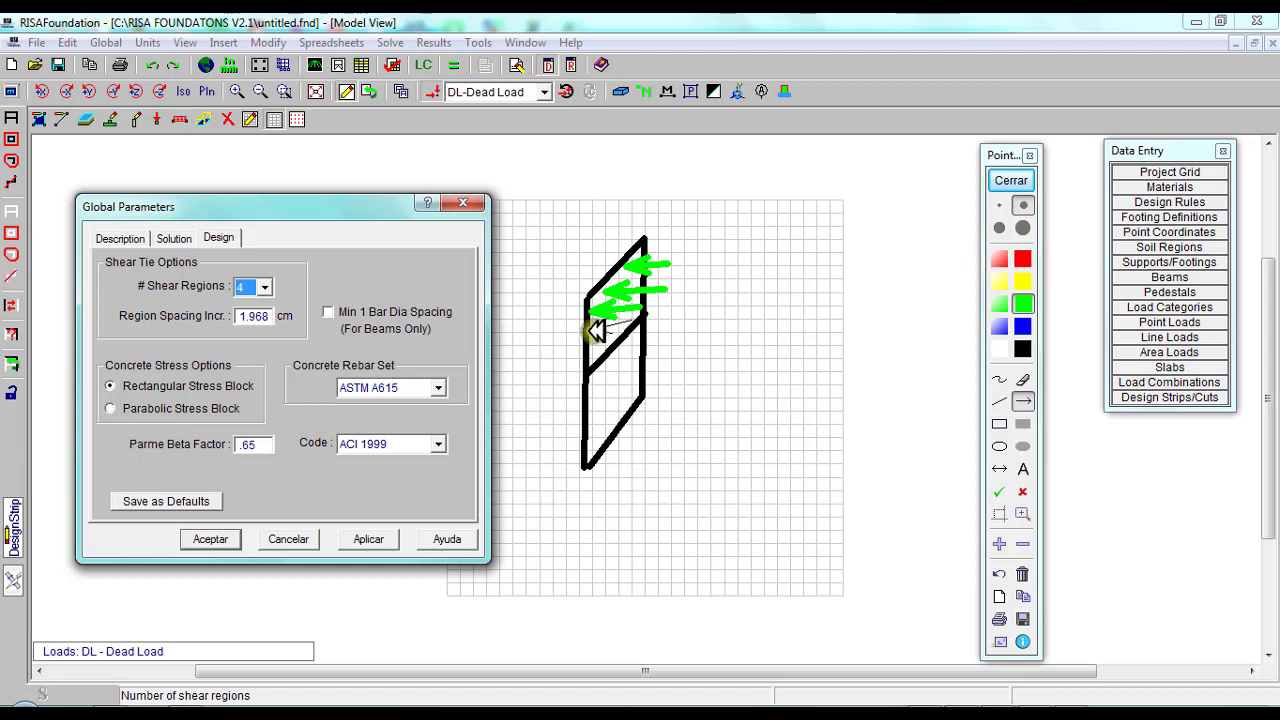
pyautogui.moveTo(688, 298); pyautogui.dragTo(626, 306)
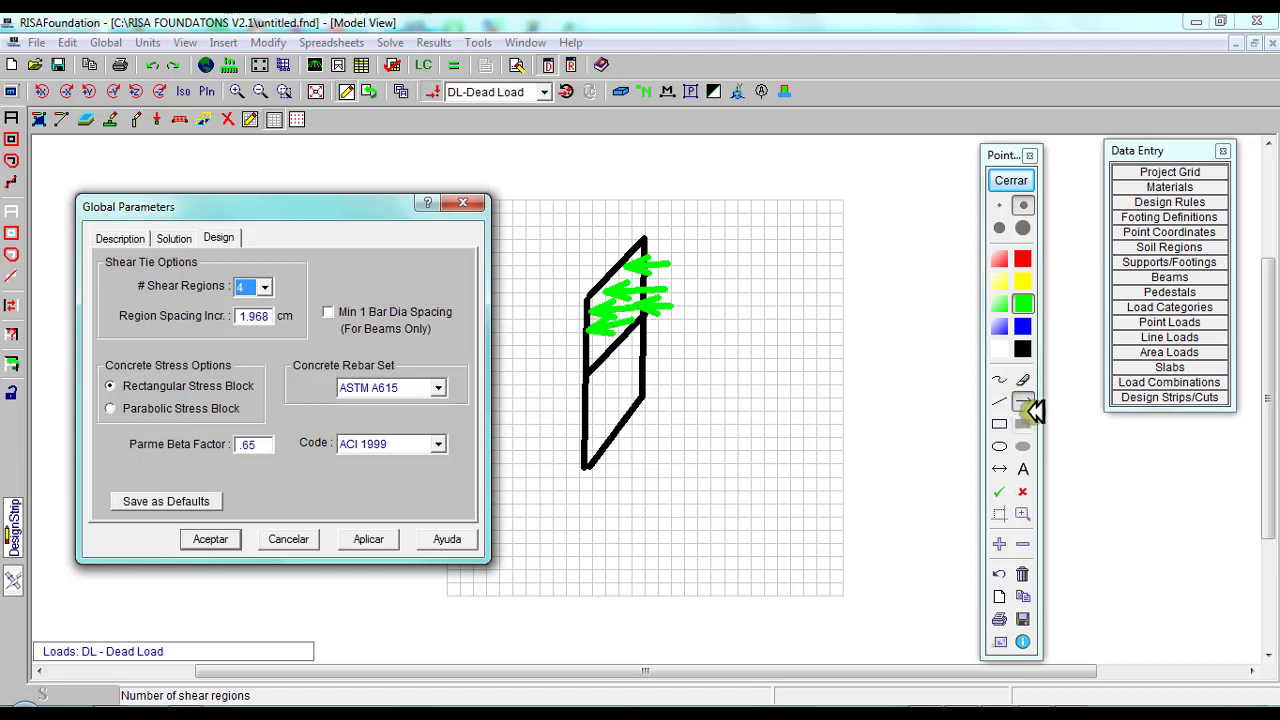
# Sketch a green parabolic stress block beside the section, using a vertical line, a short top line and a freehand curve.
pyautogui.click(999, 401)
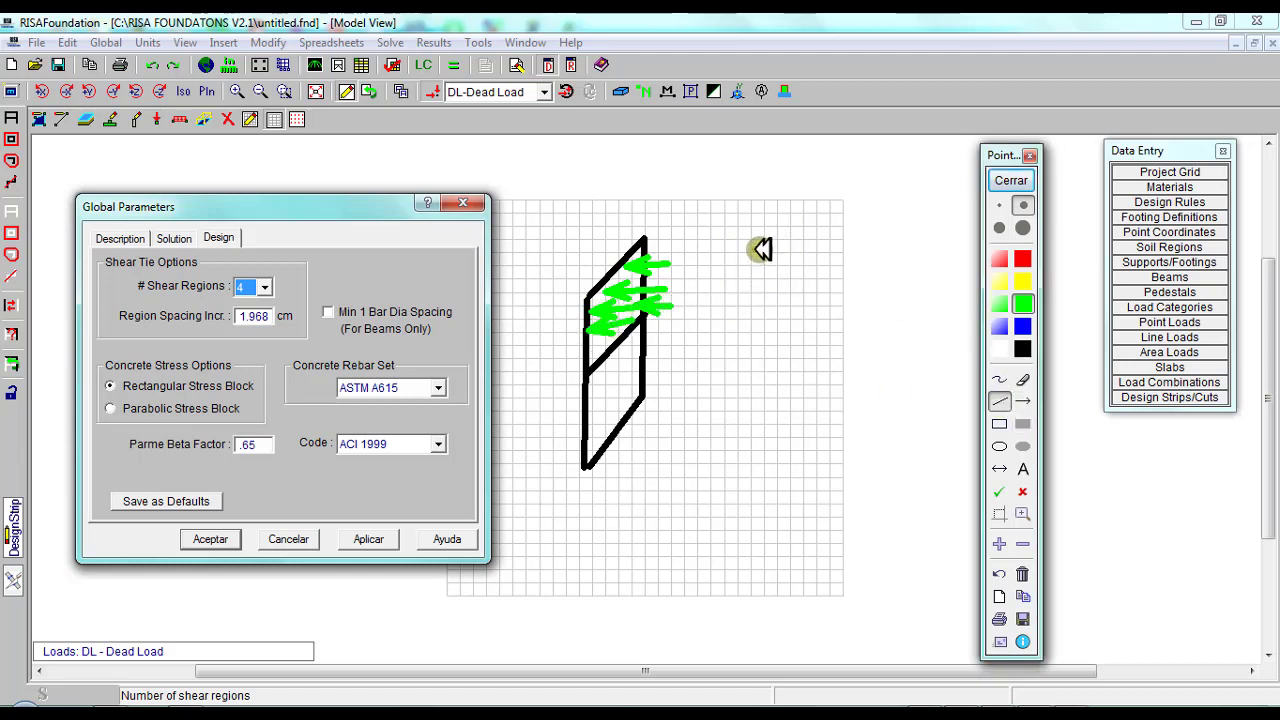
pyautogui.moveTo(706, 237); pyautogui.dragTo(706, 388)
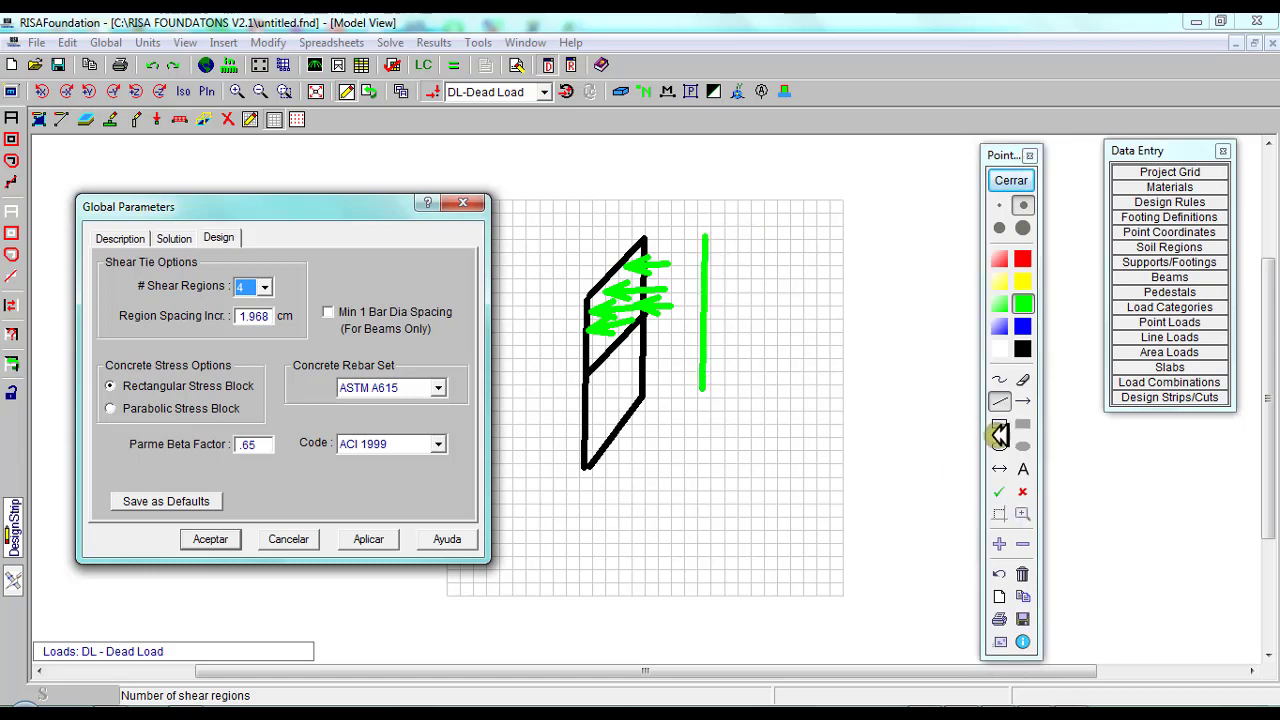
pyautogui.moveTo(706, 236); pyautogui.dragTo(757, 233)
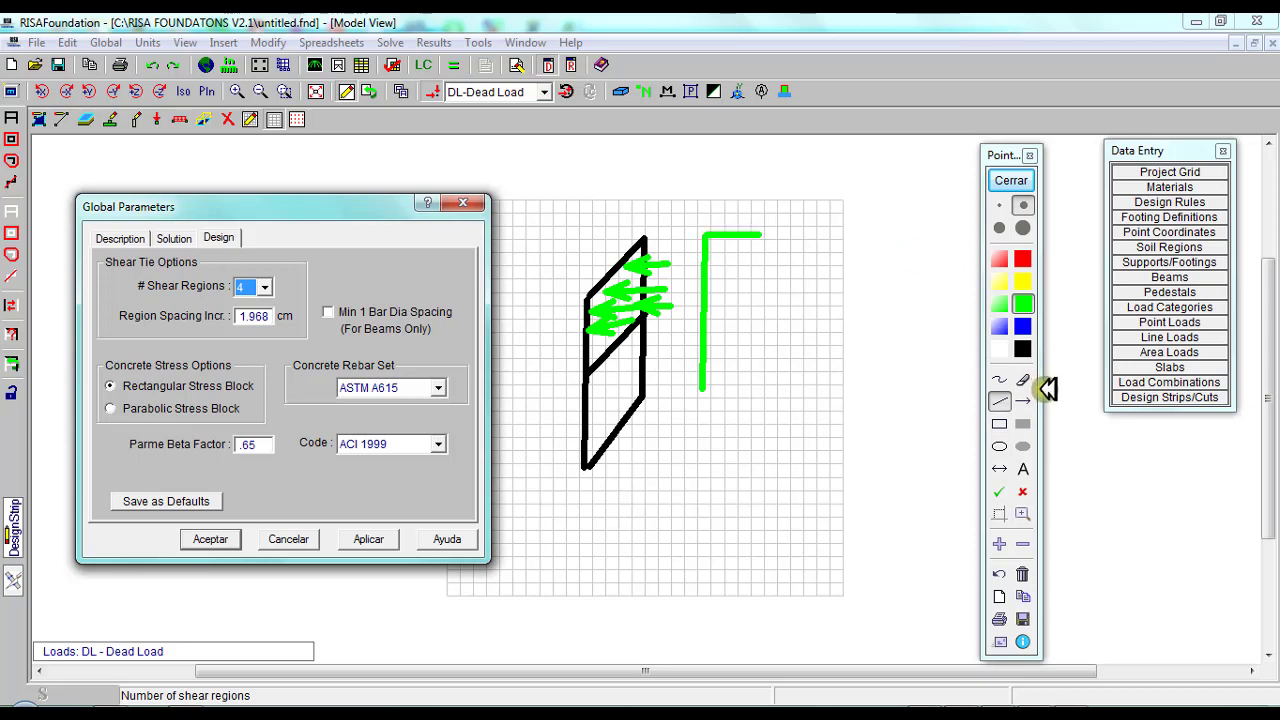
pyautogui.click(999, 379)
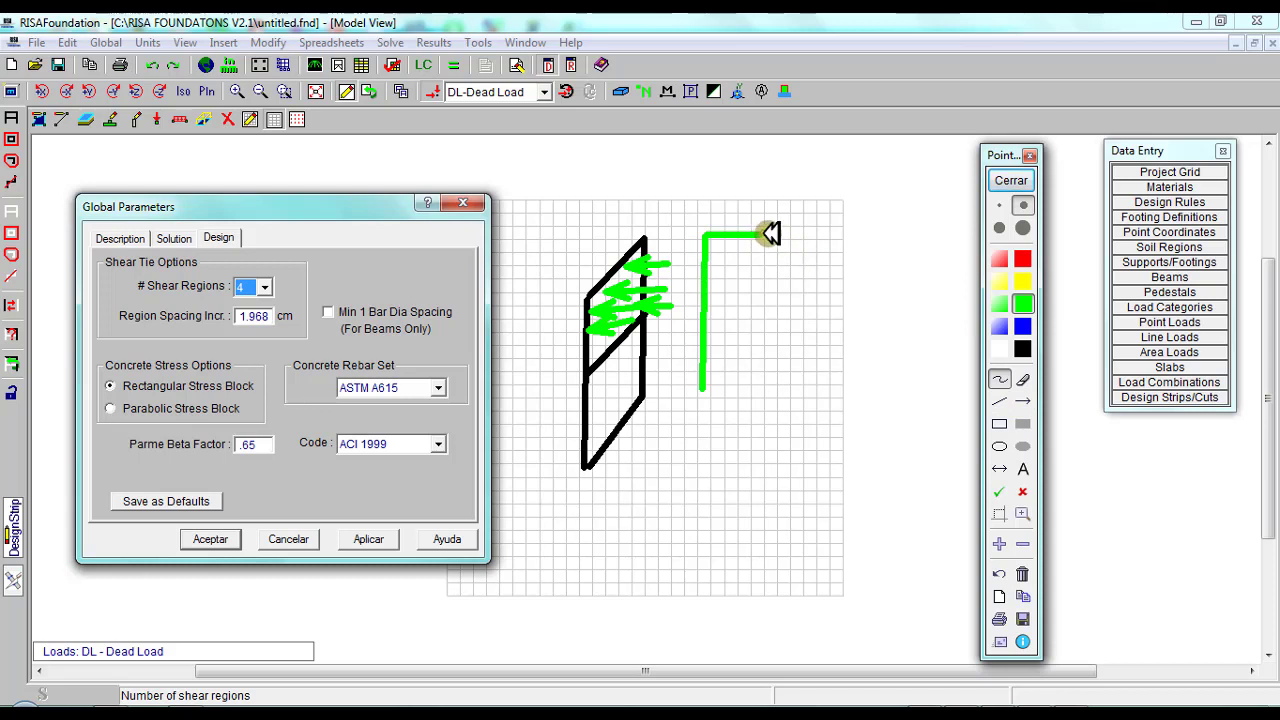
pyautogui.moveTo(767, 237)
pyautogui.mouseDown()
pyautogui.moveTo(763, 293)
pyautogui.moveTo(703, 325)
pyautogui.mouseUp()
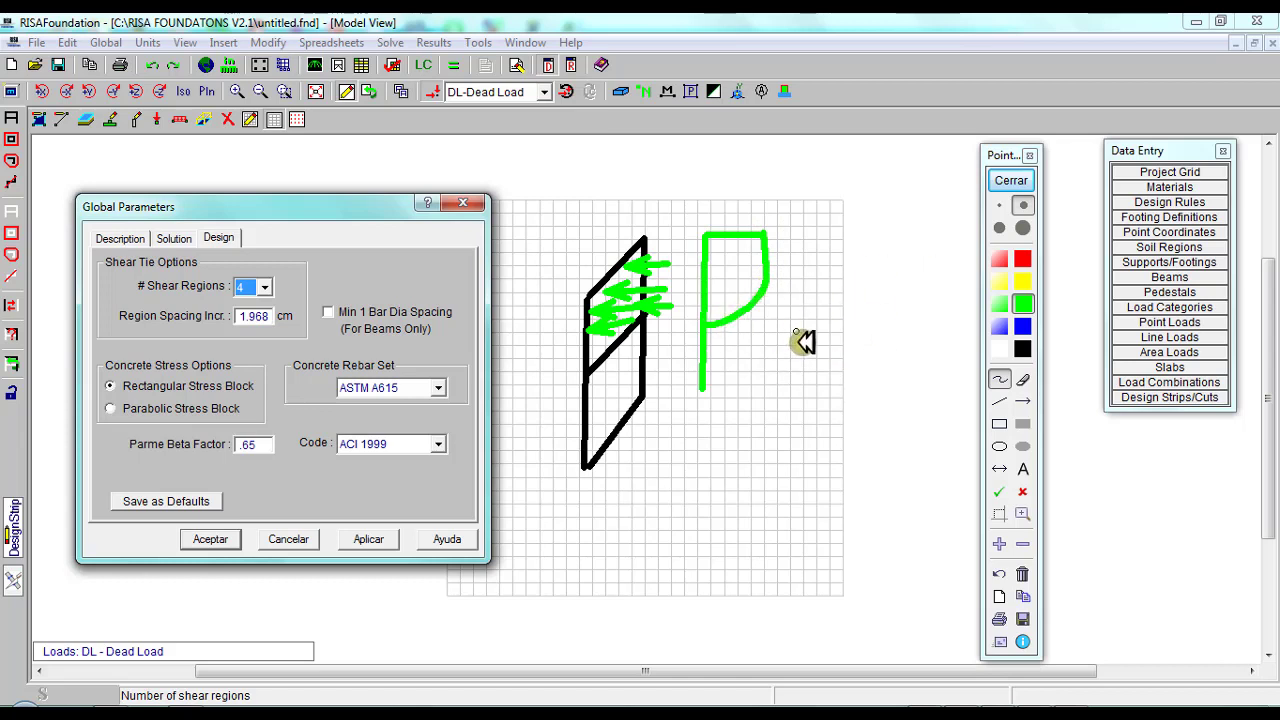
# Draw a green equivalence sign after the parabolic block and sketch the equivalent rectangular stress block beyond it.
pyautogui.moveTo(778, 354)
pyautogui.mouseDown()
pyautogui.moveTo(845, 353)
pyautogui.moveTo(845, 364)
pyautogui.mouseUp()
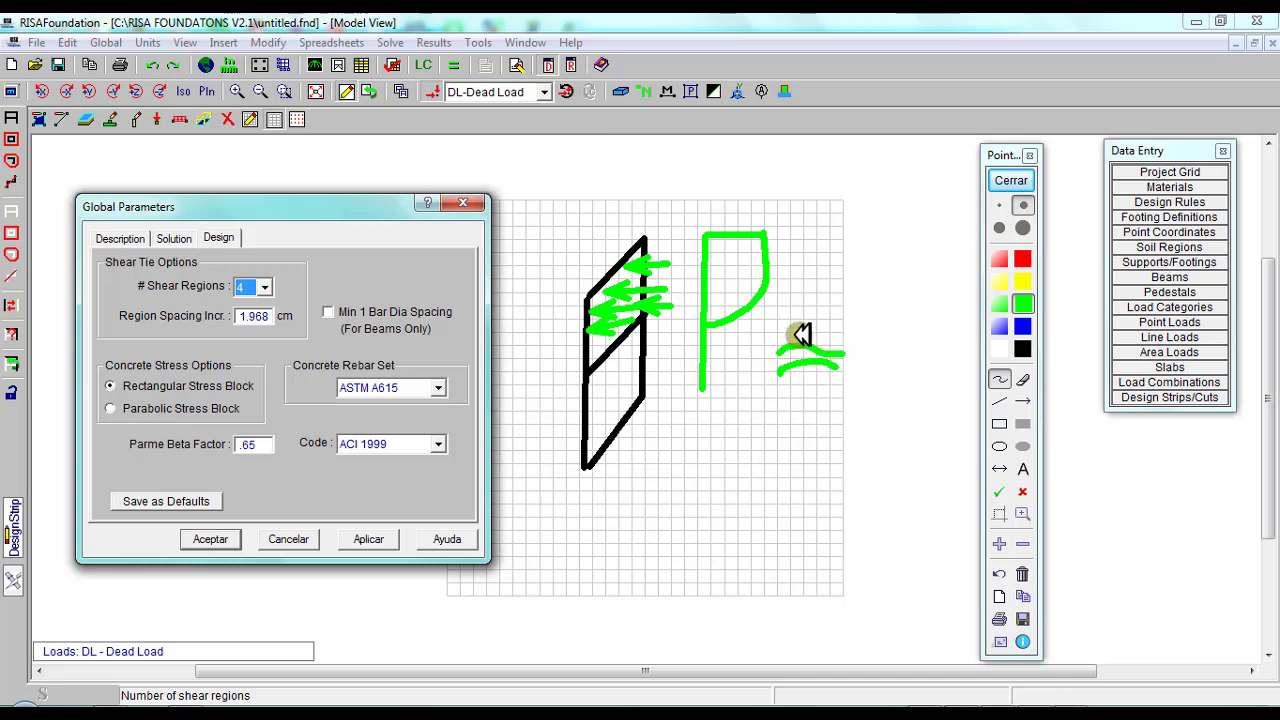
pyautogui.moveTo(775, 328); pyautogui.dragTo(845, 327)
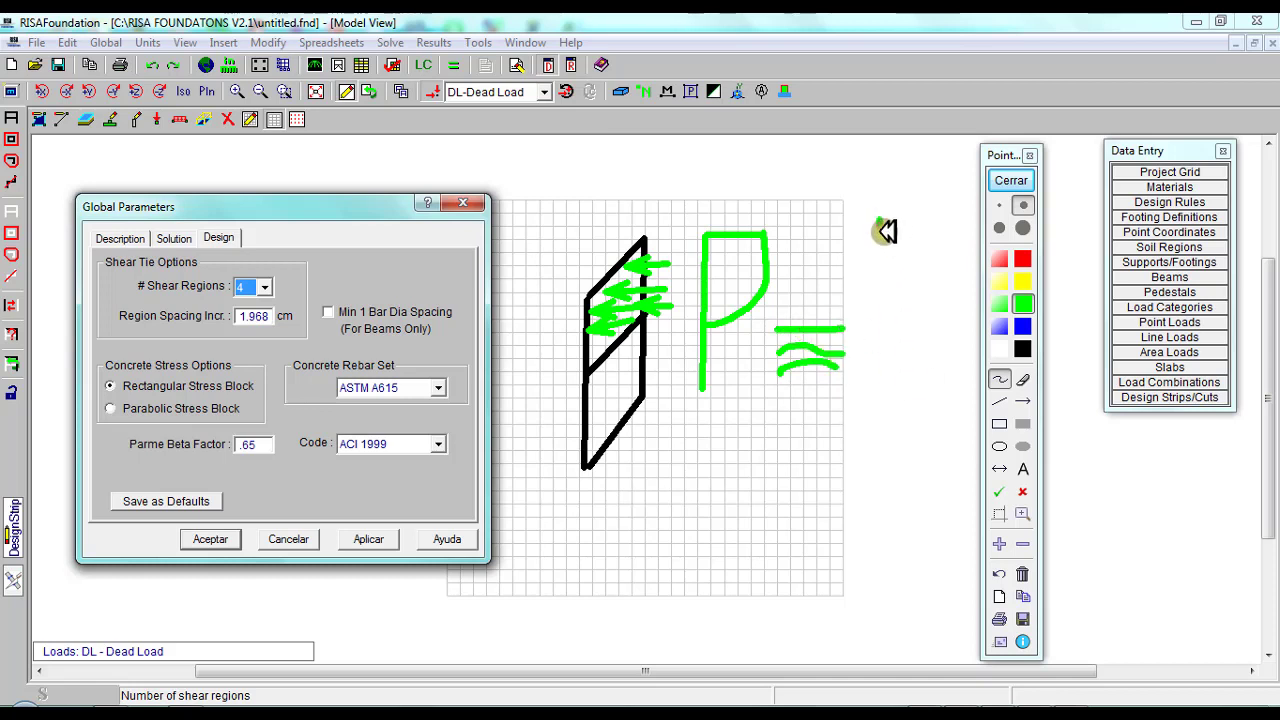
pyautogui.moveTo(881, 219); pyautogui.dragTo(893, 368)
pyautogui.moveTo(886, 220)
pyautogui.mouseDown()
pyautogui.moveTo(943, 218)
pyautogui.moveTo(963, 293)
pyautogui.moveTo(893, 297)
pyautogui.mouseUp()
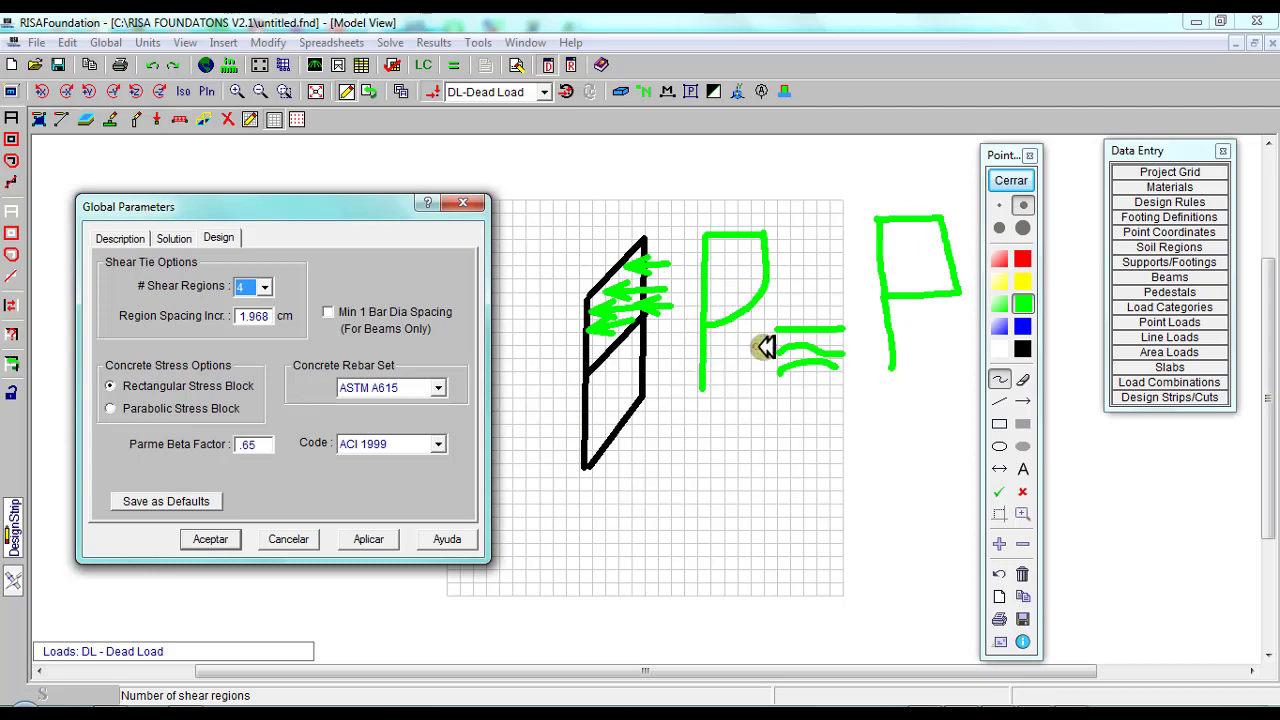
# End the screen annotation and review the available Concrete Rebar Set options in the Design settings.
pyautogui.click(1010, 182)
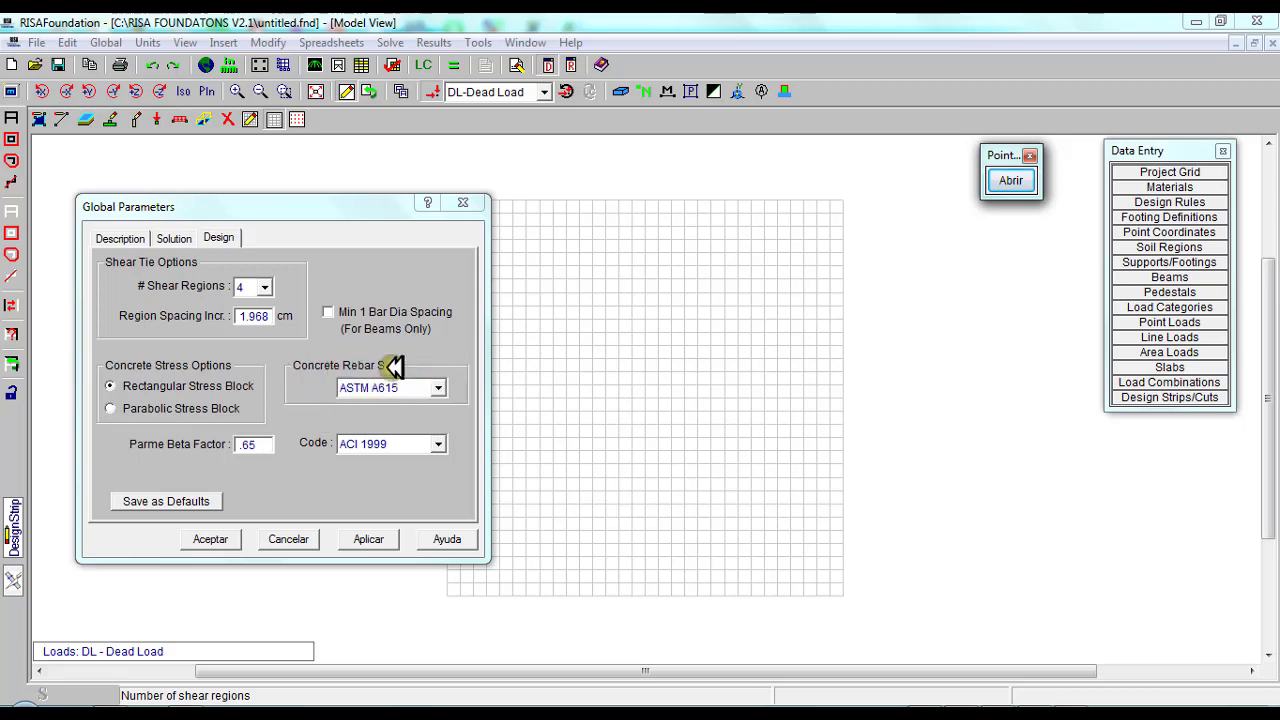
pyautogui.click(440, 388)
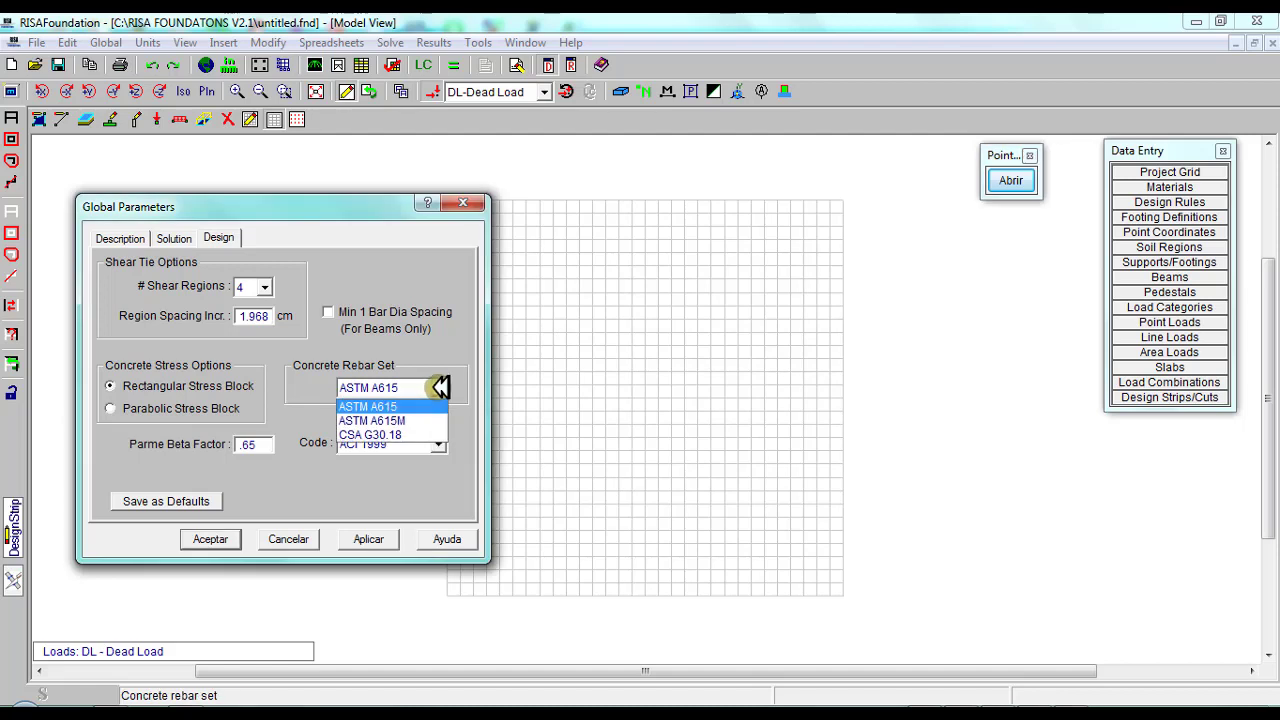
pyautogui.click(440, 388)
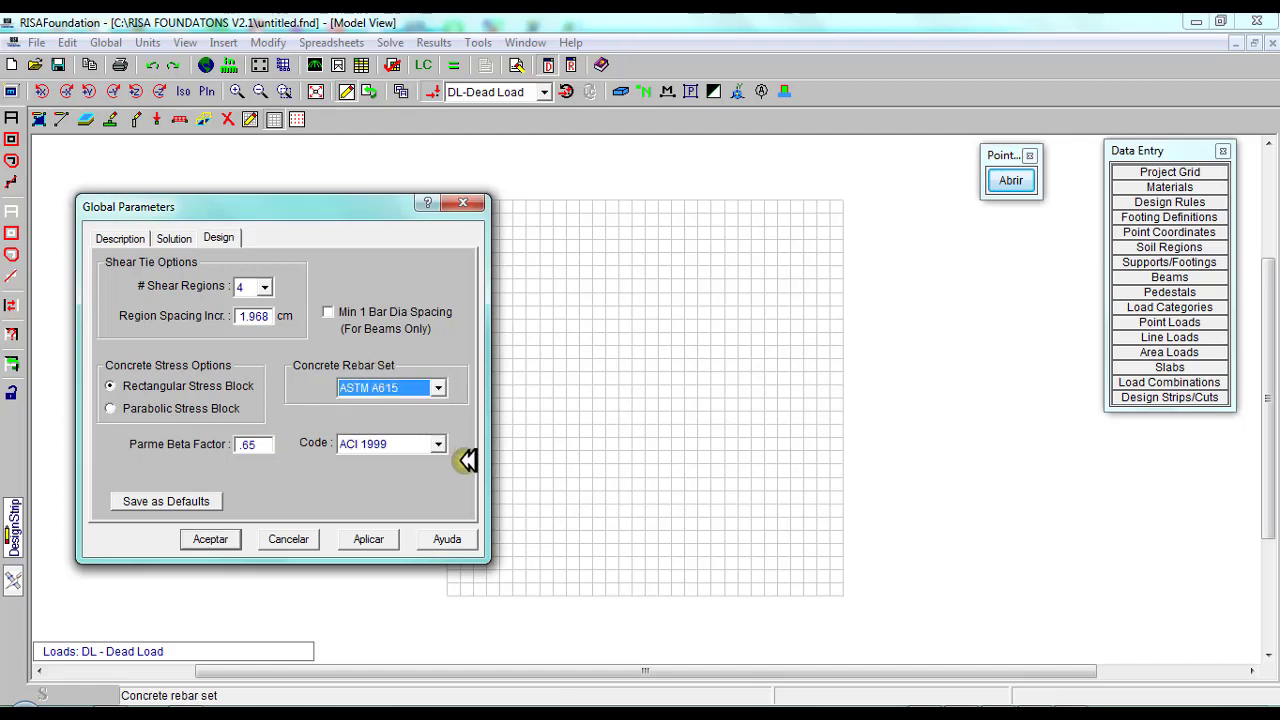
# Select ACI 1999 as the concrete design code, and apply and accept the Global Parameters.
pyautogui.click(440, 444)
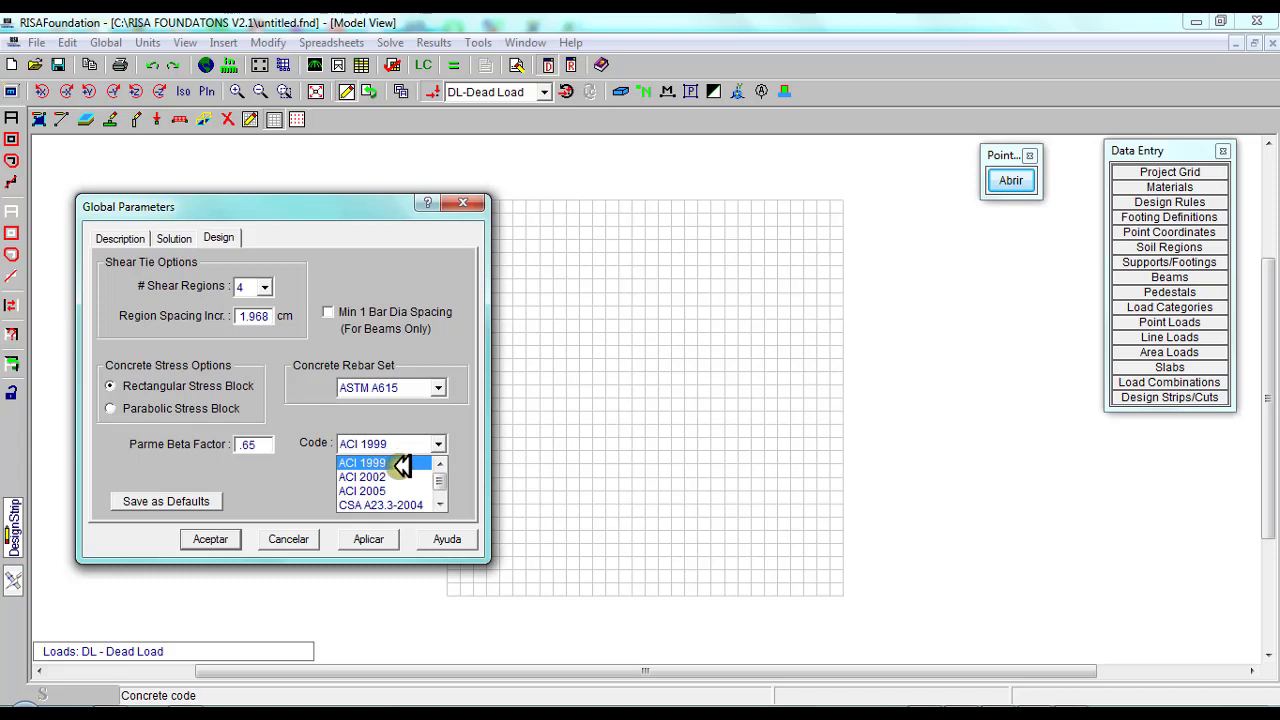
pyautogui.click(405, 463)
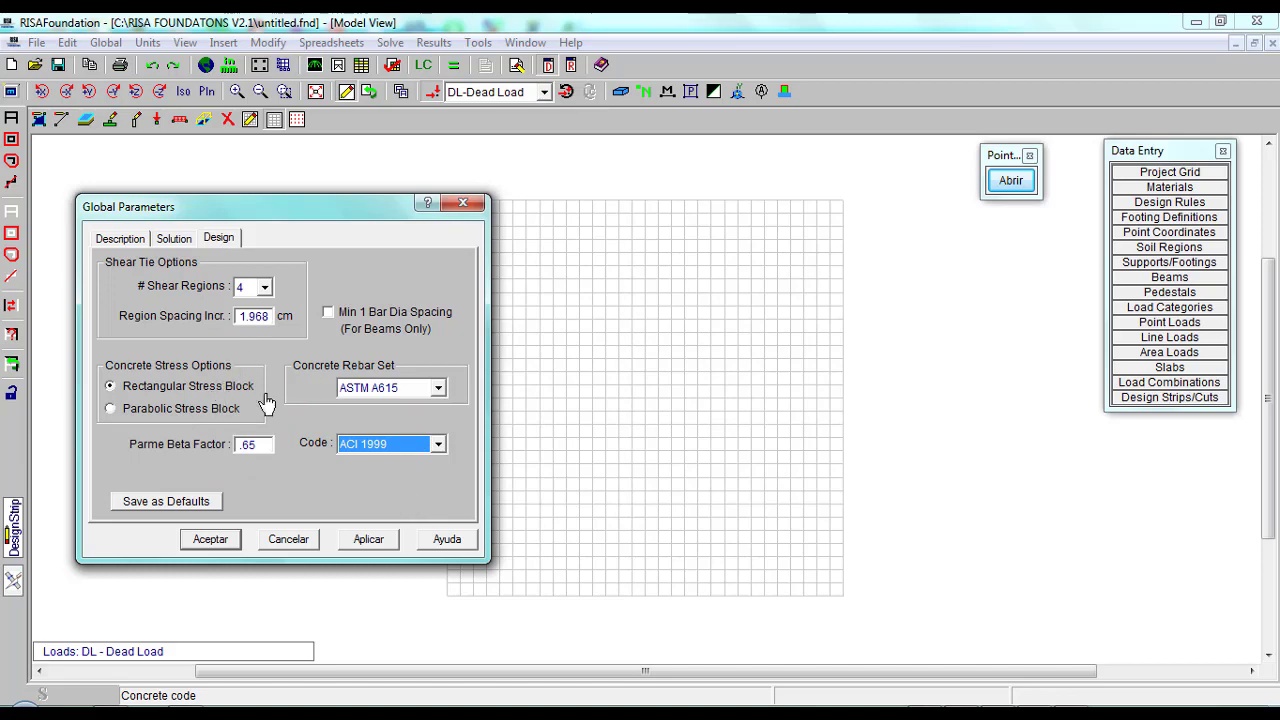
pyautogui.click(368, 540)
pyautogui.click(210, 540)
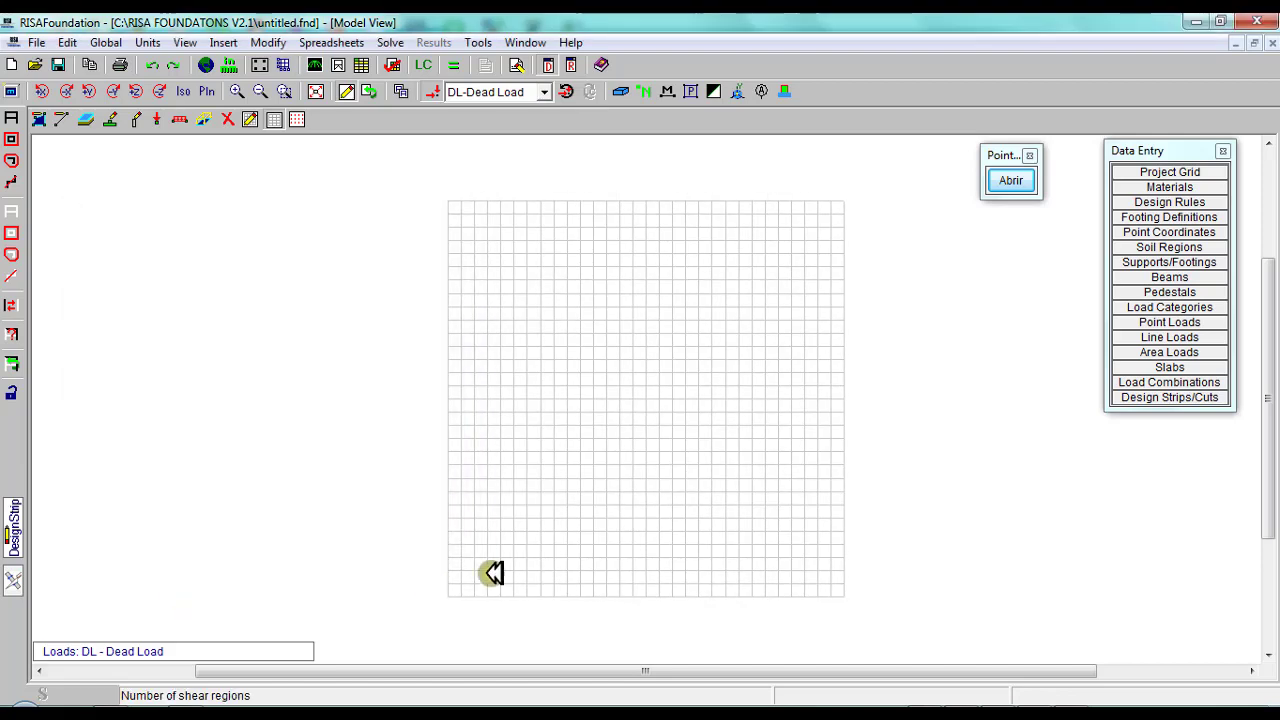
# Open the Units Selection settings and review the unit options for Lengths and Dimensions.
pyautogui.click(229, 70)
pyautogui.moveTo(474, 103); pyautogui.dragTo(352, 180)
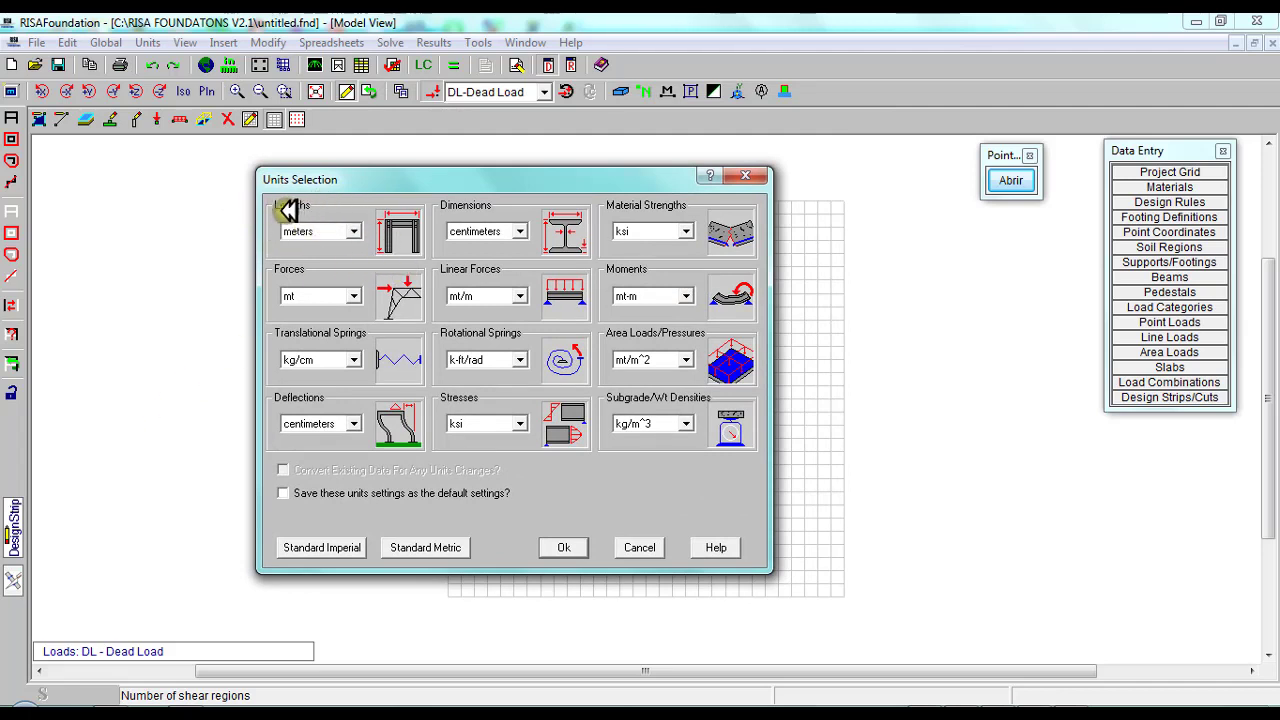
pyautogui.click(358, 231)
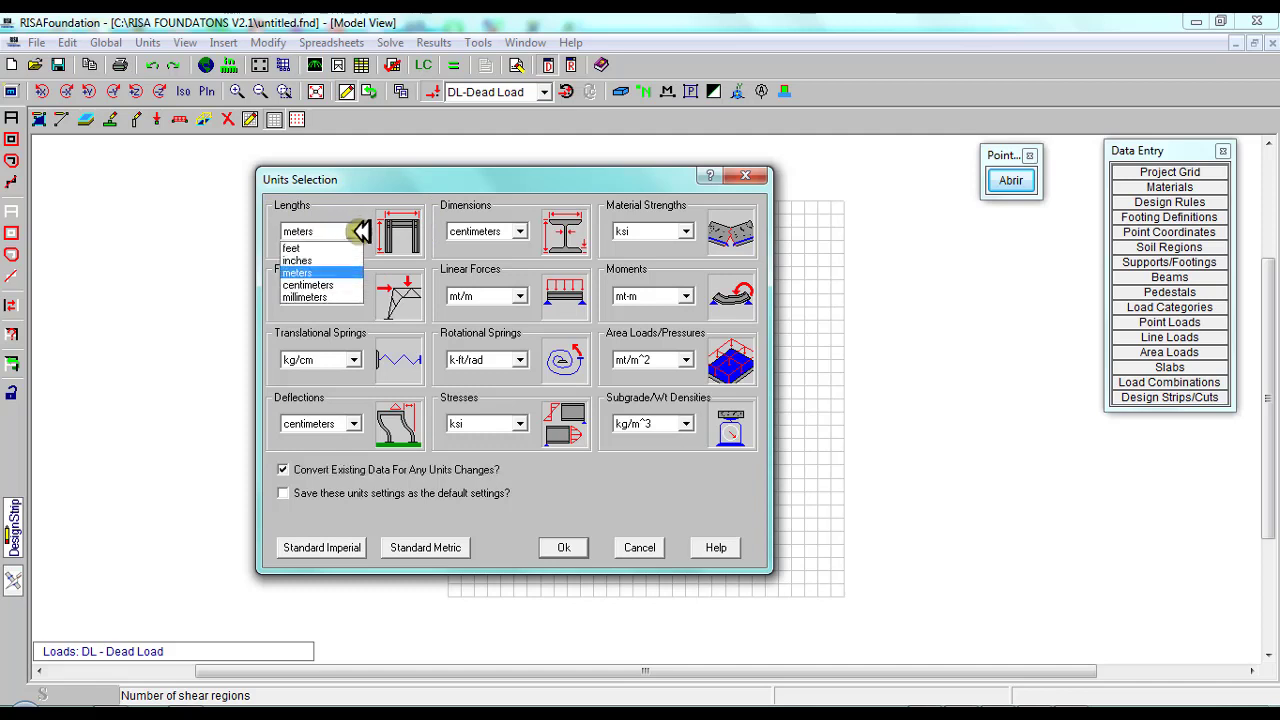
pyautogui.click(360, 231)
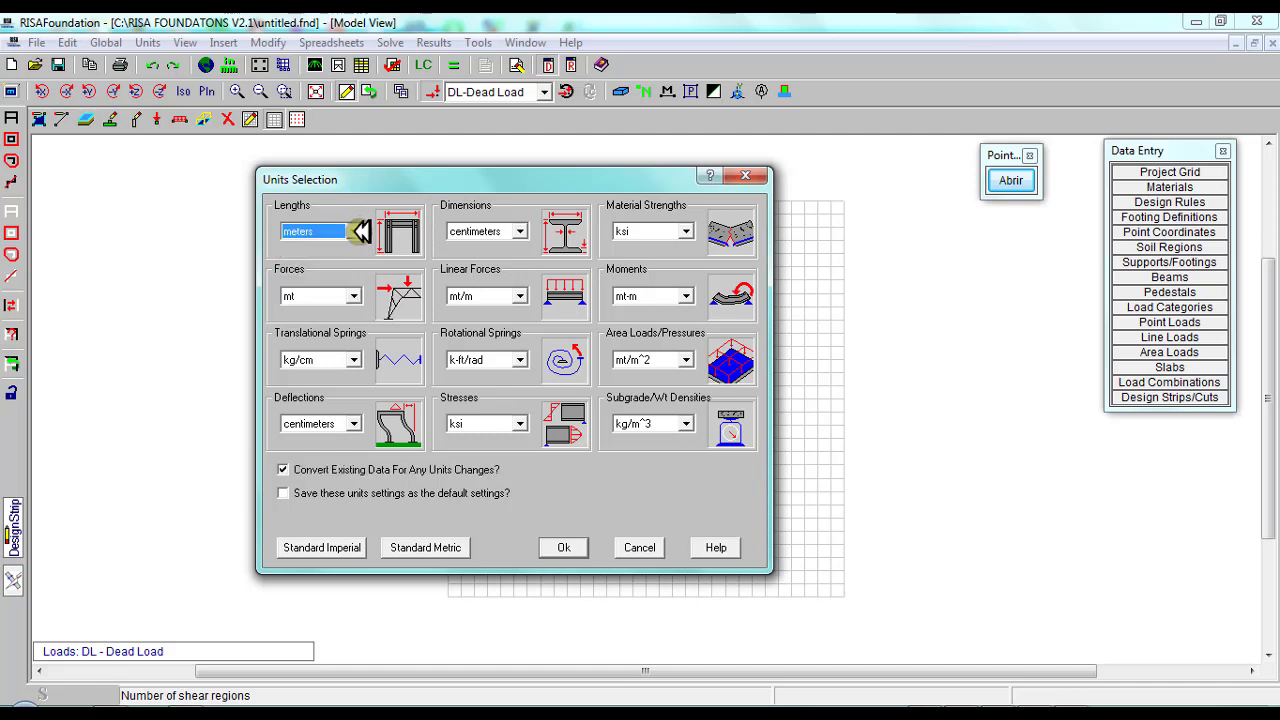
pyautogui.click(521, 231)
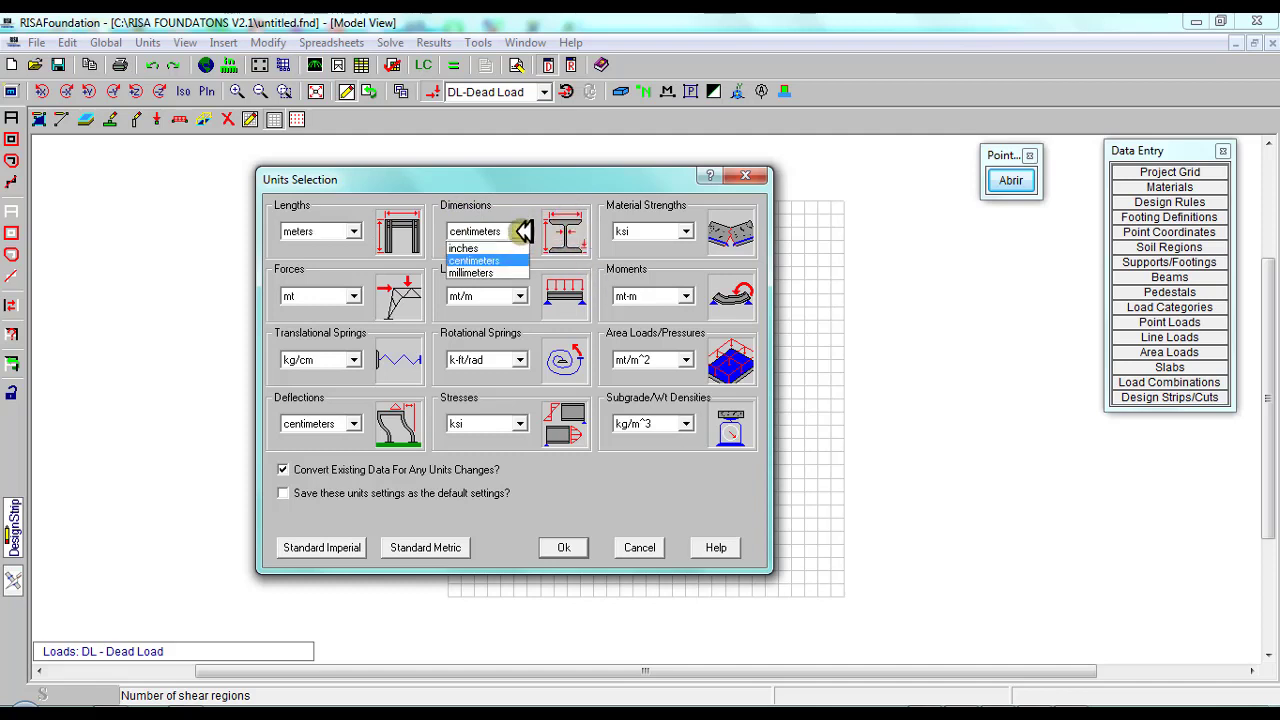
pyautogui.click(521, 231)
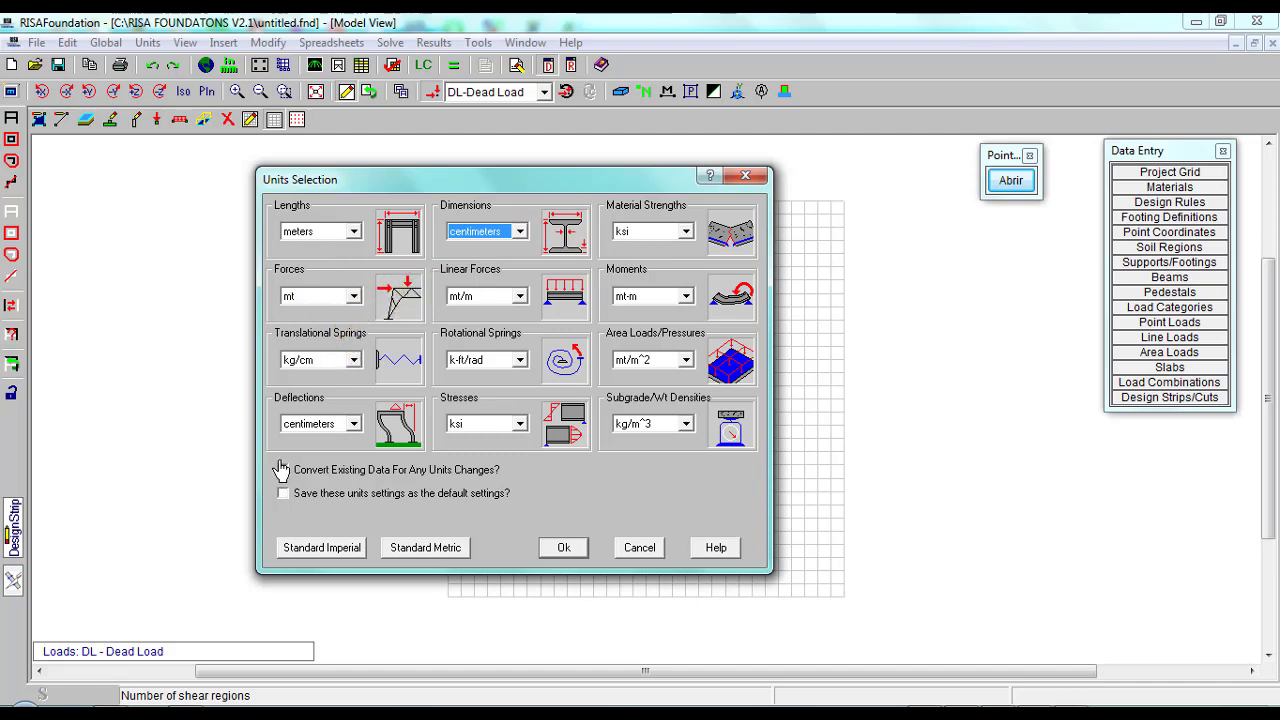
# Review the unit options for Forces and for Area Loads/Pressures, keeping mt and mt/m^2.
pyautogui.click(353, 296)
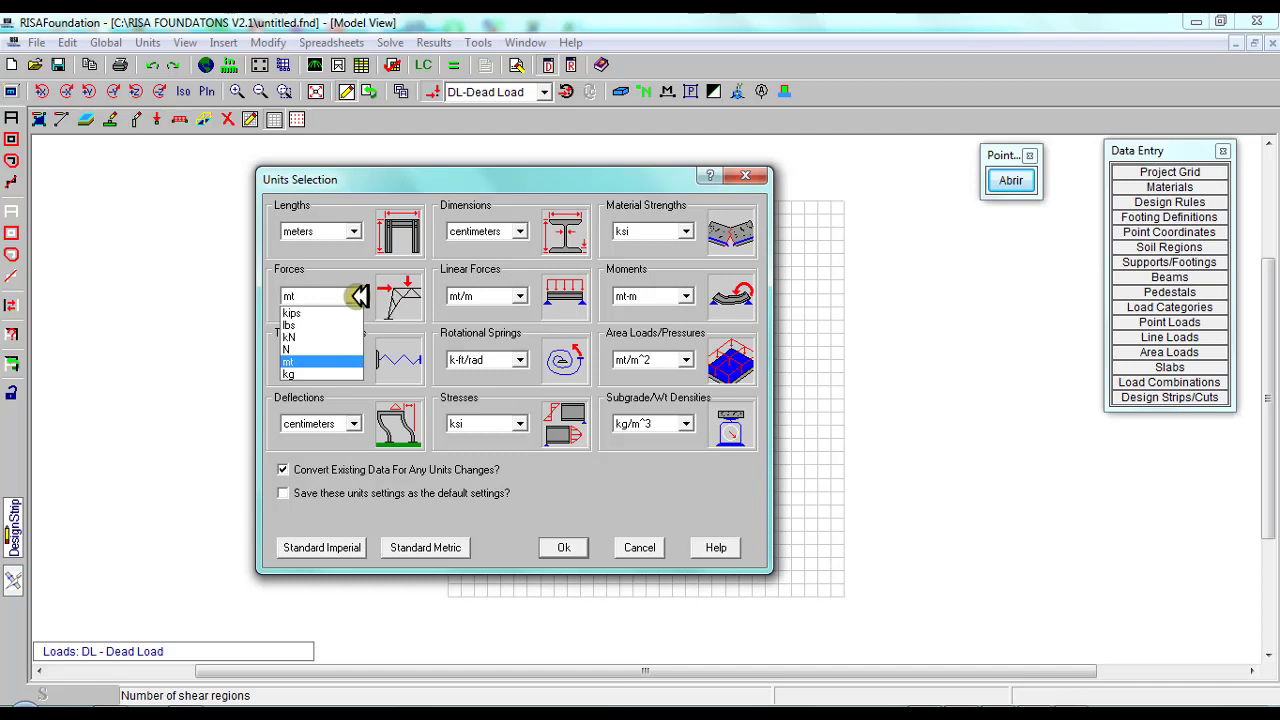
pyautogui.click(356, 296)
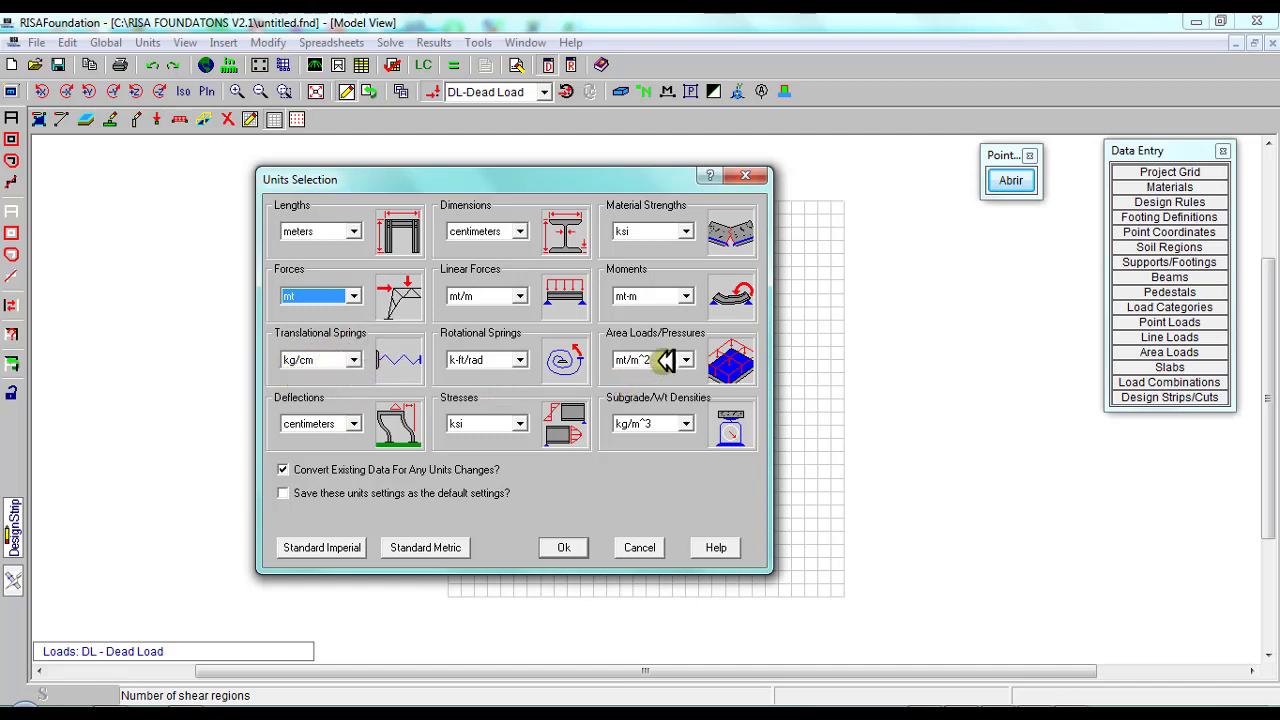
pyautogui.click(688, 360)
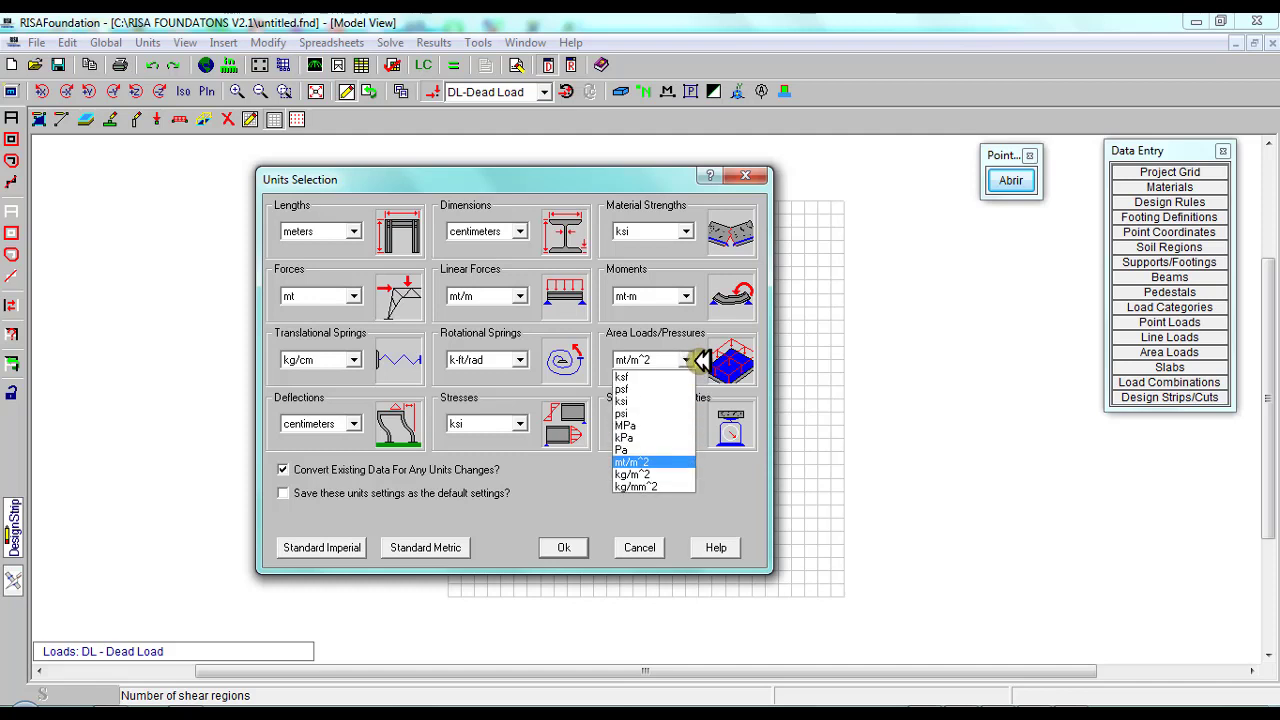
pyautogui.click(697, 360)
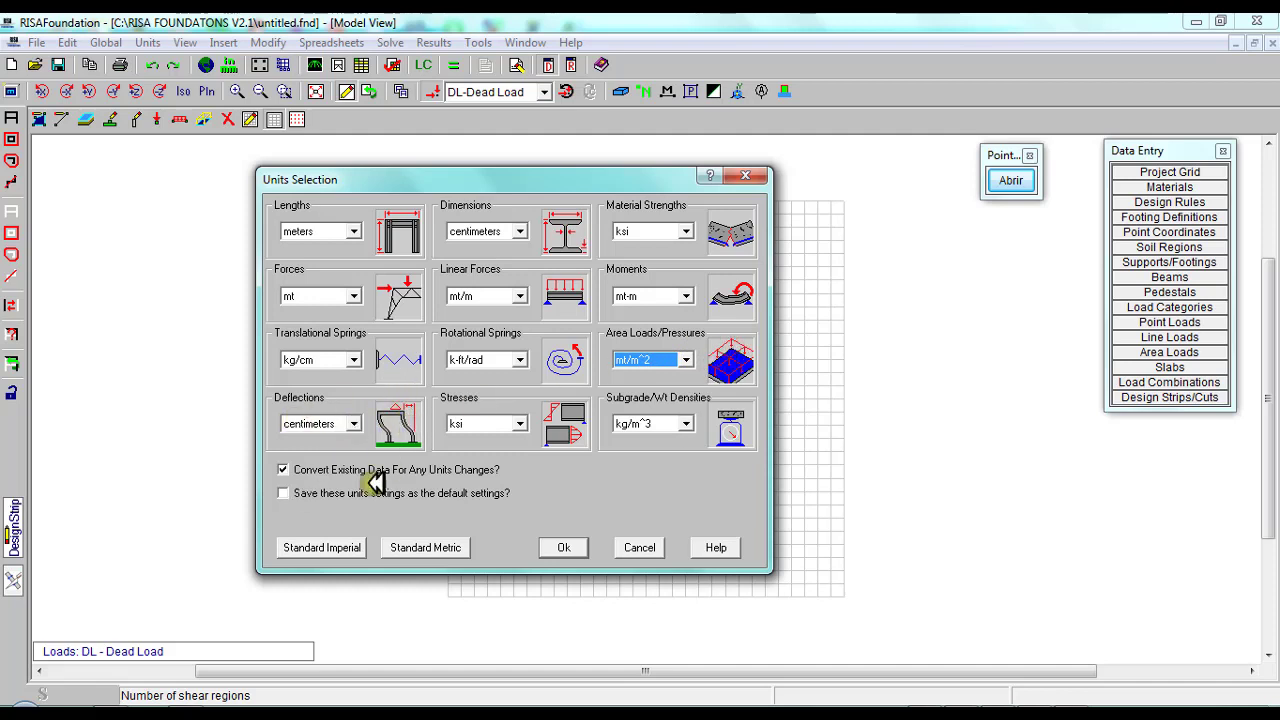
# Select ksi as the Stresses unit and accept the units selection.
pyautogui.click(520, 424)
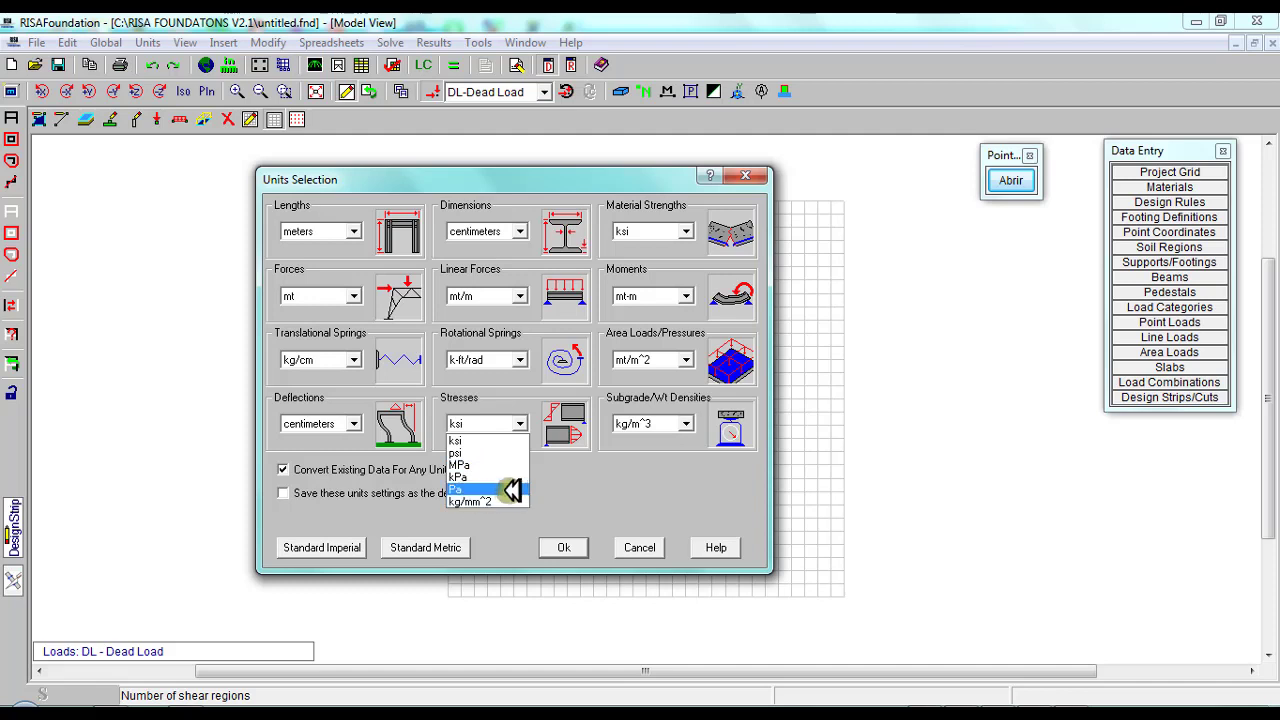
pyautogui.click(483, 440)
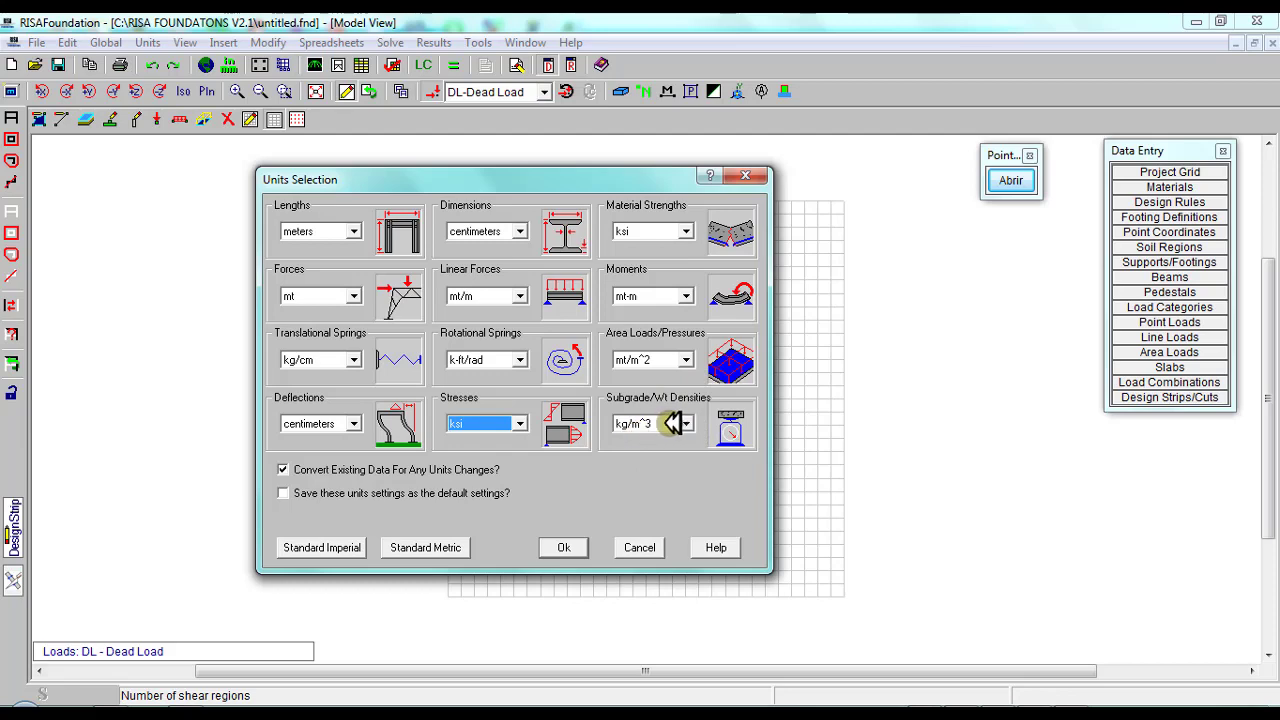
pyautogui.click(563, 549)
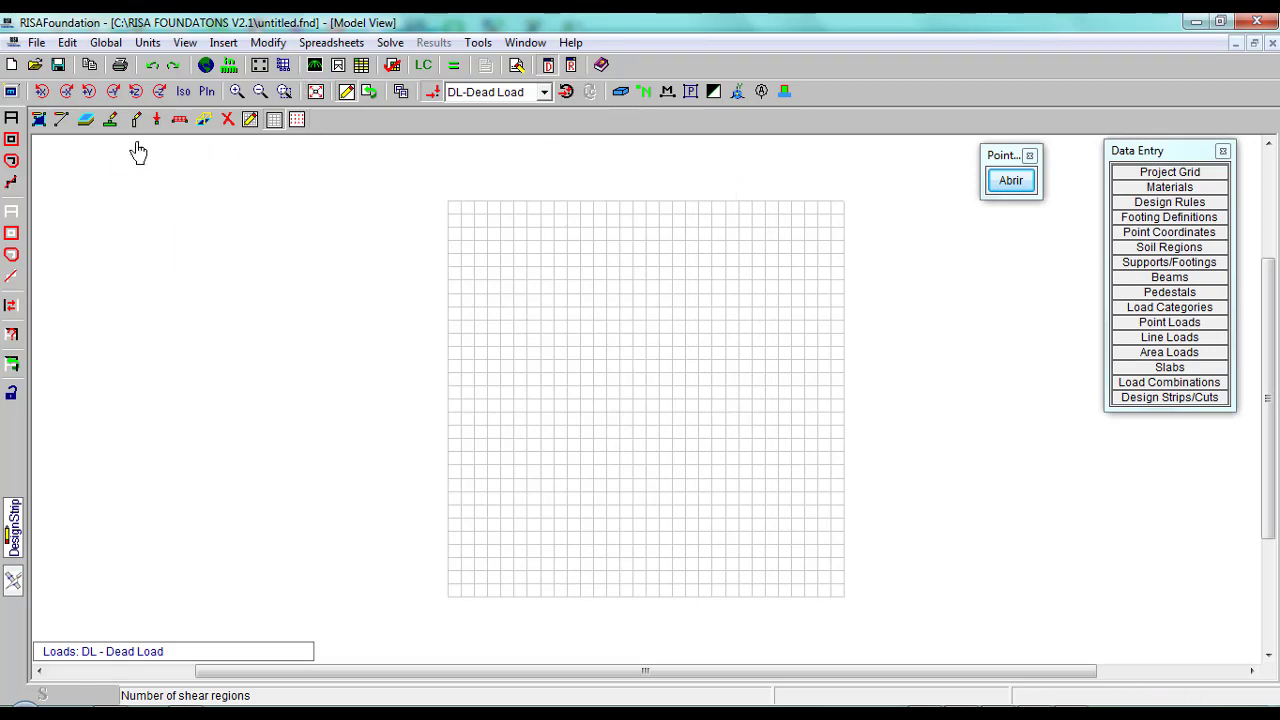
# Turn on the global axes icon in the model view.
pyautogui.click(316, 180)
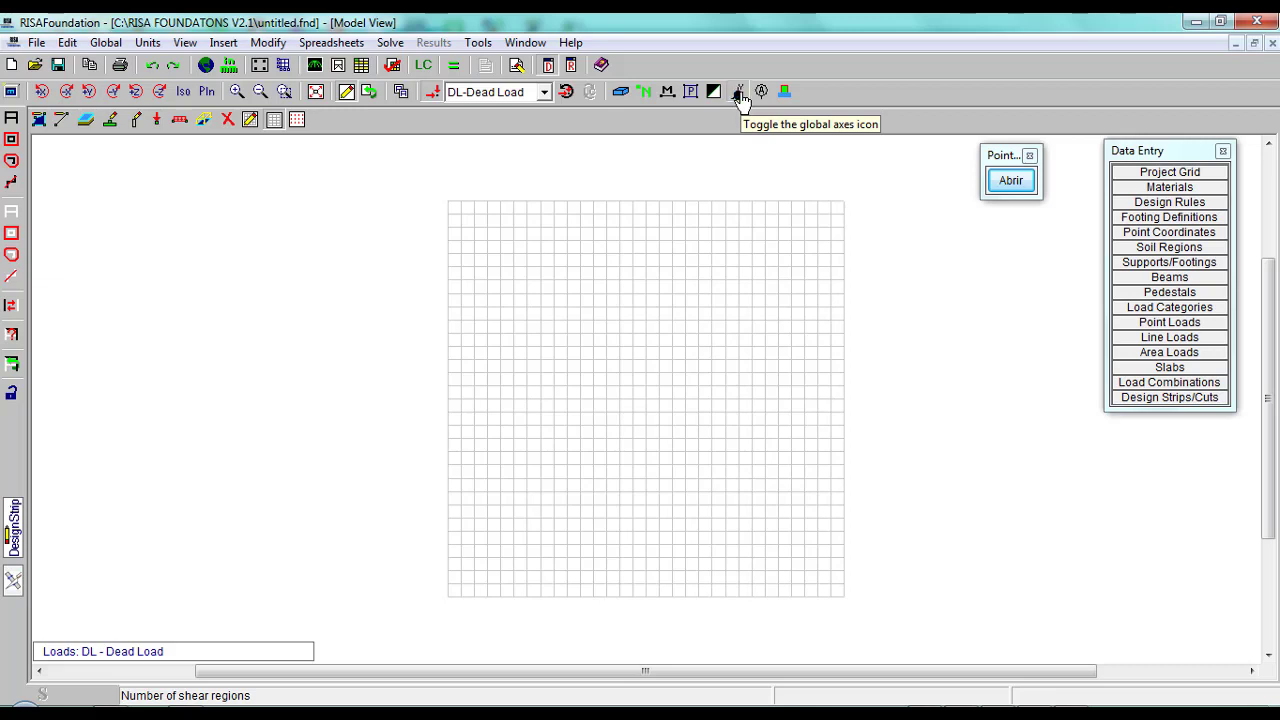
pyautogui.click(740, 93)
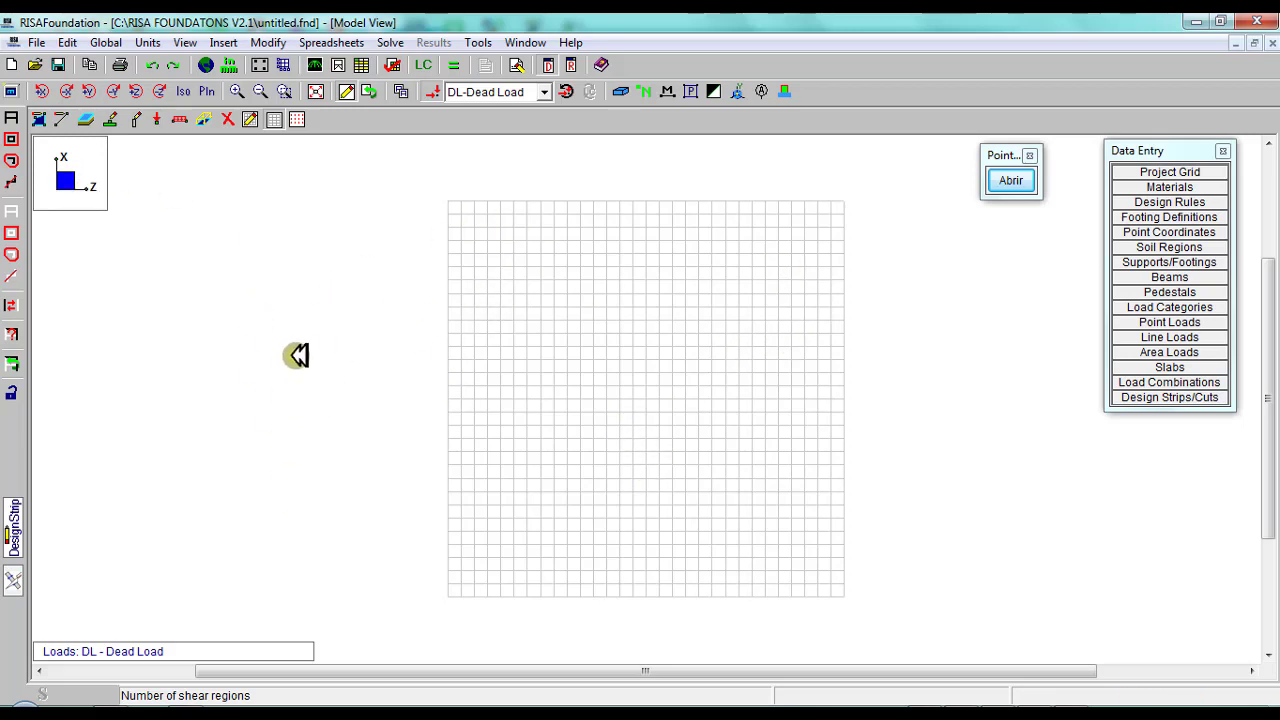
# Sketch three axis arrows from a common origin over the model view: green vertical, blue horizontal and red diagonal.
pyautogui.click(1022, 182)
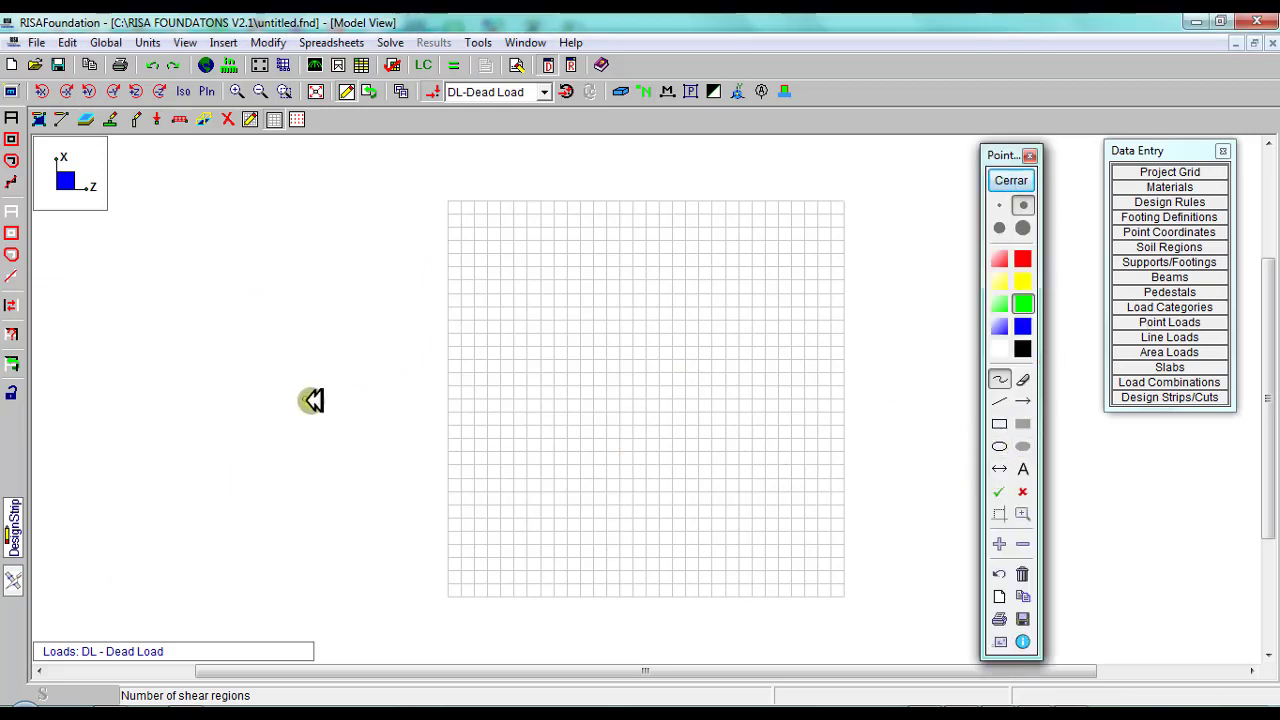
pyautogui.click(1022, 401)
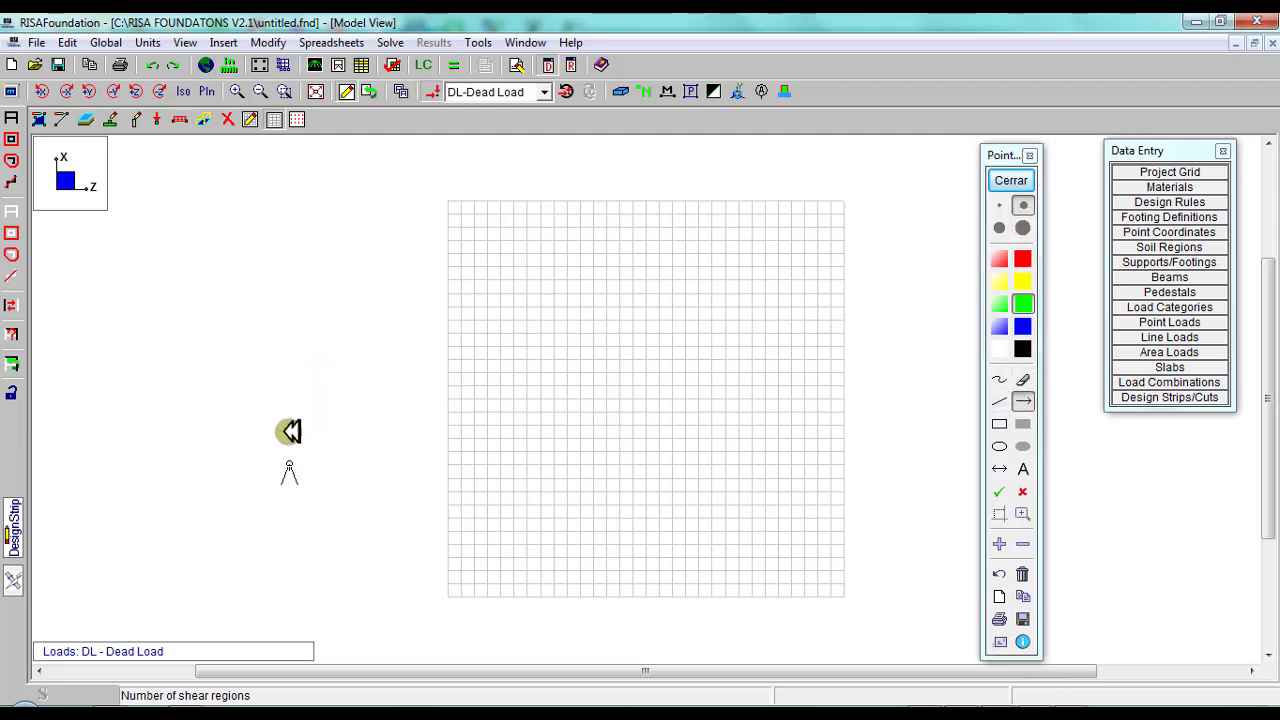
pyautogui.moveTo(289, 470)
pyautogui.mouseDown()
pyautogui.moveTo(281, 290)
pyautogui.moveTo(296, 248)
pyautogui.mouseUp()
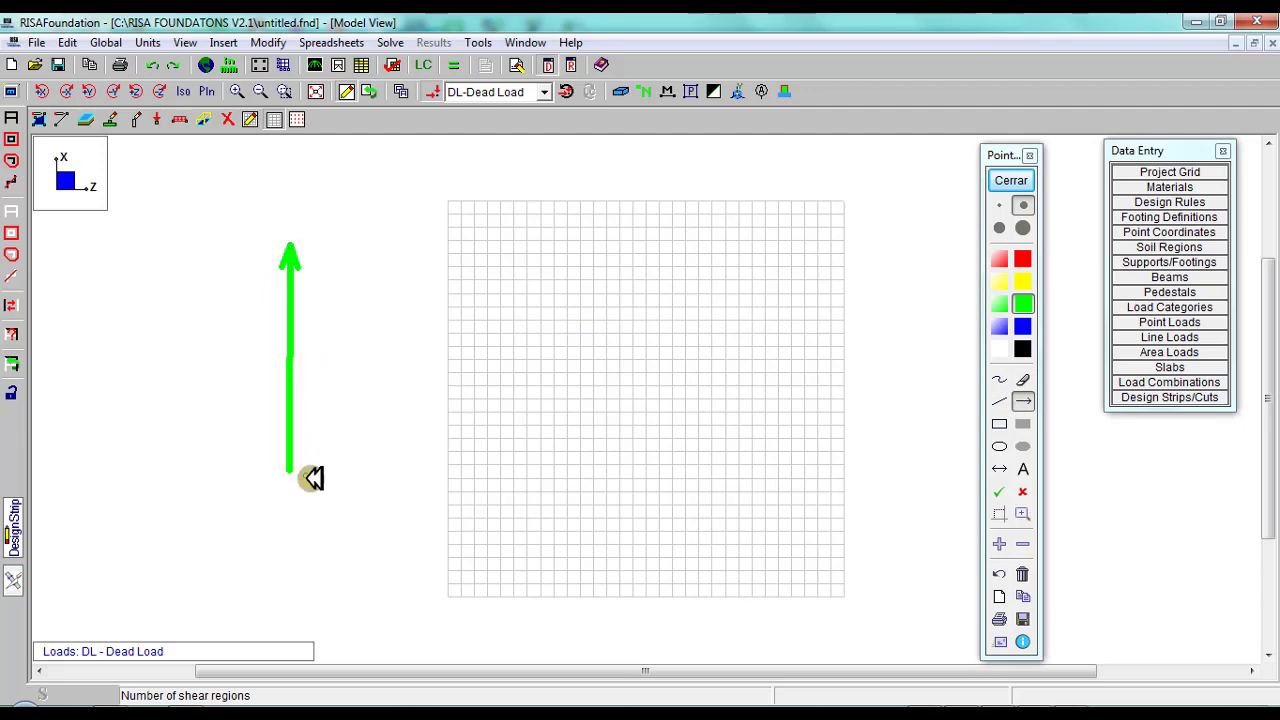
pyautogui.click(1023, 326)
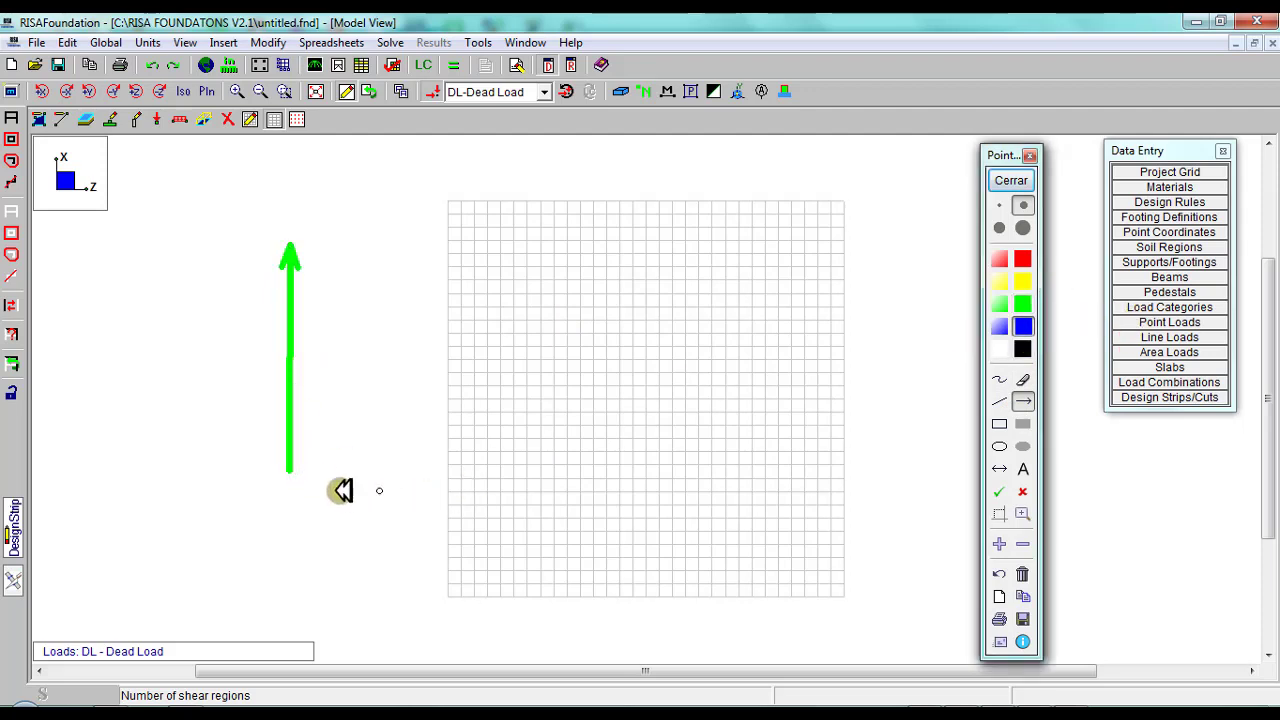
pyautogui.moveTo(291, 468); pyautogui.dragTo(618, 468)
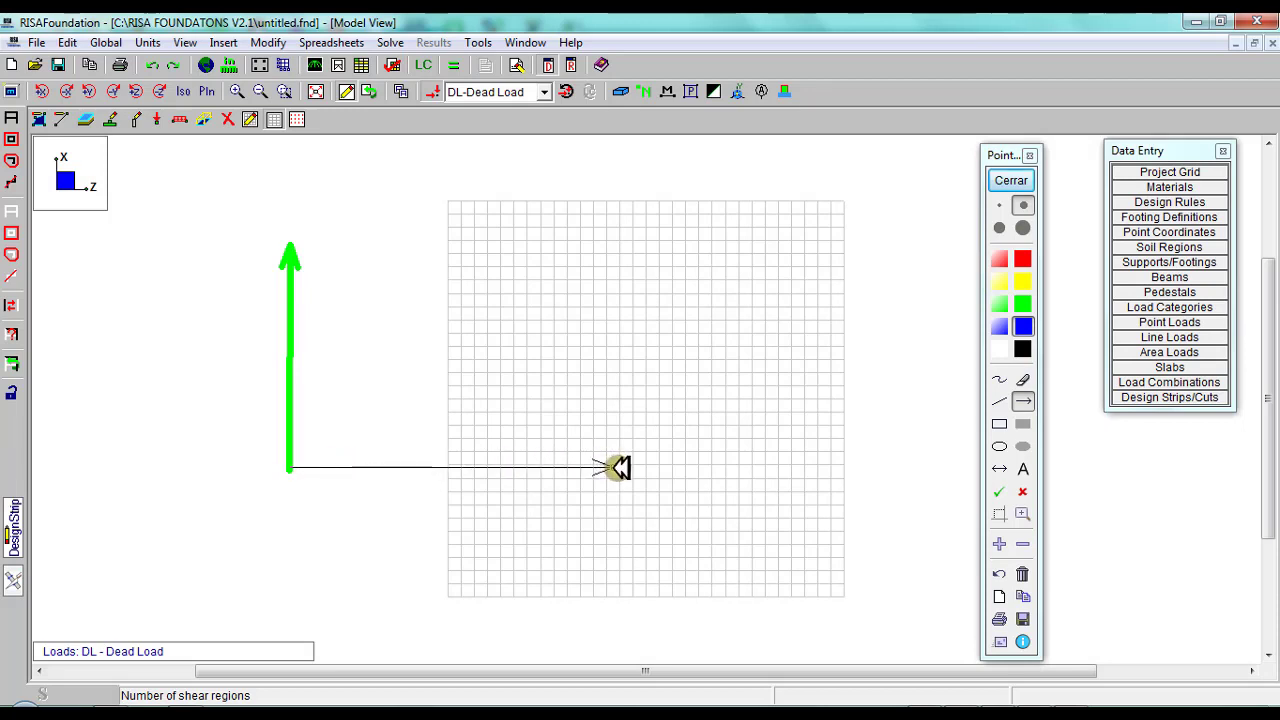
pyautogui.moveTo(618, 468); pyautogui.dragTo(618, 468)
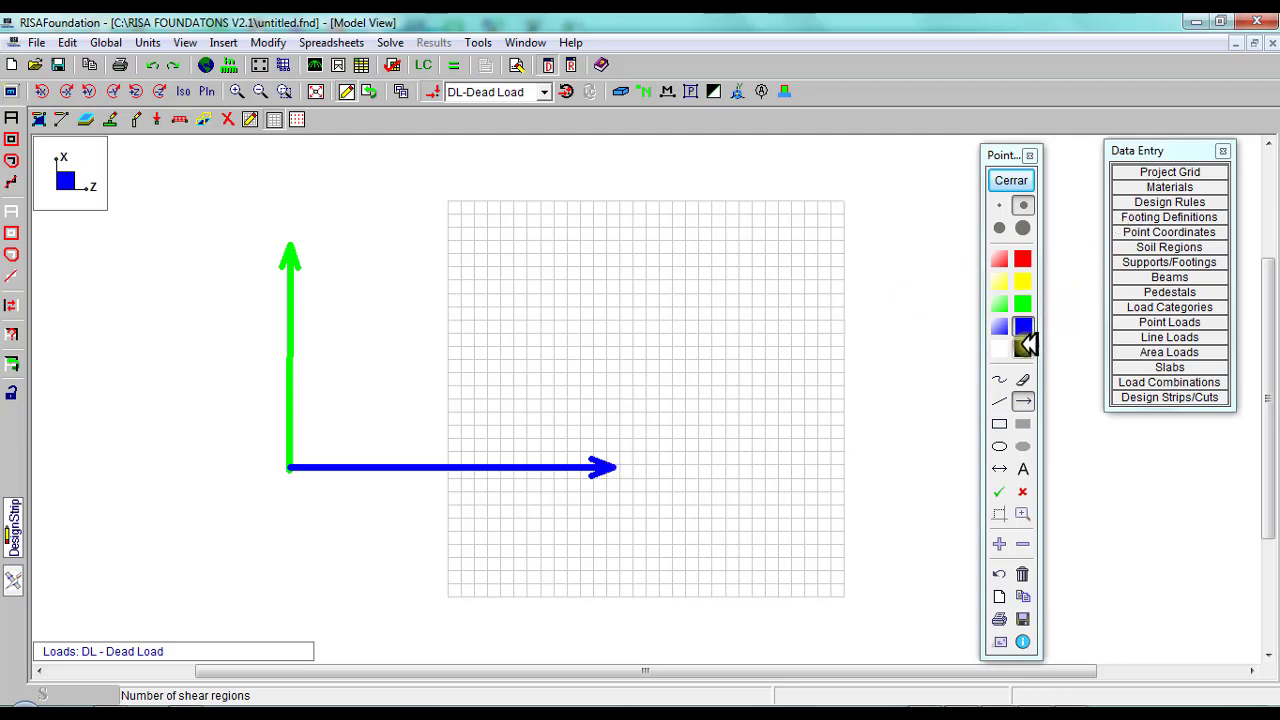
pyautogui.click(1022, 259)
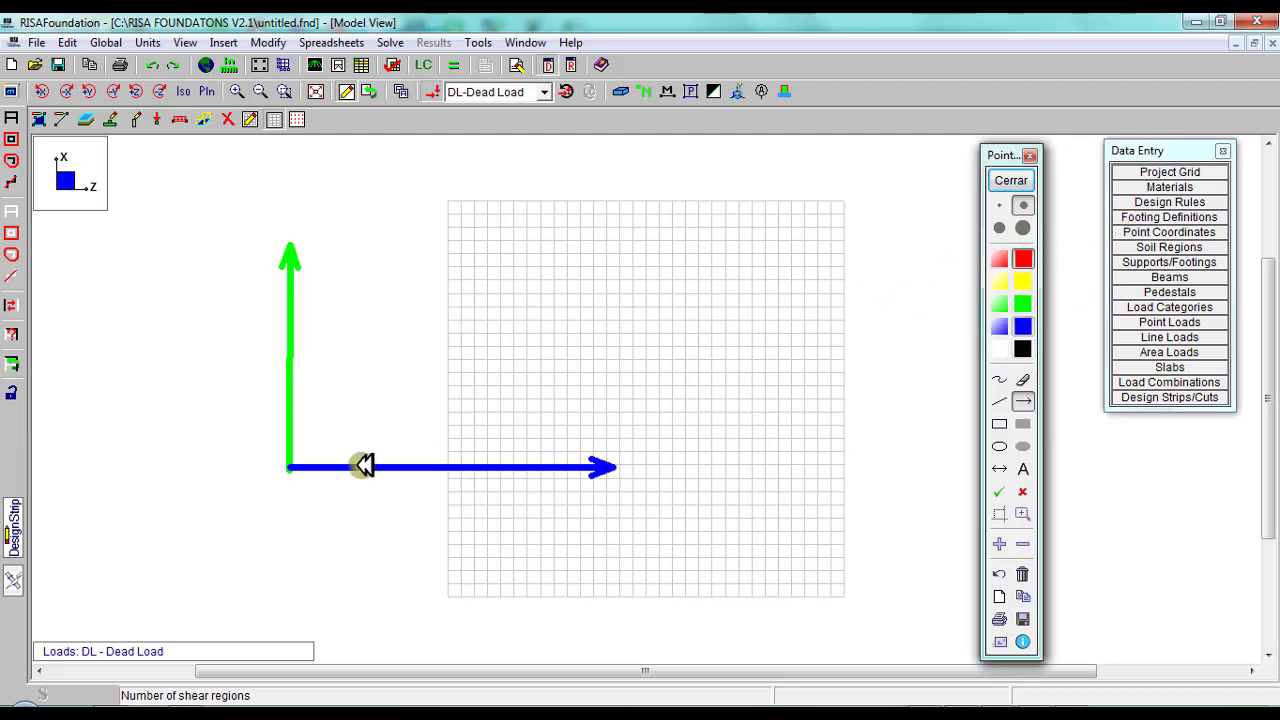
pyautogui.moveTo(290, 467); pyautogui.dragTo(500, 275)
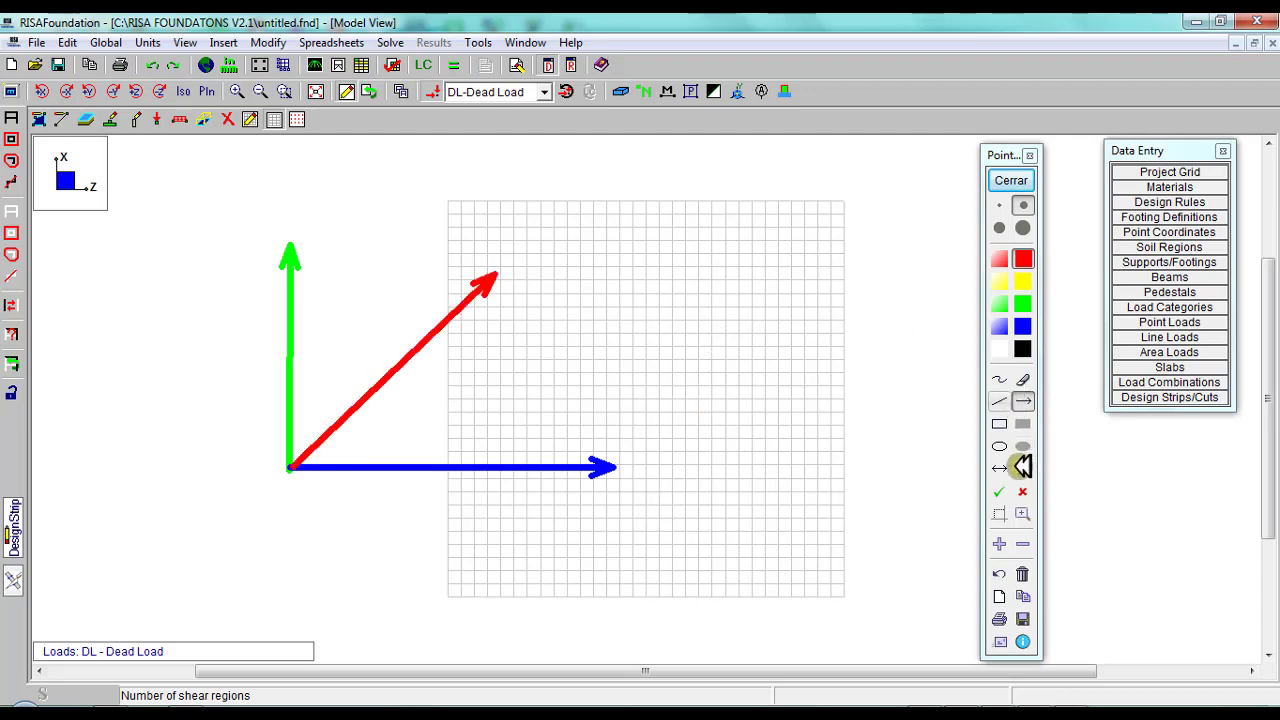
# Label the sketched axes freehand as red X, blue Z and green Y, and close the annotation tool.
pyautogui.click(1003, 381)
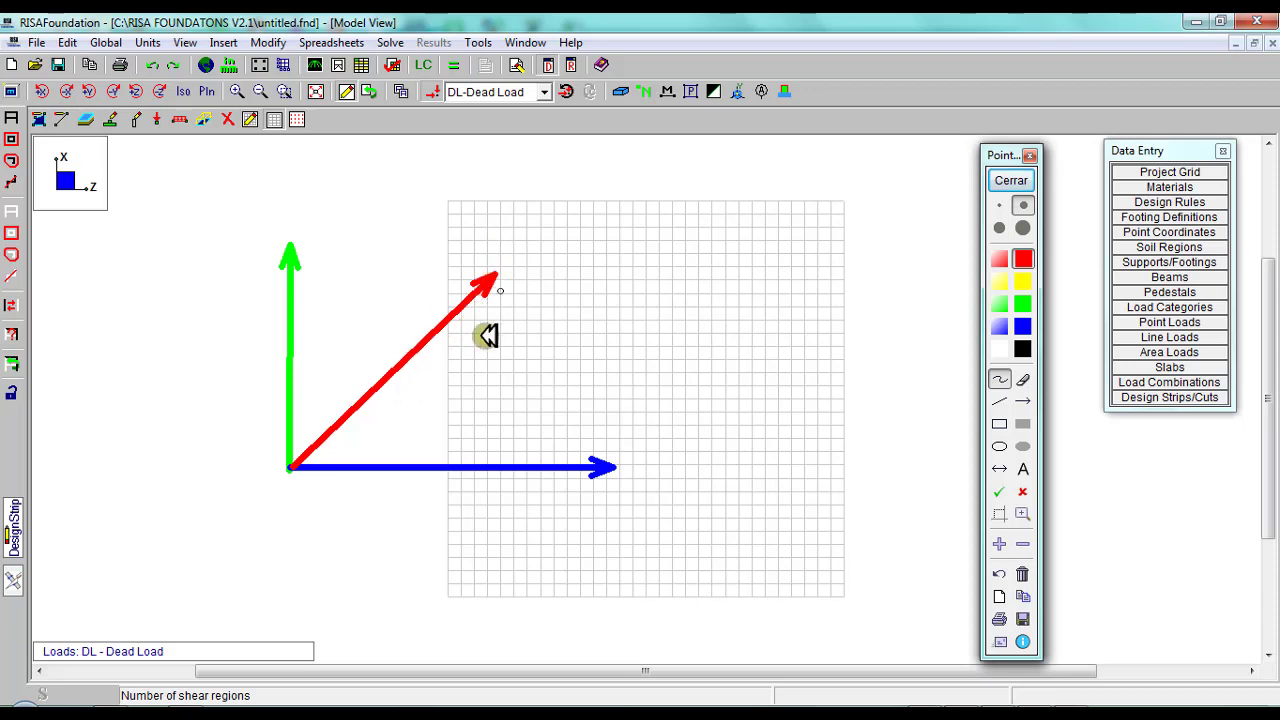
pyautogui.moveTo(549, 231)
pyautogui.mouseDown()
pyautogui.moveTo(530, 264)
pyautogui.moveTo(560, 262)
pyautogui.mouseUp()
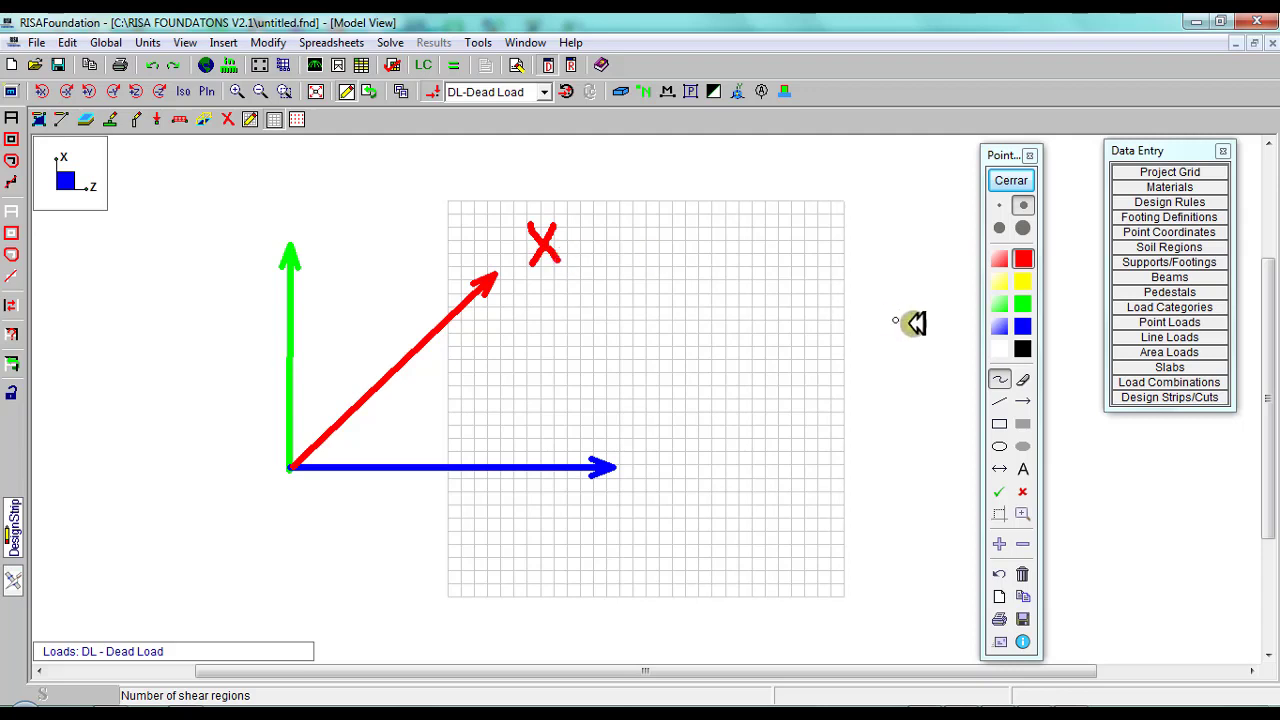
pyautogui.click(1022, 326)
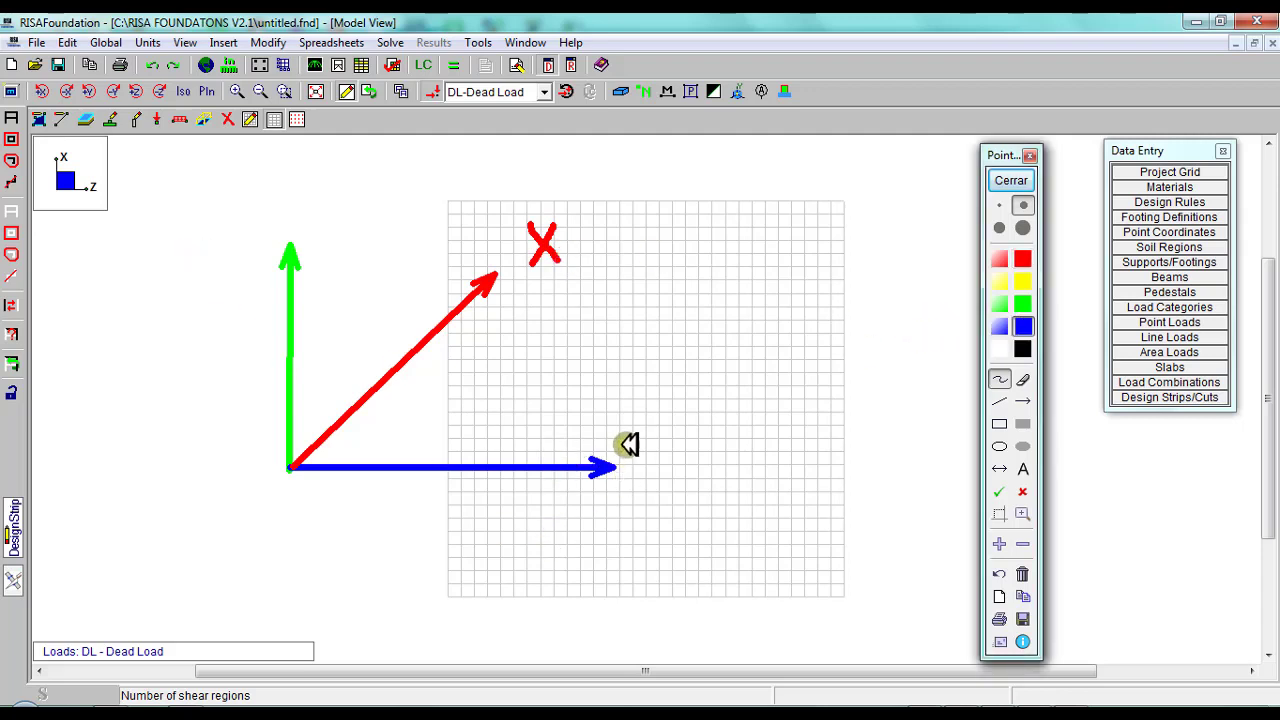
pyautogui.moveTo(612, 421)
pyautogui.mouseDown()
pyautogui.moveTo(649, 422)
pyautogui.moveTo(615, 453)
pyautogui.moveTo(656, 435)
pyautogui.mouseUp()
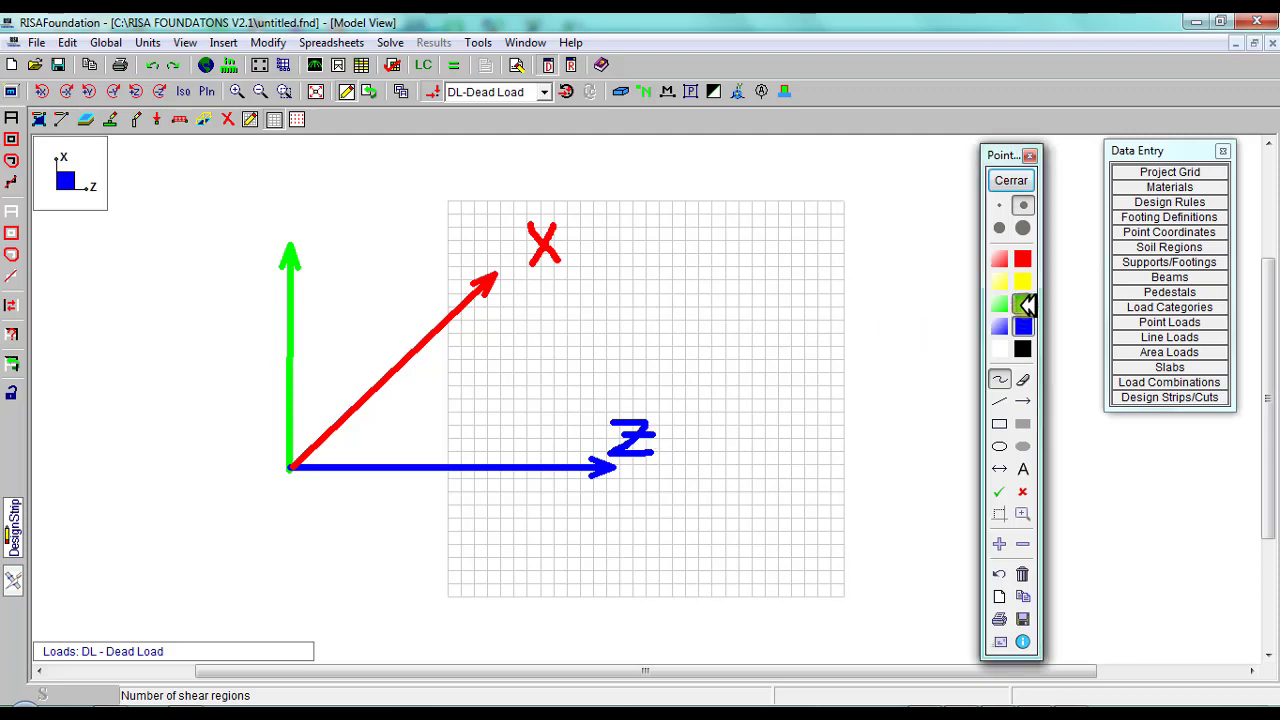
pyautogui.click(1024, 304)
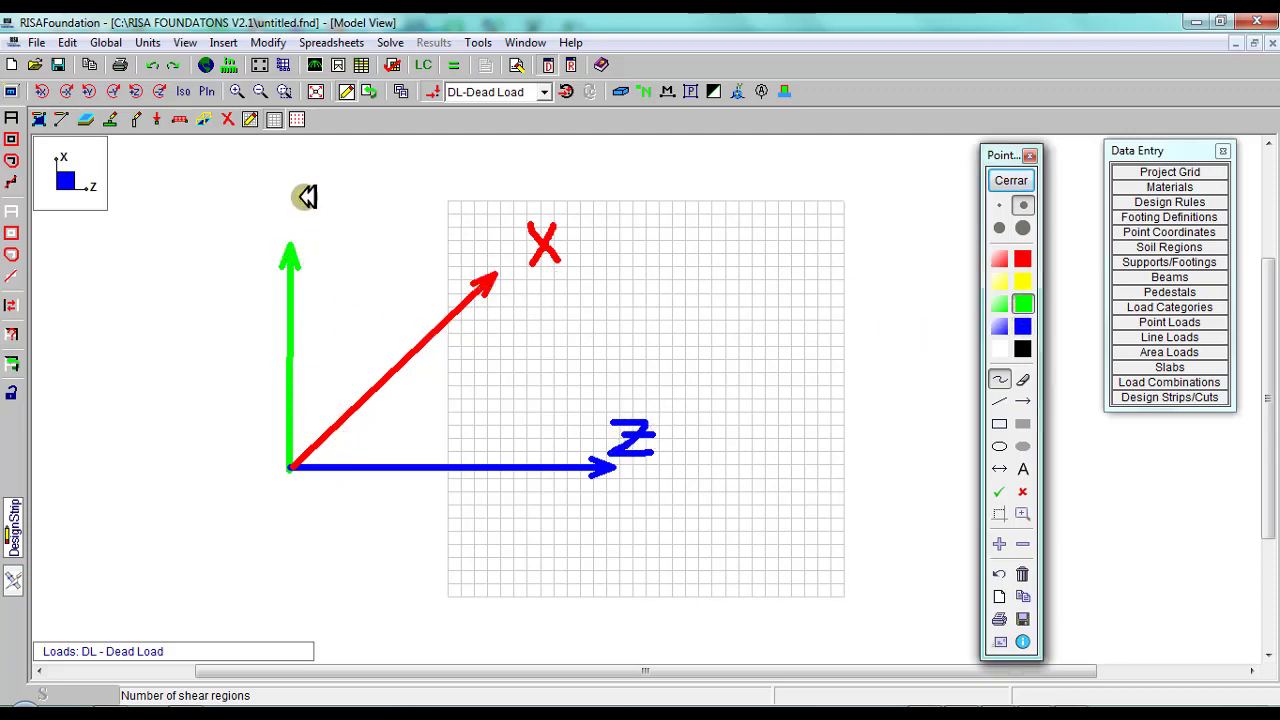
pyautogui.moveTo(300, 195)
pyautogui.mouseDown()
pyautogui.moveTo(320, 209)
pyautogui.moveTo(316, 232)
pyautogui.mouseUp()
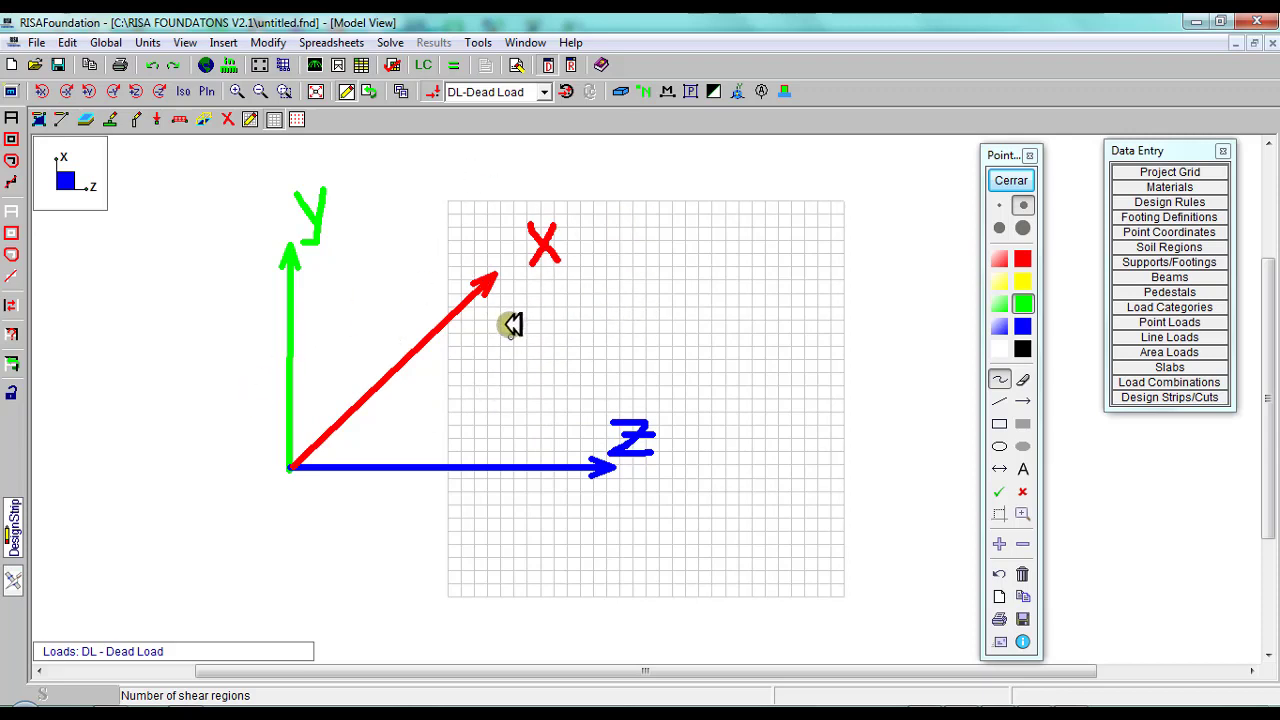
pyautogui.click(1010, 181)
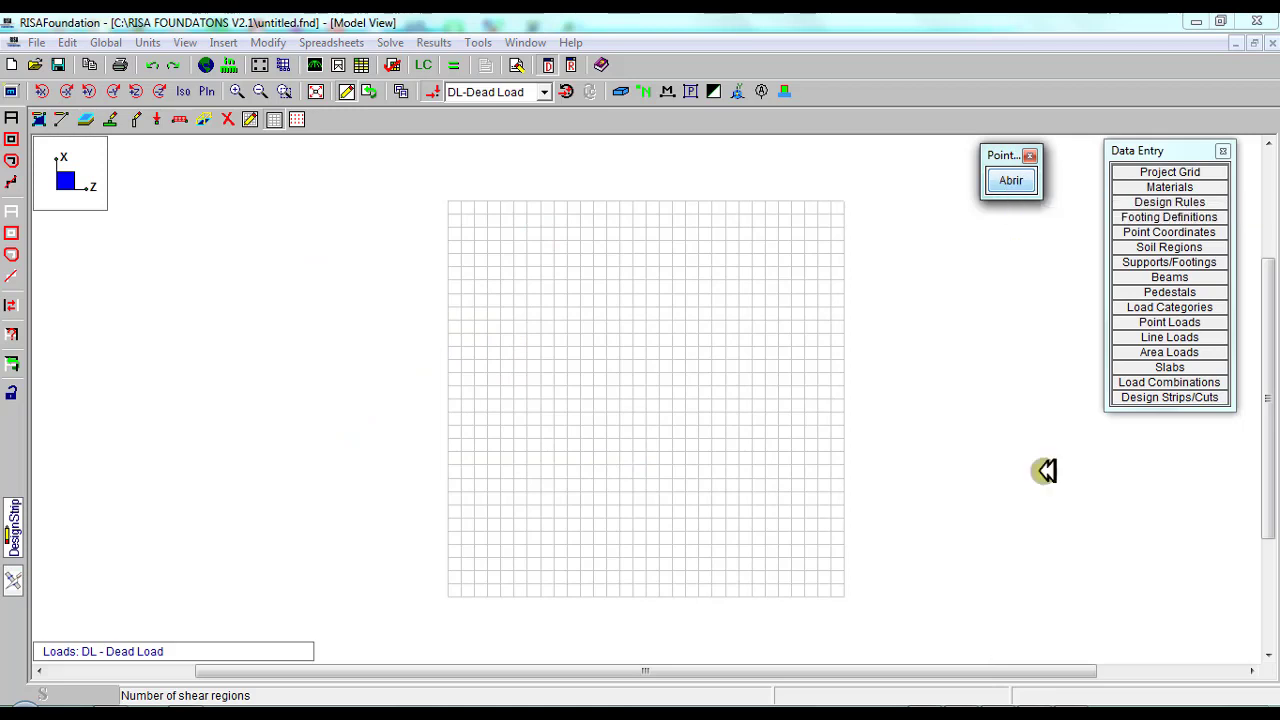
# Switch to PDF-XChange Editor and find the worked example on designing an isolated footing ("Diseño de una zapata aislada").
pyautogui.click(1030, 715)
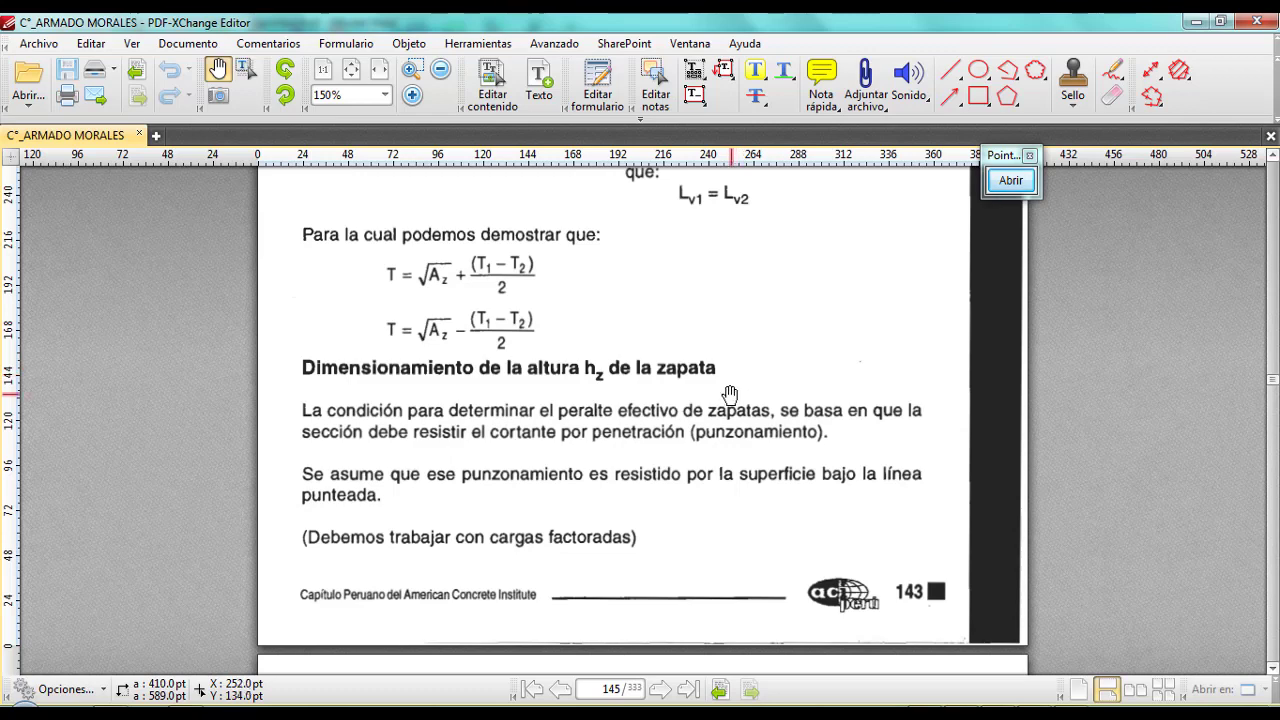
pyautogui.scroll(-5, 730, 395)
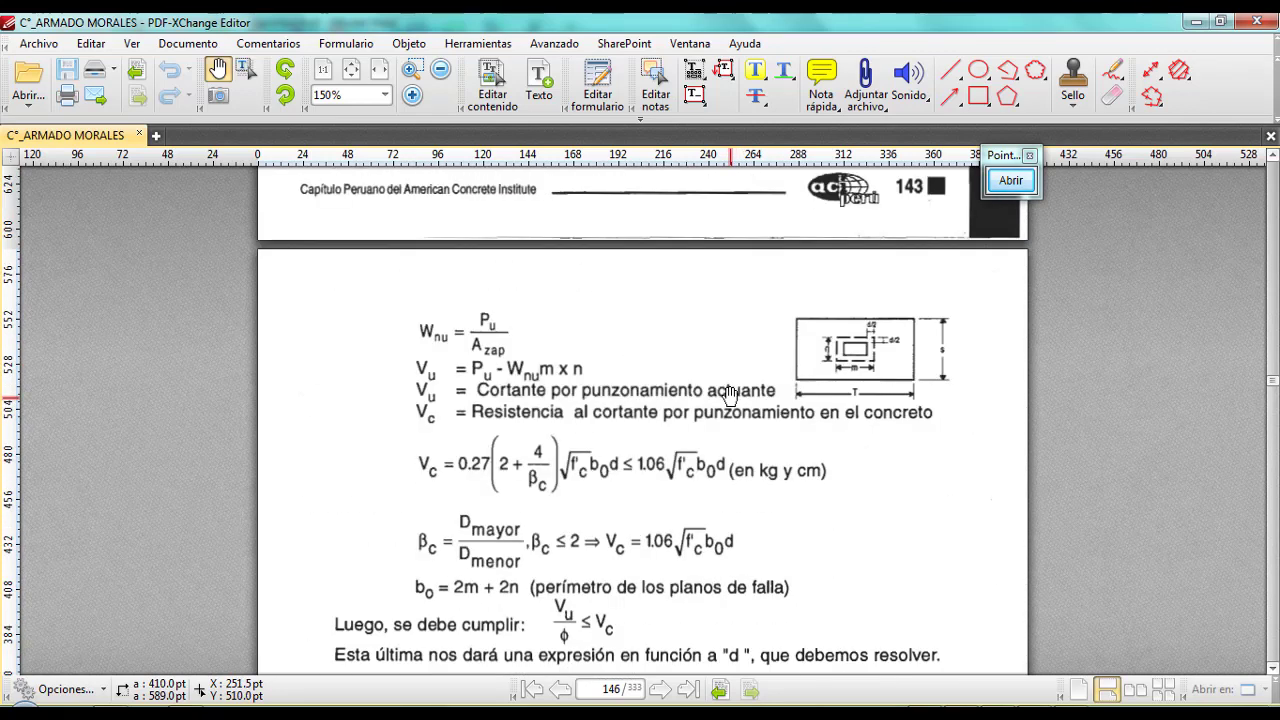
pyautogui.scroll(-10, 730, 395)
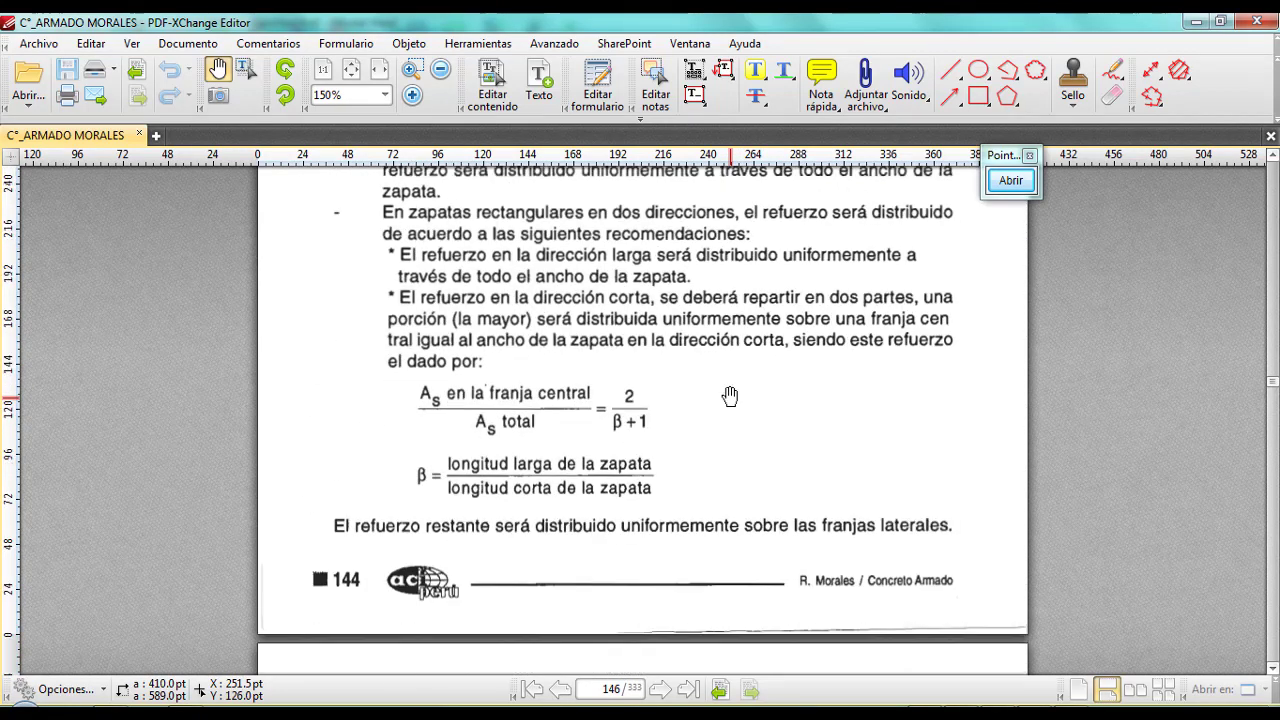
pyautogui.scroll(-12, 730, 395)
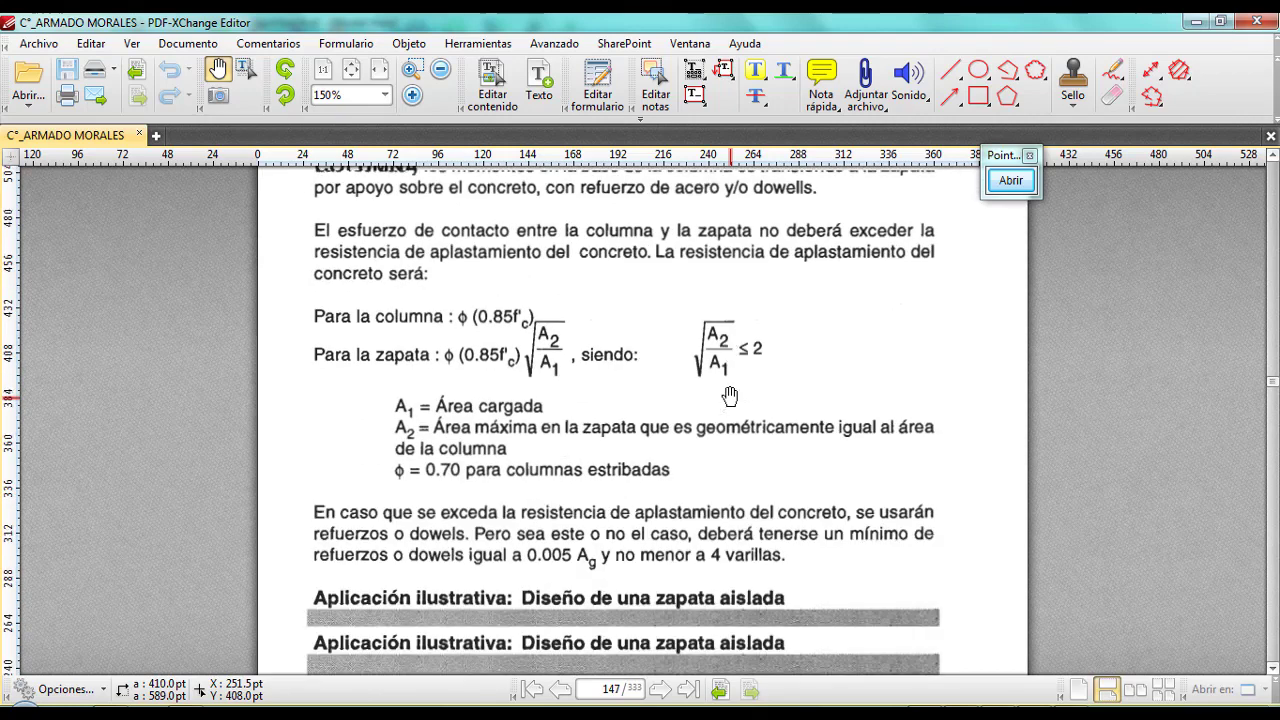
pyautogui.scroll(3, 730, 395)
pyautogui.scroll(1, 730, 396)
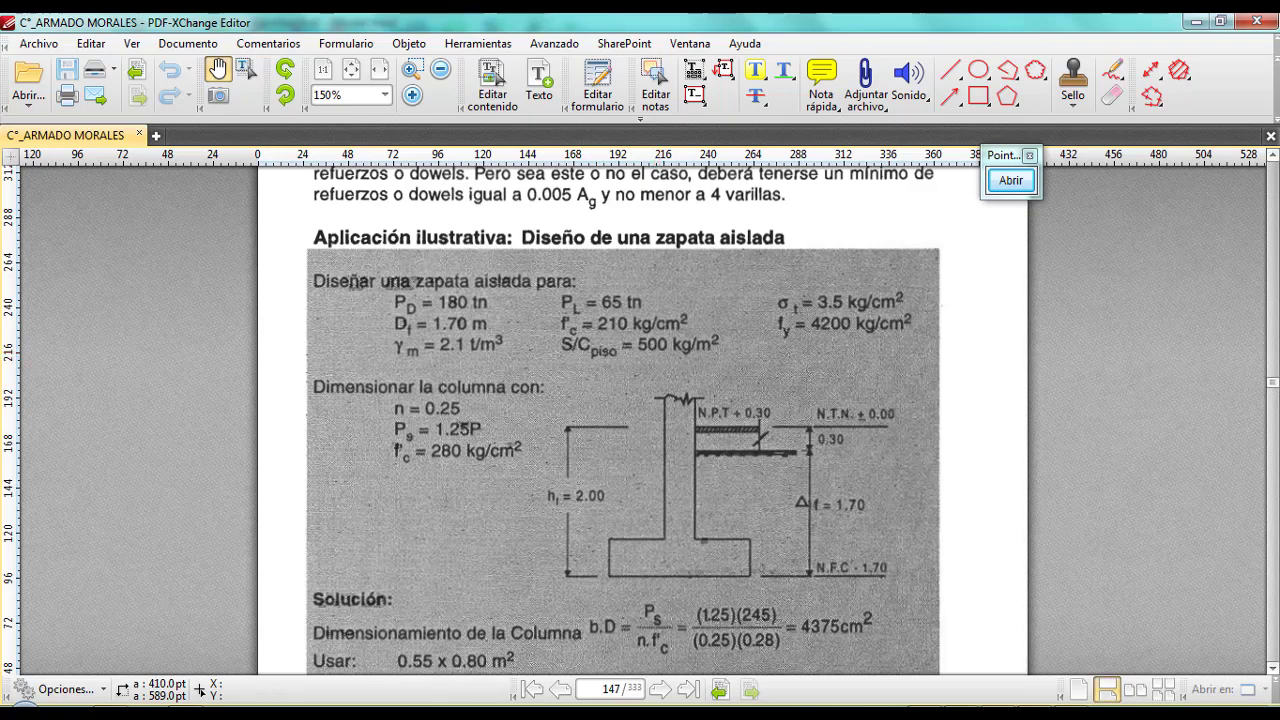
# Review the isolated footing example's loads and material data against the empty RISAFoundation model, and return to RISAFoundation.
pyautogui.hotkey('alt', 'Tab')
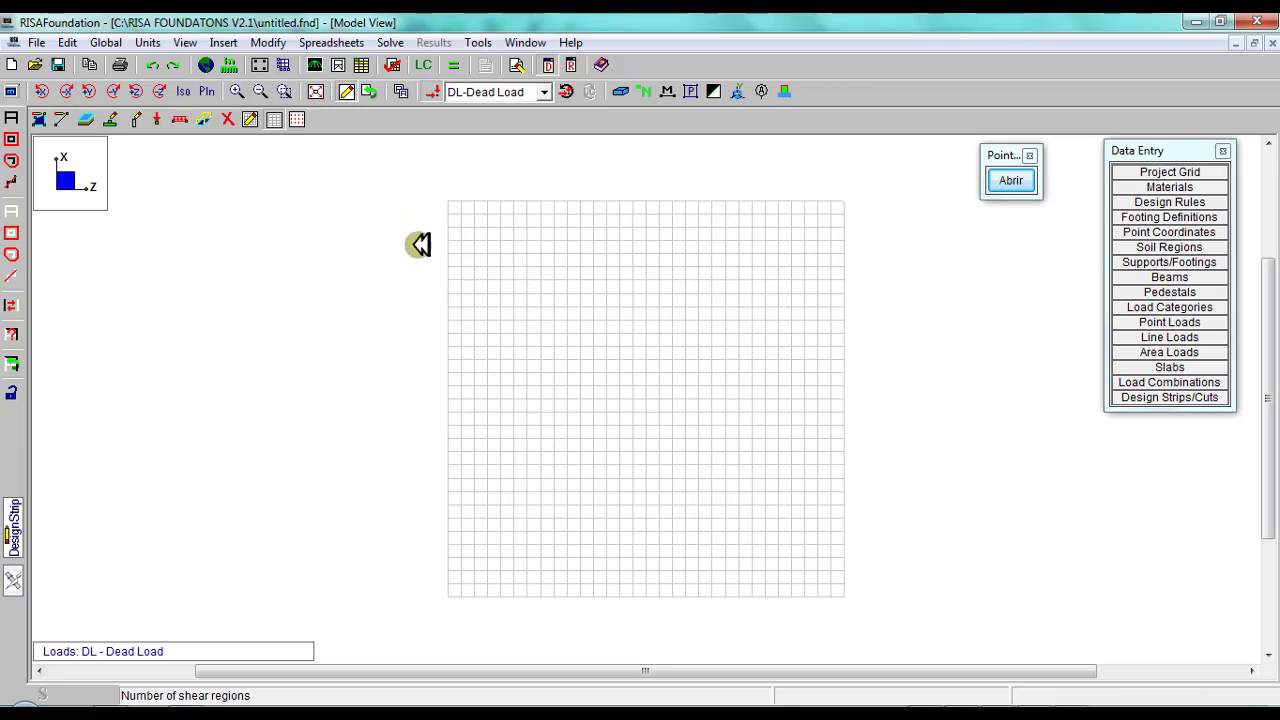
pyautogui.hotkey('alt', 'Tab')
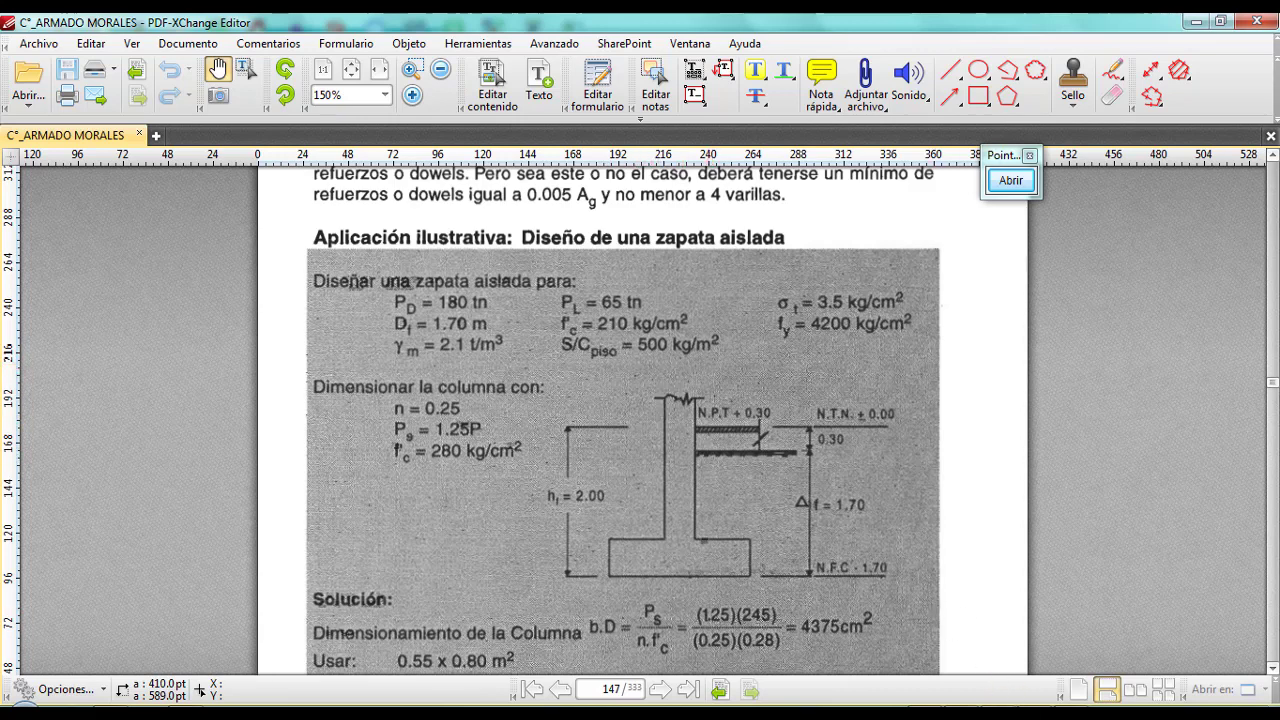
pyautogui.click(1026, 700)
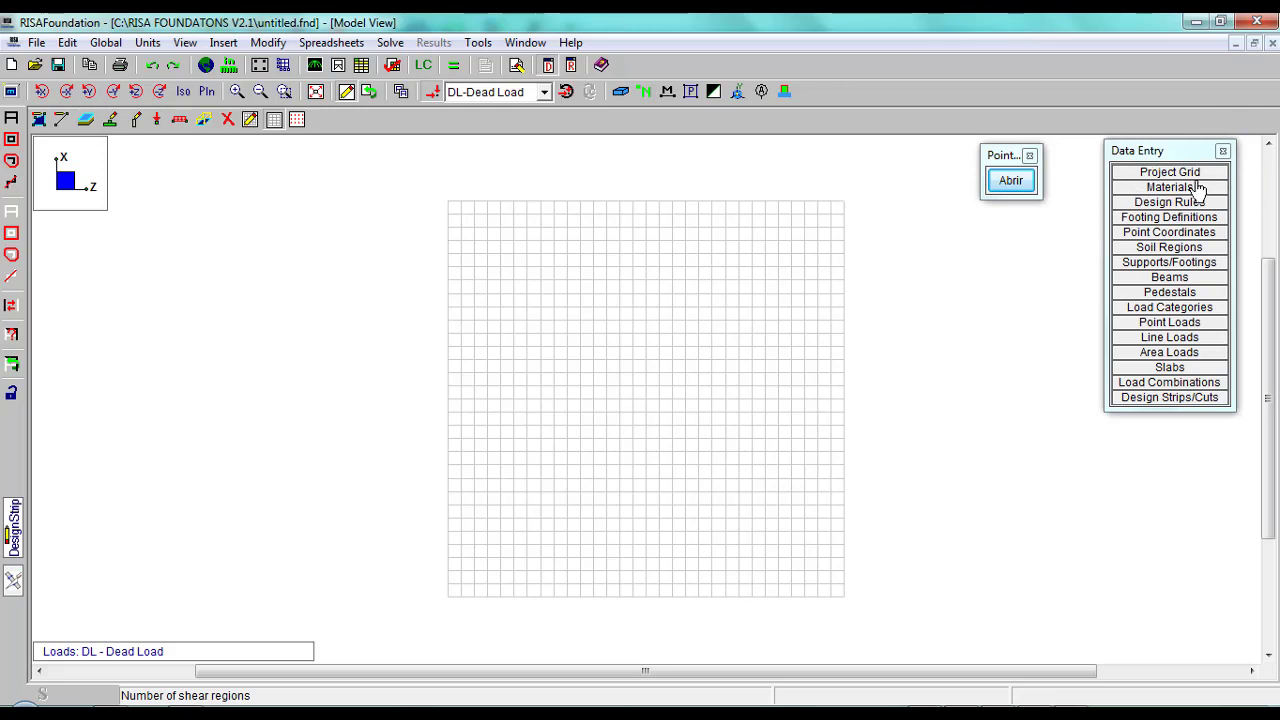
# Open the Project Grid settings, review the Z Axis and X Axis grid generation options, and close them unchanged.
pyautogui.click(1162, 174)
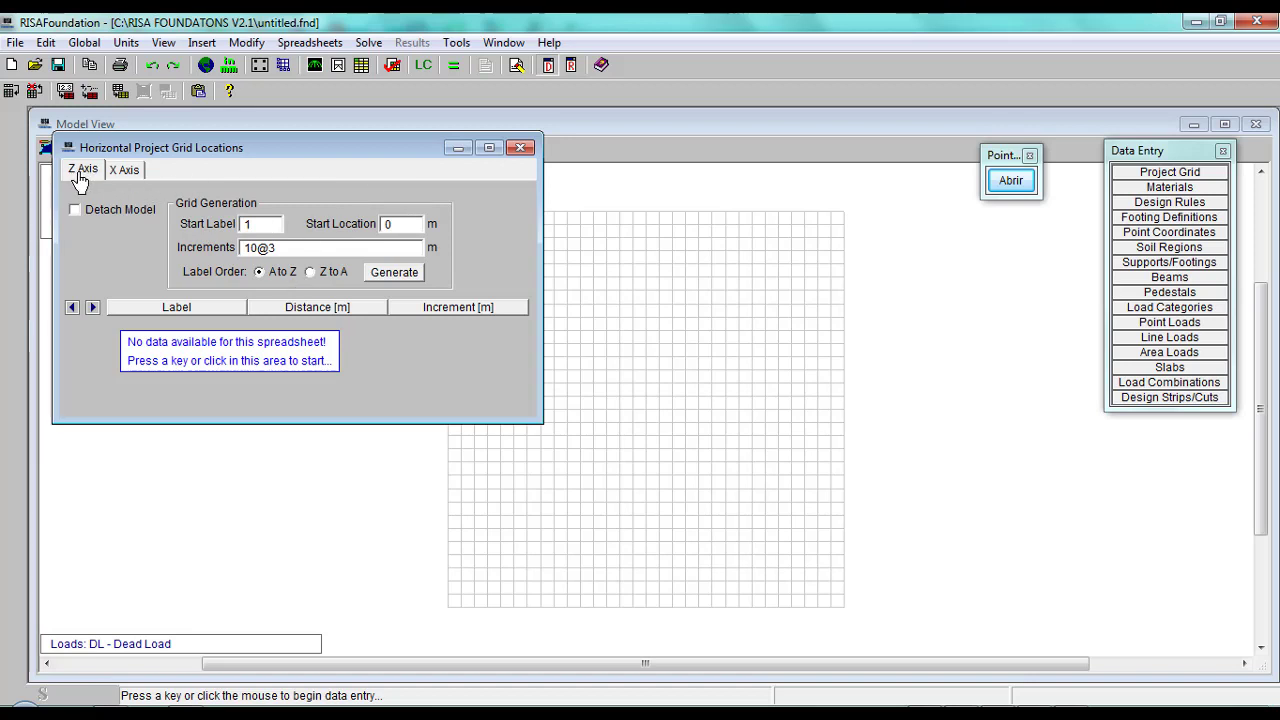
pyautogui.moveTo(200, 146); pyautogui.dragTo(385, 138)
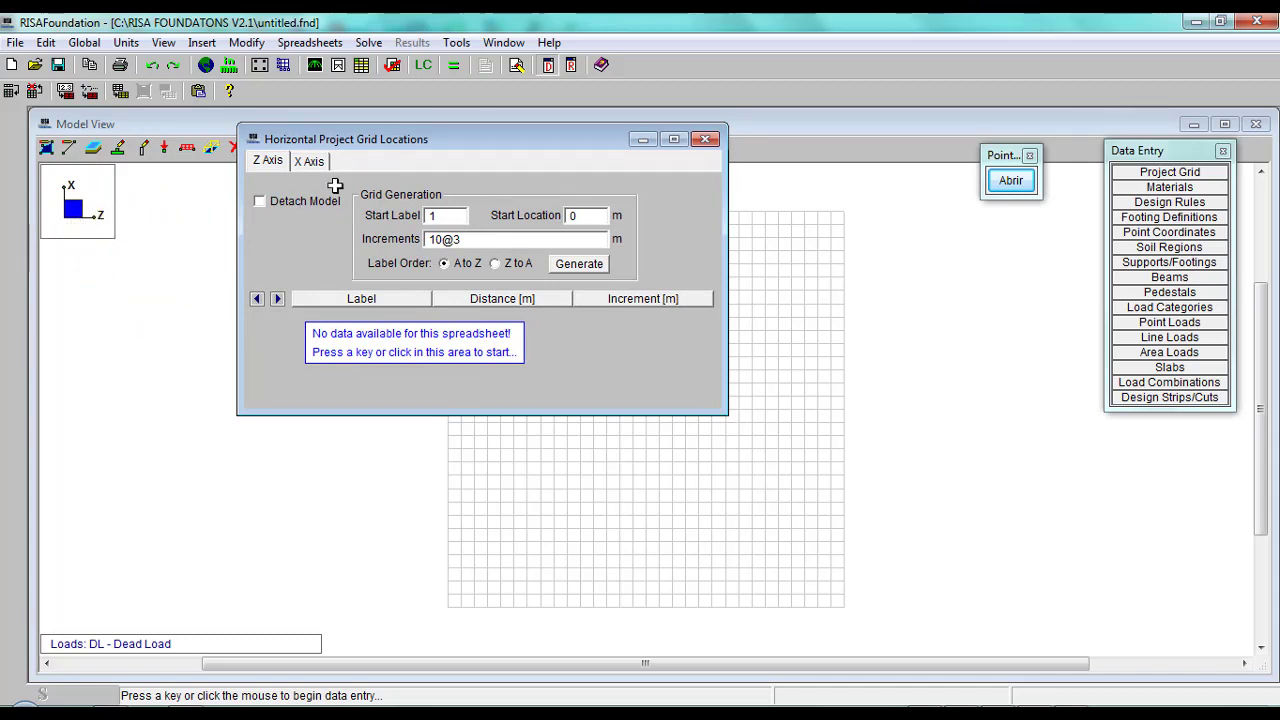
pyautogui.click(313, 164)
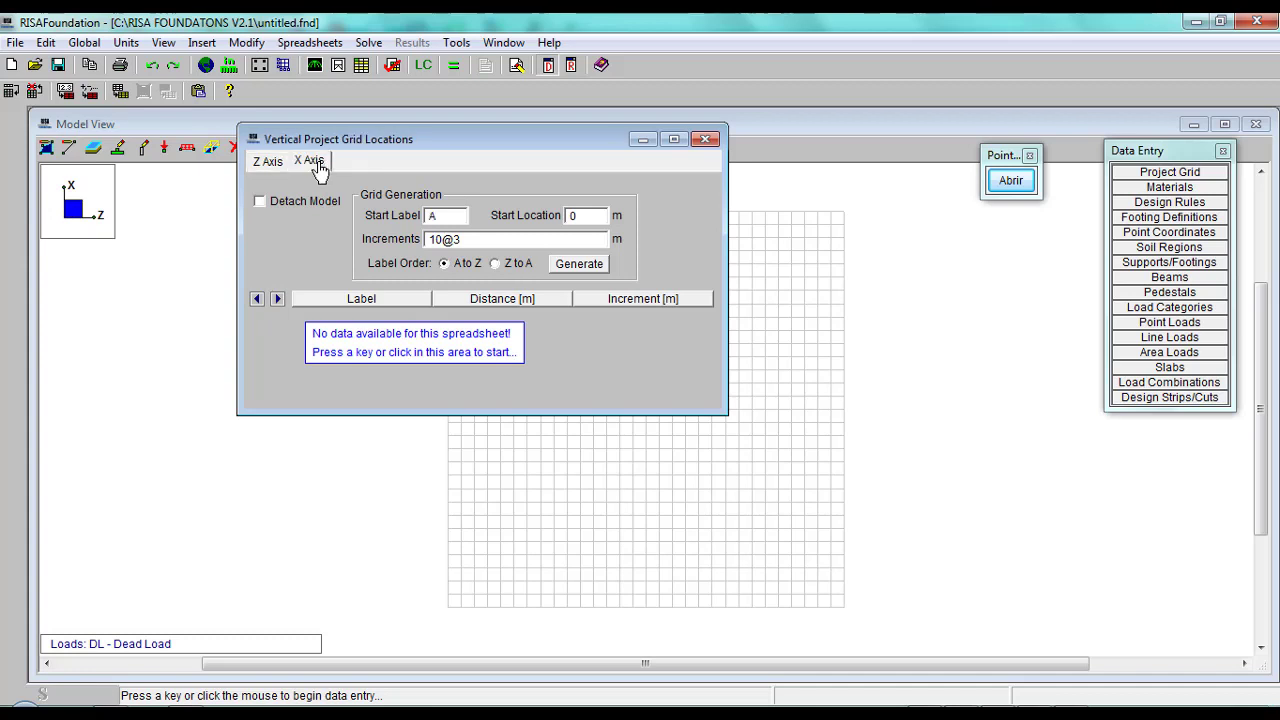
pyautogui.click(706, 139)
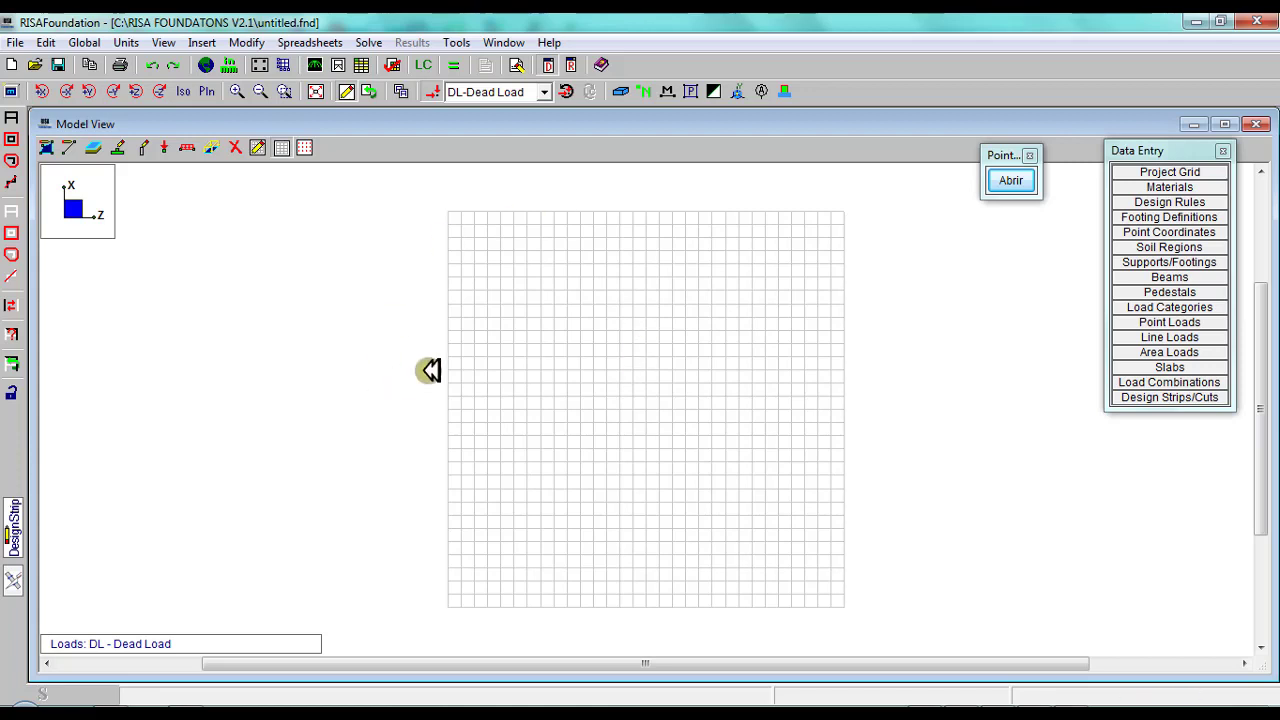
# Open the Concrete Properties table, examine the C210 and C245 materials, and reposition and widen its window.
pyautogui.click(1169, 187)
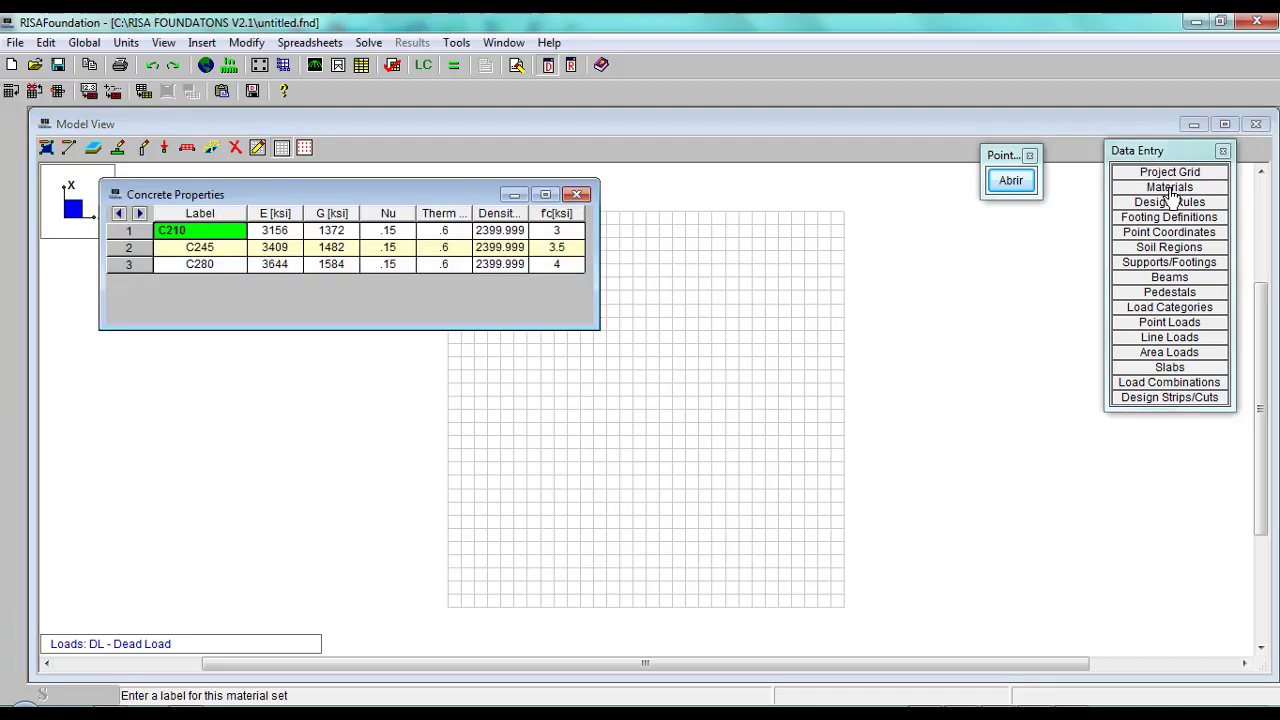
pyautogui.click(216, 249)
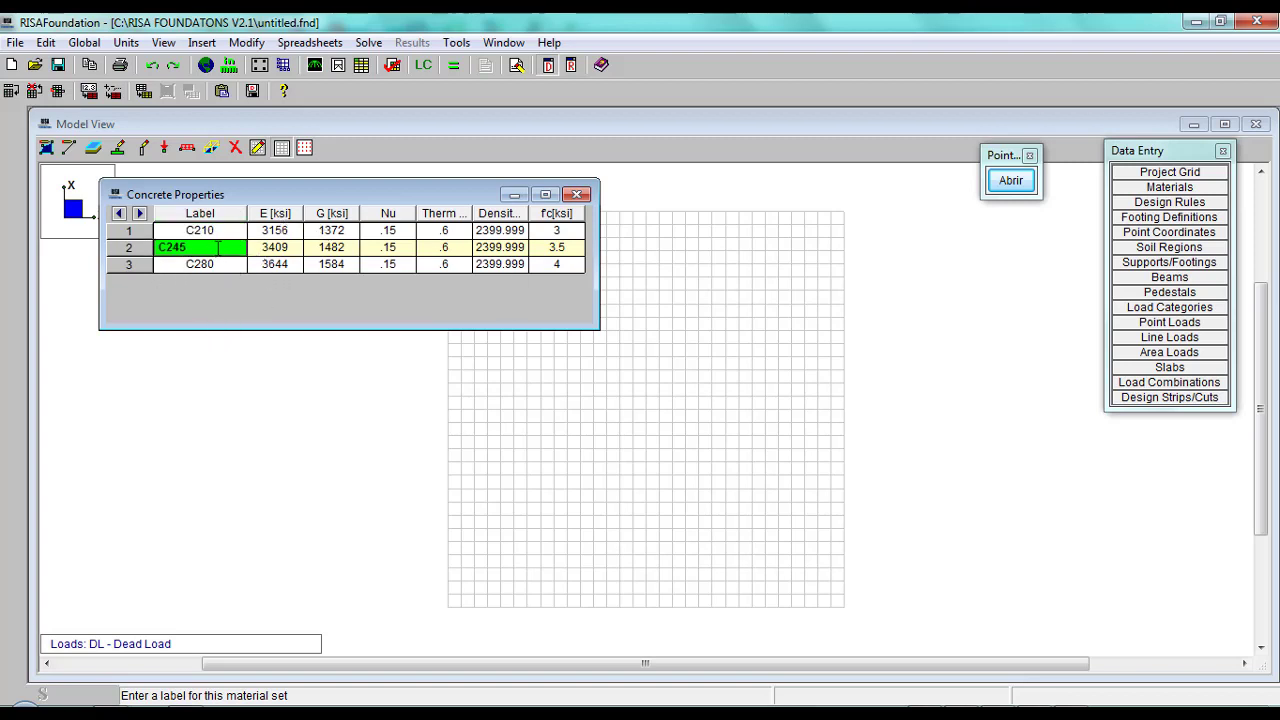
pyautogui.click(212, 231)
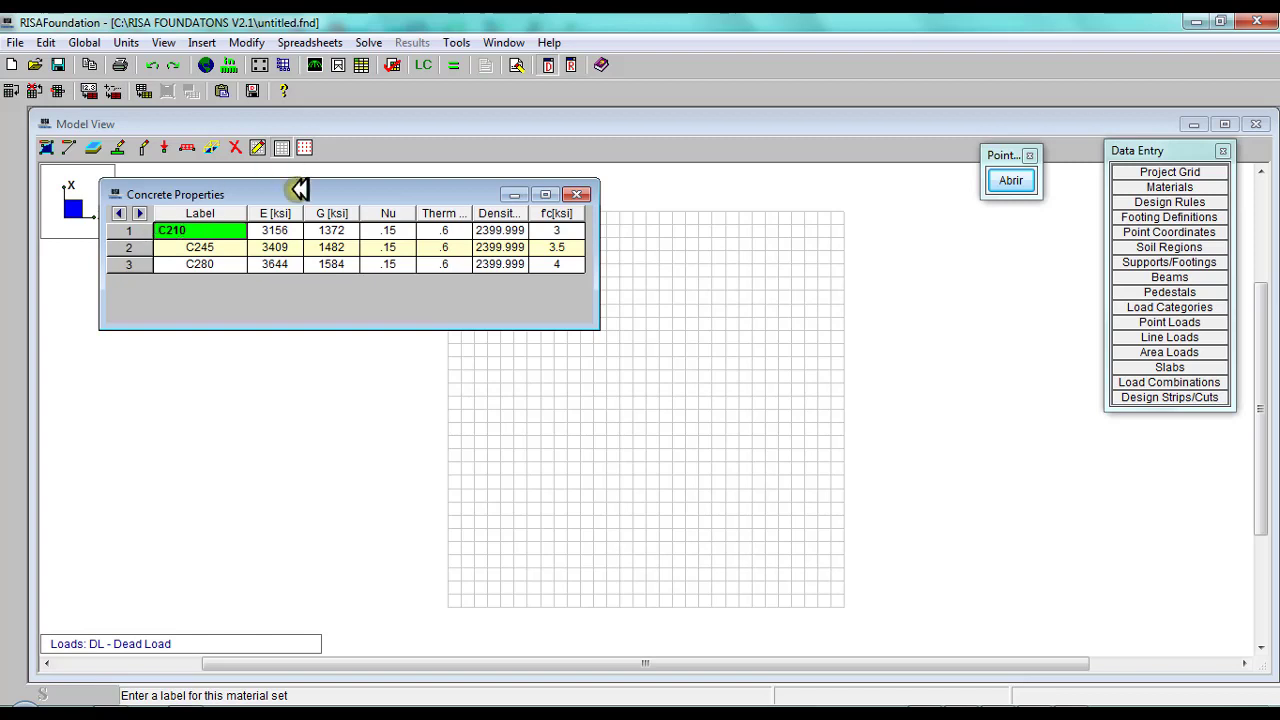
pyautogui.moveTo(300, 194); pyautogui.dragTo(318, 269)
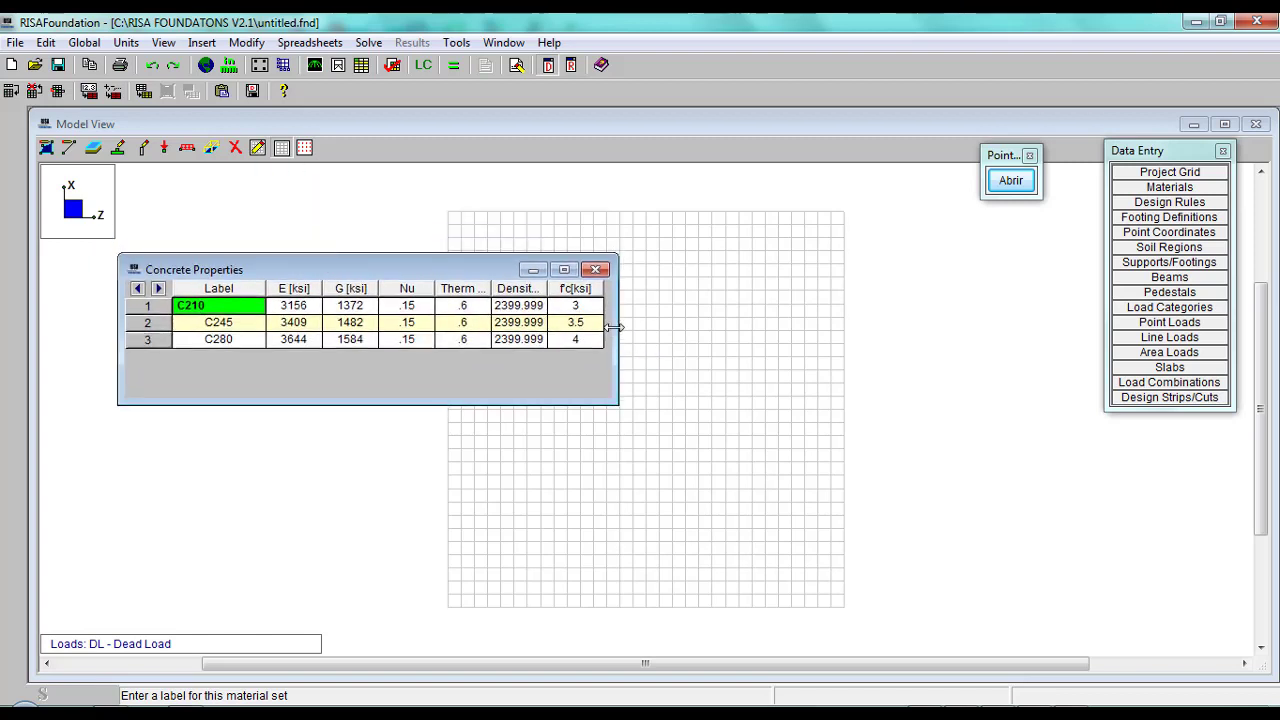
pyautogui.moveTo(619, 336); pyautogui.dragTo(692, 325)
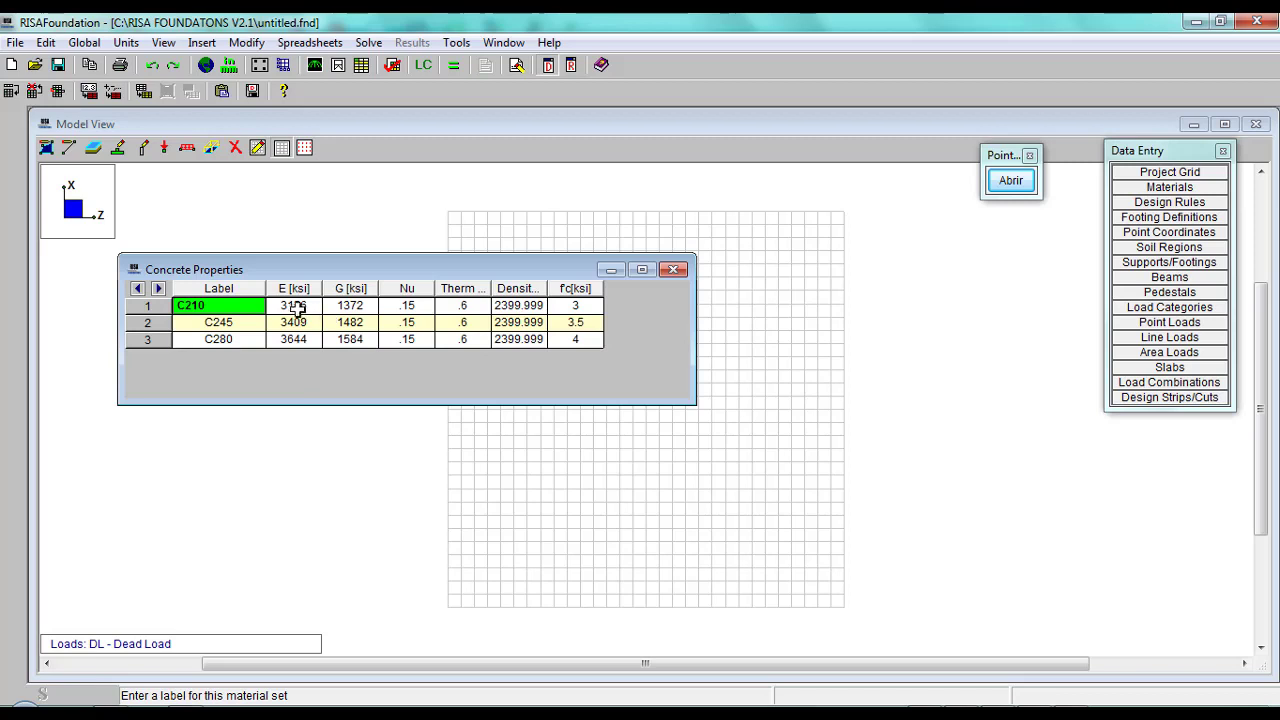
# Switch to the HP 50g calculator emulator and compute C210's elastic modulus as 15,000 times the square root of 210.
pyautogui.click(297, 308)
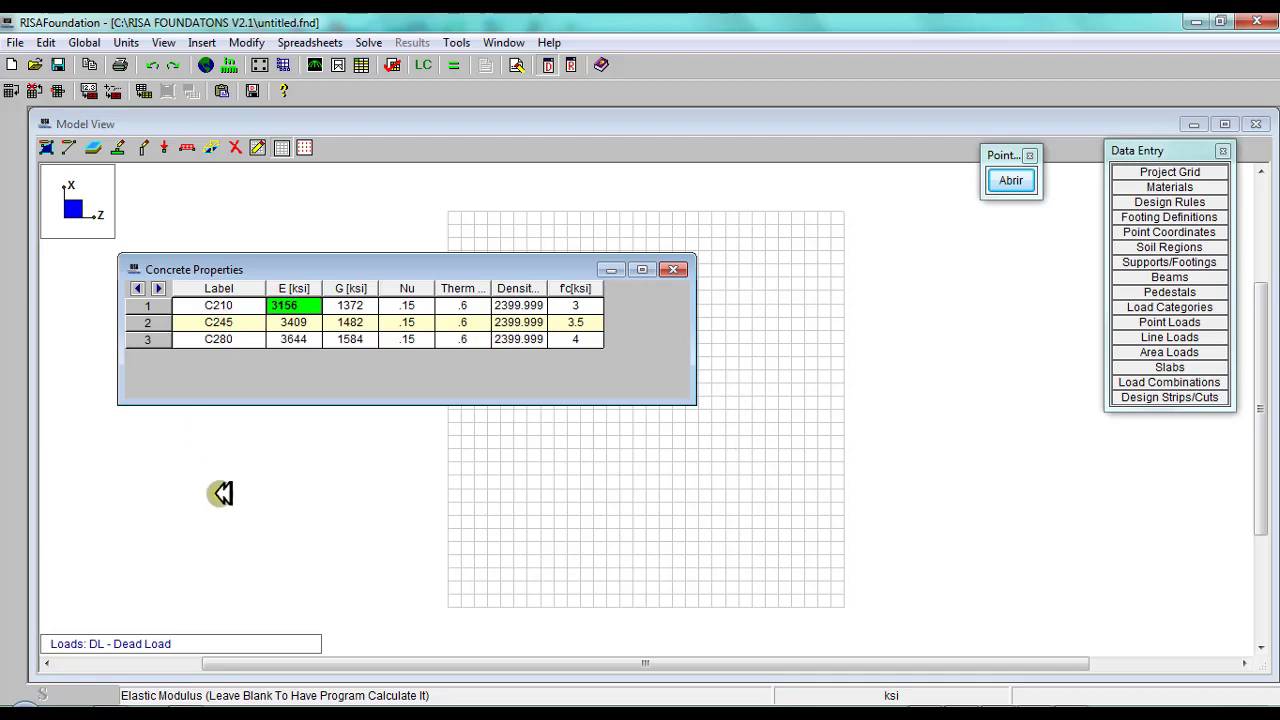
pyautogui.click(86, 712)
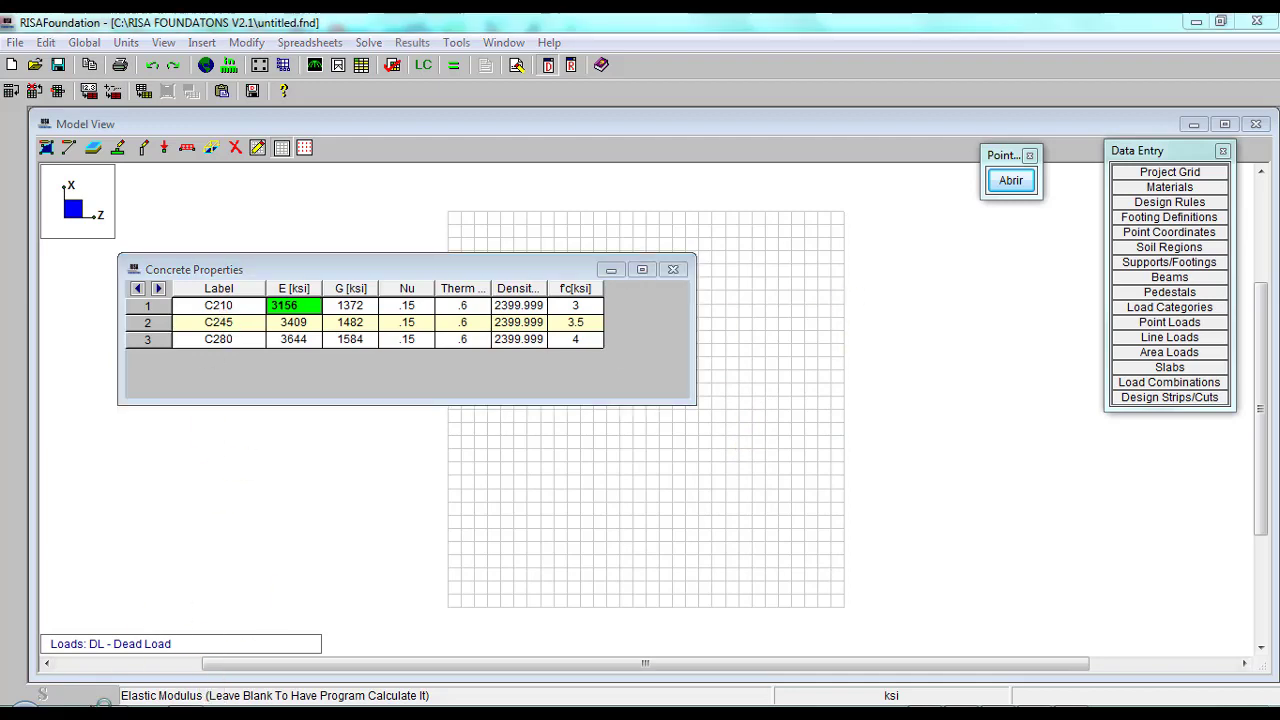
pyautogui.moveTo(634, 156); pyautogui.dragTo(673, 166)
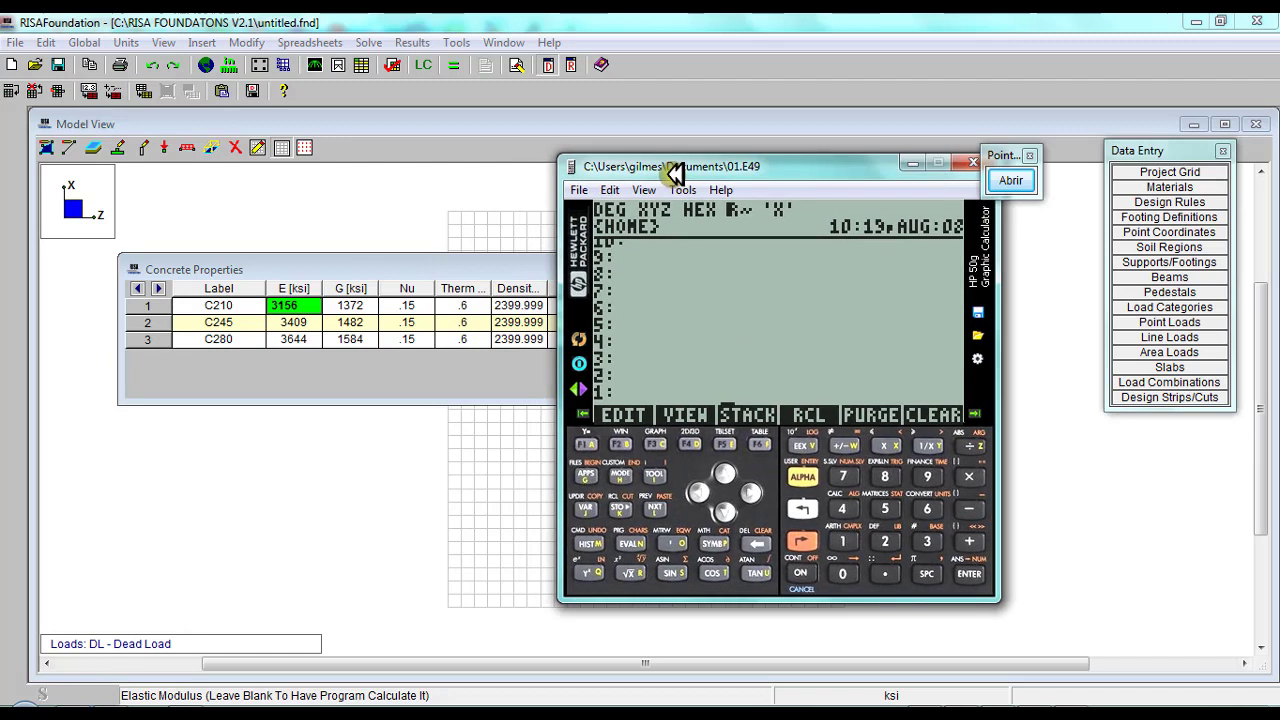
pyautogui.write('15,000')
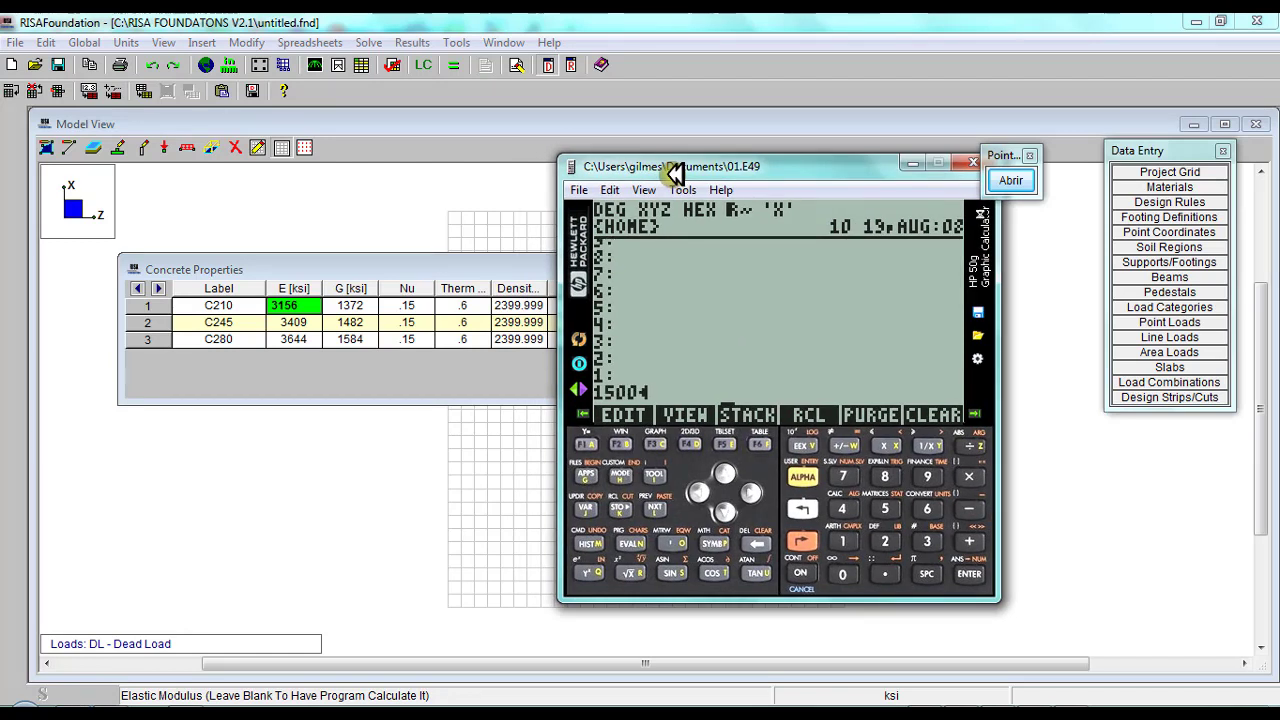
pyautogui.press('Return')
pyautogui.write('2')
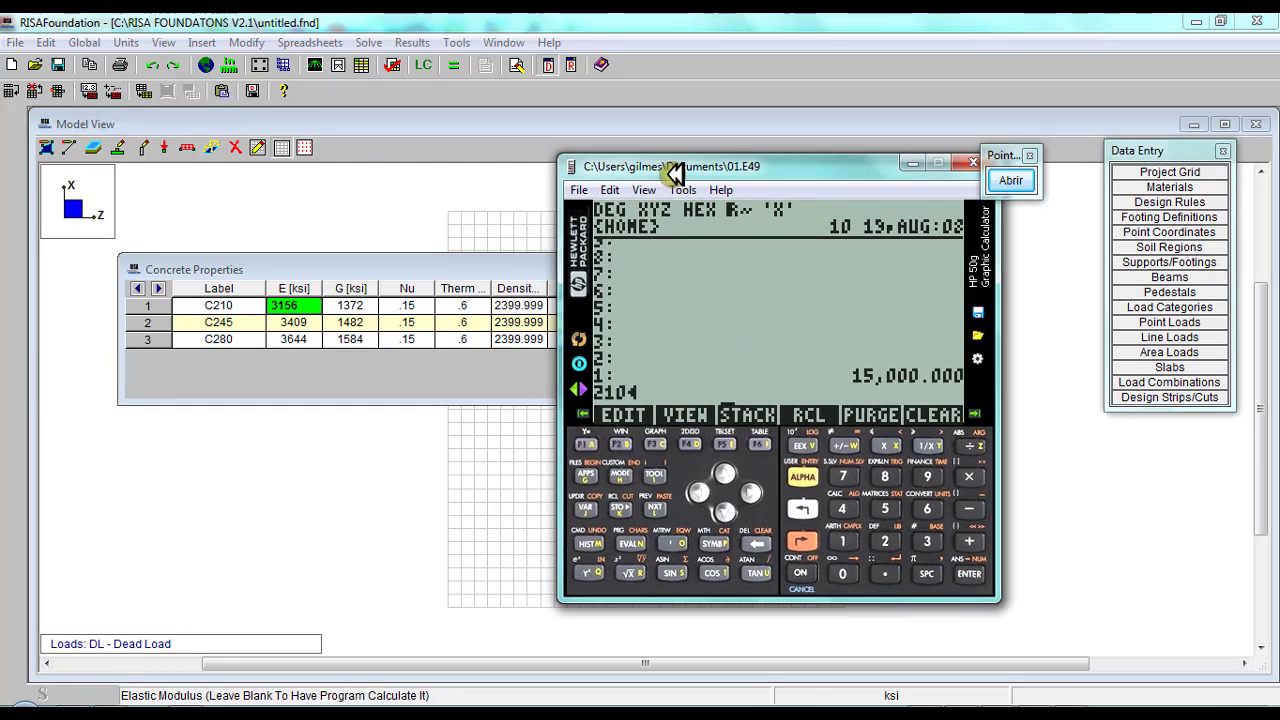
pyautogui.write('10')
pyautogui.press('Return')
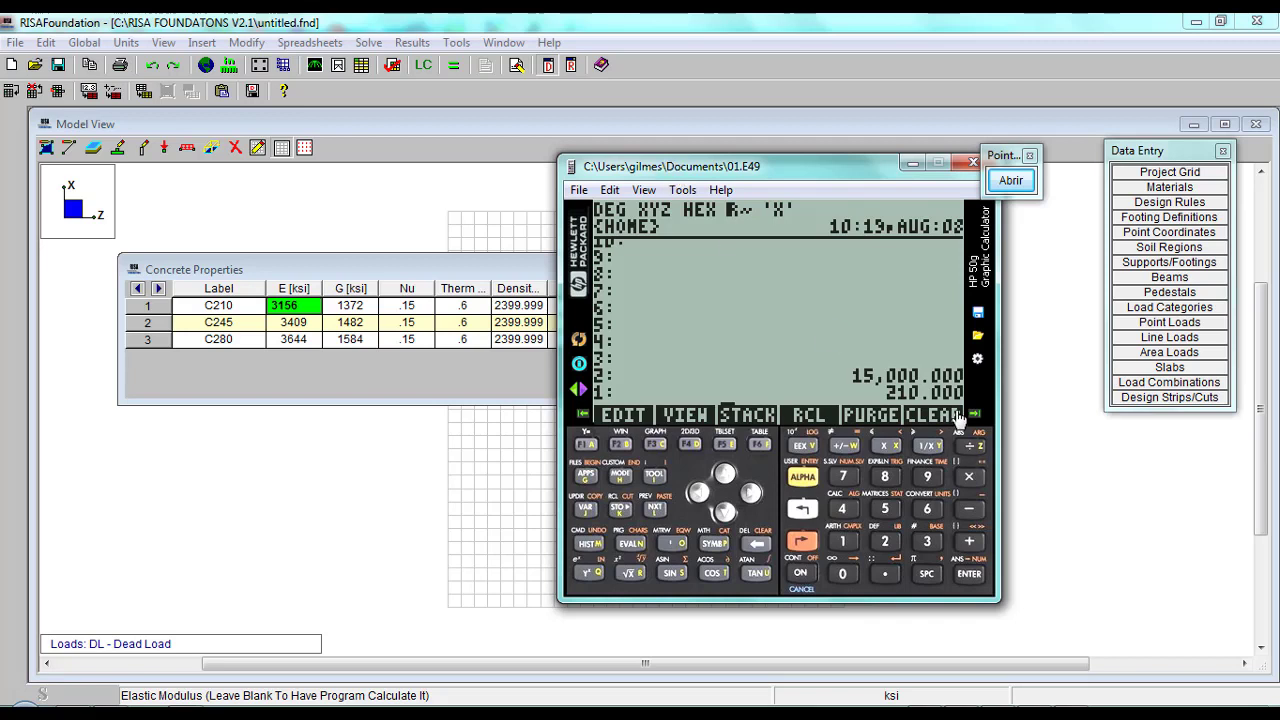
pyautogui.click(630, 574)
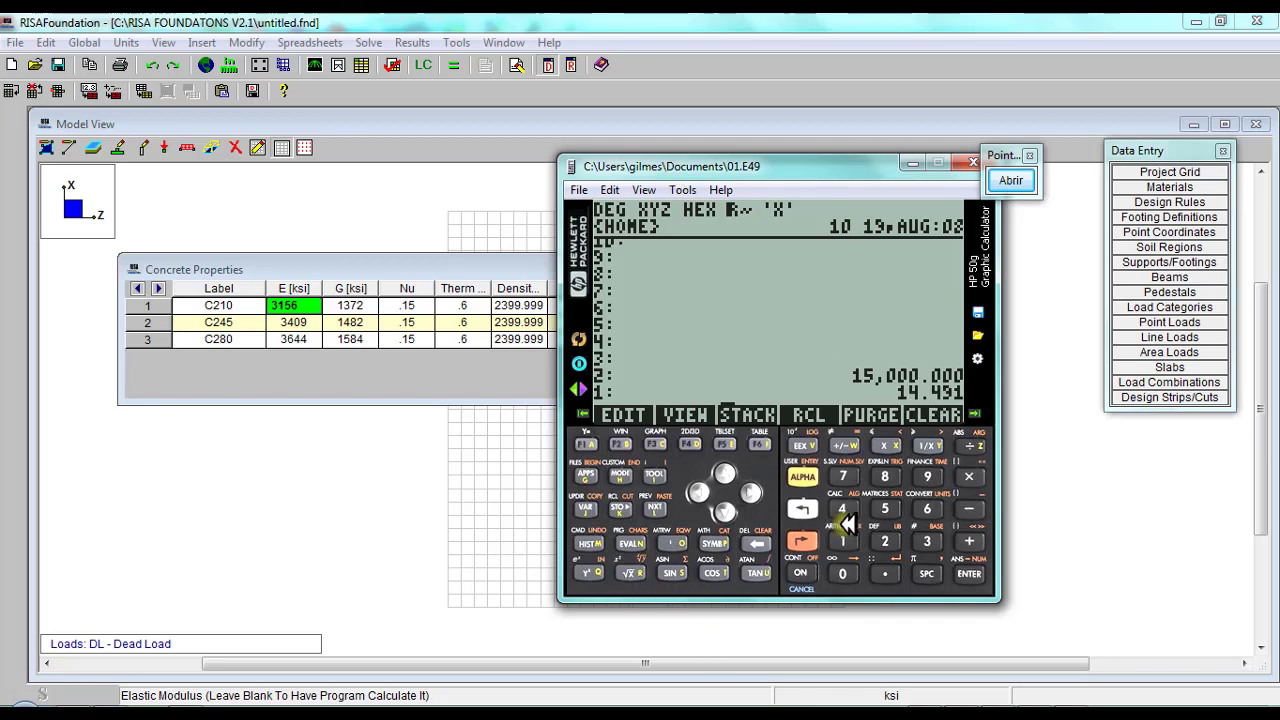
pyautogui.click(970, 484)
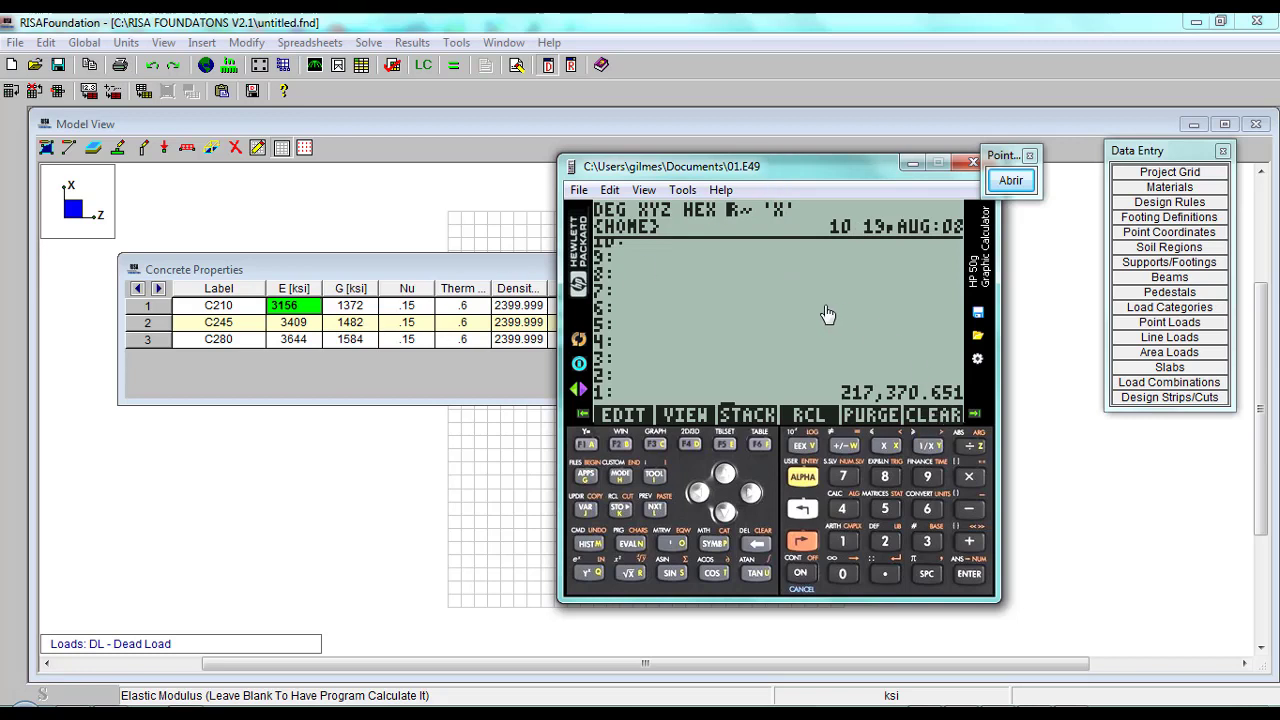
# Divide the calculated modulus by 70 and set the C210 elastic modulus to 3105.29 ksi in RISAFoundation's Concrete Properties table.
pyautogui.write('704')
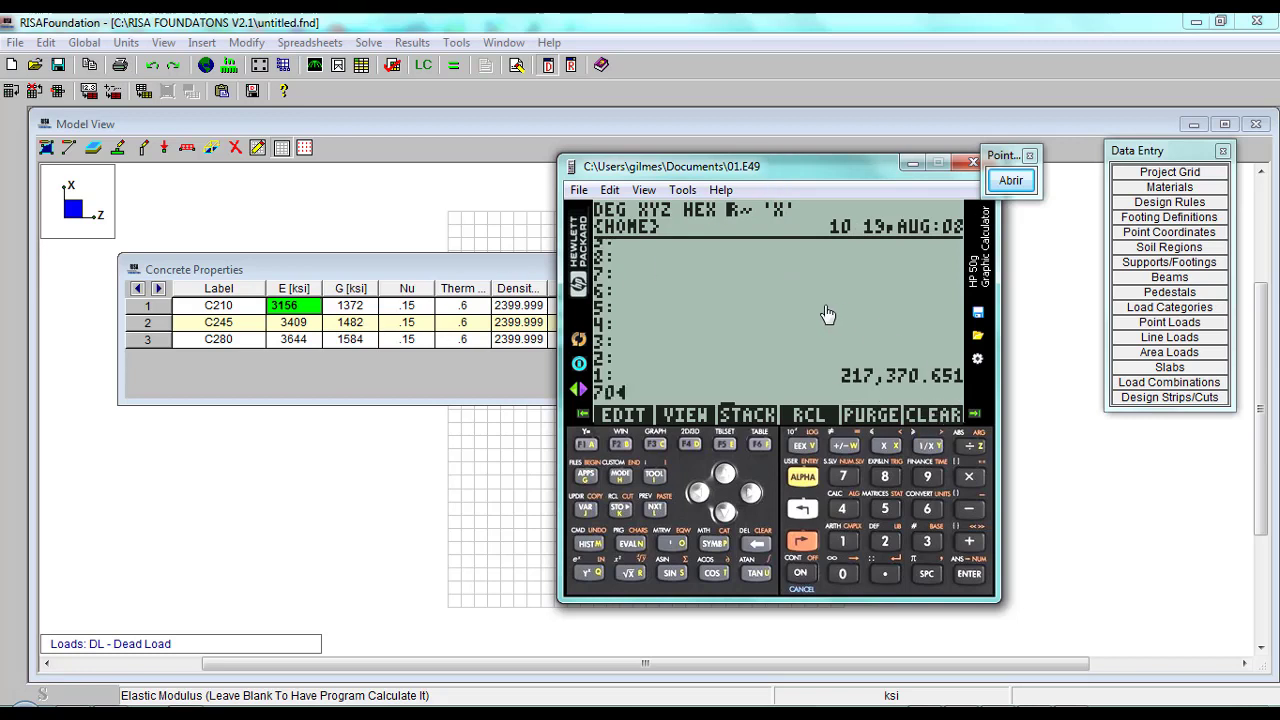
pyautogui.press('Return')
pyautogui.press('/')
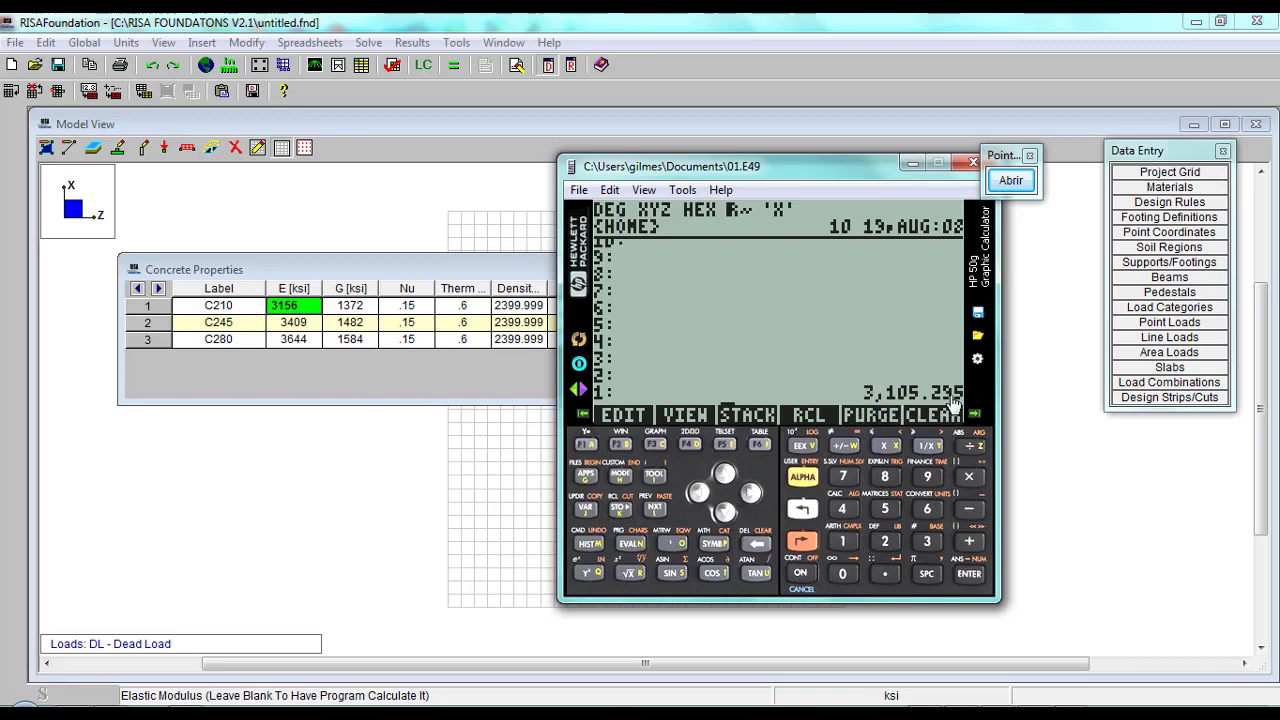
pyautogui.click(299, 305)
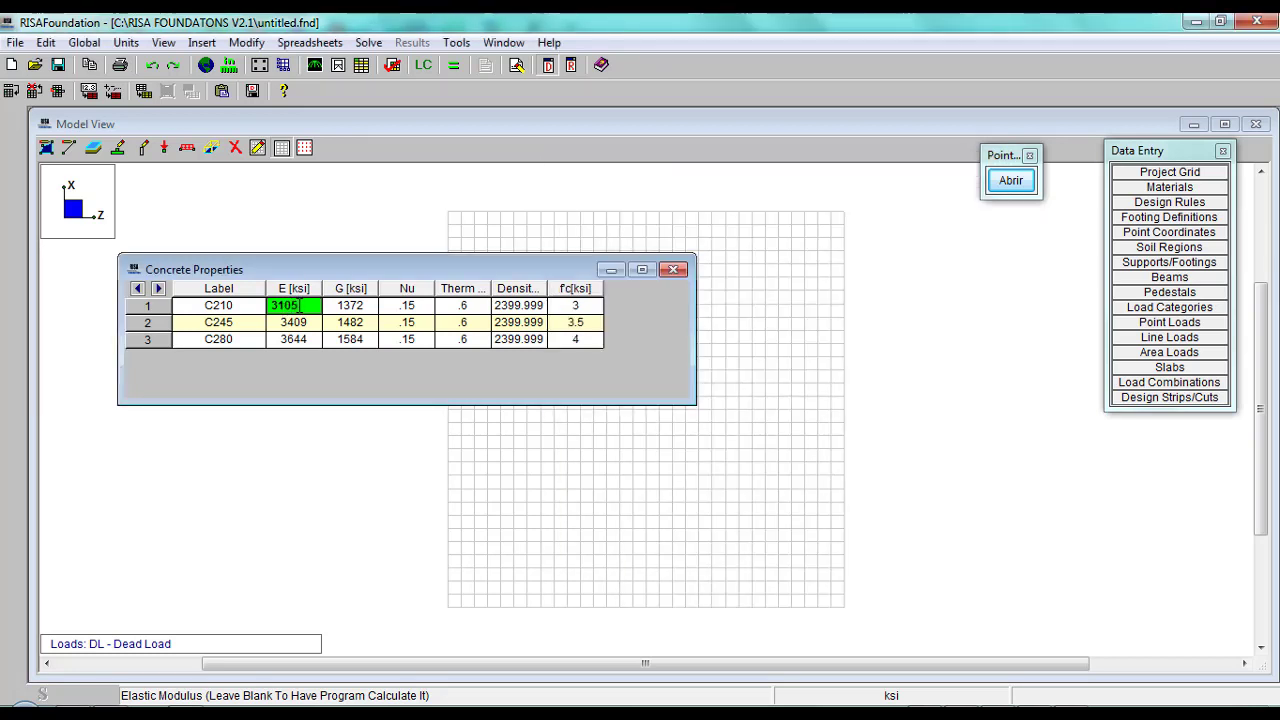
pyautogui.write('.29')
# Review the shear modulus, Poisson's ratio and thermal expansion coefficient of the C210 concrete.
pyautogui.click(360, 307)
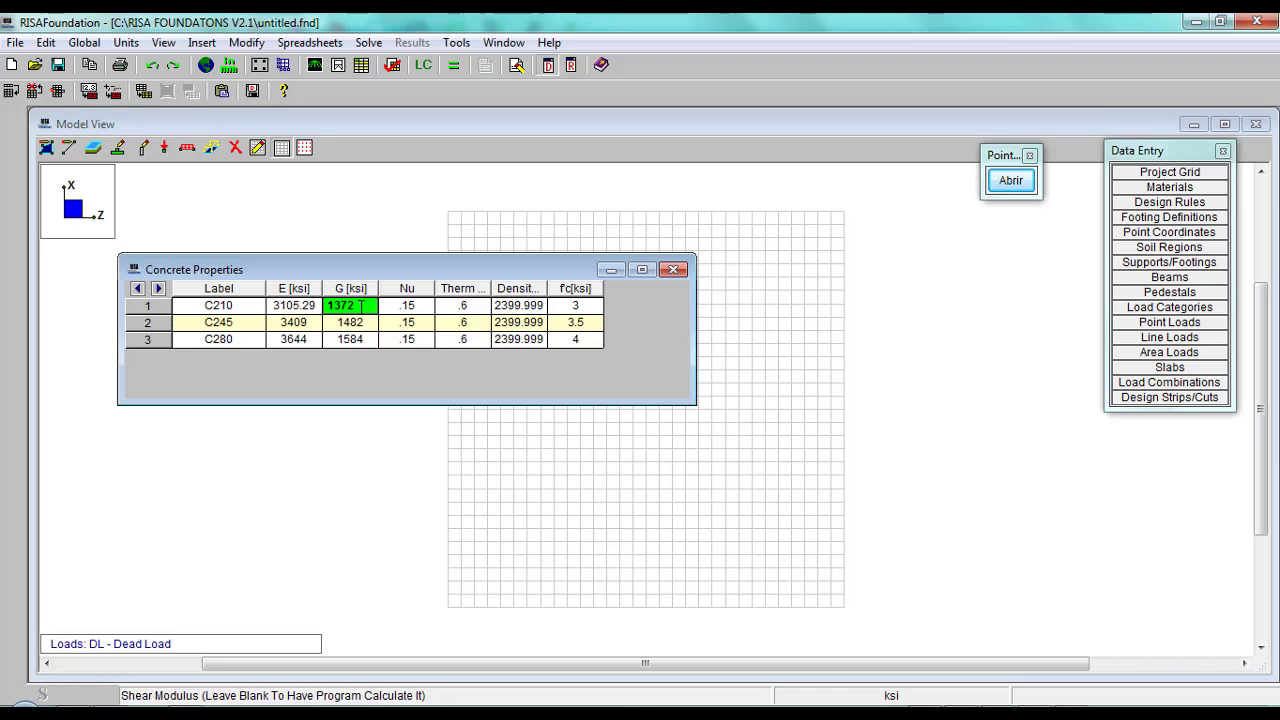
pyautogui.click(409, 305)
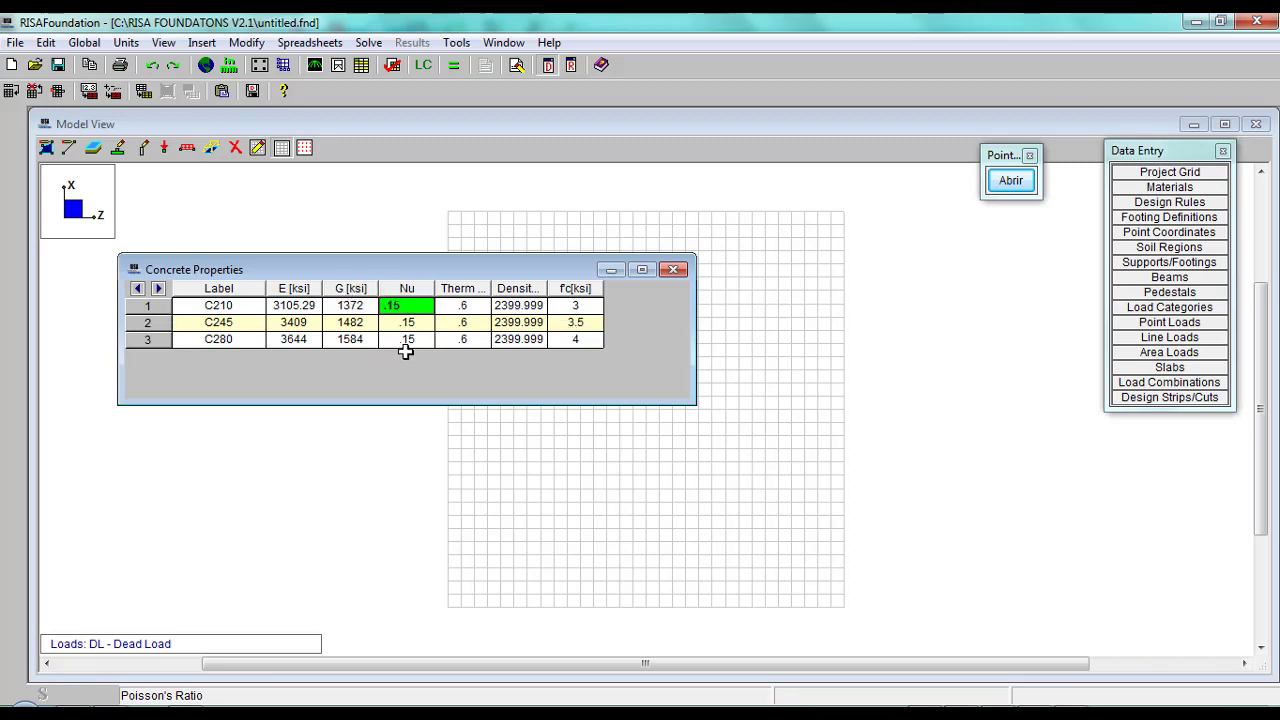
pyautogui.click(470, 305)
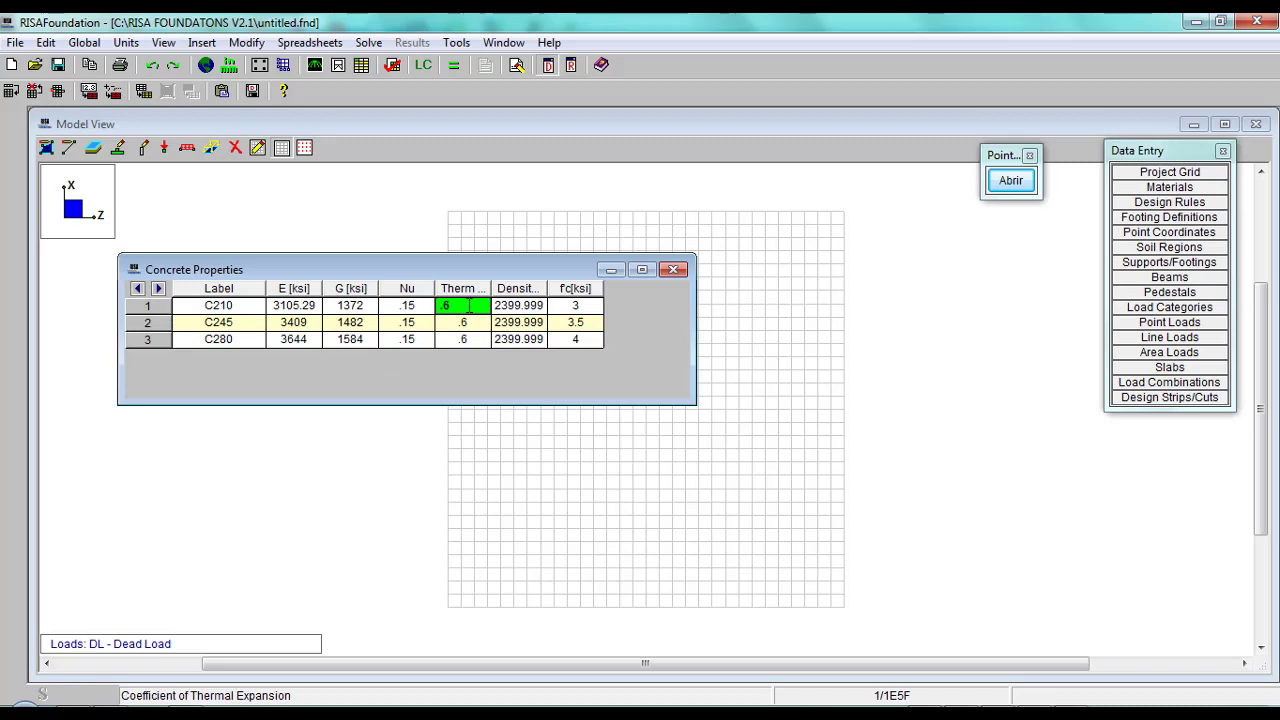
pyautogui.click(416, 305)
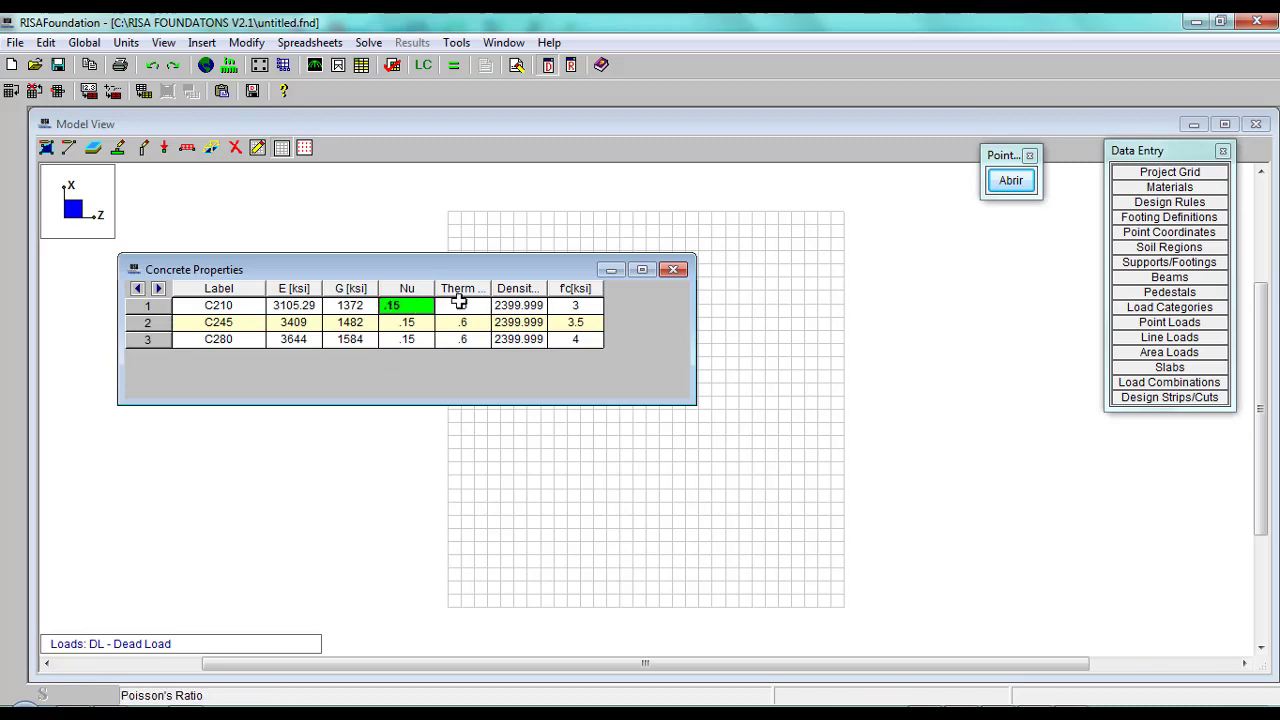
pyautogui.click(459, 303)
# Widen the density column and set the C210 weight density to 2400 kg/m^3.
pyautogui.click(517, 305)
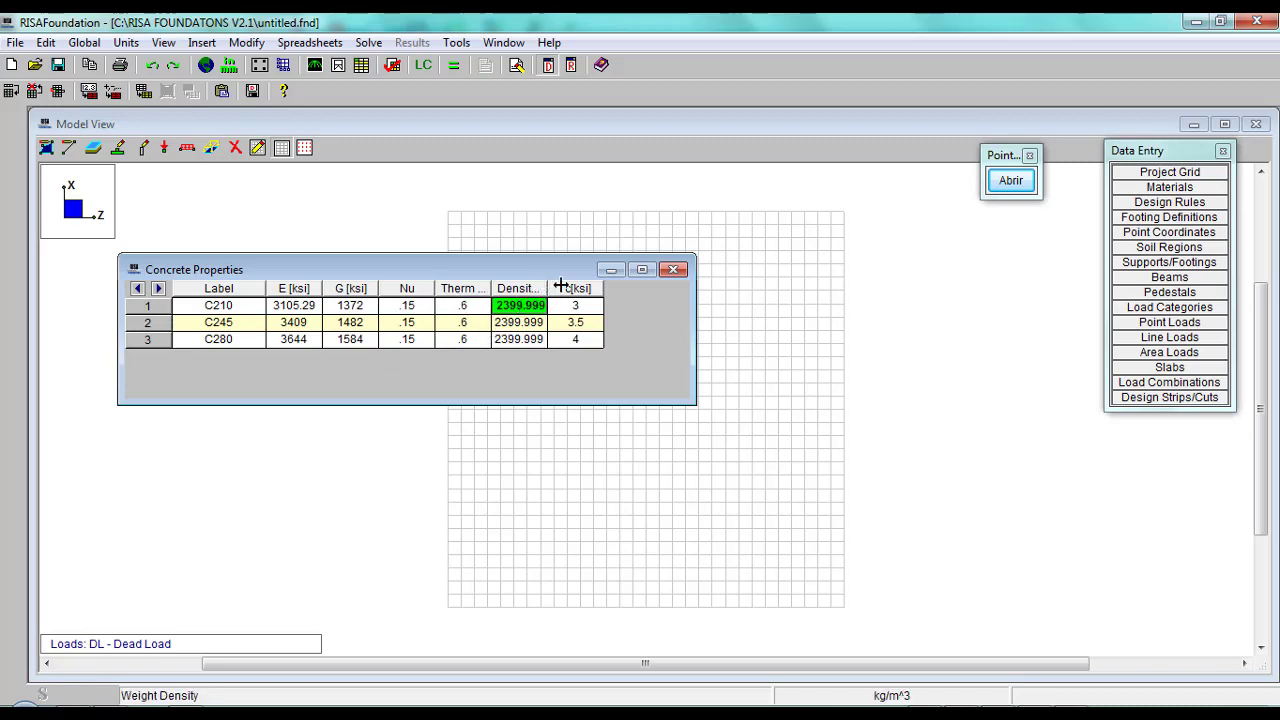
pyautogui.moveTo(548, 288); pyautogui.dragTo(592, 288)
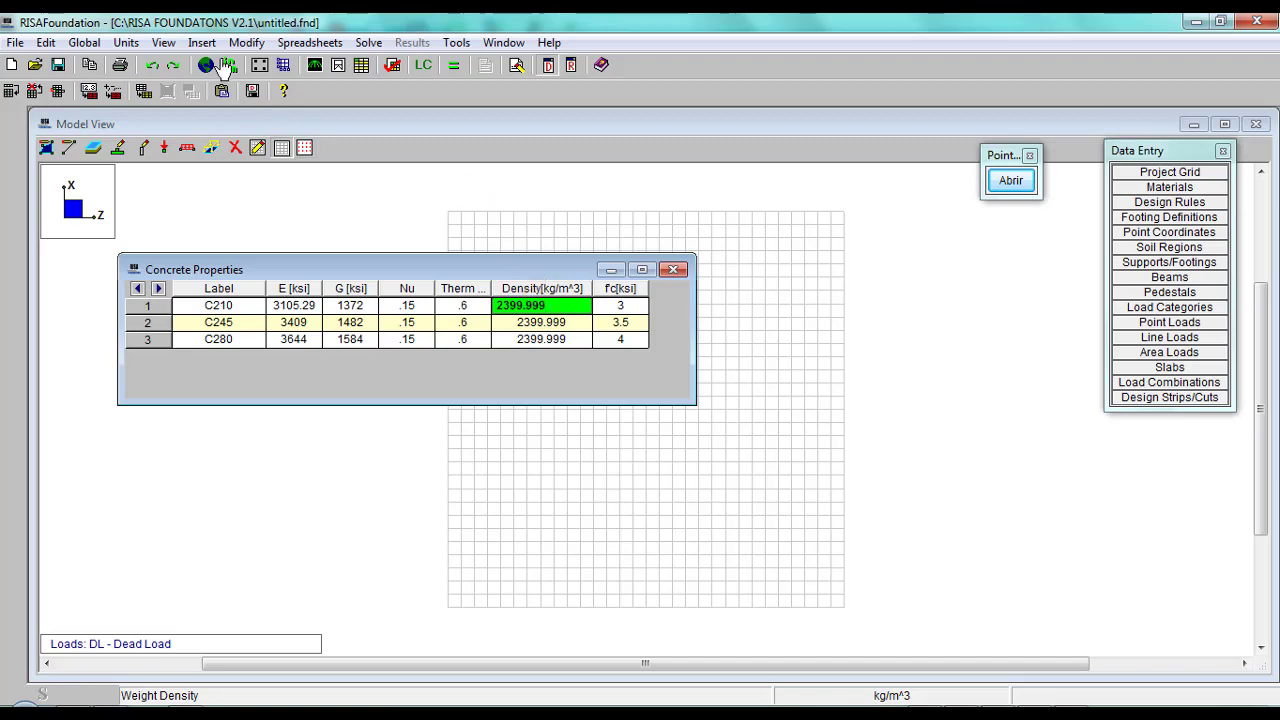
pyautogui.moveTo(505, 305); pyautogui.dragTo(603, 302)
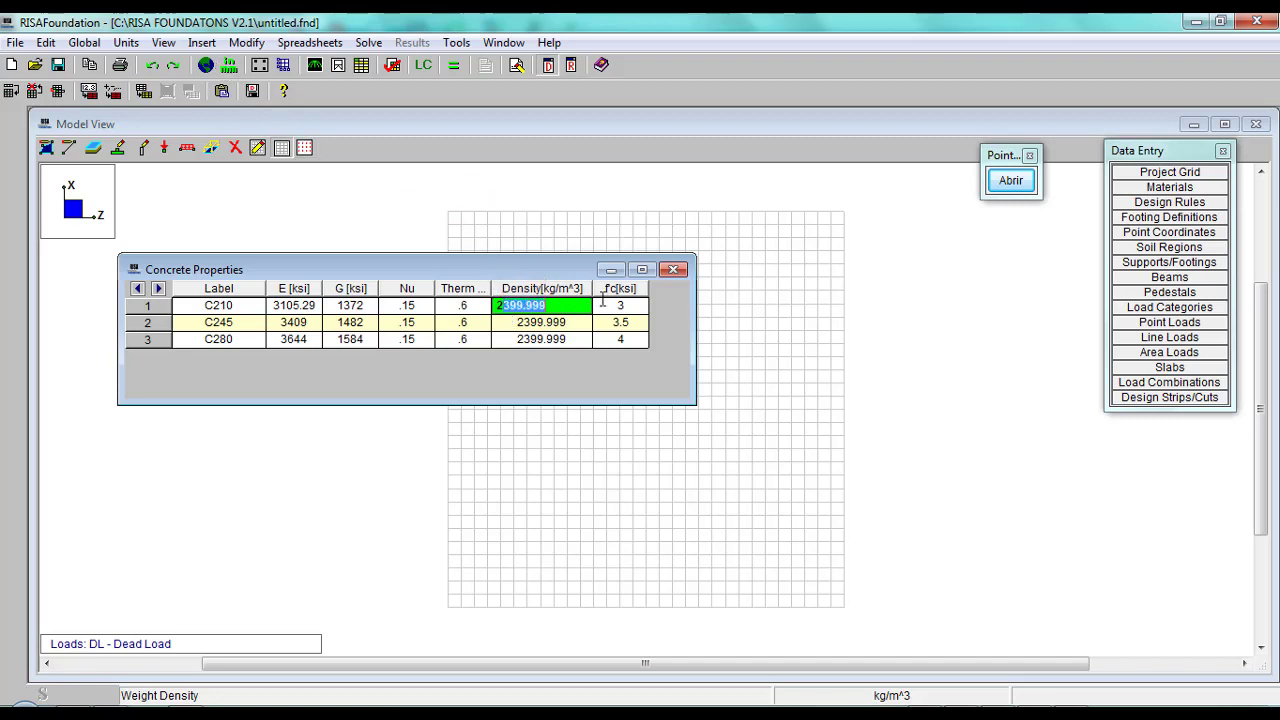
pyautogui.write('400')
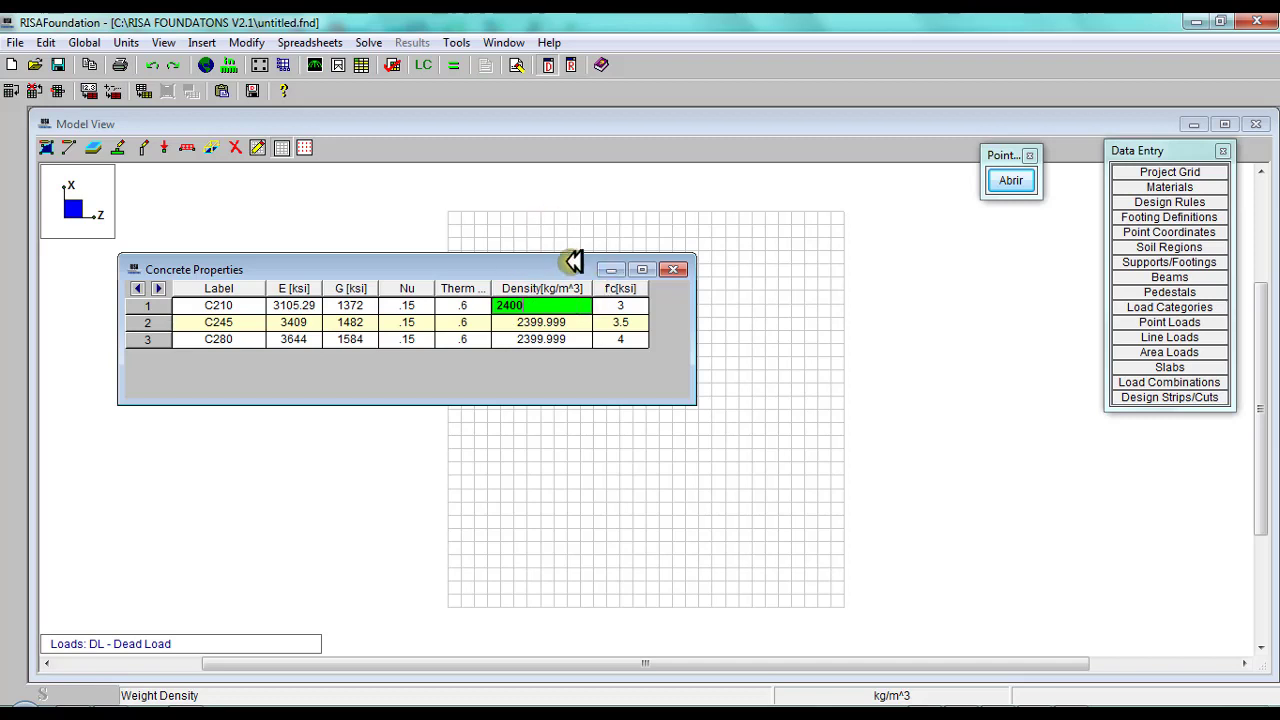
pyautogui.click(620, 306)
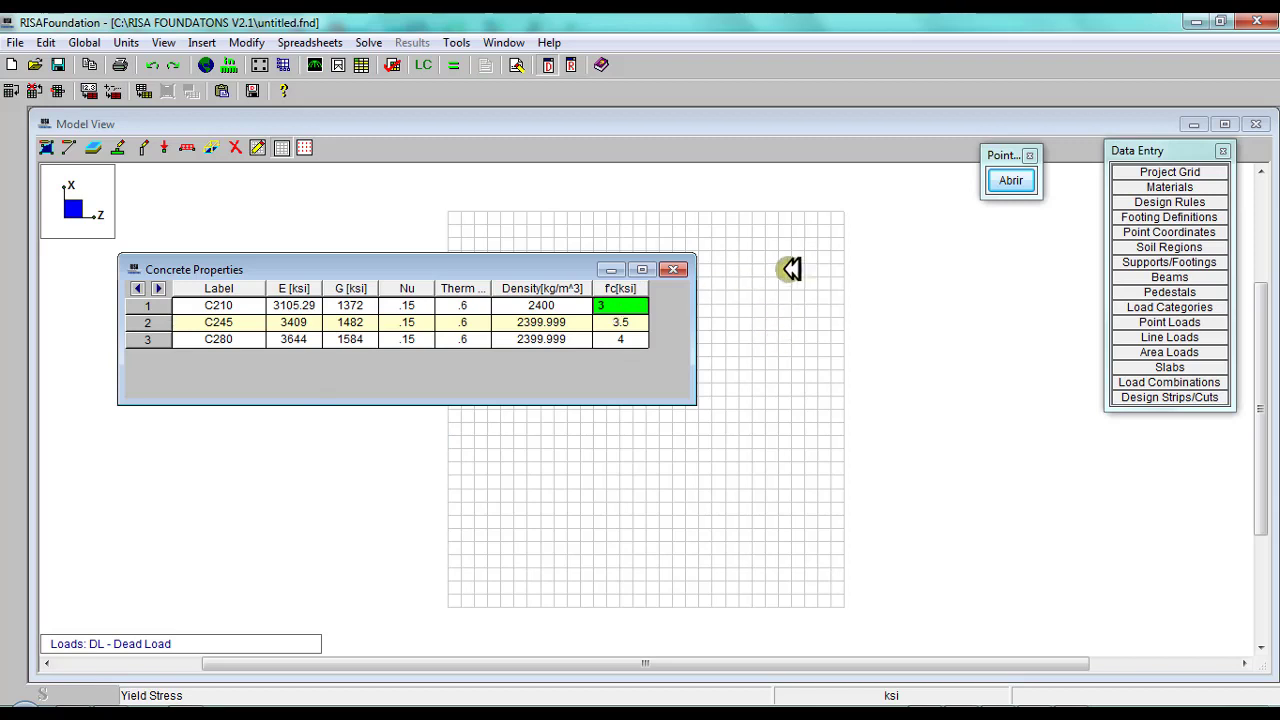
# Handwrite "3x70" bracketed to a boxed "210" in green beside the concrete table with the screen annotation tool, and close the annotation.
pyautogui.click(1008, 181)
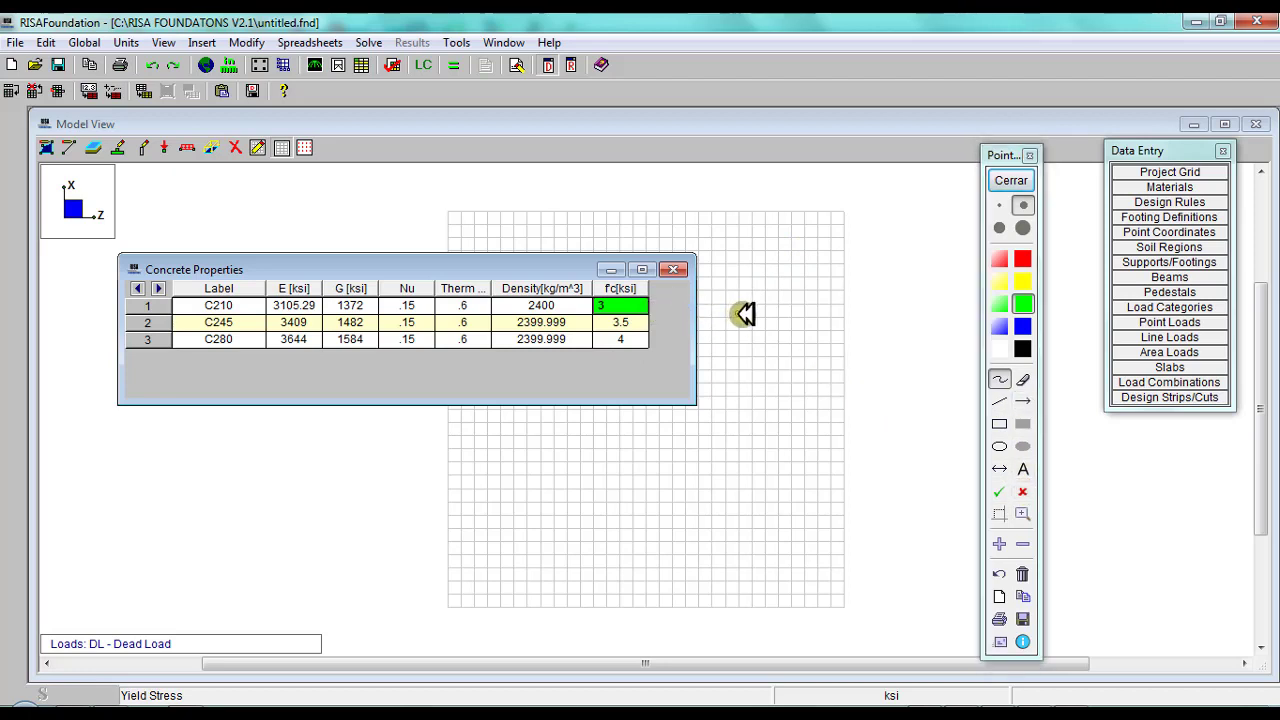
pyautogui.moveTo(737, 312)
pyautogui.mouseDown()
pyautogui.moveTo(772, 309)
pyautogui.moveTo(763, 358)
pyautogui.moveTo(753, 351)
pyautogui.moveTo(790, 357)
pyautogui.mouseUp()
pyautogui.moveTo(812, 306)
pyautogui.mouseDown()
pyautogui.moveTo(826, 305)
pyautogui.moveTo(830, 350)
pyautogui.mouseUp()
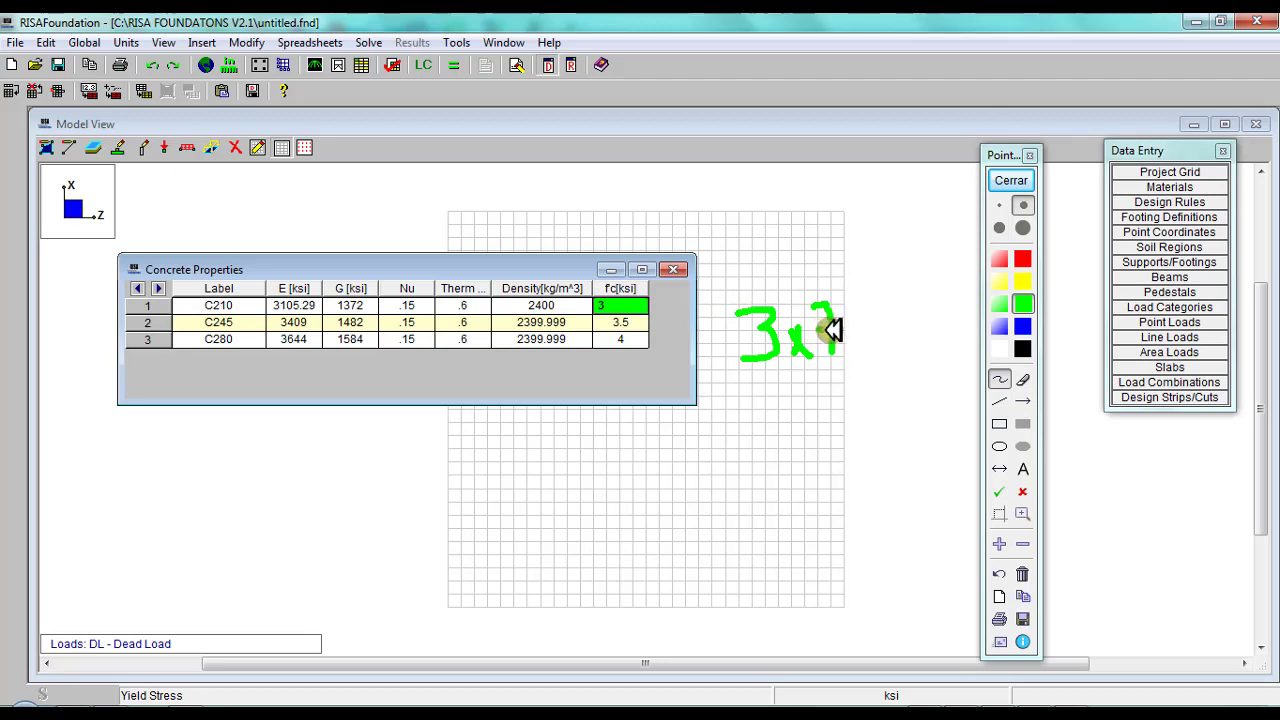
pyautogui.moveTo(860, 303)
pyautogui.mouseDown()
pyautogui.moveTo(848, 340)
pyautogui.moveTo(862, 305)
pyautogui.mouseUp()
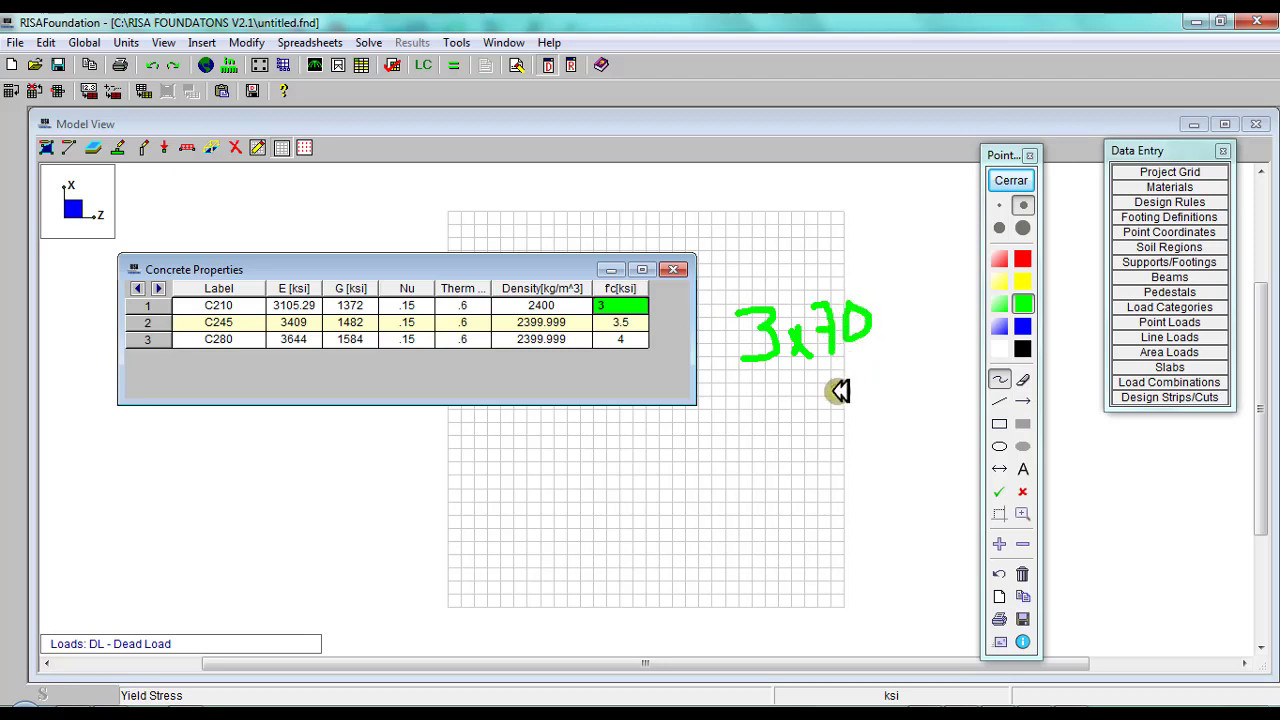
pyautogui.moveTo(738, 376)
pyautogui.mouseDown()
pyautogui.moveTo(748, 388)
pyautogui.moveTo(893, 366)
pyautogui.mouseUp()
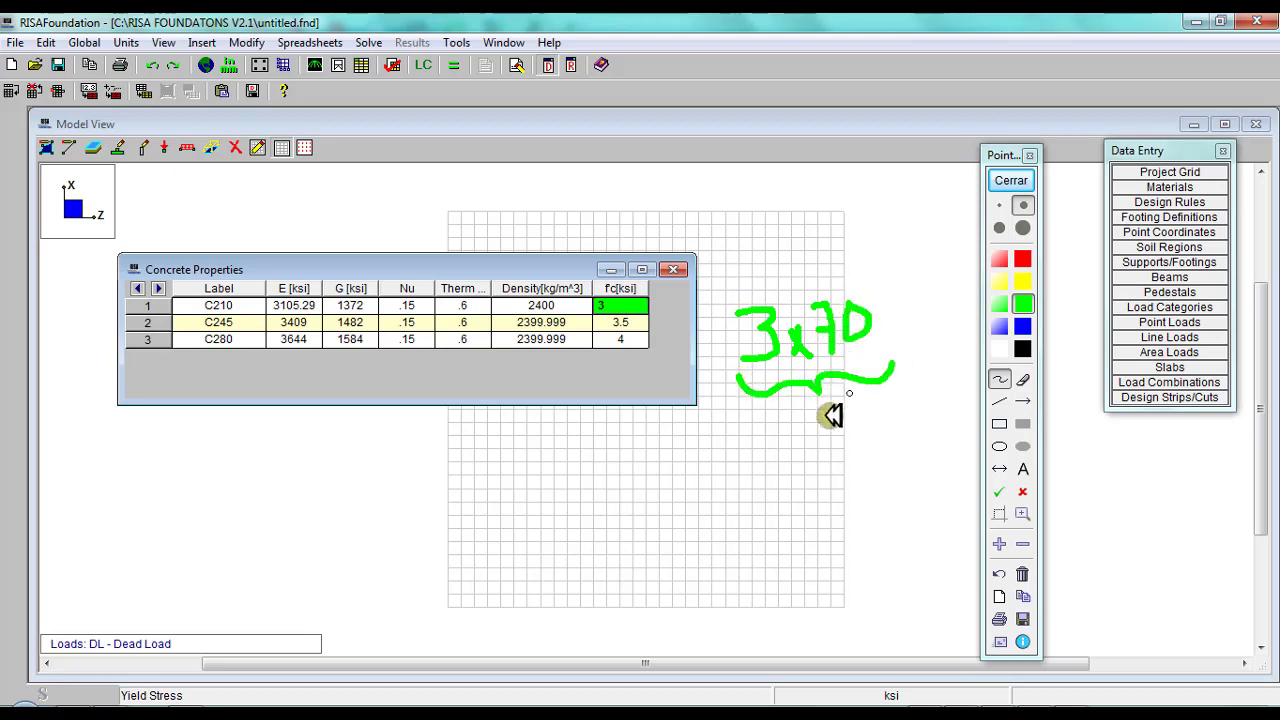
pyautogui.moveTo(795, 425)
pyautogui.mouseDown()
pyautogui.moveTo(826, 418)
pyautogui.moveTo(835, 460)
pyautogui.moveTo(871, 429)
pyautogui.moveTo(863, 409)
pyautogui.moveTo(857, 443)
pyautogui.mouseUp()
pyautogui.moveTo(900, 372)
pyautogui.mouseDown()
pyautogui.moveTo(810, 489)
pyautogui.moveTo(760, 451)
pyautogui.moveTo(752, 392)
pyautogui.mouseUp()
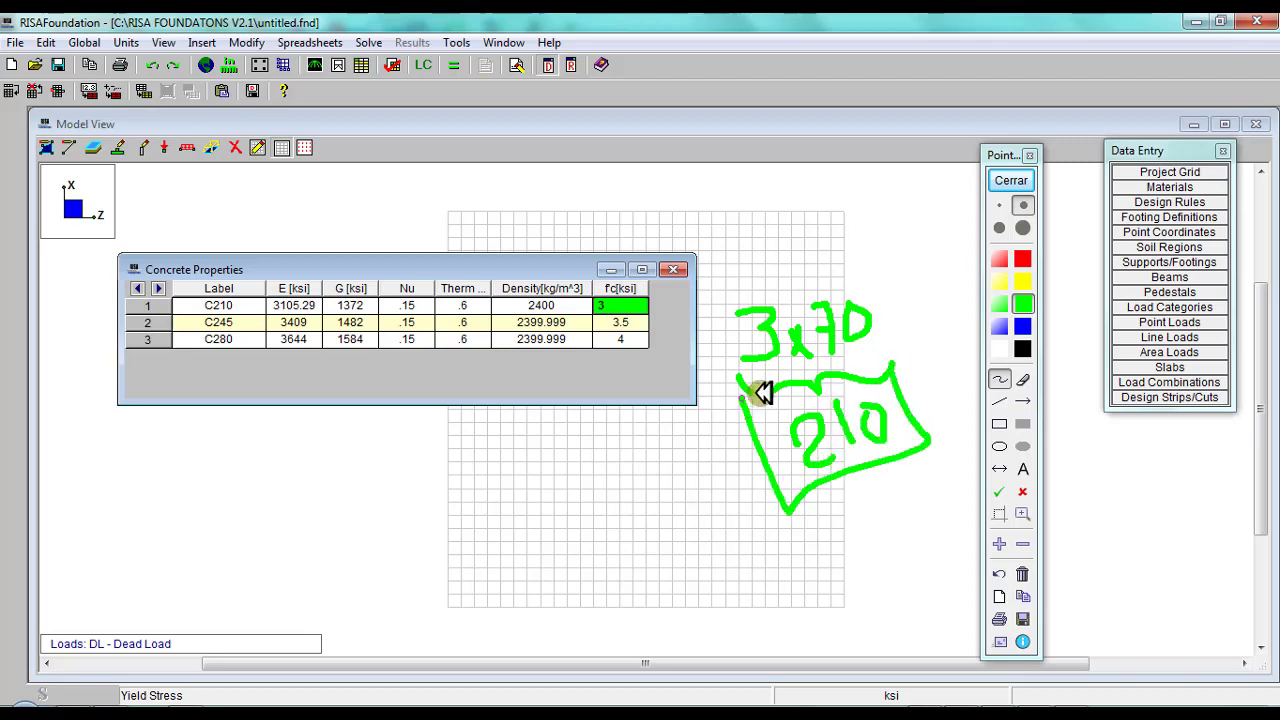
pyautogui.click(1005, 183)
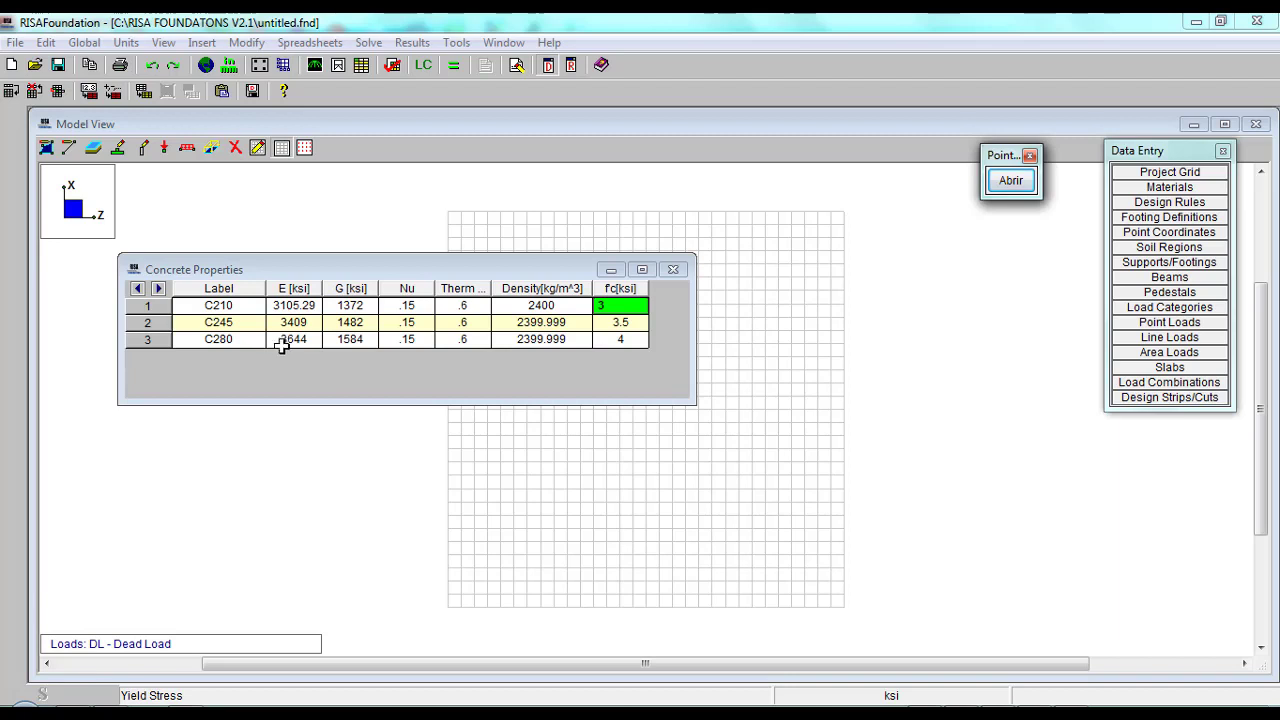
# Check the C245 and C280 labels and the elastic moduli of C245 and C210, and close the Concrete Properties table.
pyautogui.click(239, 327)
pyautogui.click(222, 341)
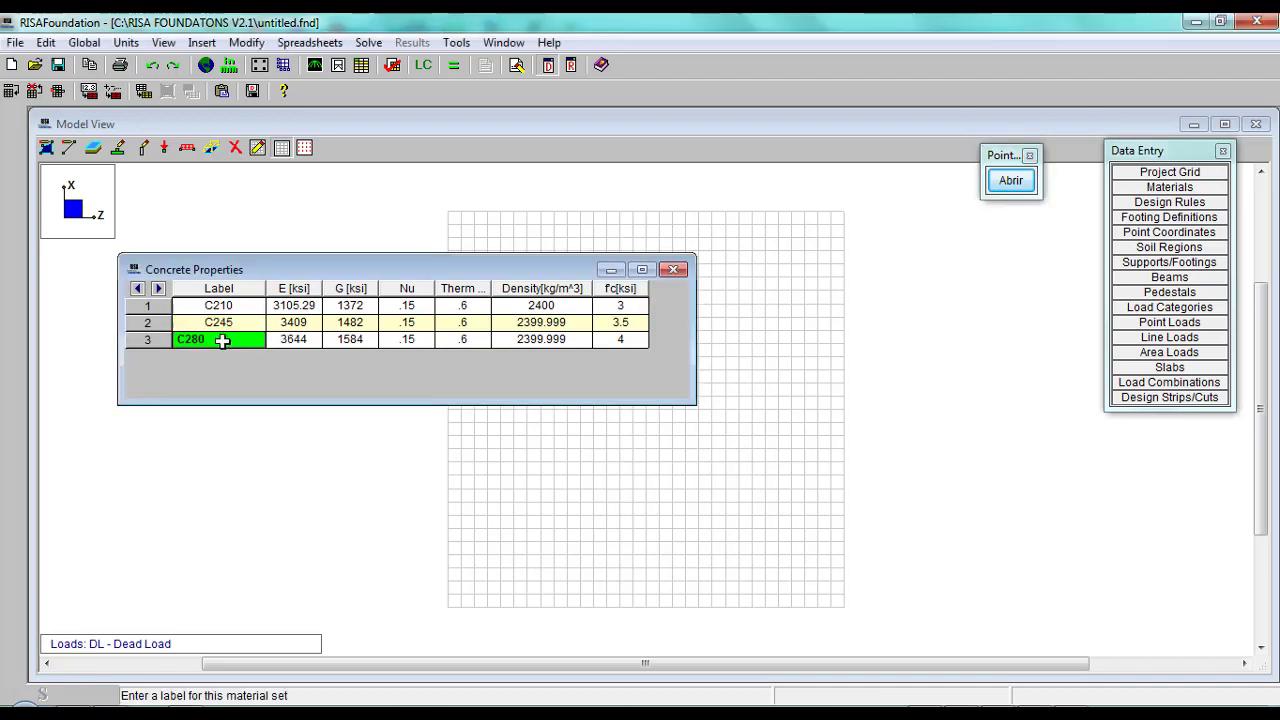
pyautogui.click(285, 325)
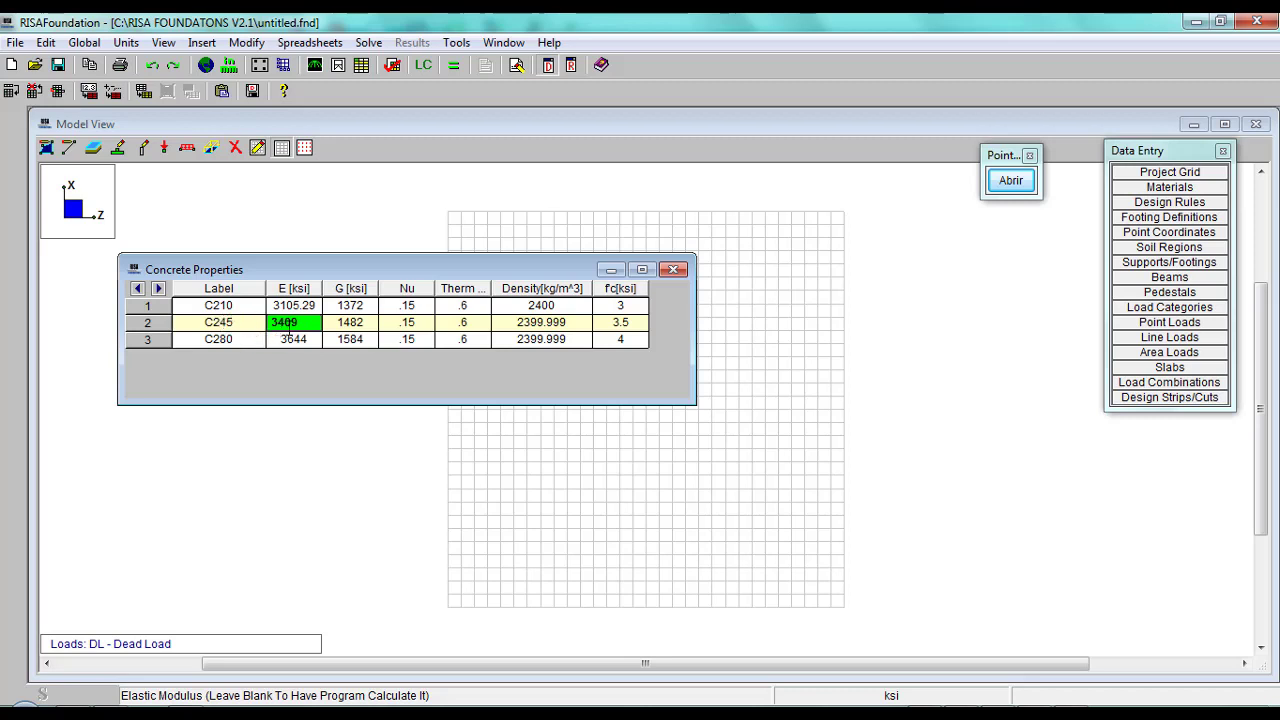
pyautogui.click(306, 306)
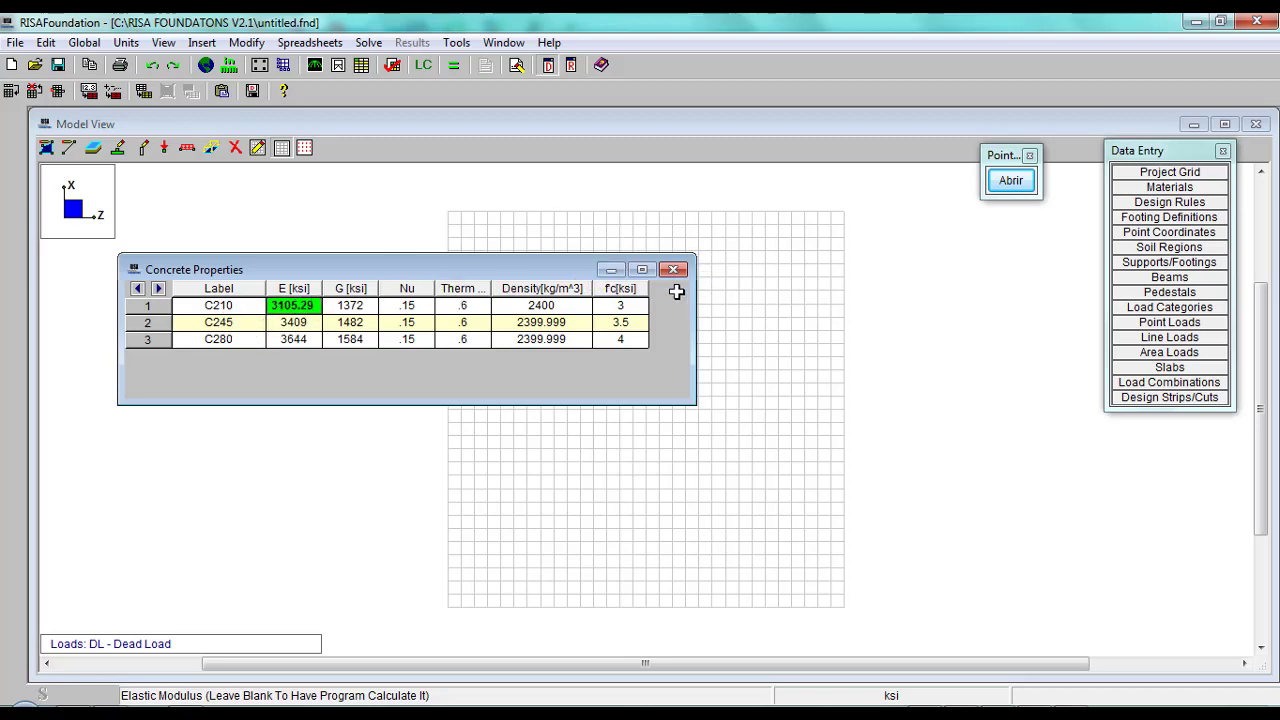
pyautogui.click(676, 270)
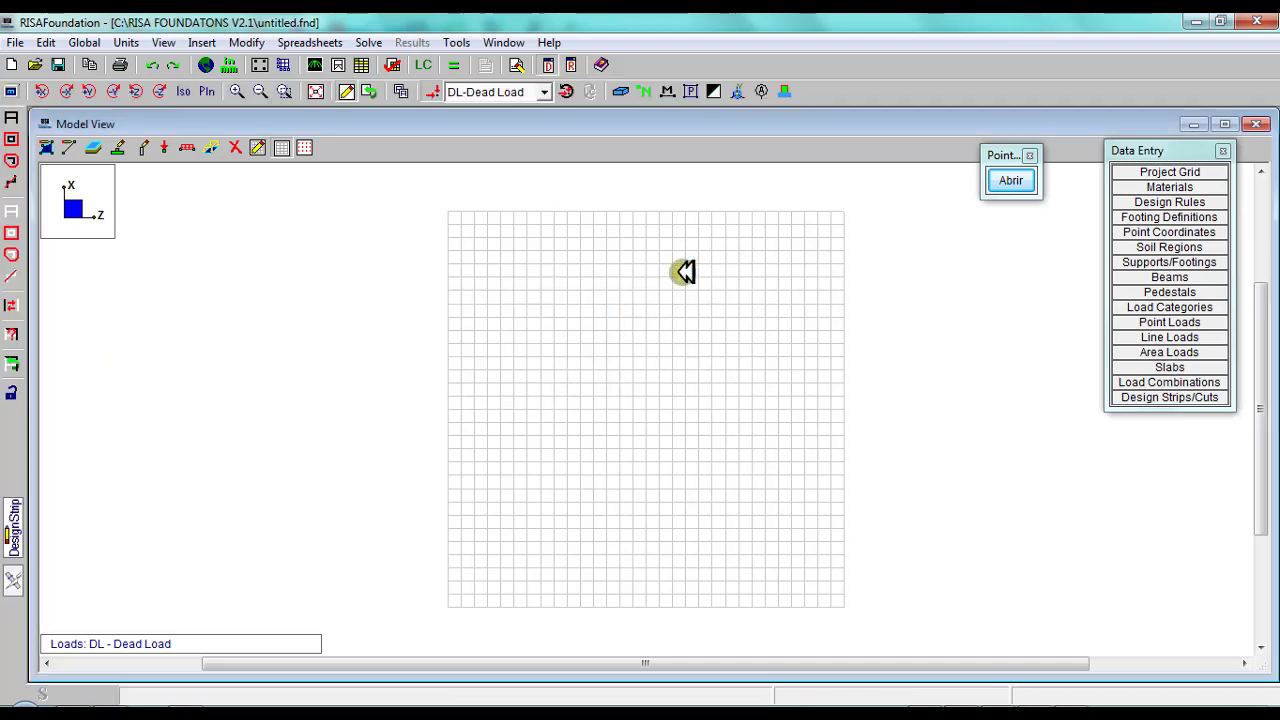
# Open the Design Rules, widen the window, and review the General, Beam, Slab, Footing and Pedestal parameters.
pyautogui.click(1180, 203)
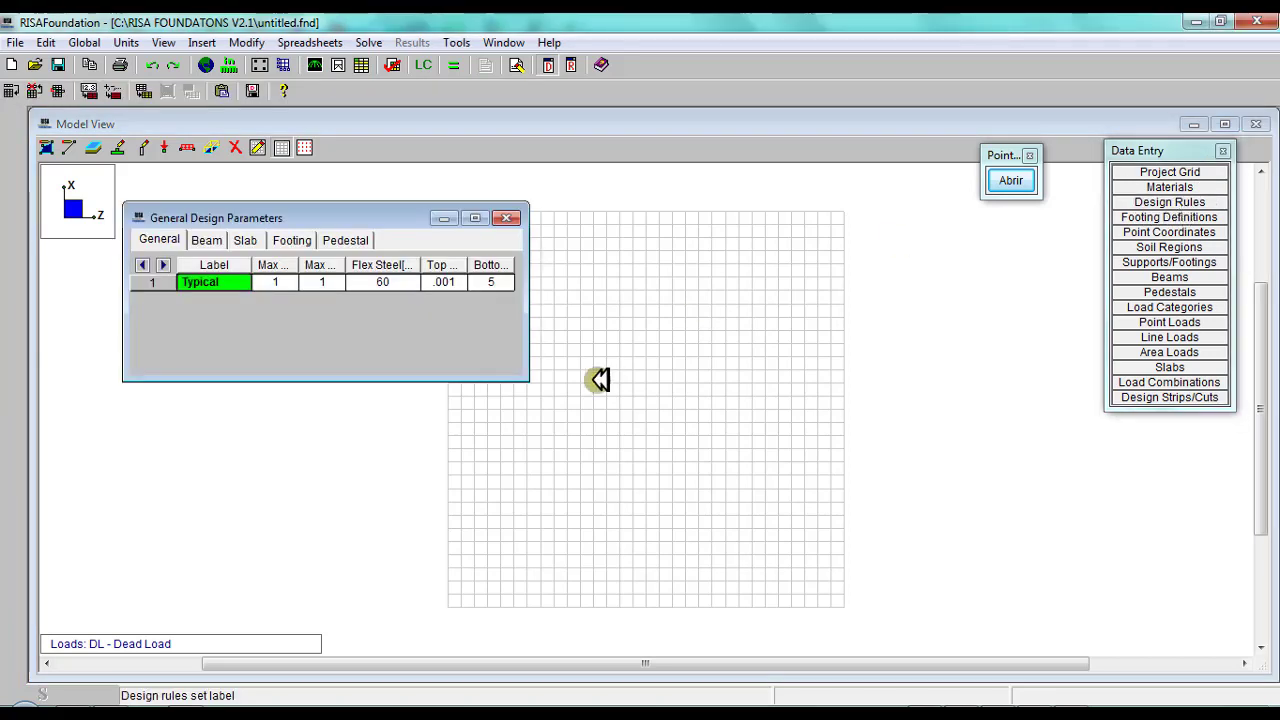
pyautogui.moveTo(525, 289); pyautogui.dragTo(847, 267)
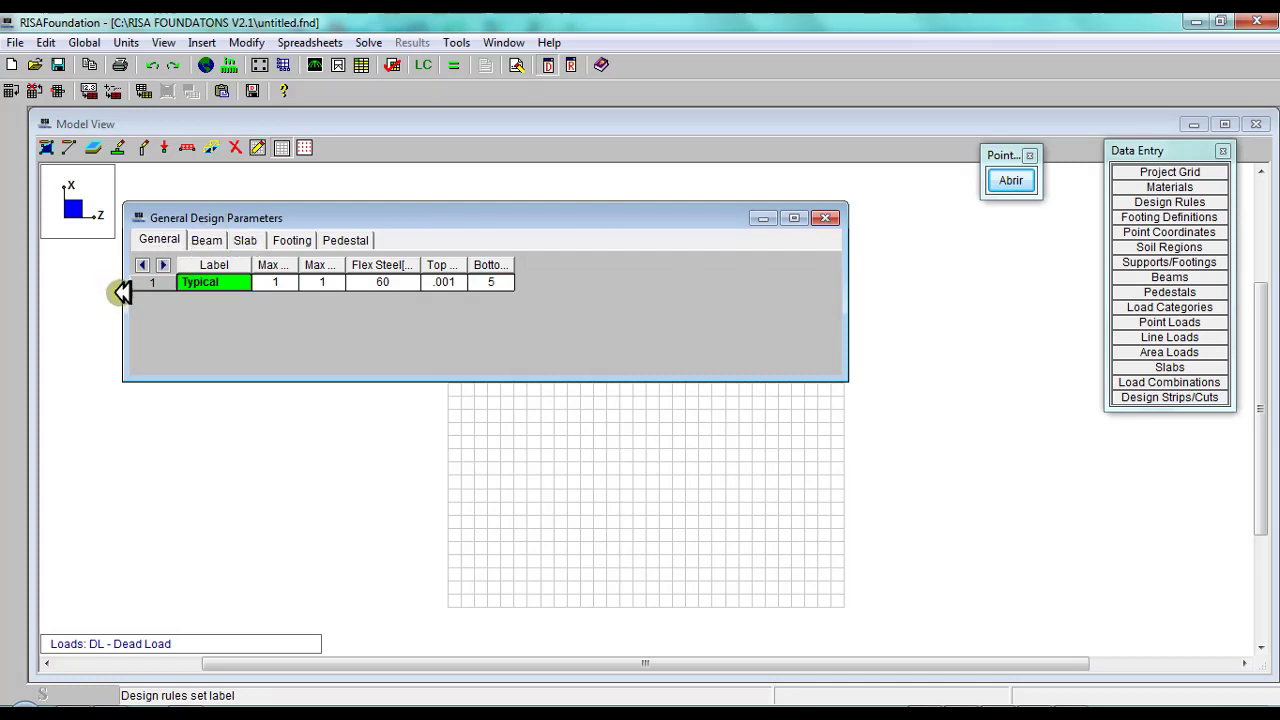
pyautogui.click(204, 241)
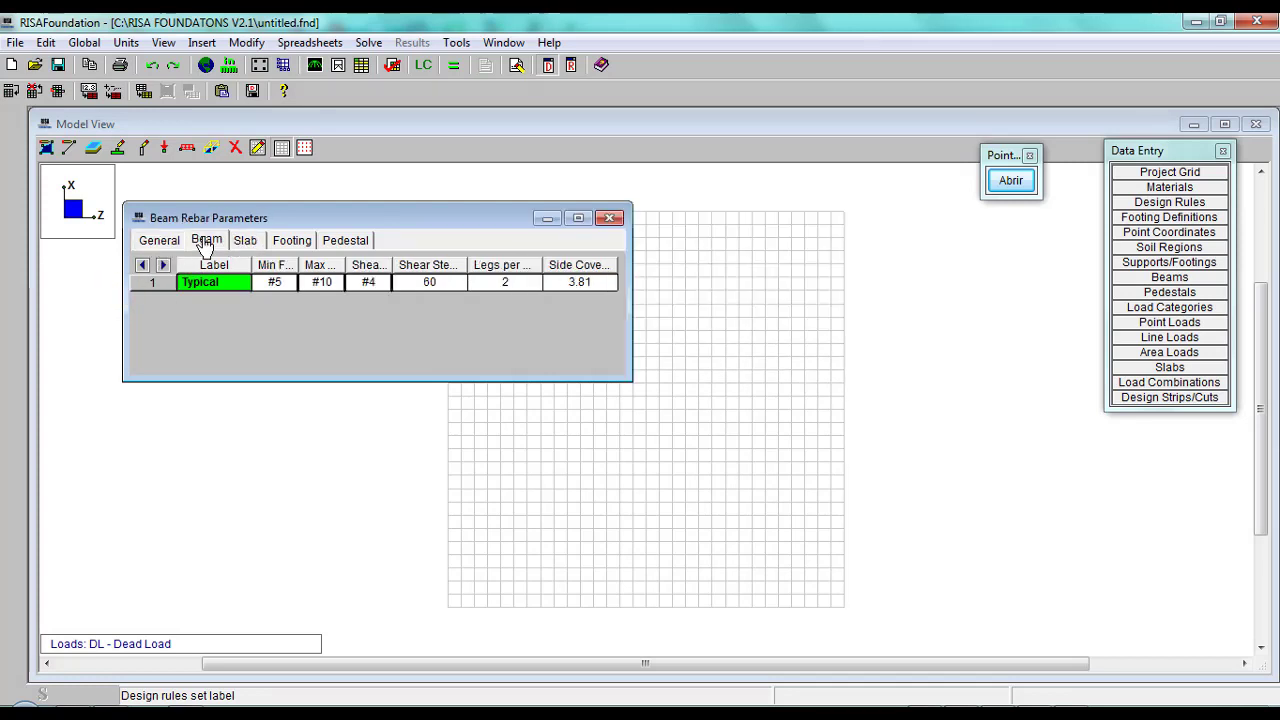
pyautogui.click(242, 241)
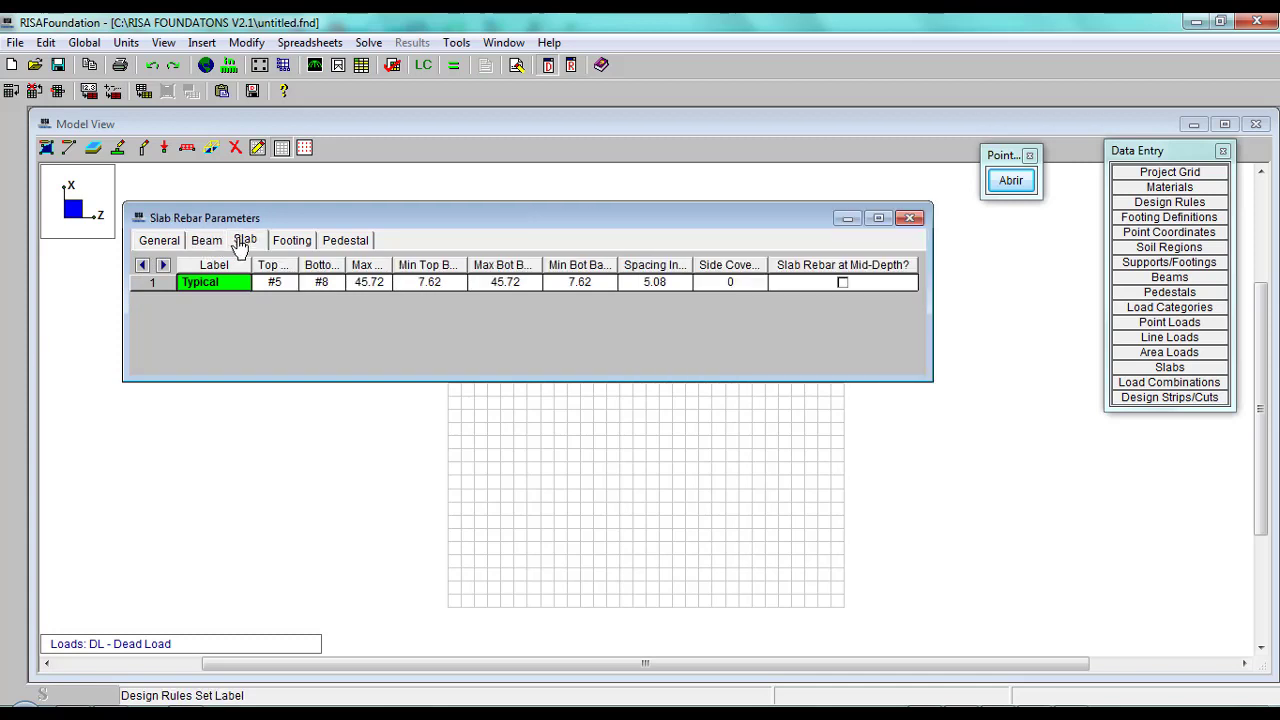
pyautogui.click(280, 242)
pyautogui.click(252, 242)
pyautogui.click(293, 242)
pyautogui.click(345, 241)
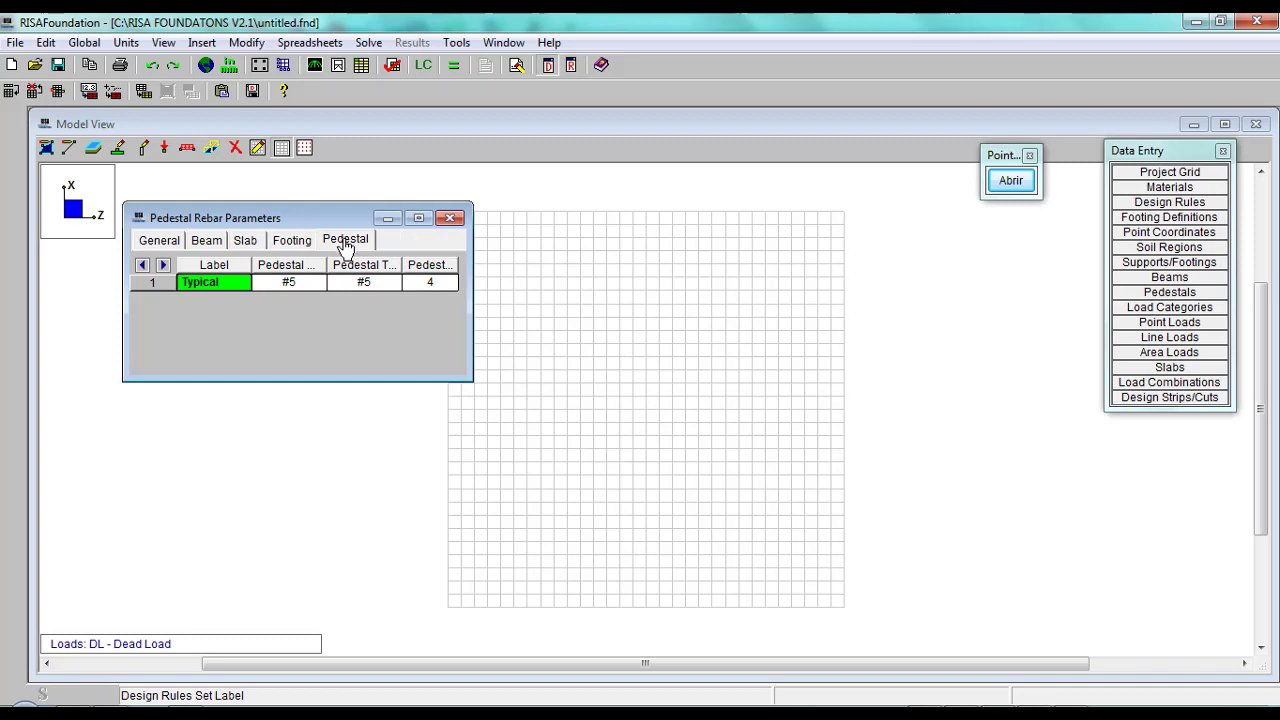
# Widen the maximum bending and shear check columns in the General design parameters, and examine both limits for the Typical rule.
pyautogui.click(160, 242)
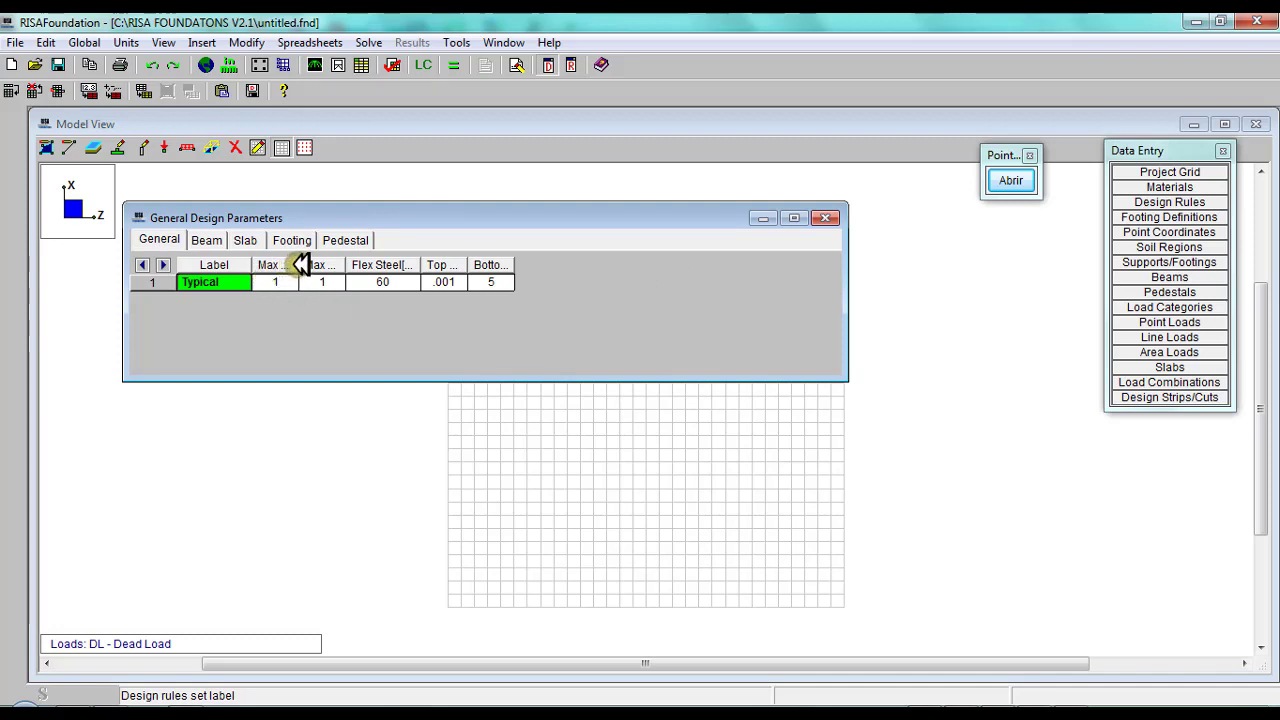
pyautogui.moveTo(297, 264); pyautogui.dragTo(466, 257)
pyautogui.click(323, 281)
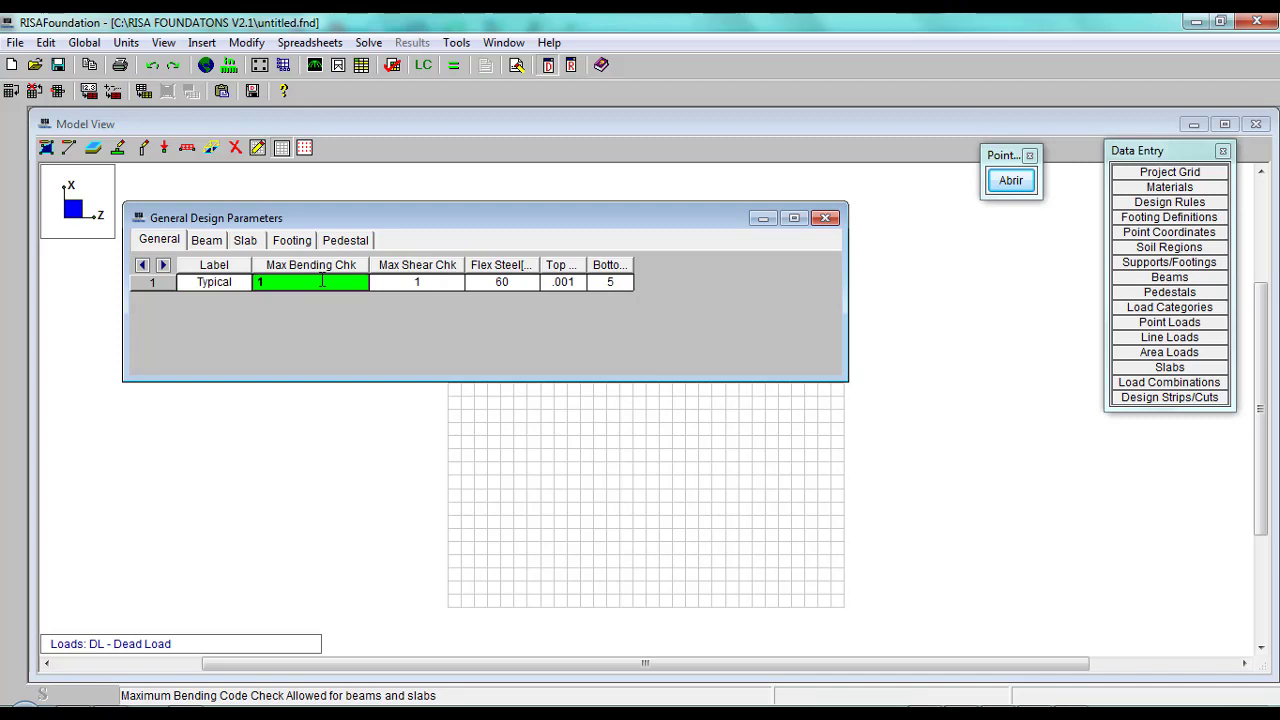
pyautogui.click(420, 278)
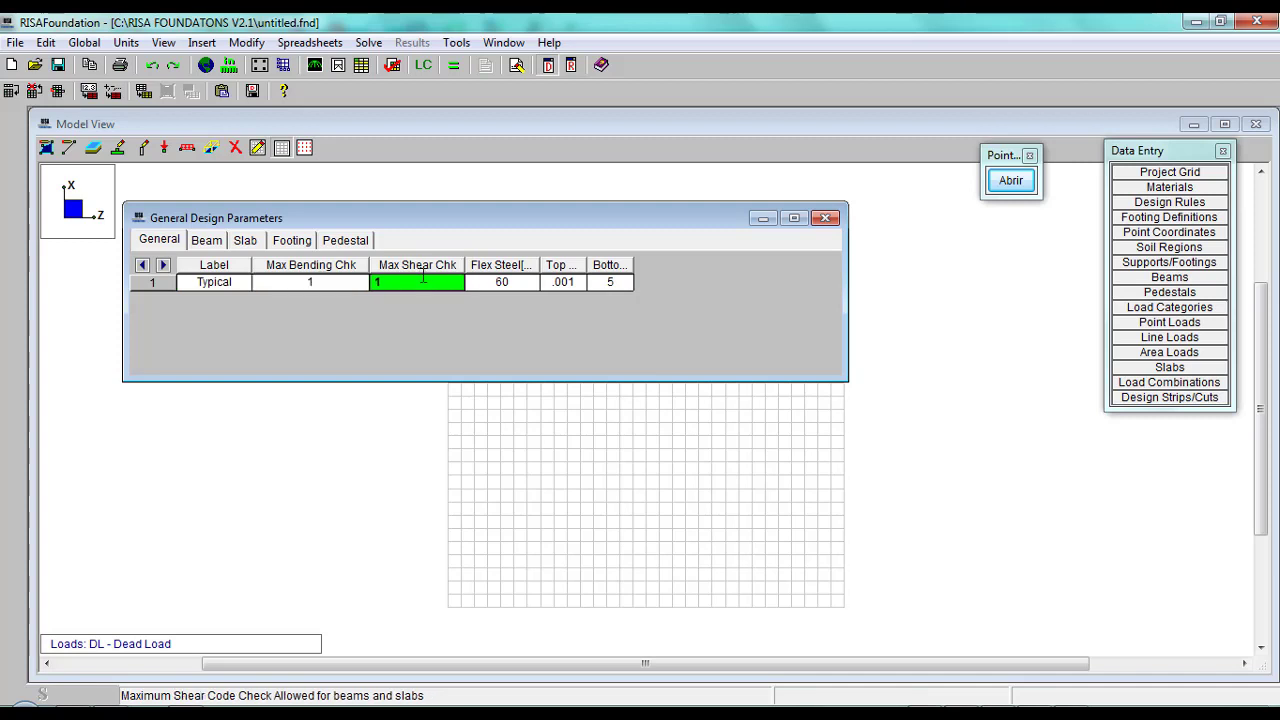
pyautogui.click(340, 284)
pyautogui.click(427, 279)
pyautogui.click(320, 282)
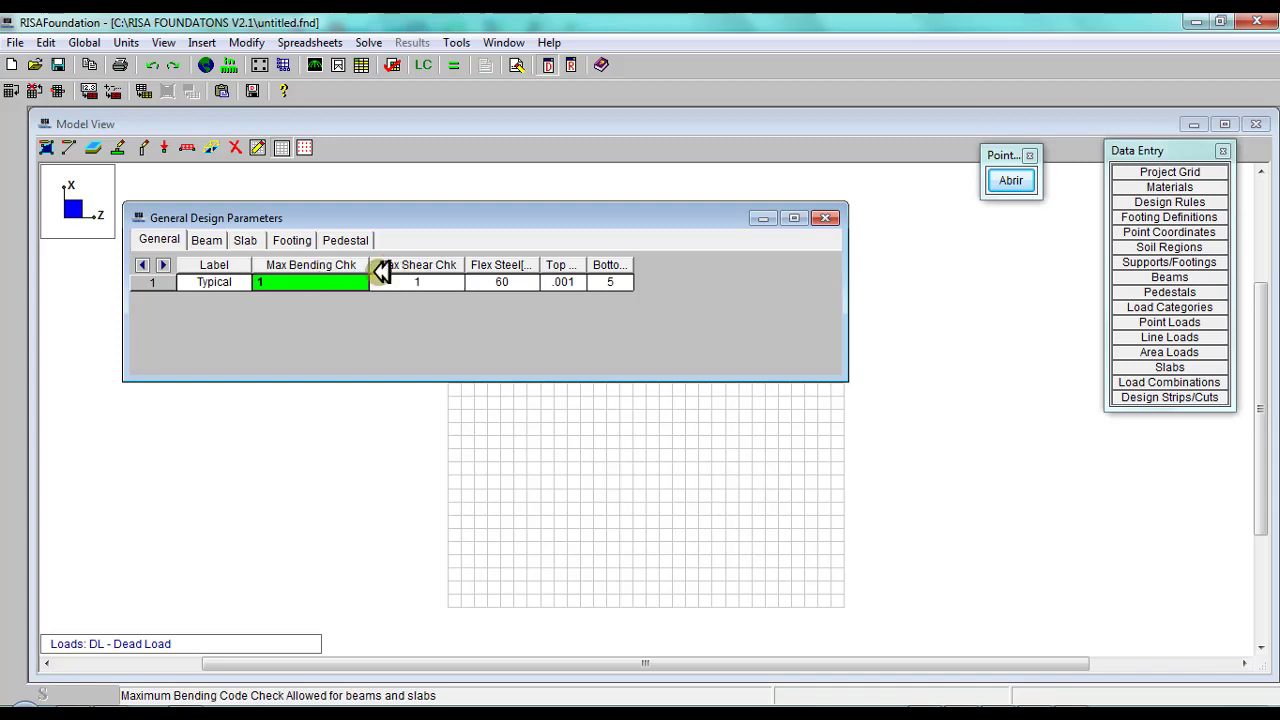
pyautogui.click(430, 280)
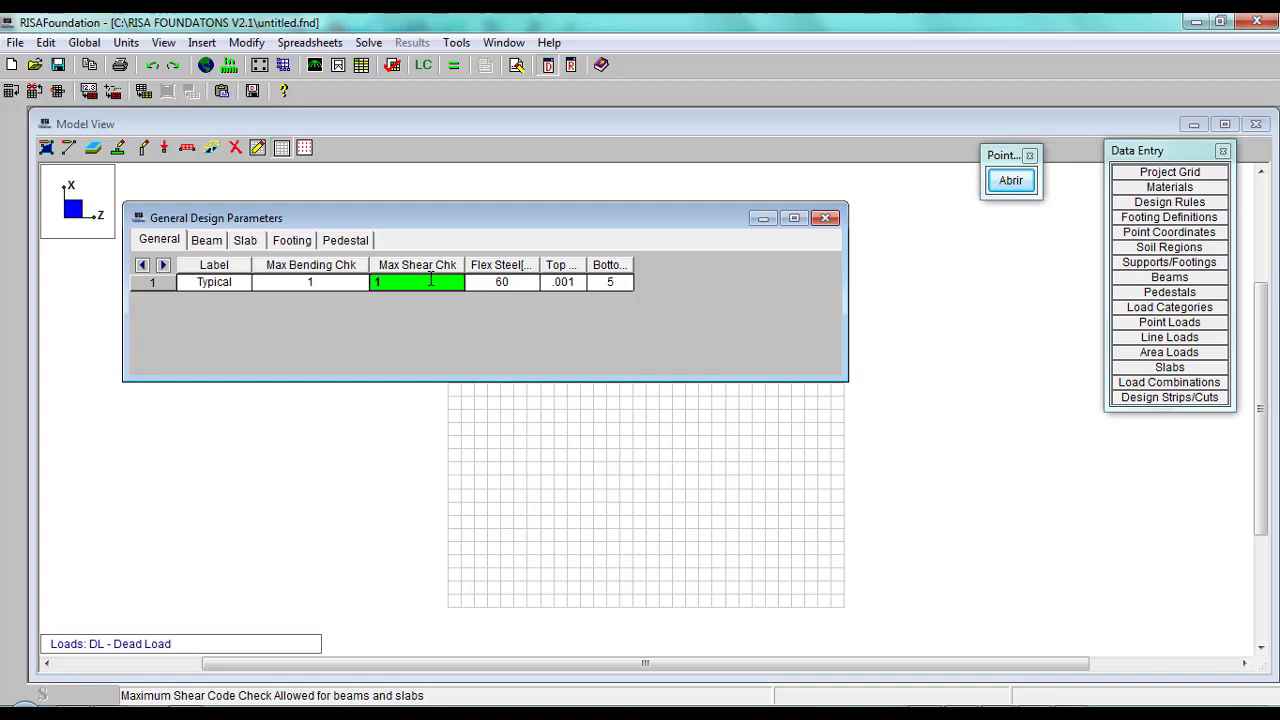
pyautogui.click(316, 284)
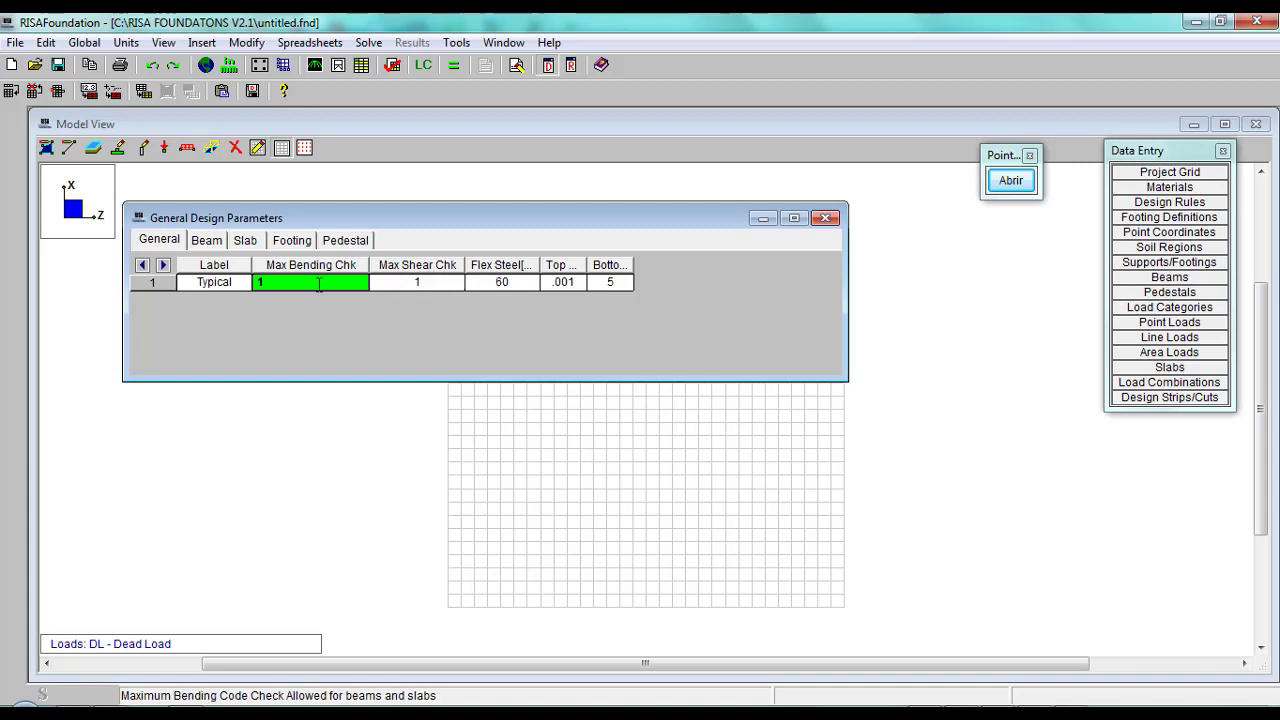
pyautogui.click(429, 280)
# Widen the Flex Steel column, handwrite "60x70" in green below the table with the screen annotation tool, and close the annotation.
pyautogui.moveTo(543, 260); pyautogui.dragTo(630, 258)
pyautogui.click(550, 285)
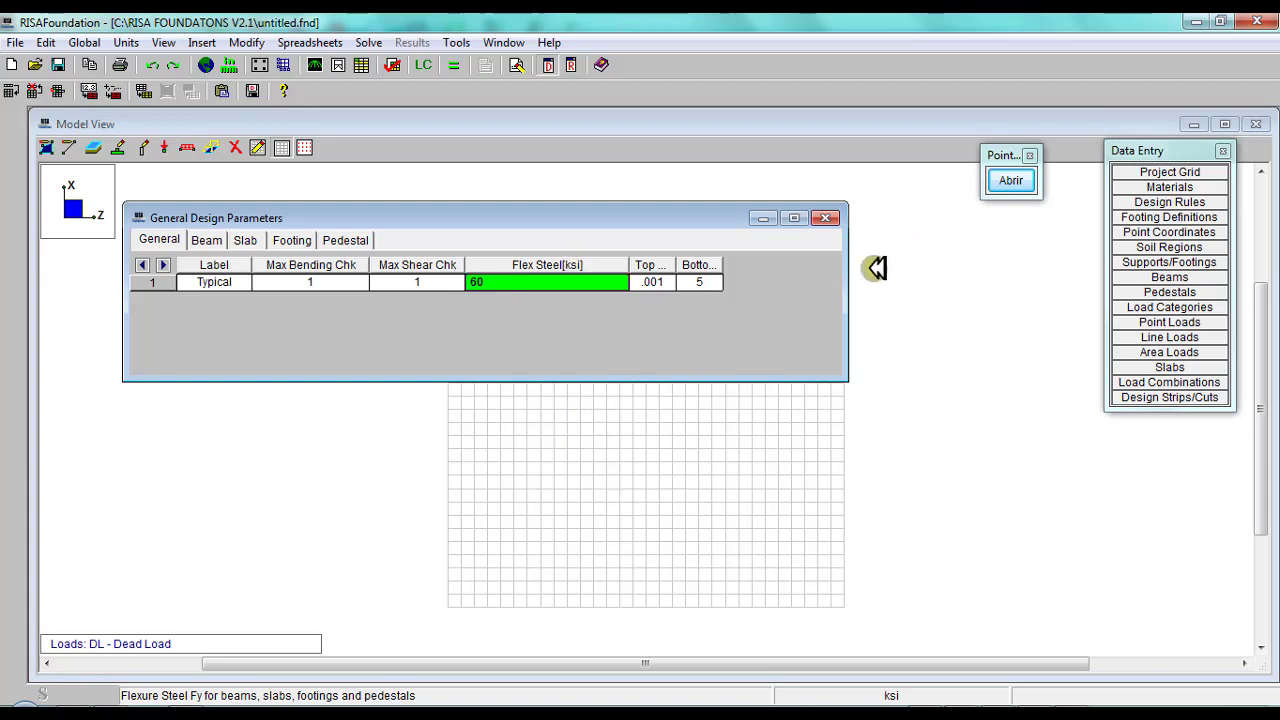
pyautogui.click(1009, 181)
pyautogui.moveTo(566, 420)
pyautogui.mouseDown()
pyautogui.moveTo(539, 449)
pyautogui.moveTo(581, 498)
pyautogui.moveTo(537, 478)
pyautogui.mouseUp()
pyautogui.moveTo(614, 443)
pyautogui.mouseDown()
pyautogui.moveTo(638, 497)
pyautogui.moveTo(622, 447)
pyautogui.mouseUp()
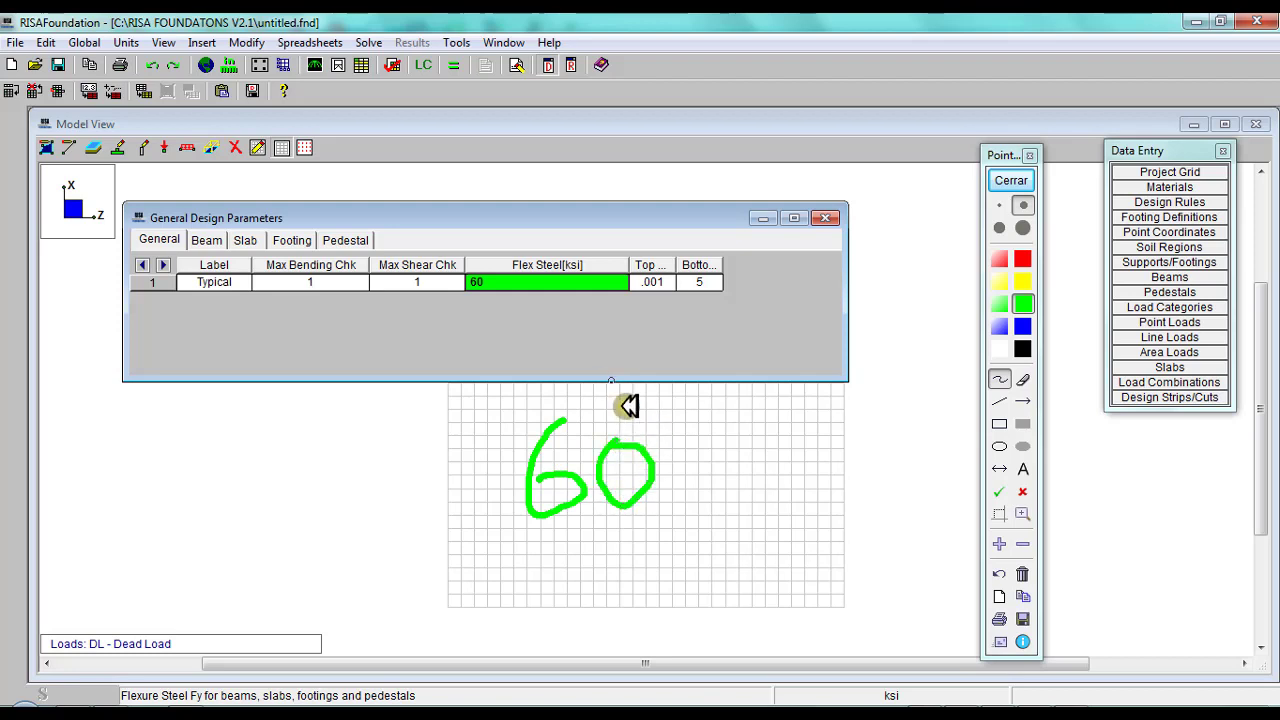
pyautogui.moveTo(703, 471)
pyautogui.mouseDown()
pyautogui.moveTo(680, 510)
pyautogui.moveTo(712, 514)
pyautogui.mouseUp()
pyautogui.moveTo(720, 422)
pyautogui.mouseDown()
pyautogui.moveTo(789, 491)
pyautogui.moveTo(786, 506)
pyautogui.mouseUp()
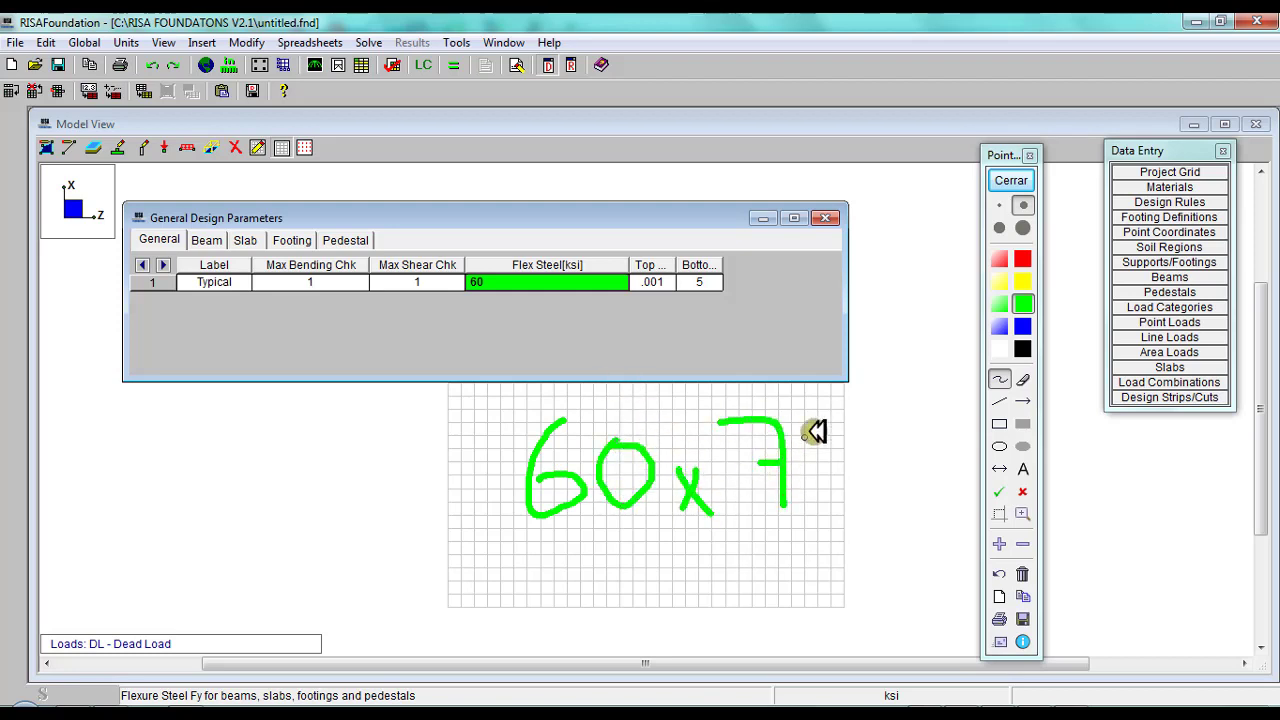
pyautogui.moveTo(812, 429)
pyautogui.mouseDown()
pyautogui.moveTo(848, 445)
pyautogui.moveTo(820, 423)
pyautogui.mouseUp()
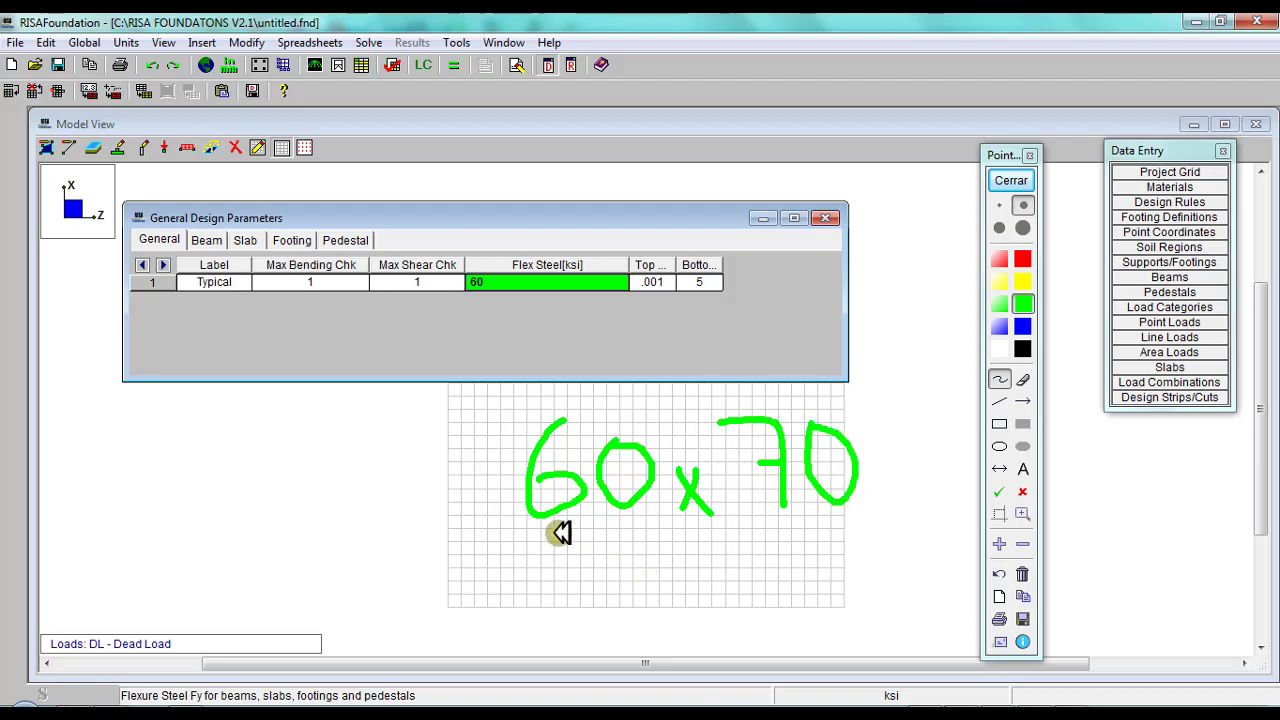
pyautogui.moveTo(520, 537)
pyautogui.mouseDown()
pyautogui.moveTo(579, 556)
pyautogui.moveTo(831, 533)
pyautogui.mouseUp()
pyautogui.moveTo(678, 592)
pyautogui.mouseDown()
pyautogui.moveTo(722, 632)
pyautogui.moveTo(760, 613)
pyautogui.moveTo(766, 626)
pyautogui.moveTo(786, 614)
pyautogui.moveTo(780, 595)
pyautogui.moveTo(807, 582)
pyautogui.moveTo(831, 598)
pyautogui.moveTo(828, 538)
pyautogui.moveTo(894, 597)
pyautogui.moveTo(737, 657)
pyautogui.moveTo(660, 650)
pyautogui.moveTo(640, 610)
pyautogui.moveTo(760, 556)
pyautogui.mouseUp()
pyautogui.click(1010, 180)
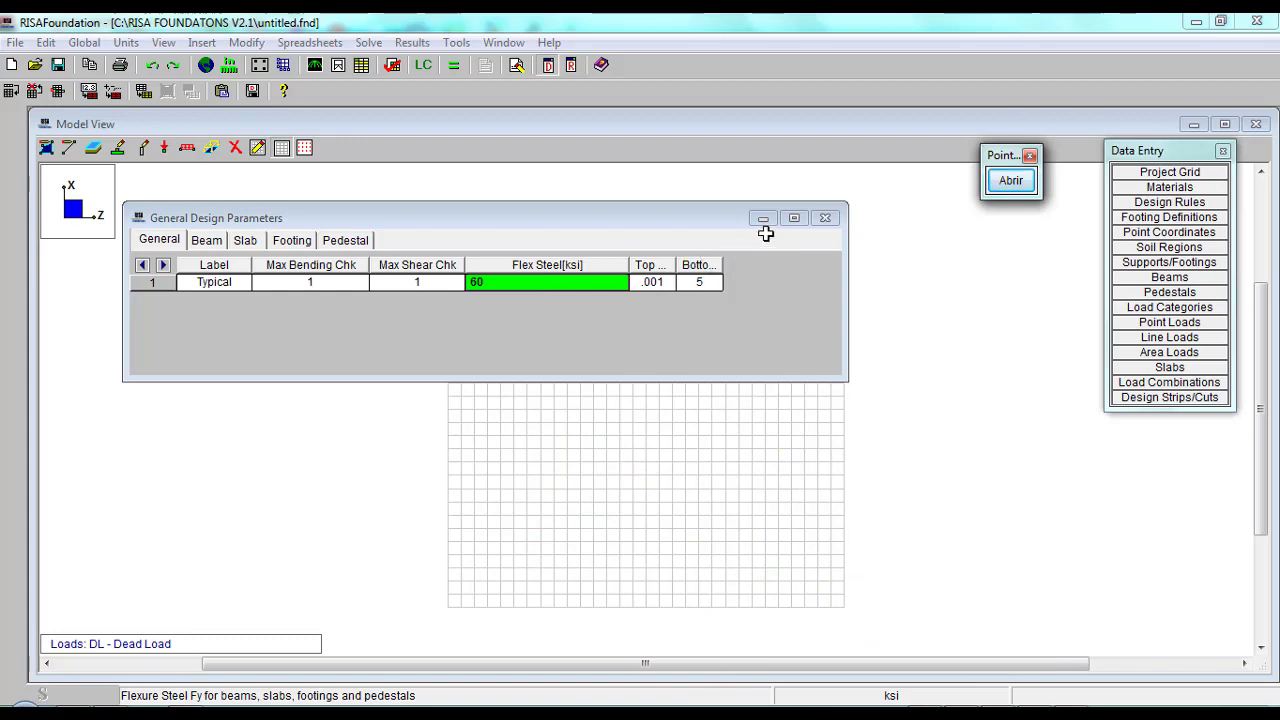
# Widen the design parameters window and the Top Cover and Bottom Cover columns, and examine both cover values.
pyautogui.moveTo(678, 264); pyautogui.dragTo(742, 264)
pyautogui.moveTo(846, 287); pyautogui.dragTo(938, 276)
pyautogui.click(781, 265)
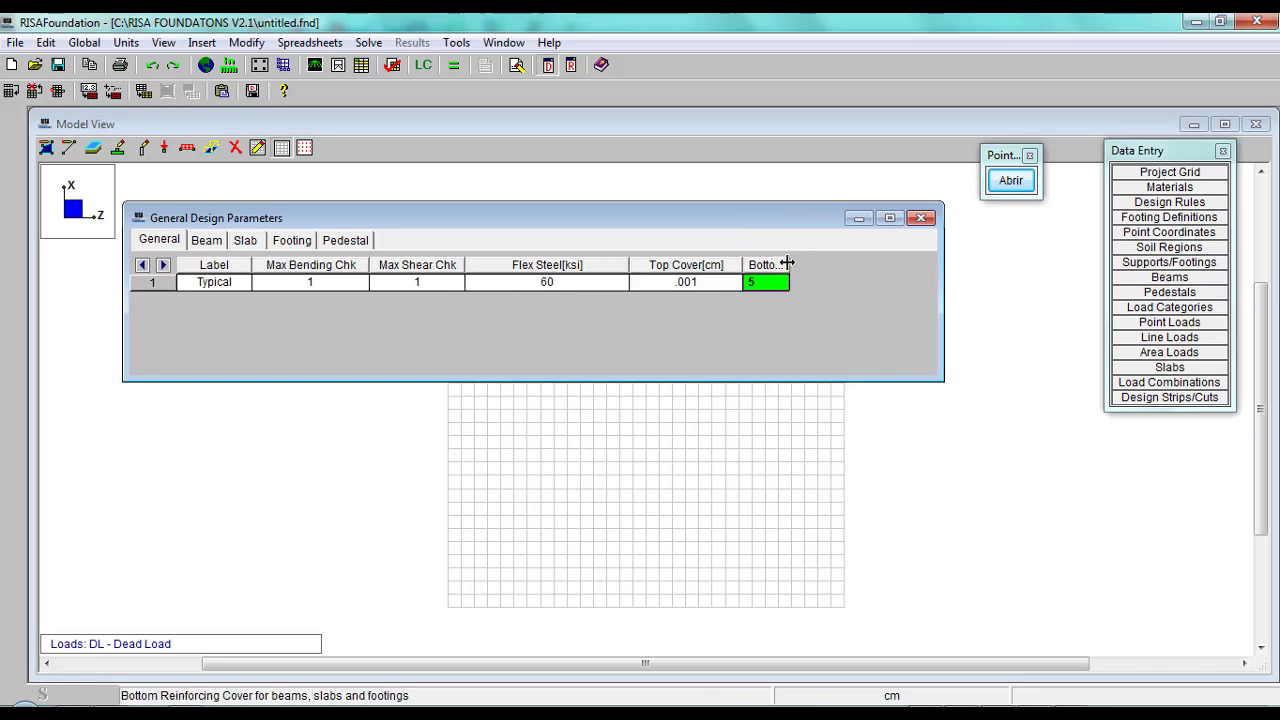
pyautogui.moveTo(788, 262); pyautogui.dragTo(845, 262)
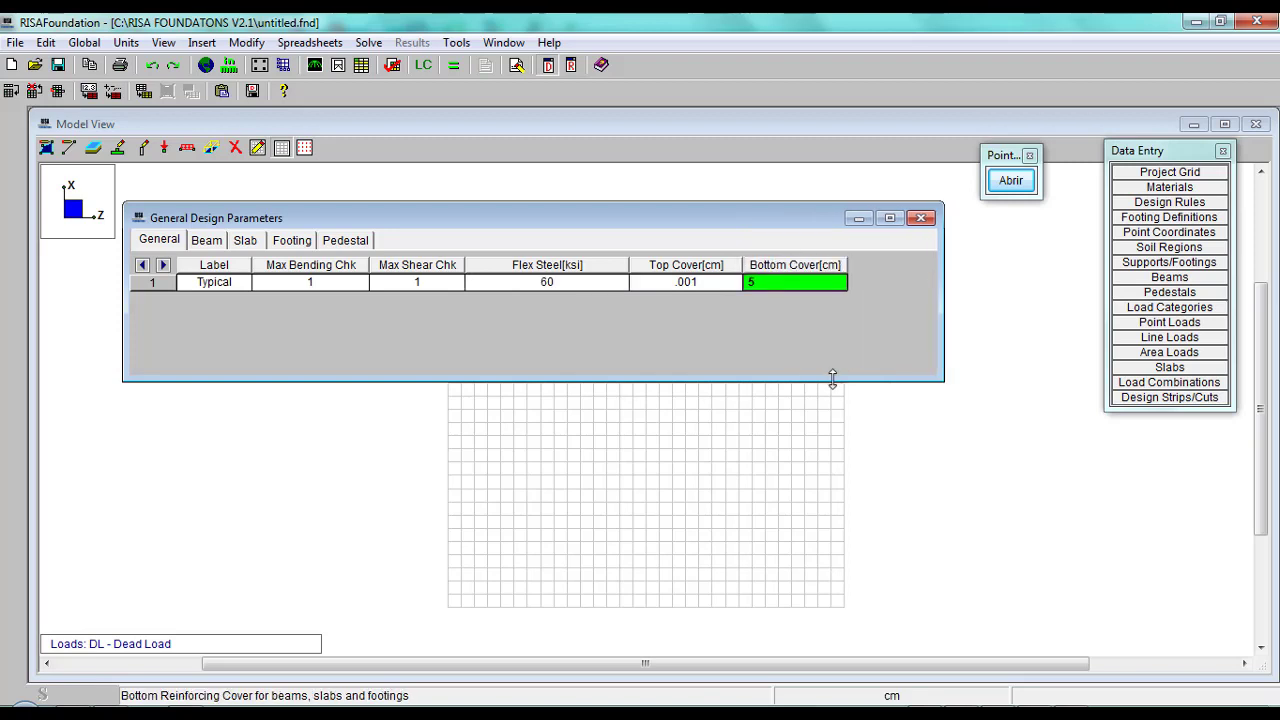
pyautogui.click(702, 283)
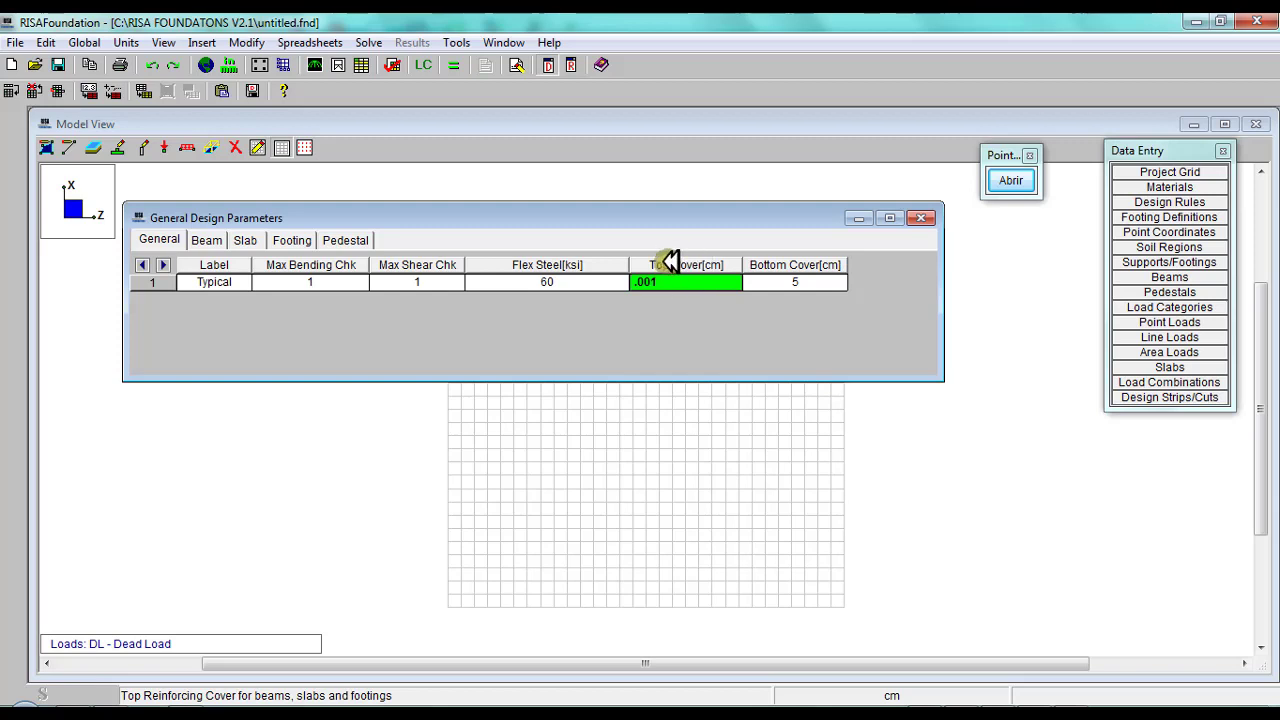
pyautogui.click(812, 281)
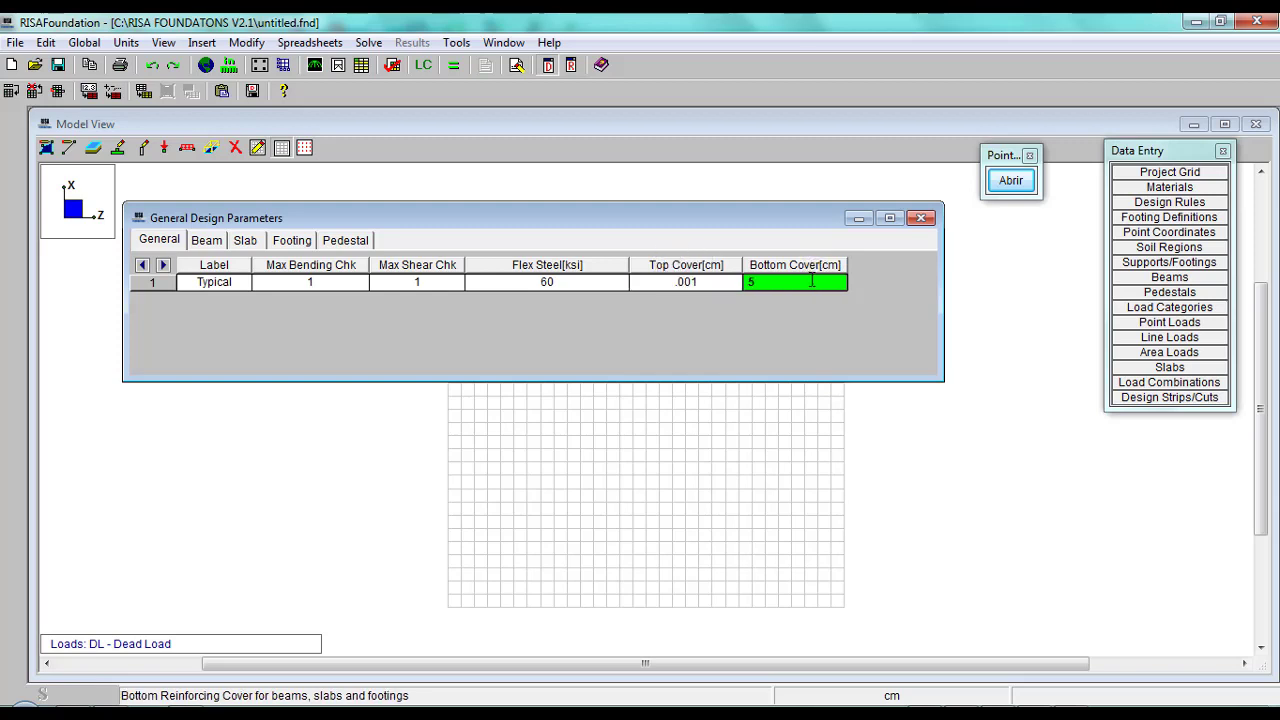
pyautogui.click(712, 284)
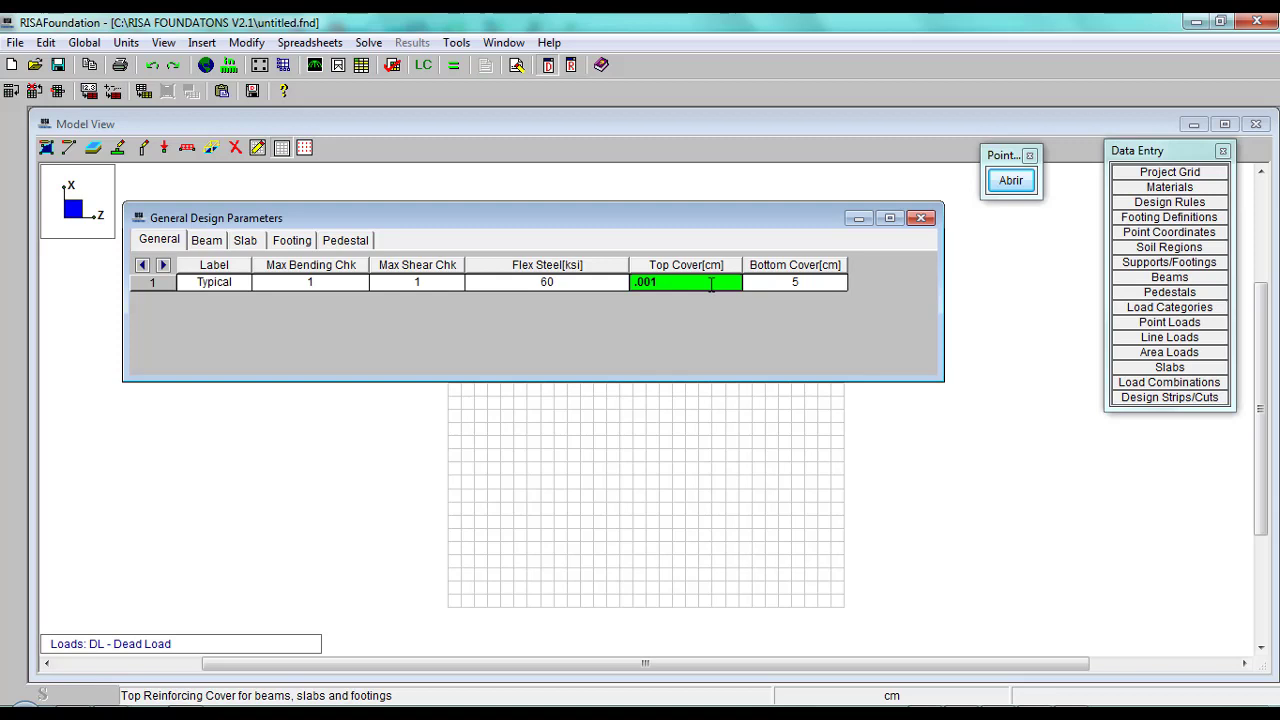
pyautogui.click(828, 282)
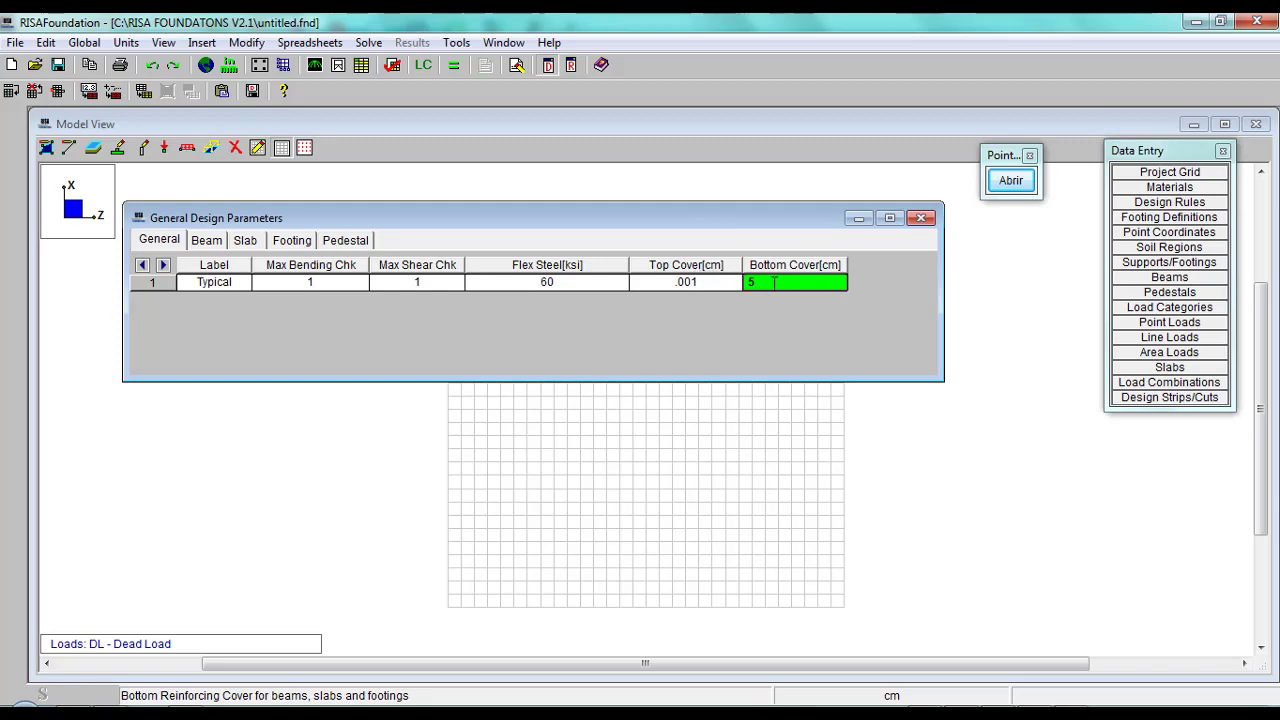
# Widen the Beam rebar parameters and set the minimum flexural bar to #4 and the maximum flexural bar to #8.
pyautogui.click(207, 241)
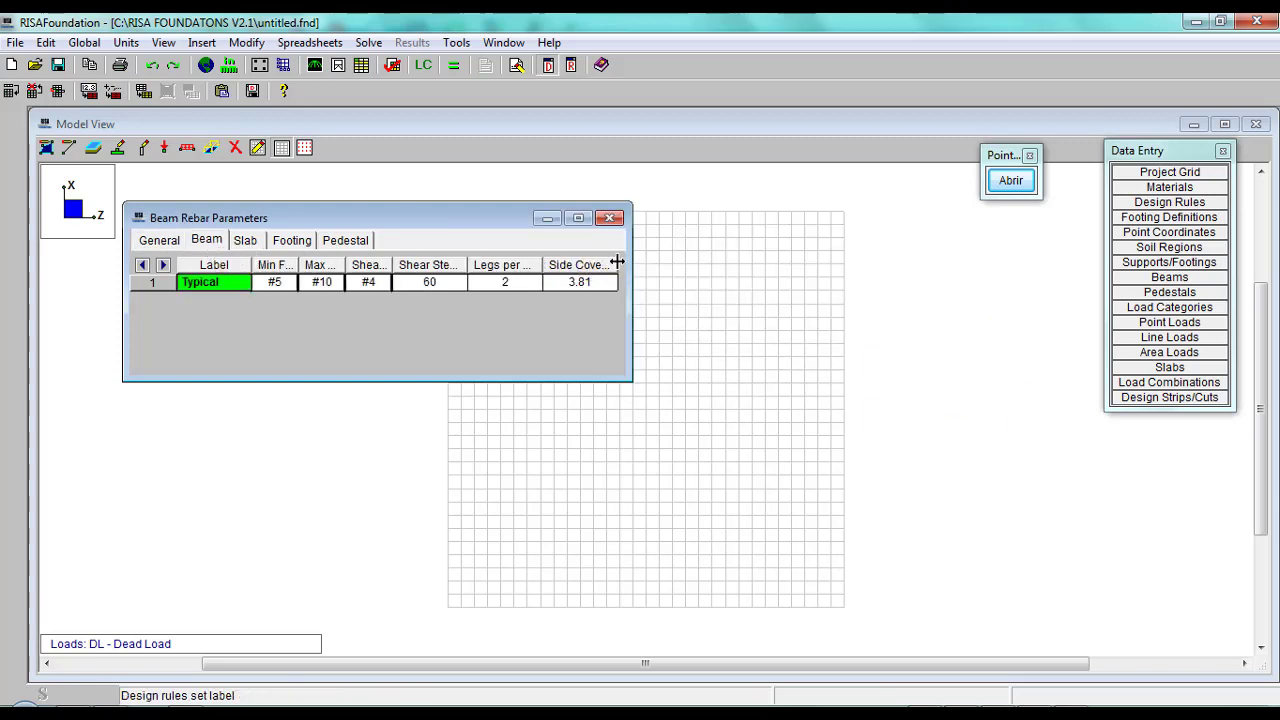
pyautogui.moveTo(627, 256); pyautogui.dragTo(780, 252)
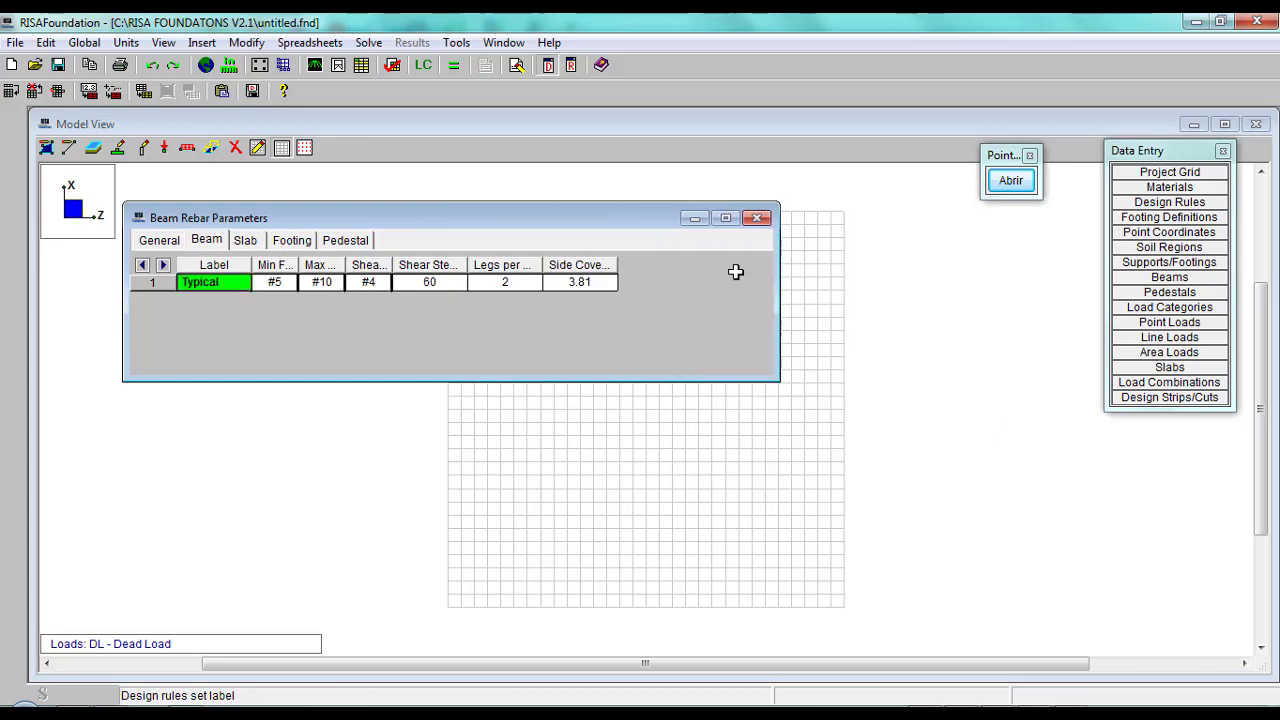
pyautogui.moveTo(300, 268); pyautogui.dragTo(432, 264)
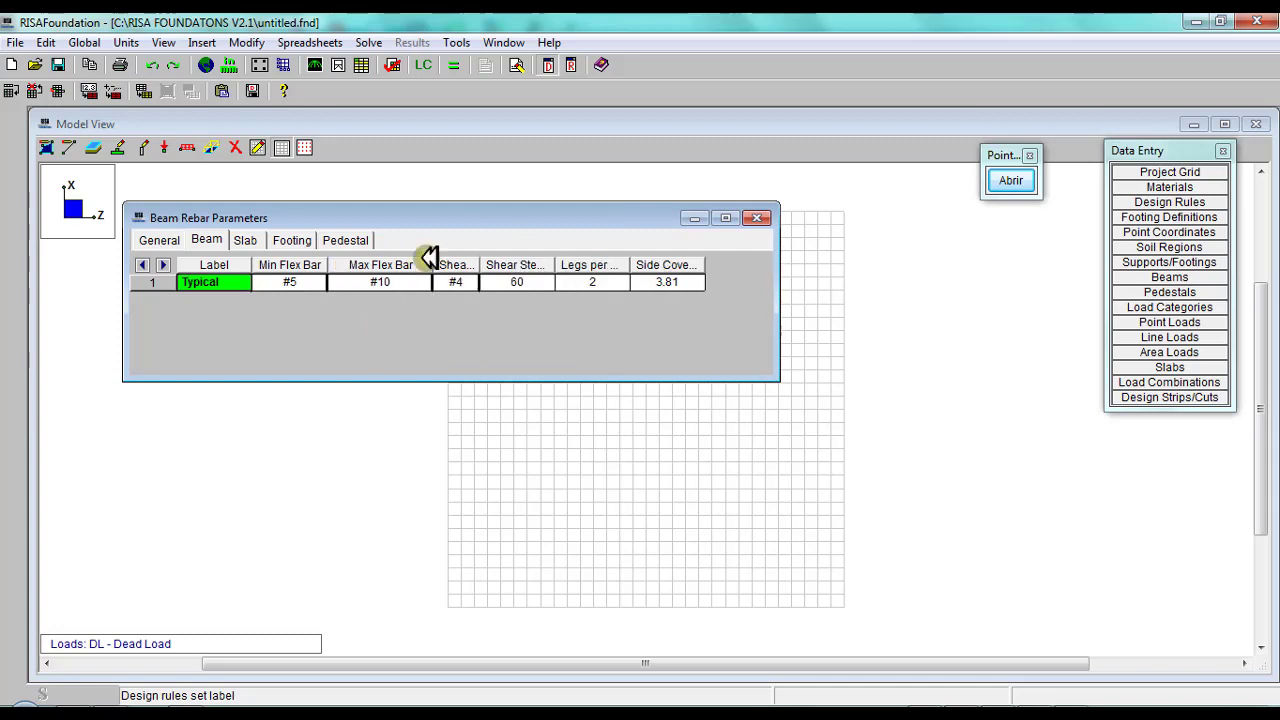
pyautogui.click(291, 282)
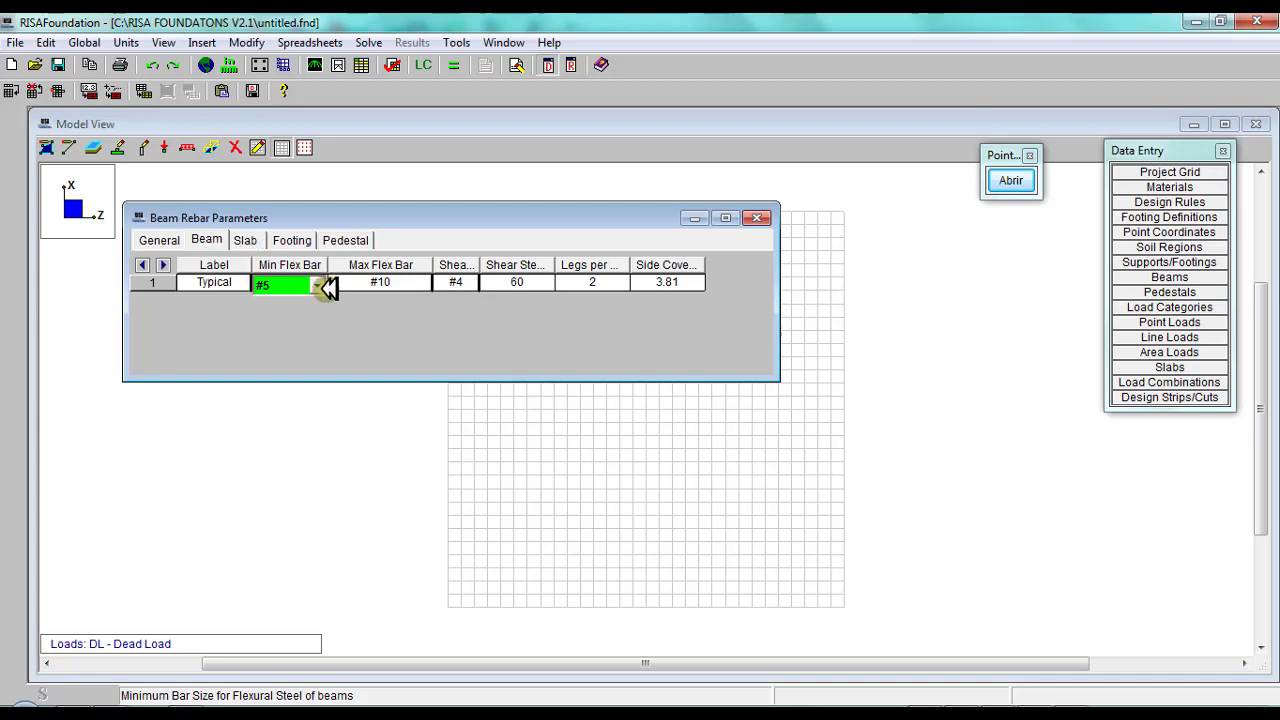
pyautogui.click(318, 285)
pyautogui.scroll(2, 300, 315)
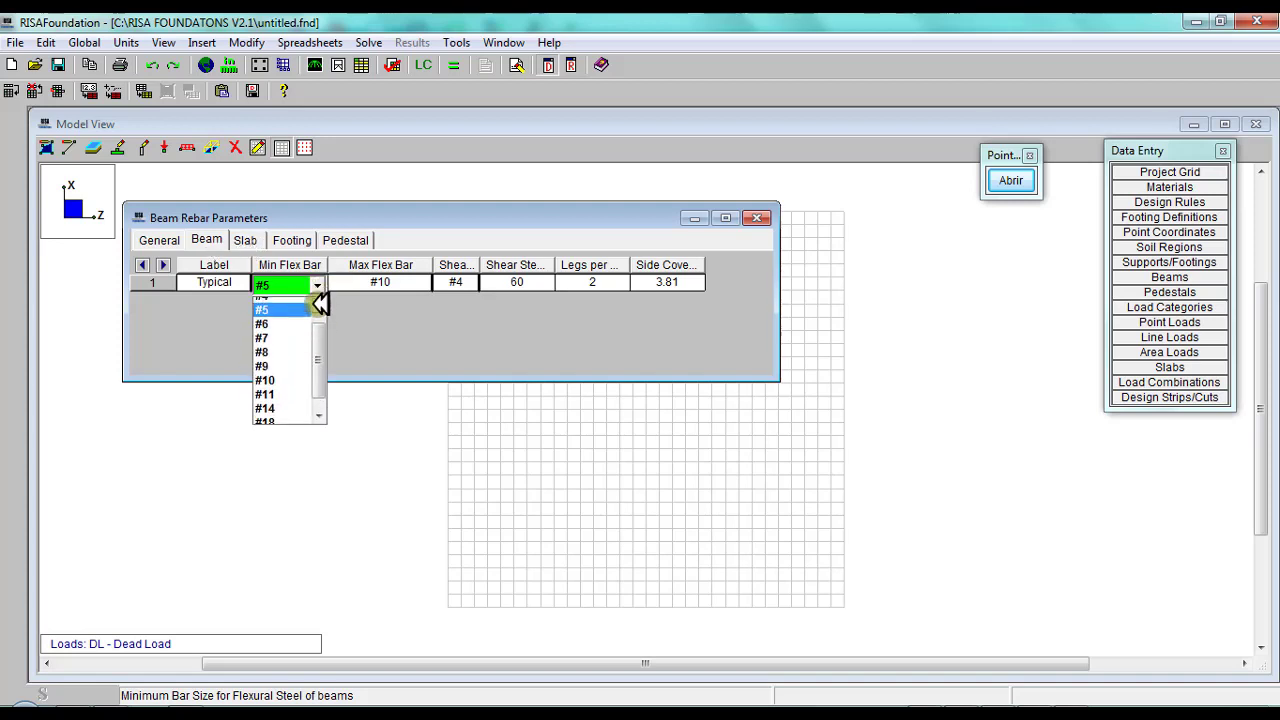
pyautogui.click(303, 317)
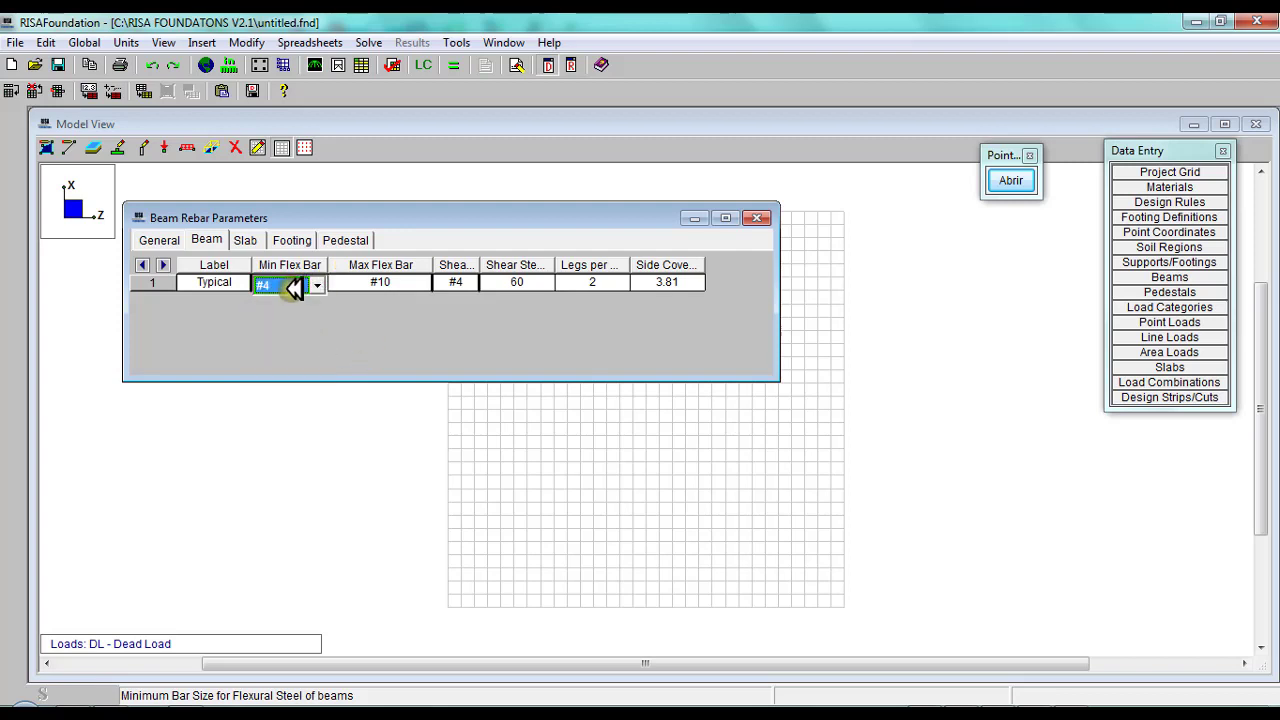
pyautogui.click(402, 282)
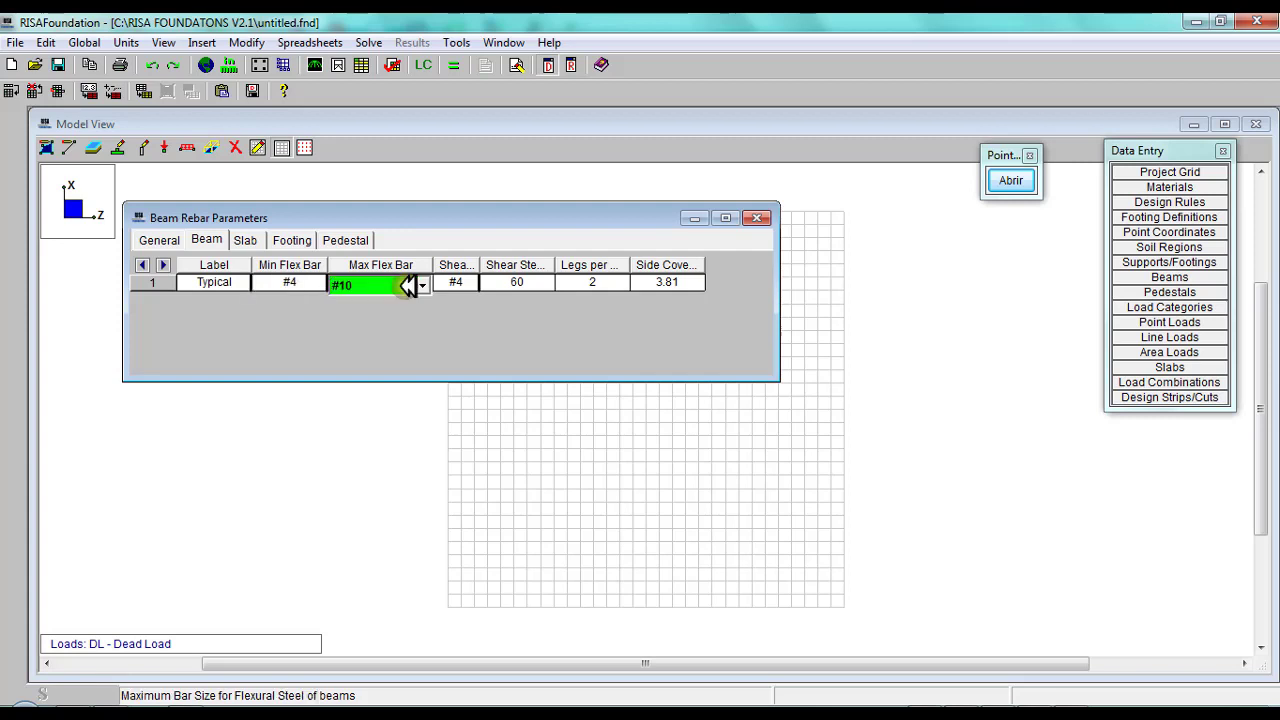
pyautogui.click(425, 284)
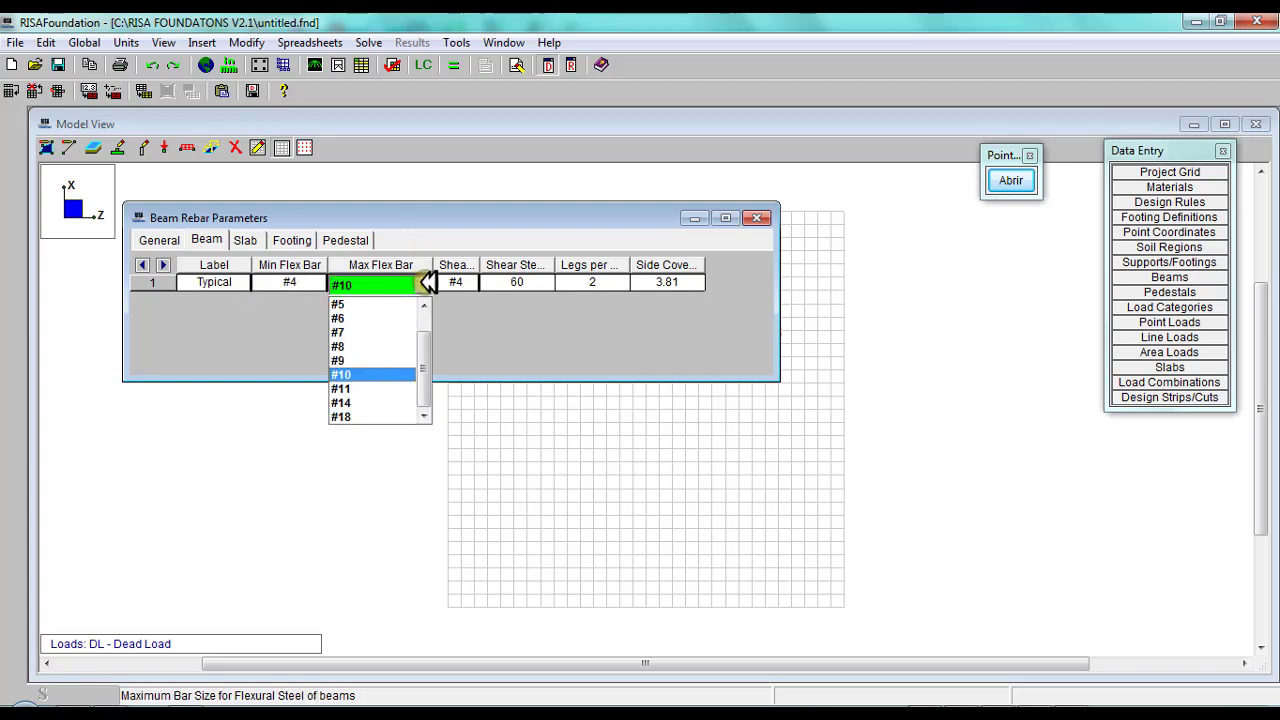
pyautogui.click(362, 346)
# Widen the Shear Bar column and set the beam shear bar size to #3.
pyautogui.click(472, 287)
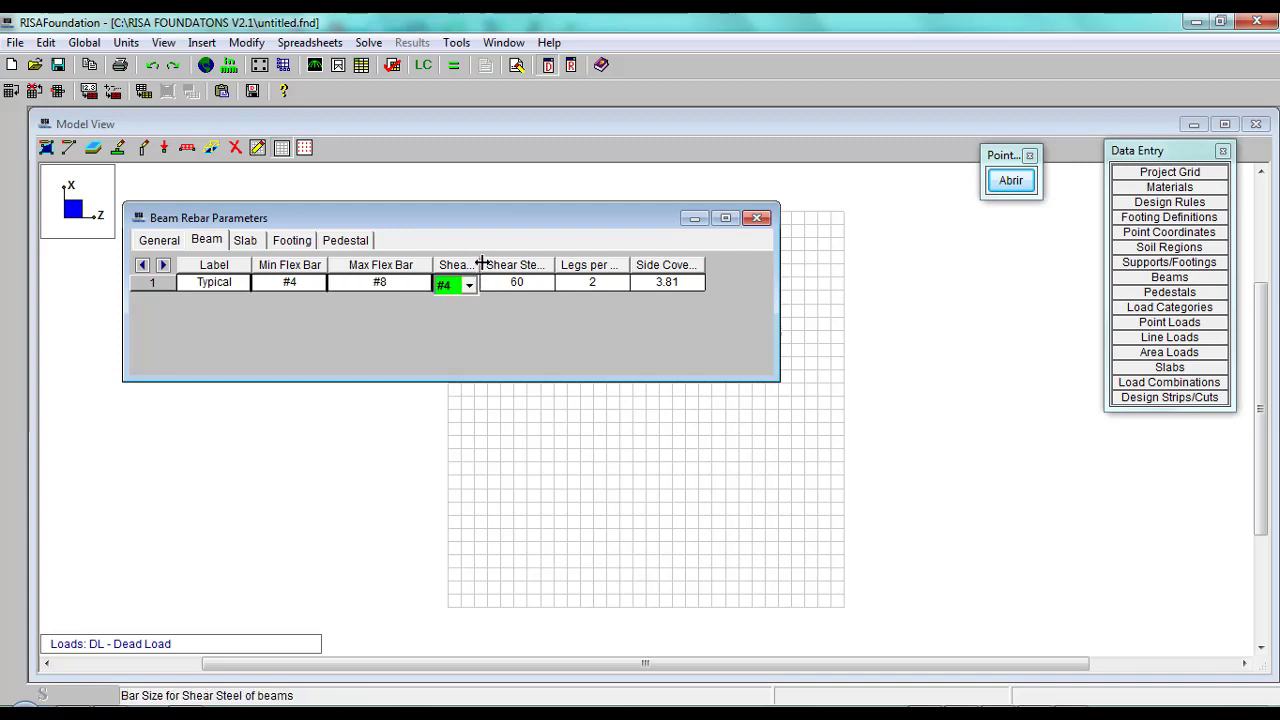
pyautogui.moveTo(480, 265); pyautogui.dragTo(691, 262)
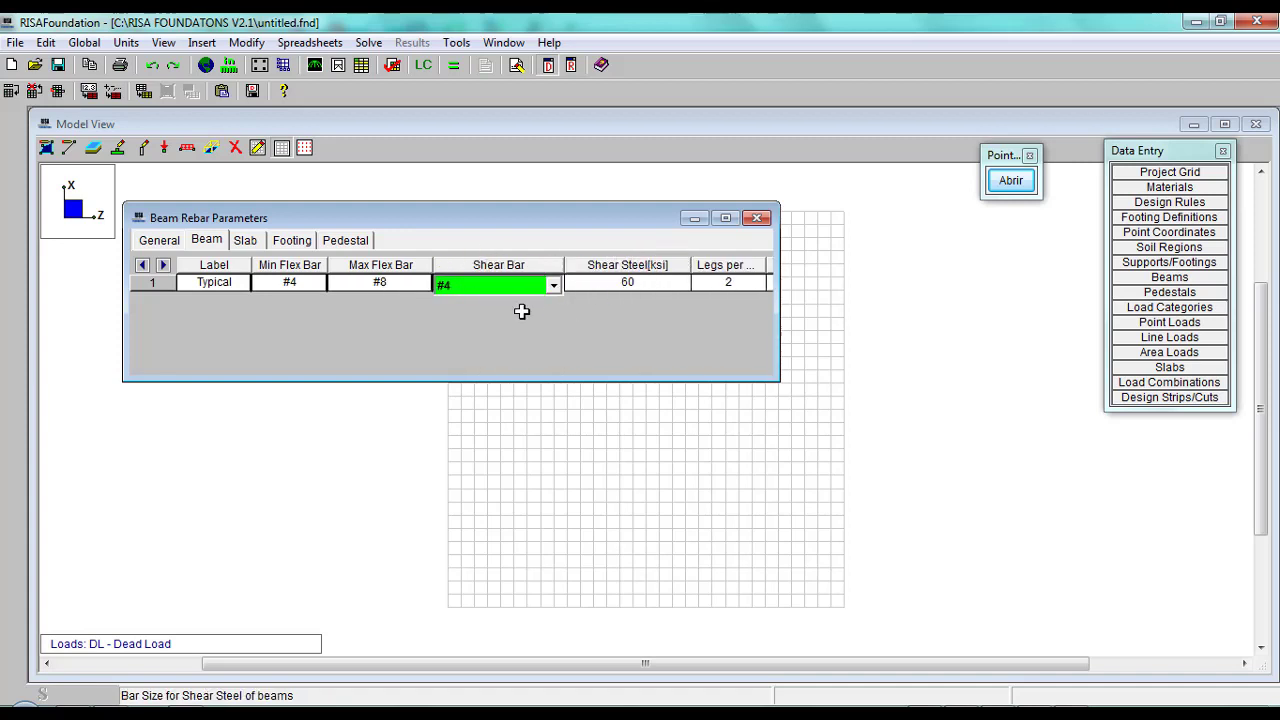
pyautogui.click(553, 285)
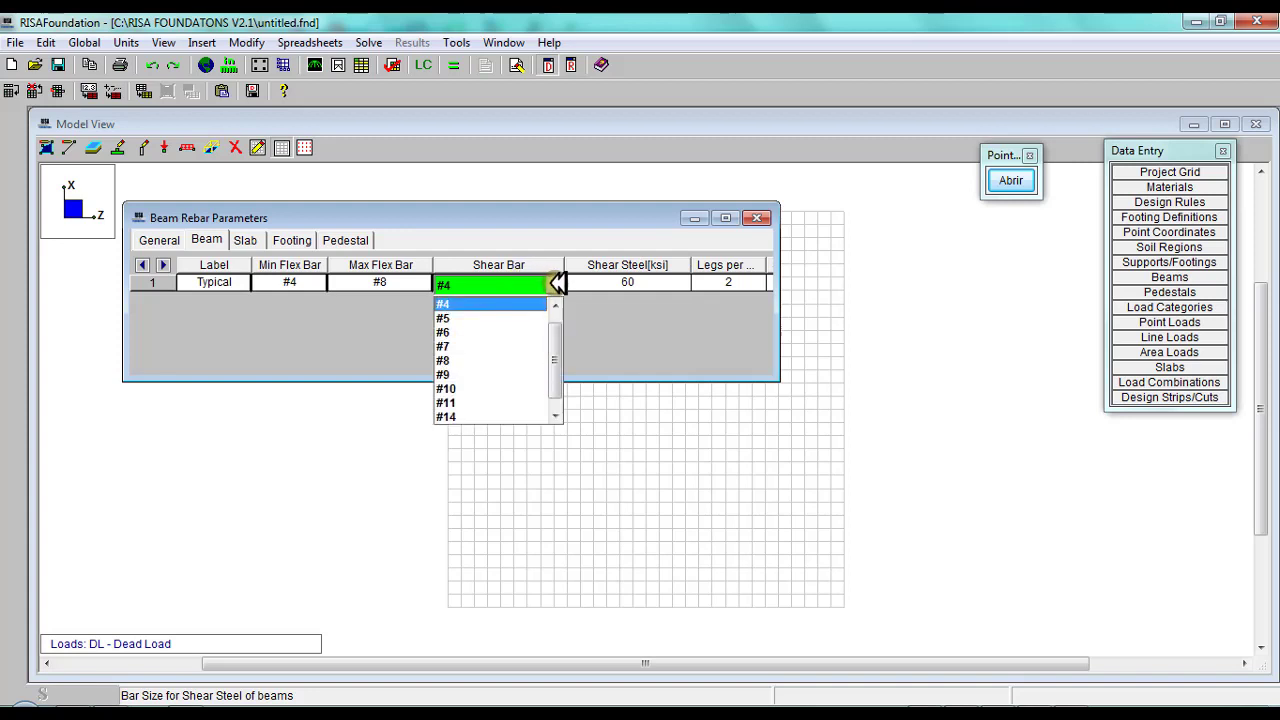
pyautogui.click(556, 301)
pyautogui.click(500, 304)
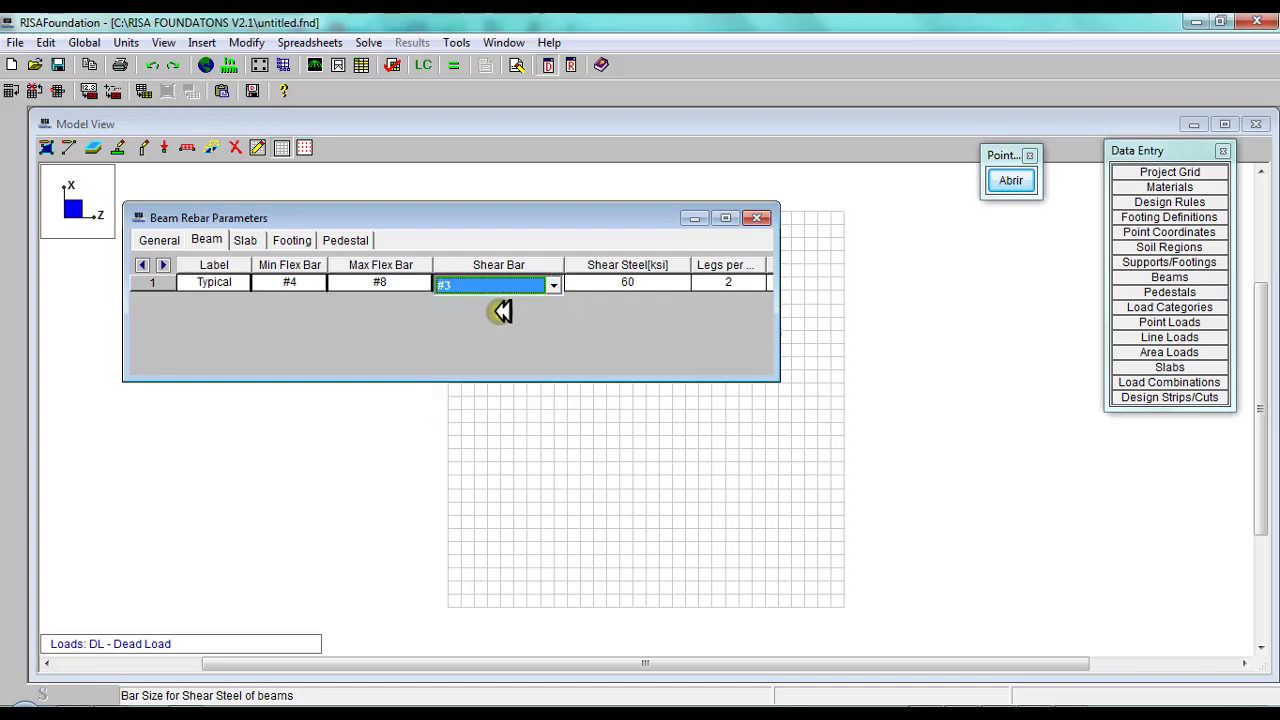
# Widen the beam parameters window and the Legs per Stirrup column, and check the shear steel strength and stirrup legs.
pyautogui.moveTo(778, 289); pyautogui.dragTo(940, 290)
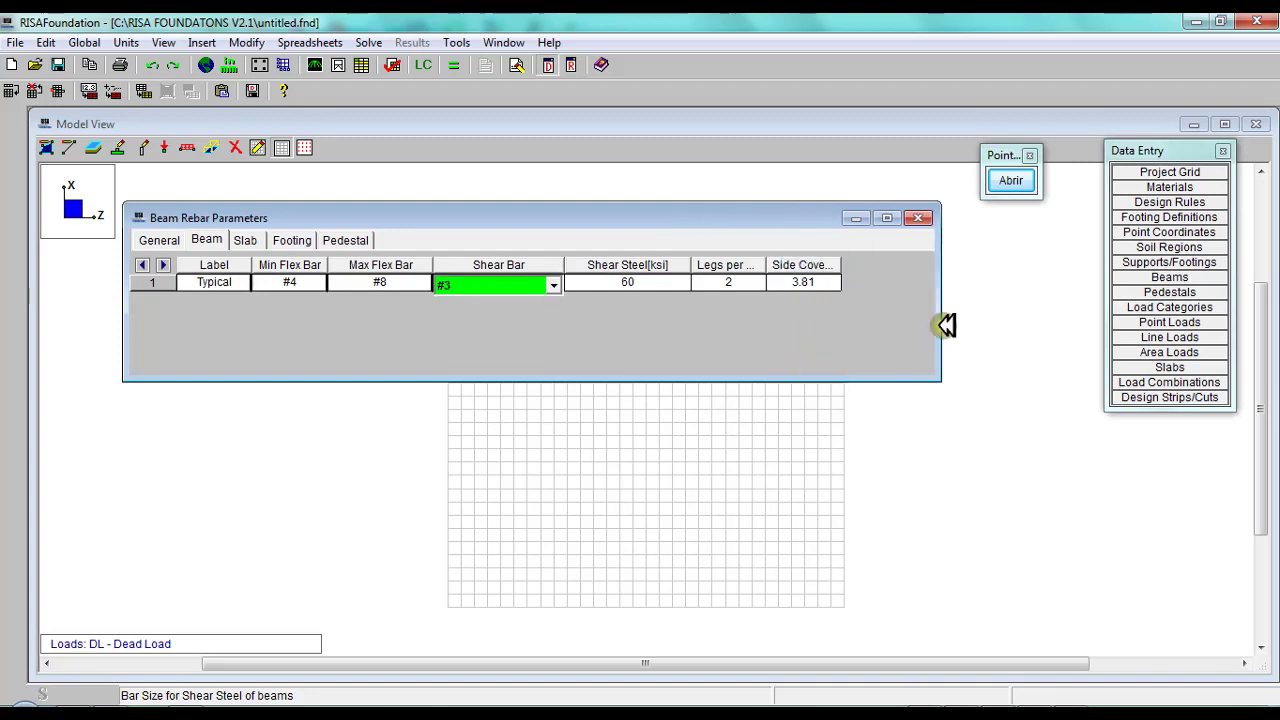
pyautogui.click(647, 288)
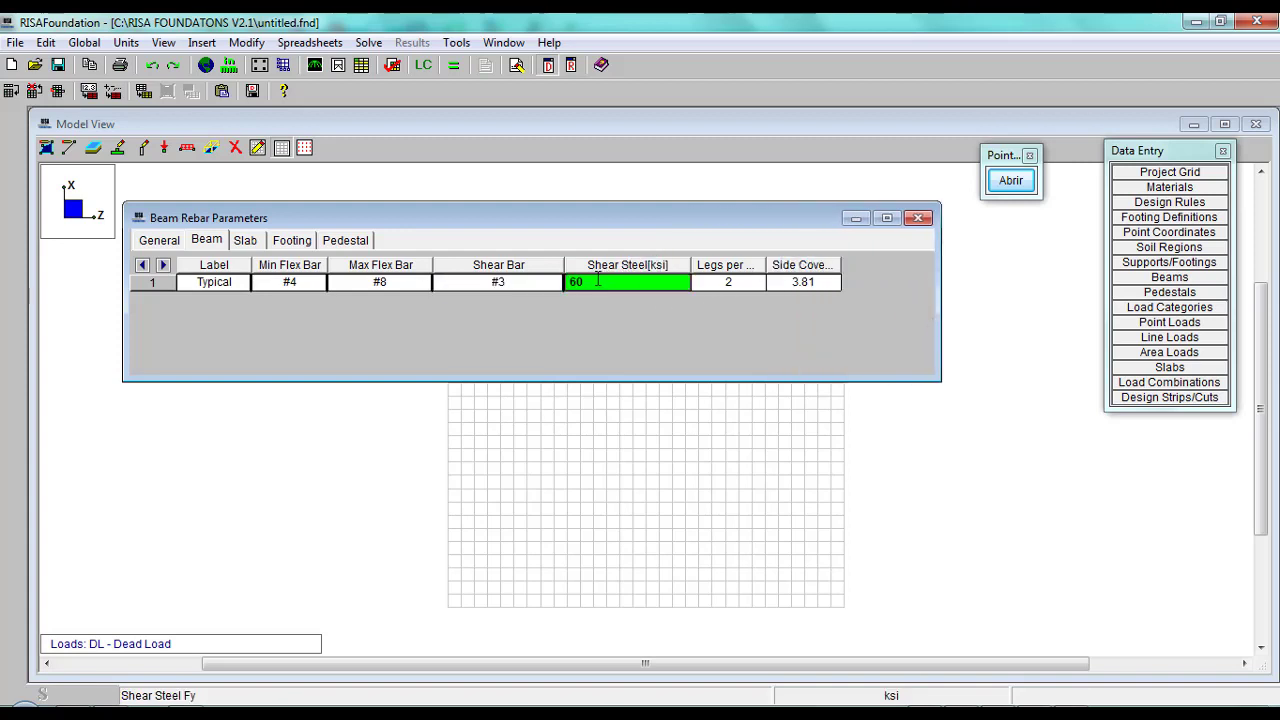
pyautogui.click(751, 281)
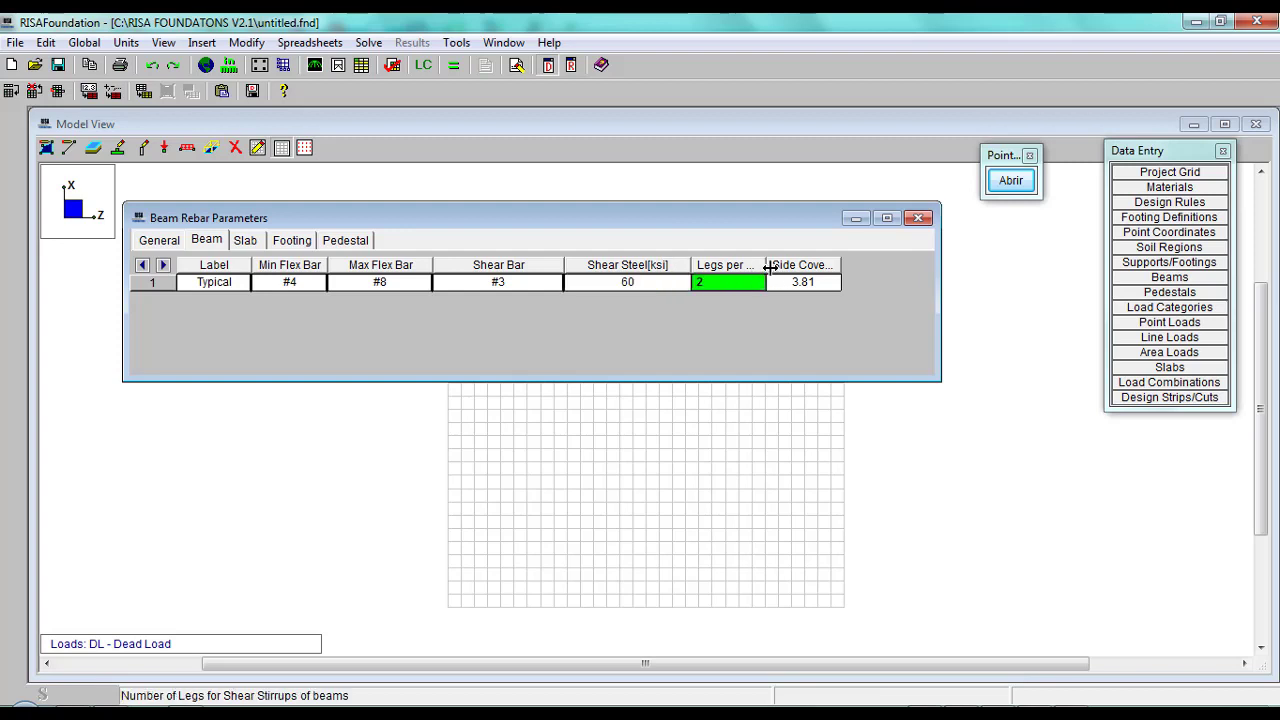
pyautogui.moveTo(818, 265); pyautogui.dragTo(833, 265)
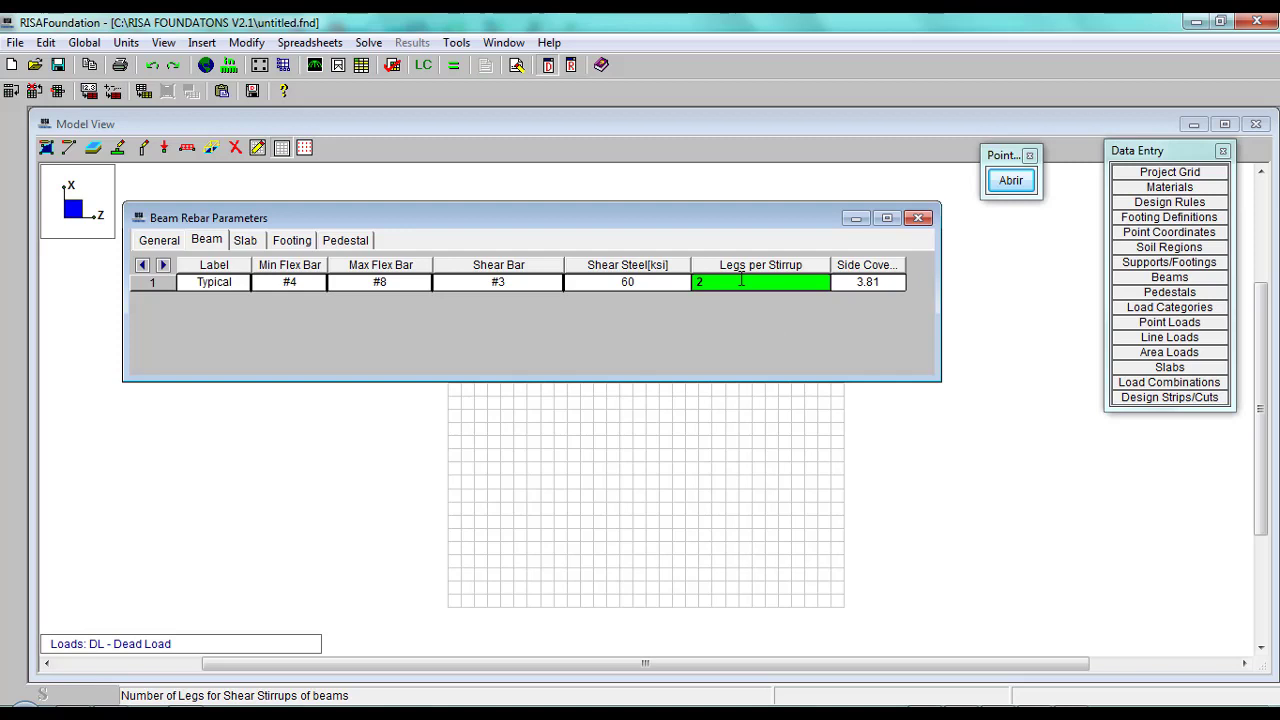
pyautogui.click(662, 283)
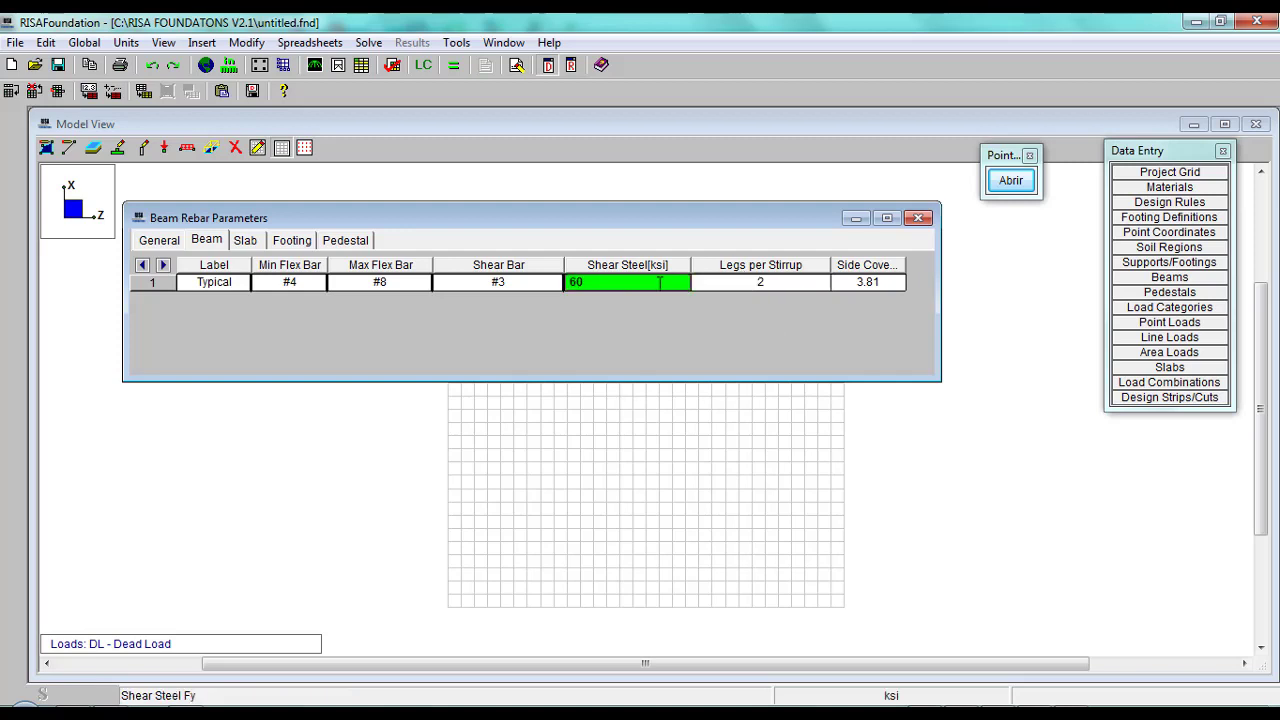
pyautogui.click(780, 281)
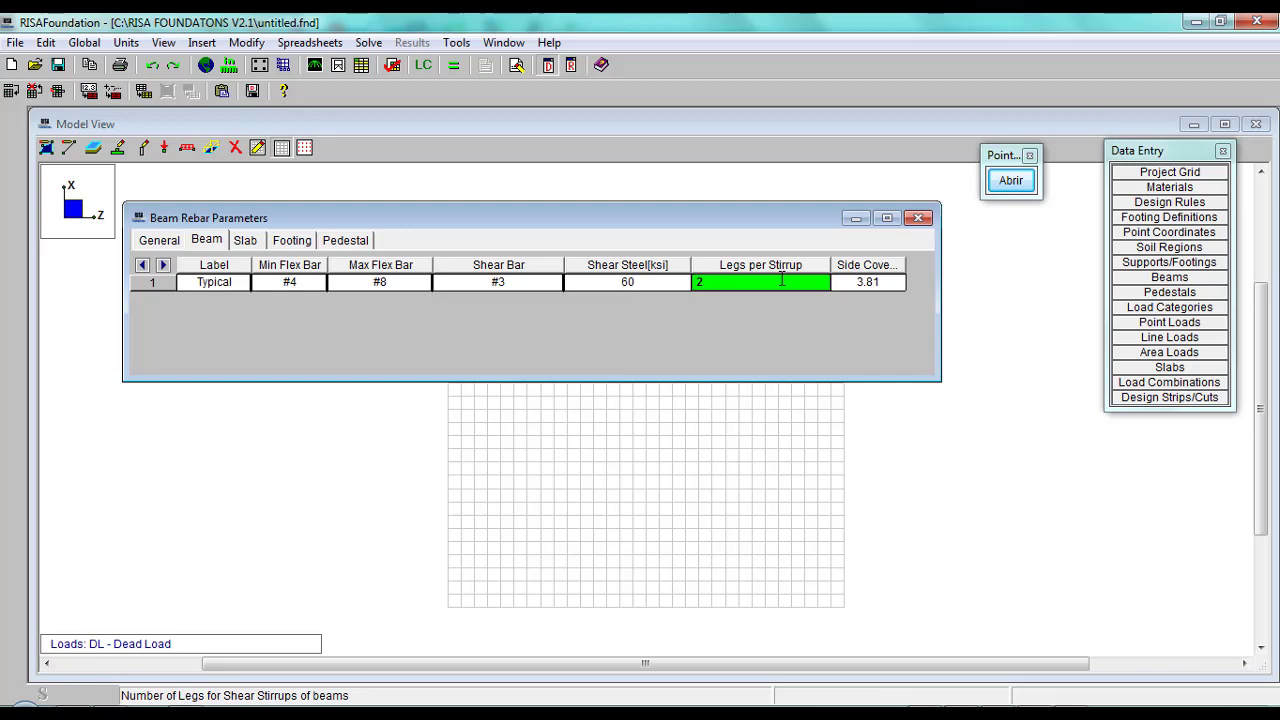
# Set the beam side cover to 4 cm with the Side Cover column widened, and open the slab rebar parameters.
pyautogui.click(873, 282)
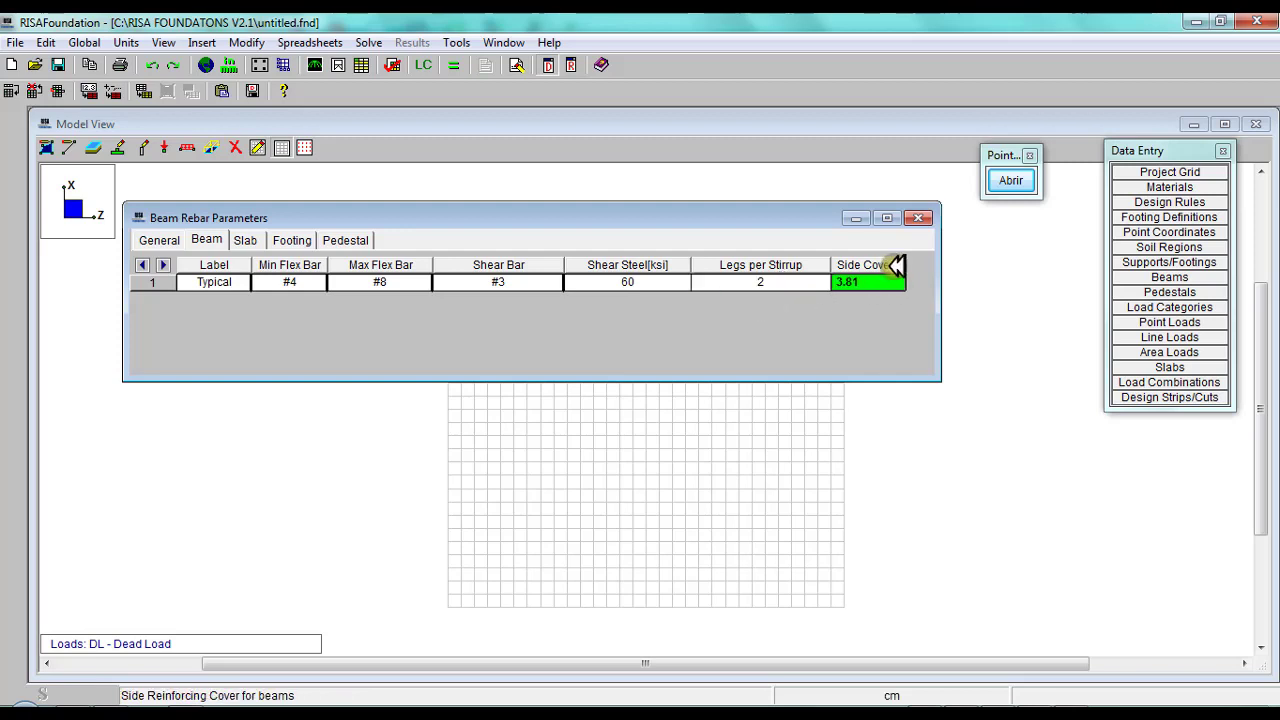
pyautogui.moveTo(926, 264); pyautogui.dragTo(927, 264)
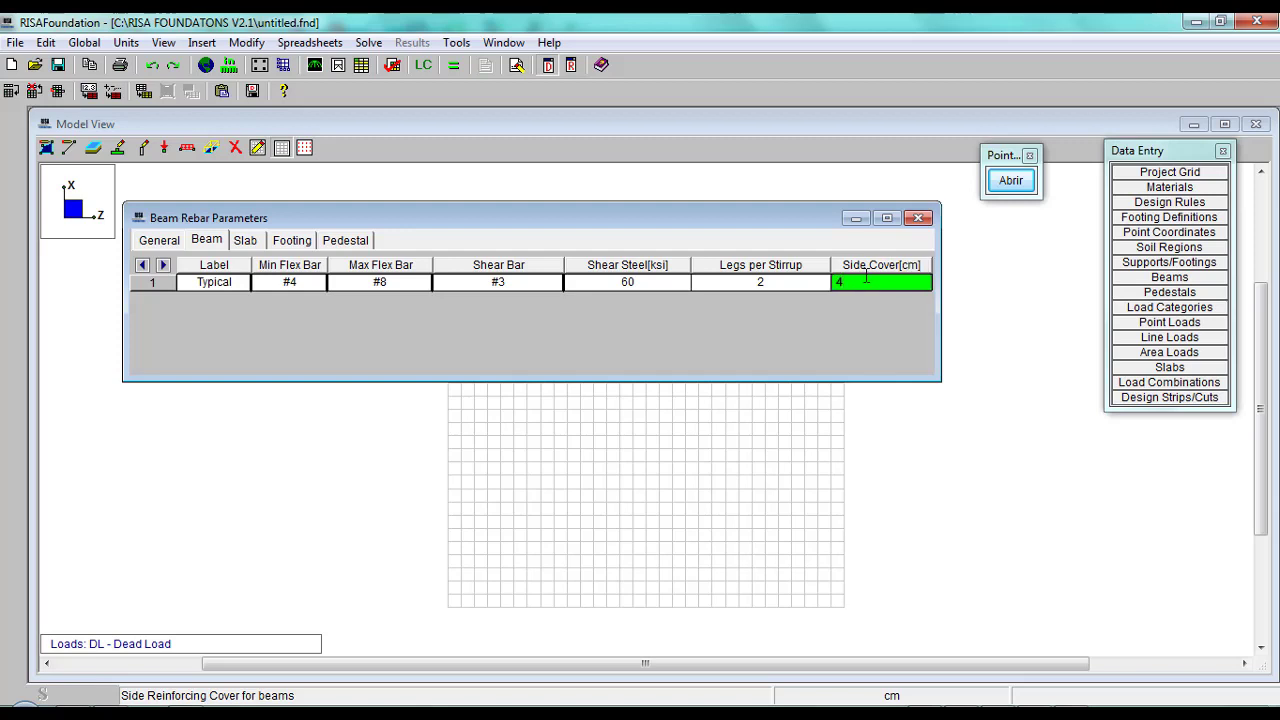
pyautogui.click(246, 241)
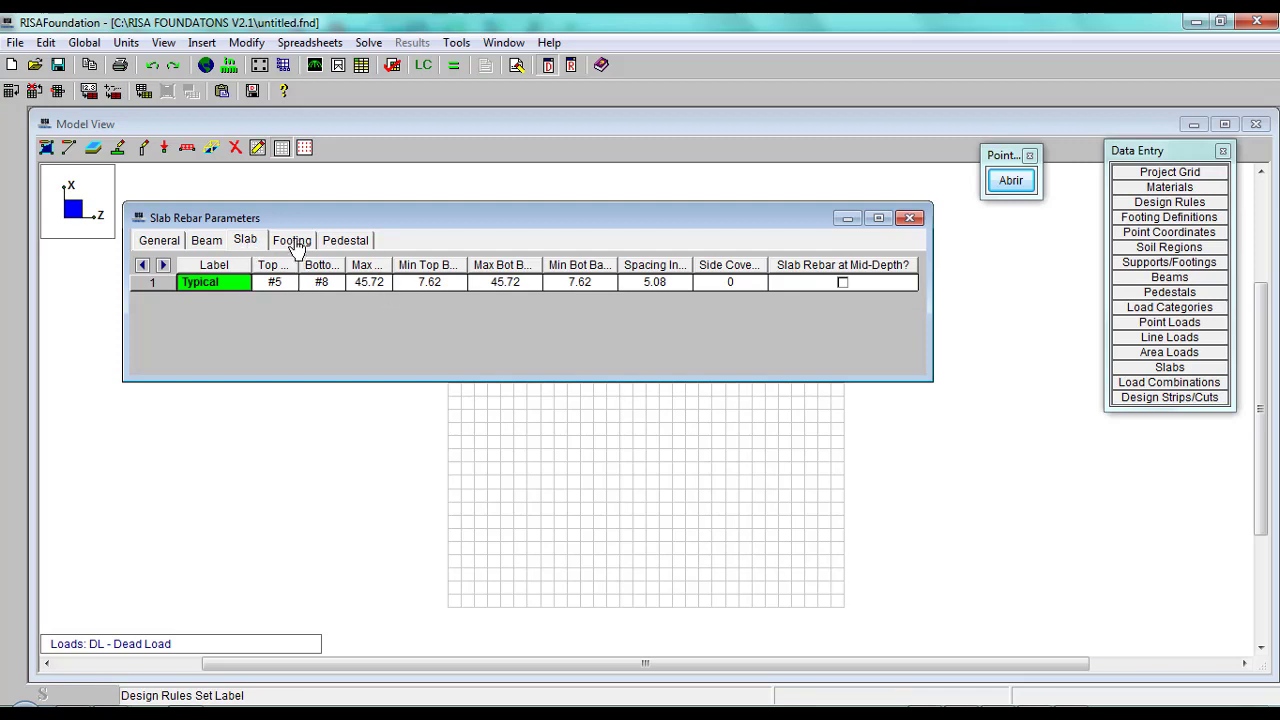
# Widen the footing rebar parameters and the Bottom Bar column, check both footing bar sizes, and open the pedestal rebar parameters.
pyautogui.click(292, 241)
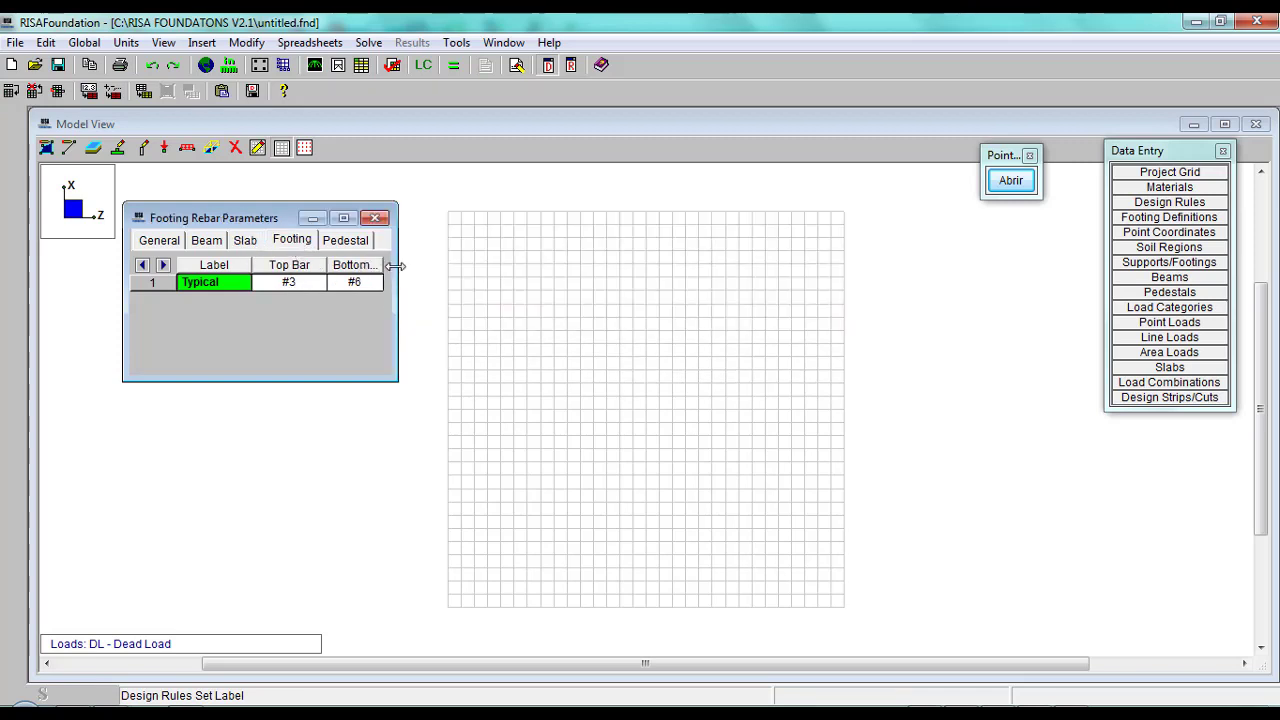
pyautogui.moveTo(396, 266); pyautogui.dragTo(680, 250)
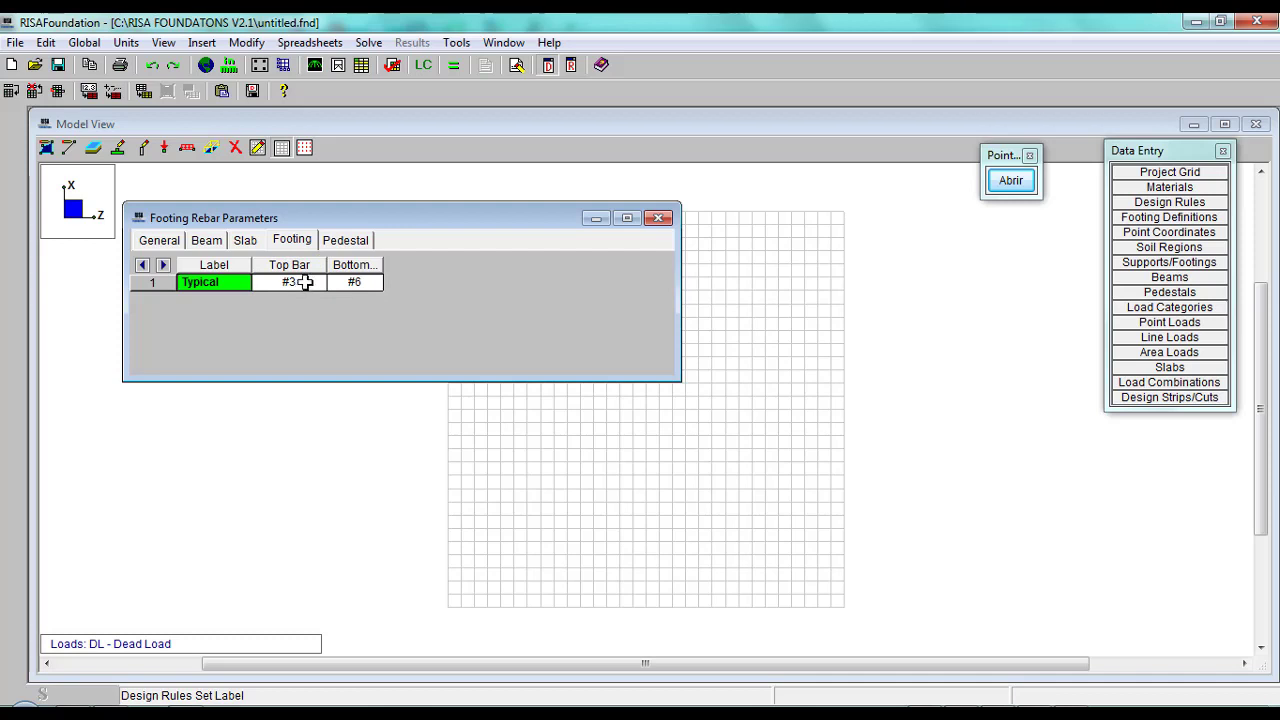
pyautogui.click(366, 283)
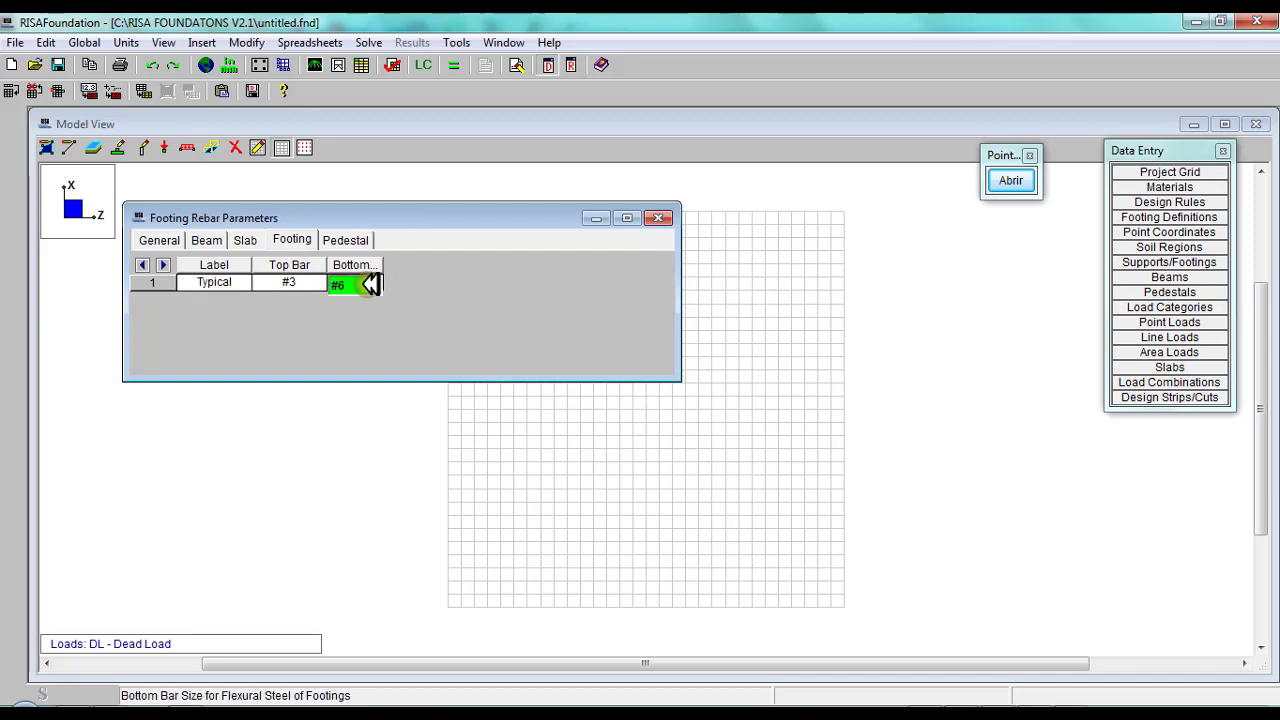
pyautogui.click(377, 286)
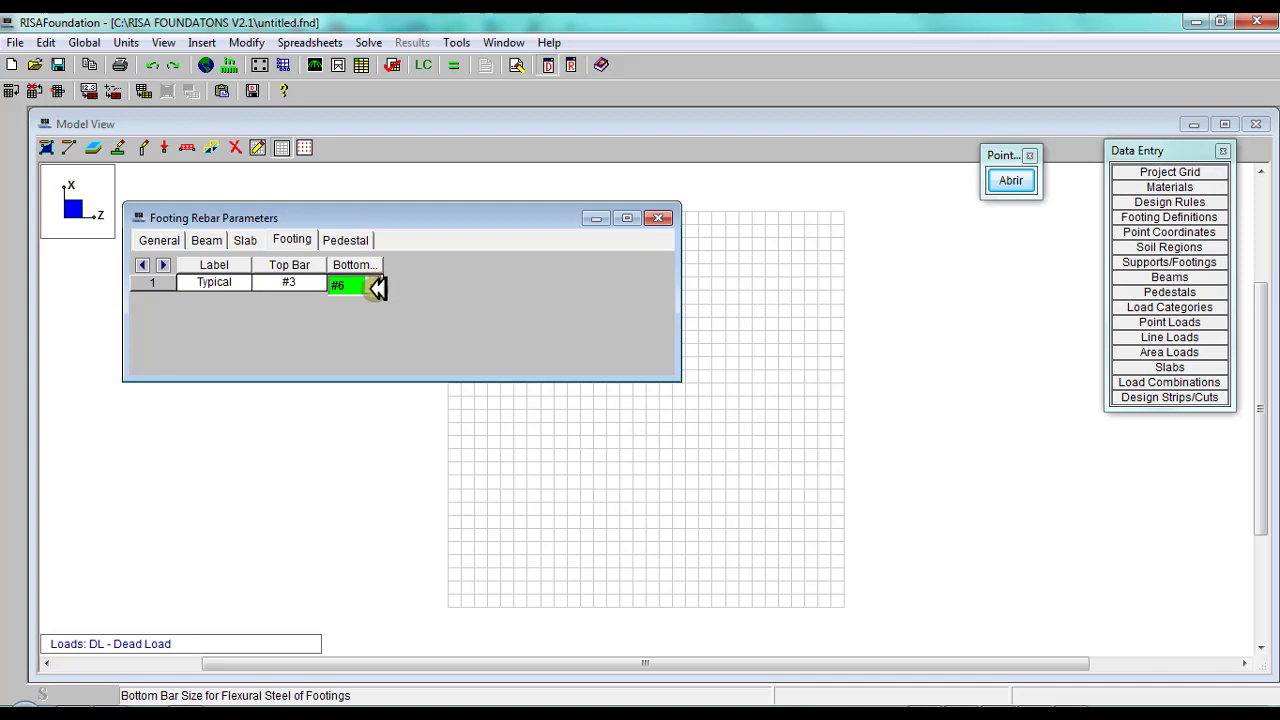
pyautogui.moveTo(379, 264); pyautogui.dragTo(414, 262)
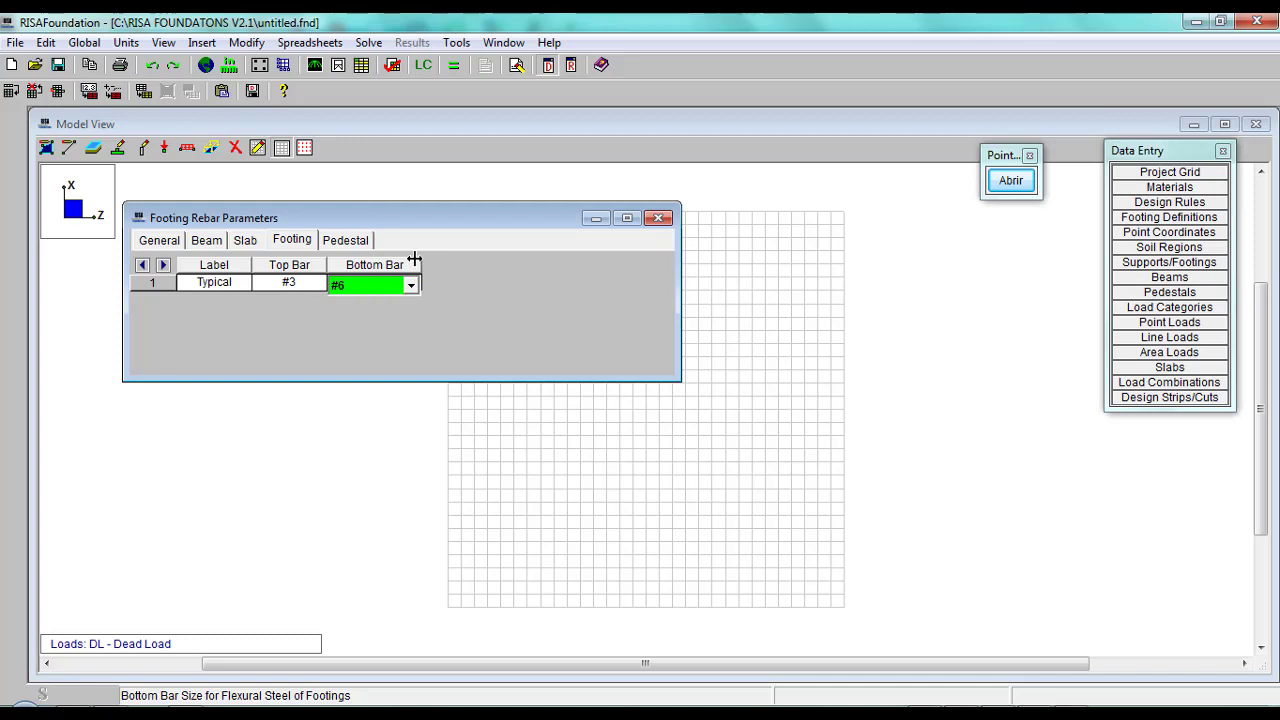
pyautogui.click(302, 284)
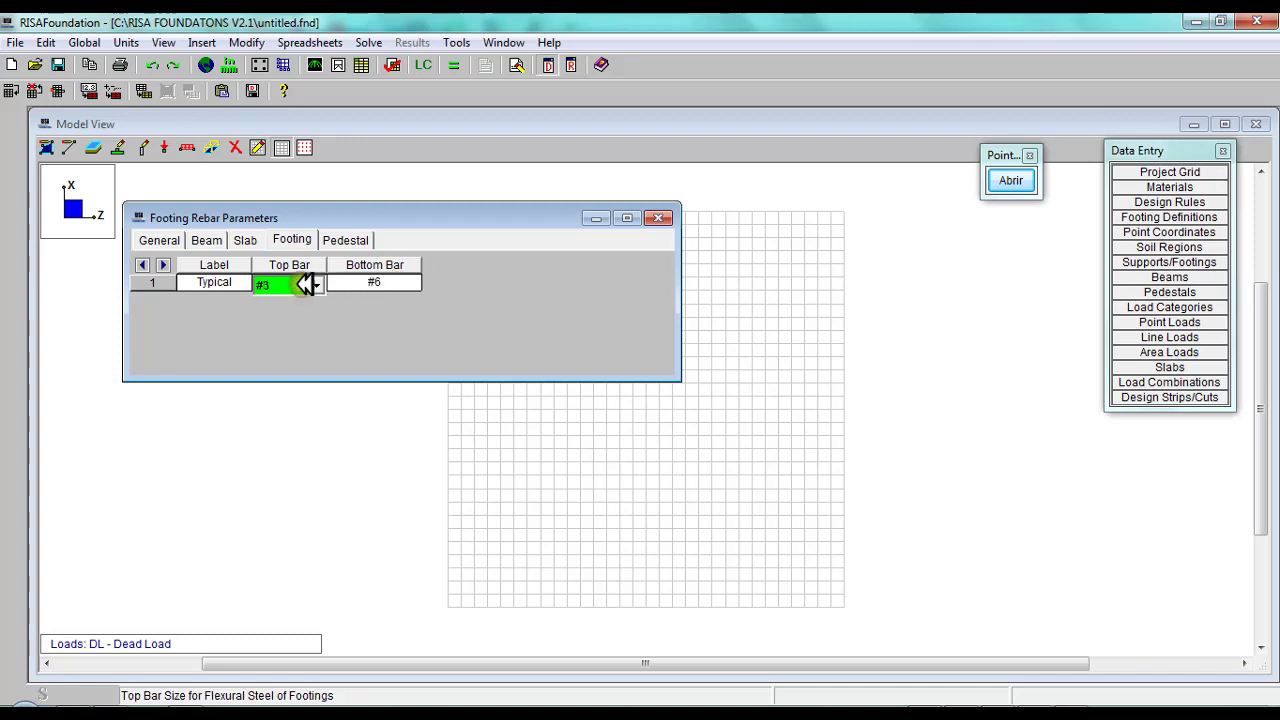
pyautogui.click(370, 284)
pyautogui.click(290, 284)
pyautogui.click(382, 283)
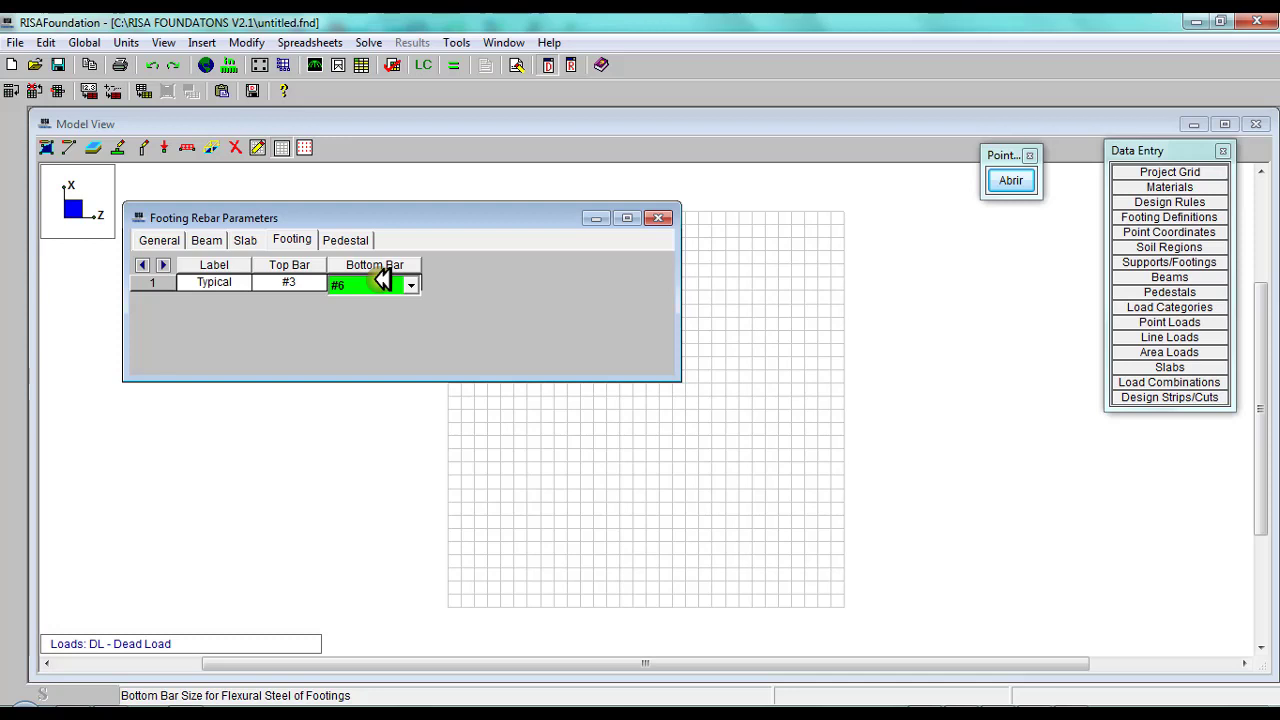
pyautogui.press('Left')
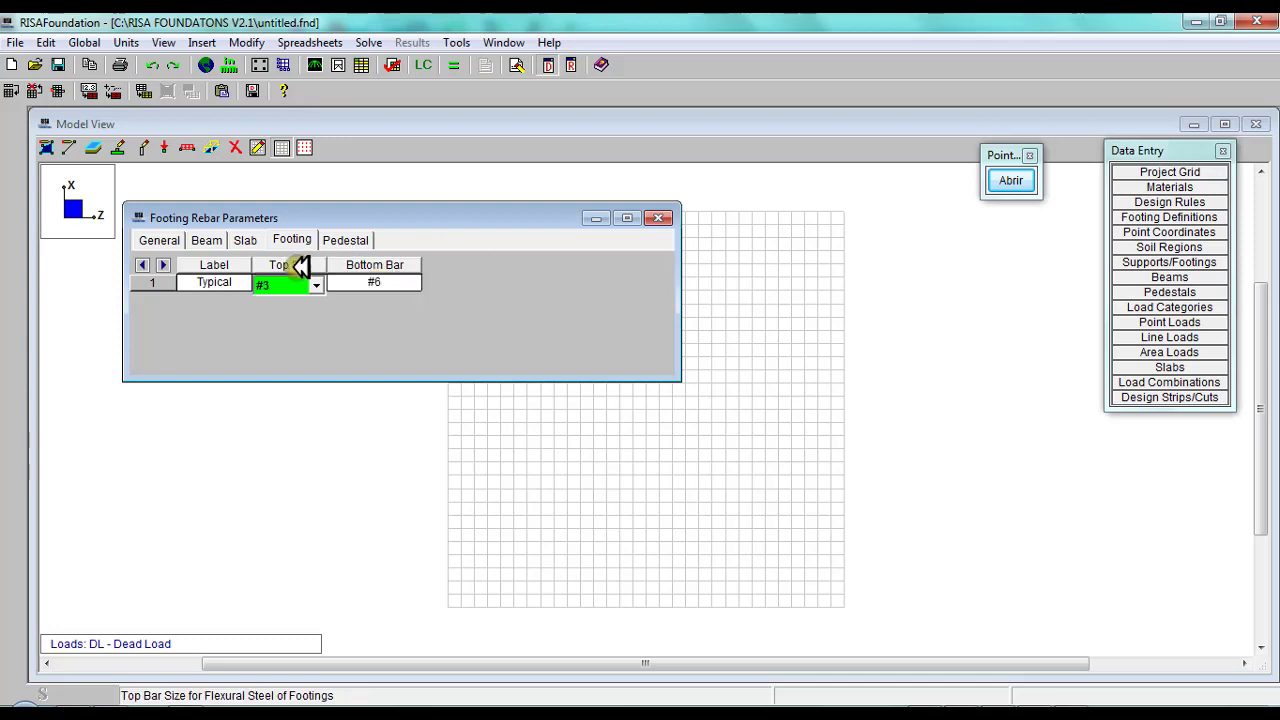
pyautogui.press('Right')
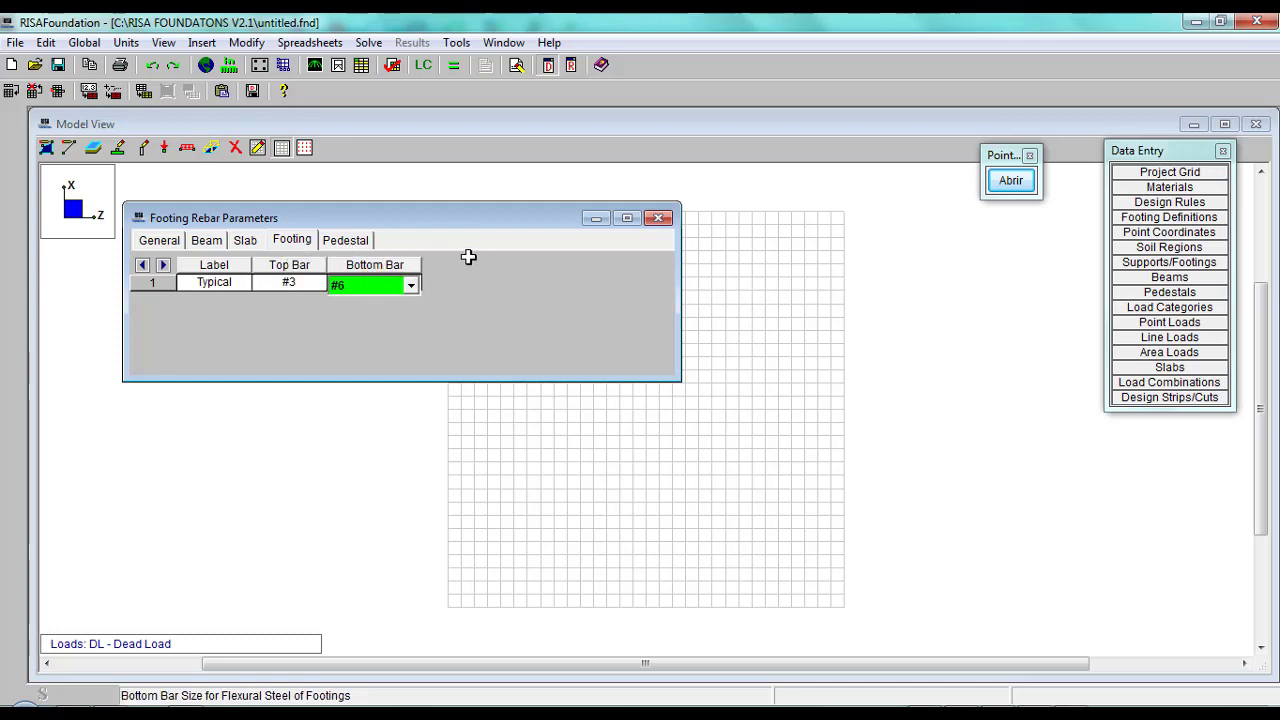
pyautogui.click(345, 242)
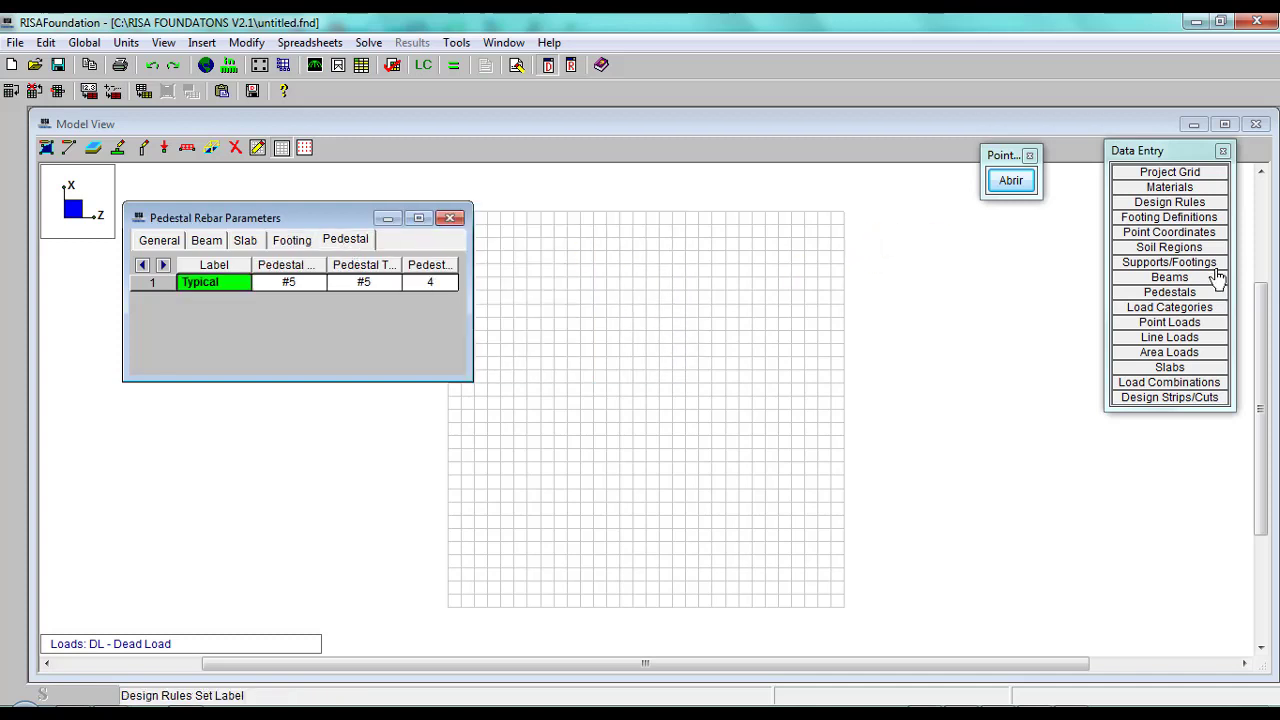
# With the screen annotation tool, sketch a blue 3D box for the footing from two offset rectangles joined by corner lines.
pyautogui.click(1015, 180)
pyautogui.click(999, 379)
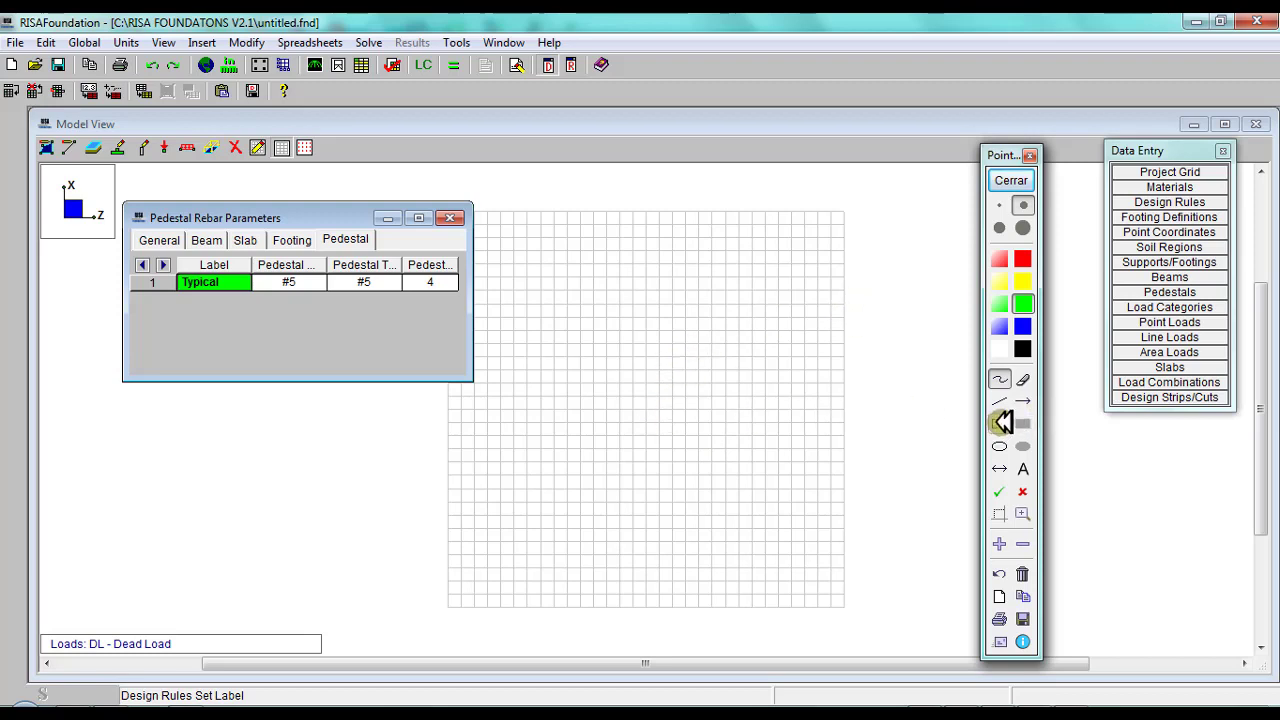
pyautogui.click(1000, 423)
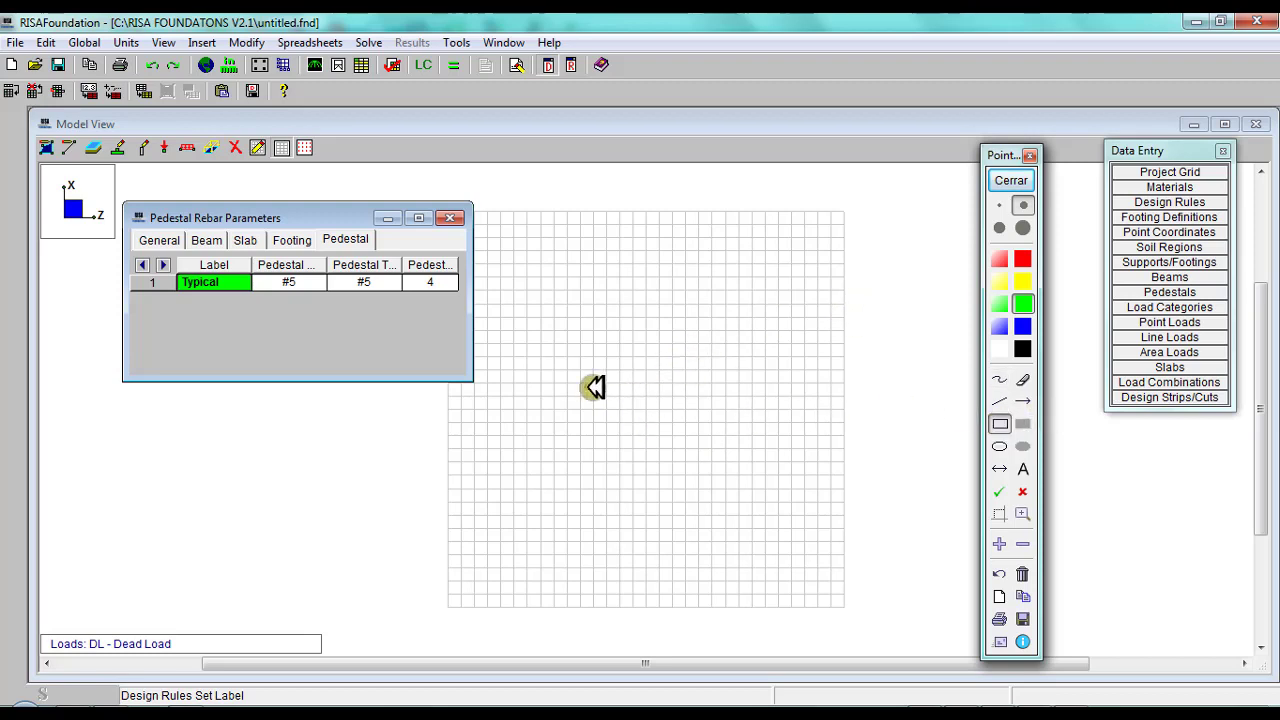
pyautogui.click(1022, 326)
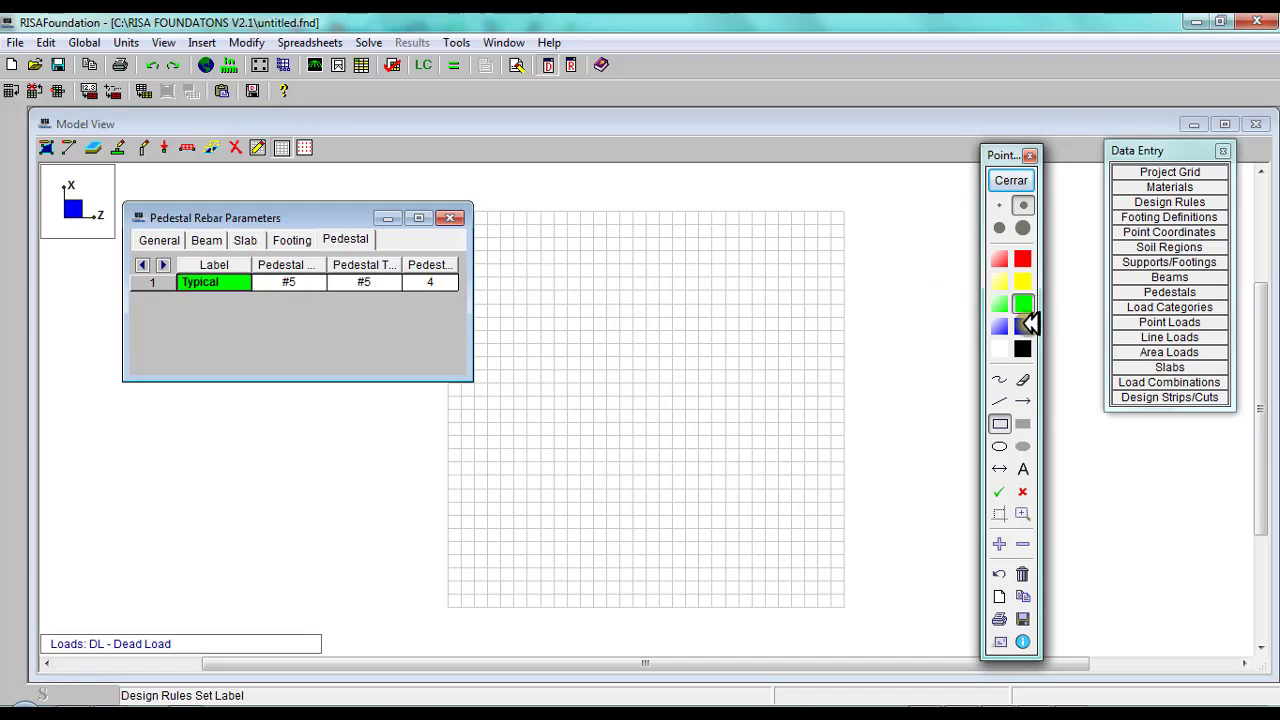
pyautogui.moveTo(586, 369); pyautogui.dragTo(742, 357)
pyautogui.moveTo(855, 364); pyautogui.dragTo(862, 449)
pyautogui.moveTo(503, 423); pyautogui.dragTo(798, 507)
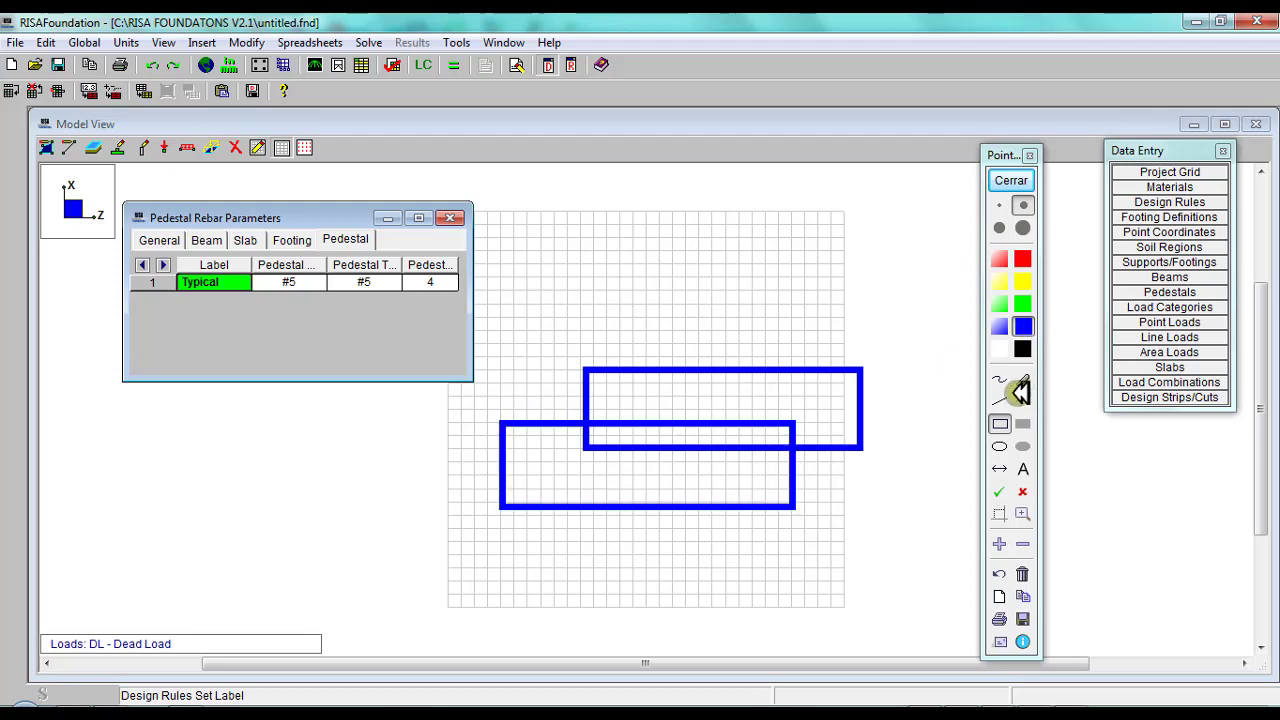
pyautogui.click(999, 401)
pyautogui.moveTo(863, 370); pyautogui.dragTo(792, 421)
pyautogui.moveTo(868, 445); pyautogui.dragTo(795, 505)
pyautogui.moveTo(587, 374); pyautogui.dragTo(501, 419)
pyautogui.moveTo(593, 448); pyautogui.dragTo(501, 505)
# Sketch a smaller red 3D box above the blue footing from two offset rectangles joined at their corners.
pyautogui.click(1023, 259)
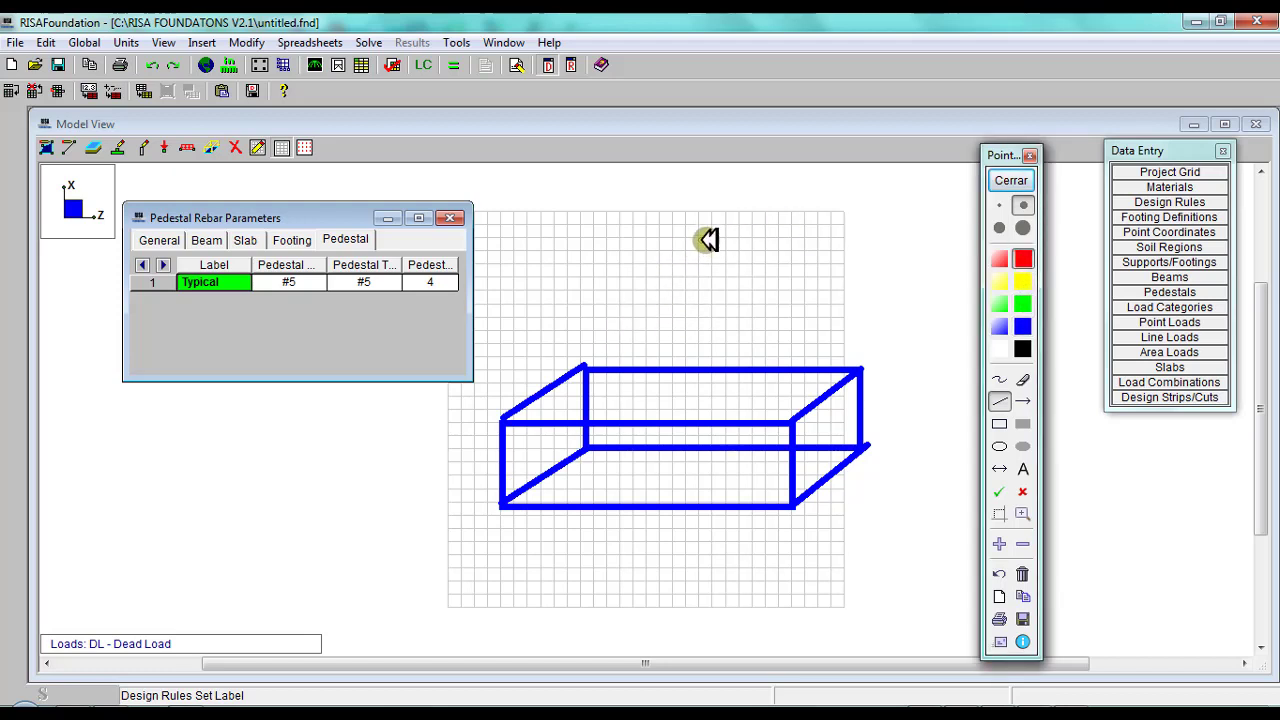
pyautogui.moveTo(693, 241); pyautogui.dragTo(803, 244)
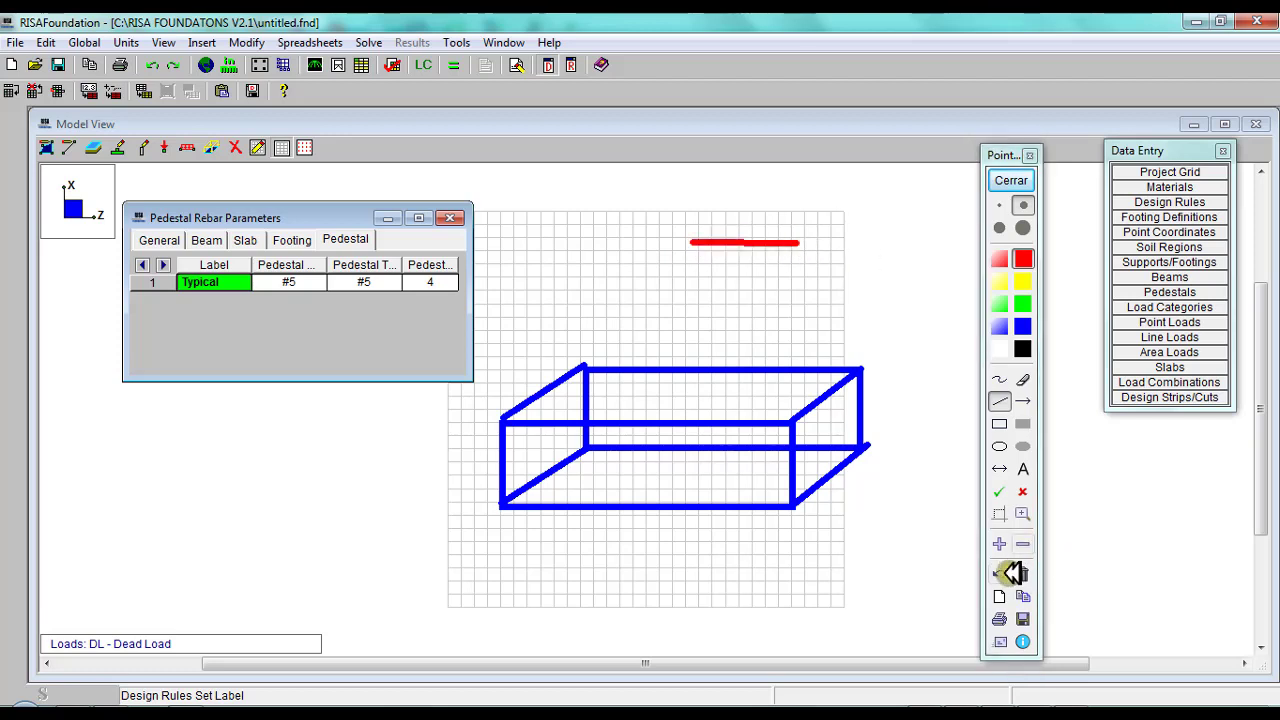
pyautogui.click(1000, 574)
pyautogui.click(1000, 423)
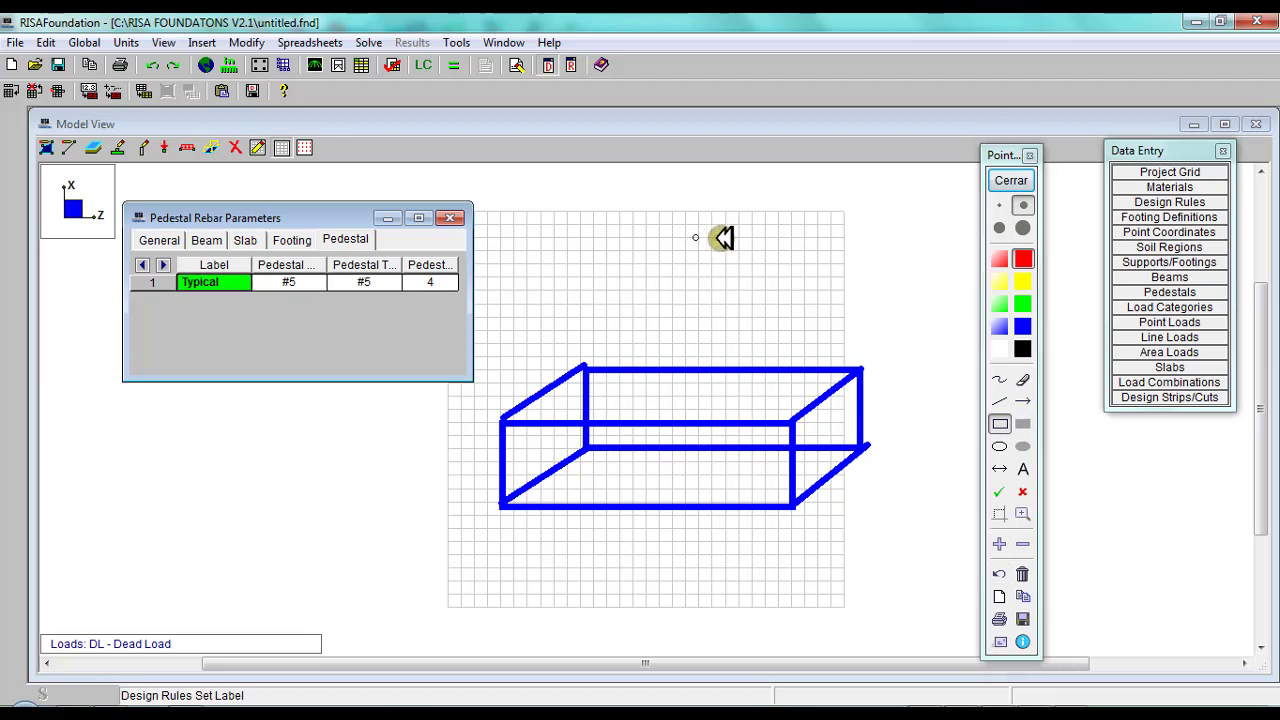
pyautogui.moveTo(696, 238); pyautogui.dragTo(808, 266)
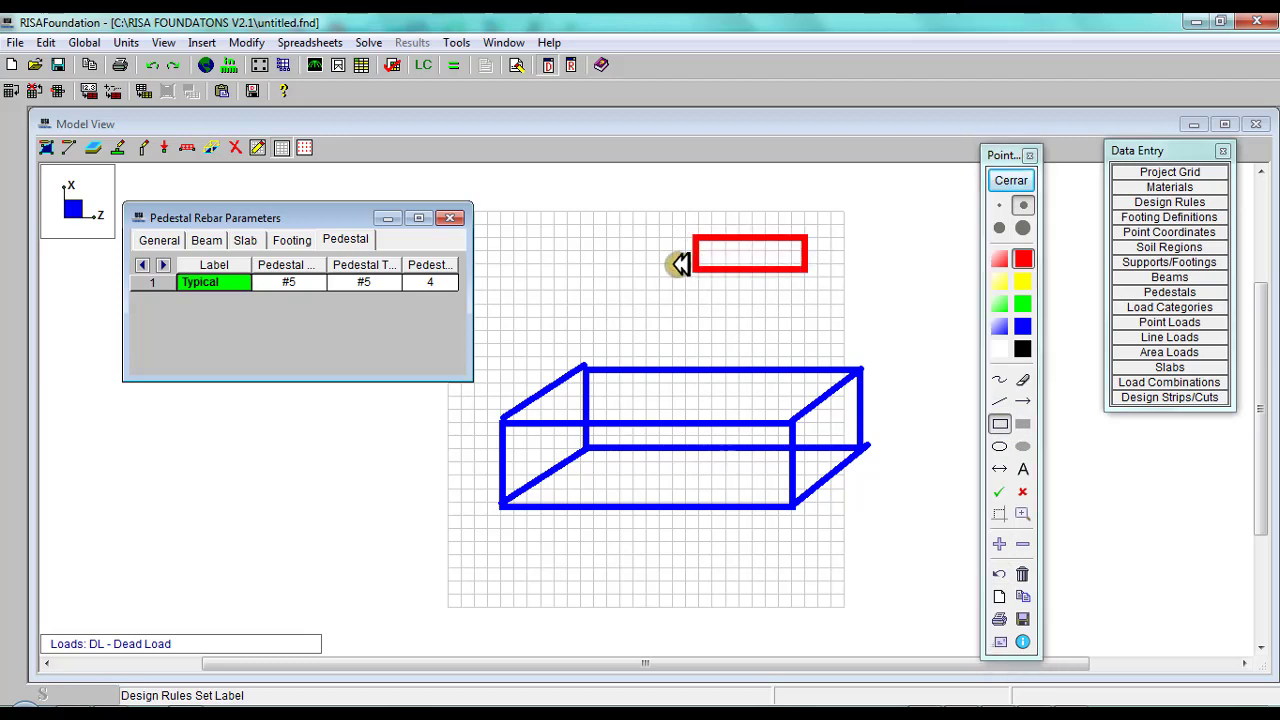
pyautogui.moveTo(667, 259); pyautogui.dragTo(776, 297)
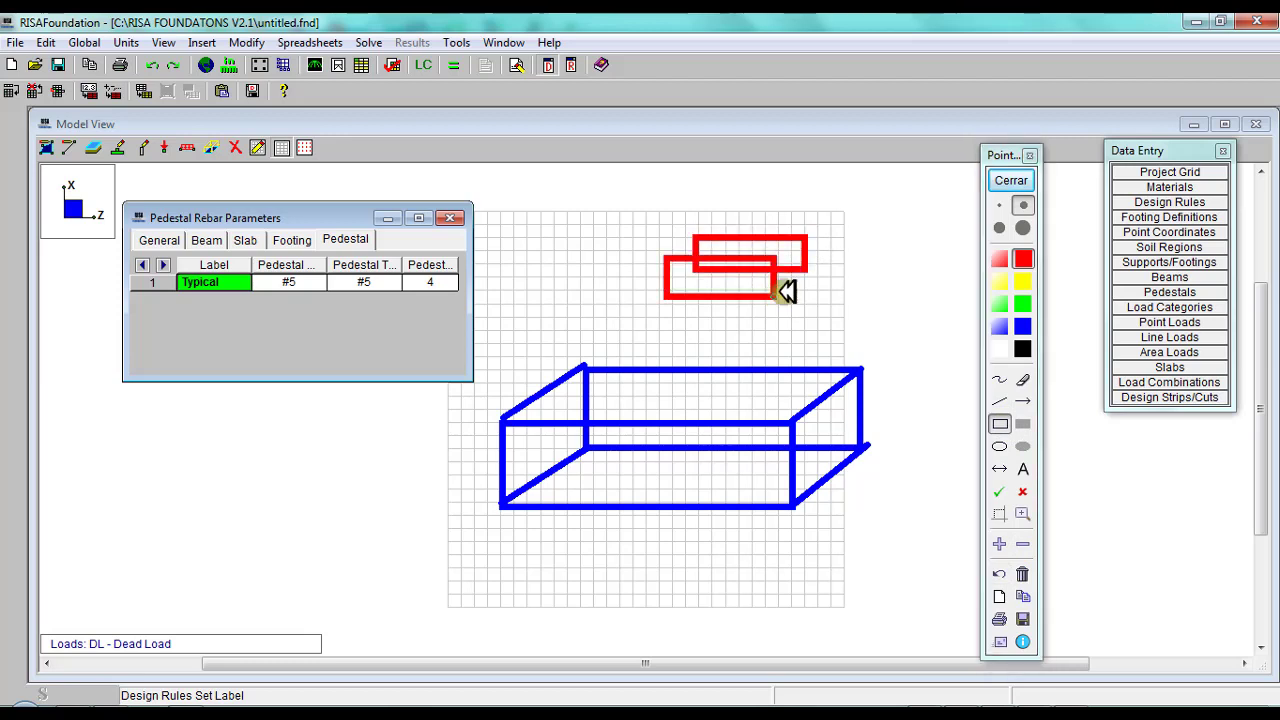
pyautogui.click(1000, 401)
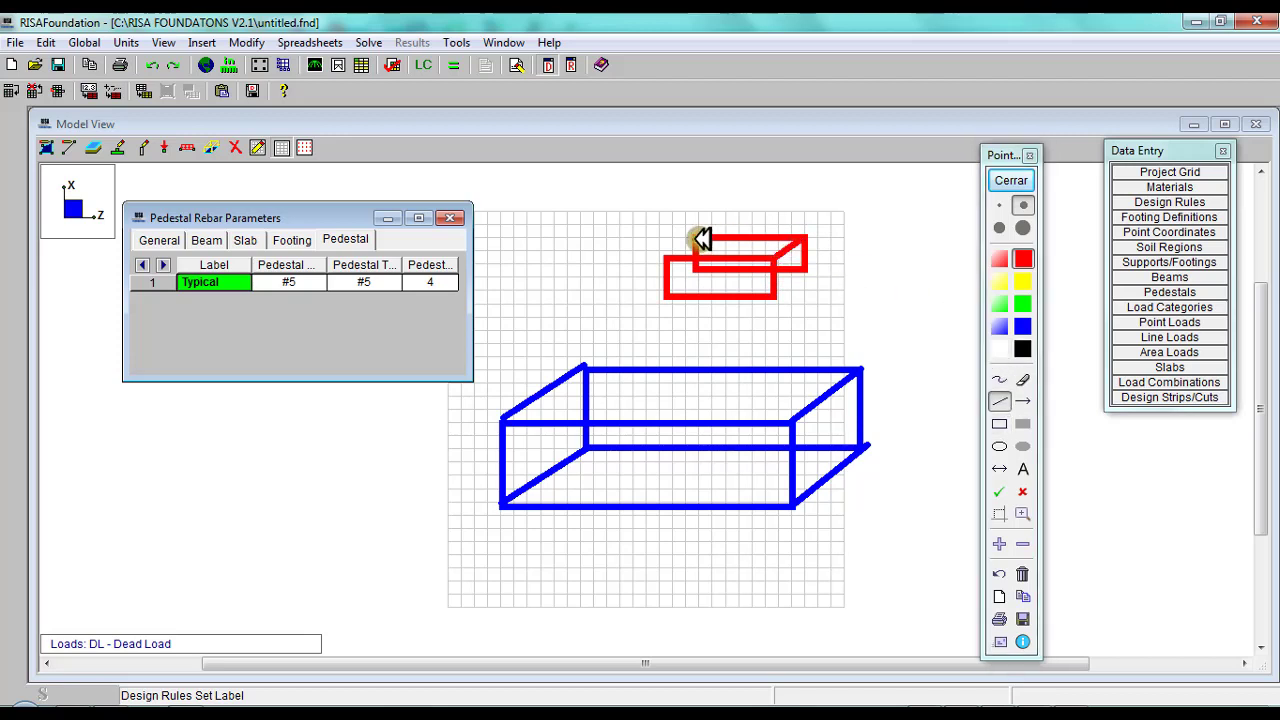
pyautogui.click(666, 256)
pyautogui.moveTo(797, 281); pyautogui.dragTo(774, 295)
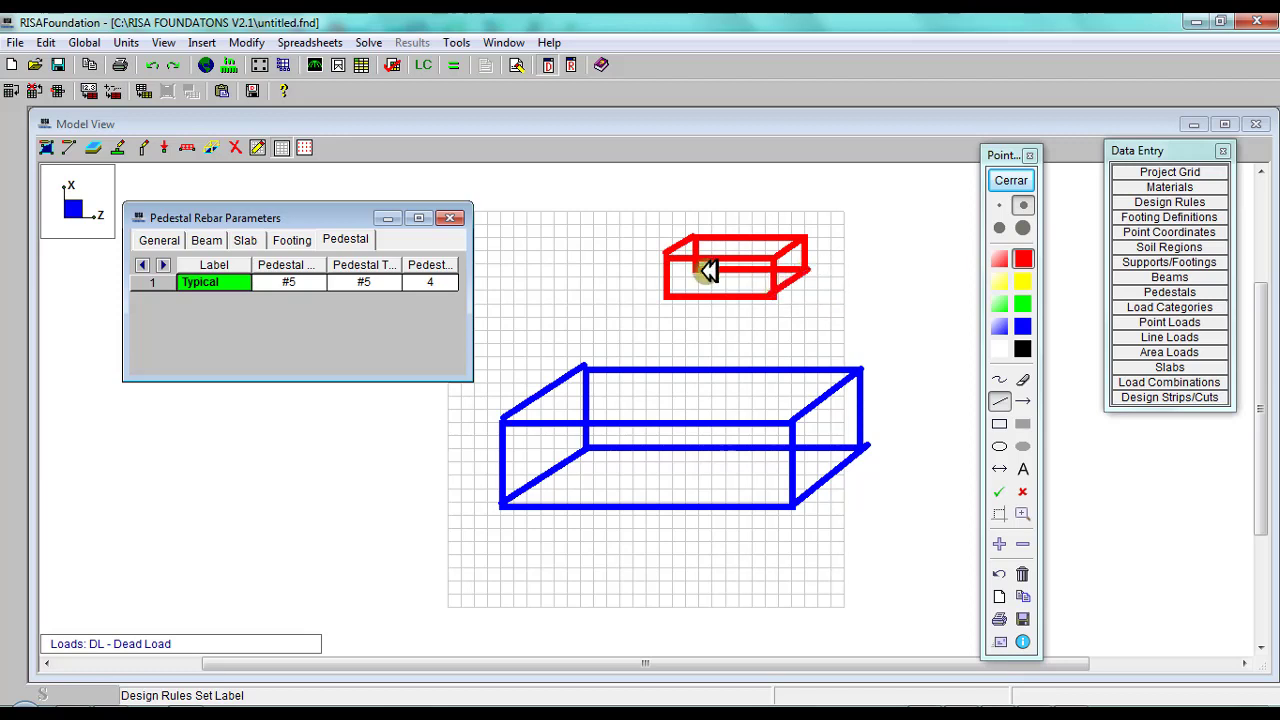
pyautogui.moveTo(700, 268); pyautogui.dragTo(672, 290)
pyautogui.click(670, 292)
# Extend the red box's four corners down to the blue footing with straight lines and outline the pedestal's base.
pyautogui.moveTo(774, 299); pyautogui.dragTo(771, 410)
pyautogui.moveTo(807, 271); pyautogui.dragTo(810, 384)
pyautogui.moveTo(695, 272); pyautogui.dragTo(699, 386)
pyautogui.moveTo(671, 298); pyautogui.dragTo(666, 401)
pyautogui.moveTo(666, 401)
pyautogui.mouseDown()
pyautogui.moveTo(688, 386)
pyautogui.moveTo(805, 378)
pyautogui.moveTo(771, 410)
pyautogui.moveTo(694, 403)
pyautogui.moveTo(769, 410)
pyautogui.mouseUp()
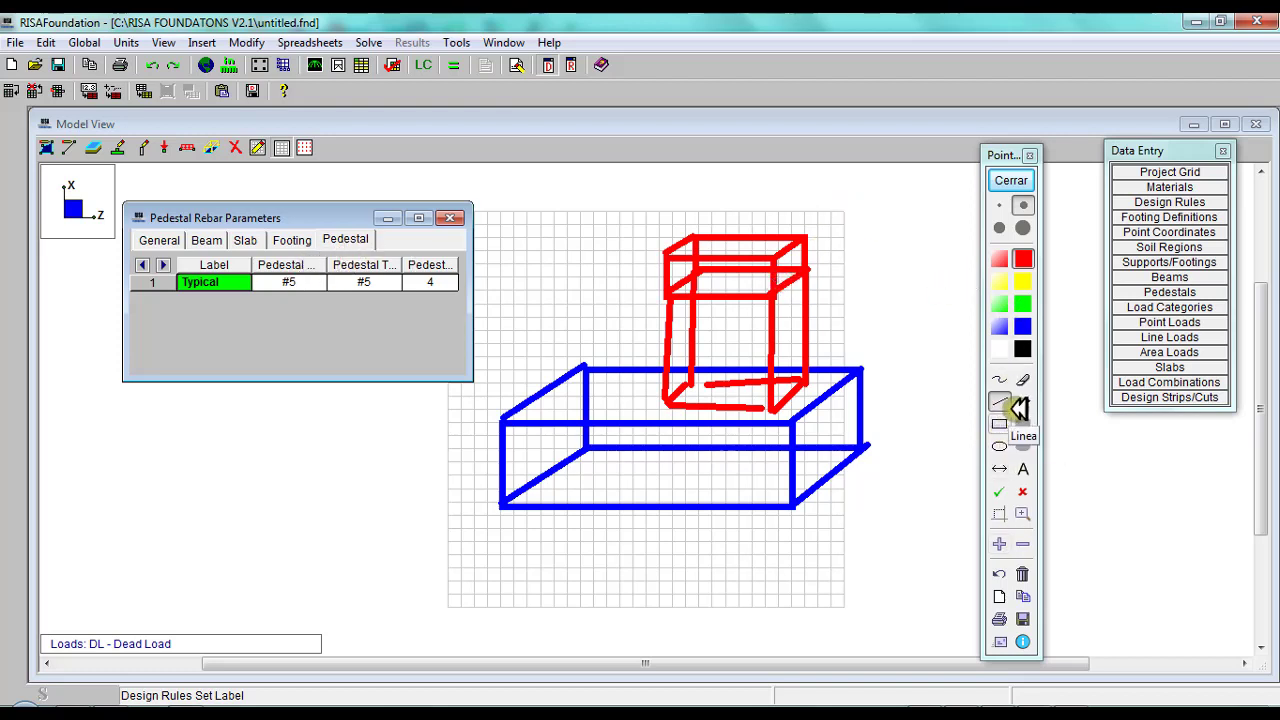
# Add a black freehand mark just above the red pedestal sketch and exit the annotation tool.
pyautogui.click(999, 379)
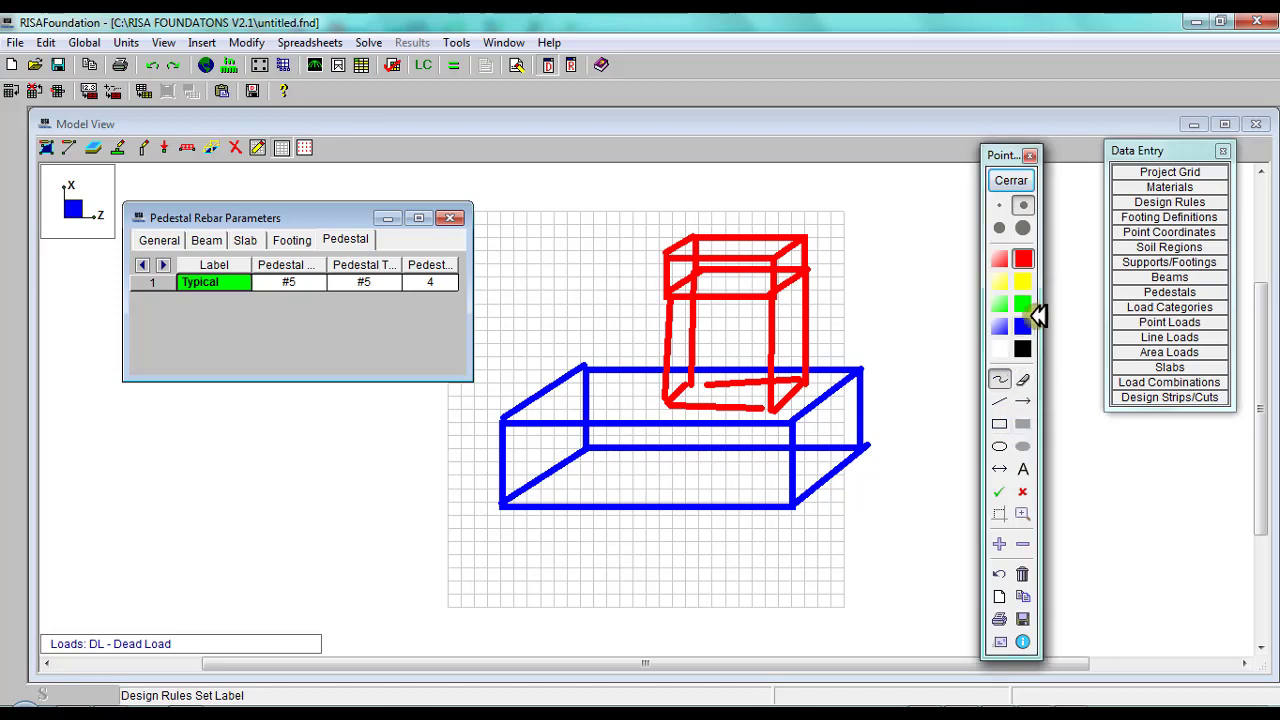
pyautogui.click(1022, 348)
pyautogui.moveTo(785, 218)
pyautogui.mouseDown()
pyautogui.moveTo(609, 371)
pyautogui.moveTo(818, 226)
pyautogui.moveTo(805, 222)
pyautogui.mouseUp()
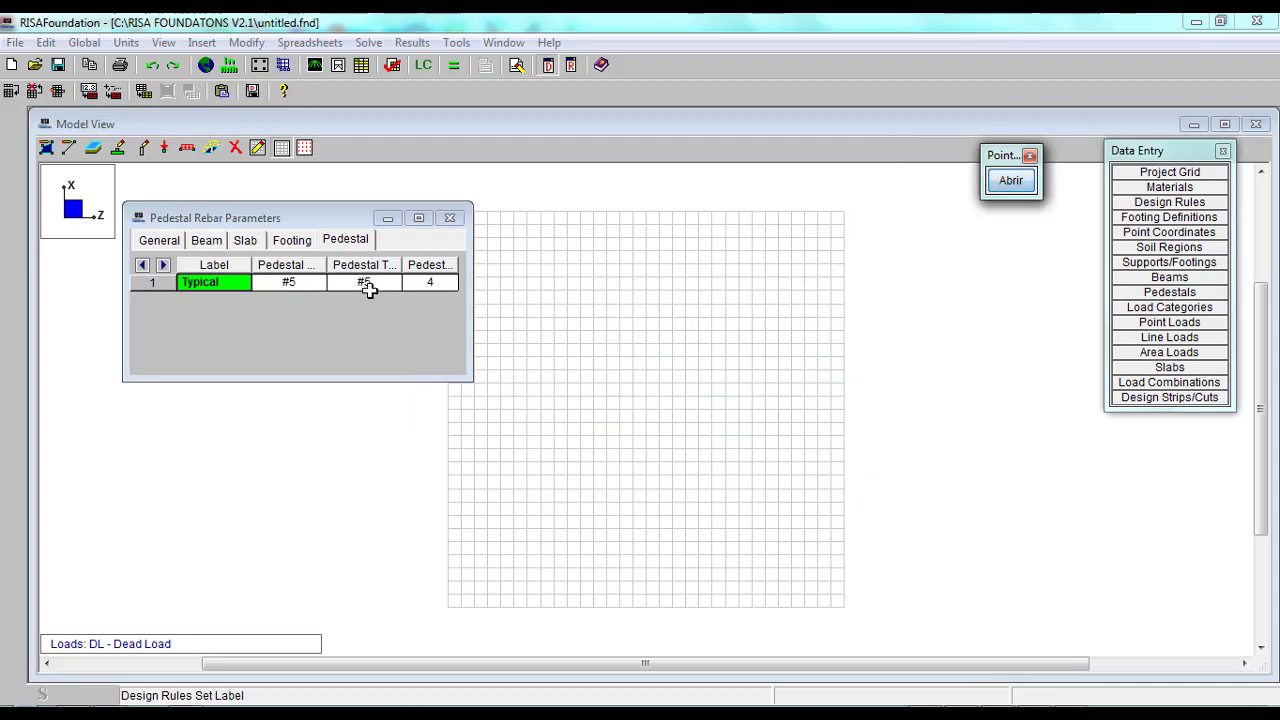
# Widen the pedestal parameters window and the Pedestal Bar and Pedestal Tie columns, and check both bar sizes.
pyautogui.moveTo(472, 272); pyautogui.dragTo(712, 268)
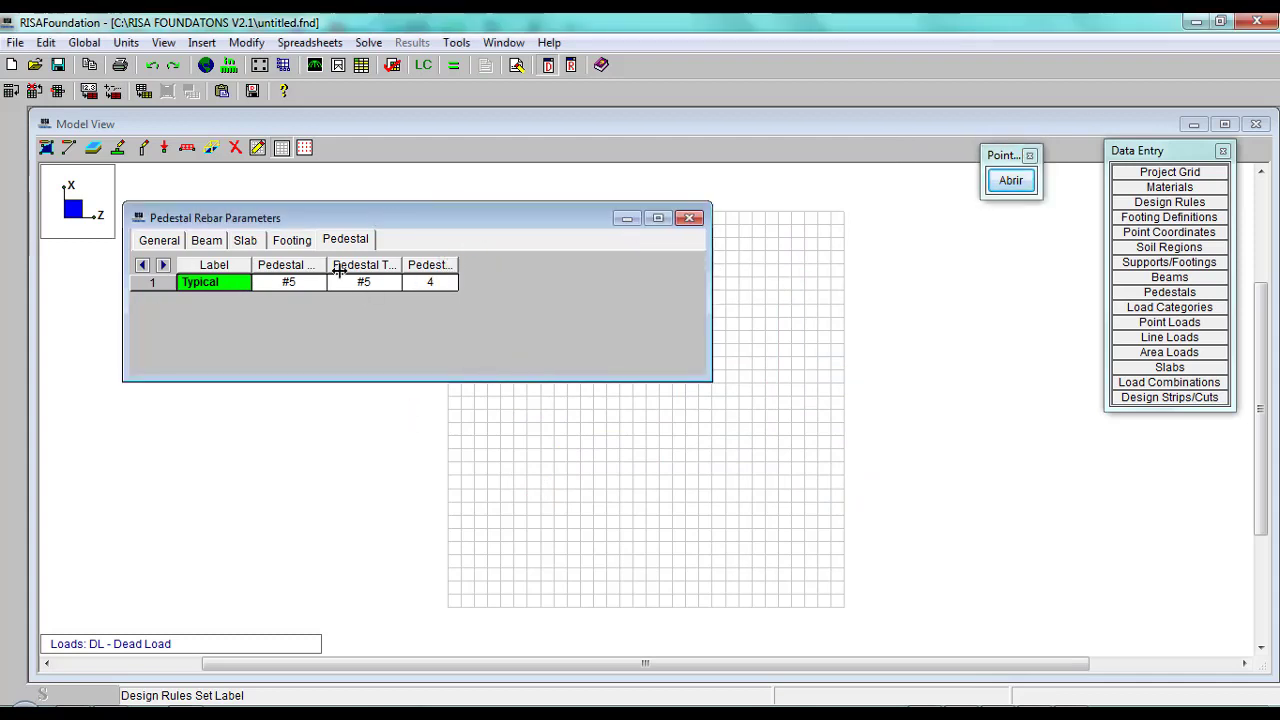
pyautogui.moveTo(402, 265); pyautogui.dragTo(419, 265)
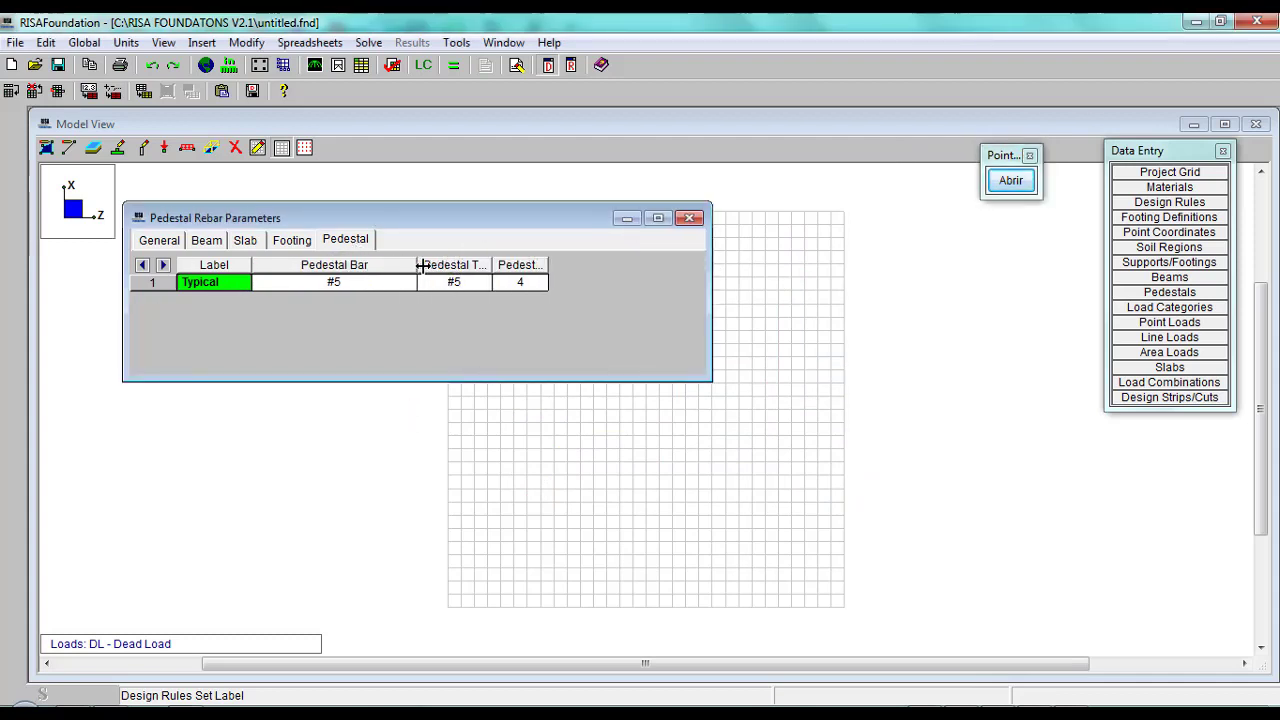
pyautogui.click(359, 287)
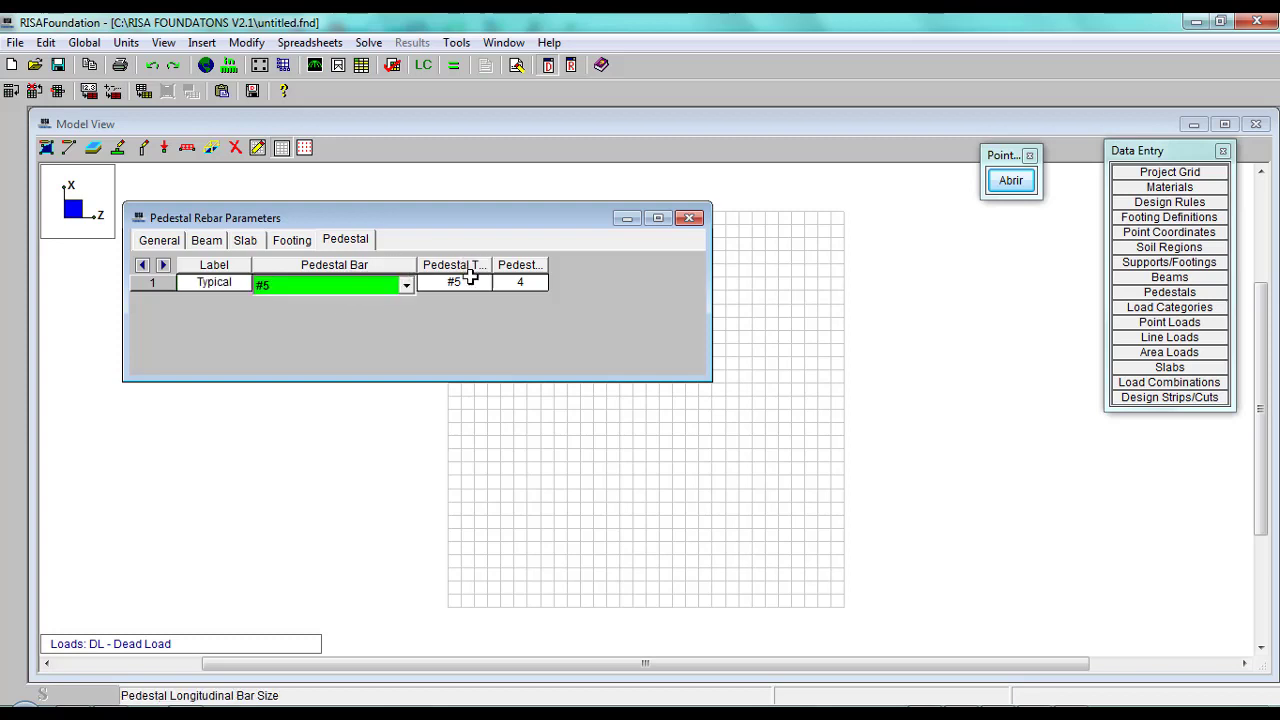
pyautogui.click(465, 283)
pyautogui.moveTo(530, 264); pyautogui.dragTo(575, 263)
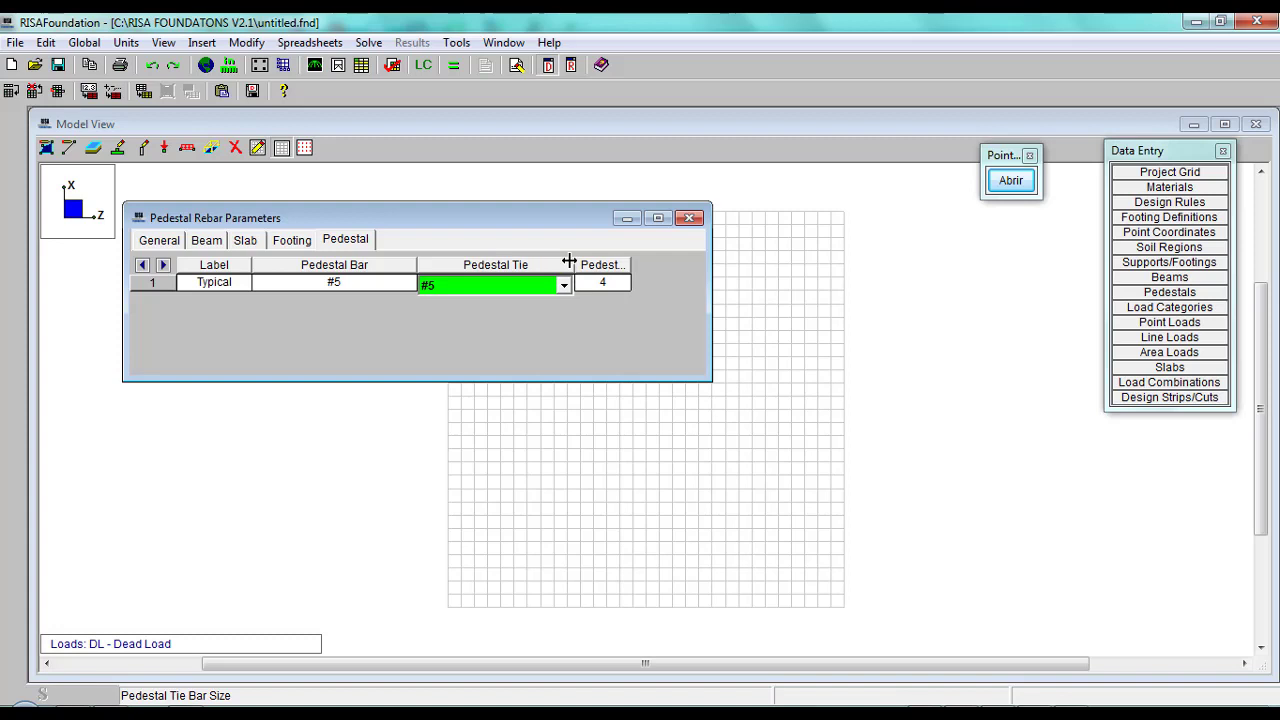
pyautogui.click(321, 285)
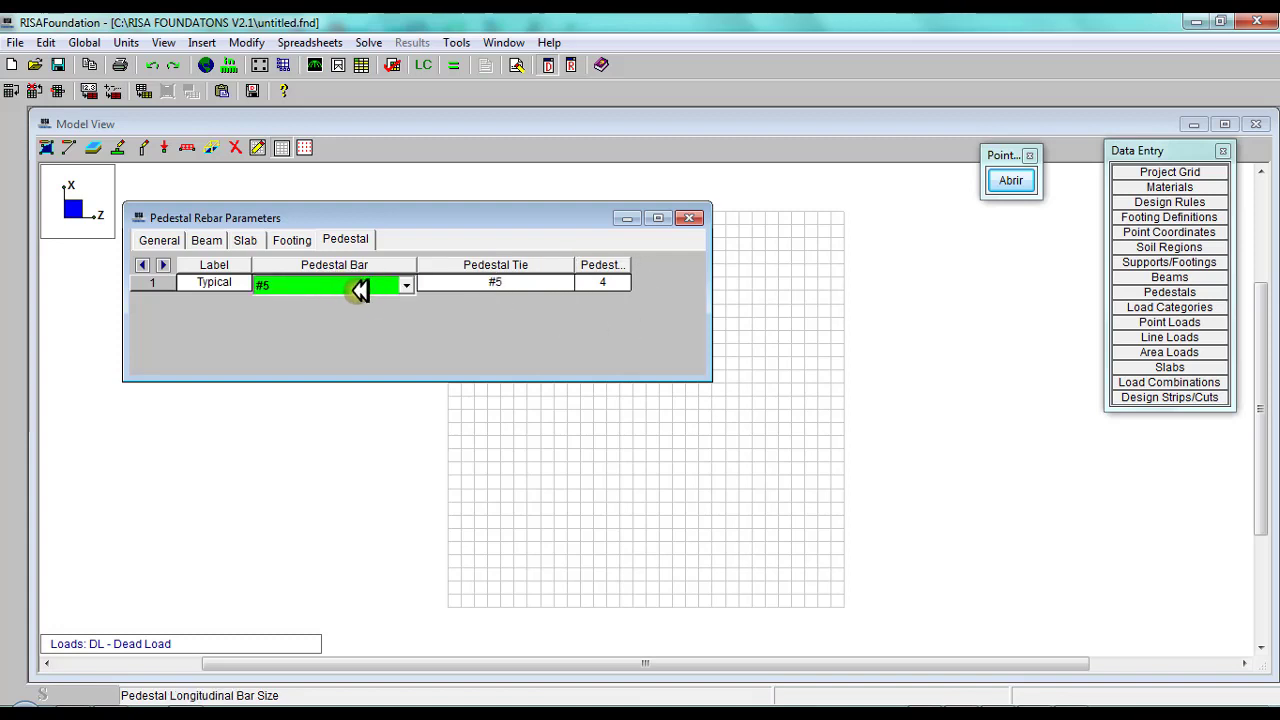
pyautogui.click(519, 285)
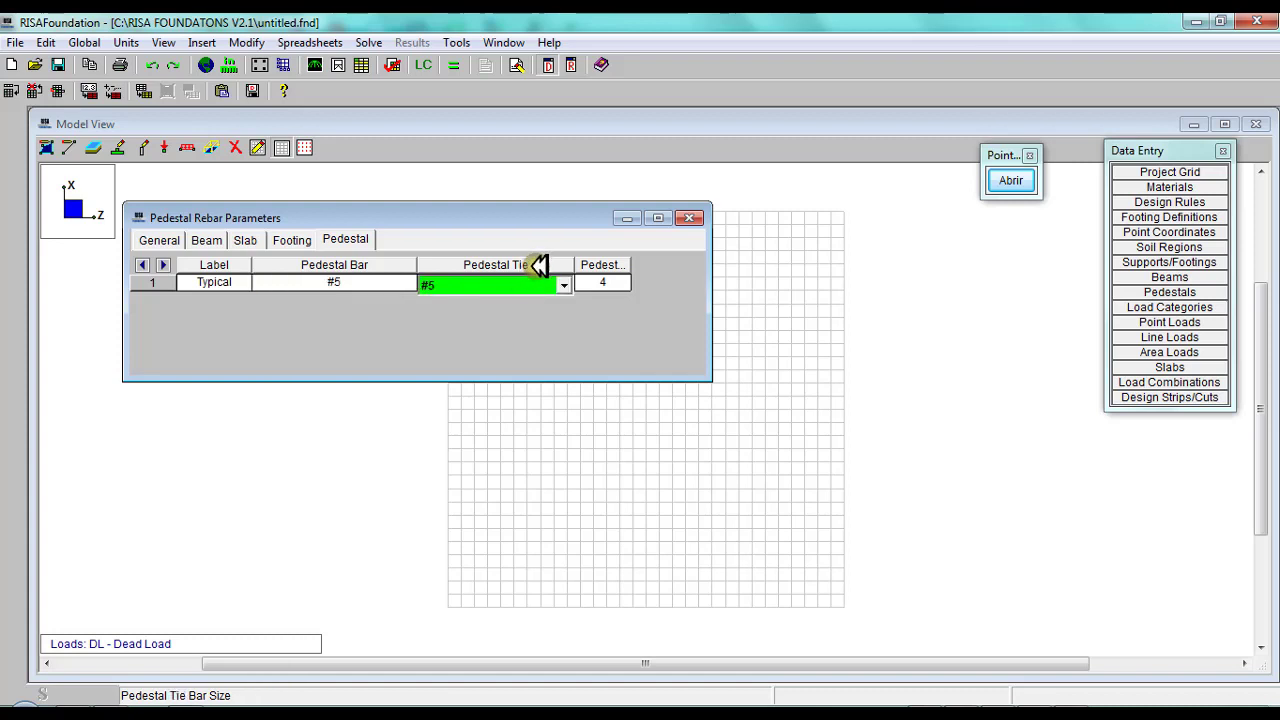
# Set the pedestal tie bar size to #3 in the pedestal rebar parameters.
pyautogui.click(564, 285)
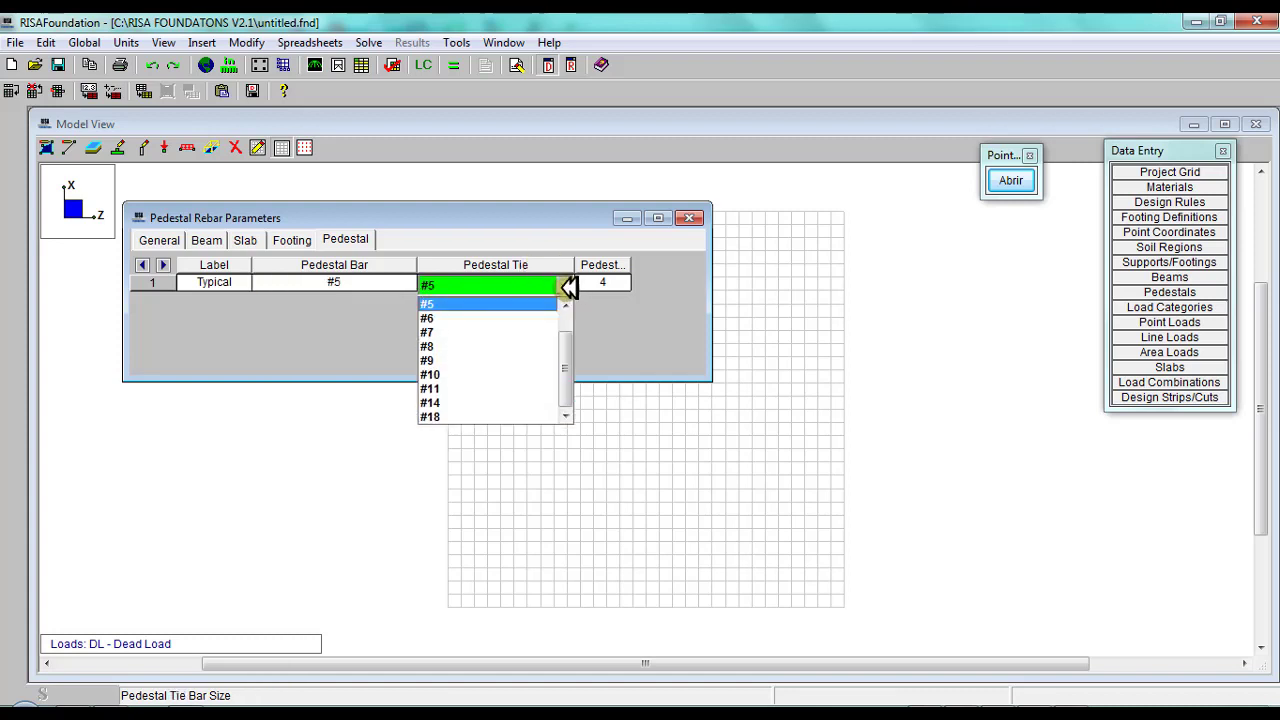
pyautogui.click(562, 308)
pyautogui.click(566, 285)
pyautogui.click(568, 305)
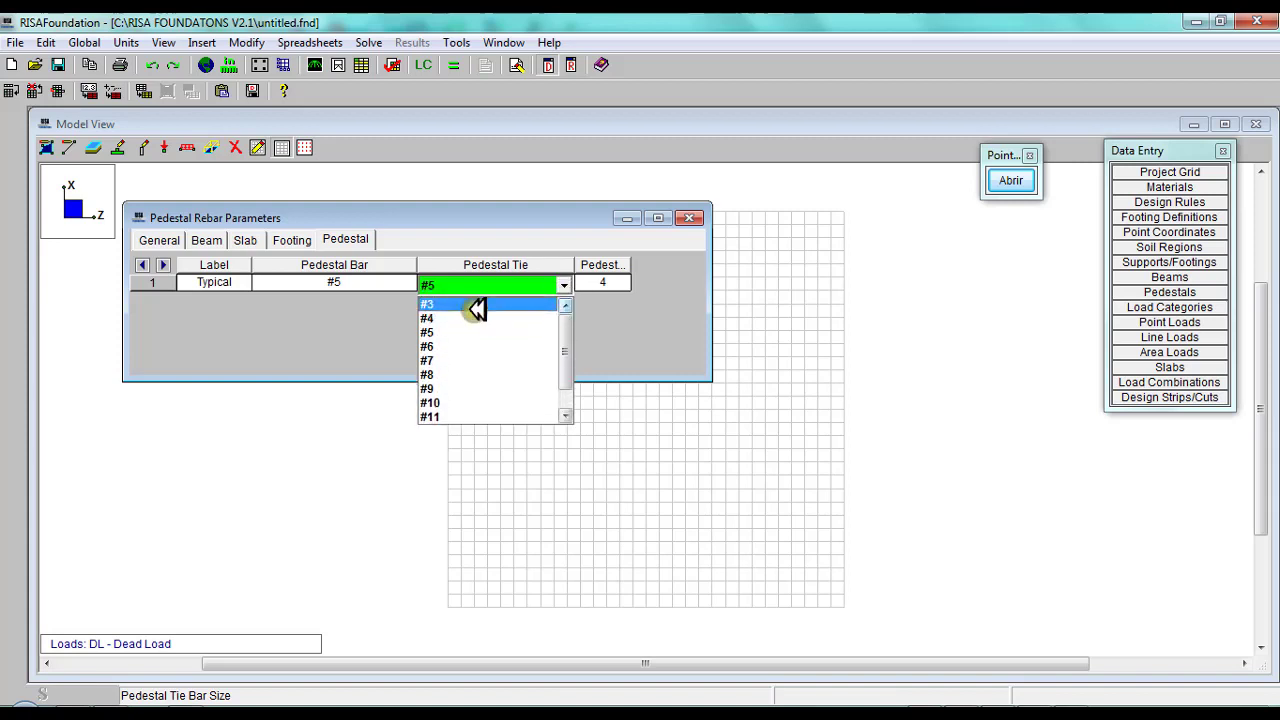
pyautogui.click(476, 309)
# Widen the Pedestal Bar Cover column and its window to check the cover, and close the pedestal rebar parameters.
pyautogui.click(607, 283)
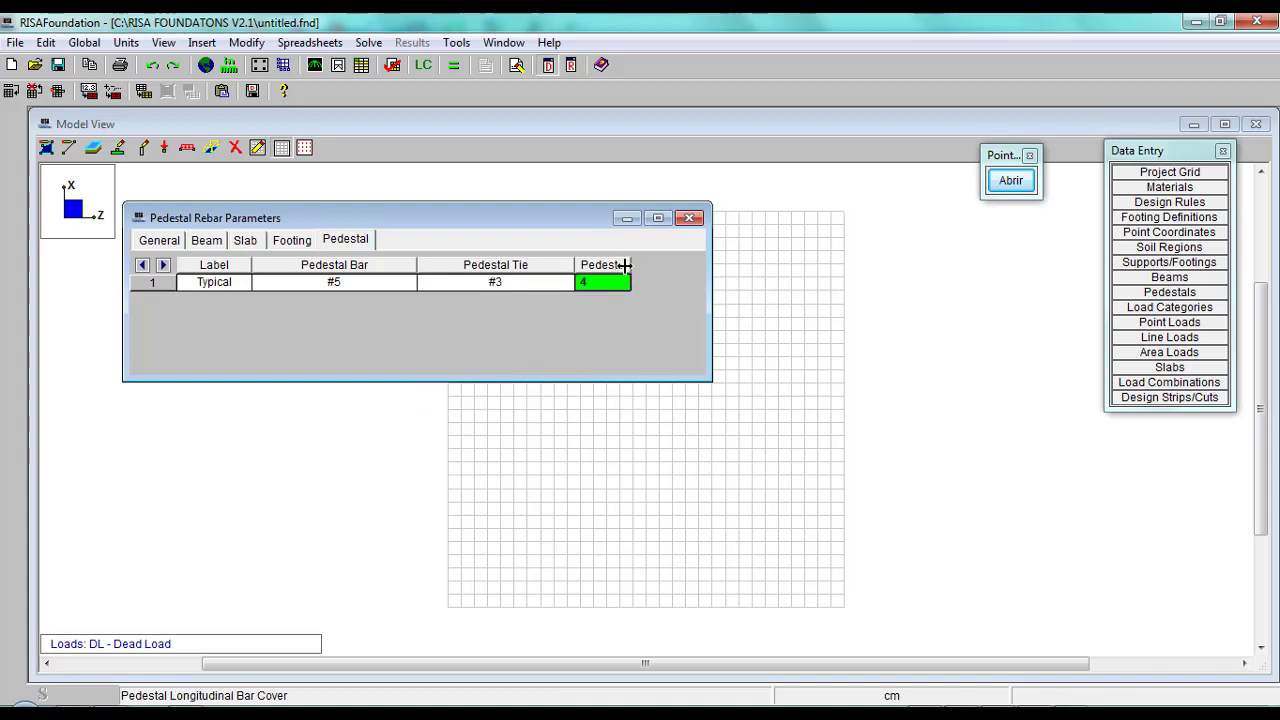
pyautogui.moveTo(625, 265); pyautogui.dragTo(689, 264)
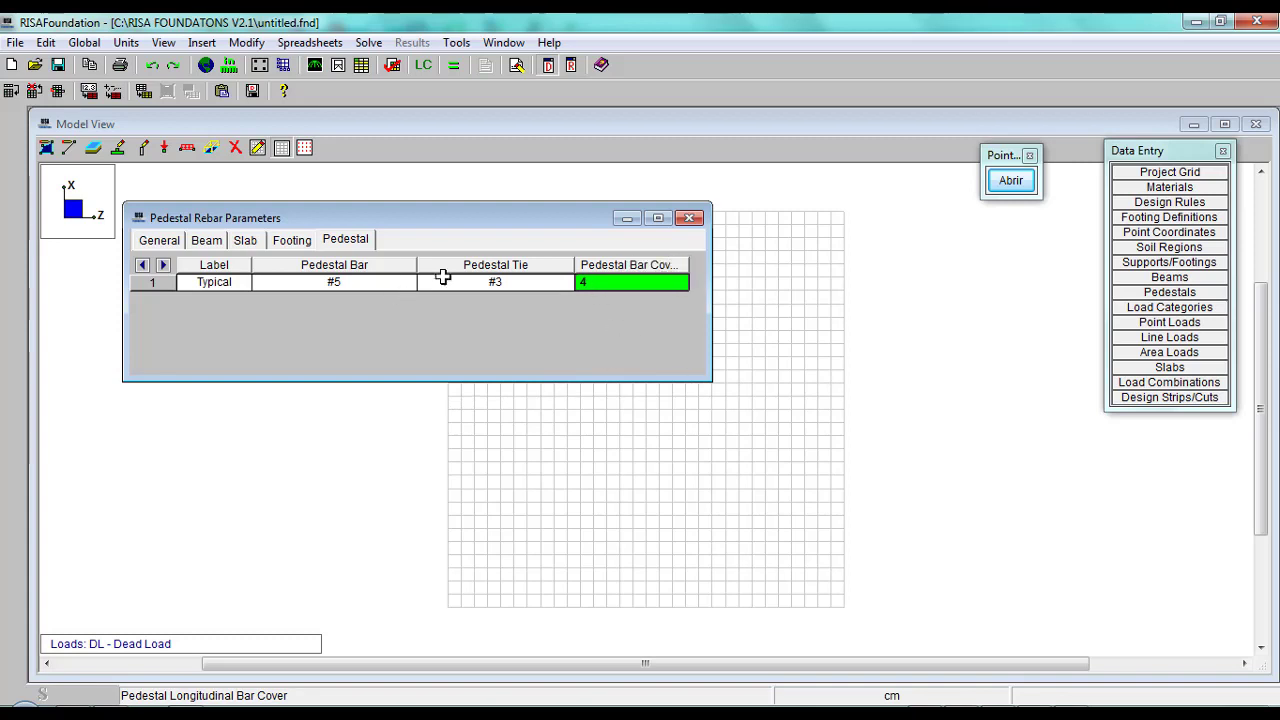
pyautogui.moveTo(725, 261); pyautogui.dragTo(824, 276)
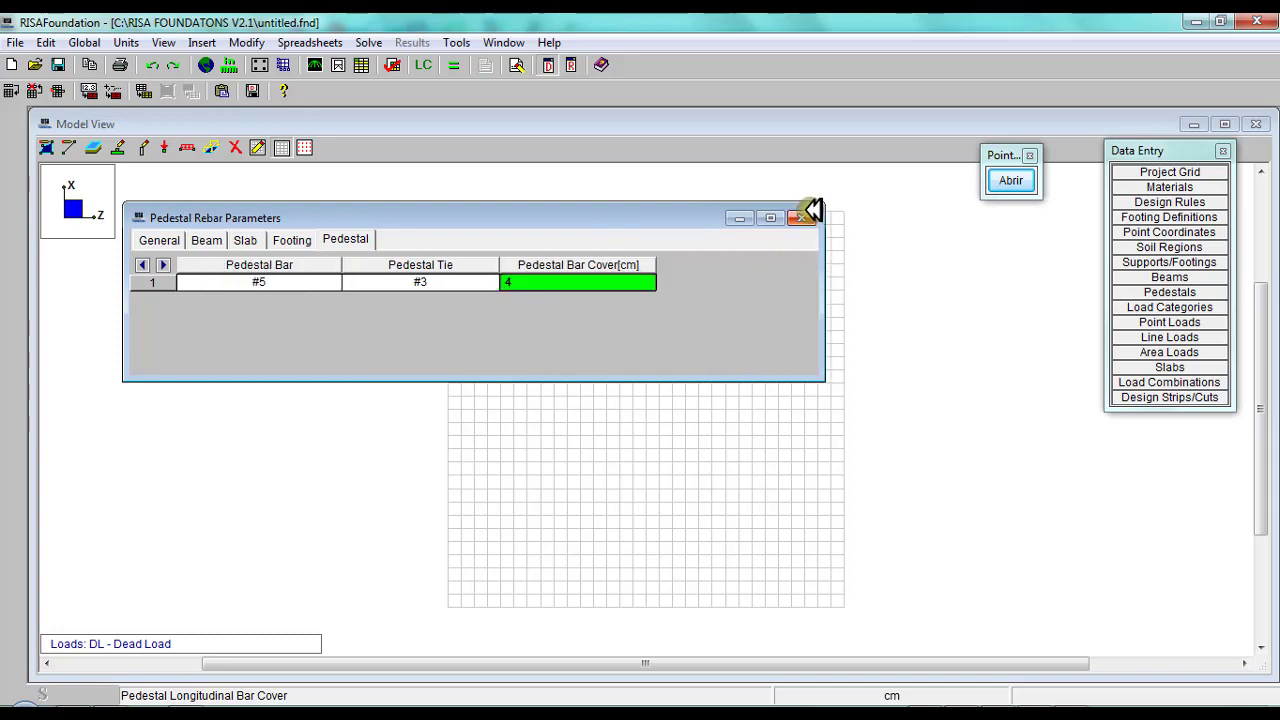
pyautogui.click(805, 219)
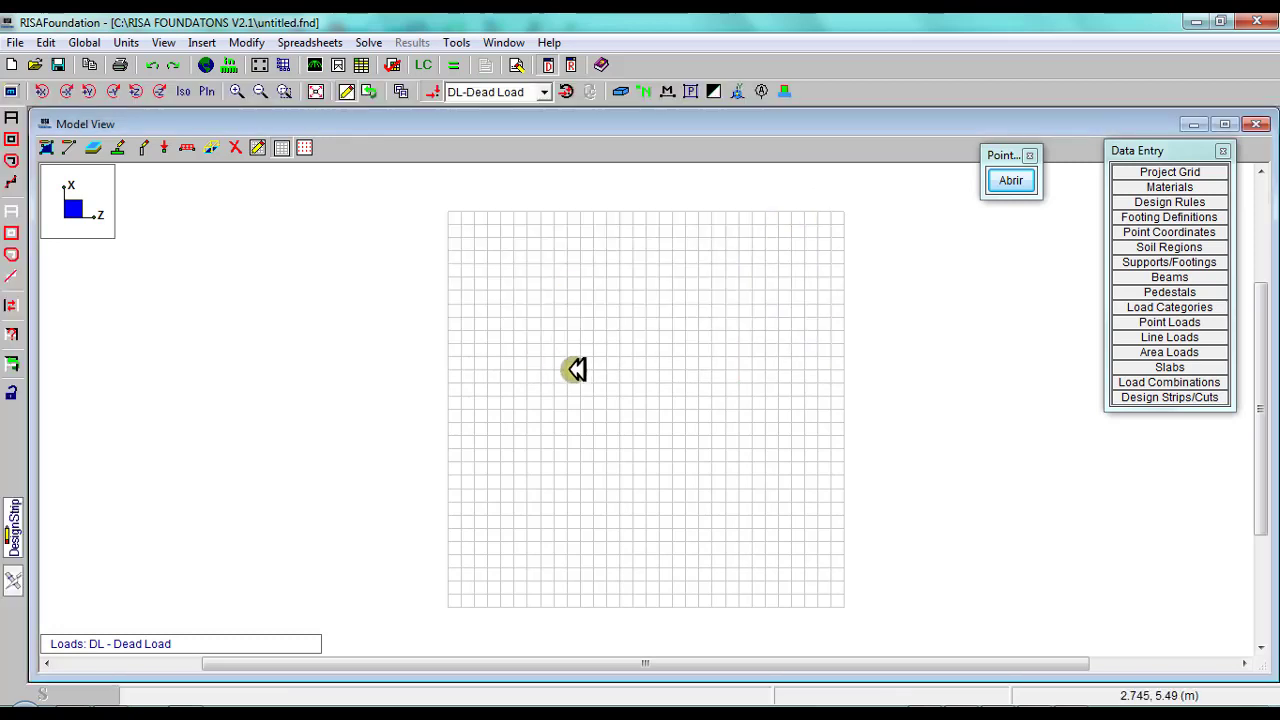
# Open the footing definitions in a wider window and review the geometry, pedestal, soil and general properties.
pyautogui.click(1190, 218)
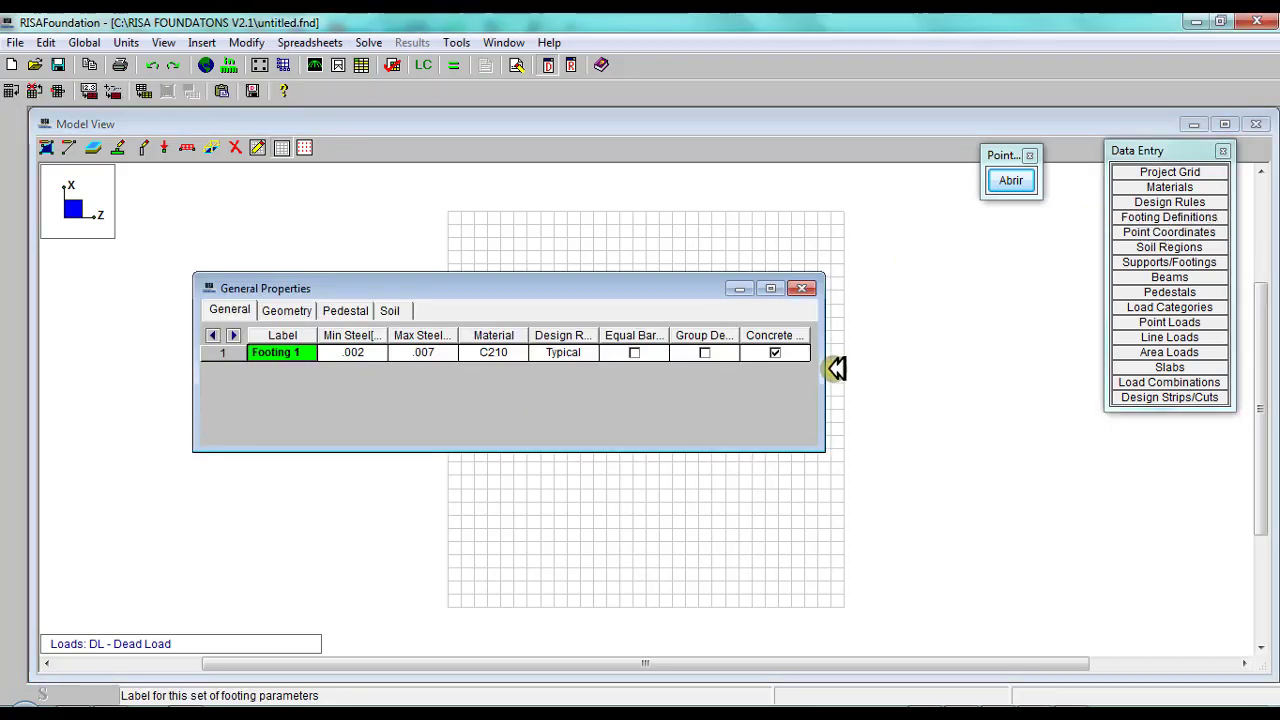
pyautogui.moveTo(820, 365); pyautogui.dragTo(1020, 355)
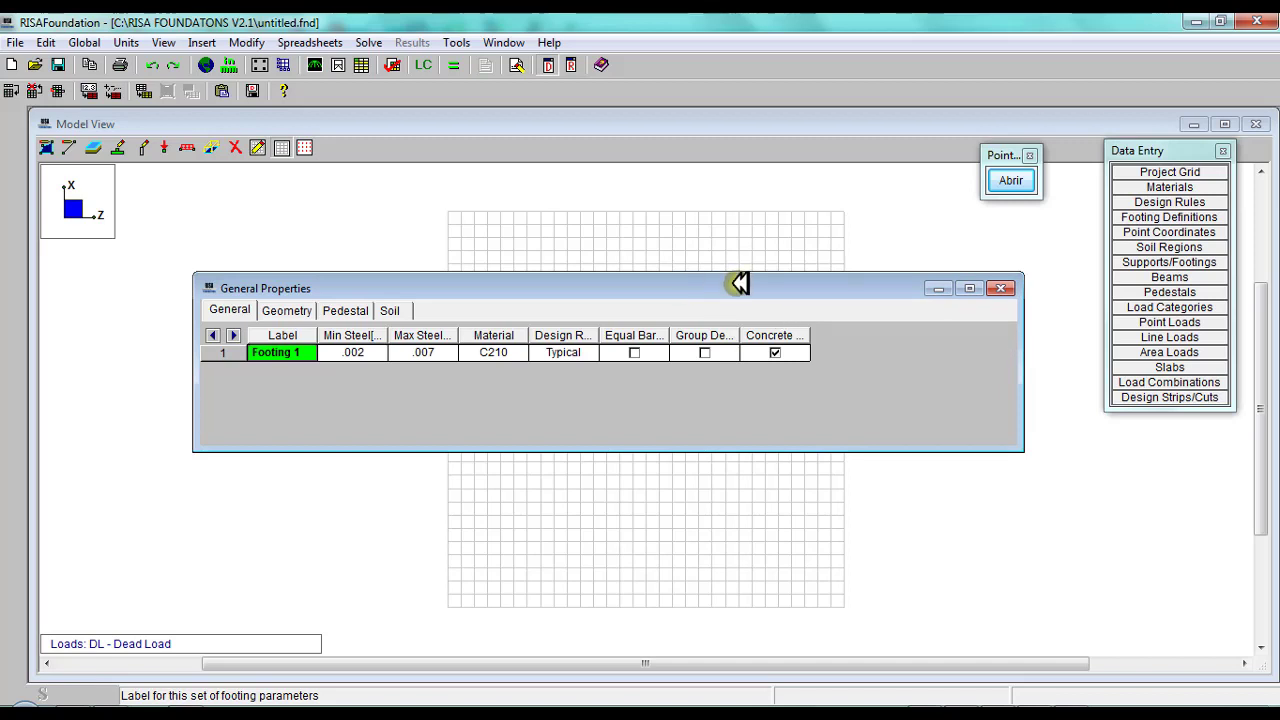
pyautogui.moveTo(734, 280); pyautogui.dragTo(691, 262)
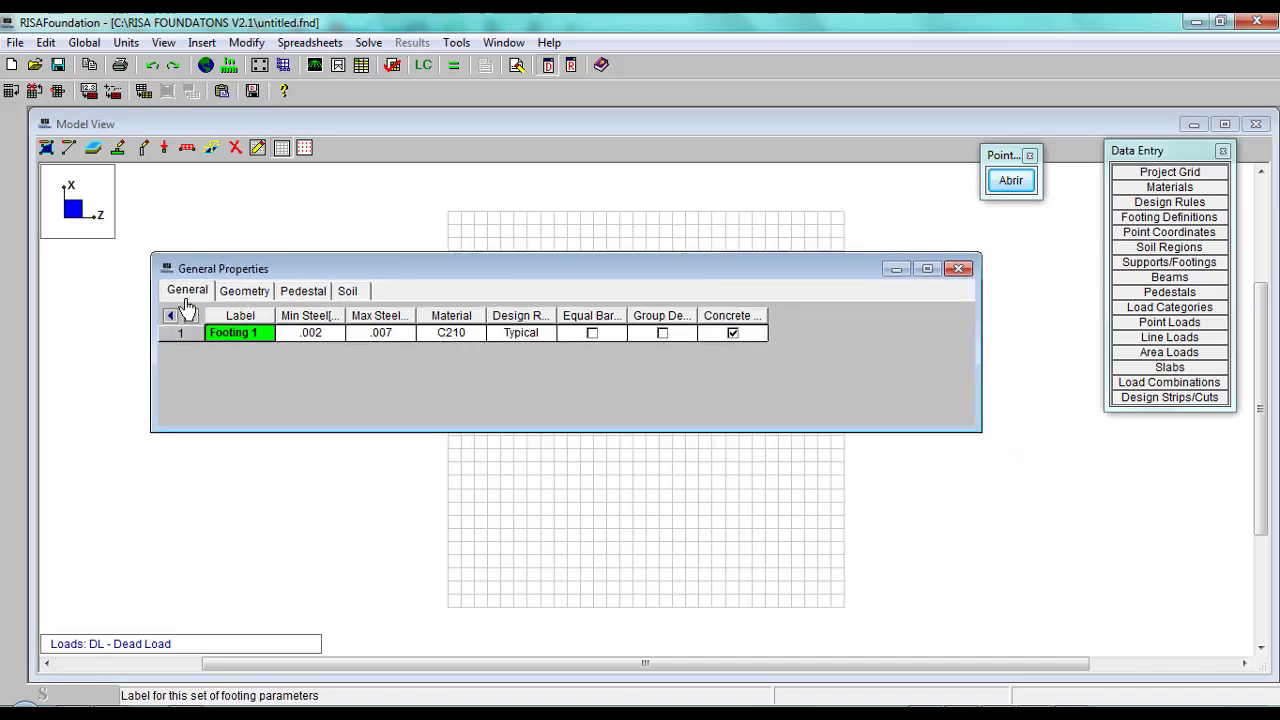
pyautogui.click(233, 296)
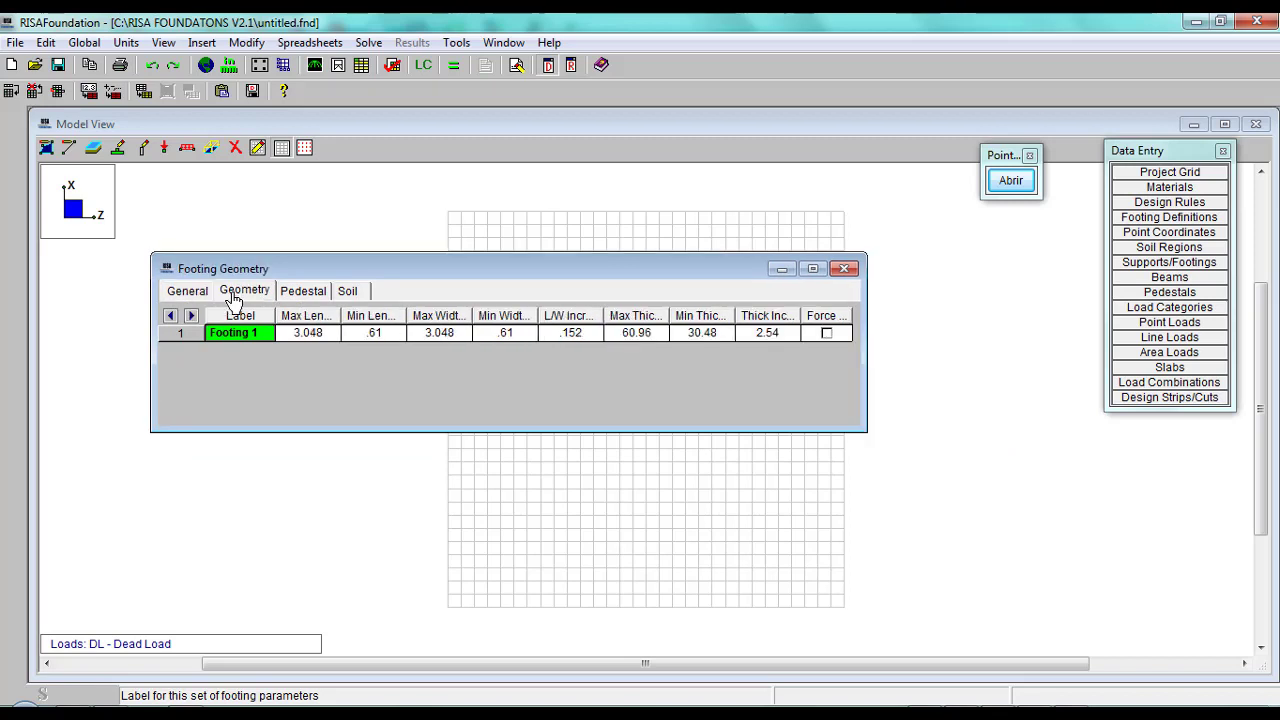
pyautogui.click(296, 292)
pyautogui.click(348, 292)
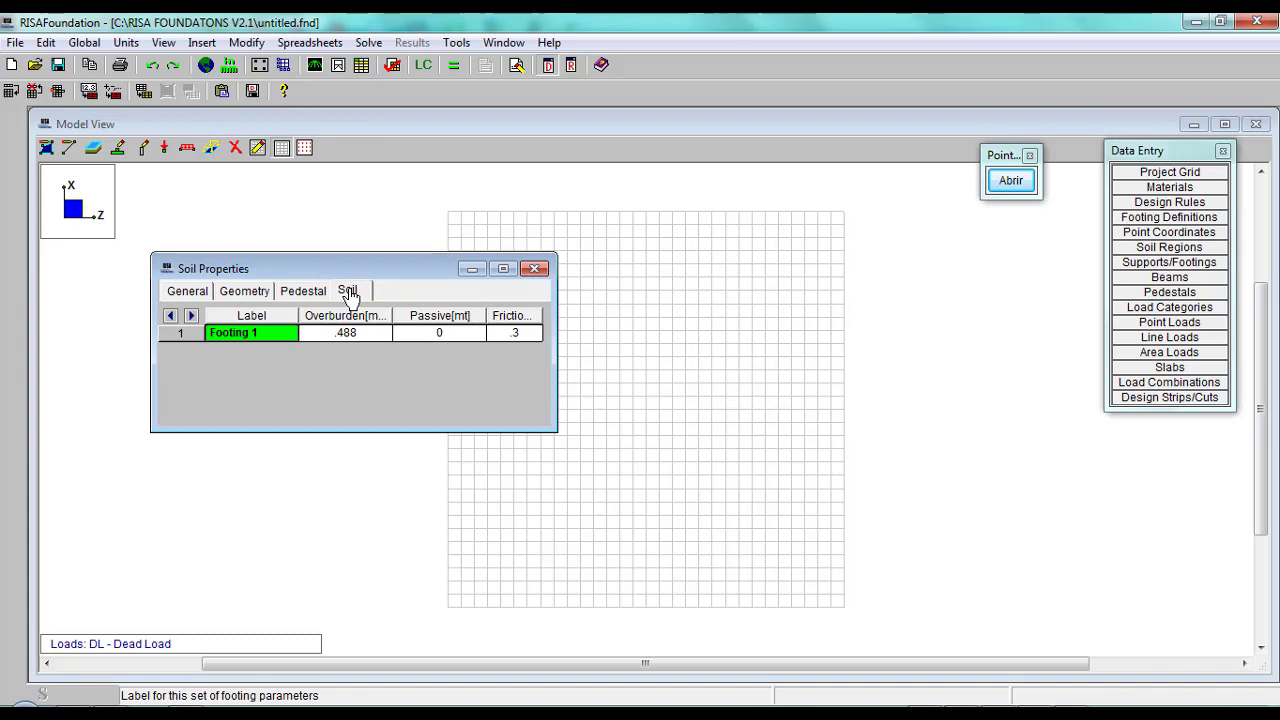
pyautogui.click(188, 296)
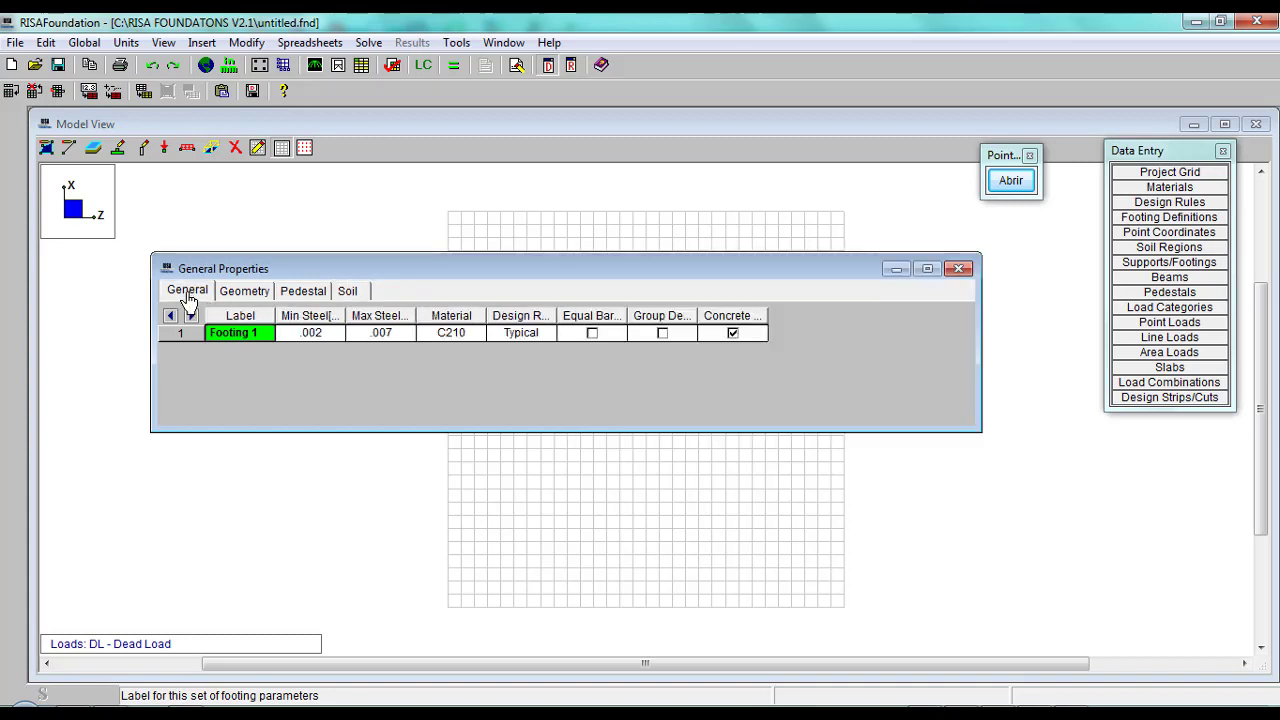
# Widen the Min Steel column and rename the footing definition ZAPATA.
pyautogui.moveTo(345, 316); pyautogui.dragTo(388, 318)
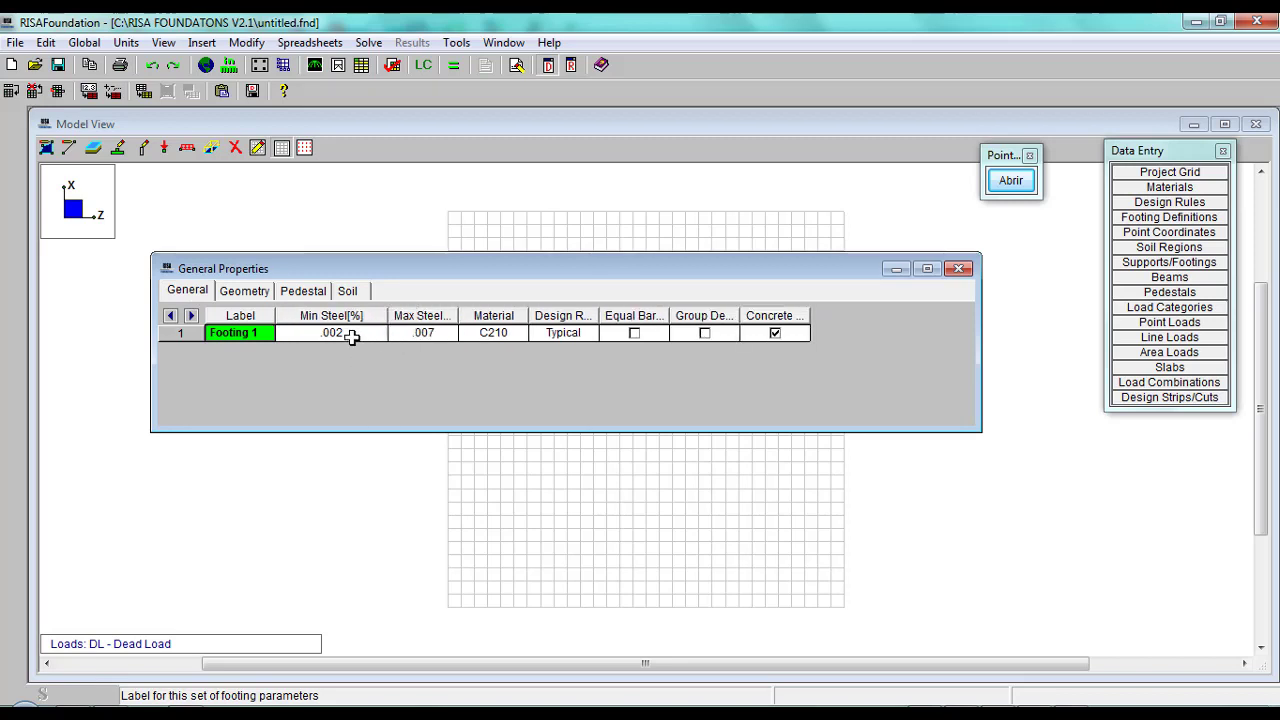
pyautogui.click(344, 333)
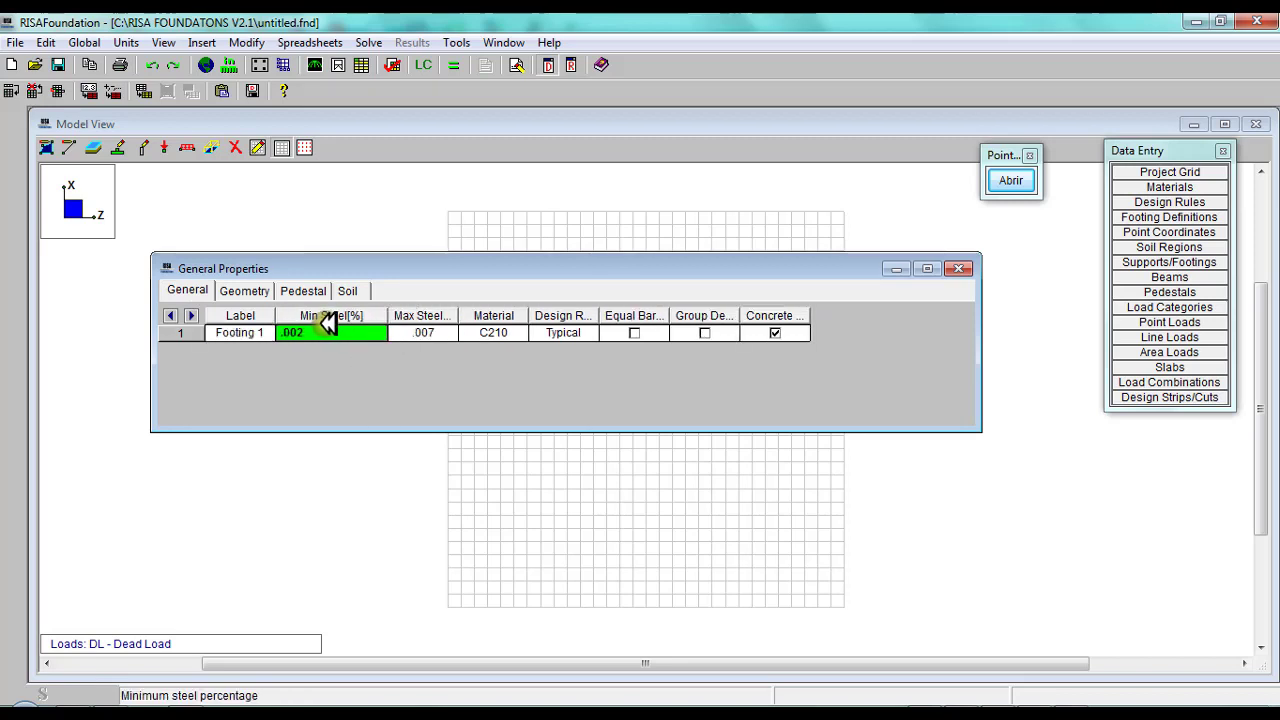
pyautogui.click(266, 333)
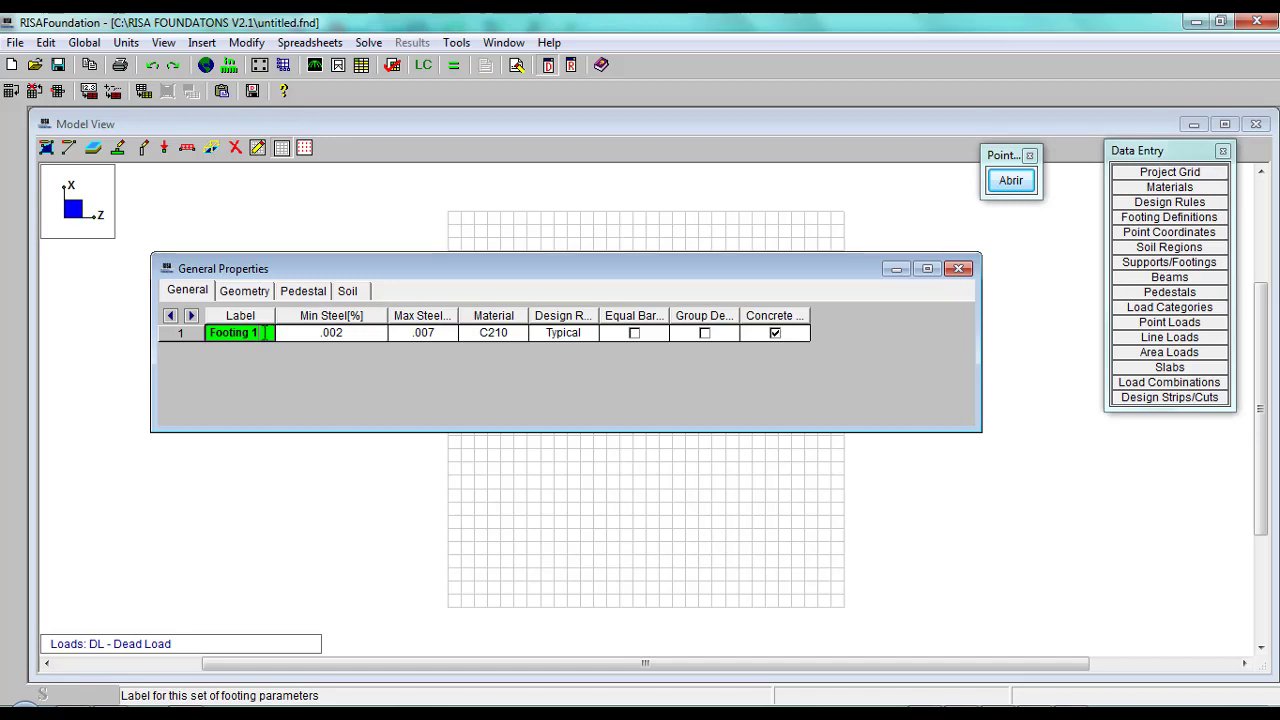
pyautogui.moveTo(262, 333); pyautogui.dragTo(197, 340)
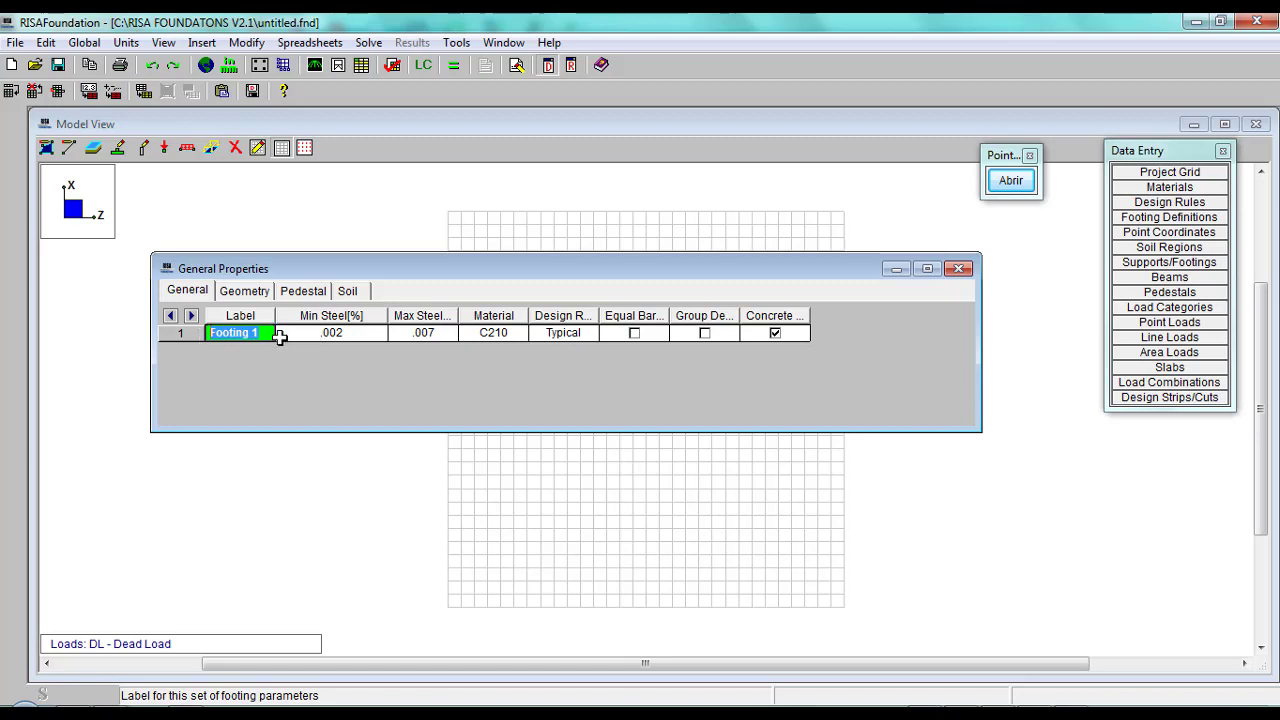
pyautogui.write('ZAPATA')
# Set the ZAPATA footing's maximum steel to .006 and widen the Max Steel column.
pyautogui.click(357, 333)
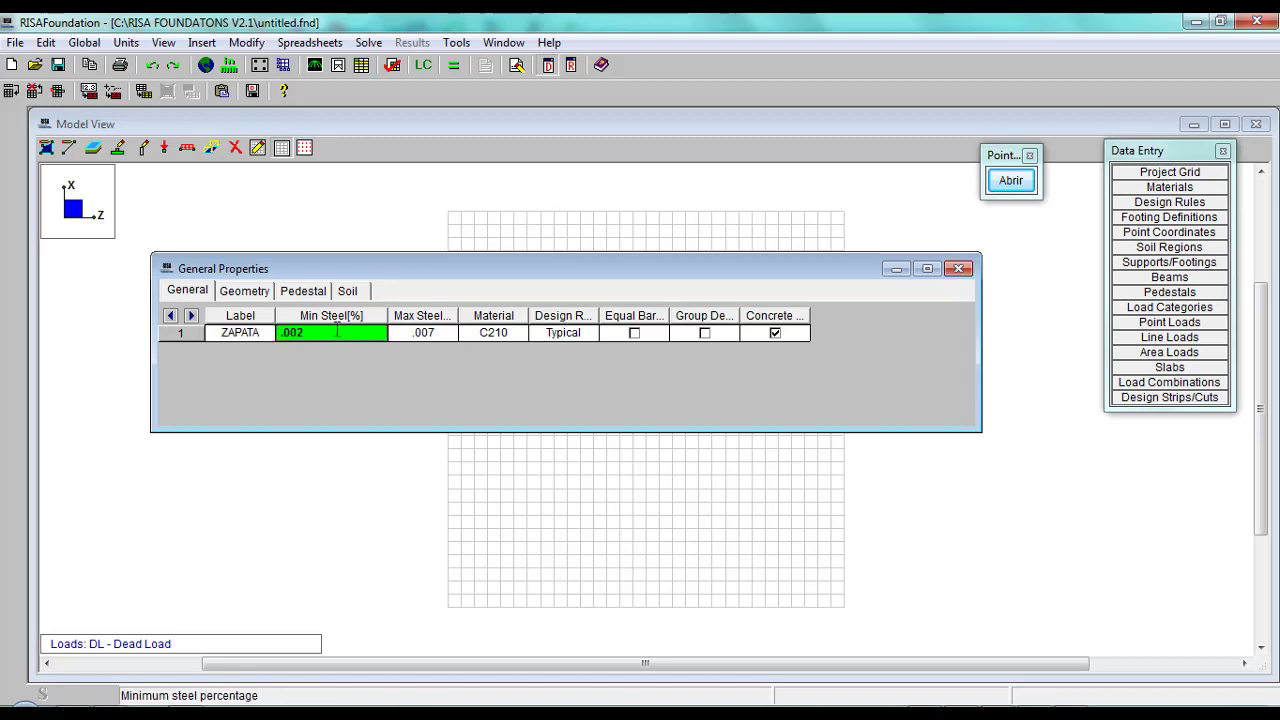
pyautogui.click(442, 333)
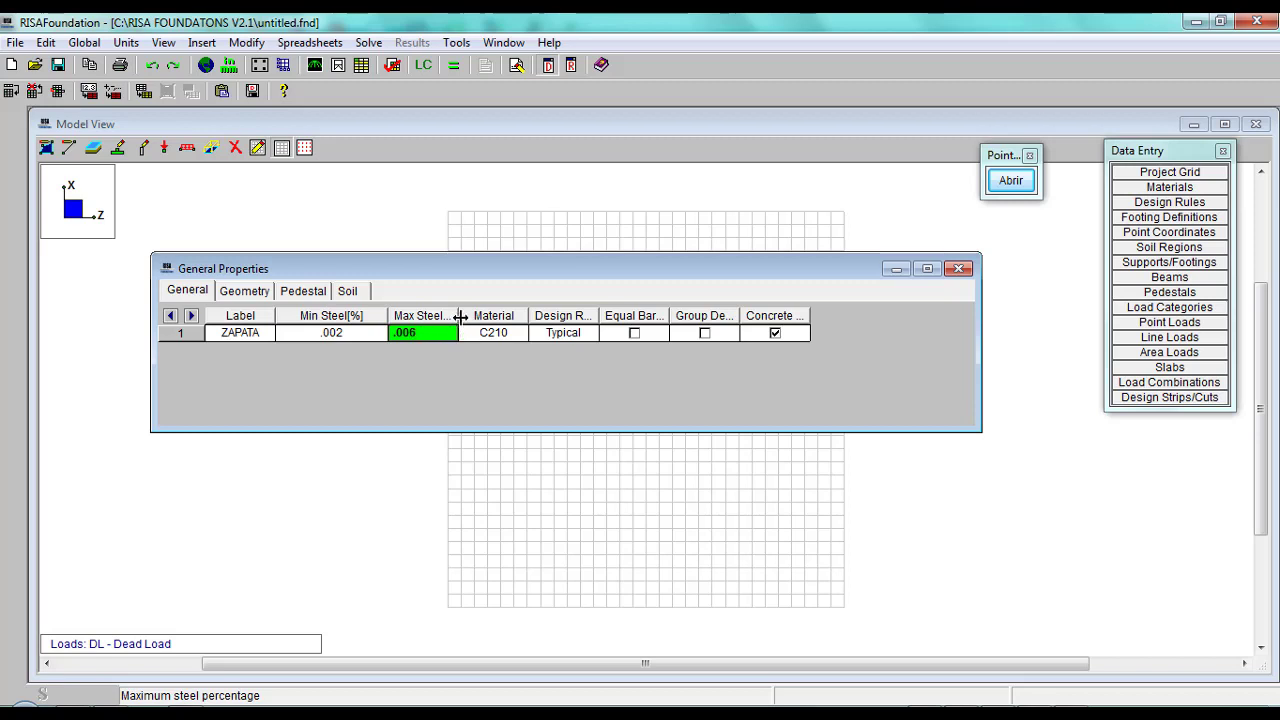
pyautogui.moveTo(460, 316); pyautogui.dragTo(486, 316)
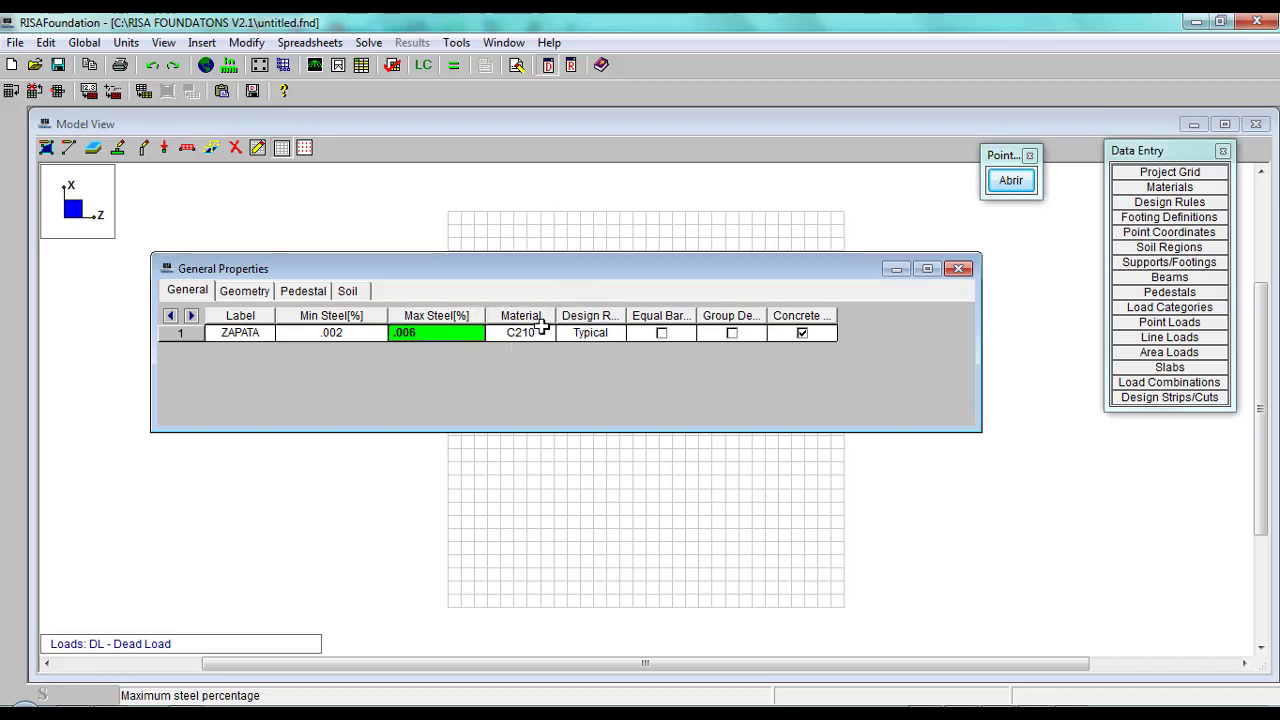
# Assign material C210 and the Typical design rules to the ZAPATA footing, and close the footing definitions.
pyautogui.click(541, 330)
pyautogui.click(551, 335)
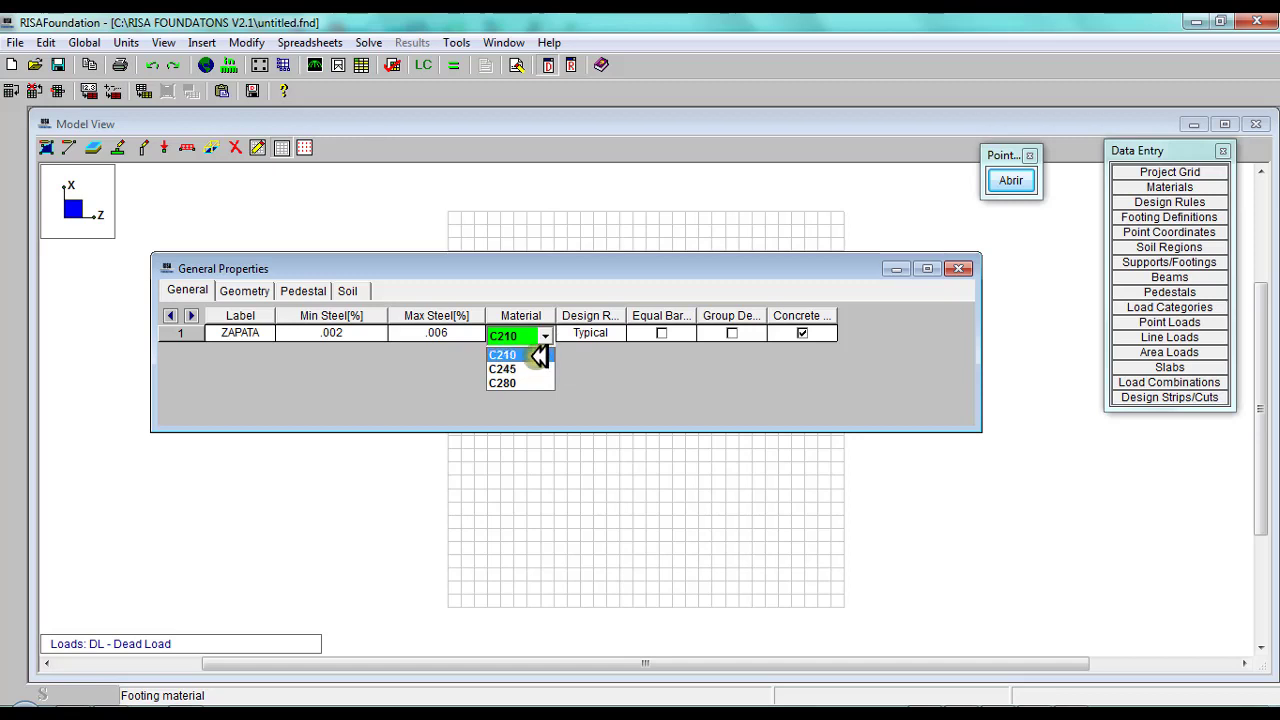
pyautogui.click(530, 356)
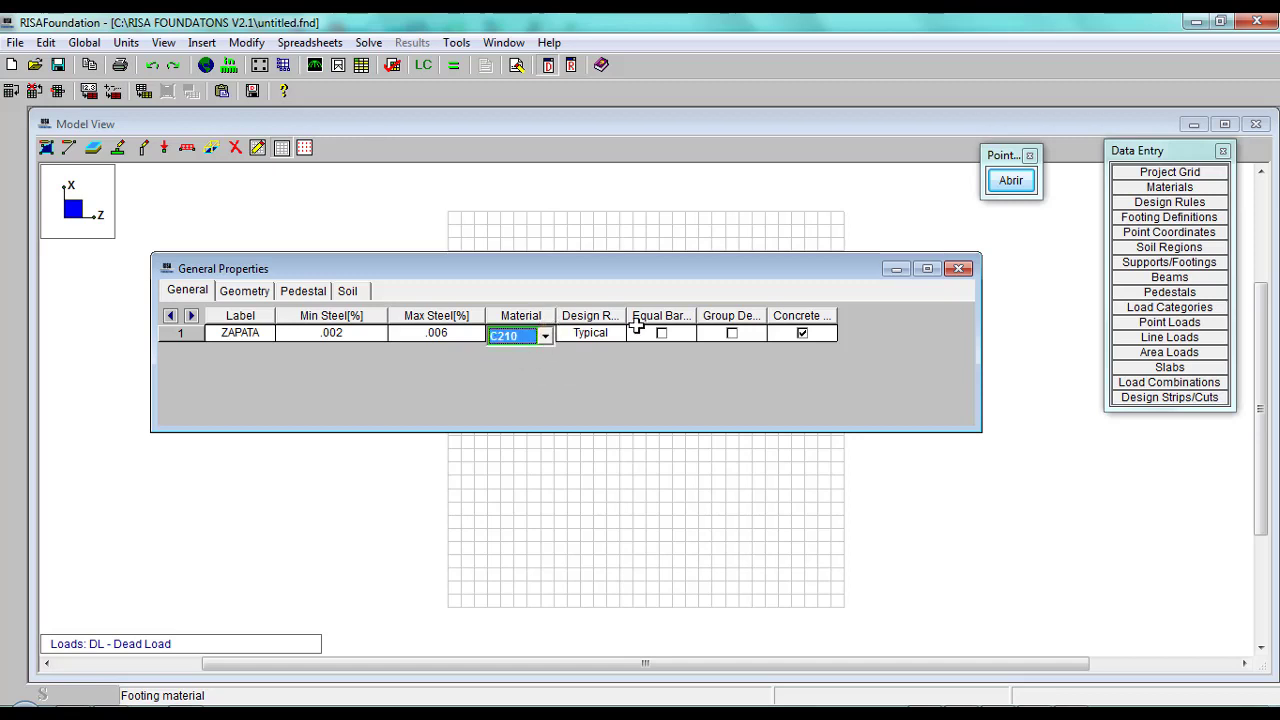
pyautogui.click(605, 334)
pyautogui.moveTo(623, 315); pyautogui.dragTo(707, 303)
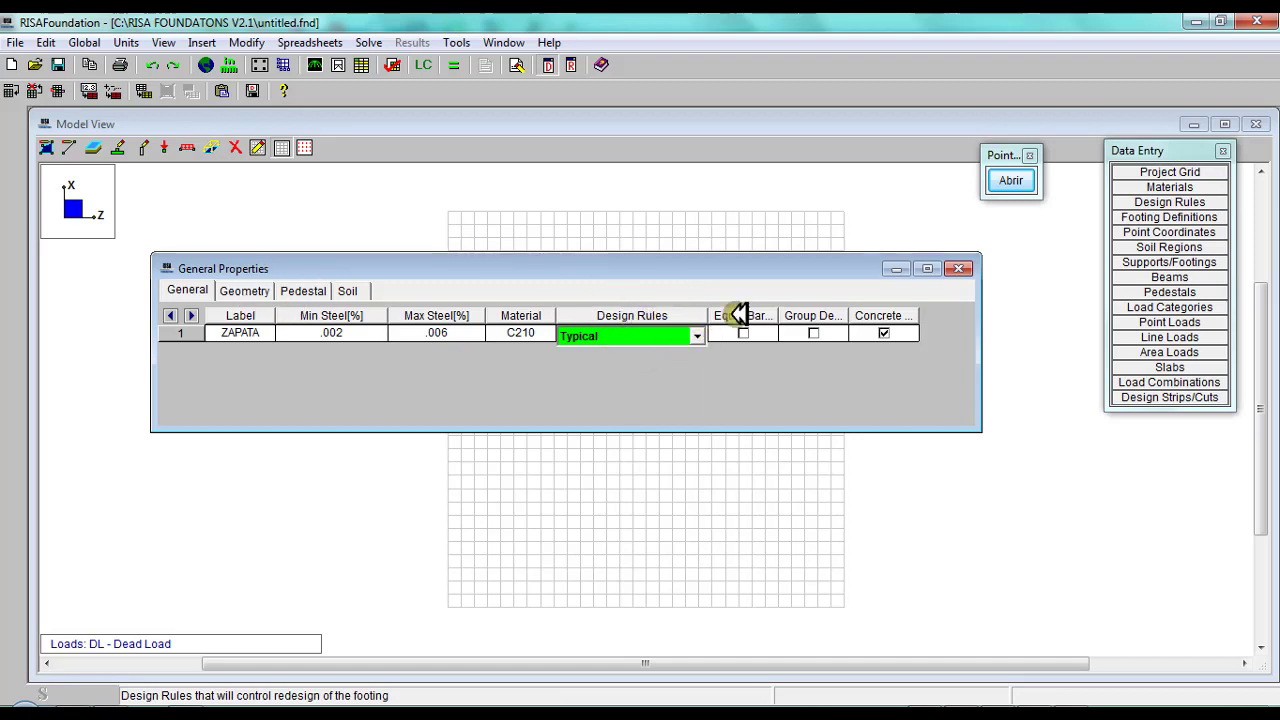
pyautogui.click(697, 336)
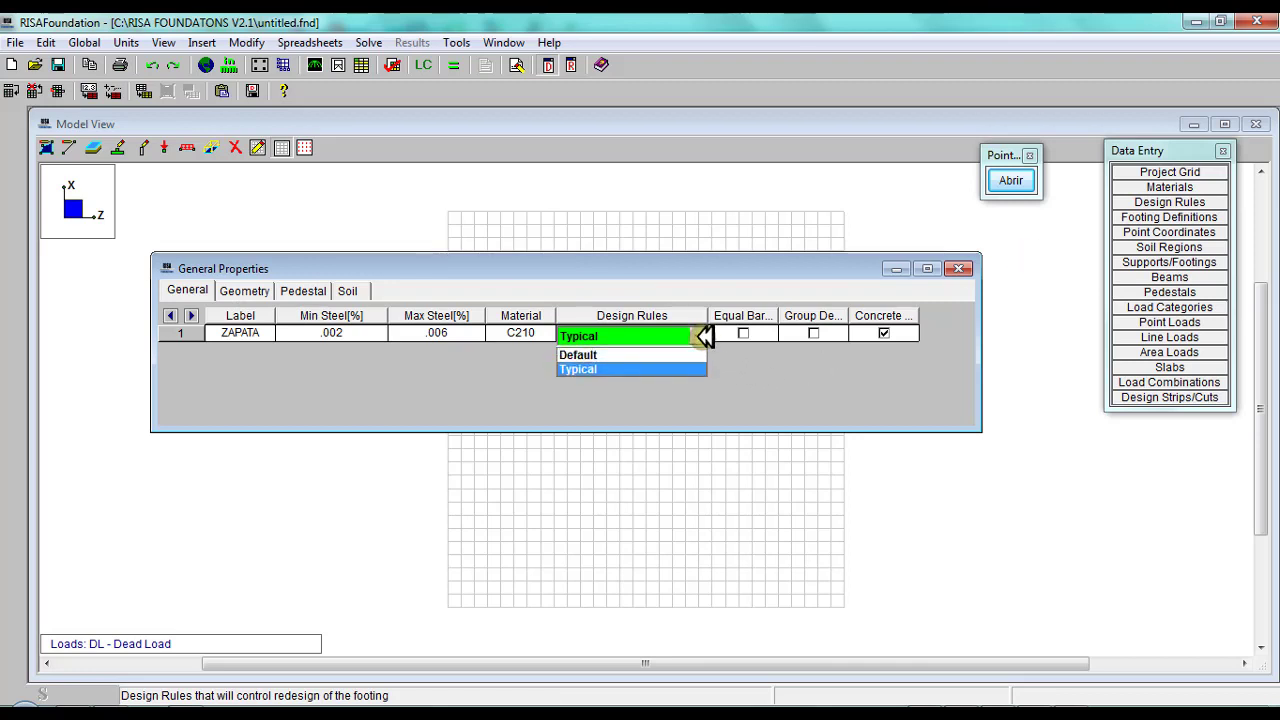
pyautogui.click(651, 367)
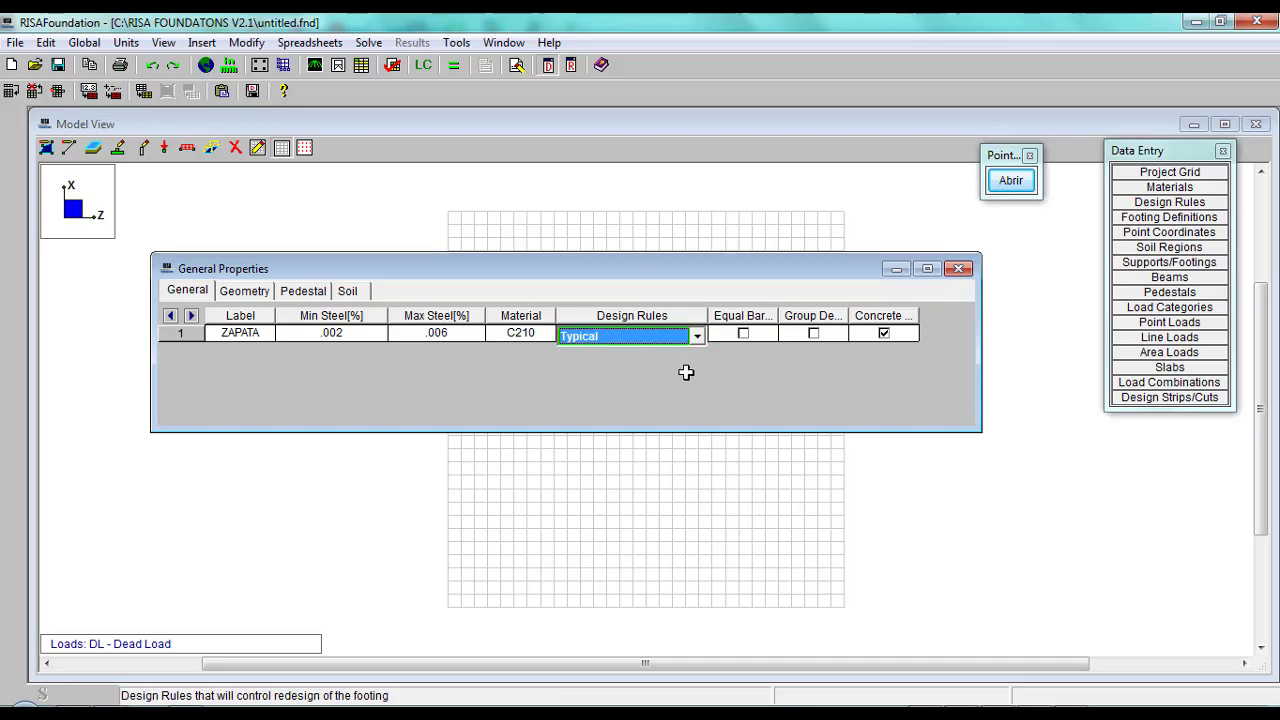
pyautogui.click(958, 269)
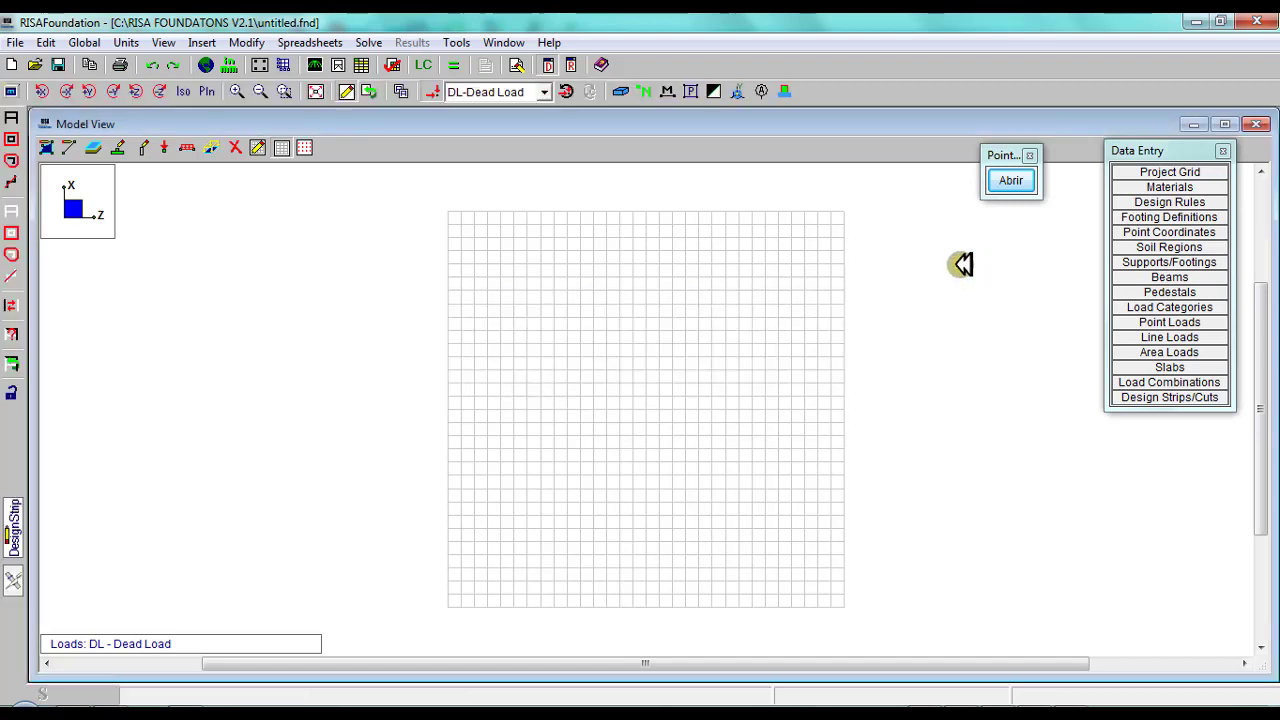
# Rename the Typical design rule set REGLA-1, check its general design parameters, and close the design rules.
pyautogui.click(1176, 203)
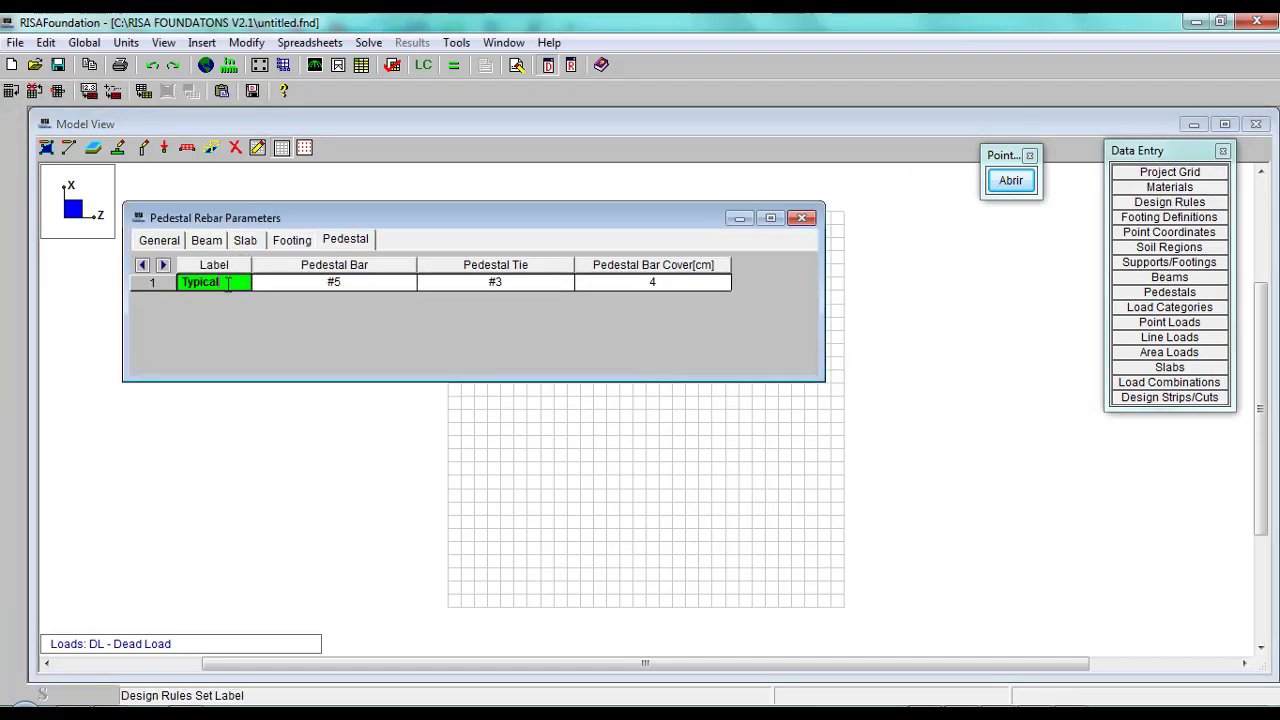
pyautogui.moveTo(228, 283); pyautogui.dragTo(165, 284)
pyautogui.write('REGLA-1')
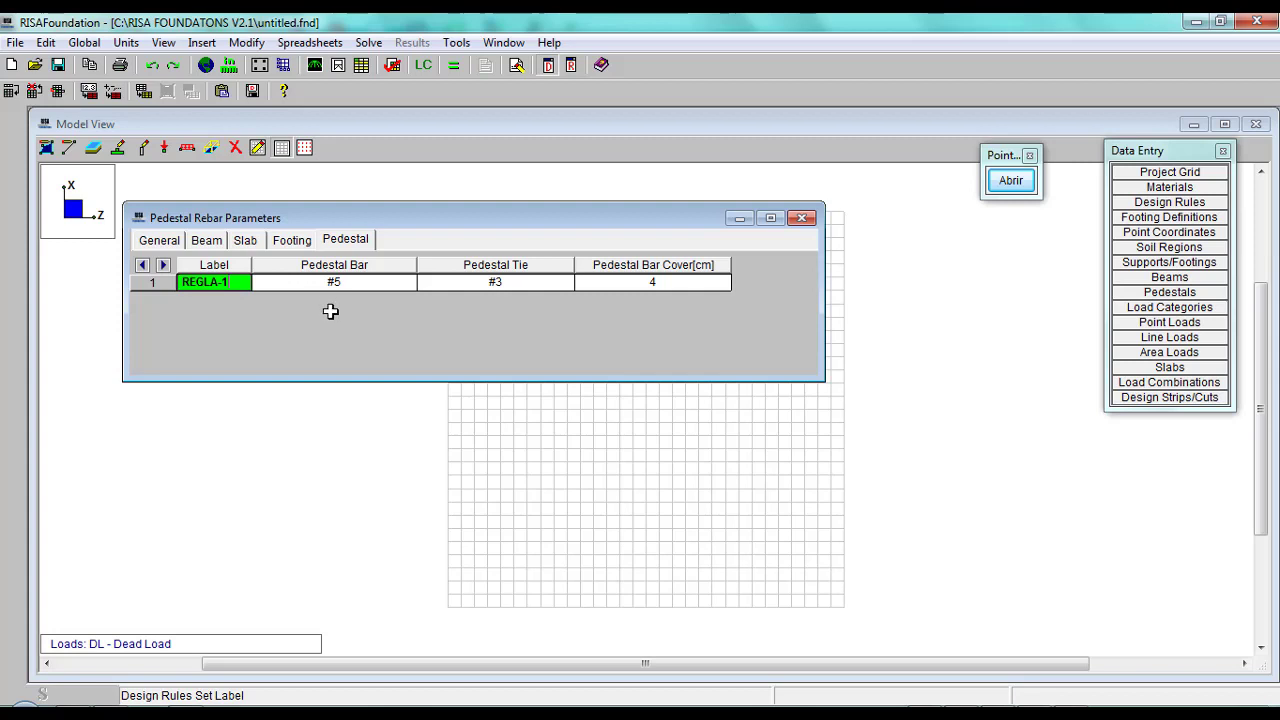
pyautogui.click(160, 241)
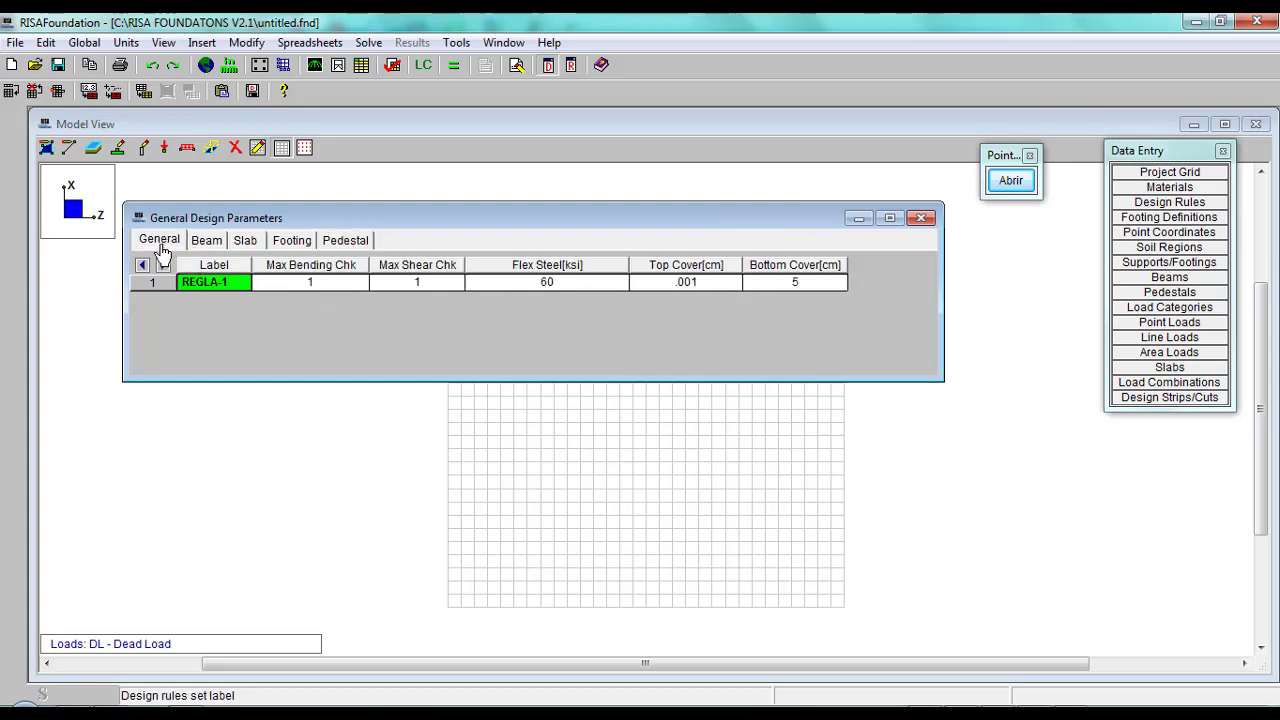
pyautogui.click(922, 215)
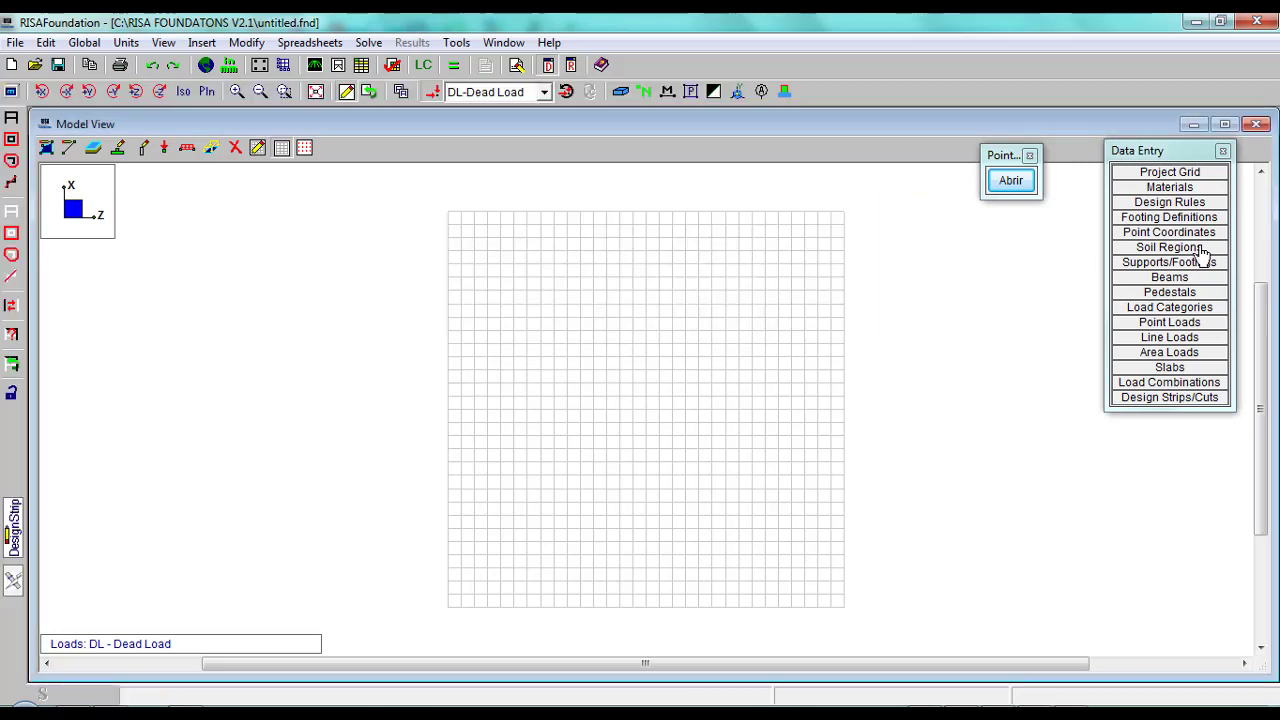
# Reopen the footing definitions and check that REGLA-1 is selected as the ZAPATA footing's design rules.
pyautogui.click(1158, 218)
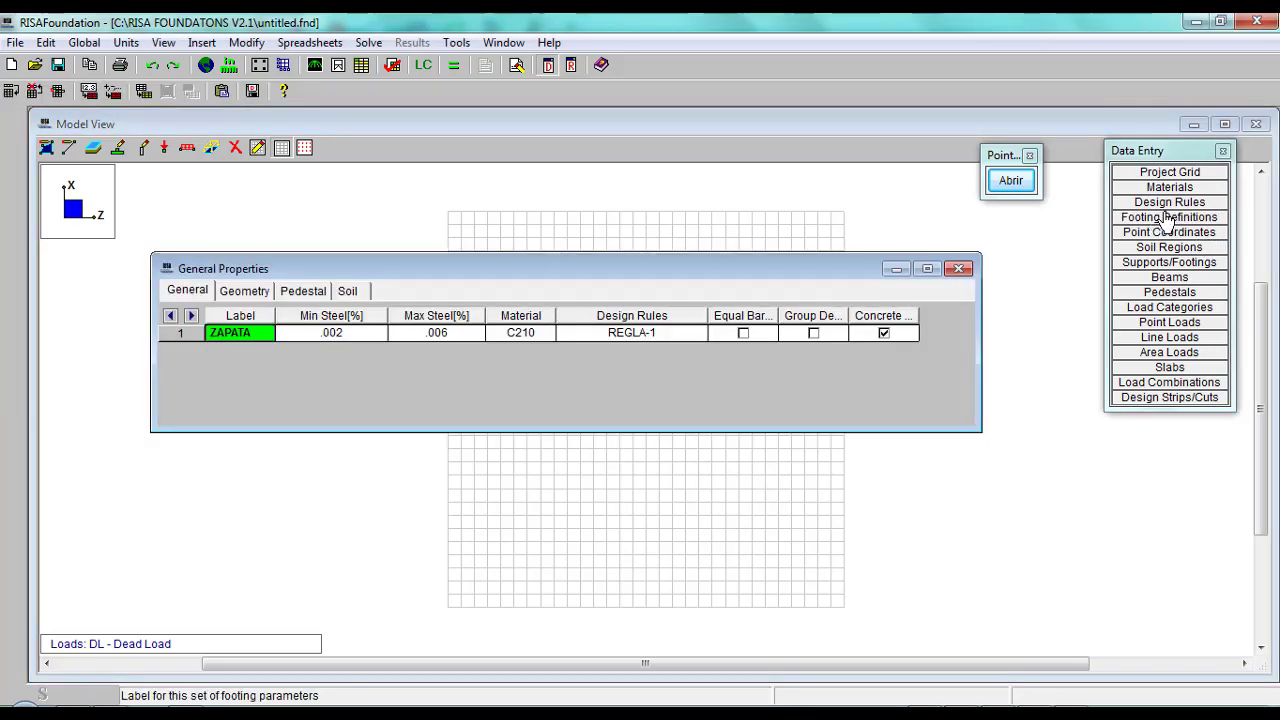
pyautogui.click(672, 336)
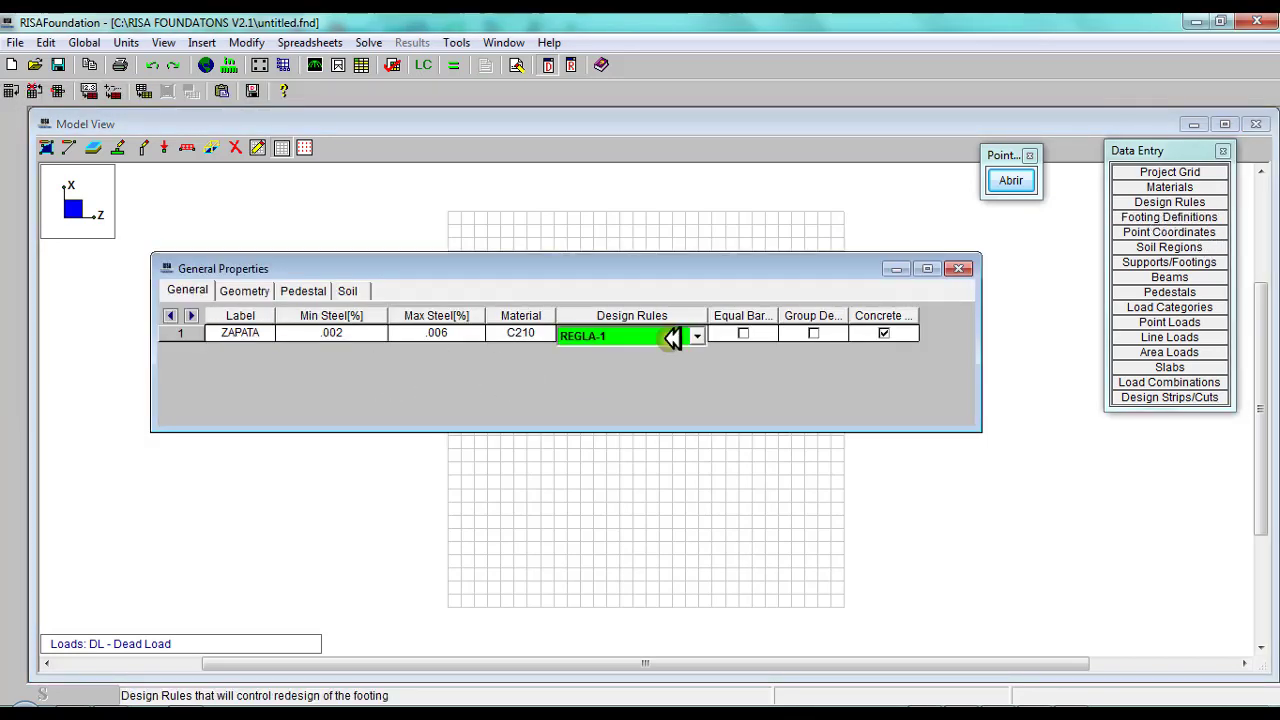
pyautogui.click(700, 335)
pyautogui.click(703, 336)
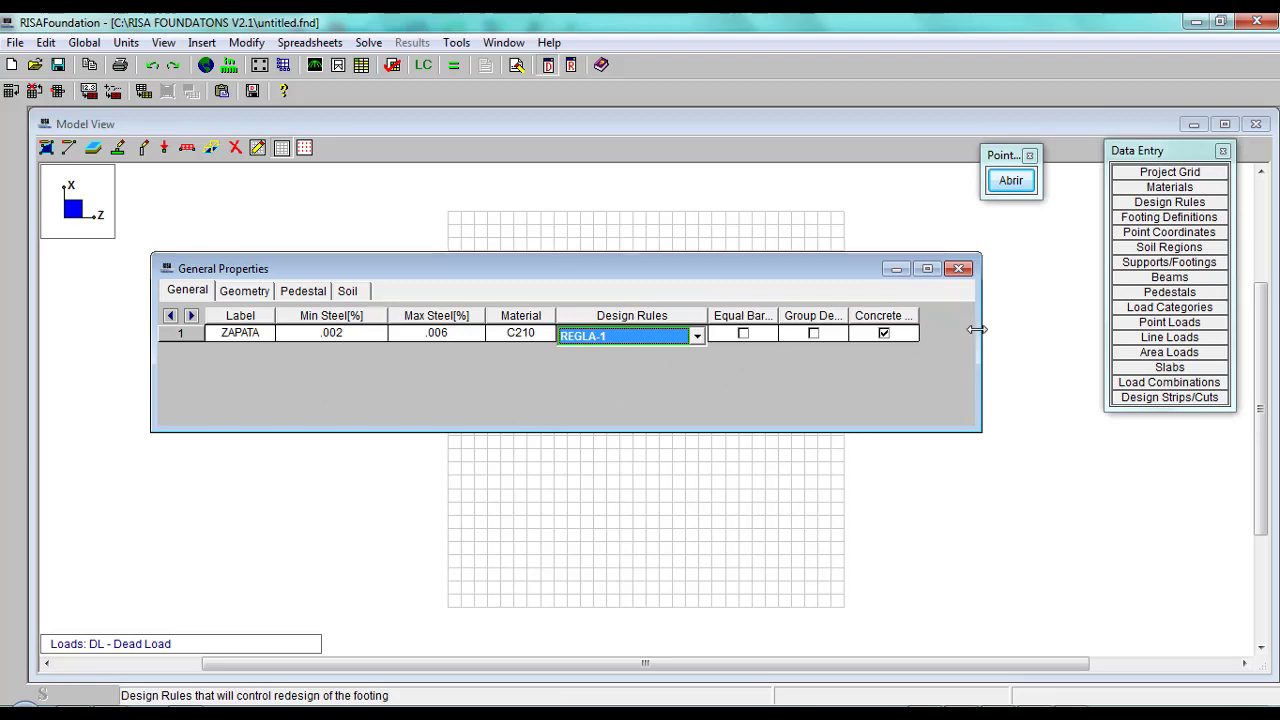
# Widen the general footing properties window and the Equal Bar Spacing, Group Design and Concrete Bearing columns to read their headings and options.
pyautogui.moveTo(982, 330); pyautogui.dragTo(1050, 328)
pyautogui.moveTo(778, 314); pyautogui.dragTo(829, 312)
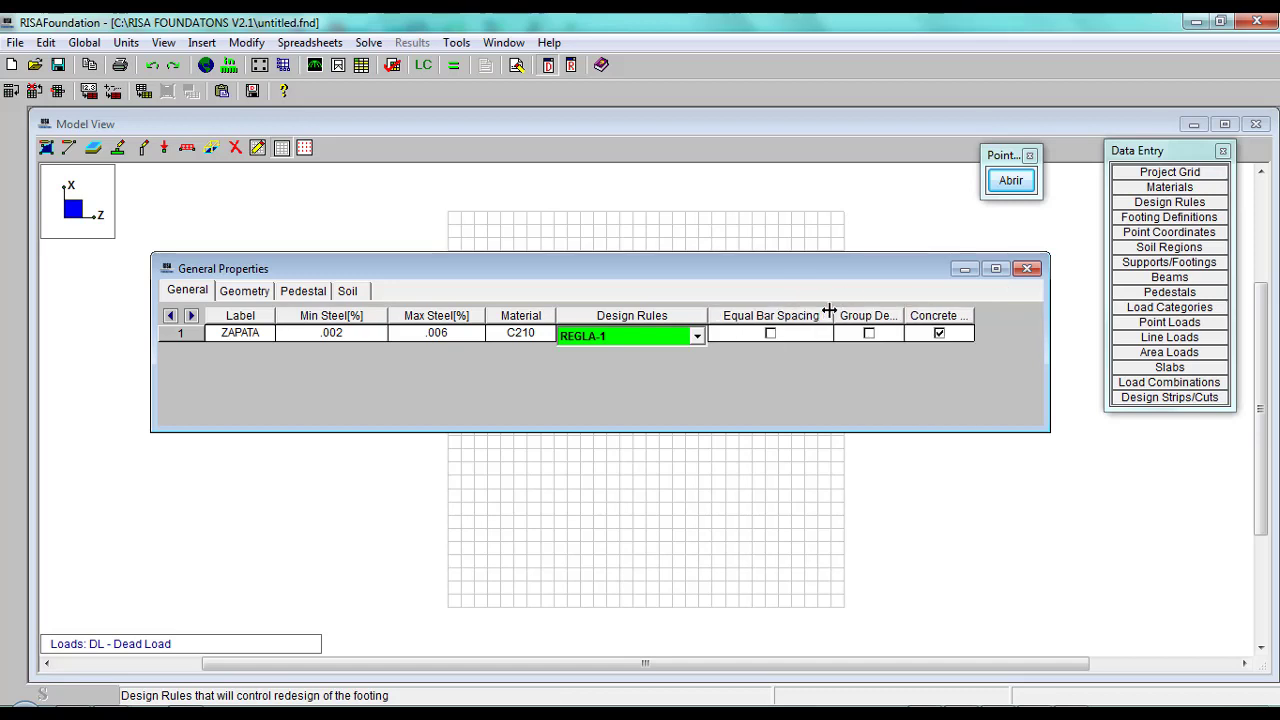
pyautogui.click(768, 316)
pyautogui.click(772, 334)
pyautogui.moveTo(904, 314); pyautogui.dragTo(969, 314)
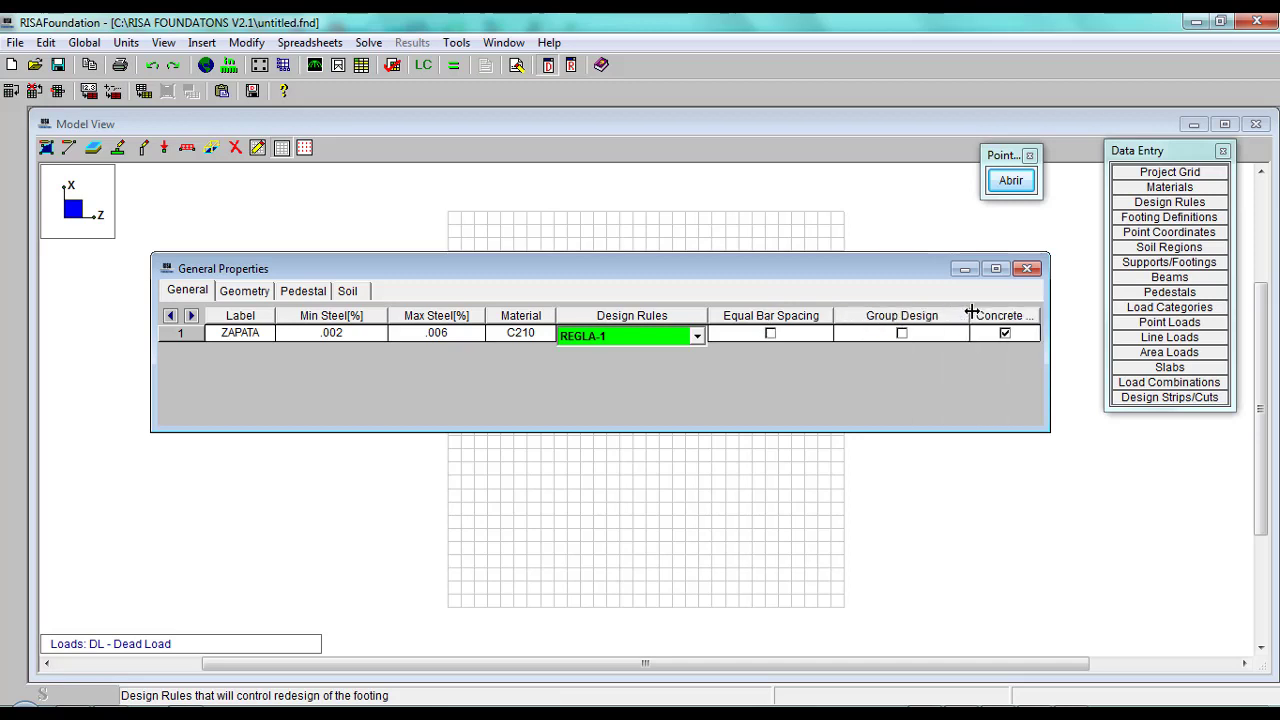
pyautogui.click(902, 333)
pyautogui.doubleClick(1039, 317)
pyautogui.moveTo(1035, 317); pyautogui.dragTo(1095, 317)
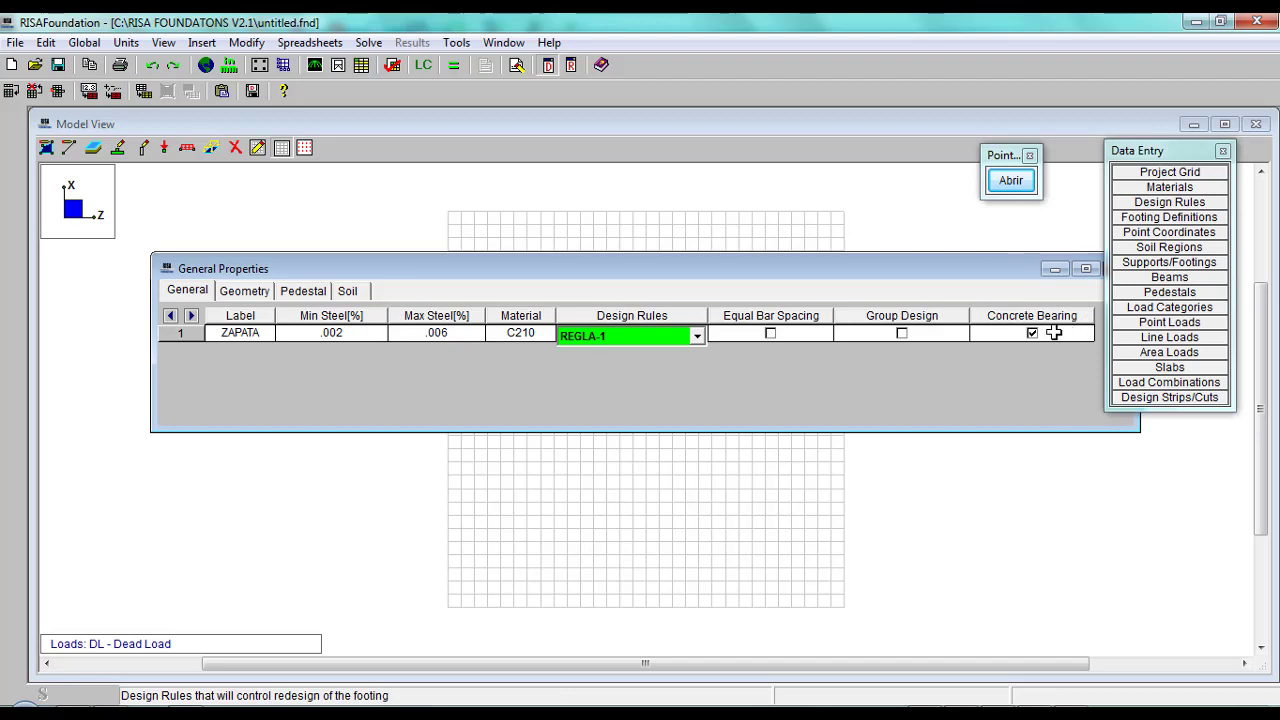
# Move the footing definitions window clear of the data entry list and open the ZAPATA footing's geometry settings.
pyautogui.click(975, 270)
pyautogui.moveTo(975, 270); pyautogui.dragTo(942, 272)
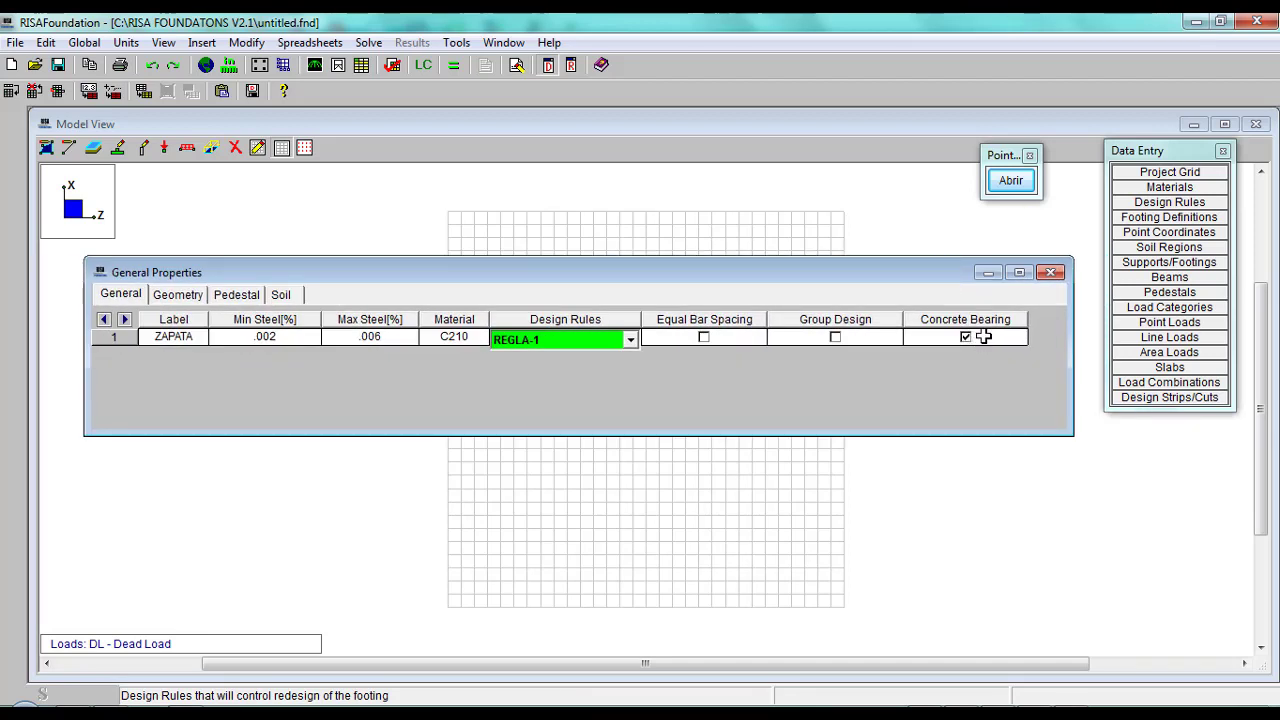
pyautogui.click(174, 295)
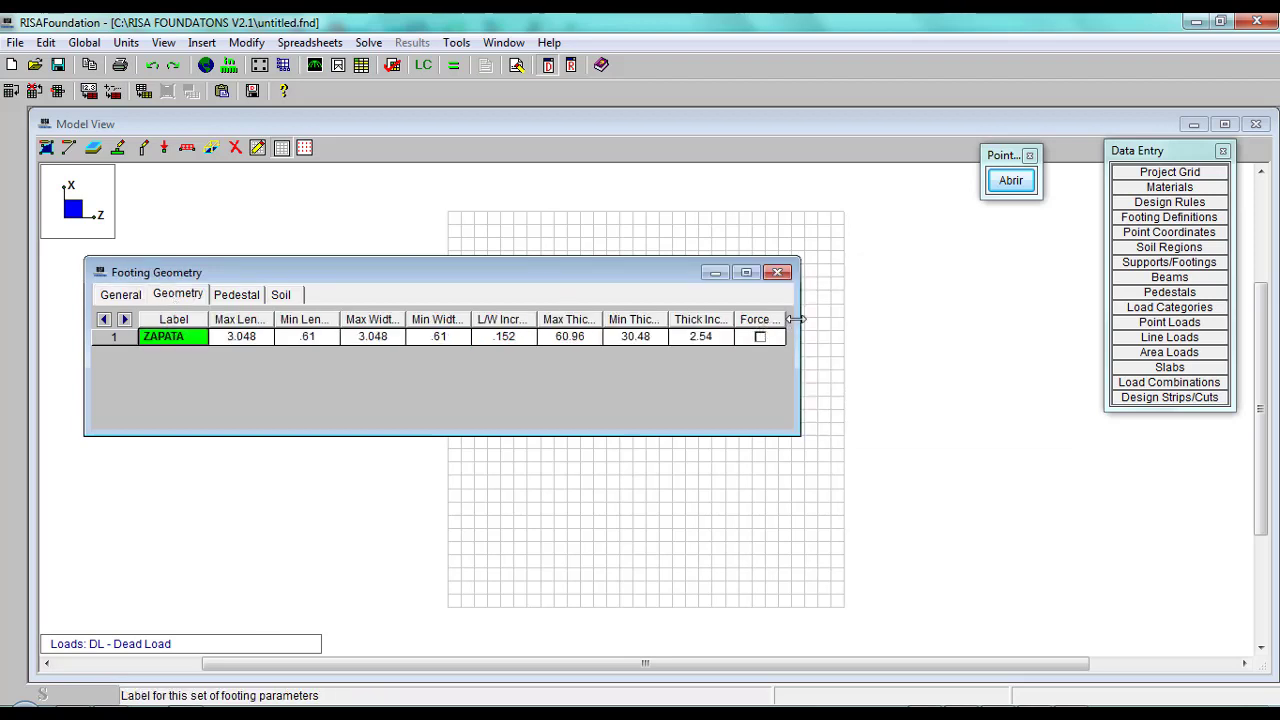
# Widen the Footing Geometry window and the Max Length column so that its full heading and unit show.
pyautogui.moveTo(799, 322); pyautogui.dragTo(1048, 299)
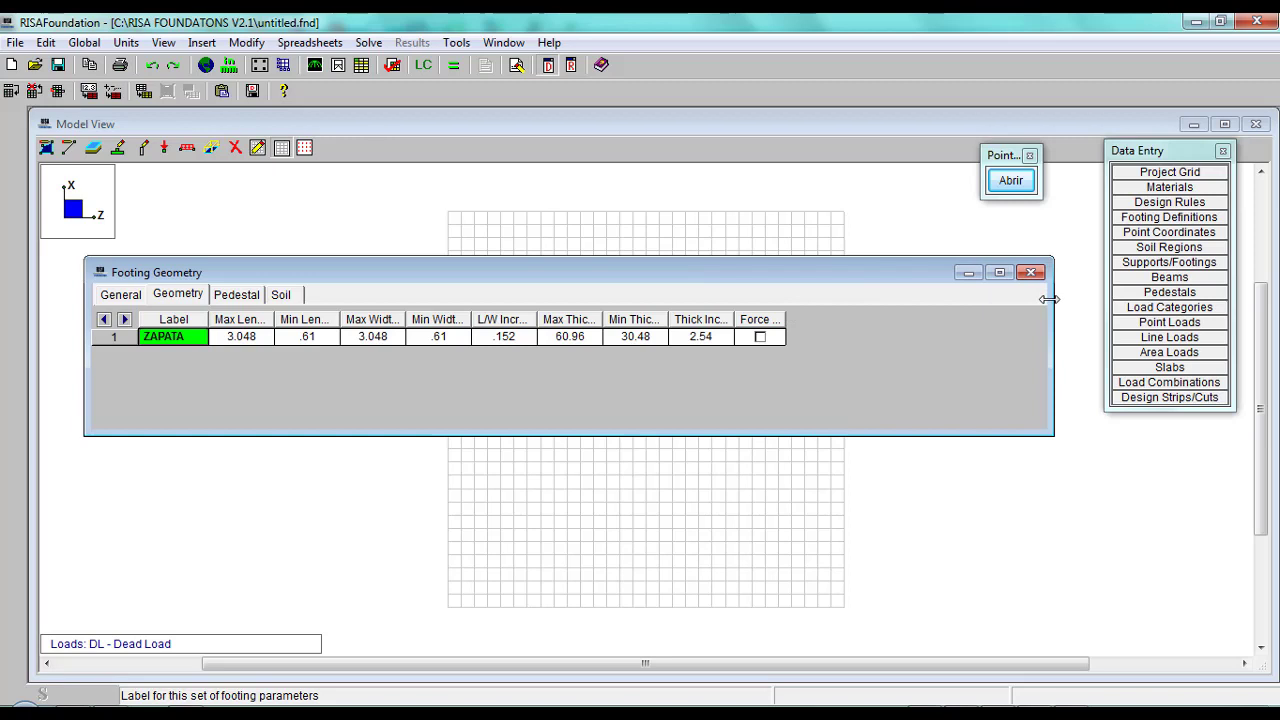
pyautogui.moveTo(275, 320); pyautogui.dragTo(397, 315)
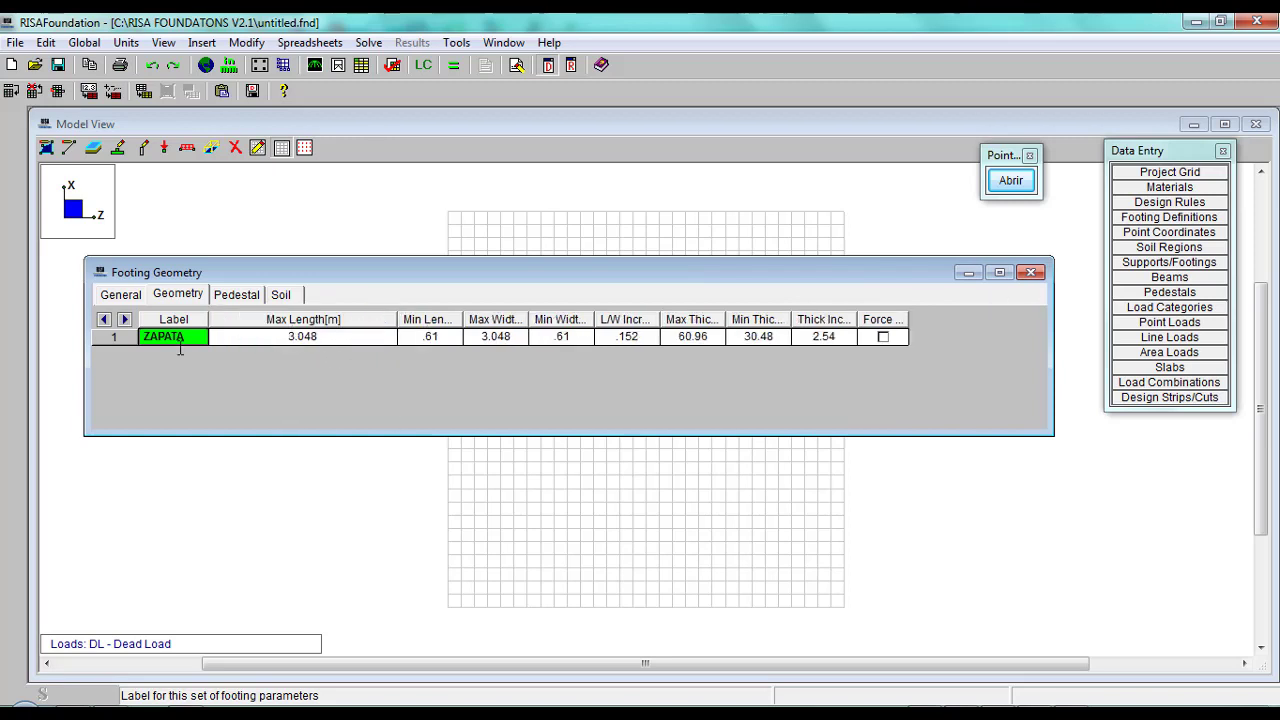
pyautogui.click(327, 337)
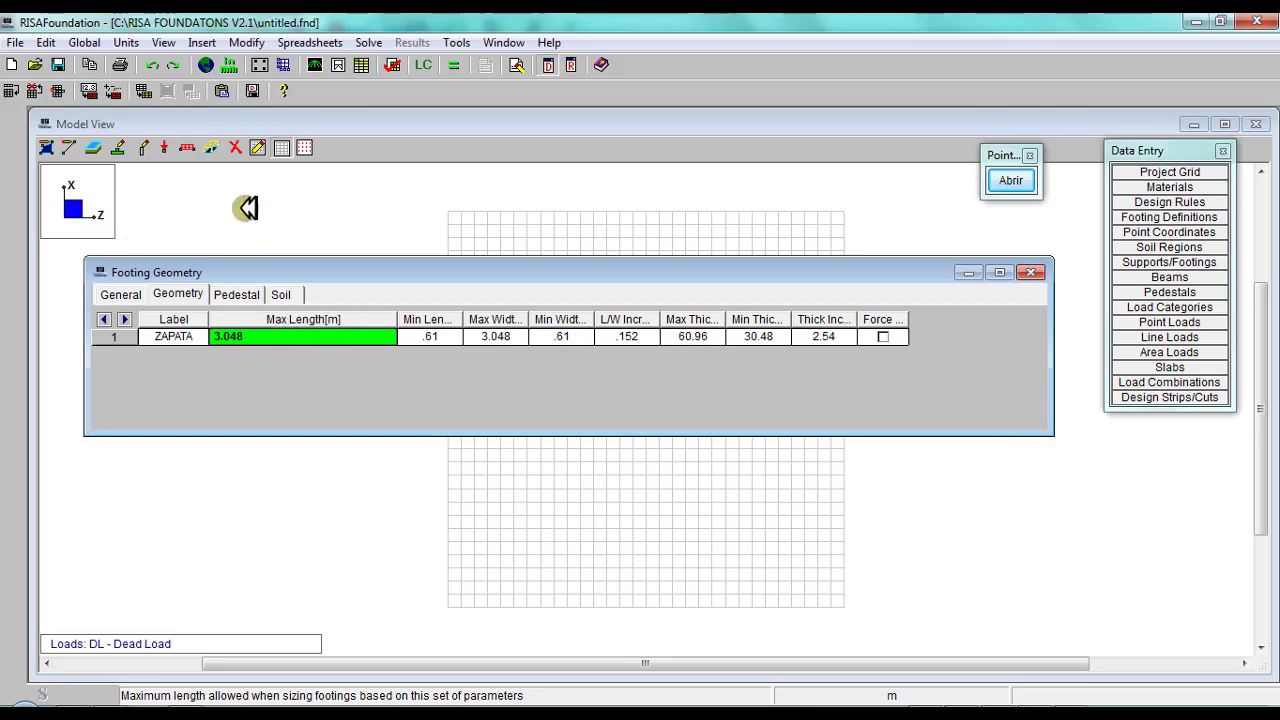
# Sketch a blue rectangle over the model grid with double-headed arrows for its length and width using the screen annotation tool, and close the annotation.
pyautogui.click(1010, 180)
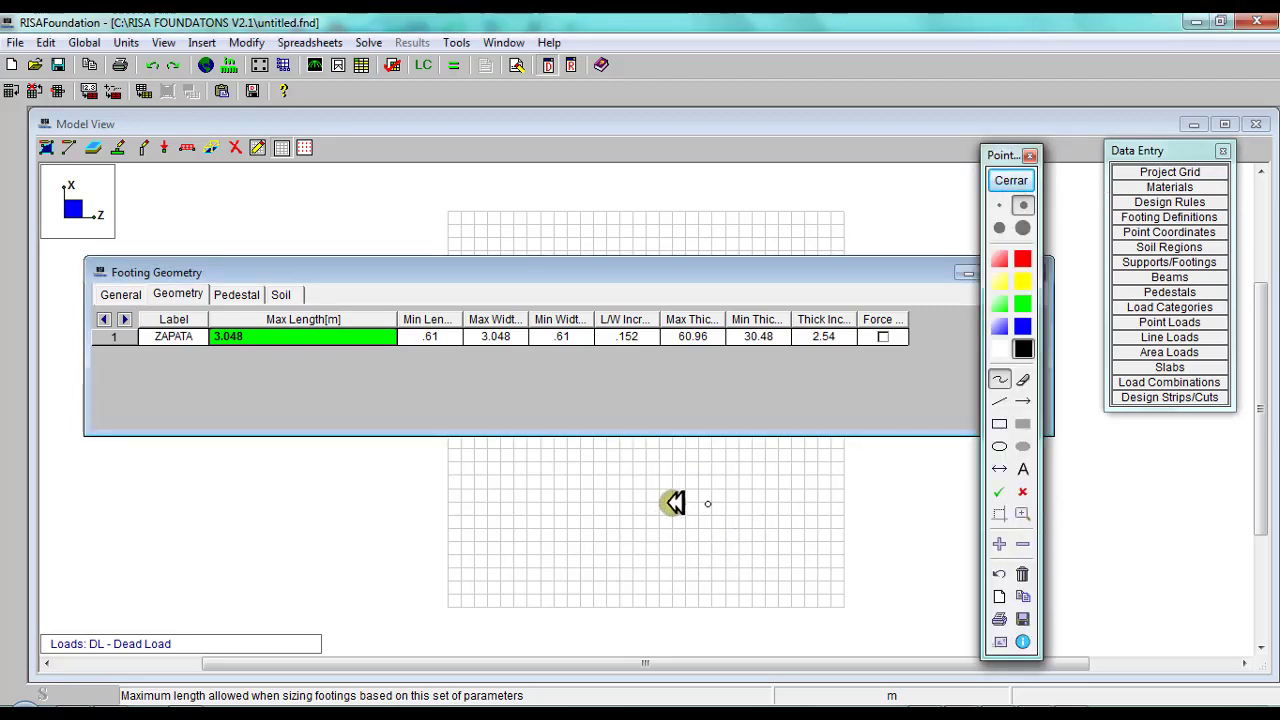
pyautogui.click(999, 423)
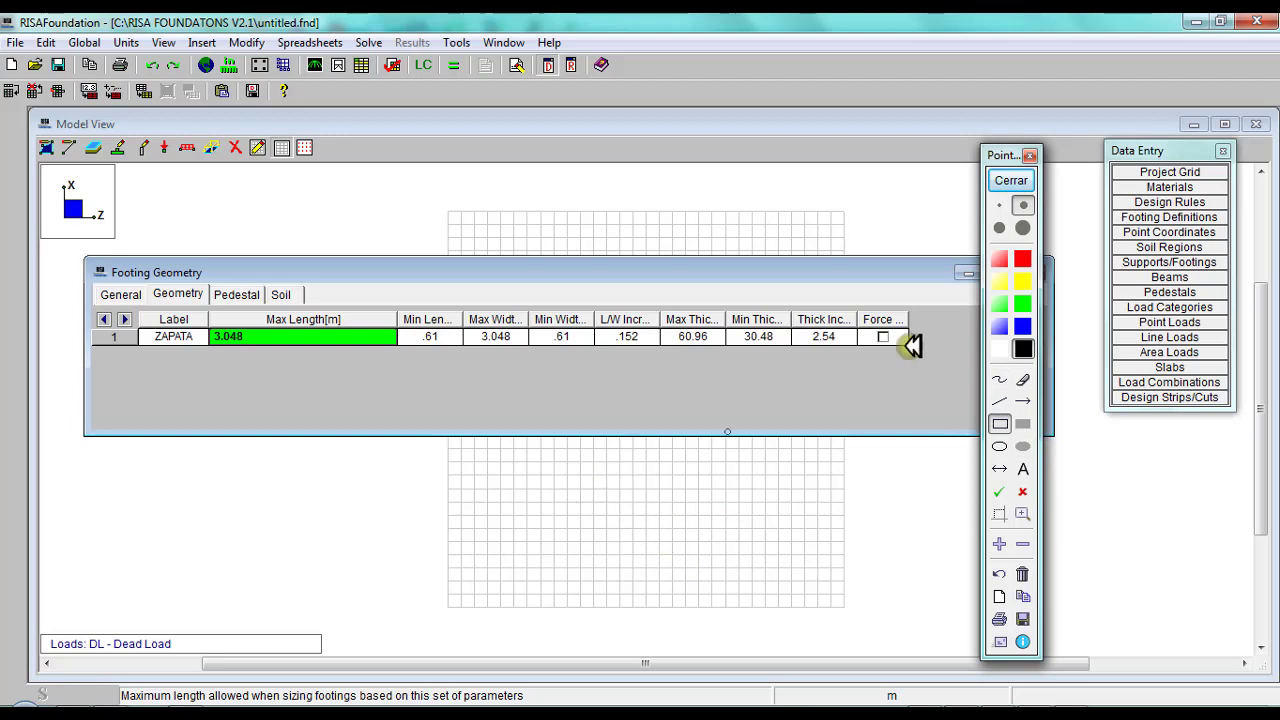
pyautogui.click(1021, 327)
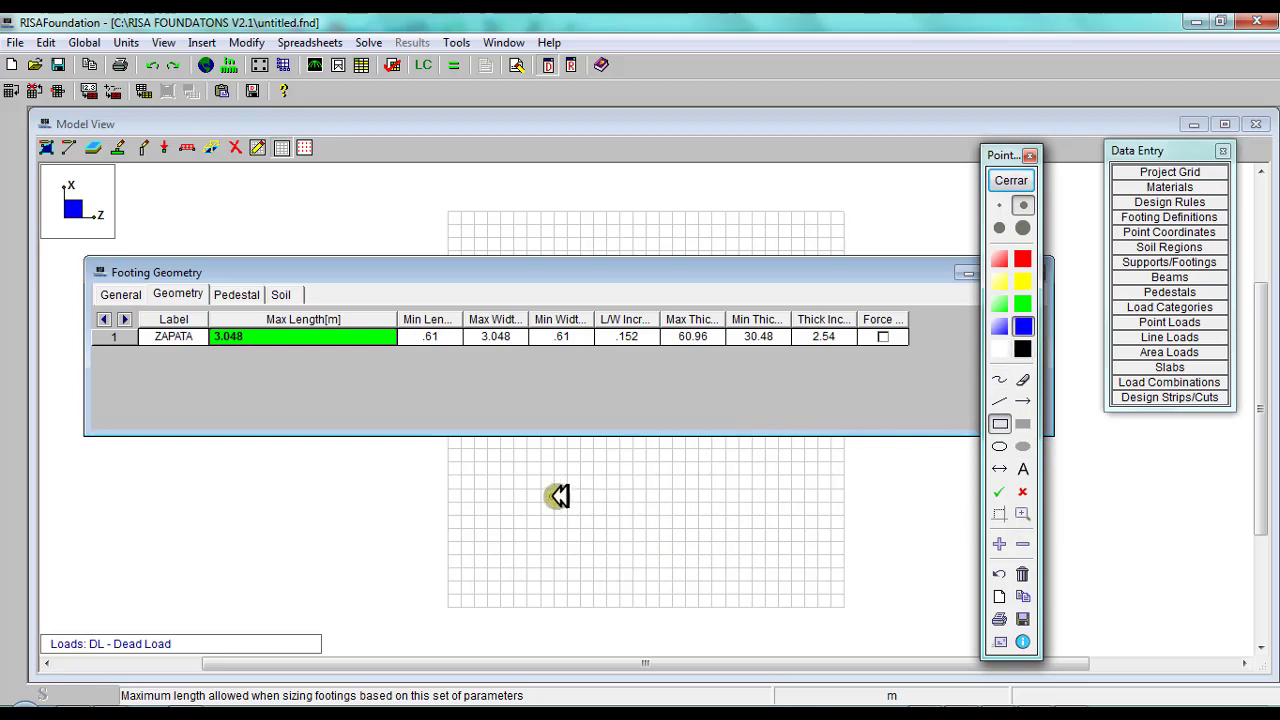
pyautogui.moveTo(548, 485)
pyautogui.mouseDown()
pyautogui.moveTo(603, 517)
pyautogui.moveTo(802, 563)
pyautogui.moveTo(736, 590)
pyautogui.mouseUp()
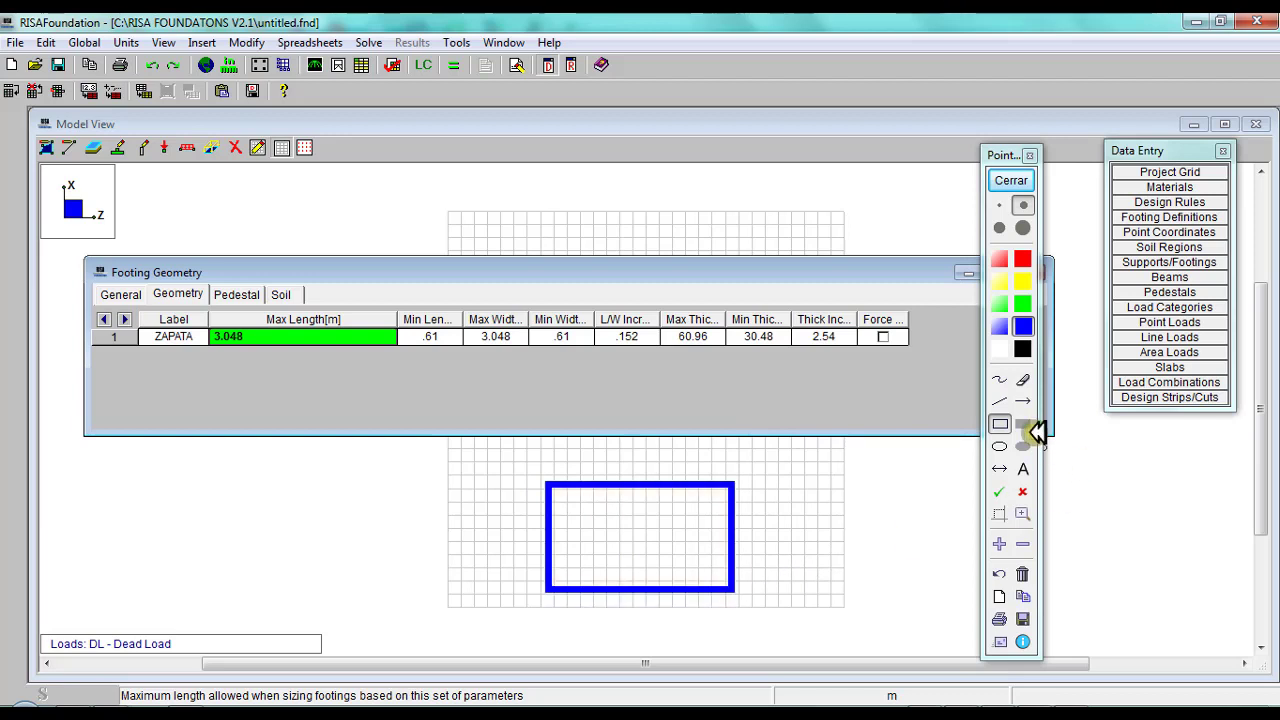
pyautogui.click(999, 468)
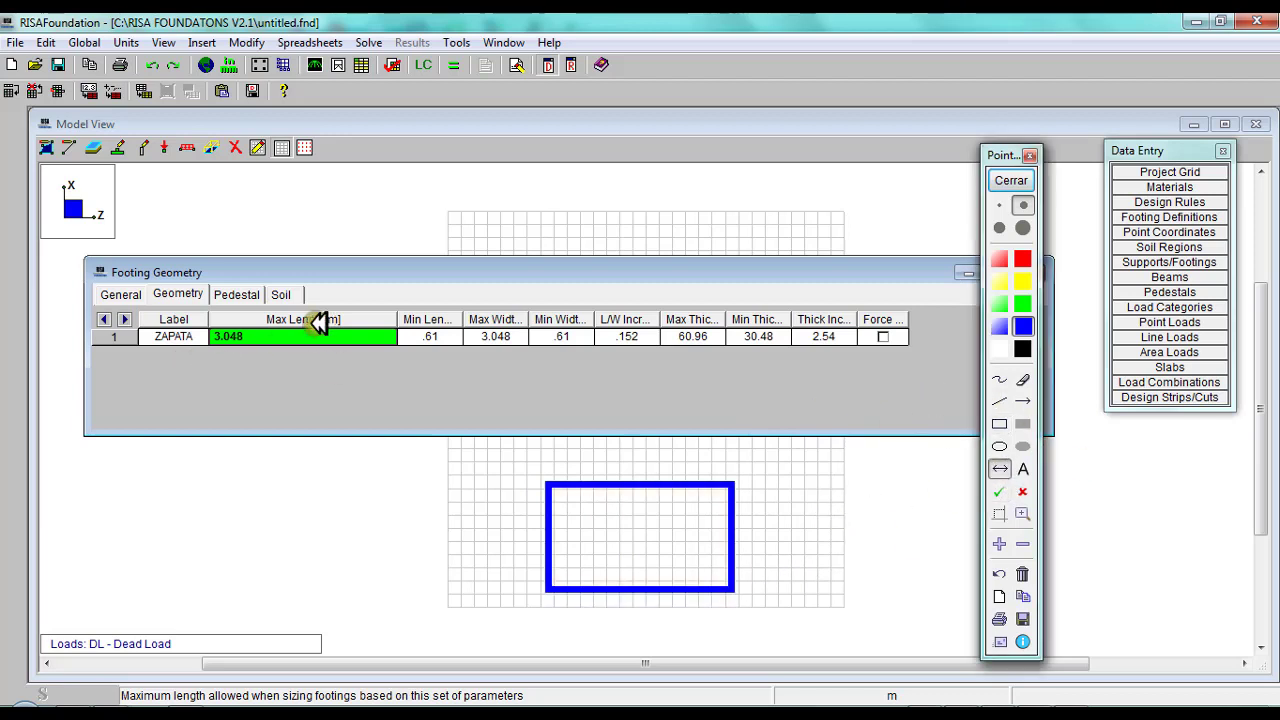
pyautogui.moveTo(549, 616); pyautogui.dragTo(740, 617)
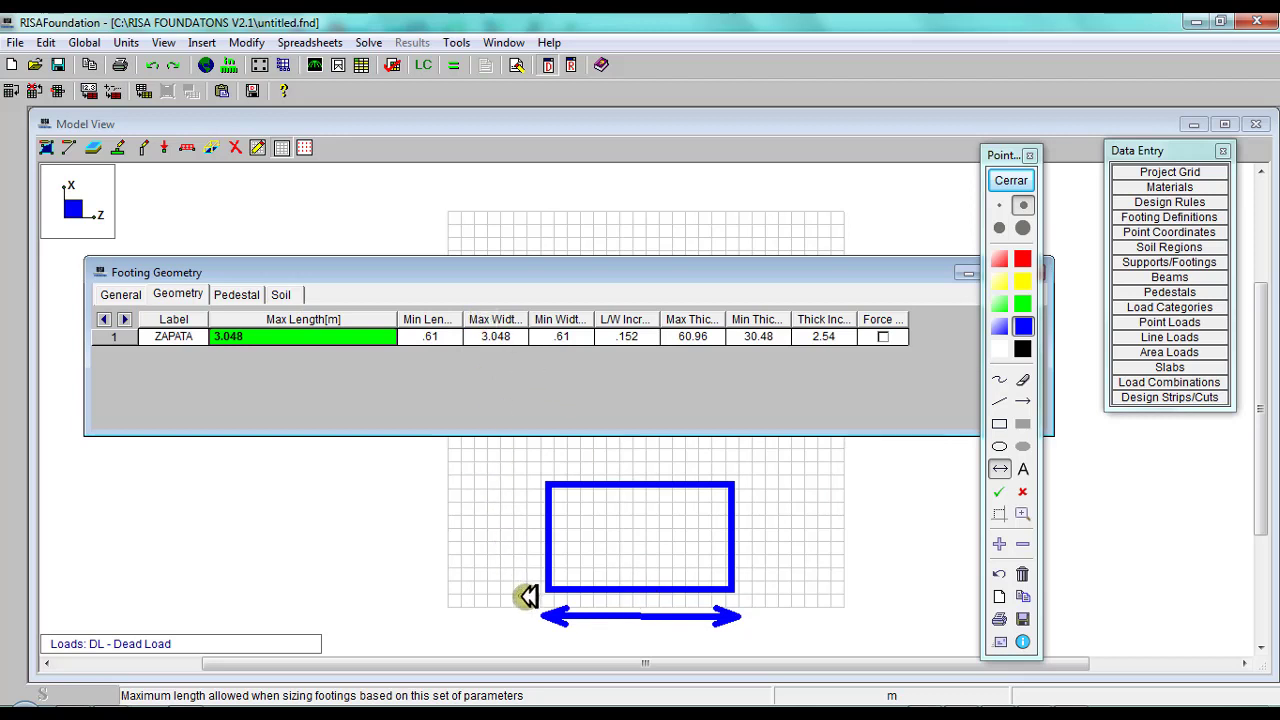
pyautogui.moveTo(521, 587); pyautogui.dragTo(521, 480)
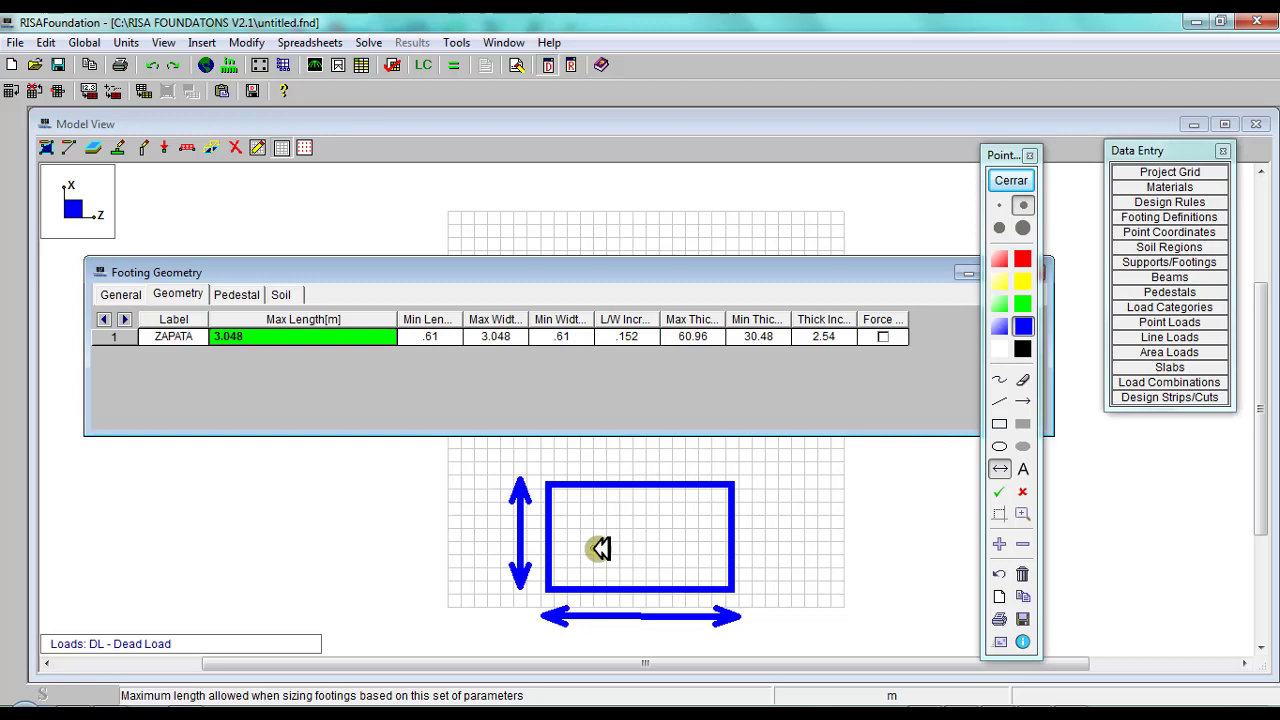
pyautogui.click(1010, 180)
# Set the ZAPATA footing's maximum length to 4 m and its minimum length to 1 m.
pyautogui.click(262, 334)
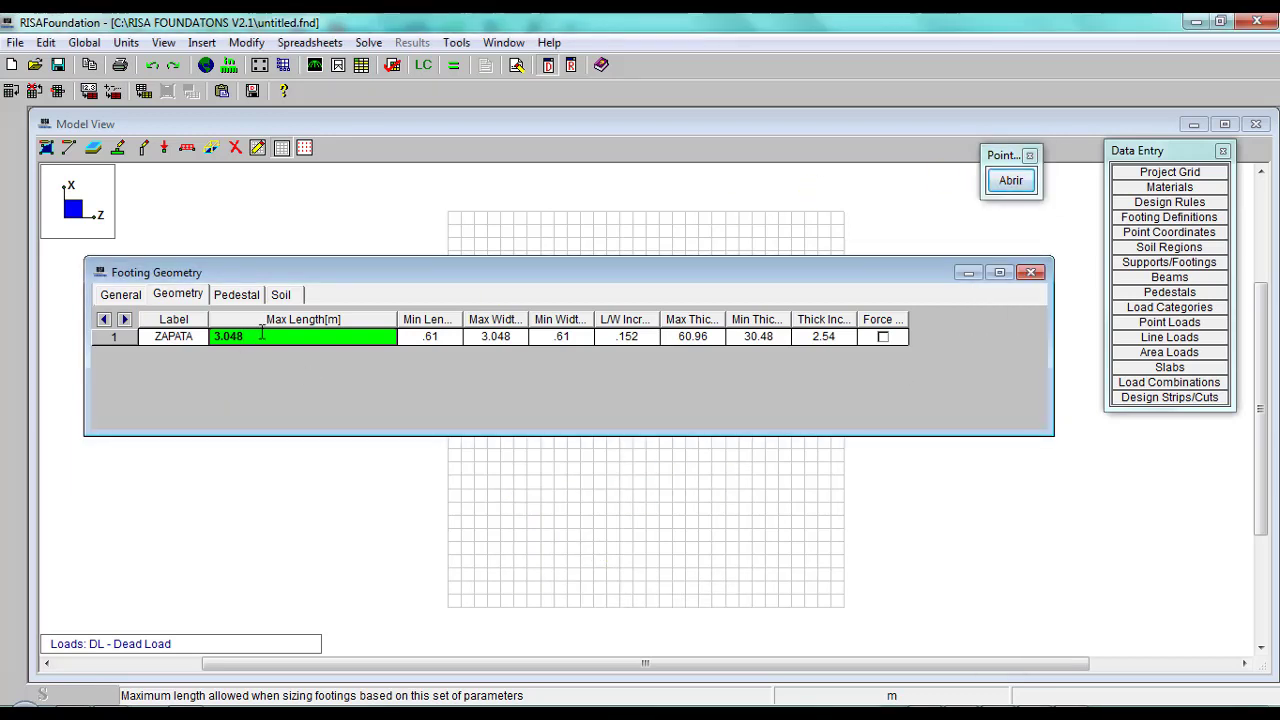
pyautogui.moveTo(258, 336); pyautogui.dragTo(191, 343)
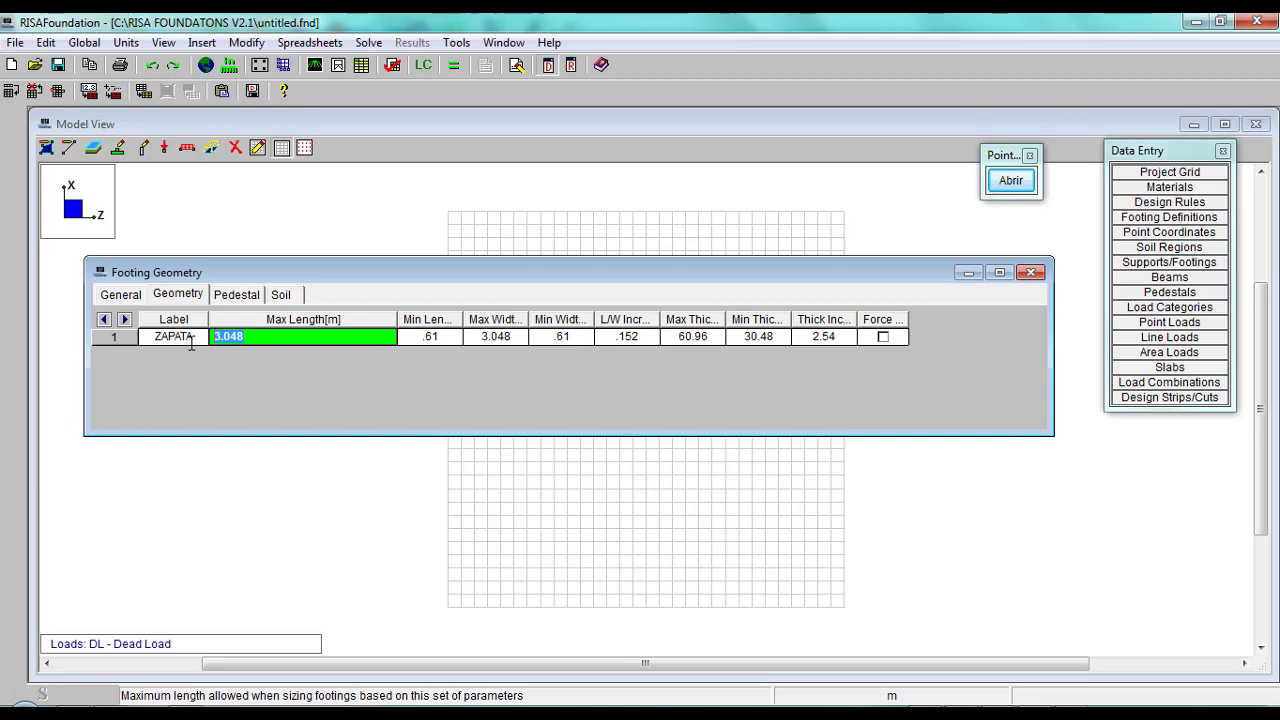
pyautogui.write('4')
pyautogui.click(440, 337)
pyautogui.moveTo(440, 337); pyautogui.dragTo(380, 341)
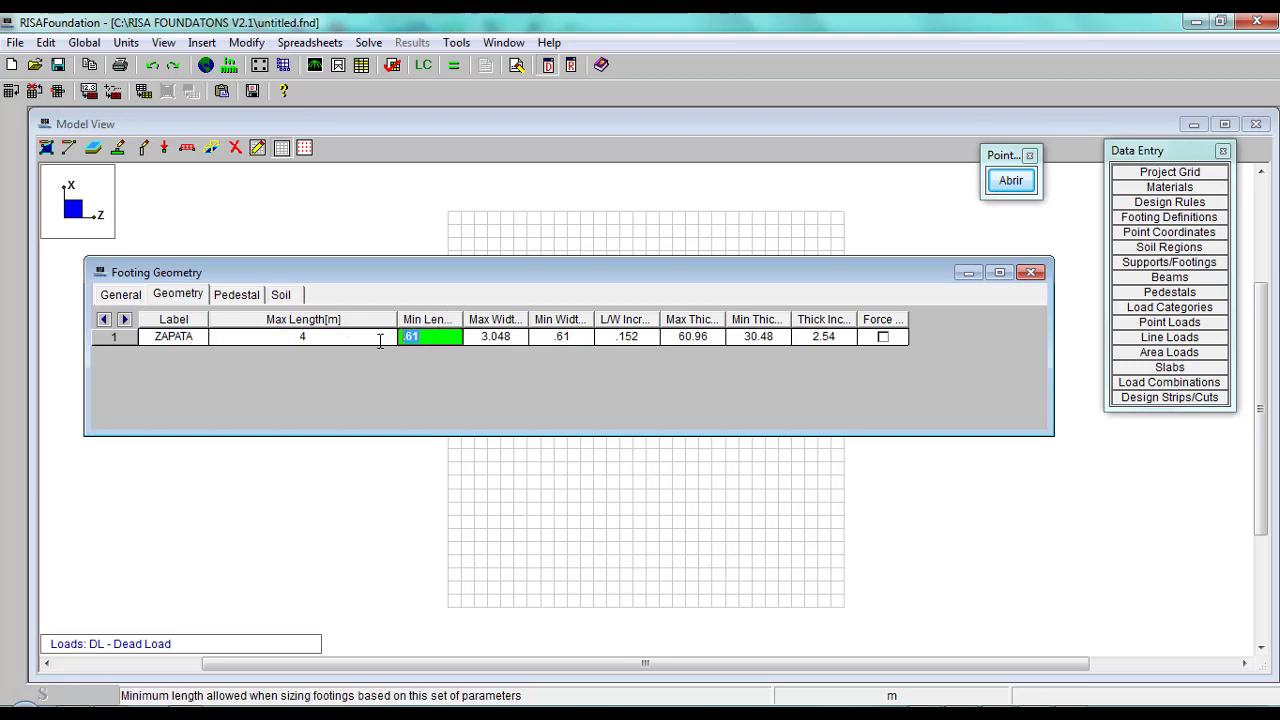
# Set the ZAPATA footing's maximum width to 3 m and its minimum width to 1 m.
pyautogui.click(486, 336)
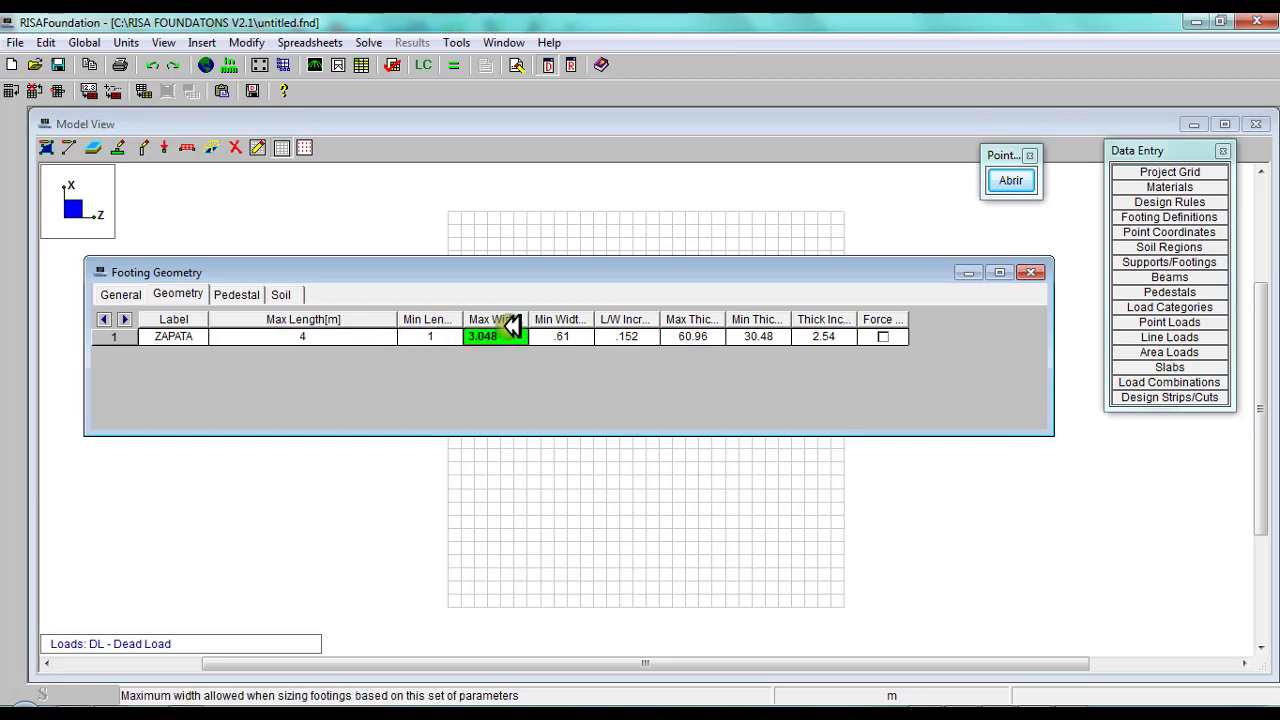
pyautogui.moveTo(526, 318); pyautogui.dragTo(606, 318)
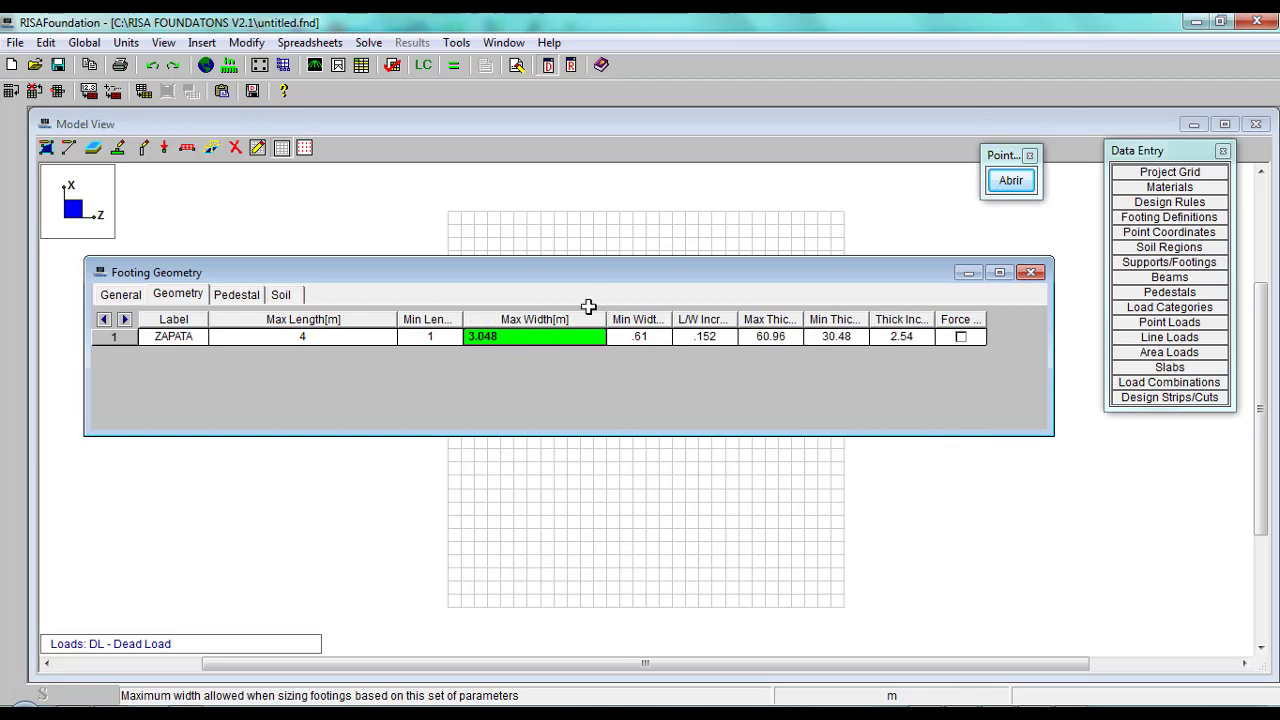
pyautogui.moveTo(503, 337); pyautogui.dragTo(426, 343)
pyautogui.write('3')
pyautogui.click(652, 337)
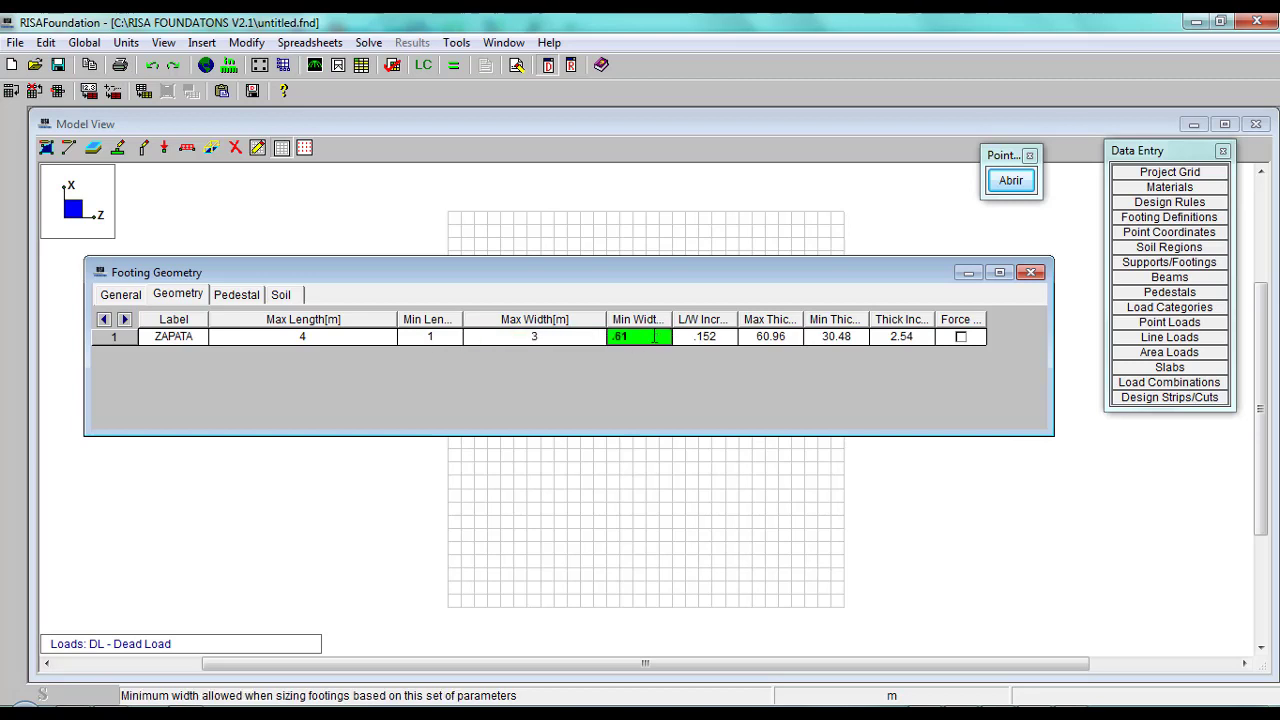
pyautogui.moveTo(668, 314); pyautogui.dragTo(733, 317)
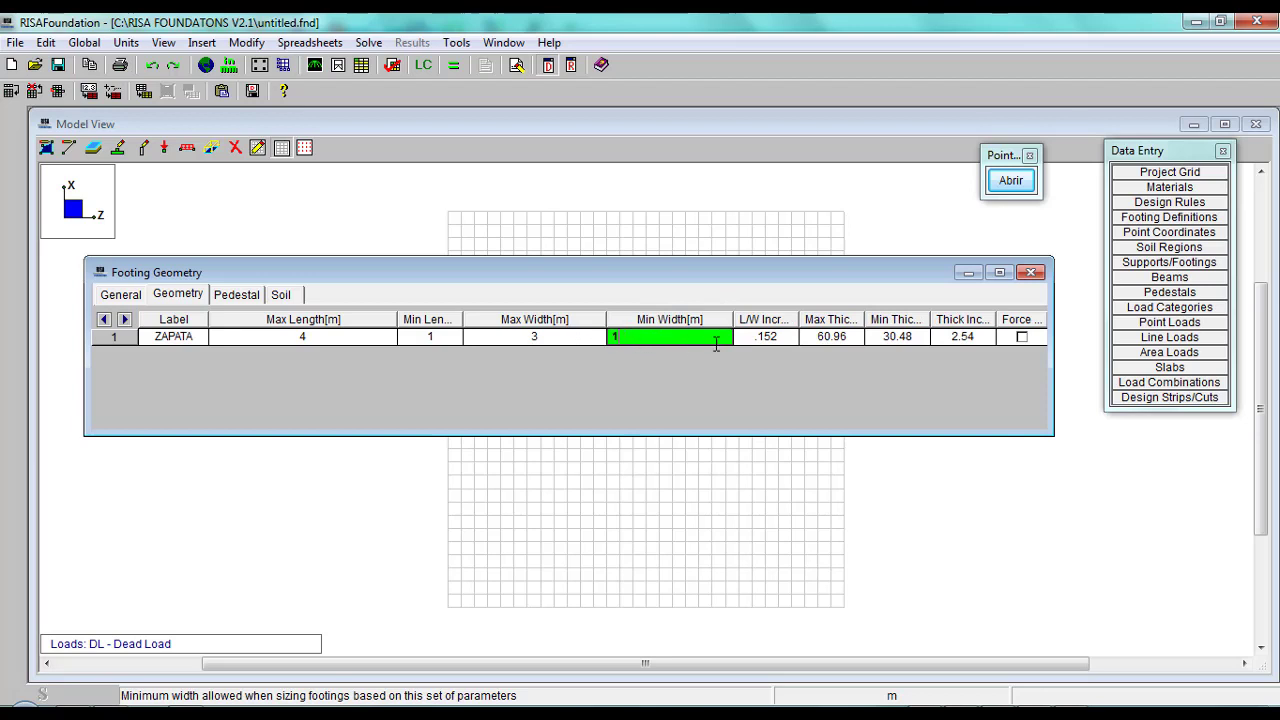
pyautogui.write('1')
# Set the footing's length and width increment to 0.05 m.
pyautogui.click(765, 337)
pyautogui.moveTo(804, 319); pyautogui.dragTo(920, 319)
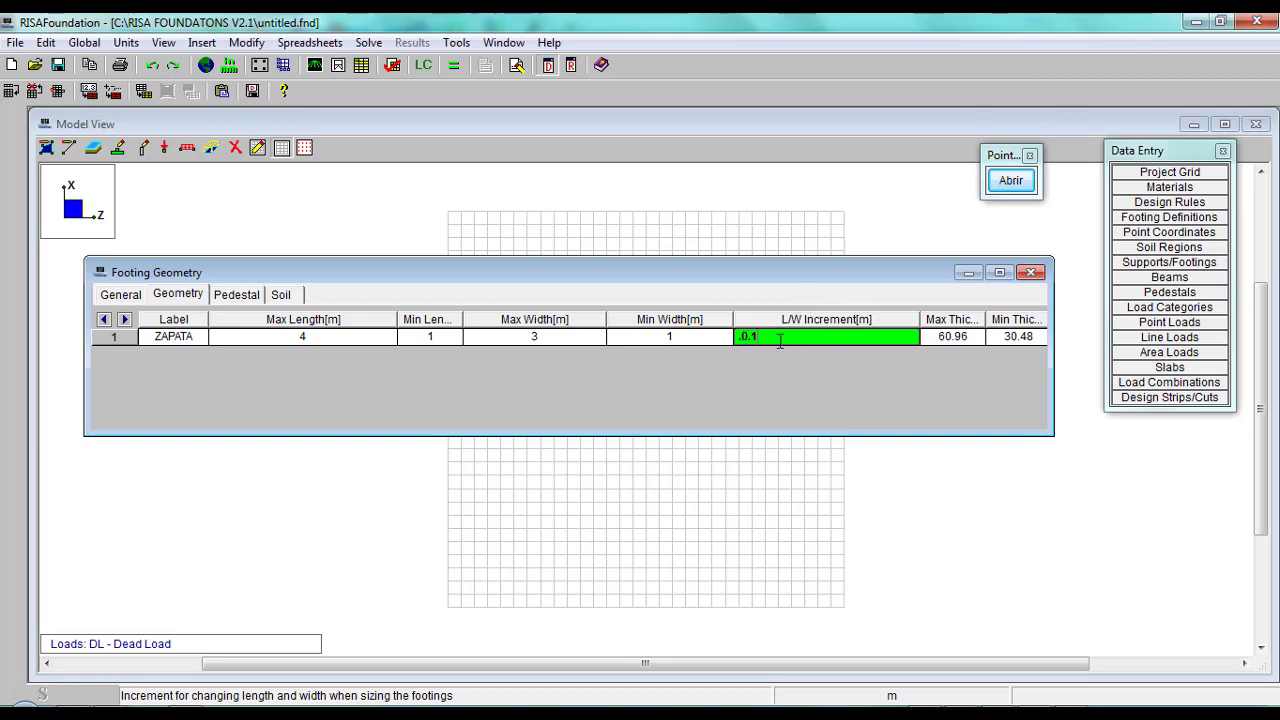
pyautogui.doubleClick(780, 341)
pyautogui.write('3')
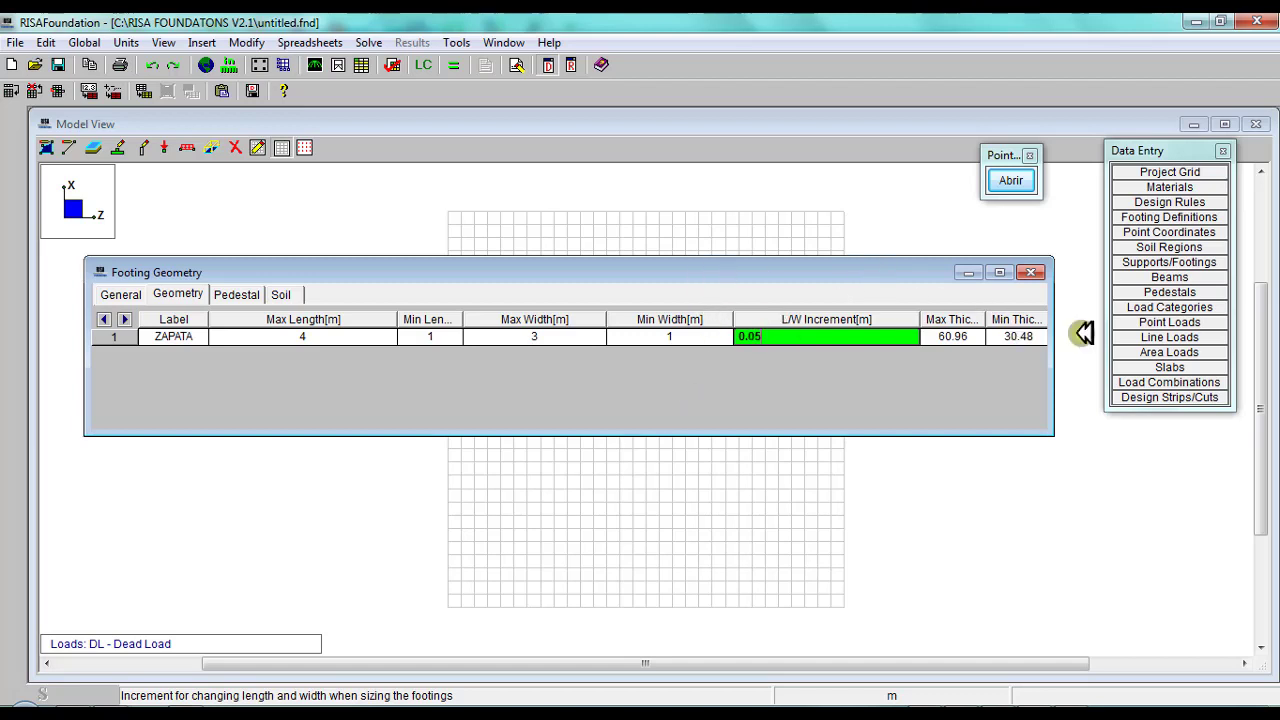
# Set the footing's maximum thickness to 100 cm and its minimum thickness to 40 cm.
pyautogui.moveTo(1052, 333); pyautogui.dragTo(1208, 316)
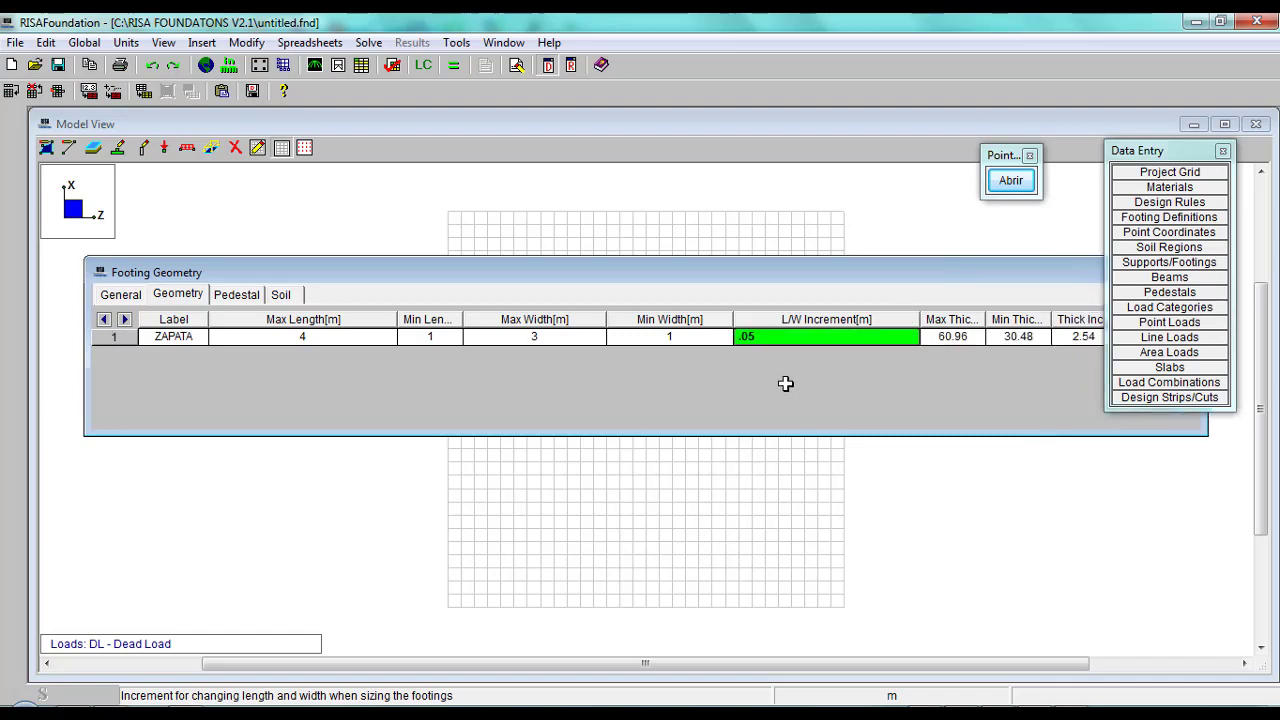
pyautogui.moveTo(772, 273); pyautogui.dragTo(575, 308)
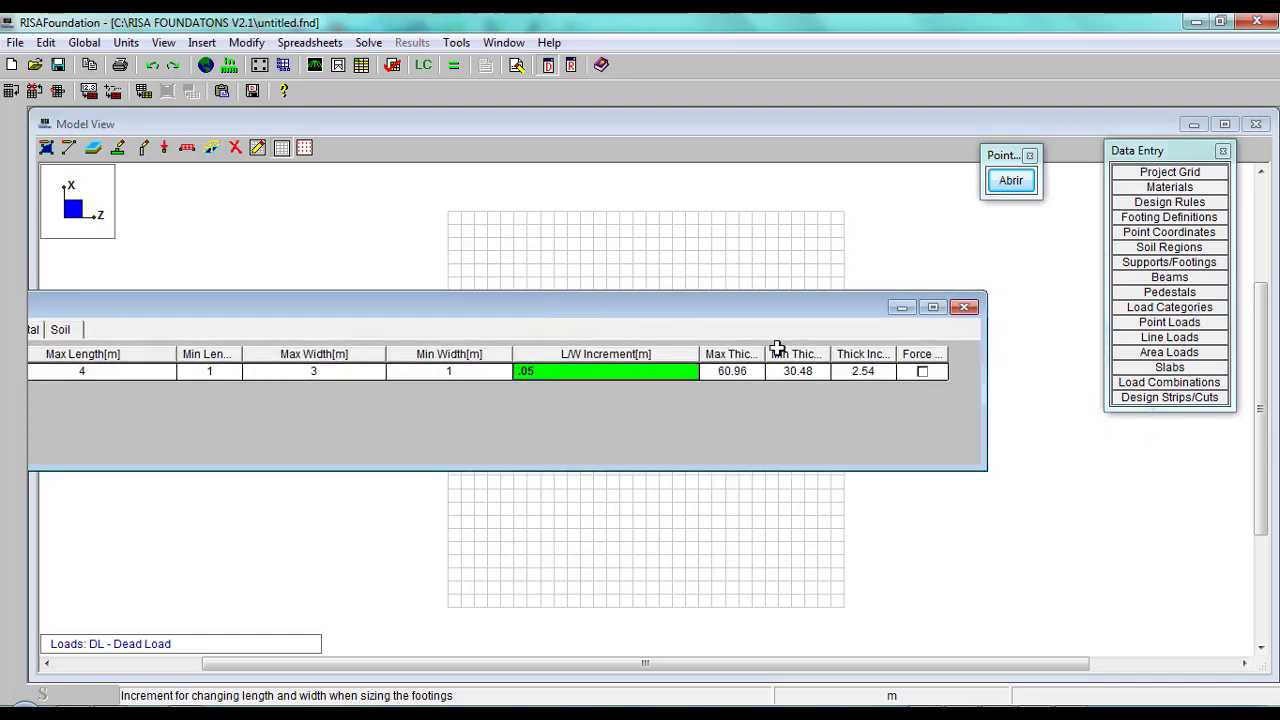
pyautogui.click(752, 371)
pyautogui.moveTo(764, 351); pyautogui.dragTo(830, 351)
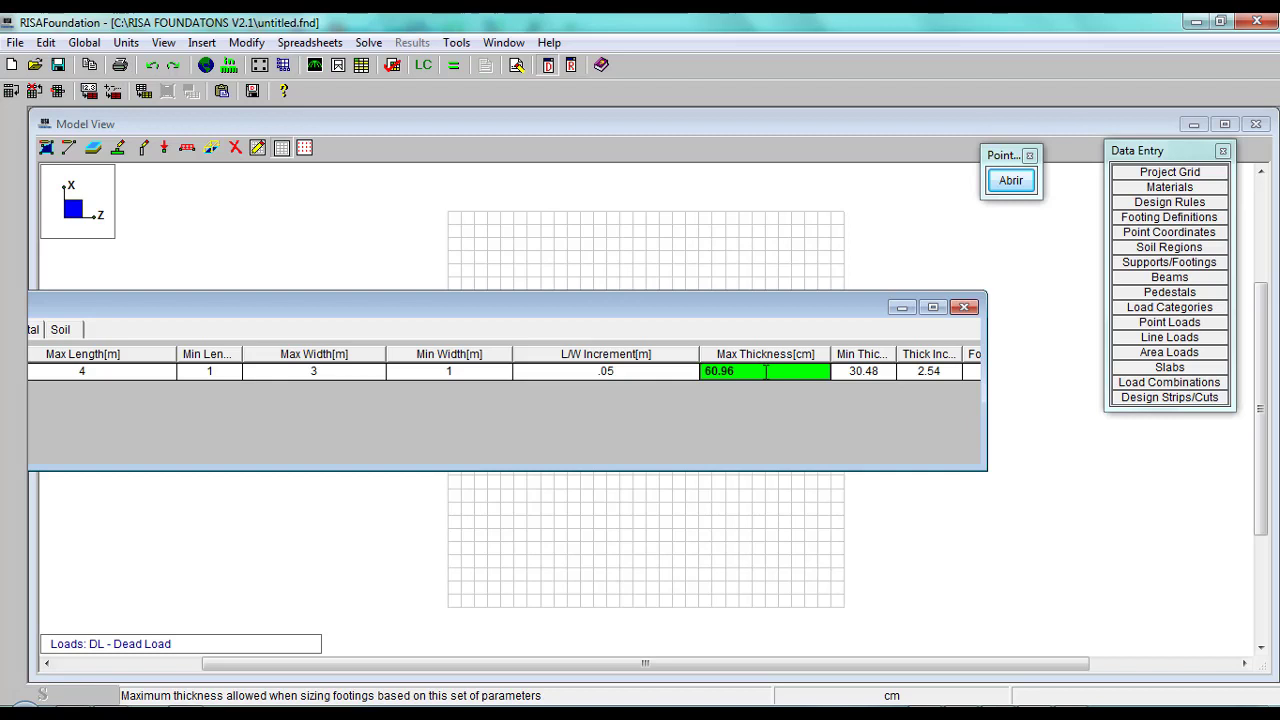
pyautogui.moveTo(765, 371); pyautogui.dragTo(704, 376)
pyautogui.write('100')
pyautogui.click(857, 370)
pyautogui.moveTo(896, 359); pyautogui.dragTo(1052, 360)
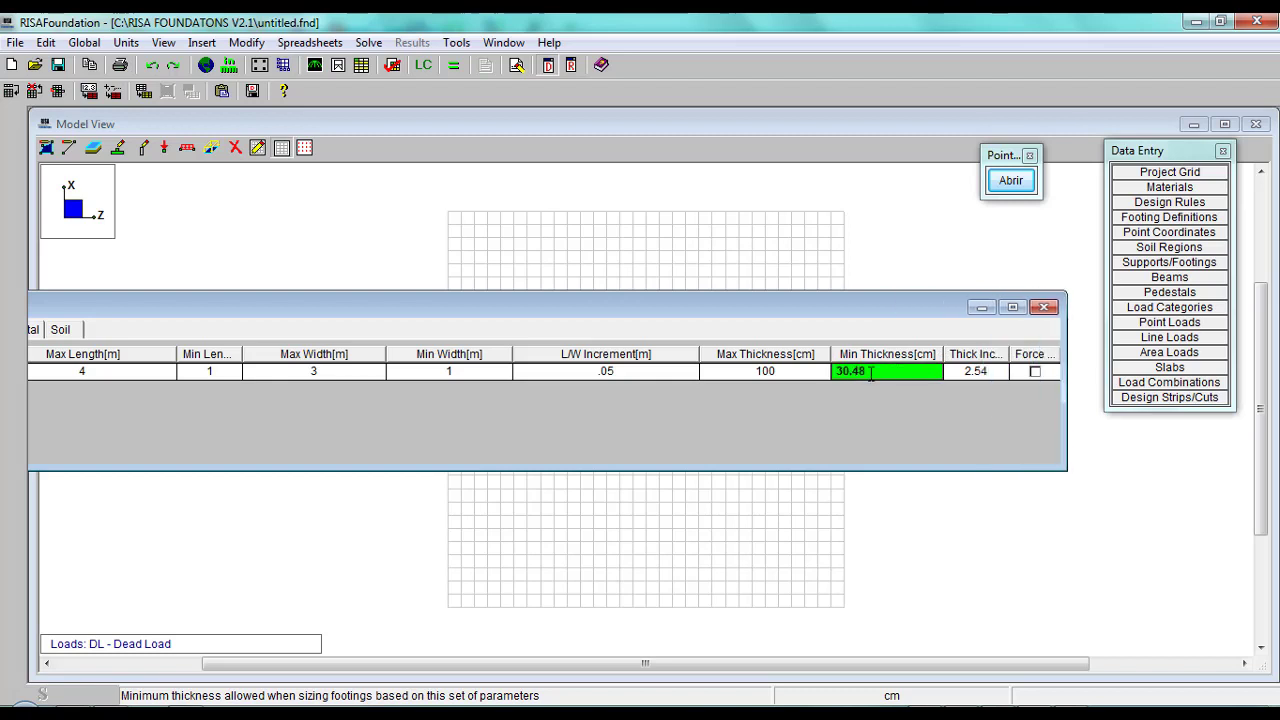
pyautogui.moveTo(871, 374); pyautogui.dragTo(798, 376)
pyautogui.write('40')
# Set the footing's thickness increment to 5 cm and widen the Force Square column to show its full heading.
pyautogui.click(977, 378)
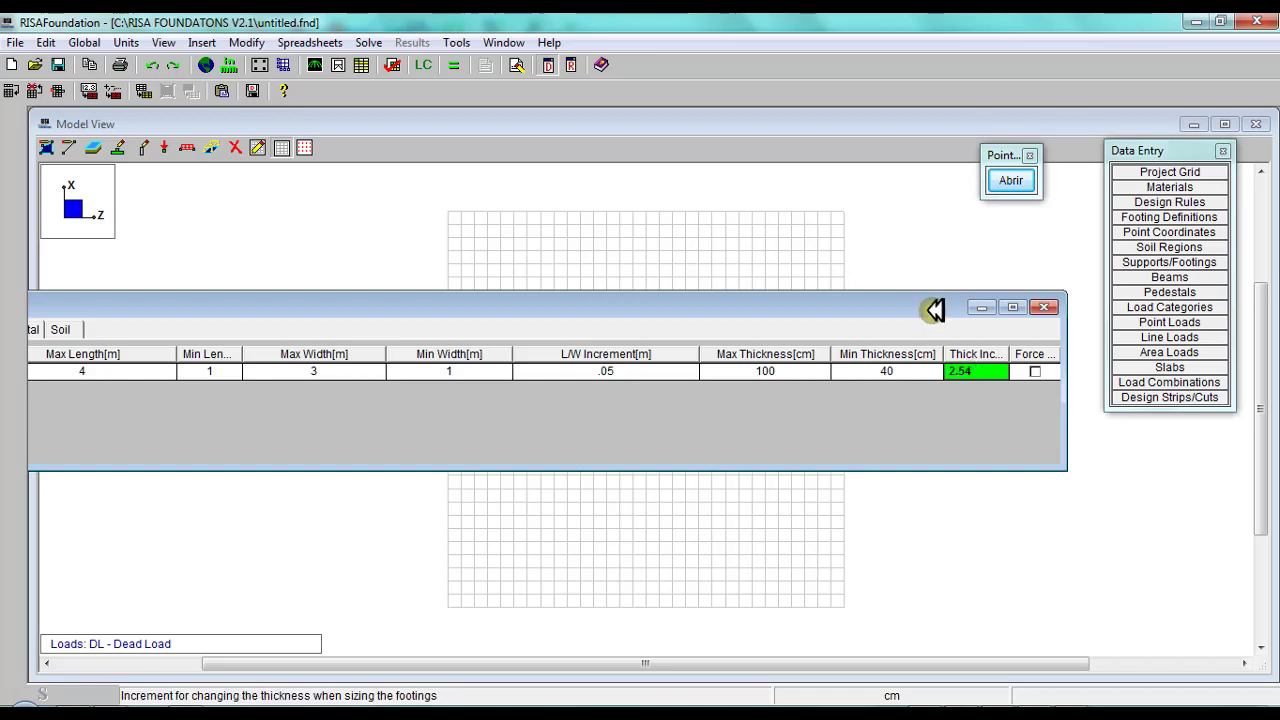
pyautogui.moveTo(934, 309); pyautogui.dragTo(757, 322)
pyautogui.moveTo(884, 354); pyautogui.dragTo(980, 340)
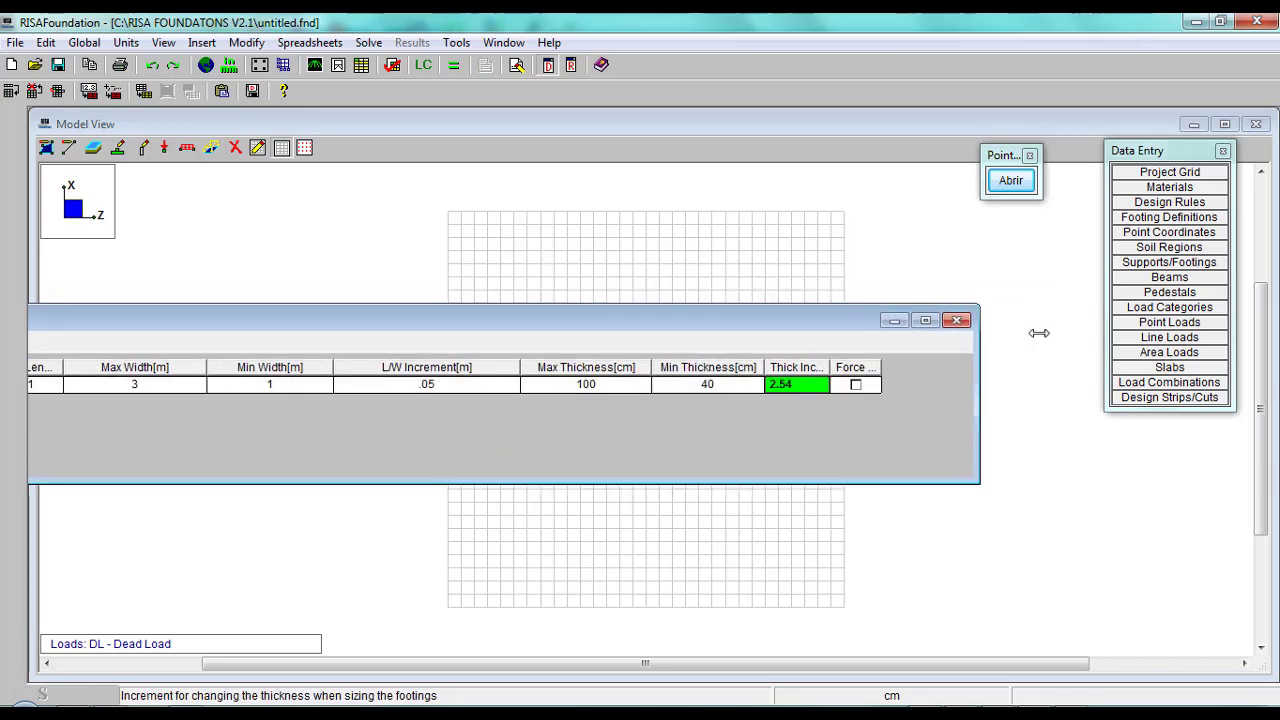
pyautogui.moveTo(830, 363); pyautogui.dragTo(904, 362)
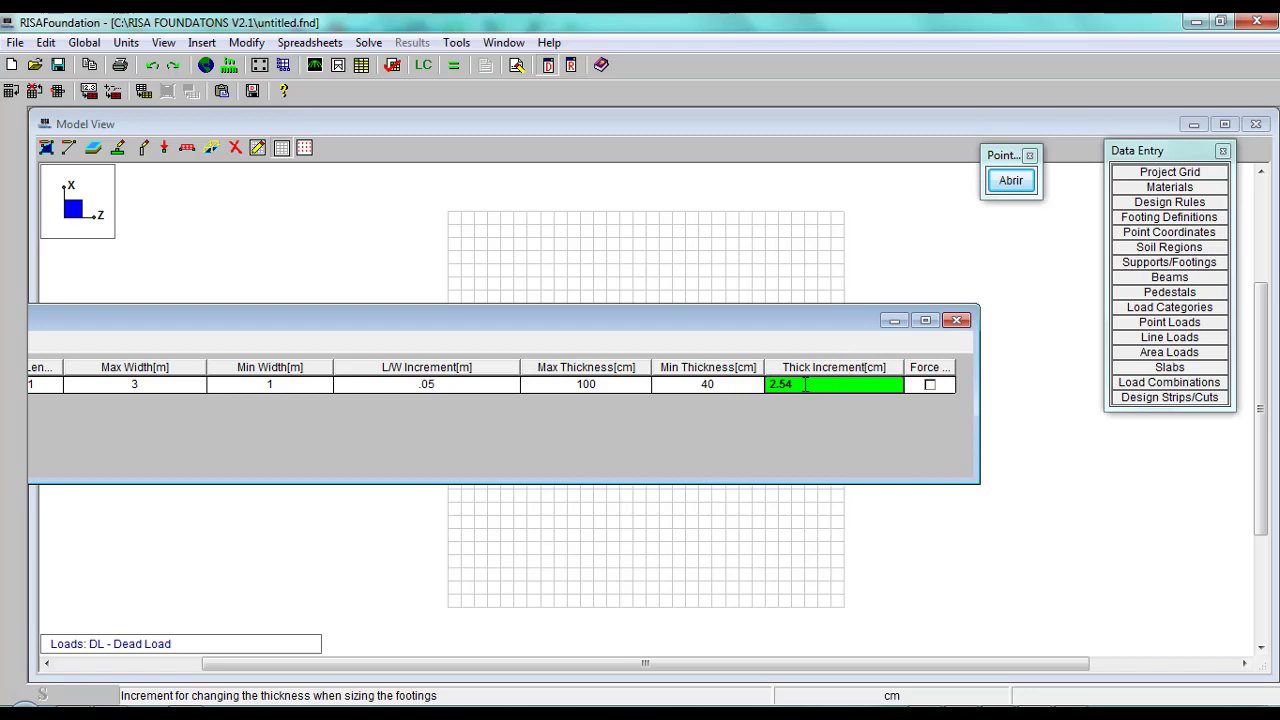
pyautogui.moveTo(806, 384); pyautogui.dragTo(735, 390)
pyautogui.moveTo(955, 366); pyautogui.dragTo(1002, 366)
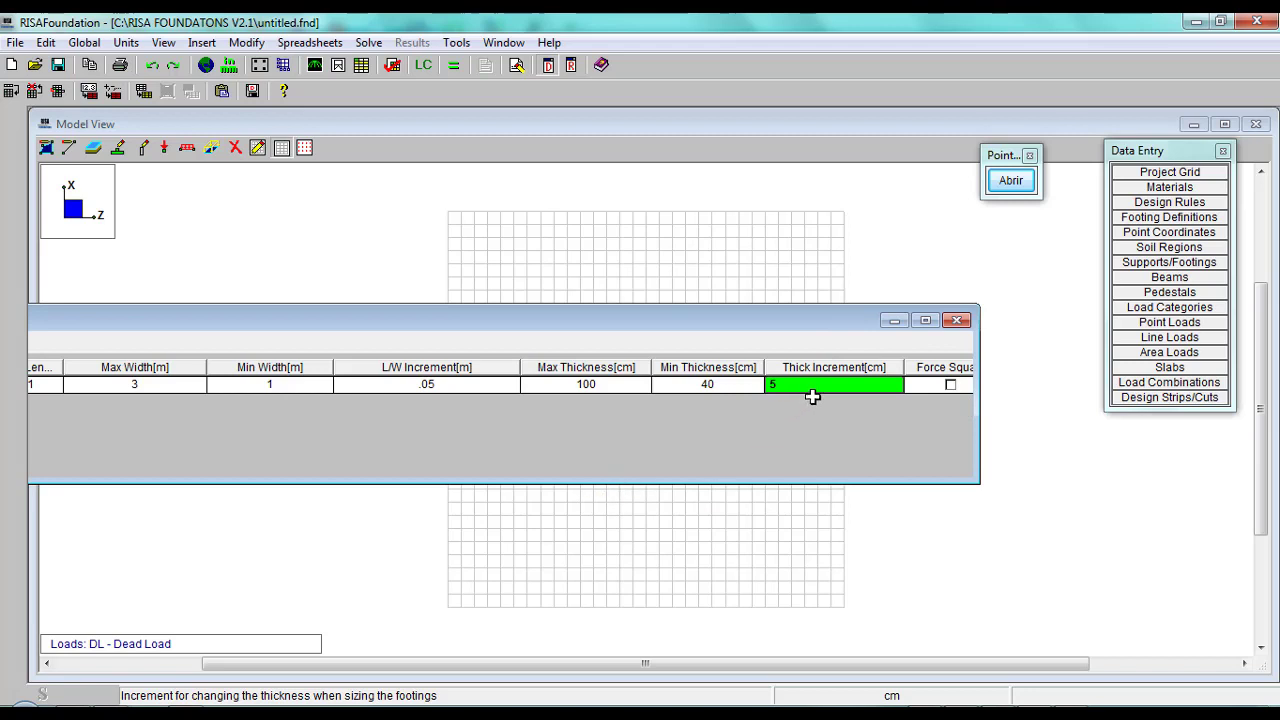
pyautogui.click(908, 384)
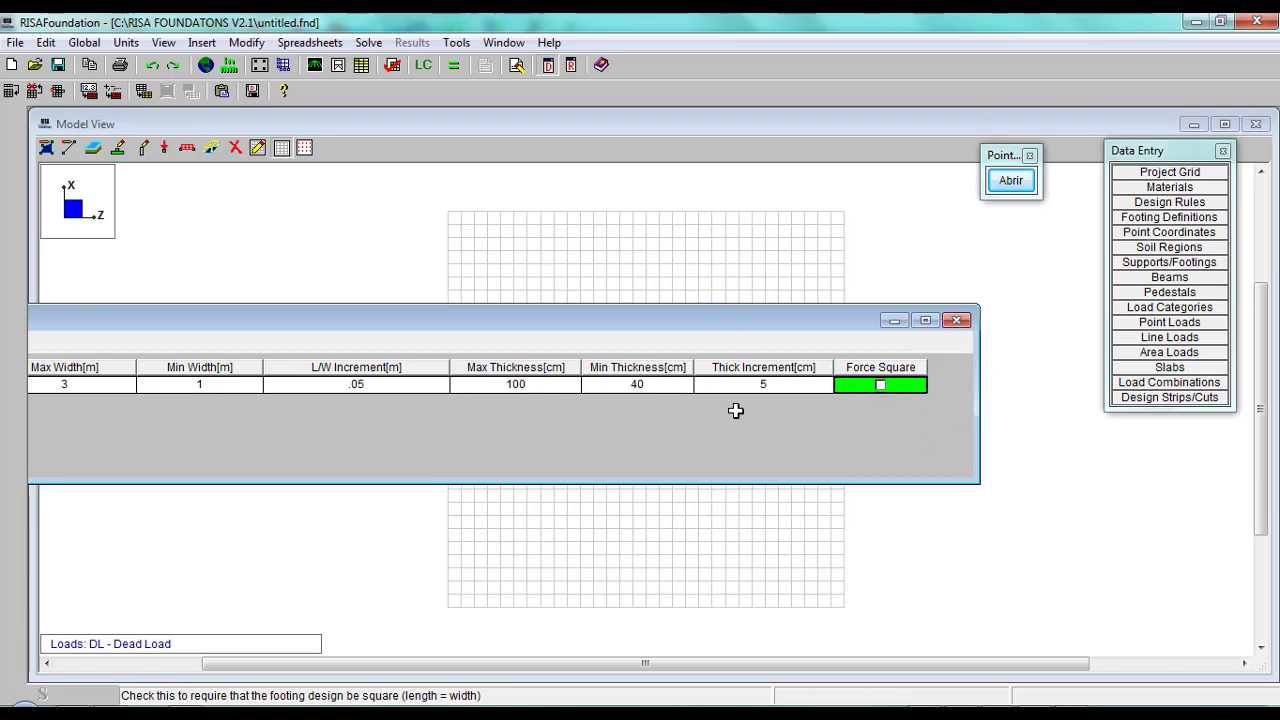
# Check the thickness limits, the thickness increment and the Force Square option in the footing's geometry row.
pyautogui.press('Left')
pyautogui.press('Left')
pyautogui.press('Left')
pyautogui.press('Right')
pyautogui.press('Right')
pyautogui.press('Right')
pyautogui.press('Left')
pyautogui.press('Left')
pyautogui.press('Left')
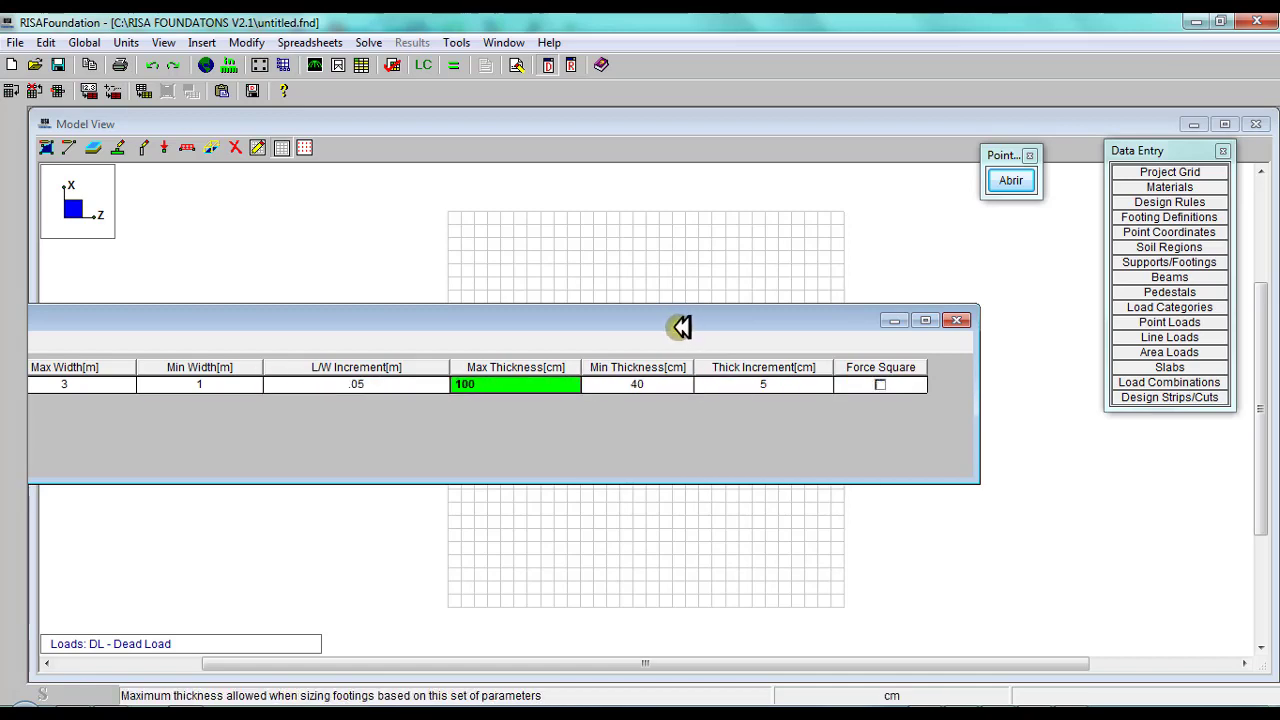
# Narrow the Footing Geometry window and move it fully into view over the model grid.
pyautogui.moveTo(680, 327); pyautogui.dragTo(802, 358)
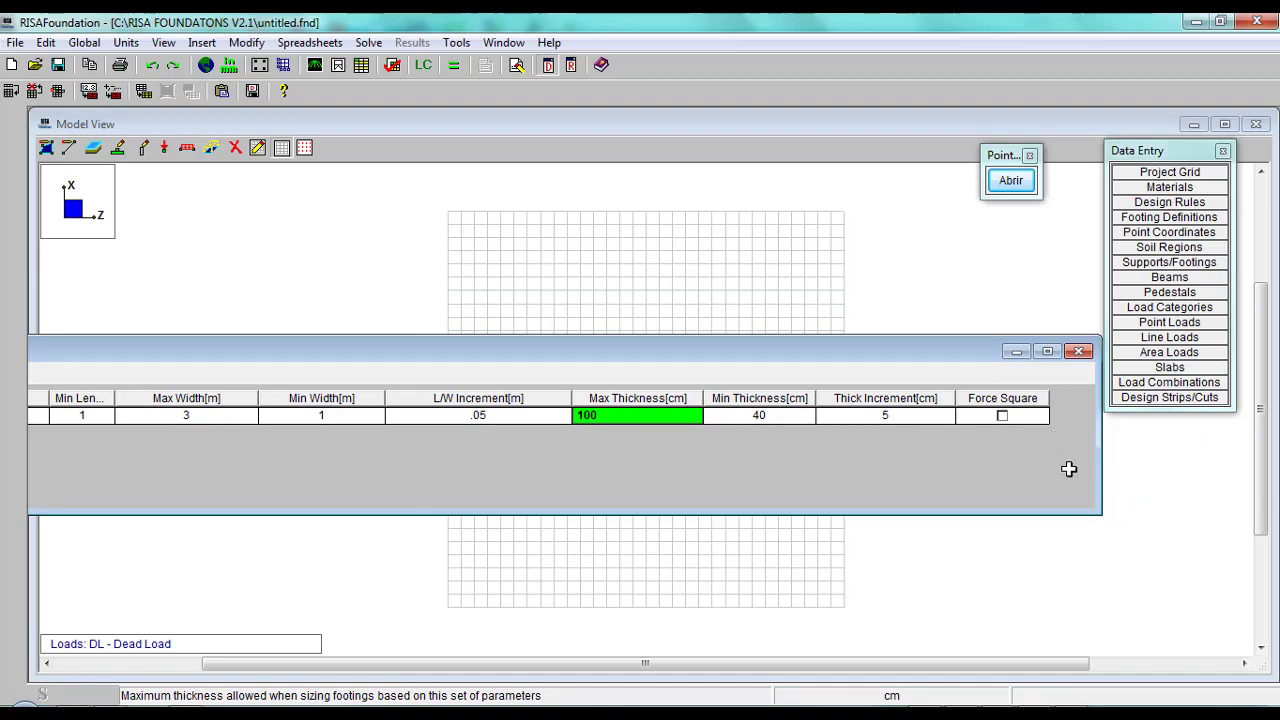
pyautogui.moveTo(1101, 455); pyautogui.dragTo(426, 455)
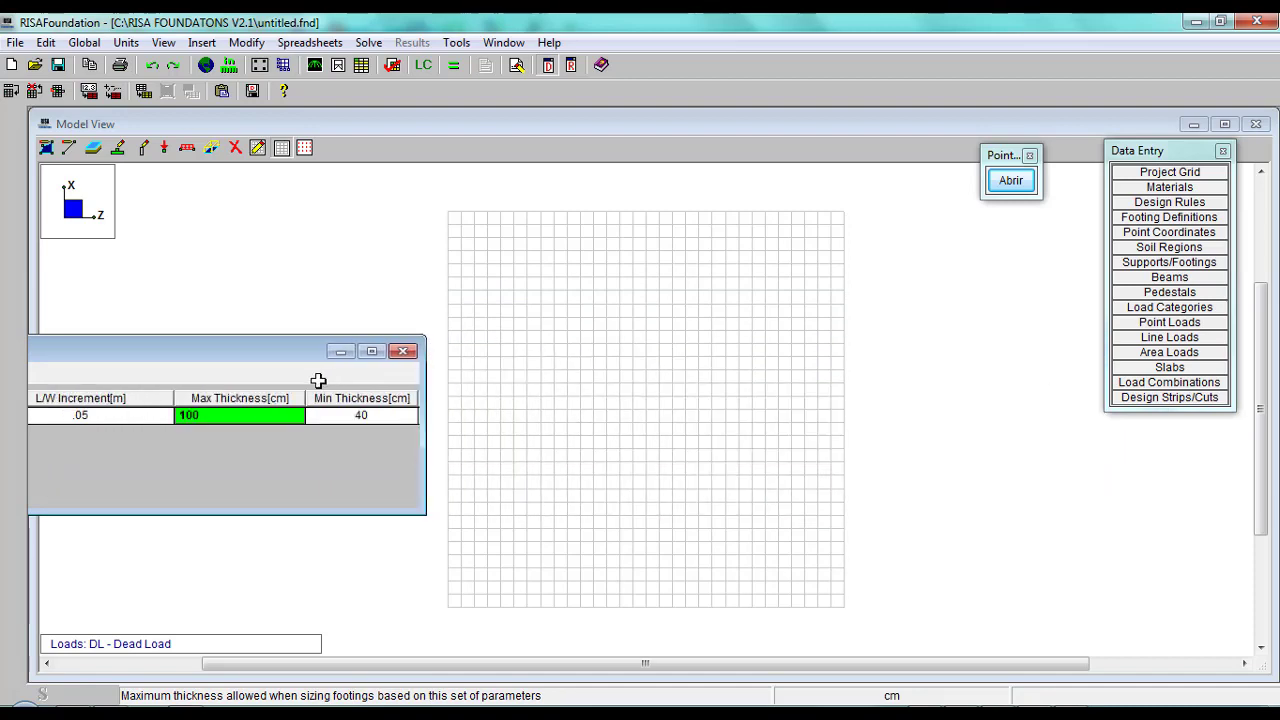
pyautogui.moveTo(260, 354); pyautogui.dragTo(773, 313)
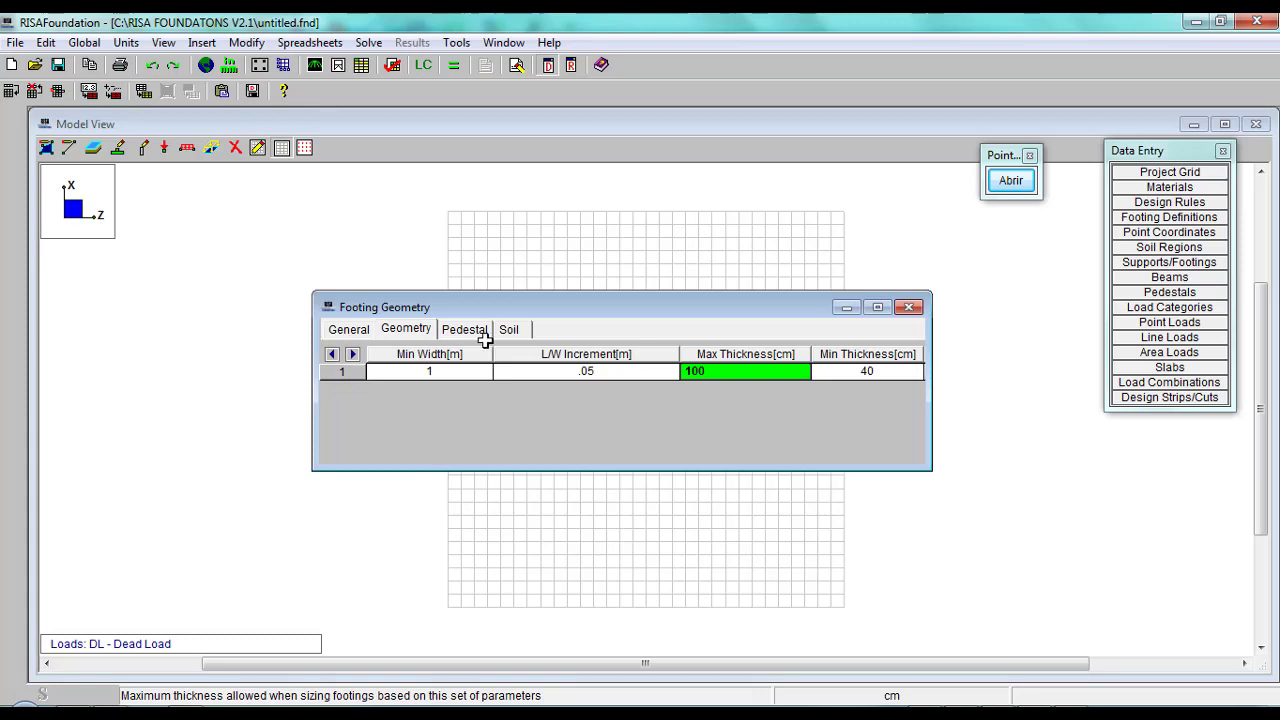
# Review all geometry parameters of the ZAPATA footing, from its label through the length, width and thickness limits to Force Square.
pyautogui.press('Left')
pyautogui.press('Left')
pyautogui.press('Left')
pyautogui.press('Left')
pyautogui.press('Left')
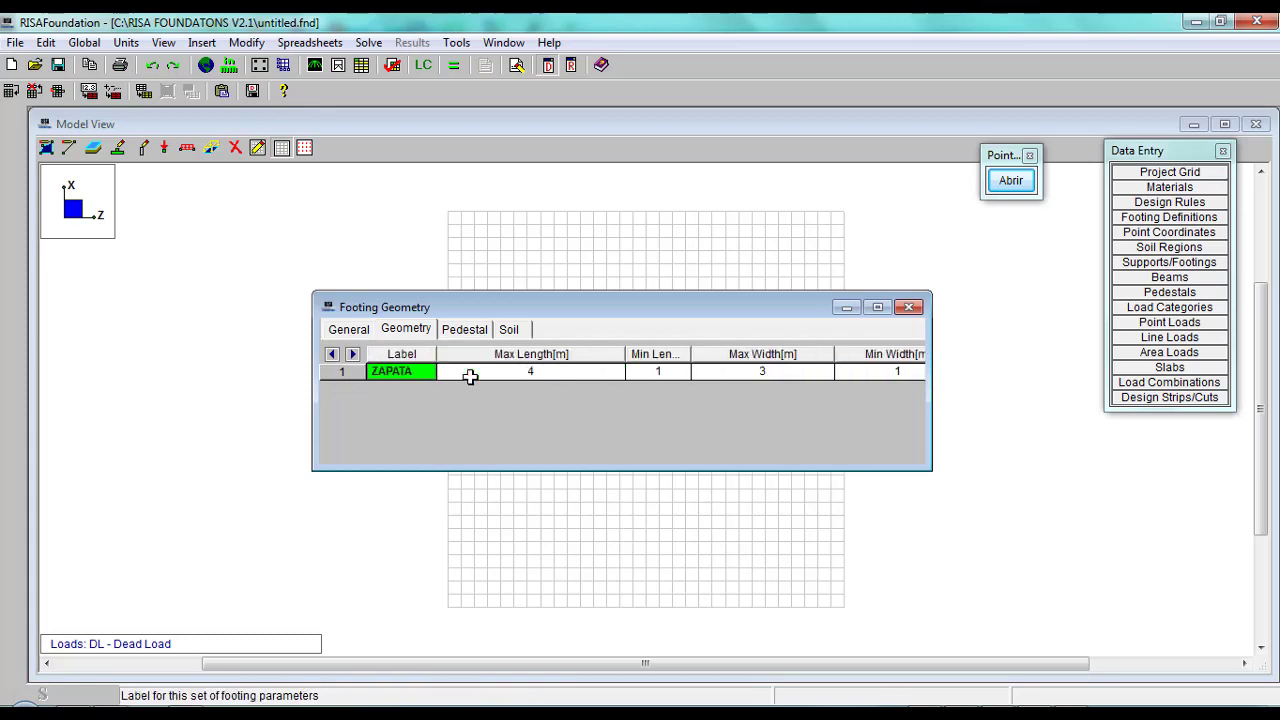
pyautogui.press('Right')
pyautogui.press('Right')
pyautogui.press('Right')
pyautogui.press('Right')
pyautogui.press('Right')
pyautogui.press('Right')
pyautogui.press('Right')
pyautogui.press('Right')
pyautogui.press('Left')
pyautogui.press('Left')
pyautogui.press('Left')
pyautogui.press('Left')
pyautogui.press('Left')
pyautogui.press('Left')
pyautogui.press('Left')
pyautogui.press('Left')
# Show the footing's pedestal properties and switch to PDF-XChange Editor to consult the isolated footing design example.
pyautogui.click(466, 331)
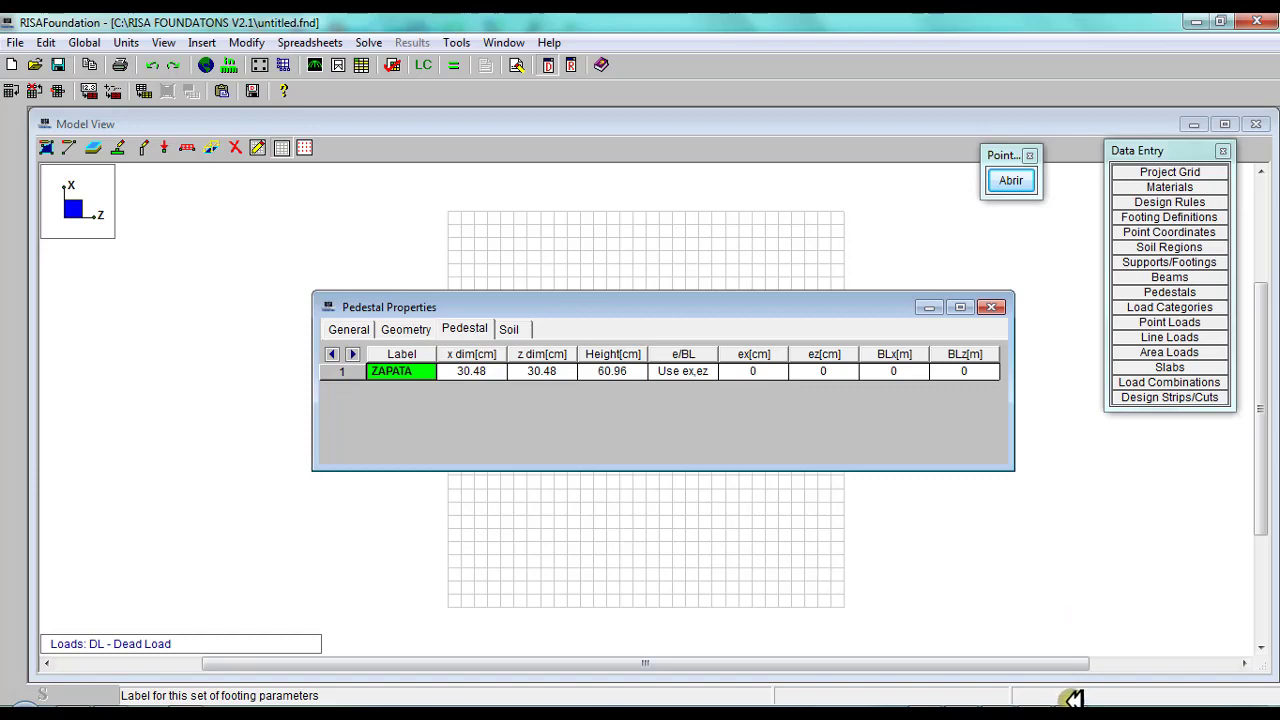
pyautogui.click(999, 706)
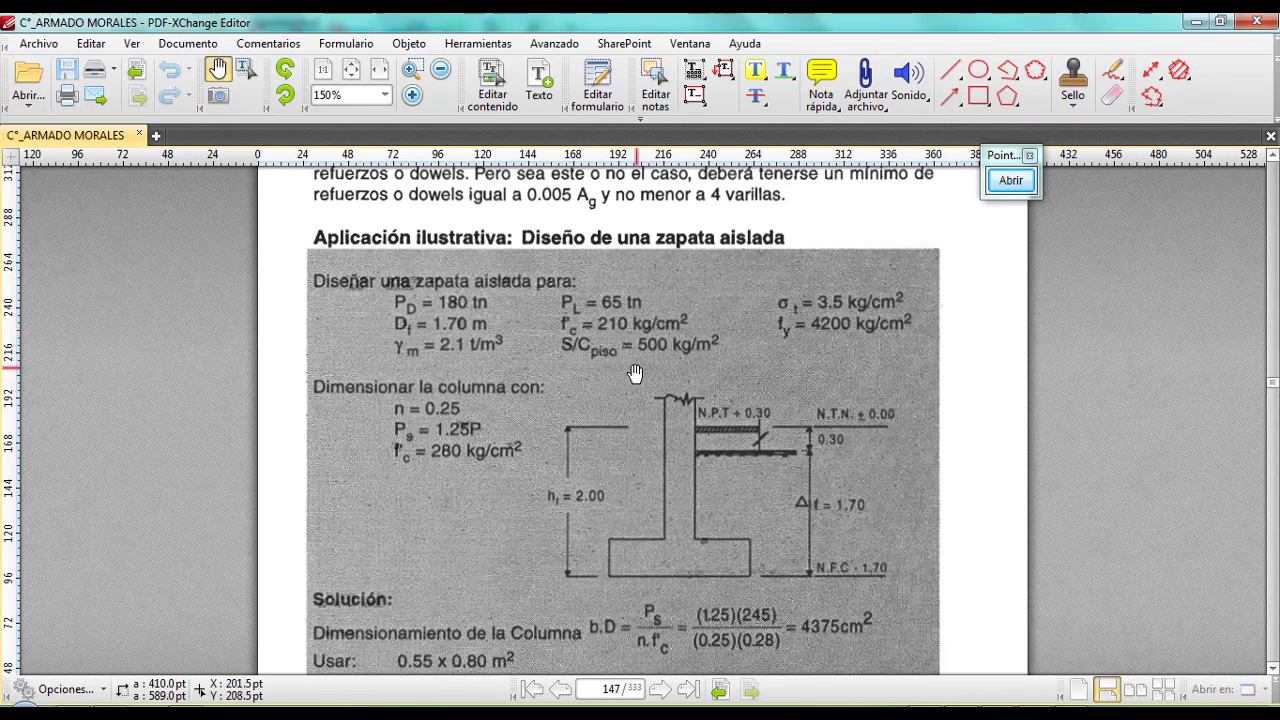
# Read the column dimensions, footing area calculation and footing plan in the isolated footing design example.
pyautogui.scroll(-3, 715, 387)
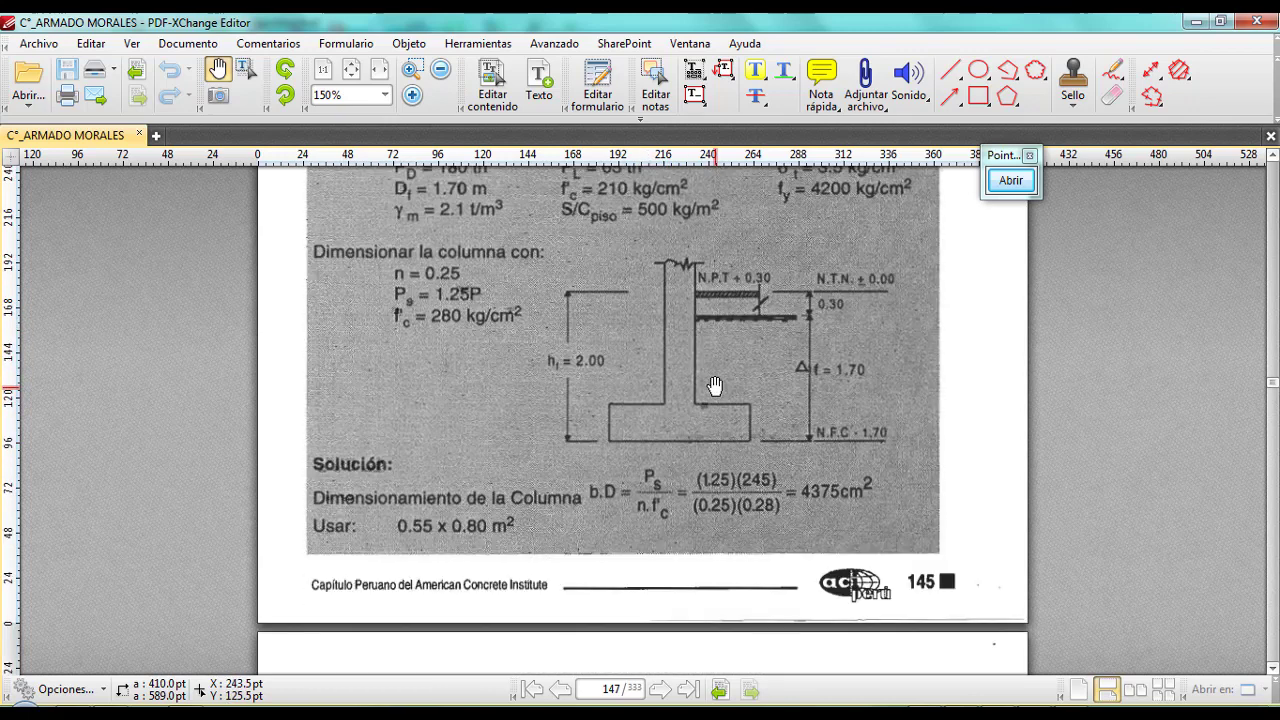
pyautogui.scroll(-2, 715, 387)
pyautogui.scroll(3, 718, 389)
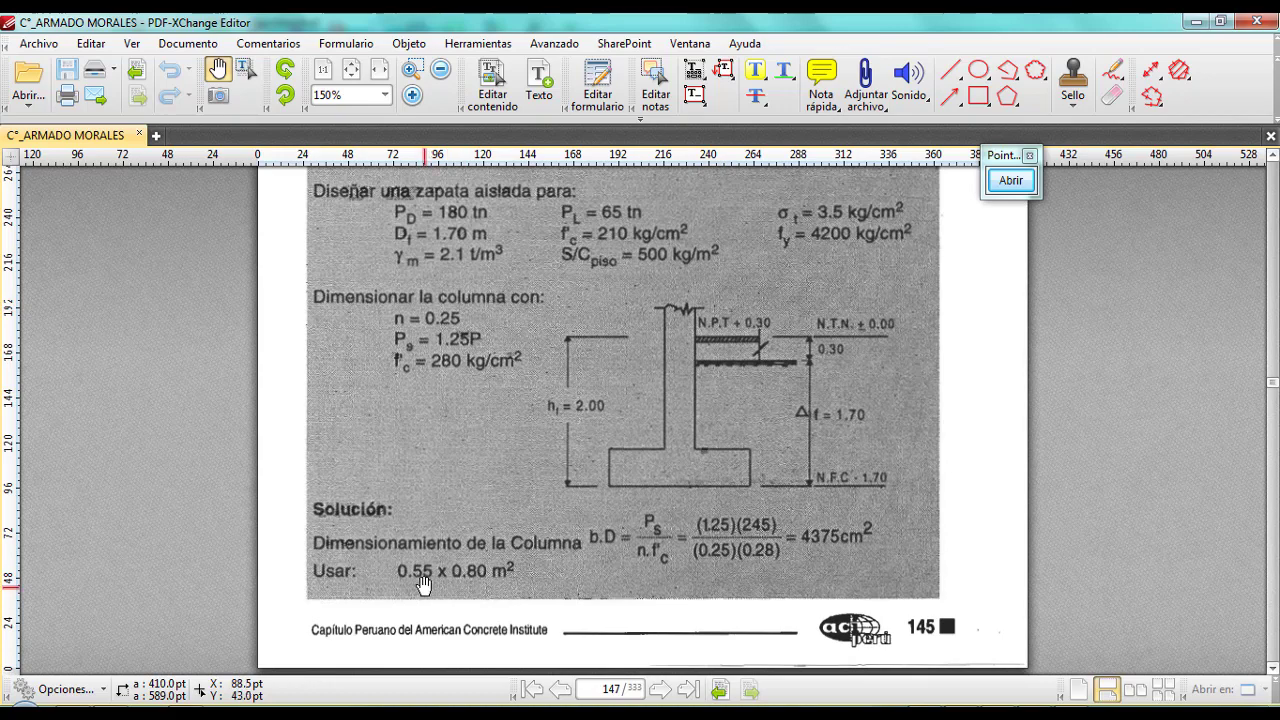
pyautogui.scroll(-15, 715, 455)
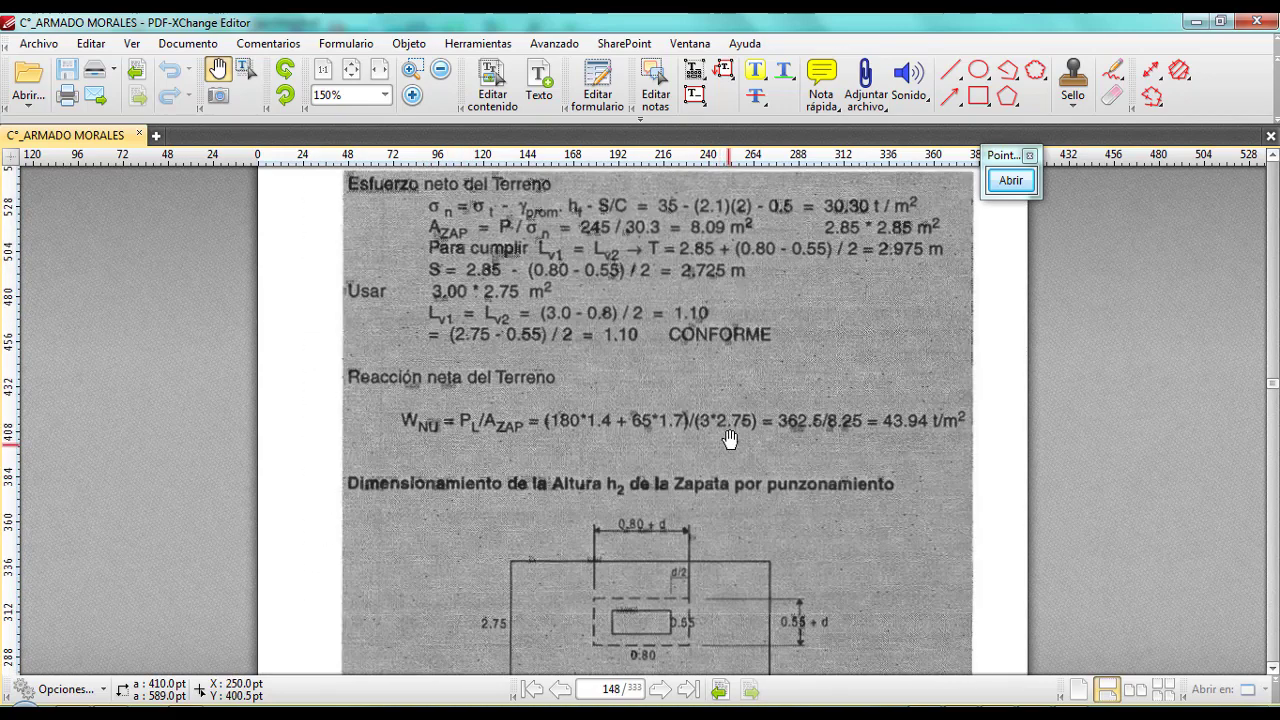
pyautogui.scroll(3, 760, 424)
pyautogui.scroll(-1, 760, 424)
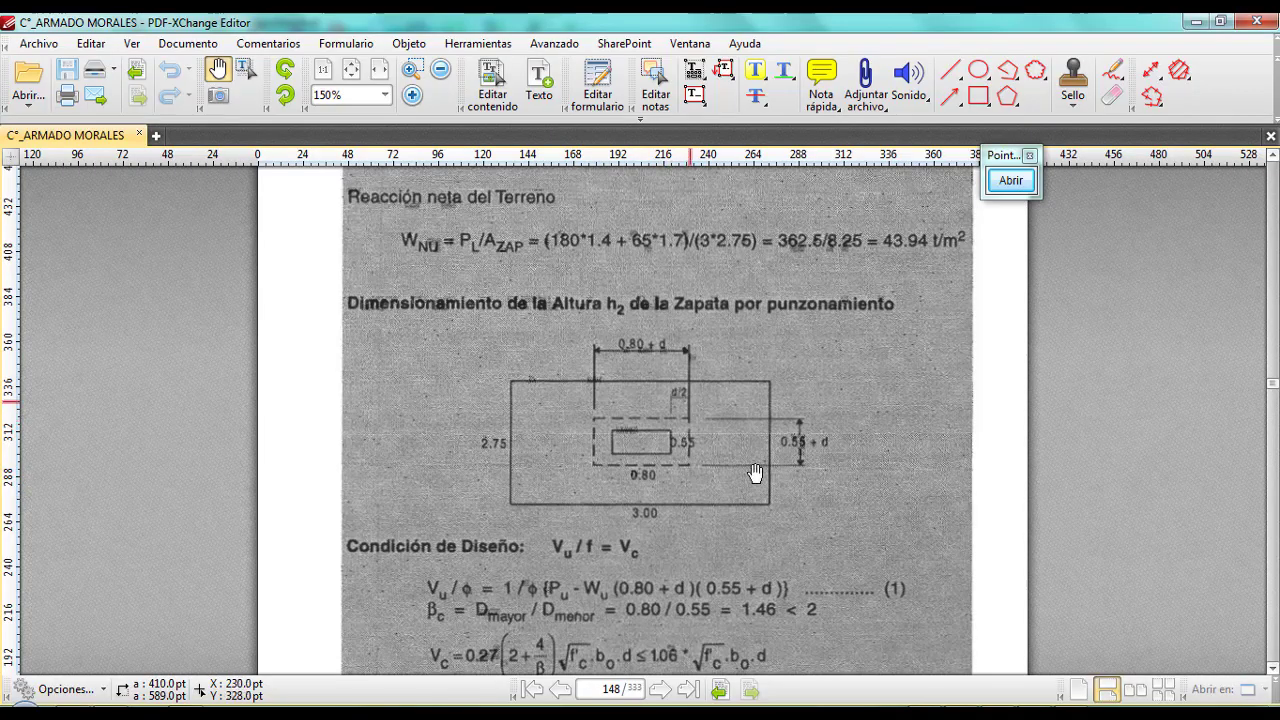
# Switch to RISAFoundation and set the ZAPATA pedestal to x dim 55 cm, z dim 80 cm and height 150 cm.
pyautogui.hotkey('alt', 'Tab')
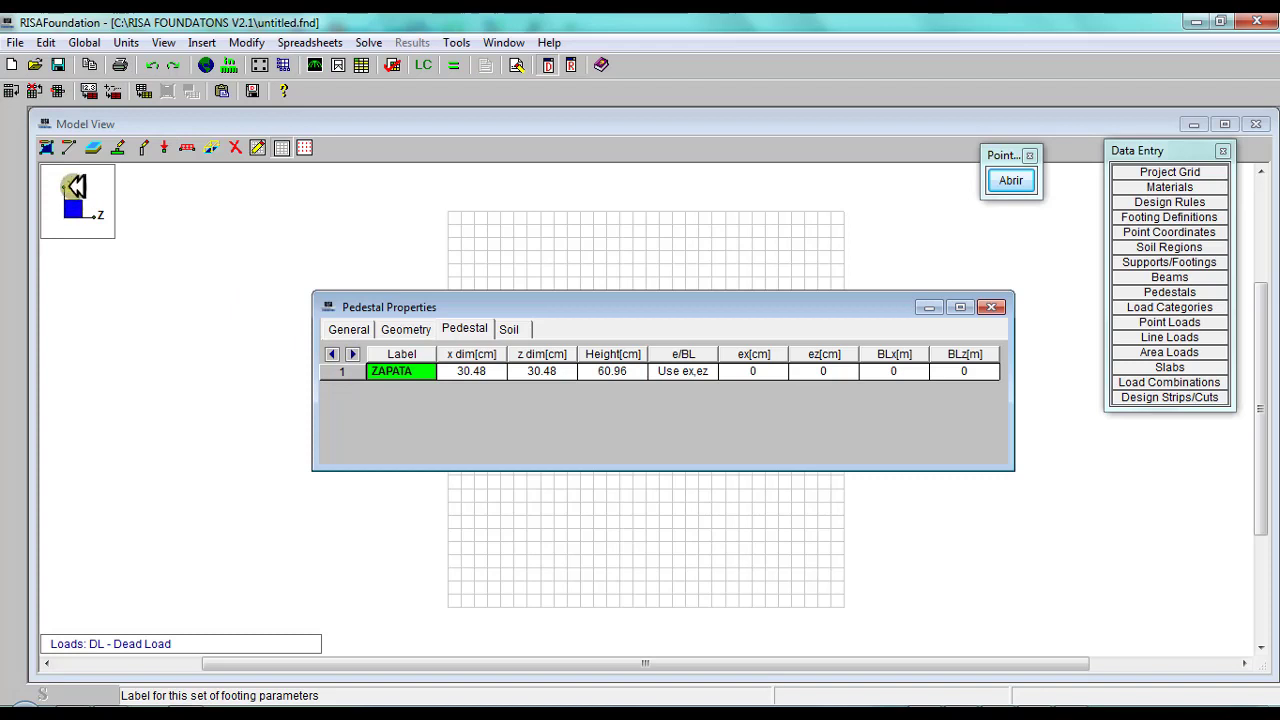
pyautogui.click(474, 371)
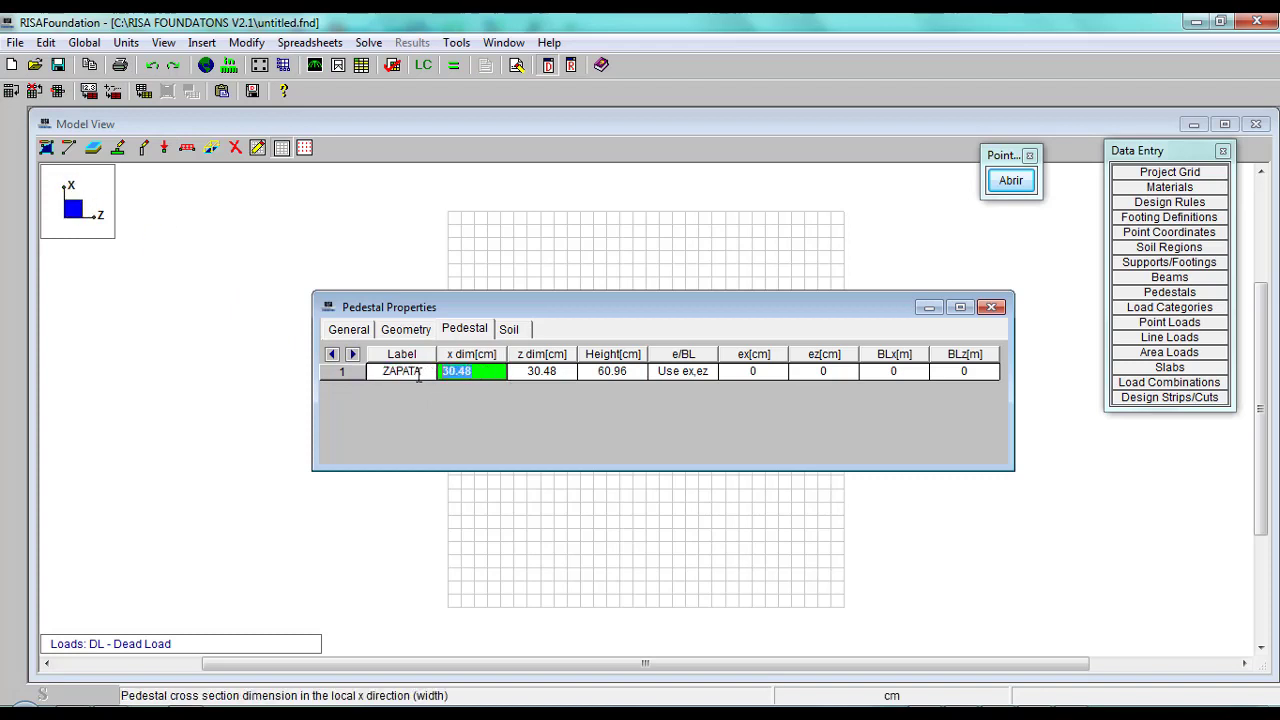
pyautogui.click(562, 371)
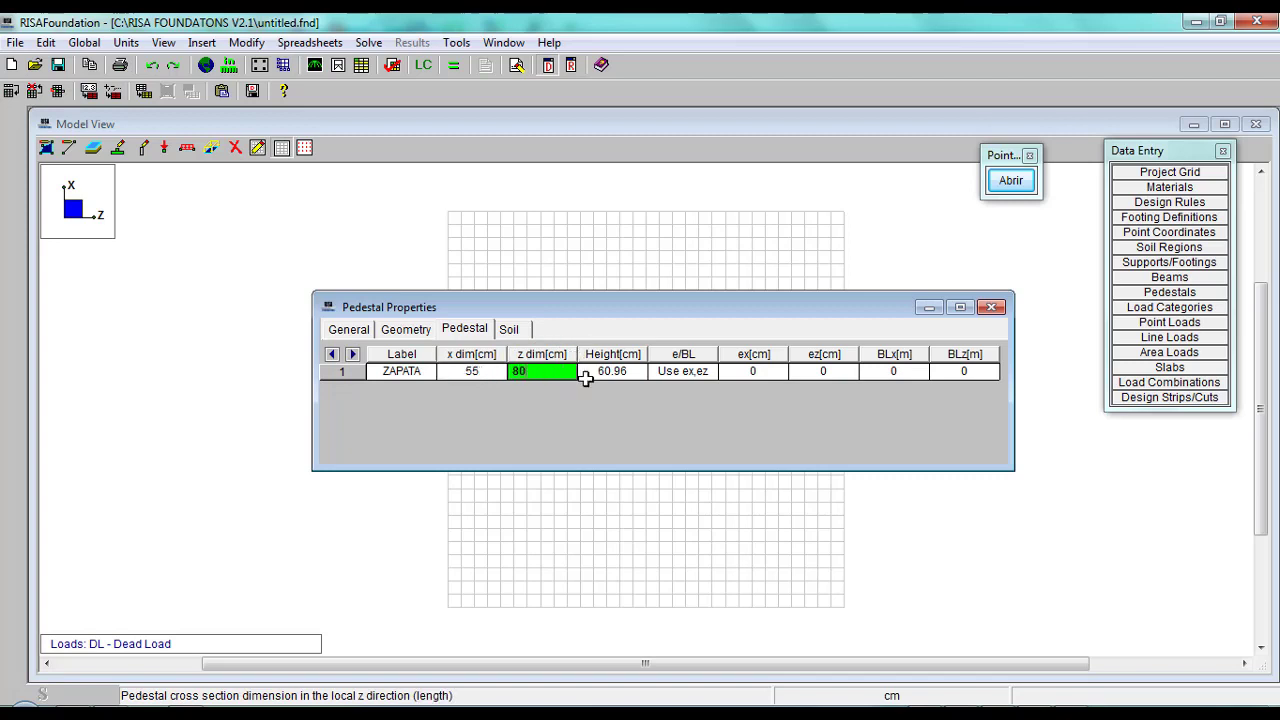
pyautogui.click(637, 371)
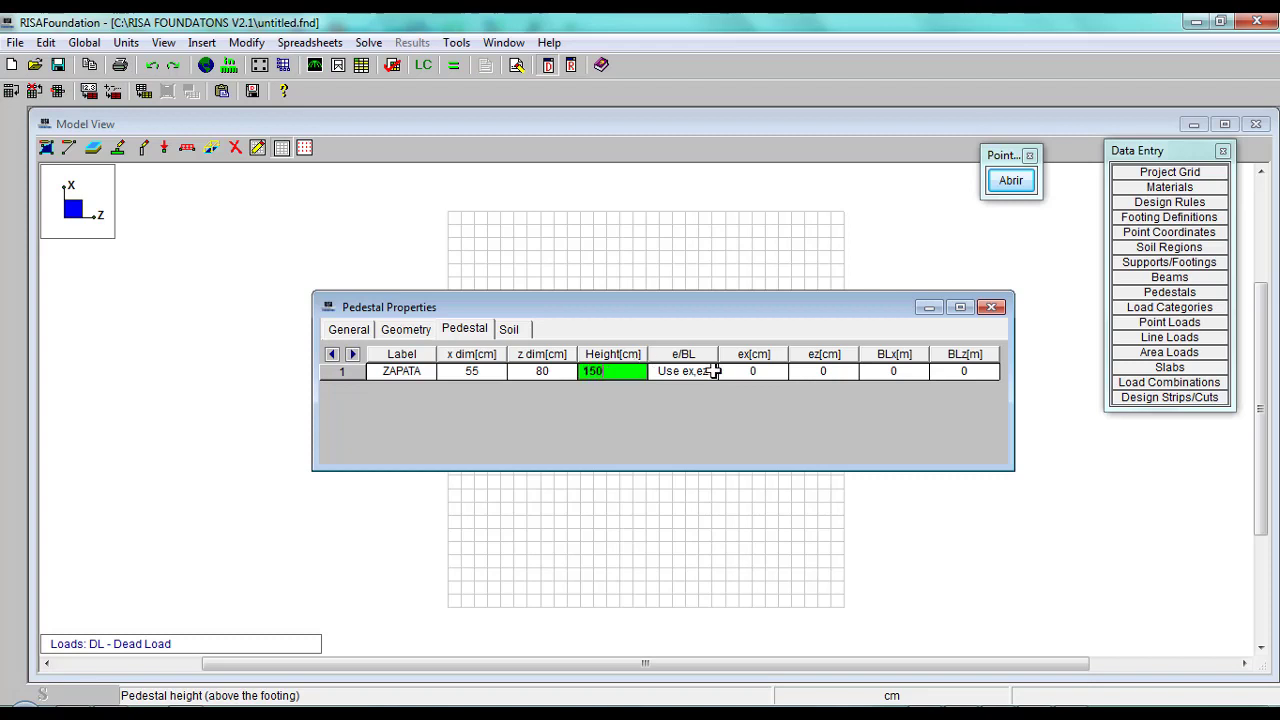
pyautogui.click(703, 372)
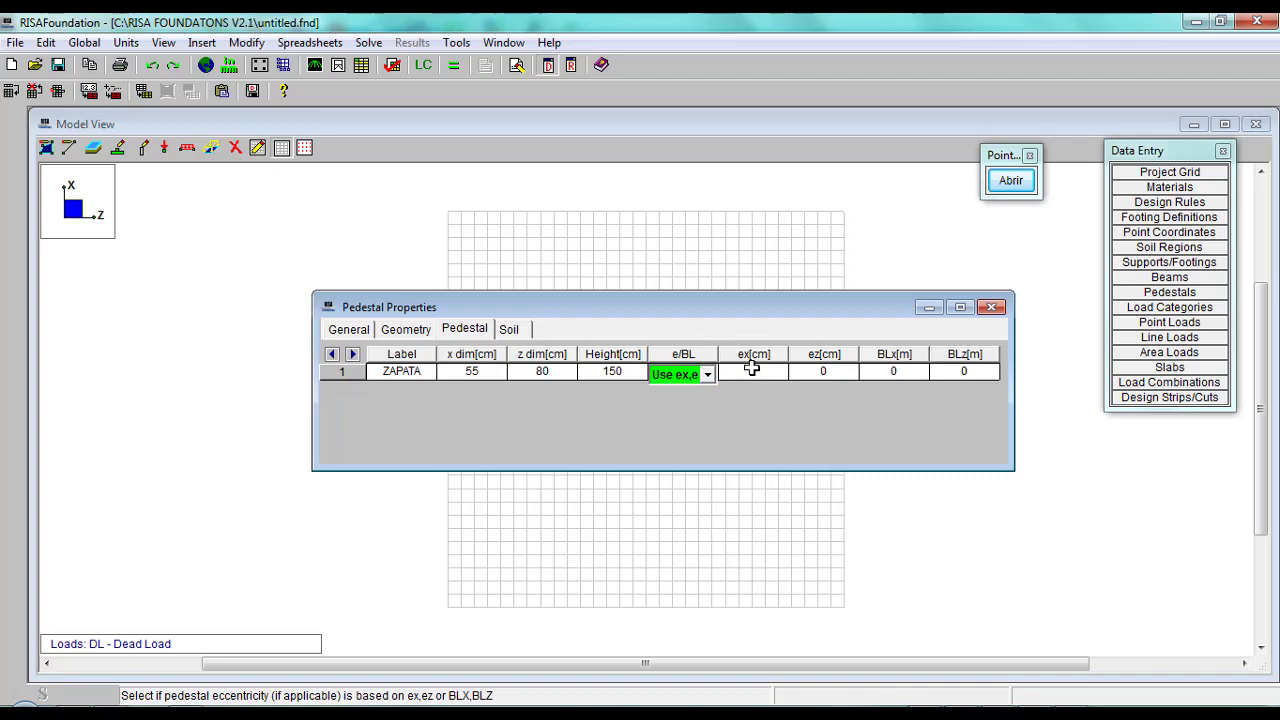
pyautogui.click(754, 371)
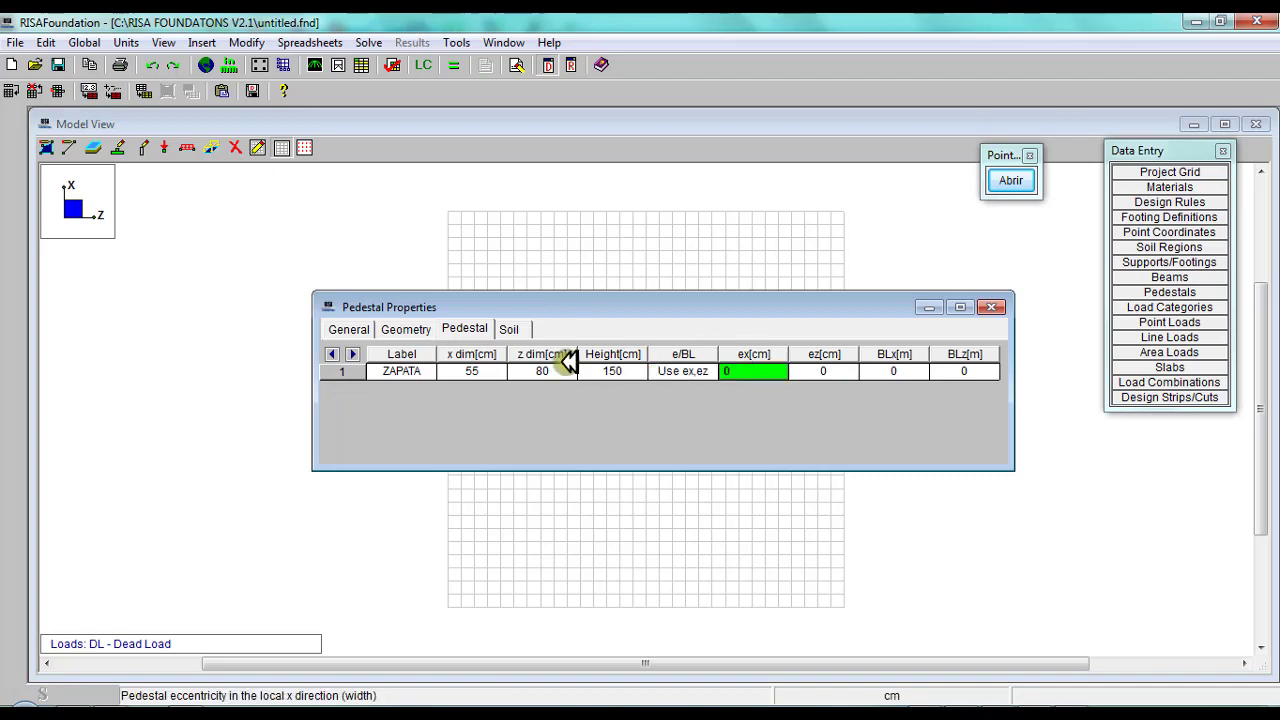
# Sketch a blue footing rectangle with green vertical and horizontal centre lines as a screen annotation below the pedestal table.
pyautogui.click(1018, 180)
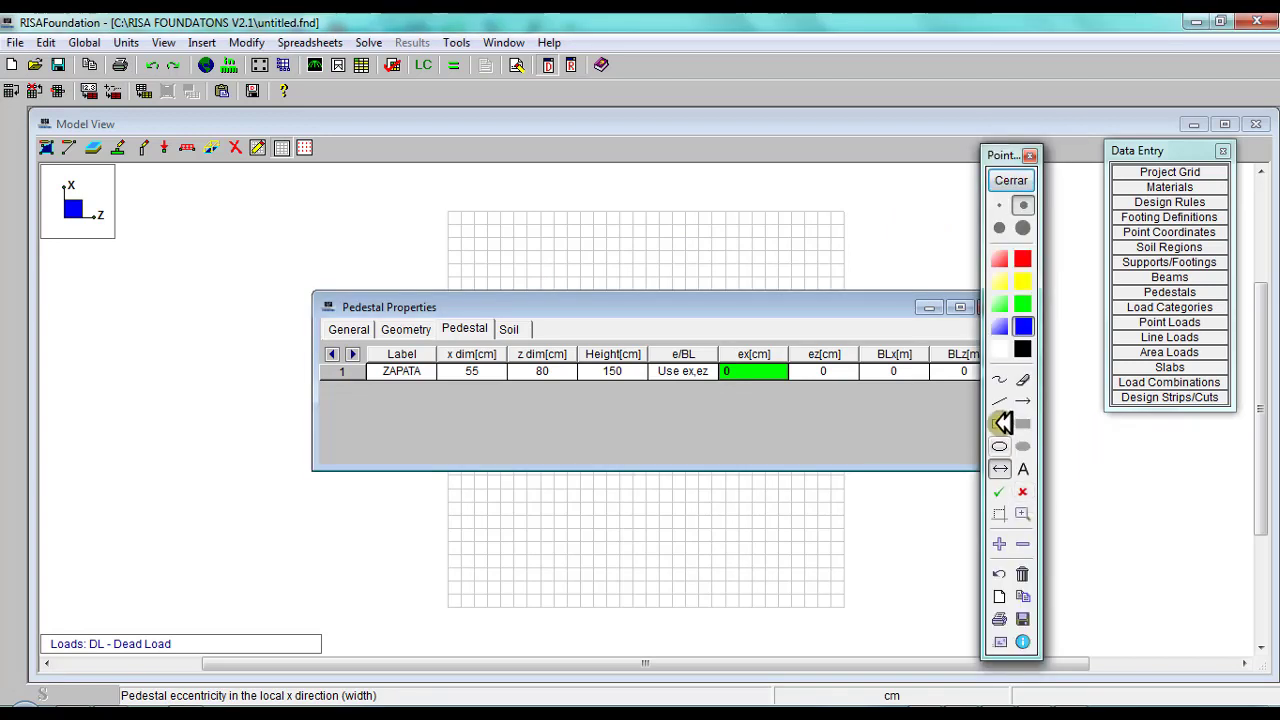
pyautogui.click(1000, 423)
pyautogui.moveTo(590, 490); pyautogui.dragTo(766, 629)
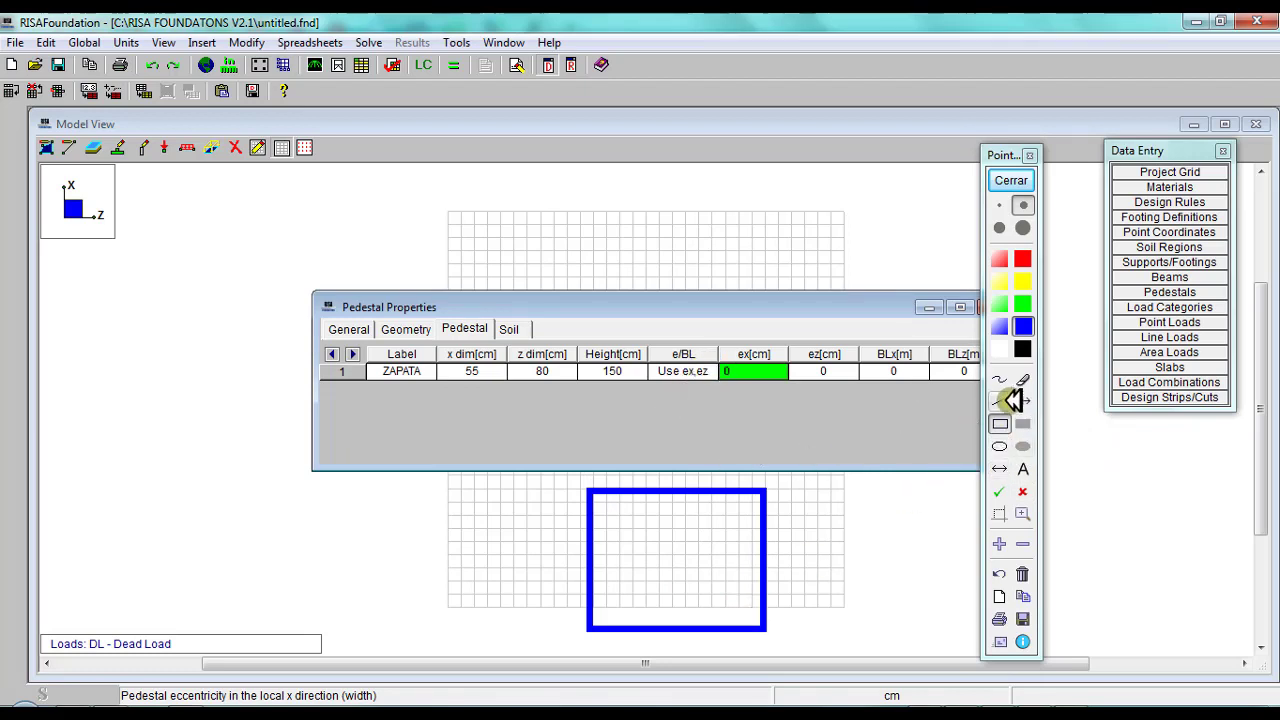
pyautogui.click(1001, 401)
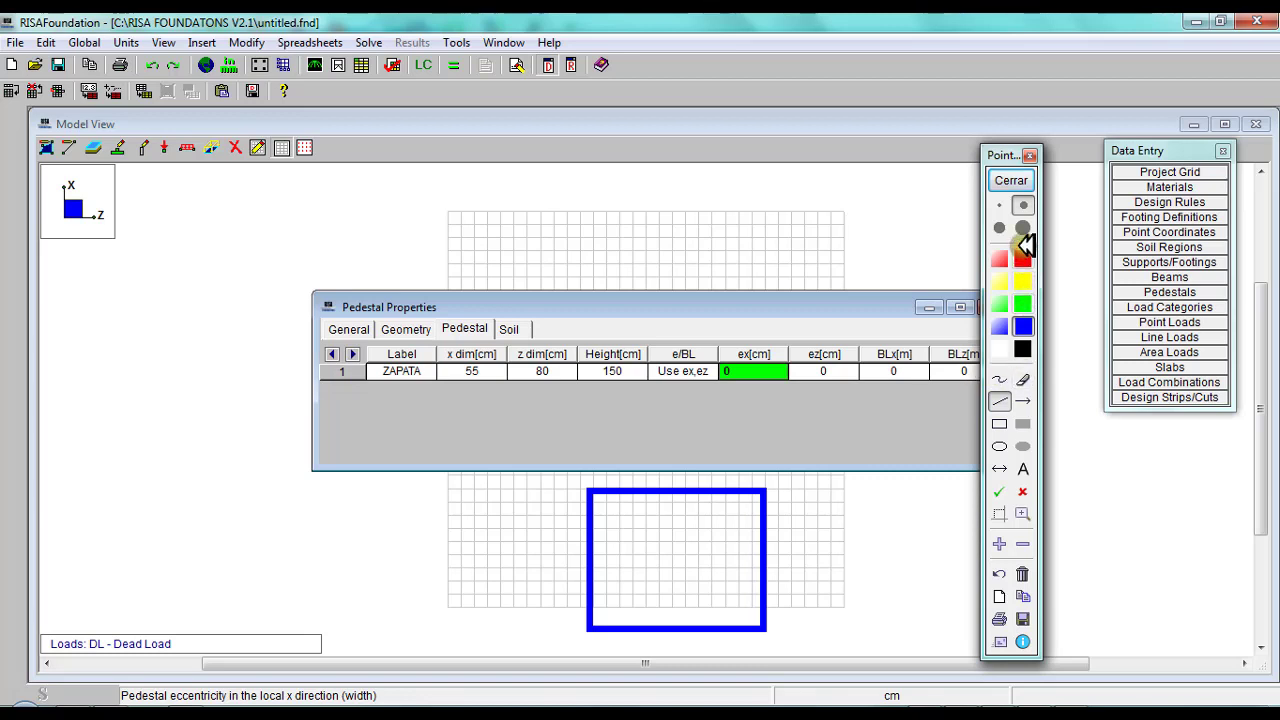
pyautogui.click(1024, 305)
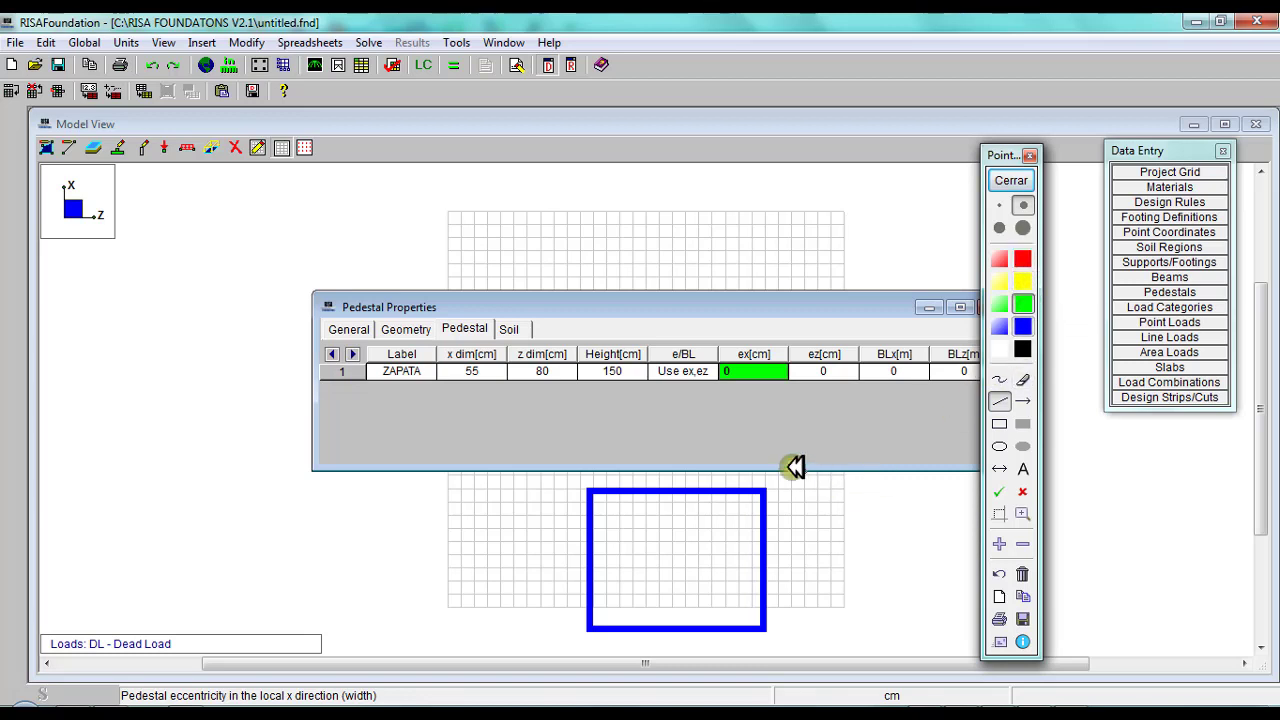
pyautogui.moveTo(684, 473); pyautogui.dragTo(681, 653)
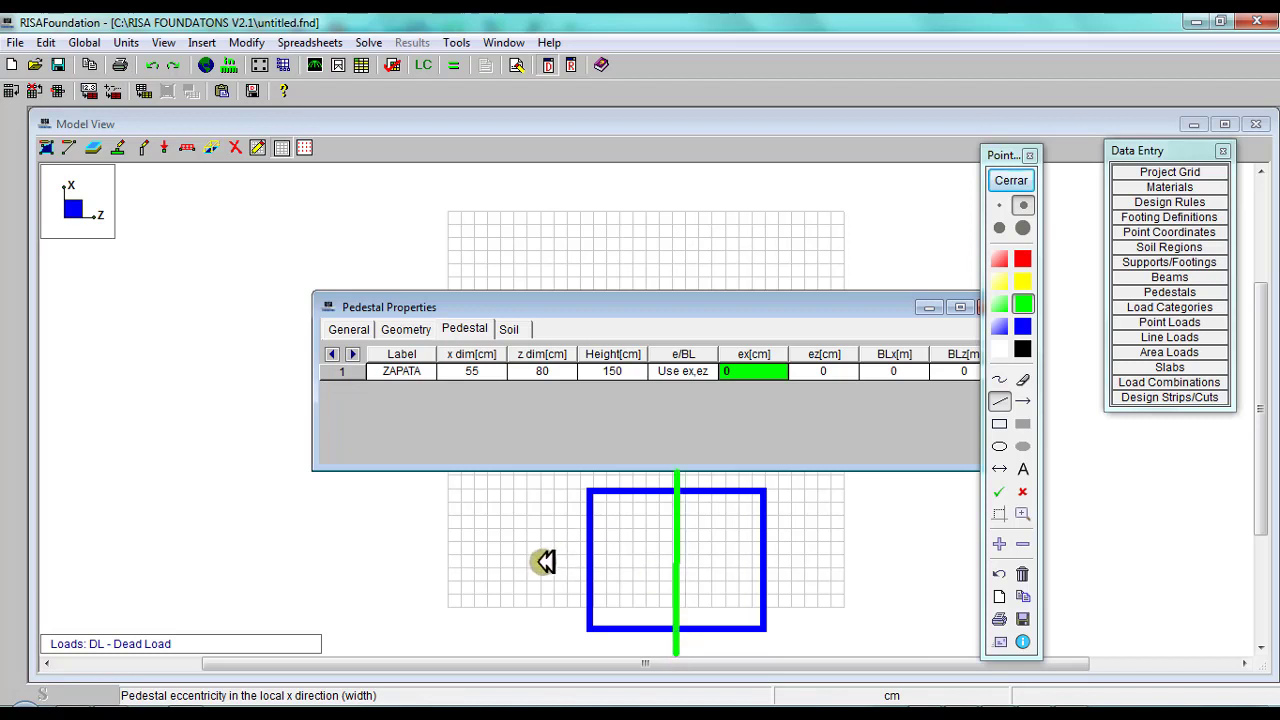
pyautogui.moveTo(525, 563); pyautogui.dragTo(806, 563)
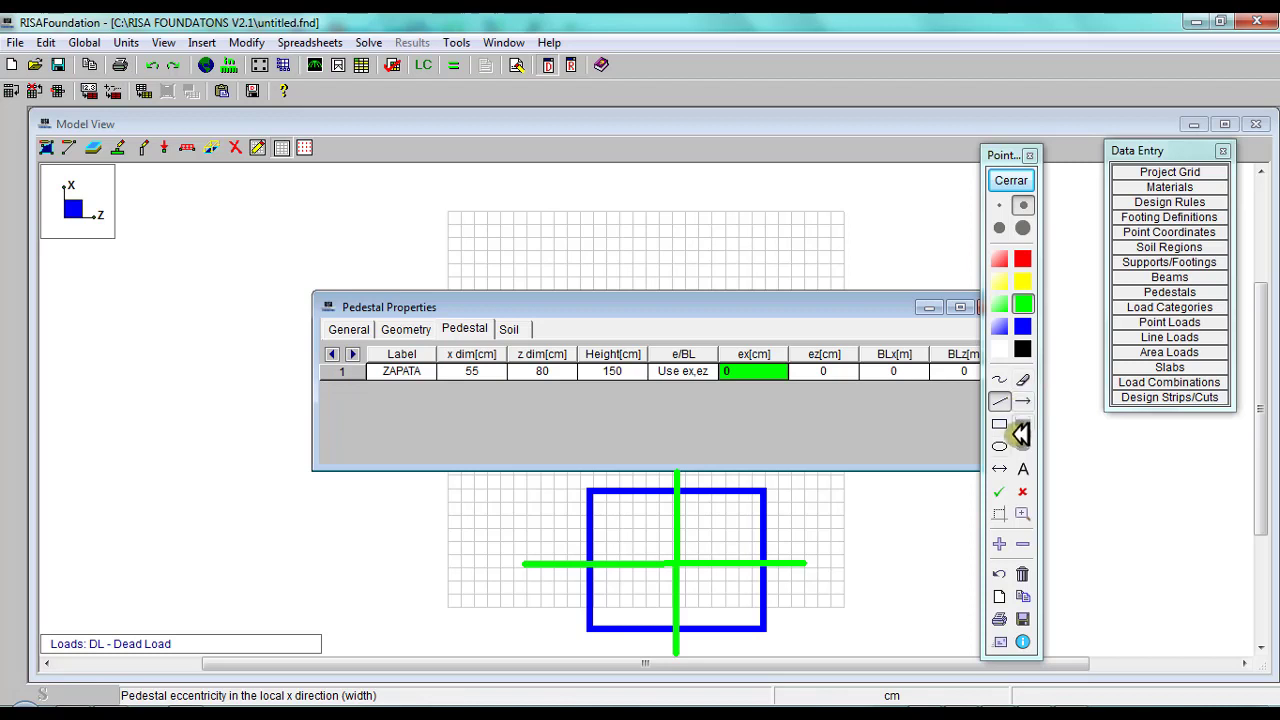
# Sketch a red pedestal rectangle on the centre-line crossing, undo it, and redraw it in the blue footing's upper-left corner.
pyautogui.click(1002, 425)
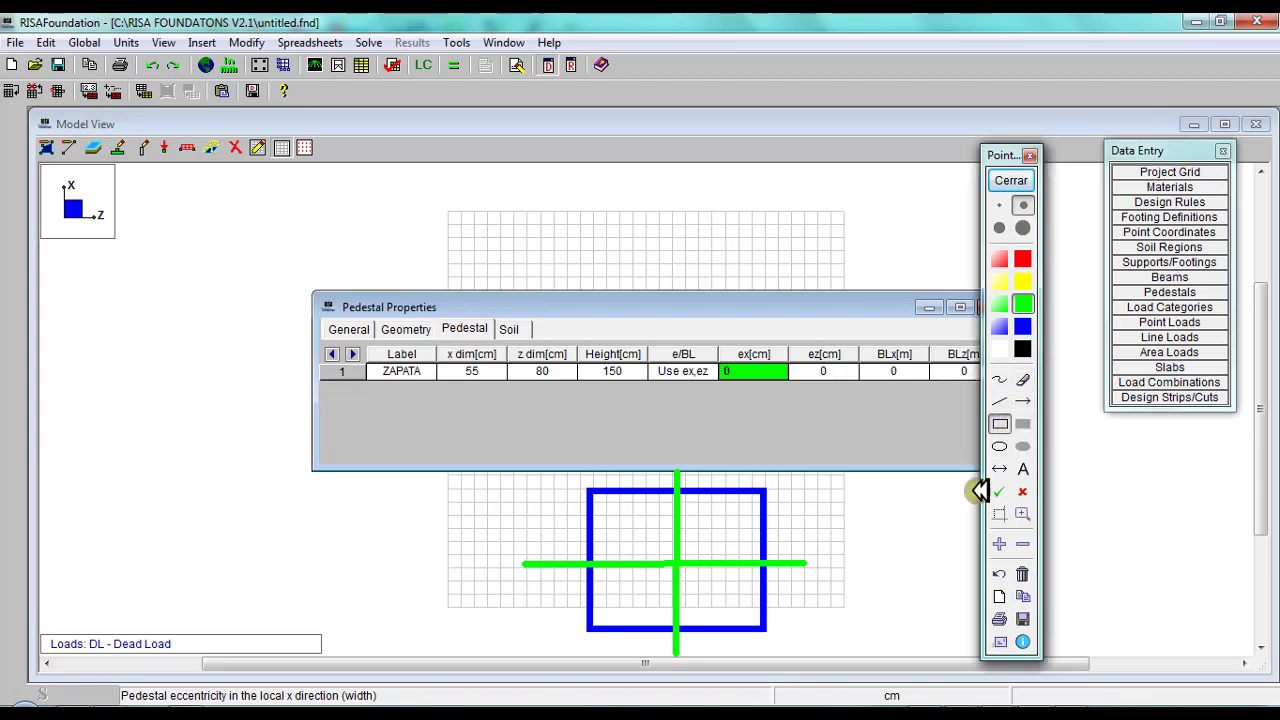
pyautogui.click(1024, 328)
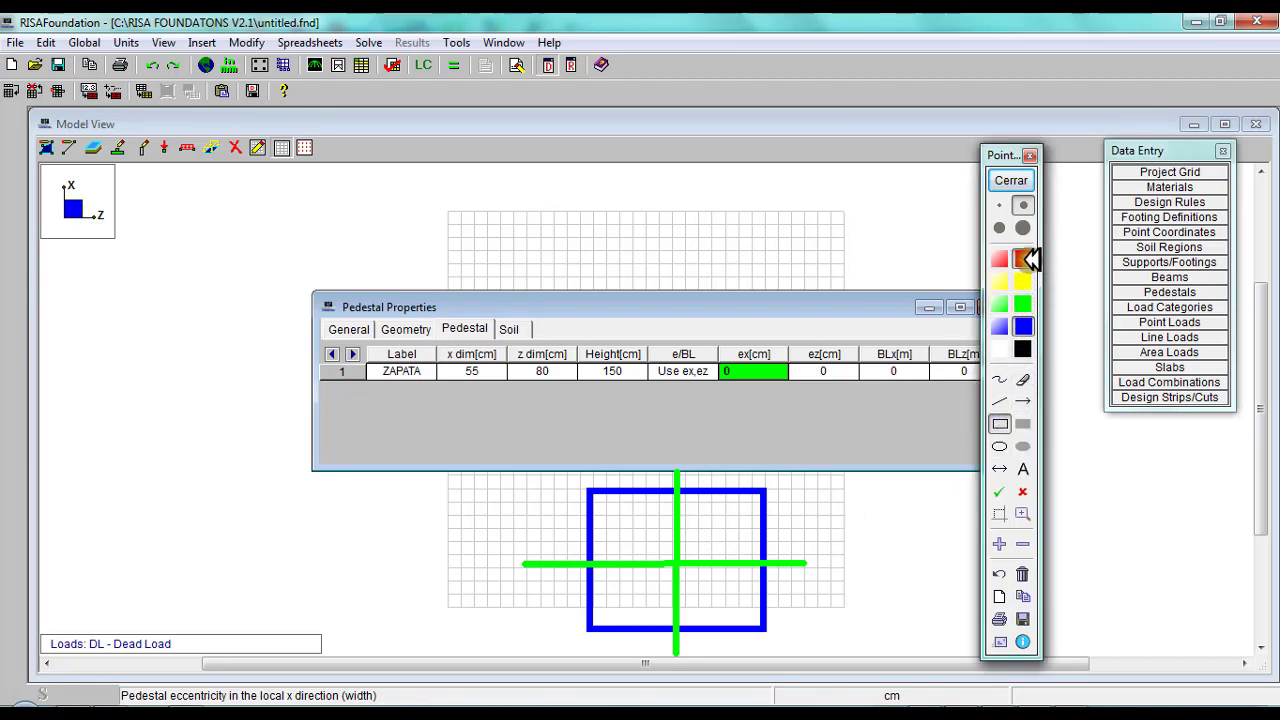
pyautogui.click(1024, 259)
pyautogui.moveTo(653, 546); pyautogui.dragTo(709, 586)
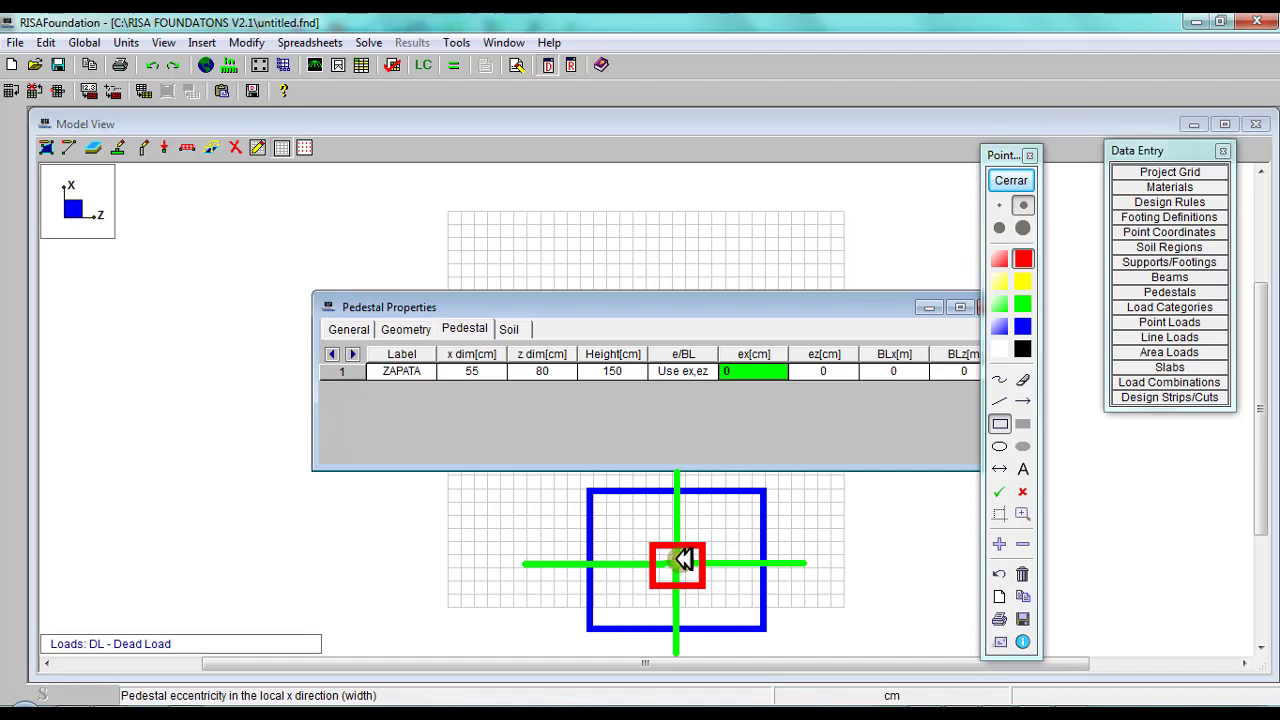
pyautogui.click(999, 573)
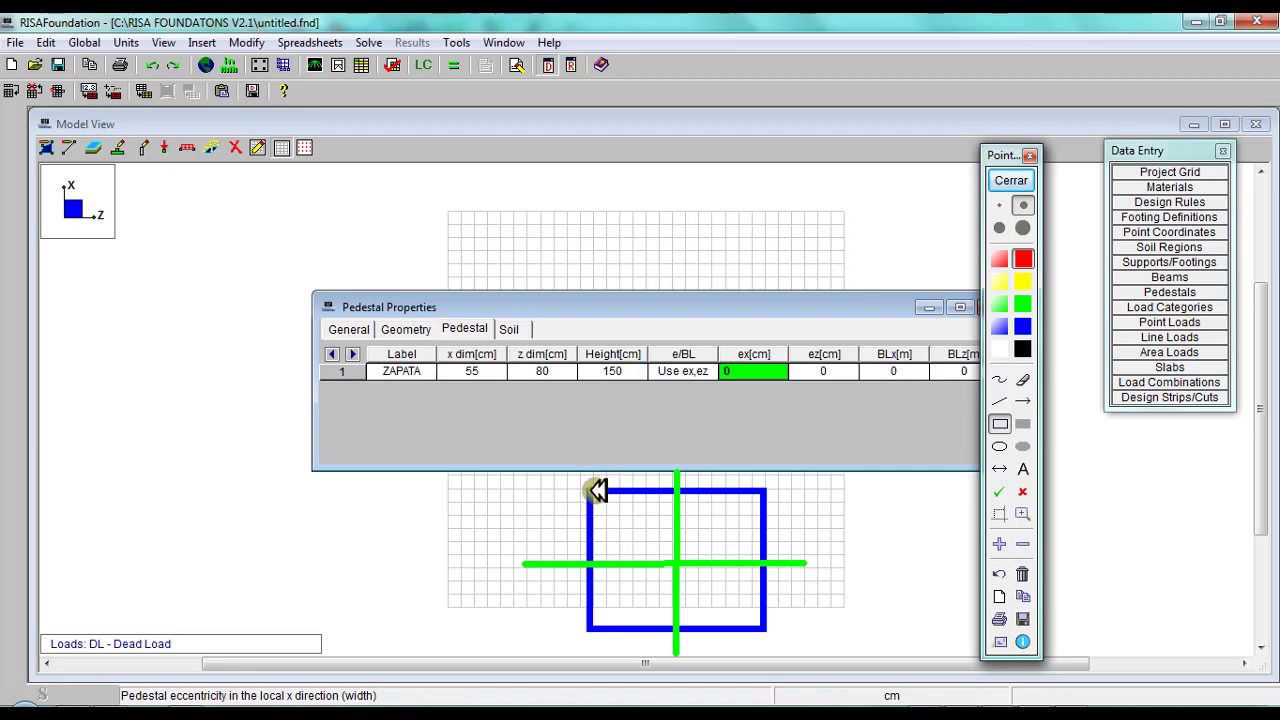
pyautogui.moveTo(591, 490); pyautogui.dragTo(637, 534)
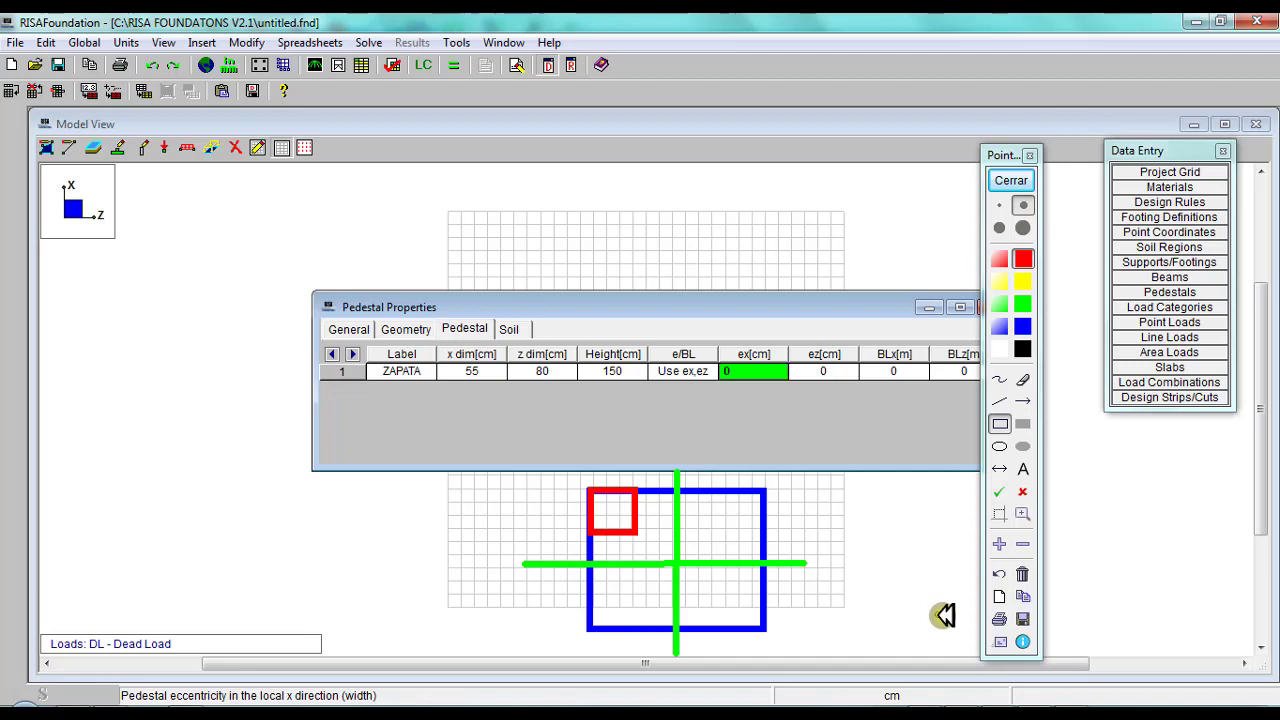
# Mark the pedestal's horizontal offset from the vertical centre line in red and link it with an arrow to the ez value.
pyautogui.click(1006, 399)
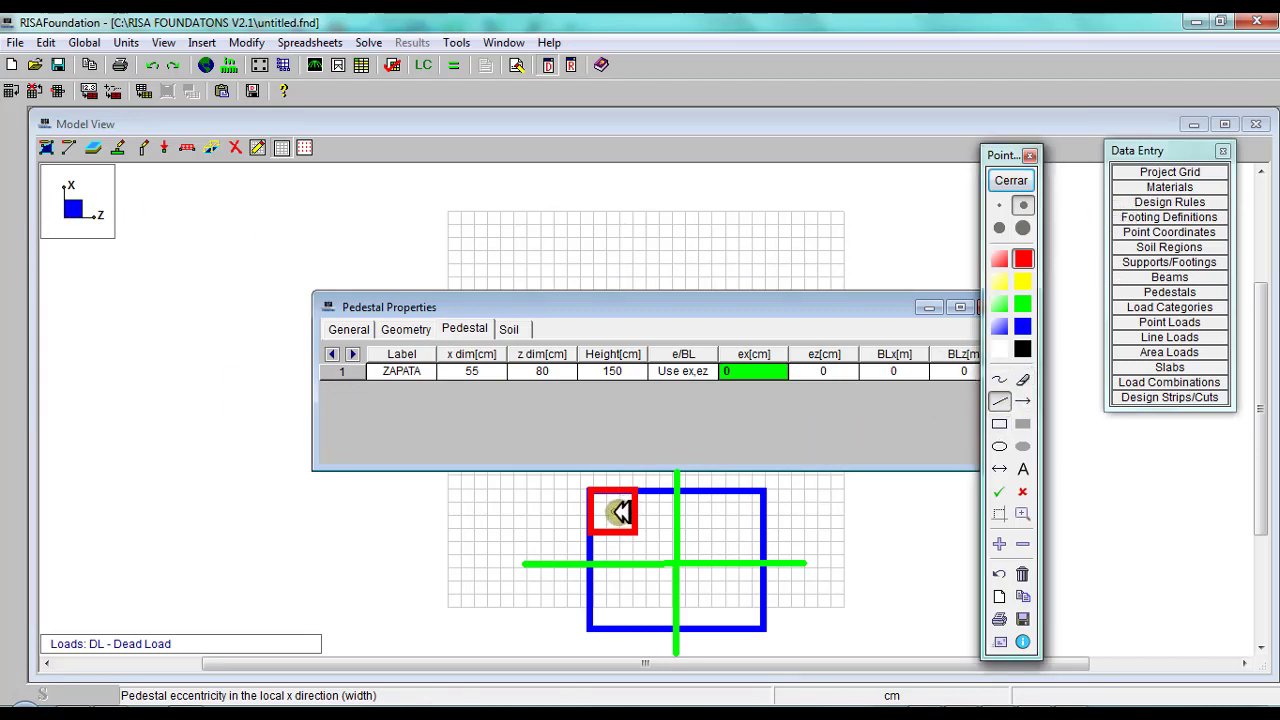
pyautogui.moveTo(614, 511)
pyautogui.mouseDown()
pyautogui.moveTo(680, 512)
pyautogui.moveTo(616, 523)
pyautogui.moveTo(676, 500)
pyautogui.mouseUp()
pyautogui.click(1002, 378)
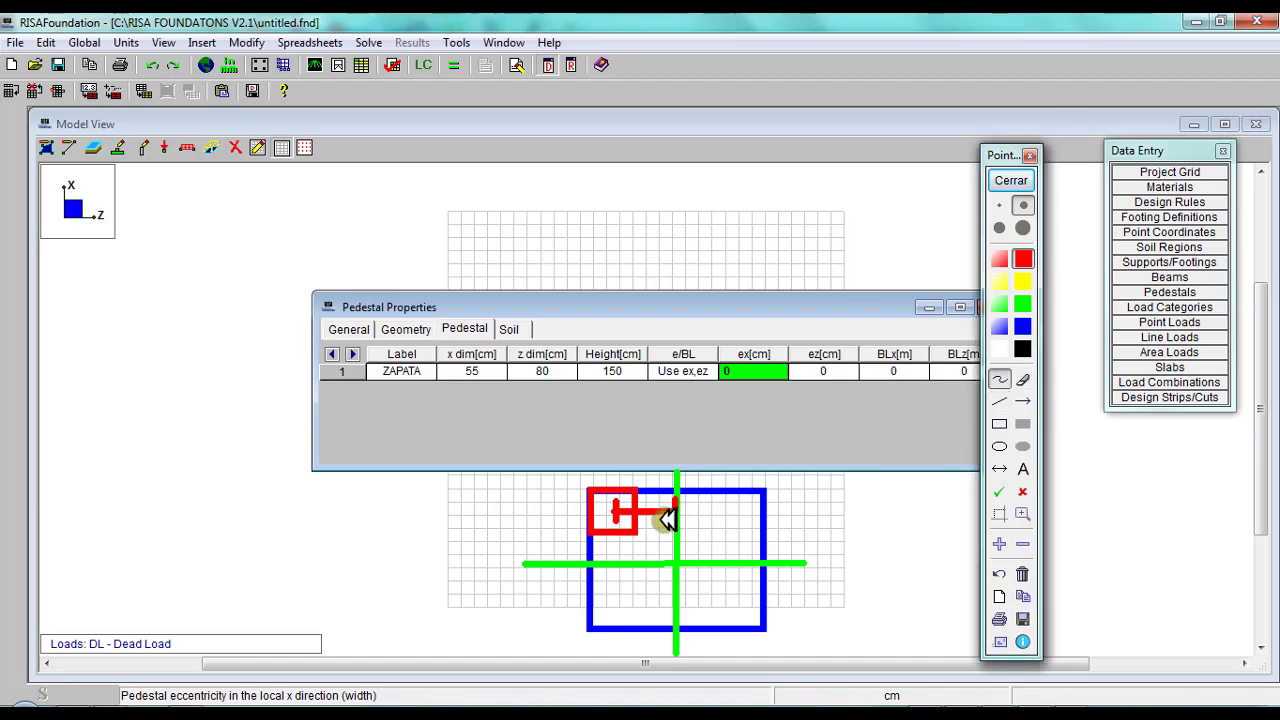
pyautogui.moveTo(659, 513)
pyautogui.mouseDown()
pyautogui.moveTo(665, 535)
pyautogui.moveTo(692, 541)
pyautogui.mouseUp()
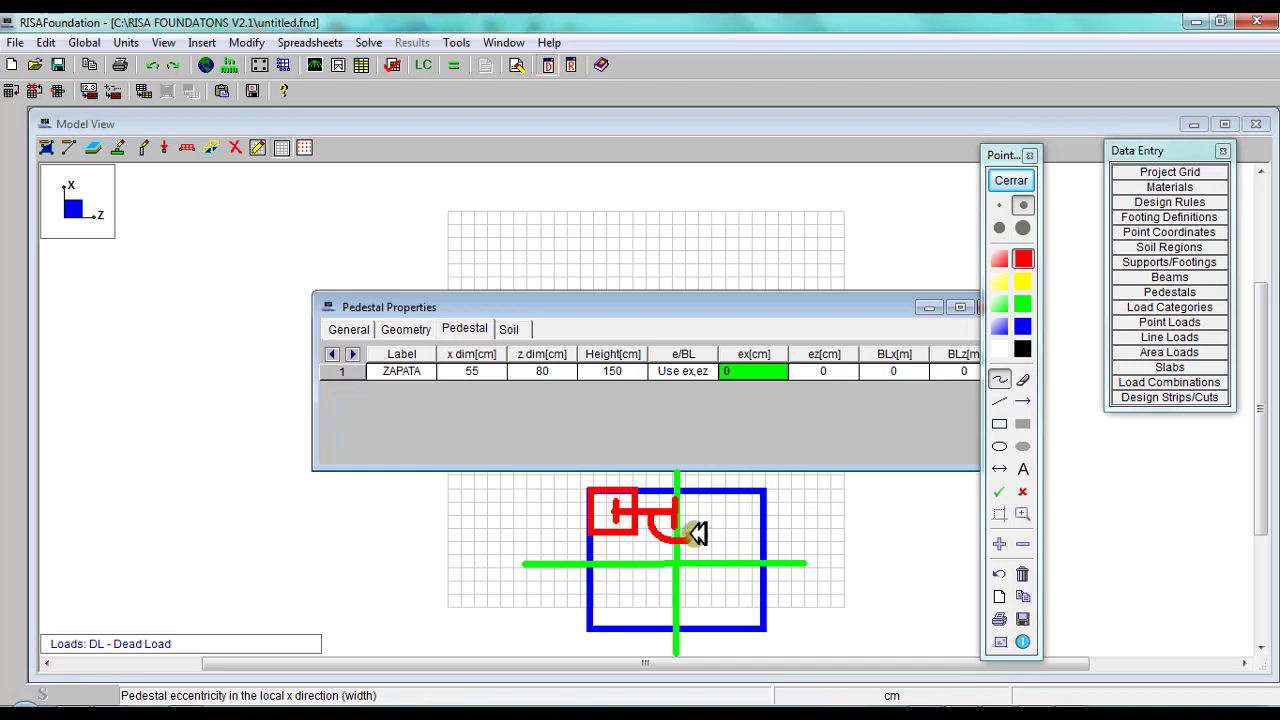
pyautogui.moveTo(698, 535)
pyautogui.mouseDown()
pyautogui.moveTo(820, 376)
pyautogui.moveTo(834, 378)
pyautogui.moveTo(823, 391)
pyautogui.mouseUp()
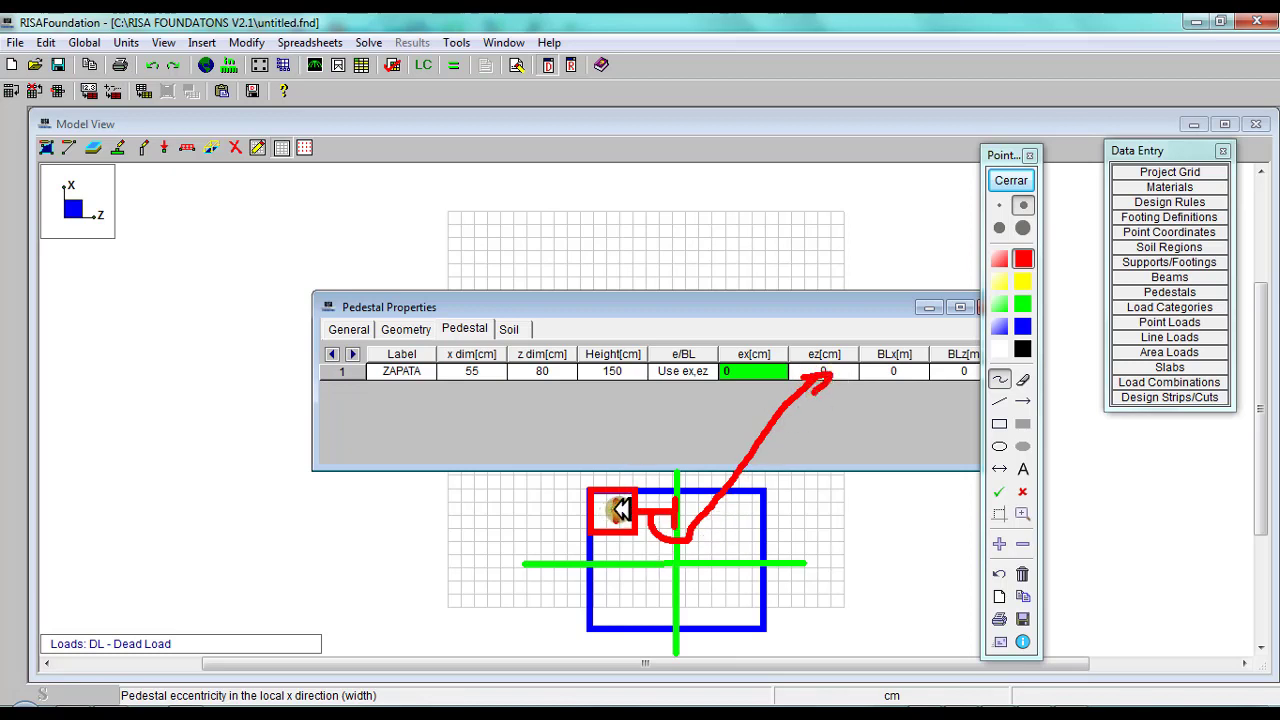
# Mark the pedestal's vertical offset from the horizontal centre line, link it to the ex value, and close the annotation overlay.
pyautogui.moveTo(619, 510); pyautogui.dragTo(616, 548)
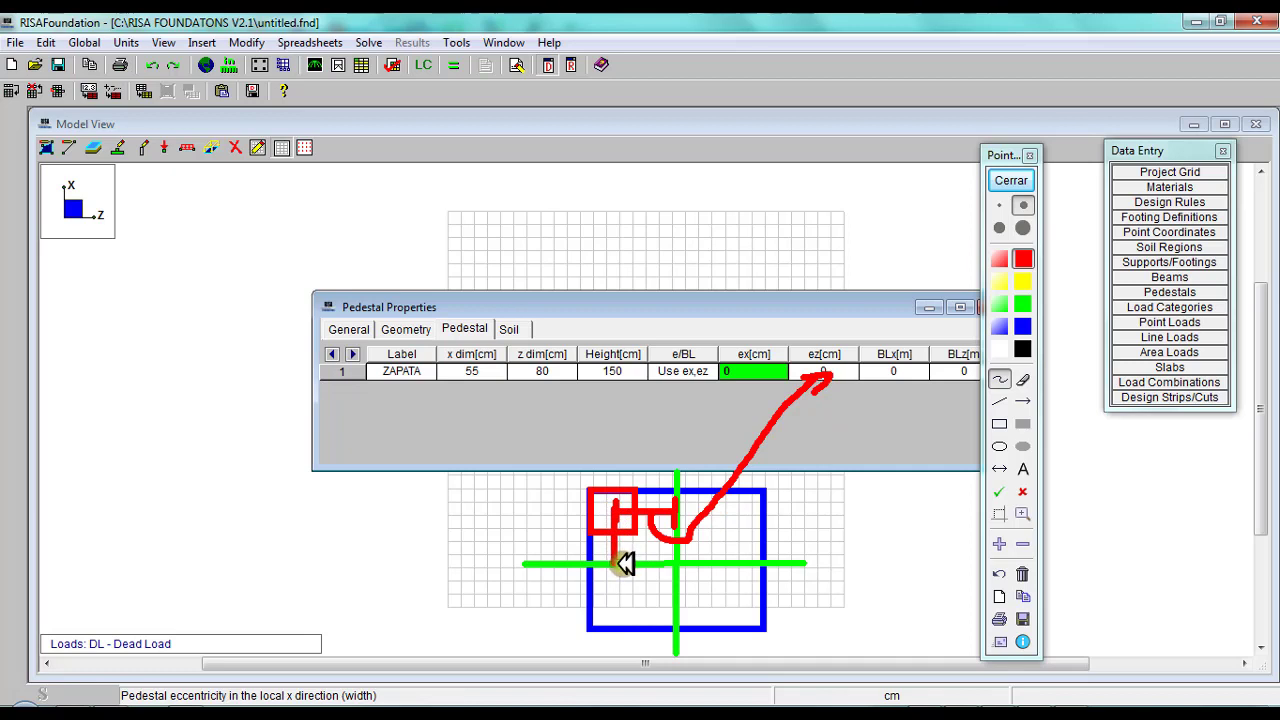
pyautogui.moveTo(613, 543)
pyautogui.mouseDown()
pyautogui.moveTo(587, 579)
pyautogui.moveTo(610, 598)
pyautogui.moveTo(647, 599)
pyautogui.moveTo(705, 547)
pyautogui.moveTo(740, 372)
pyautogui.mouseUp()
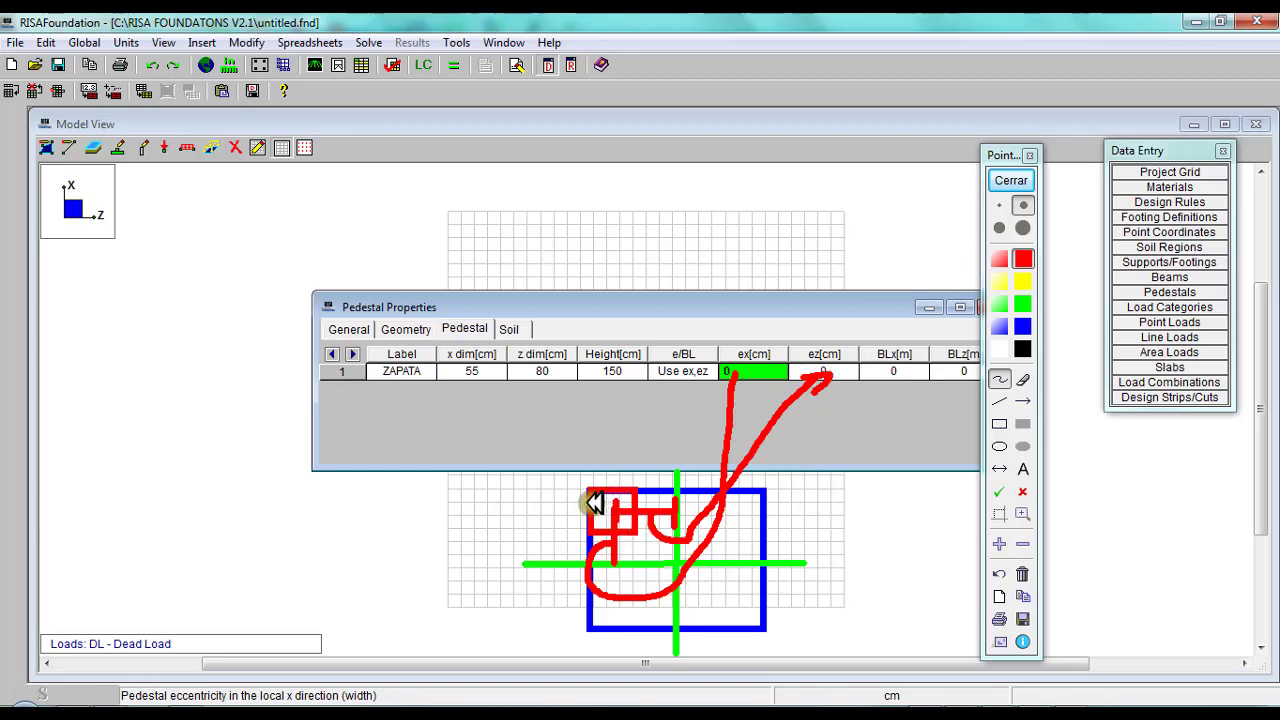
pyautogui.click(1012, 180)
# Compare the PDF's footing plan with the pedestal's ex and ez eccentricities, and check the e/BL options, keeping Use ex,ez.
pyautogui.click(985, 692)
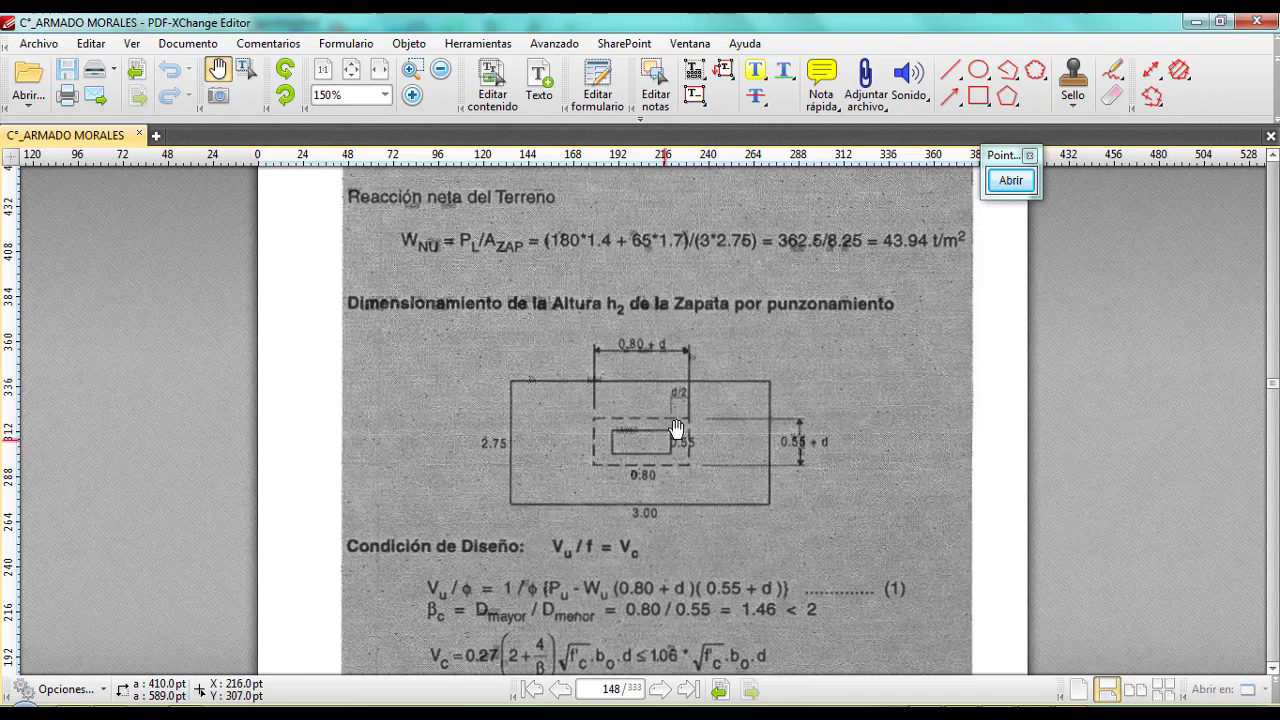
pyautogui.hotkey('alt', 'Tab')
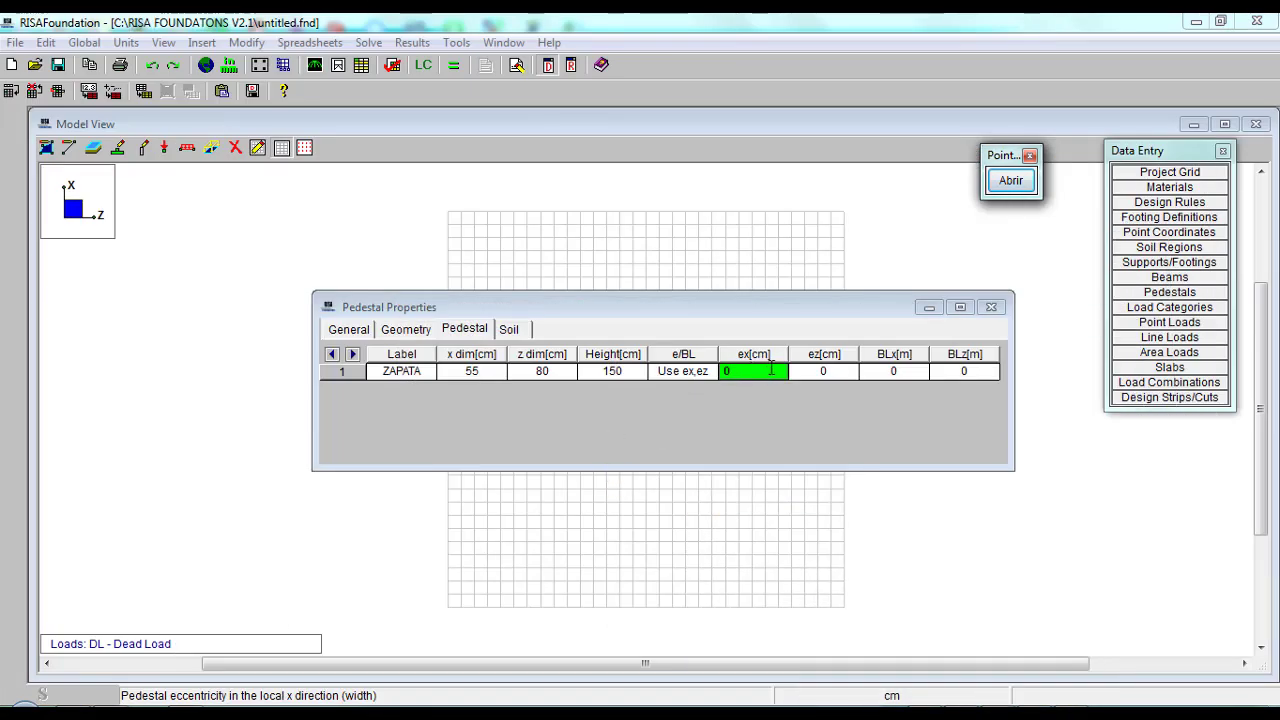
pyautogui.click(837, 371)
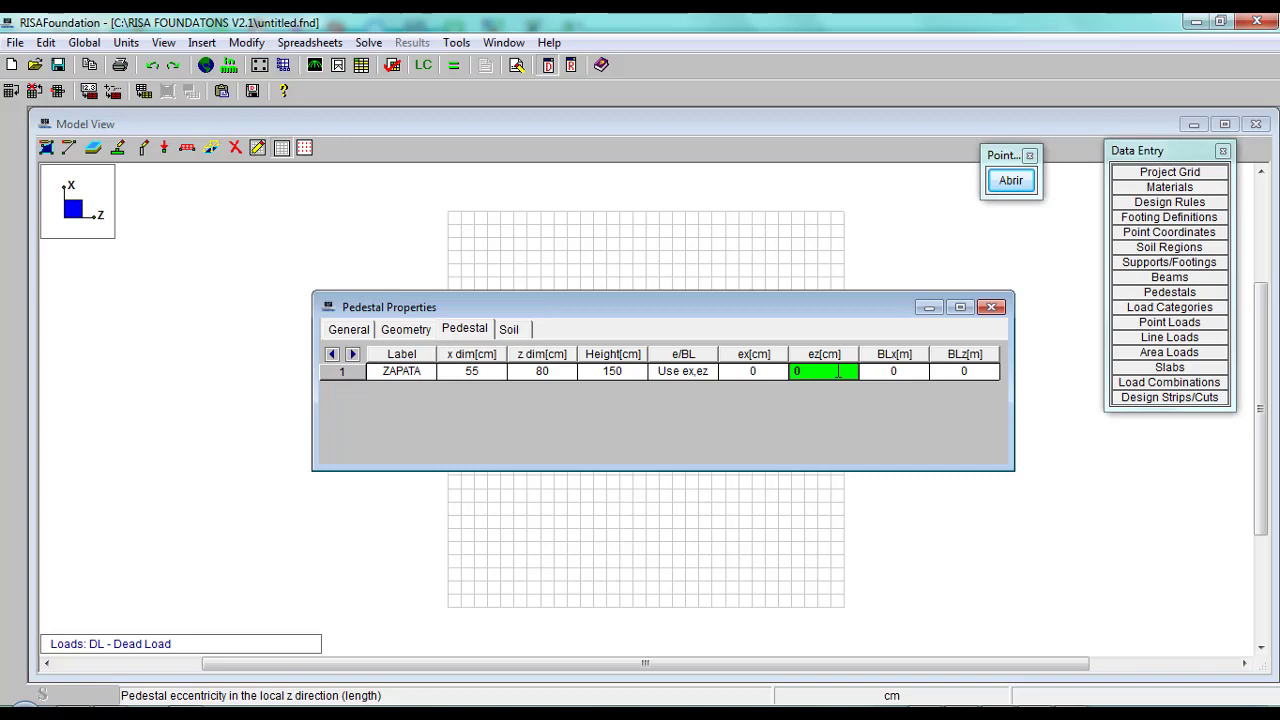
pyautogui.click(690, 371)
pyautogui.click(714, 372)
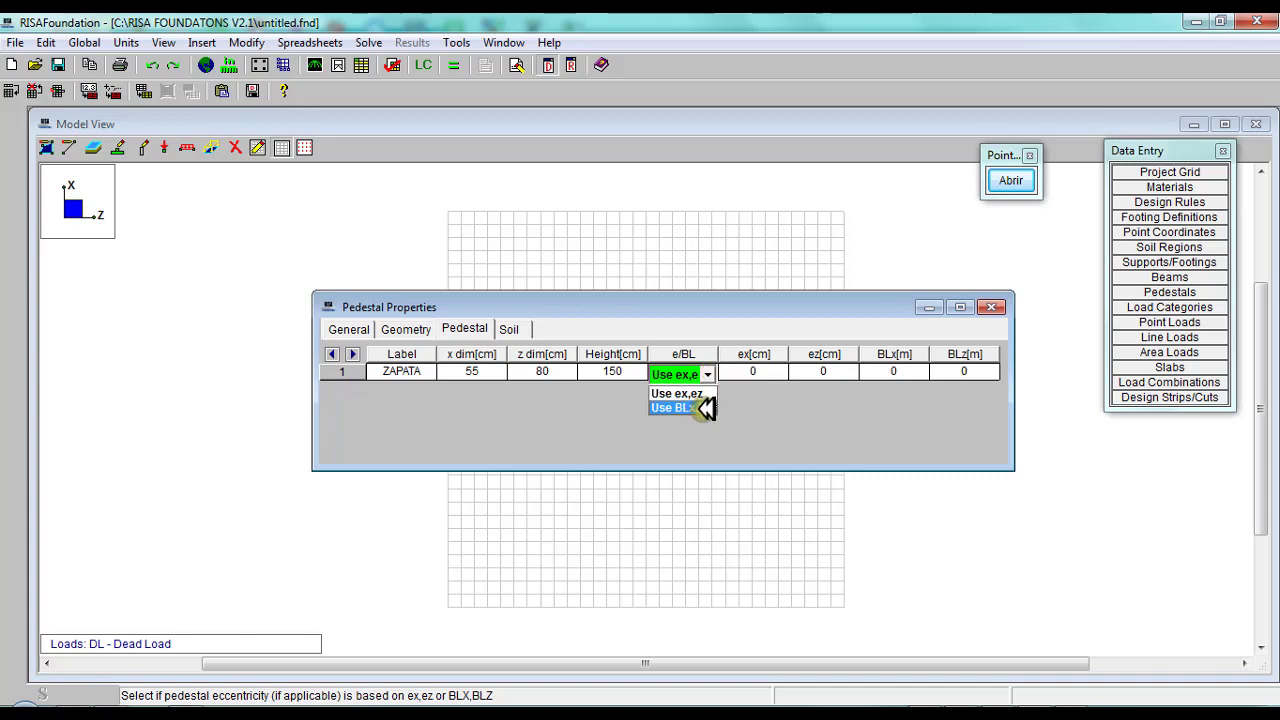
pyautogui.click(708, 393)
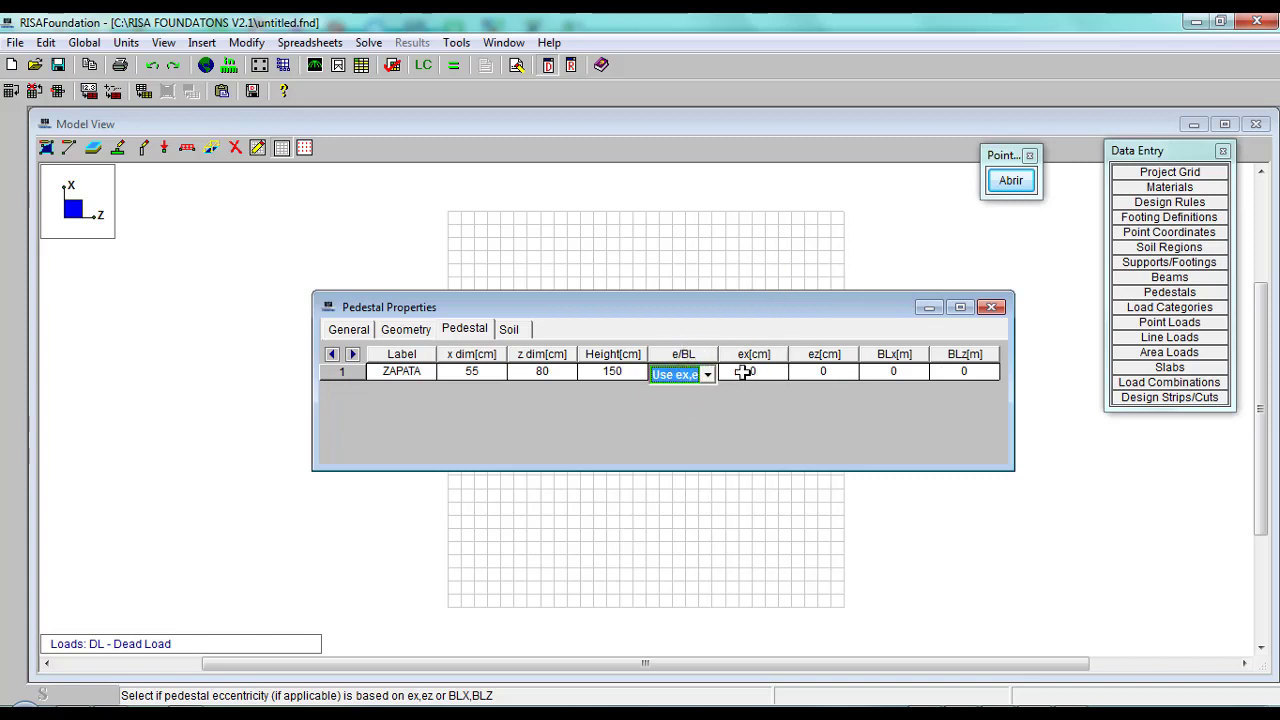
pyautogui.click(748, 372)
pyautogui.click(836, 371)
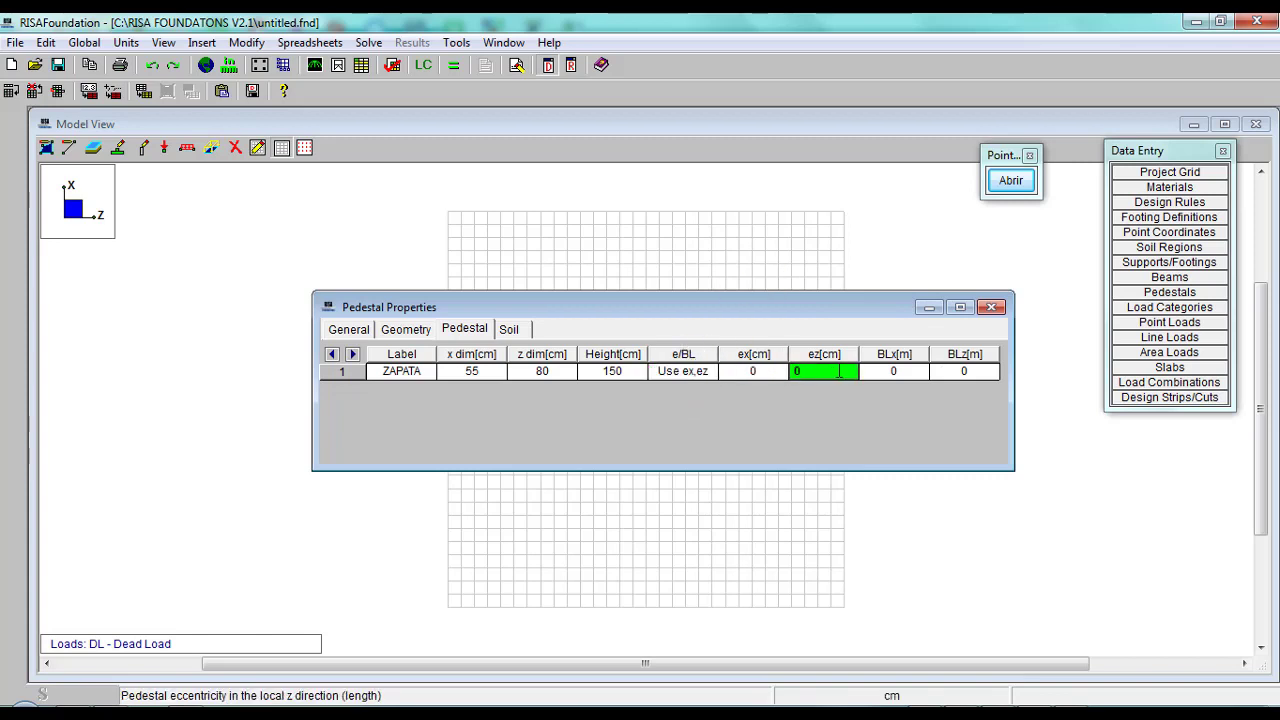
# Set the ZAPATA footing's soil overburden and friction coefficient to 0, widening both columns to show their full headings.
pyautogui.click(519, 334)
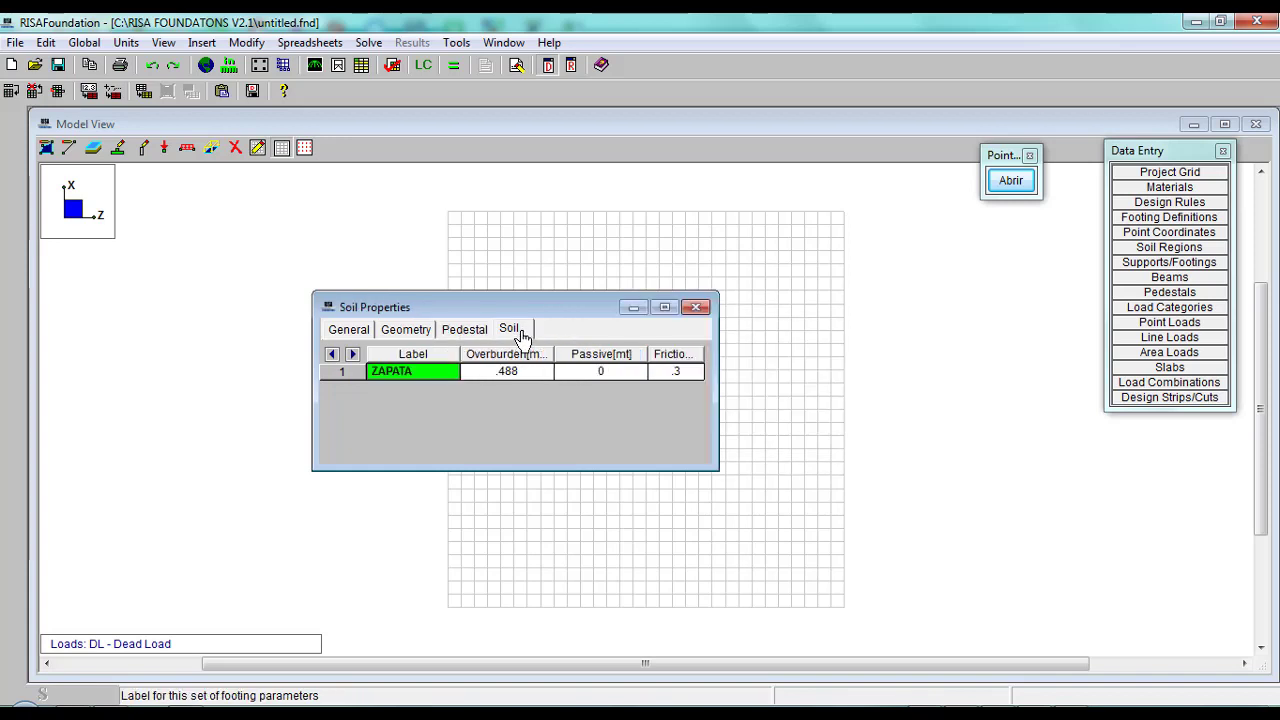
pyautogui.moveTo(713, 371); pyautogui.dragTo(898, 366)
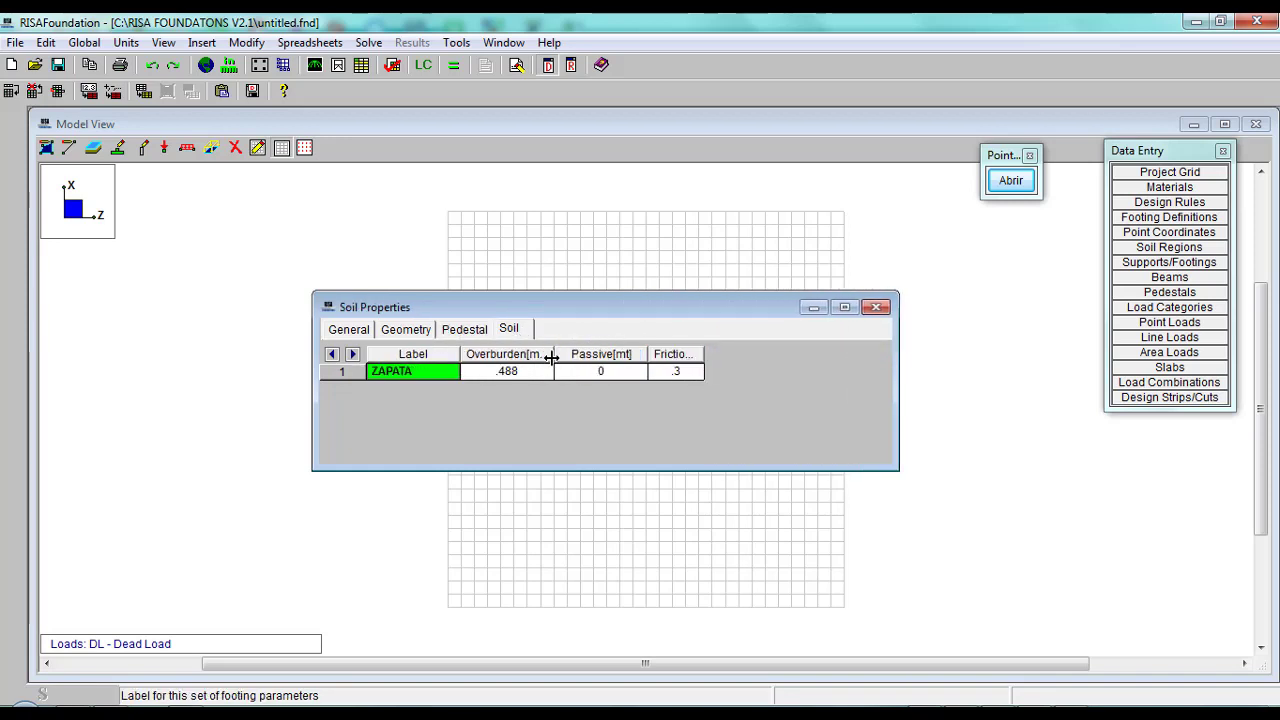
pyautogui.moveTo(551, 358); pyautogui.dragTo(632, 357)
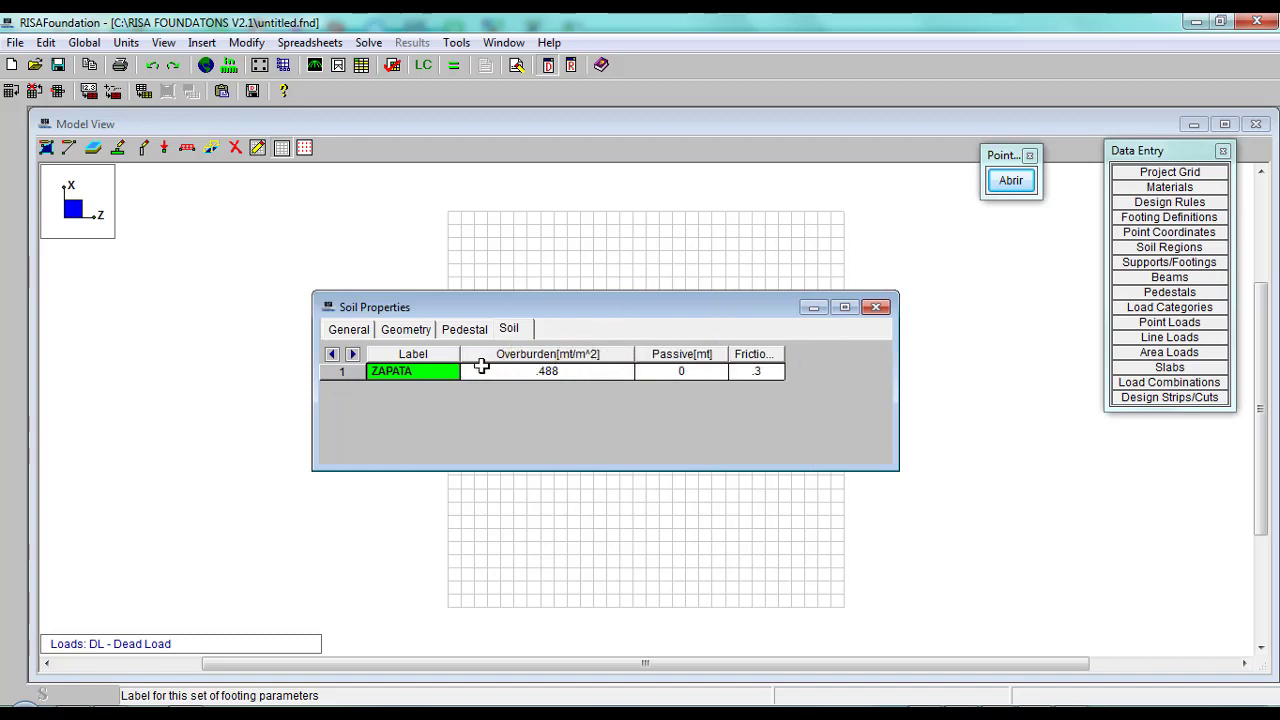
pyautogui.click(567, 371)
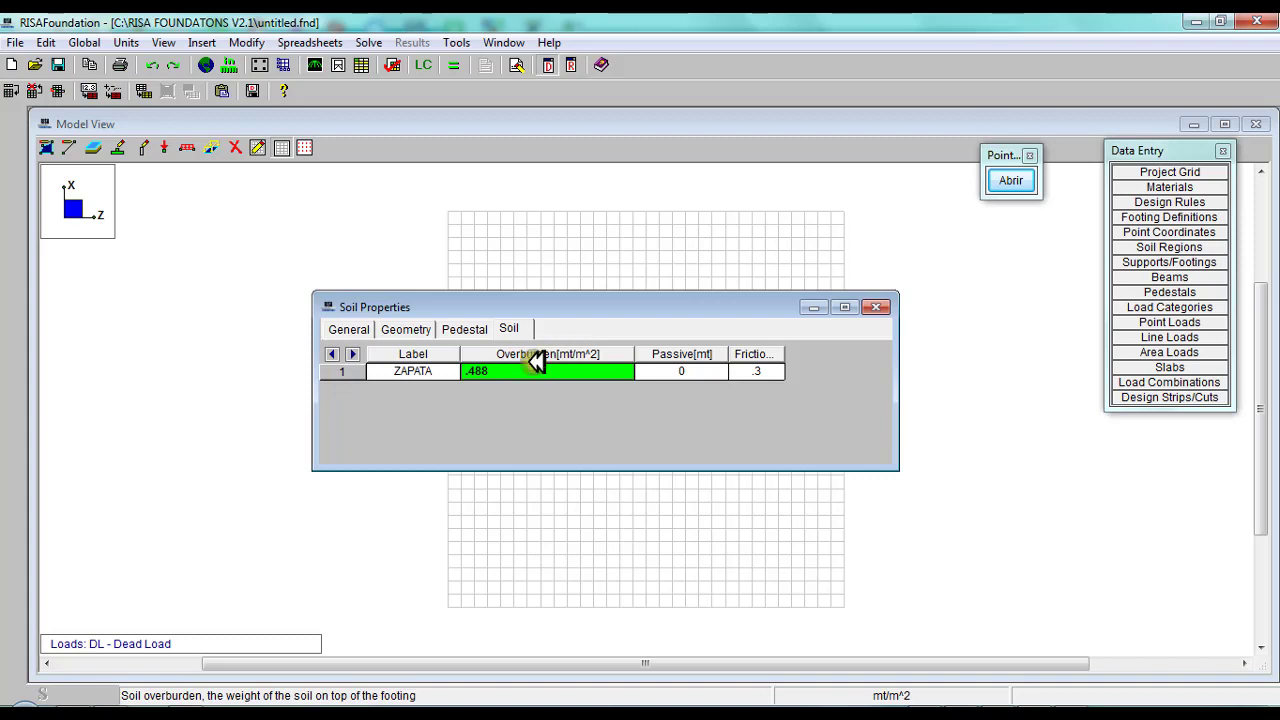
pyautogui.click(673, 370)
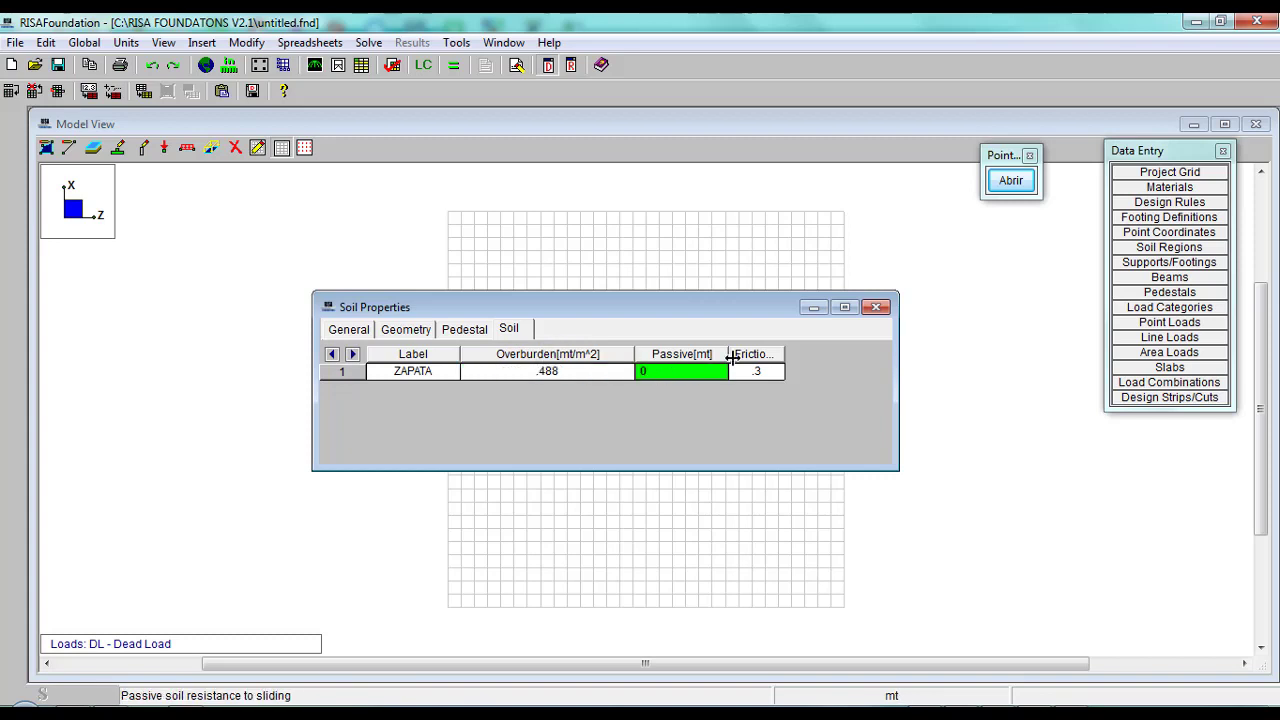
pyautogui.click(759, 371)
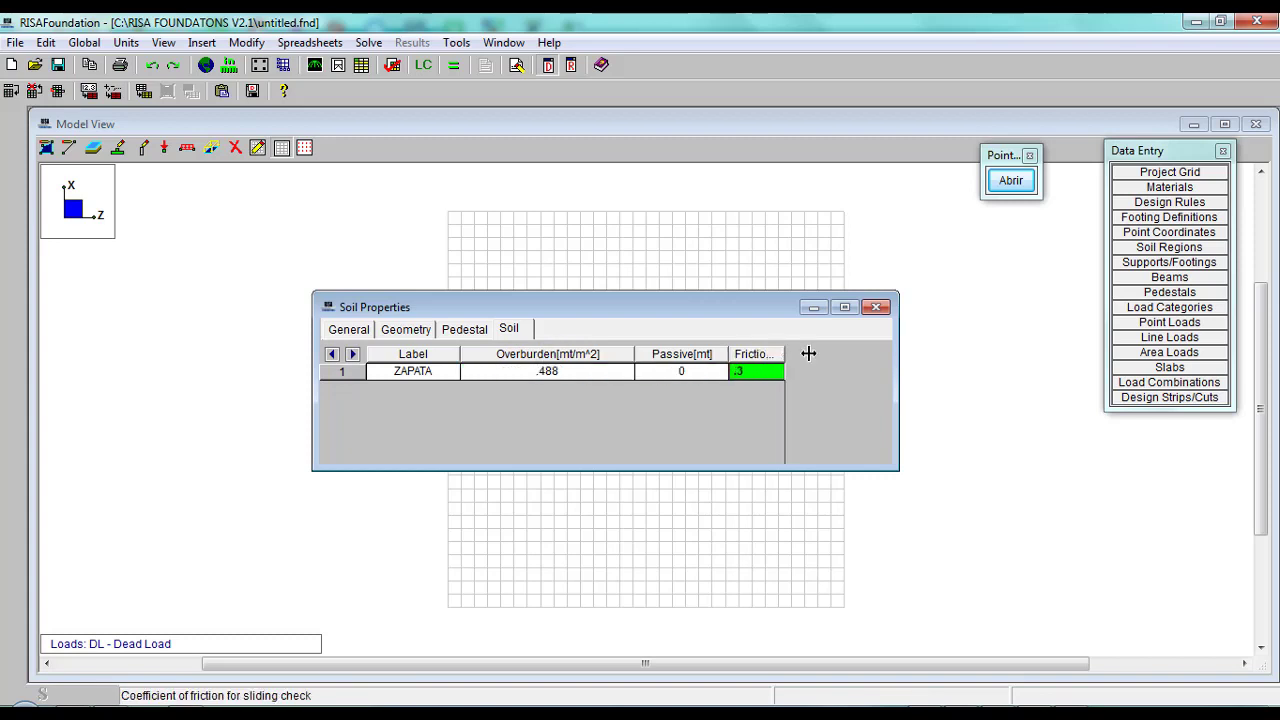
pyautogui.moveTo(808, 353); pyautogui.dragTo(830, 353)
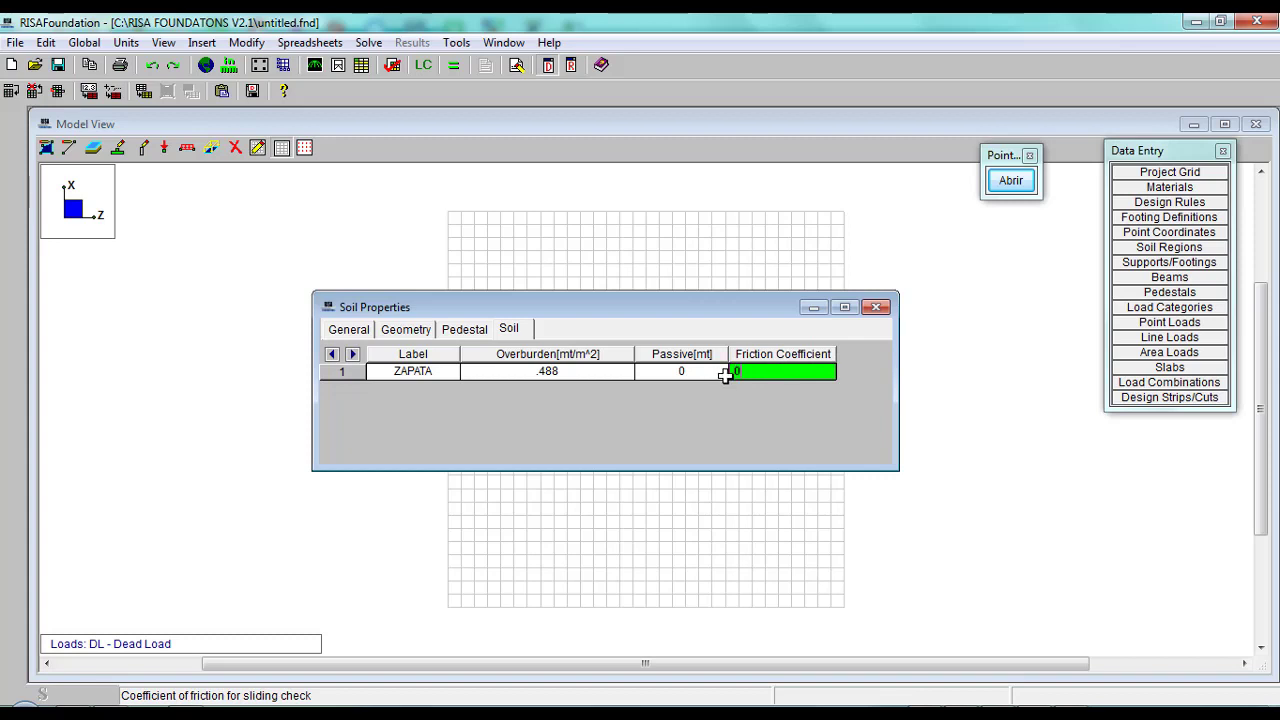
pyautogui.click(565, 372)
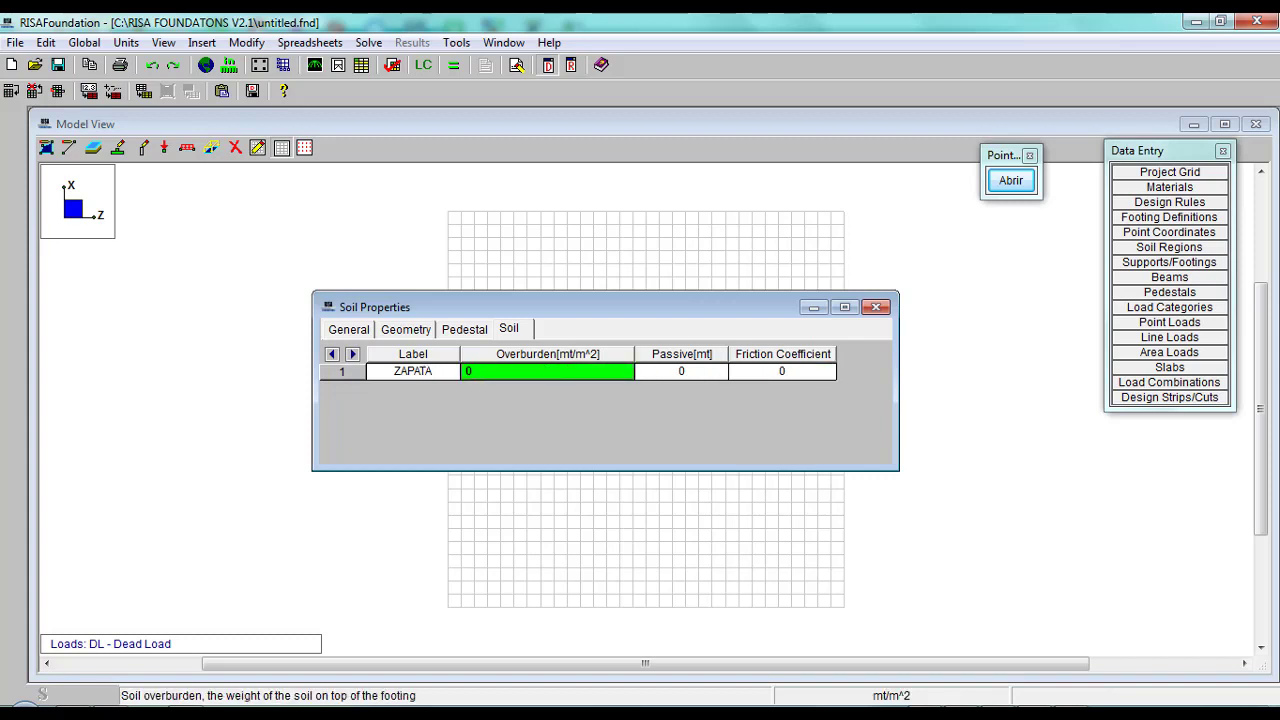
# Review the ZAPATA footing's pedestal, geometry and general properties, and close the footing definitions.
pyautogui.click(465, 330)
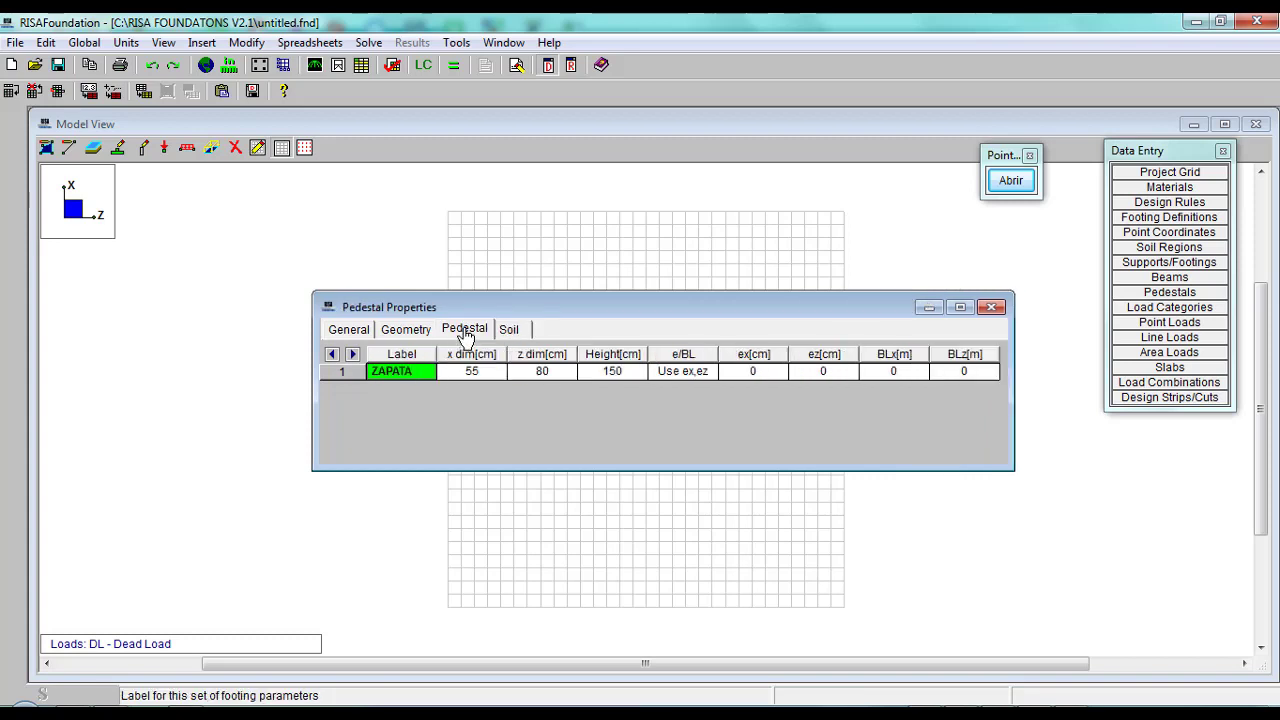
pyautogui.click(406, 330)
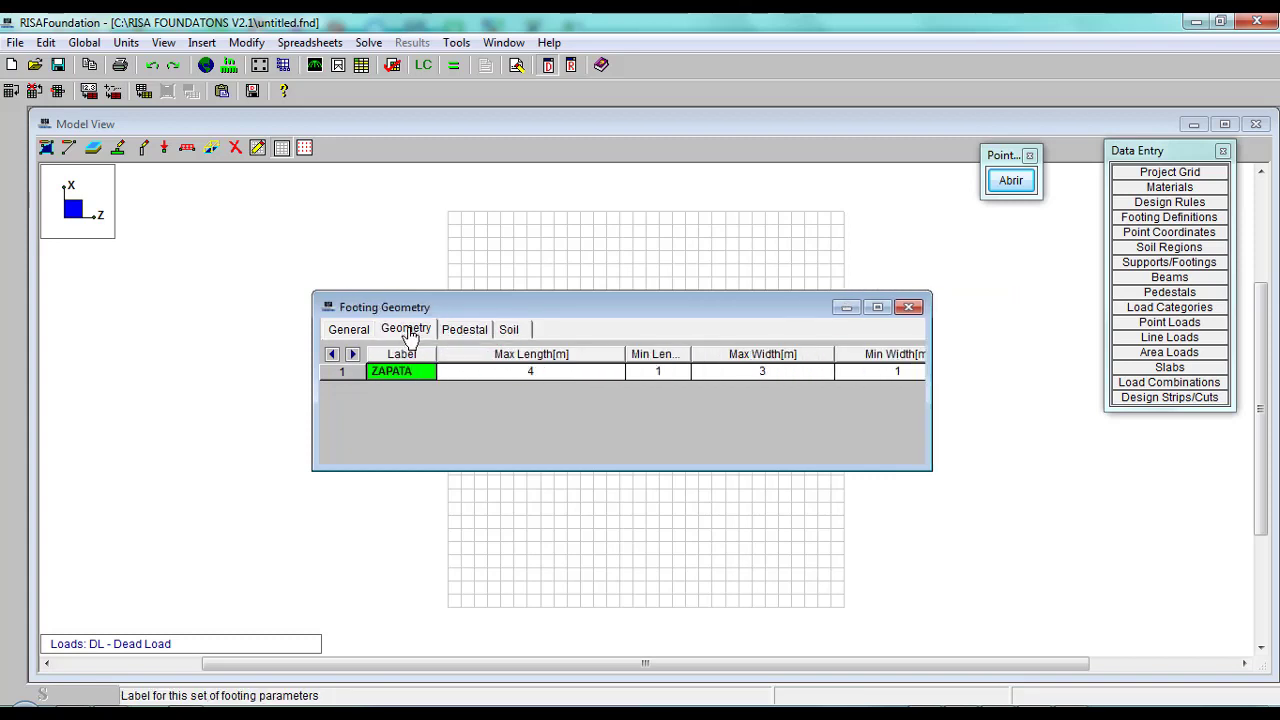
pyautogui.click(350, 333)
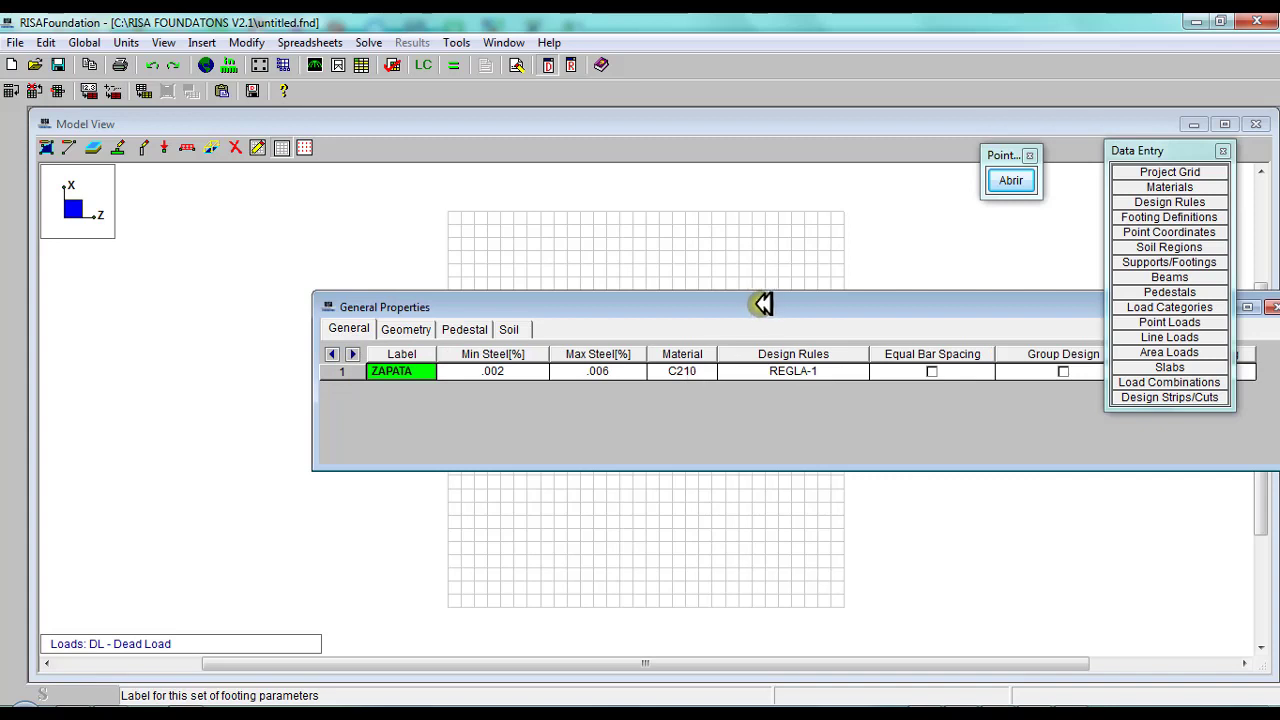
pyautogui.moveTo(763, 303); pyautogui.dragTo(481, 303)
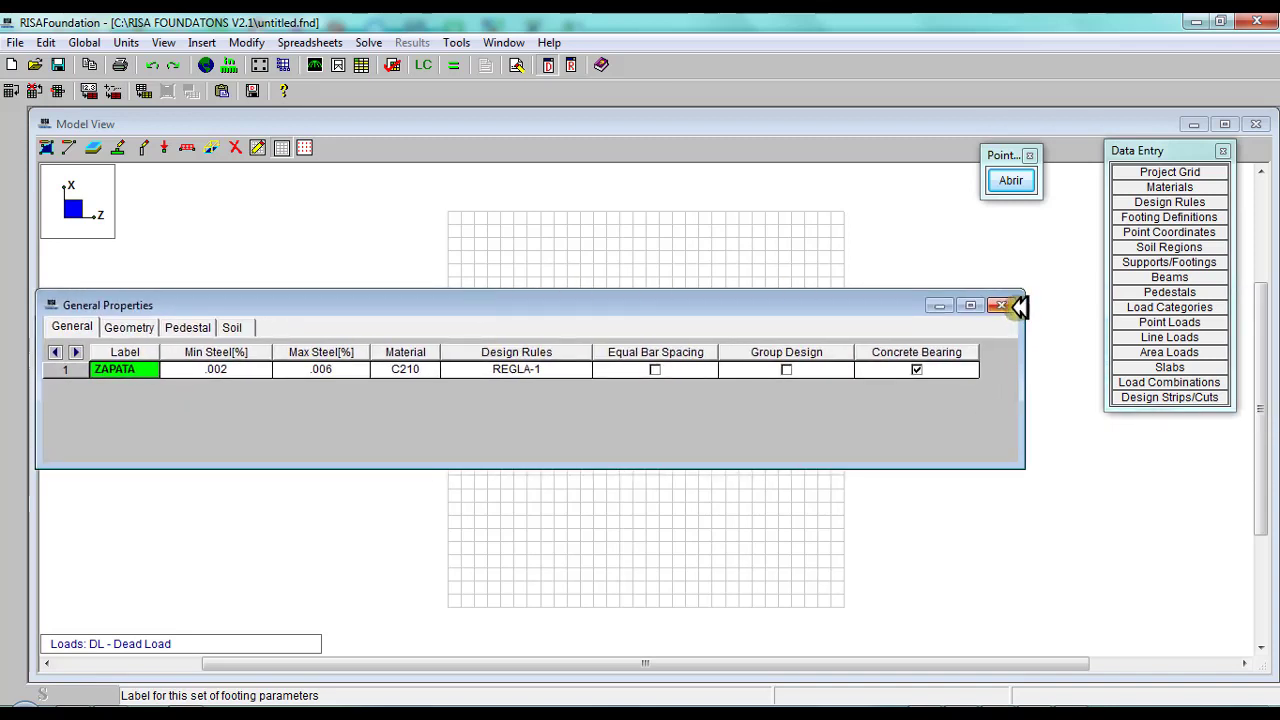
pyautogui.click(1001, 305)
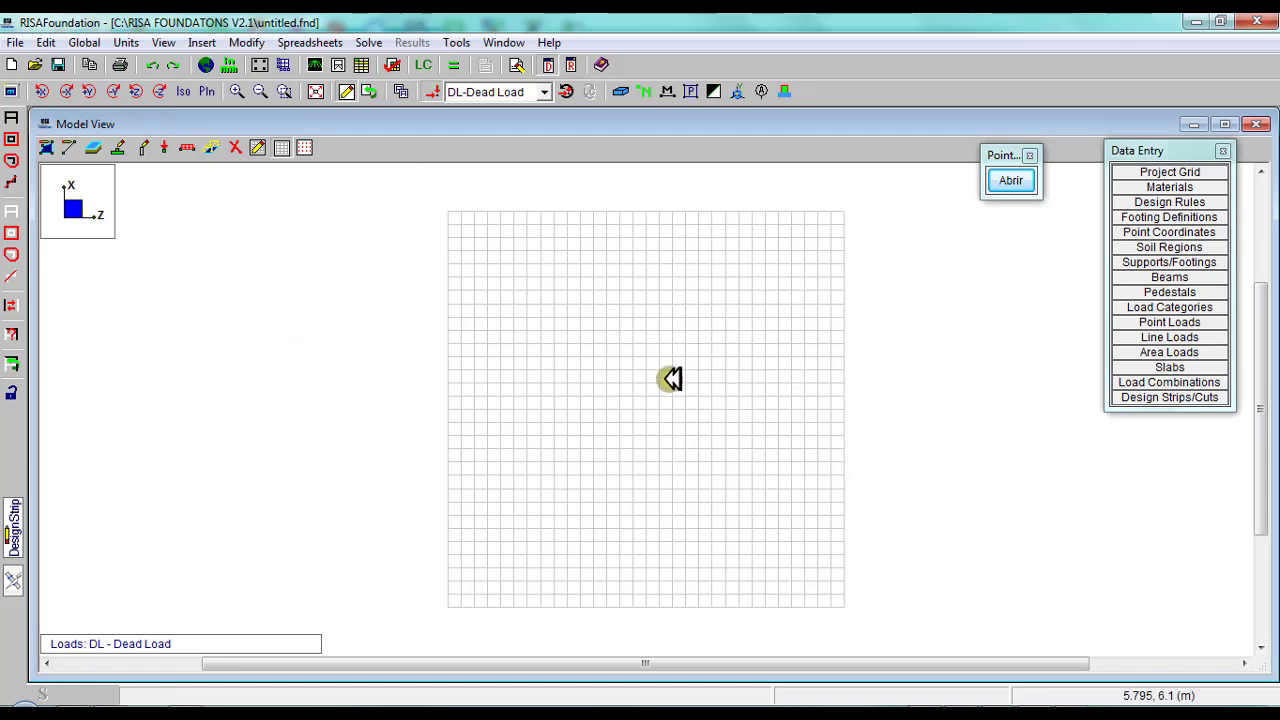
# Assign the ZAPATA footing by point picking and place it at the centre of the project grid.
pyautogui.click(118, 147)
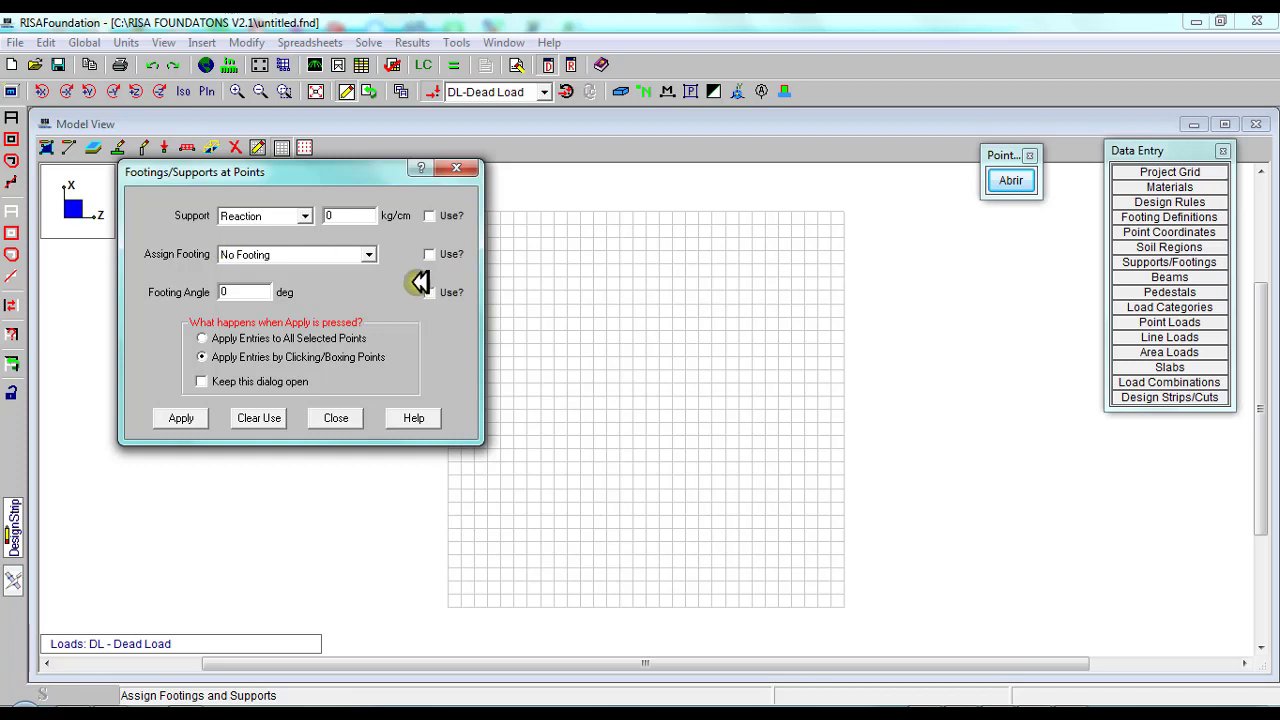
pyautogui.click(371, 256)
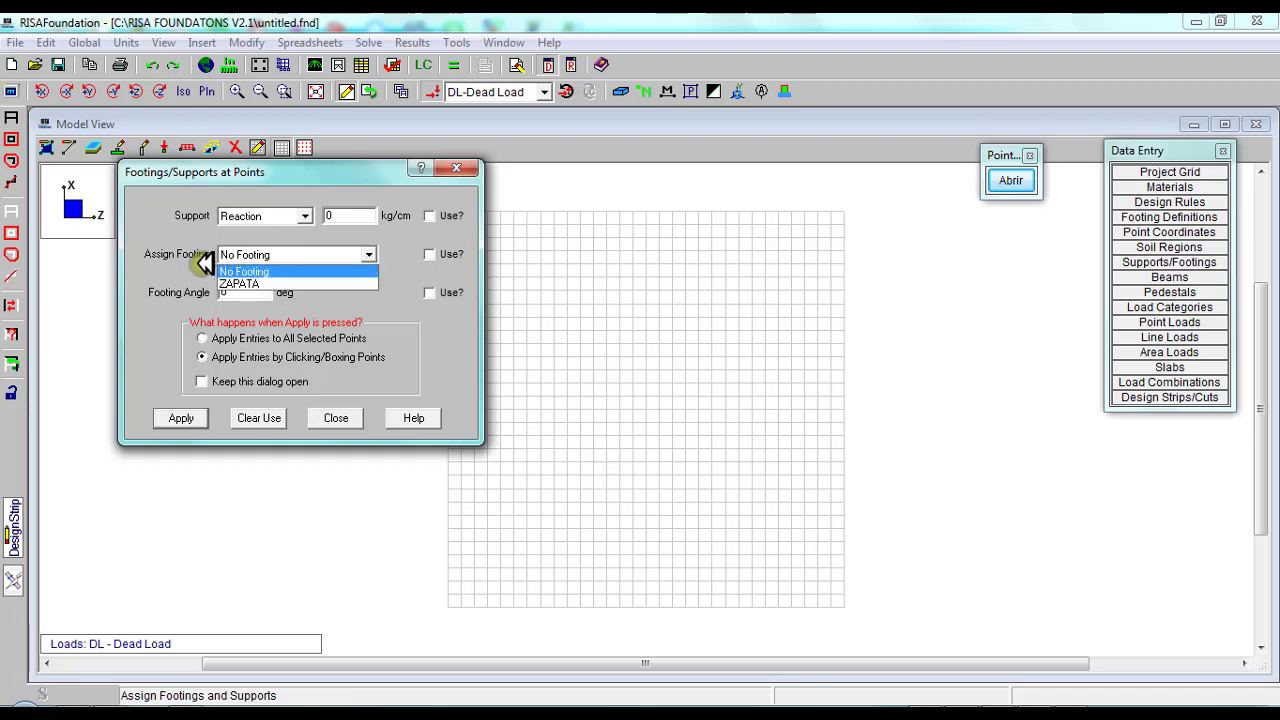
pyautogui.click(250, 283)
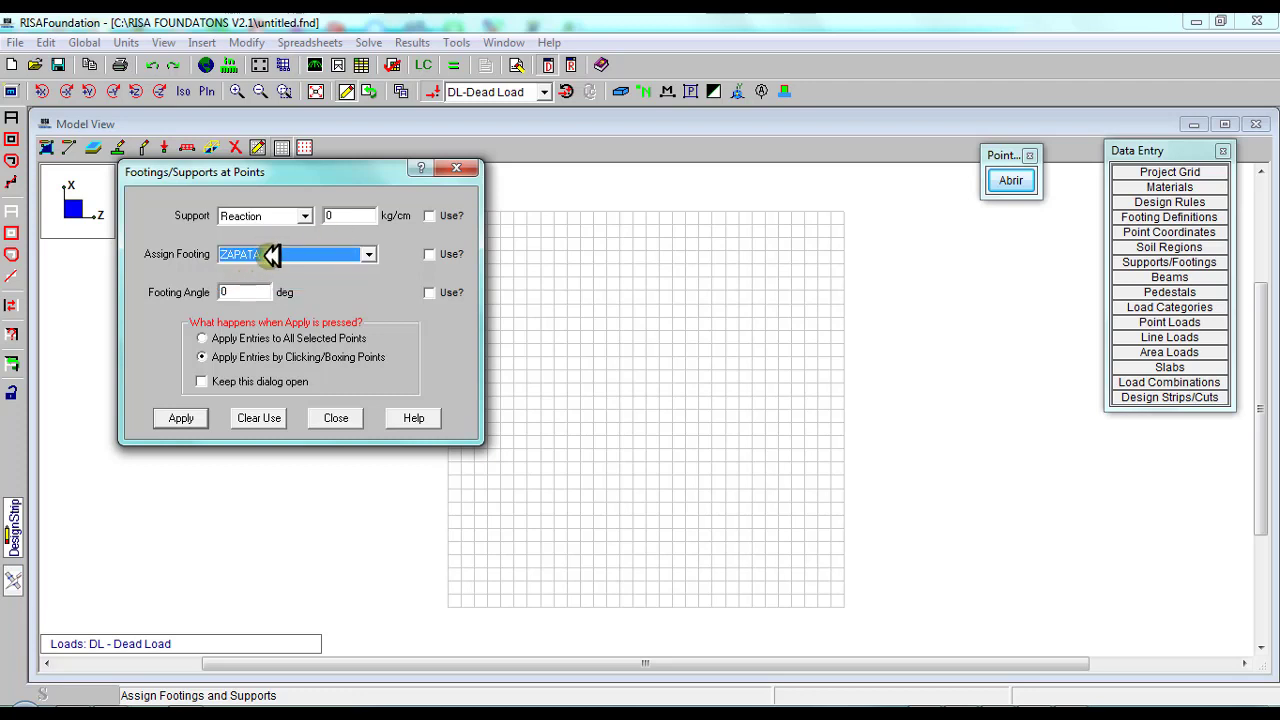
pyautogui.click(431, 256)
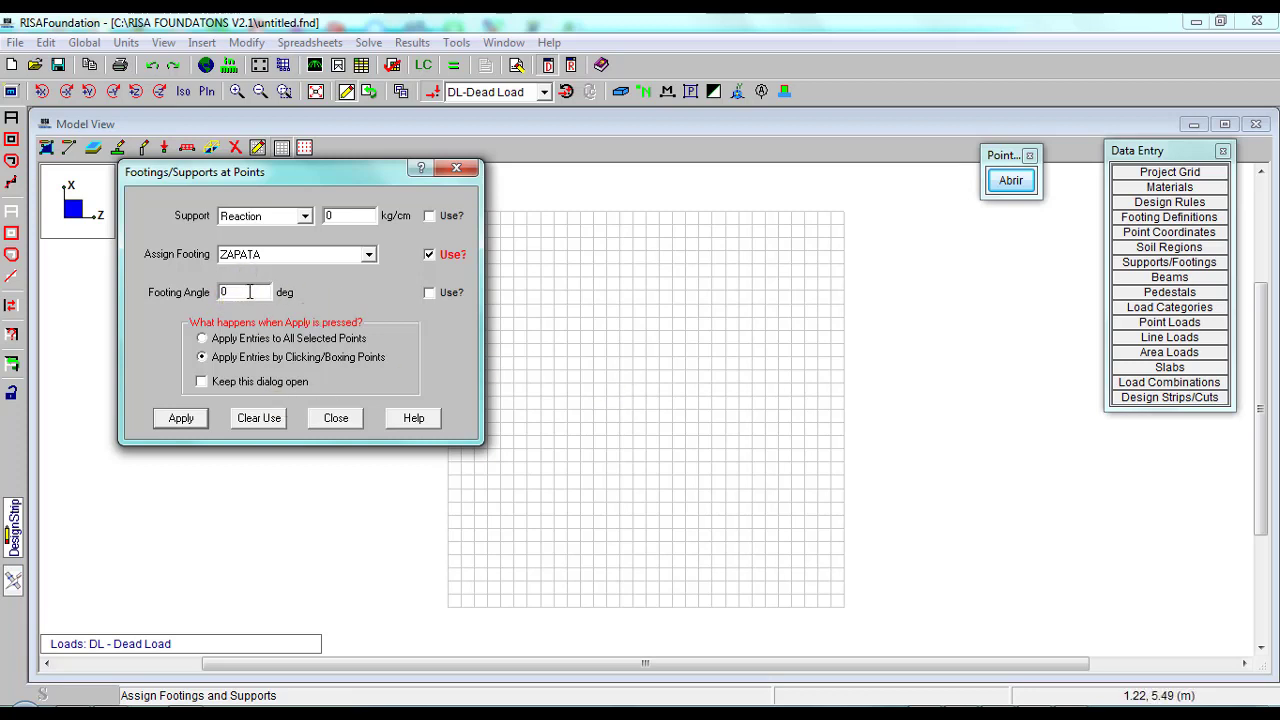
pyautogui.click(178, 420)
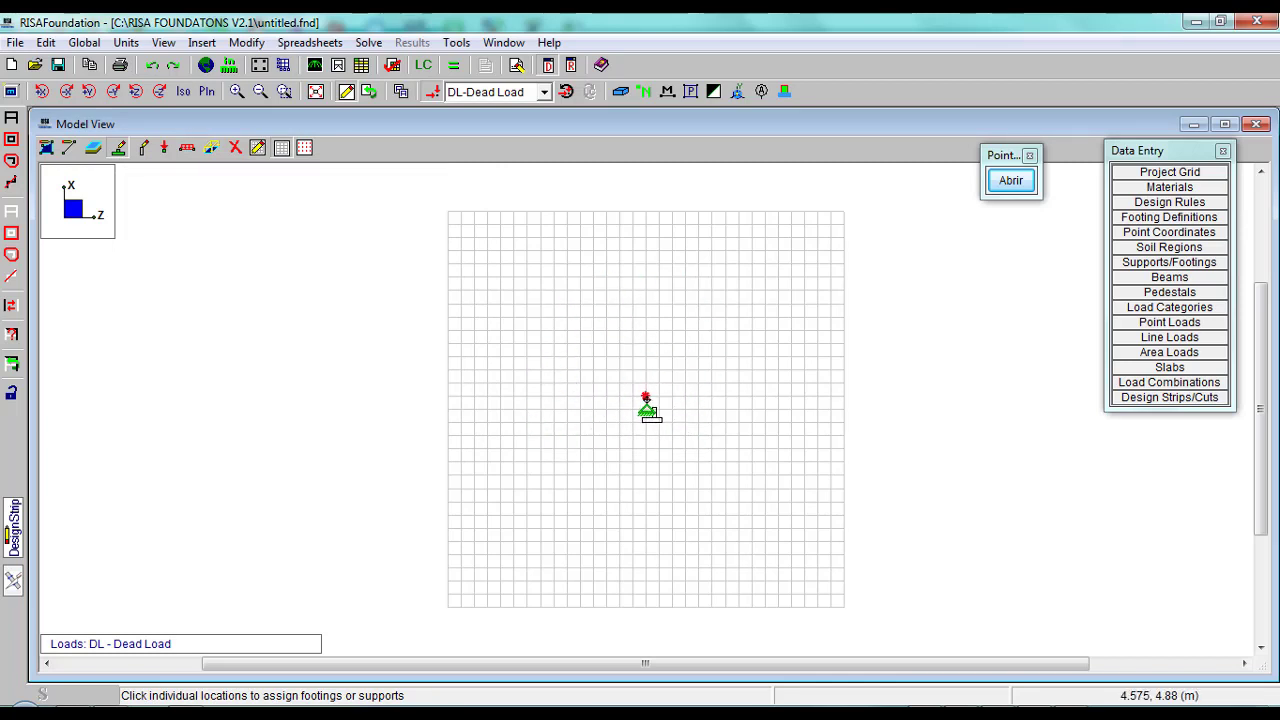
pyautogui.click(646, 397)
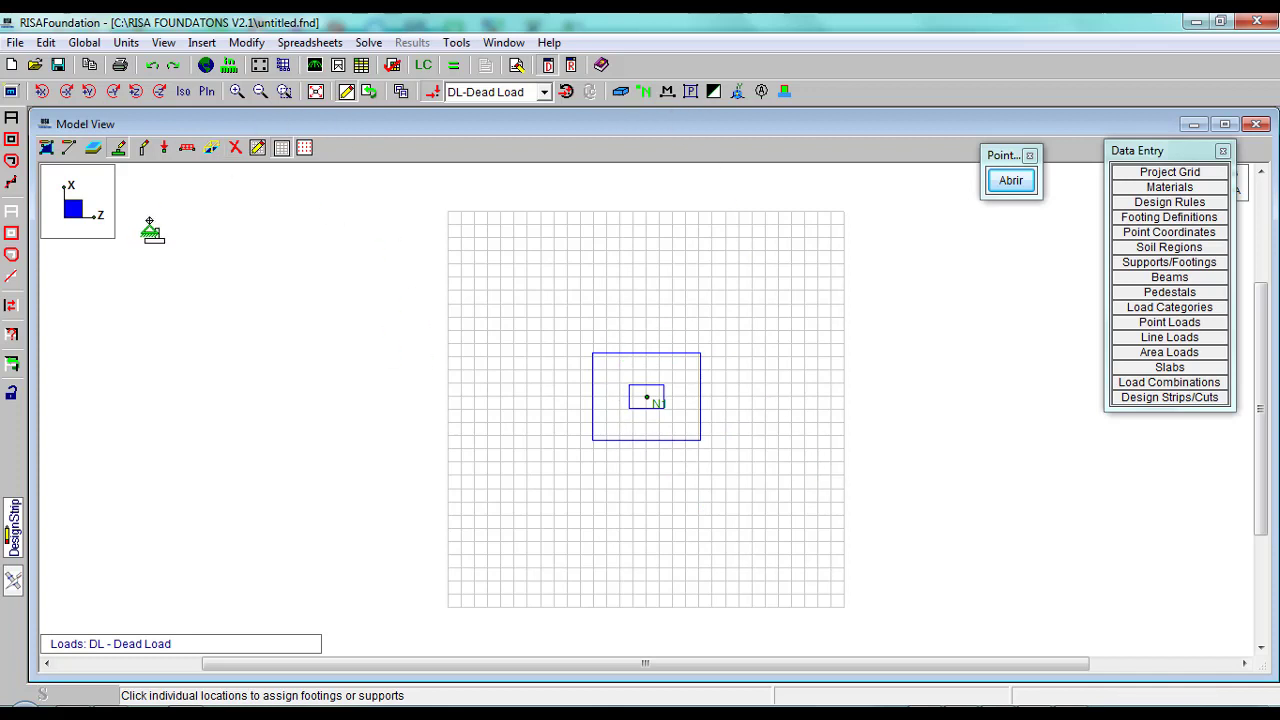
# Display the placed footing and pedestal in a rendered isometric view, enlarged around the footing.
pyautogui.click(184, 93)
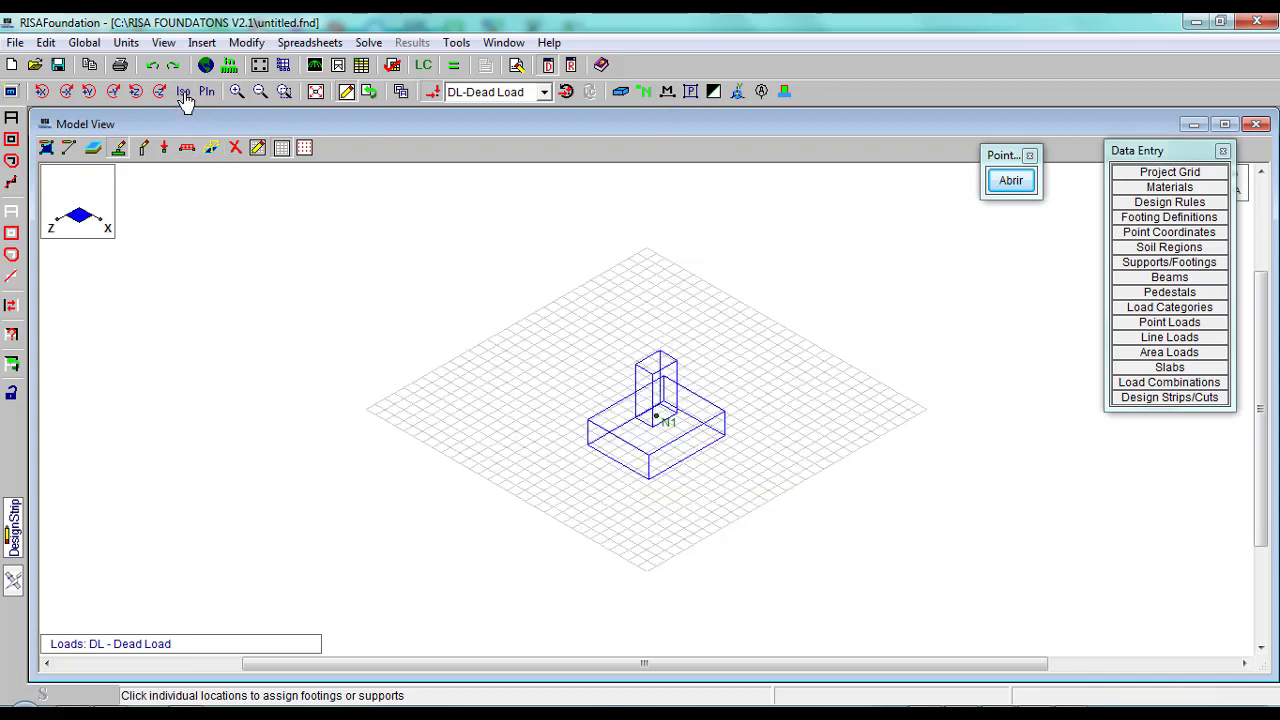
pyautogui.click(621, 93)
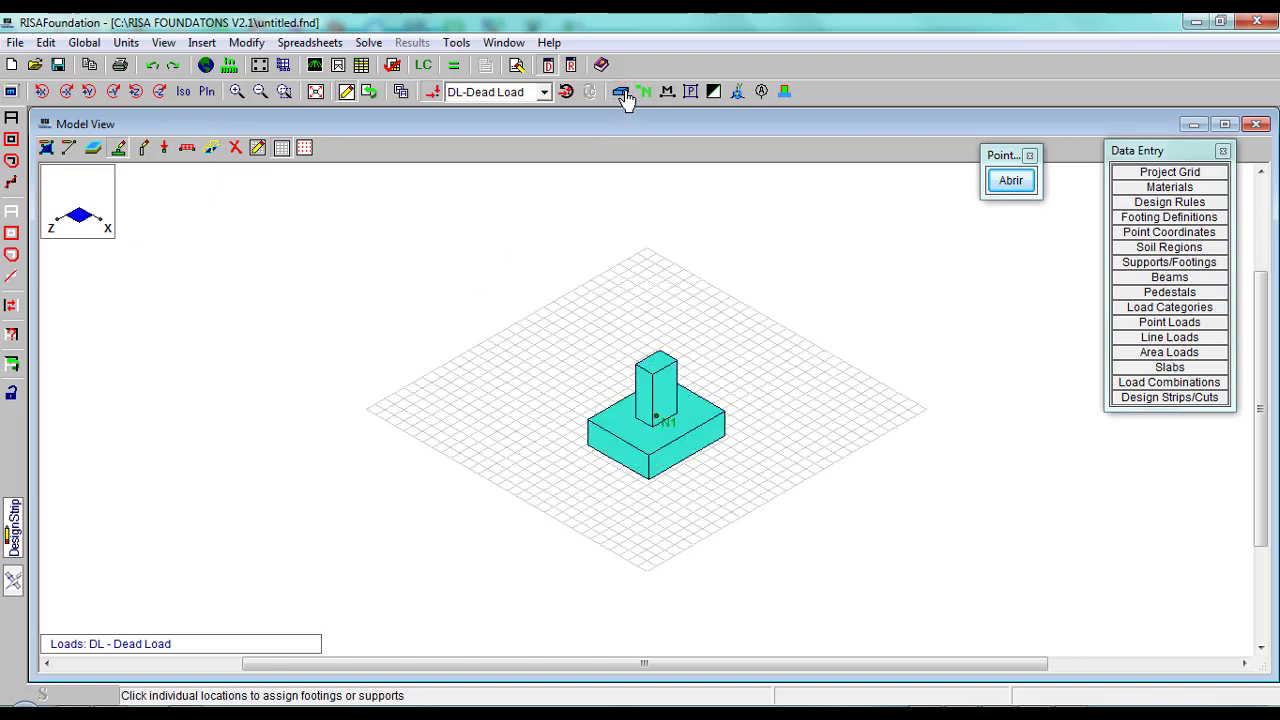
pyautogui.scroll(4, 646, 409)
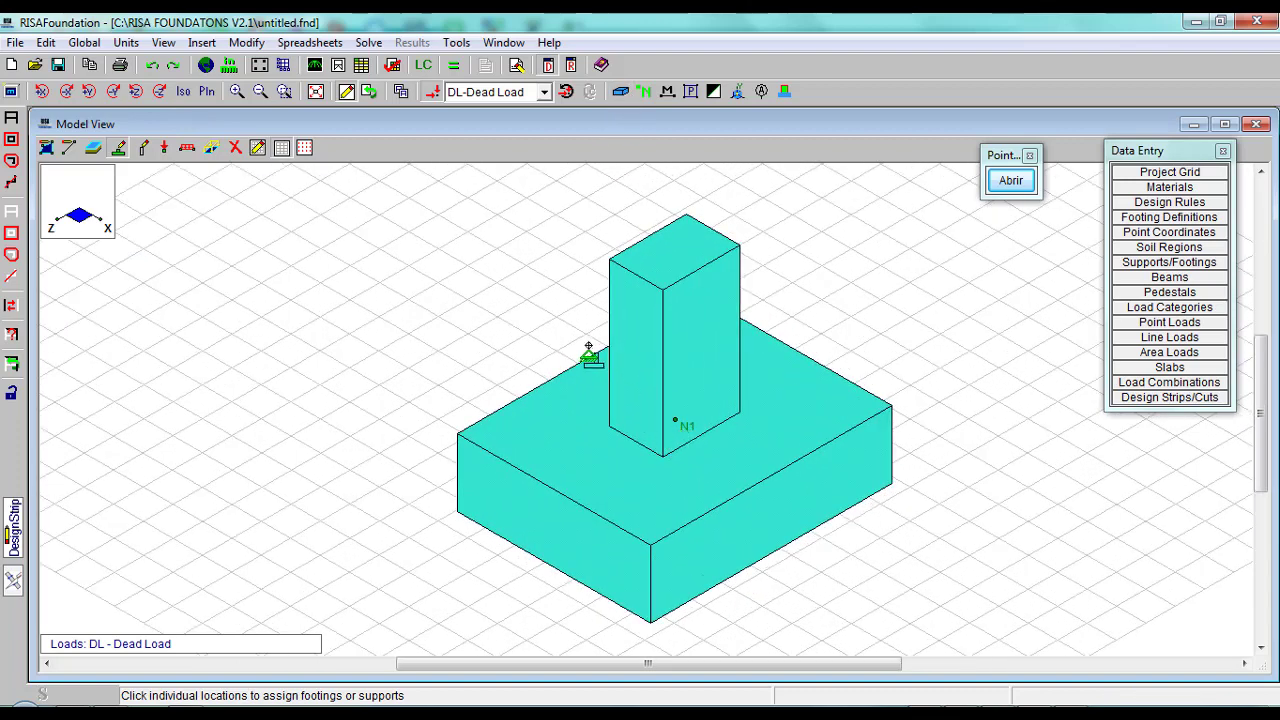
pyautogui.scroll(-1, 590, 345)
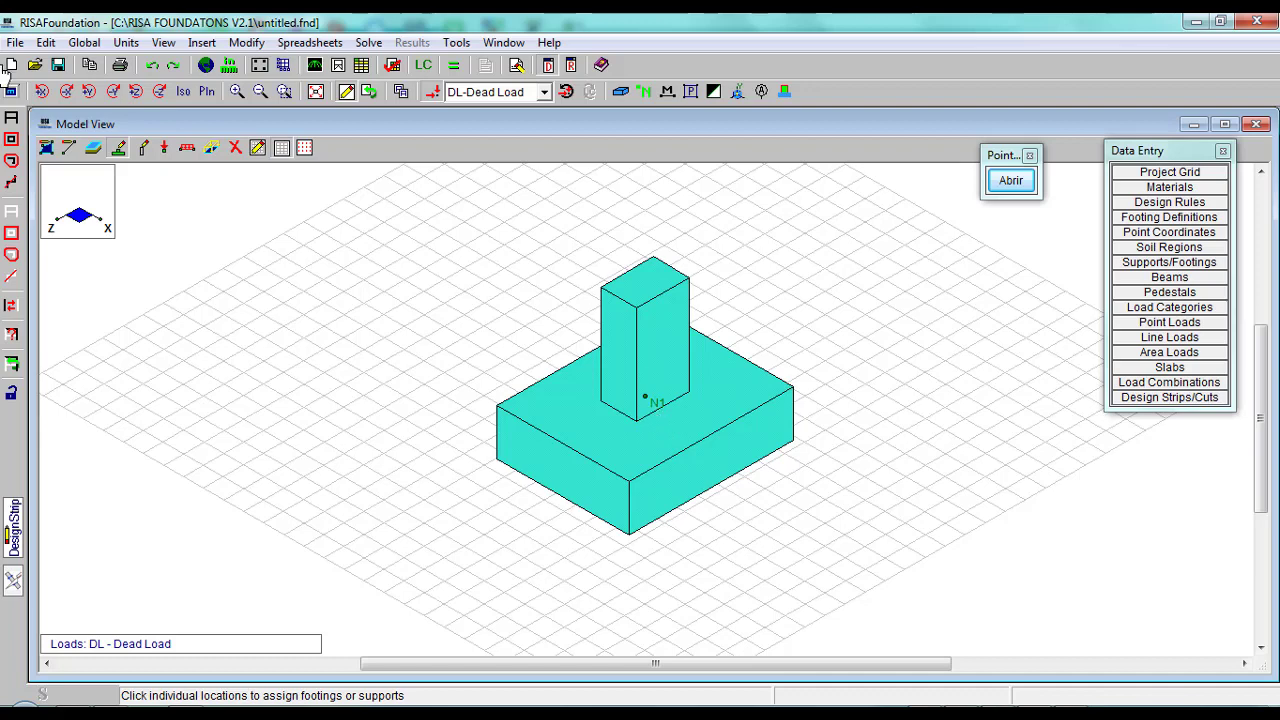
# Start a point load definition and look up the dead load PD in the PDF's isolated footing example.
pyautogui.click(165, 150)
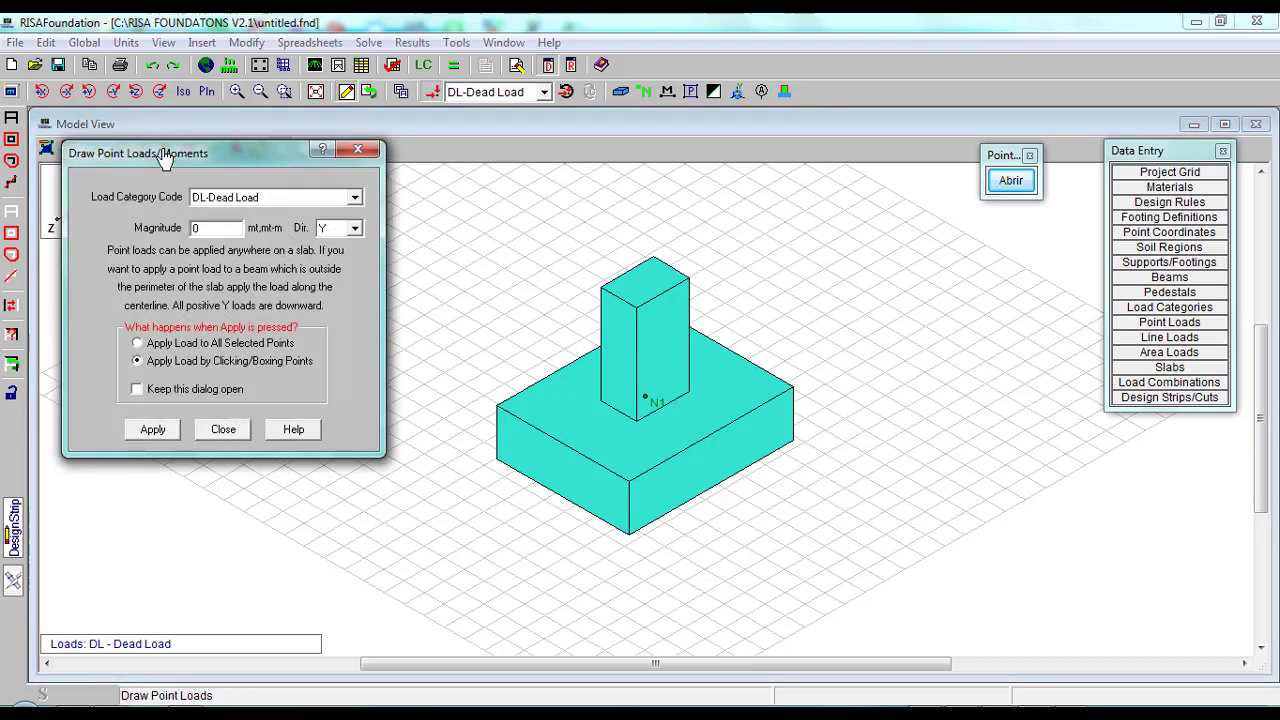
pyautogui.moveTo(228, 154)
pyautogui.mouseDown()
pyautogui.moveTo(240, 172)
pyautogui.moveTo(298, 178)
pyautogui.mouseUp()
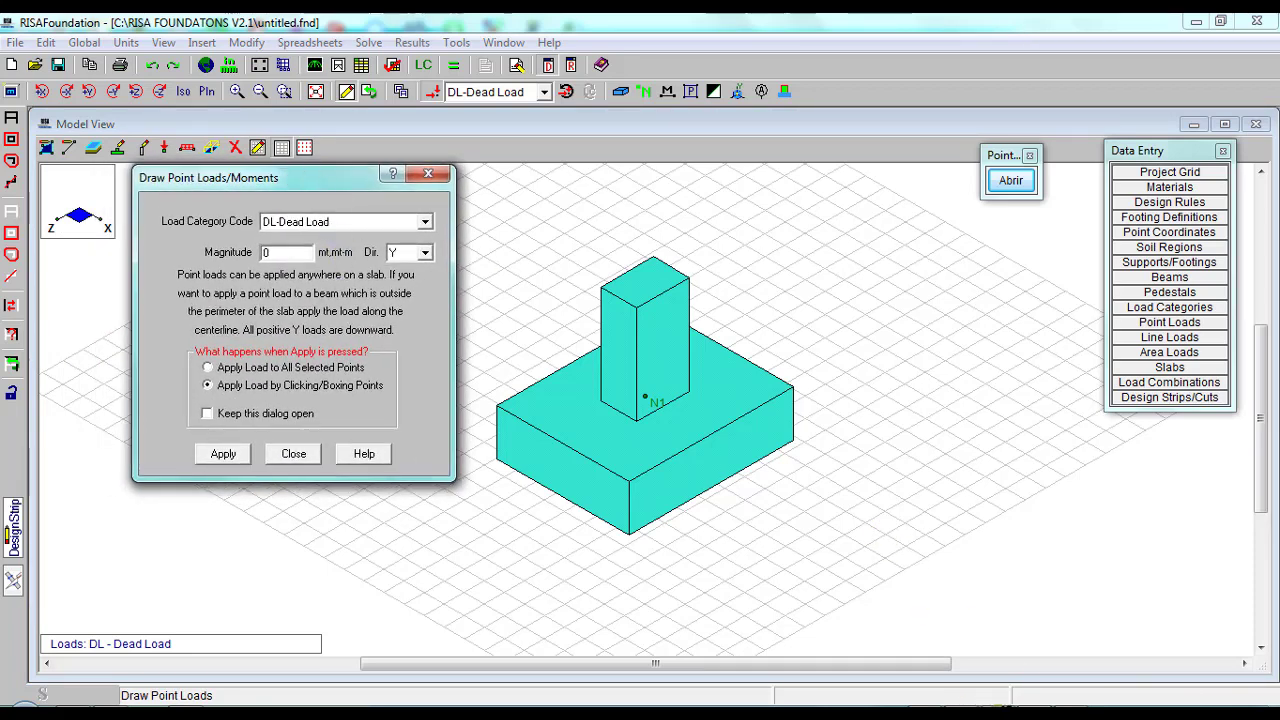
pyautogui.hotkey('alt', 'Tab')
pyautogui.scroll(10, 705, 320)
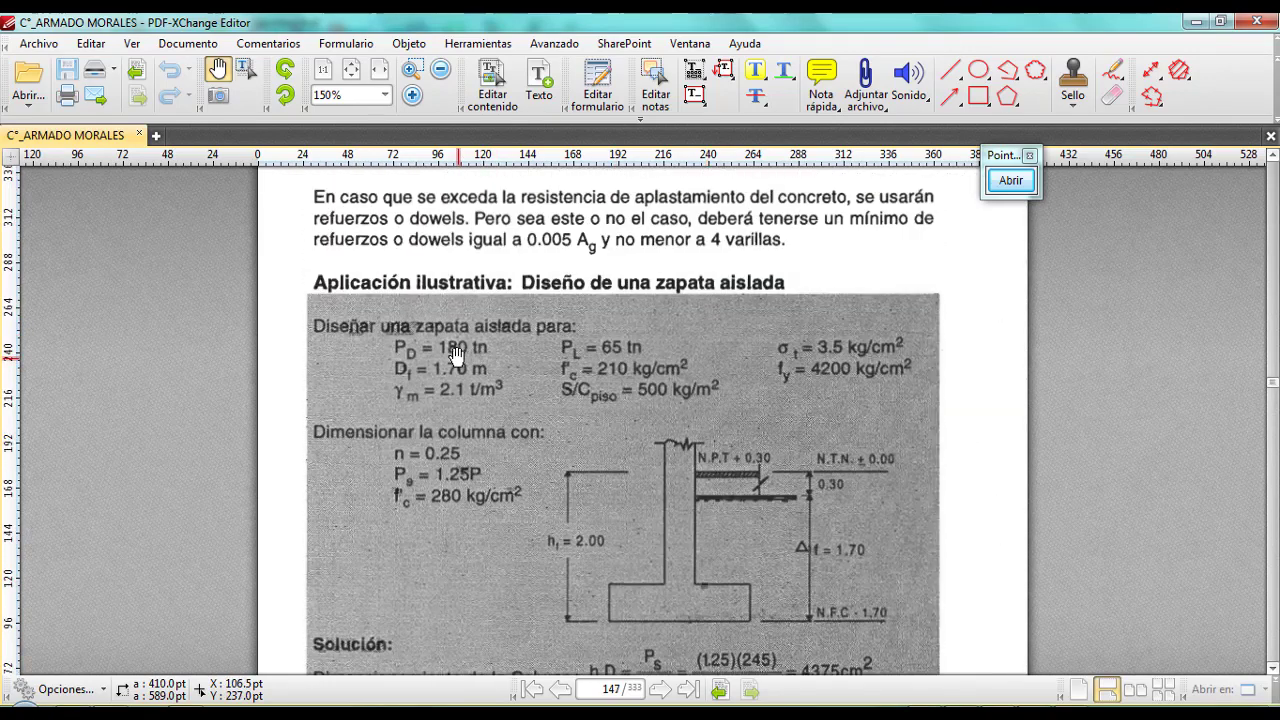
pyautogui.hotkey('alt', 'Tab')
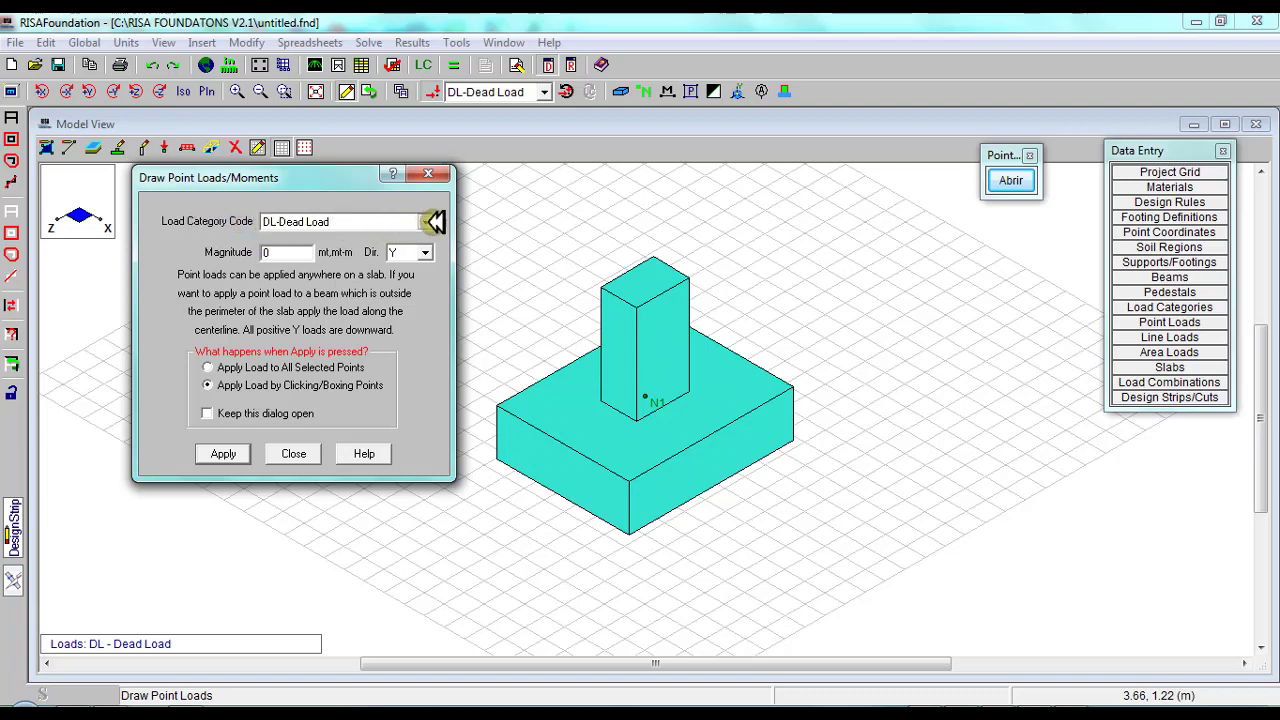
# Browse the load categories, keep DL-Dead Load, and set the point load's magnitude to 180 mt.
pyautogui.click(428, 221)
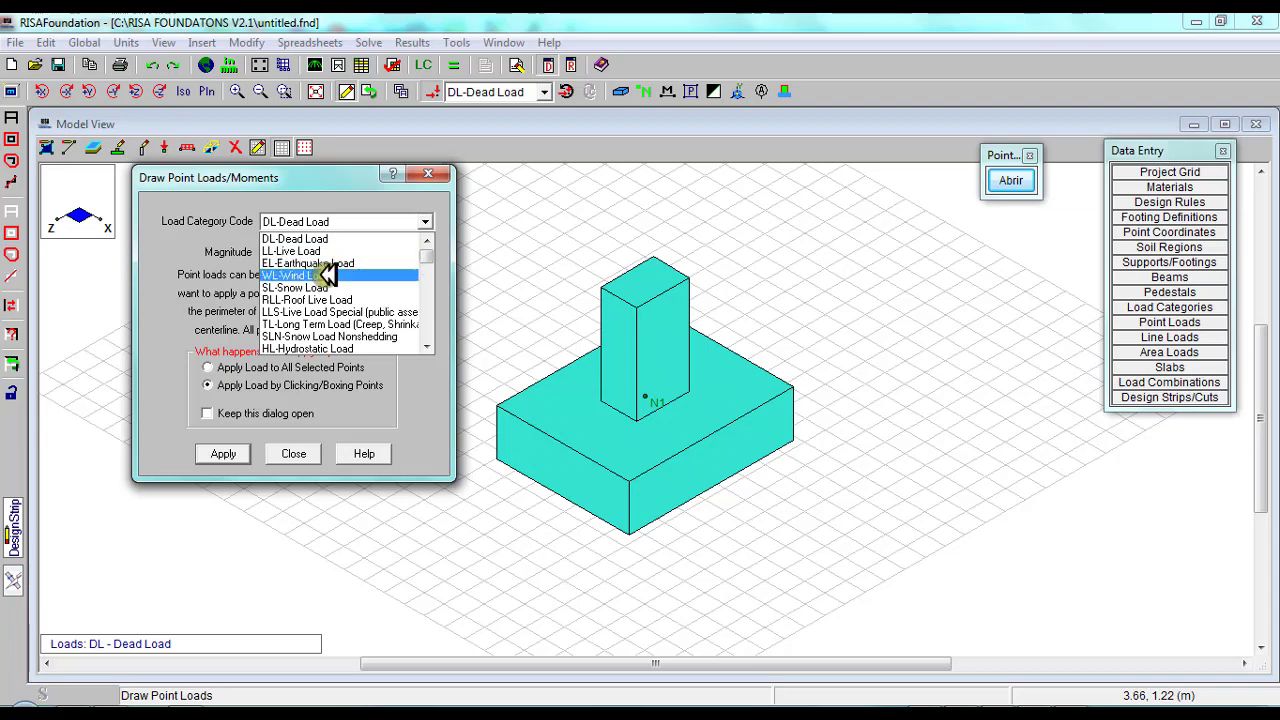
pyautogui.scroll(-5, 370, 300)
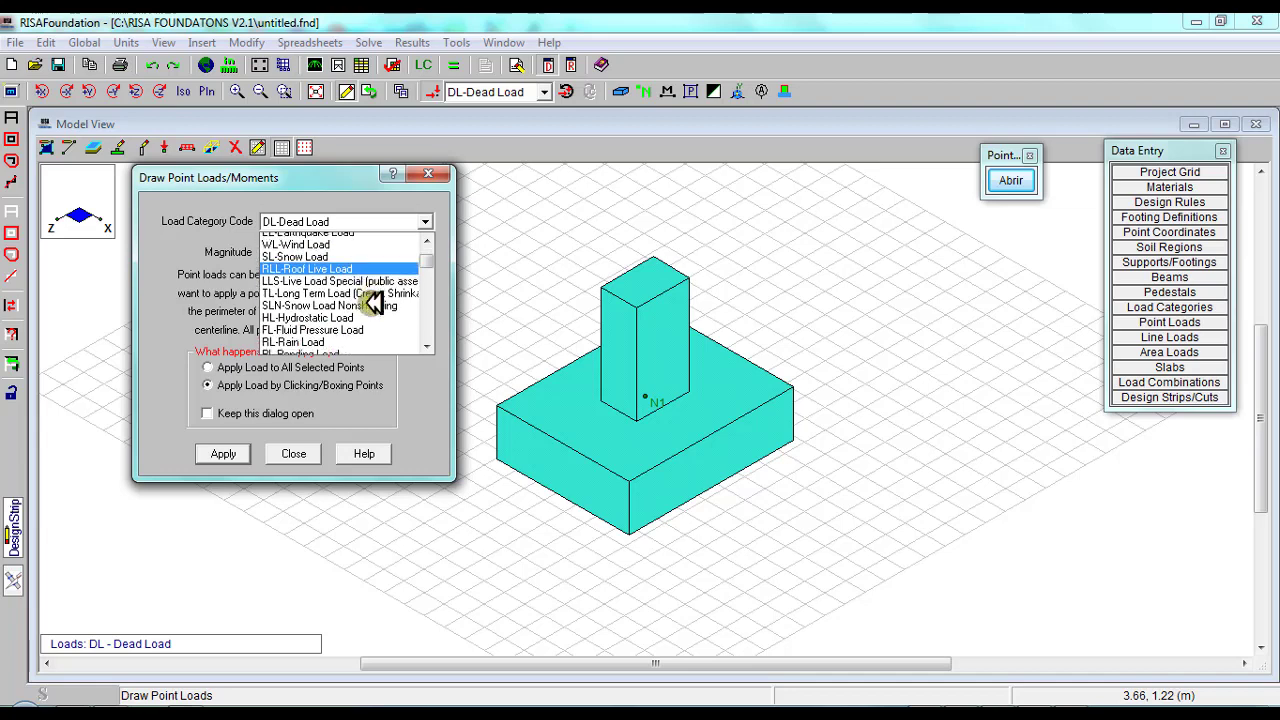
pyautogui.scroll(-10, 372, 302)
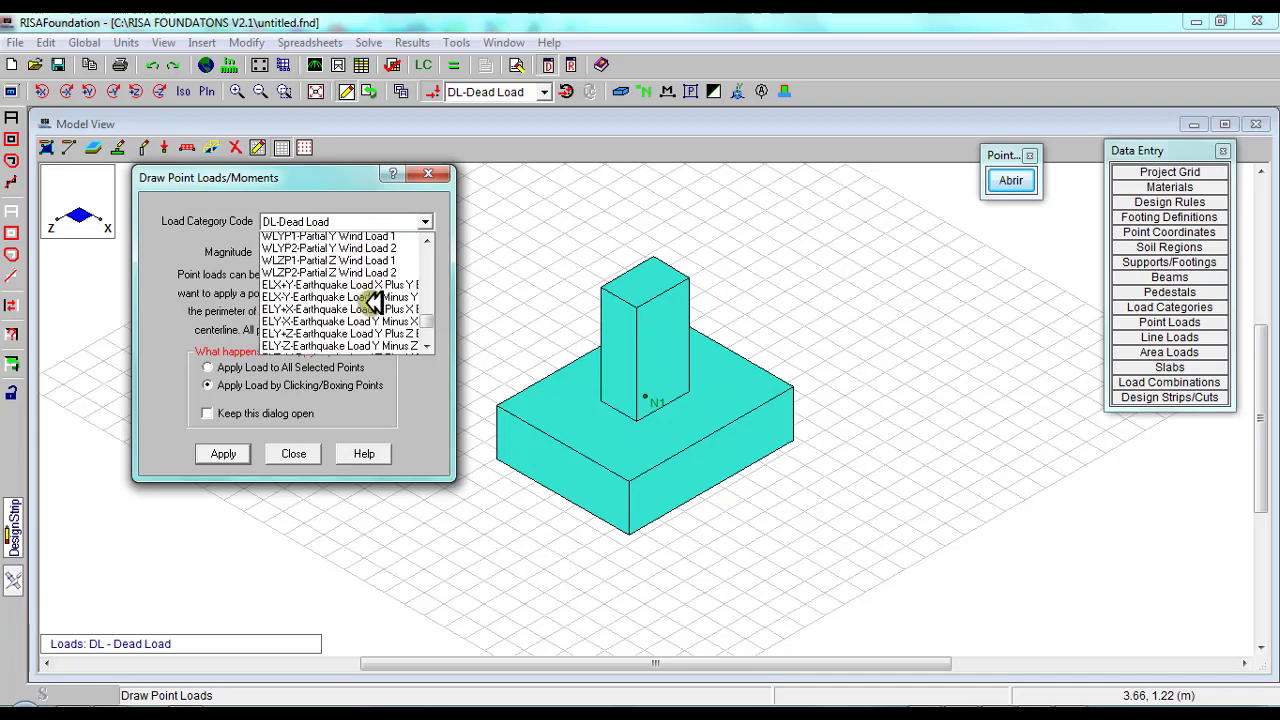
pyautogui.scroll(15, 372, 300)
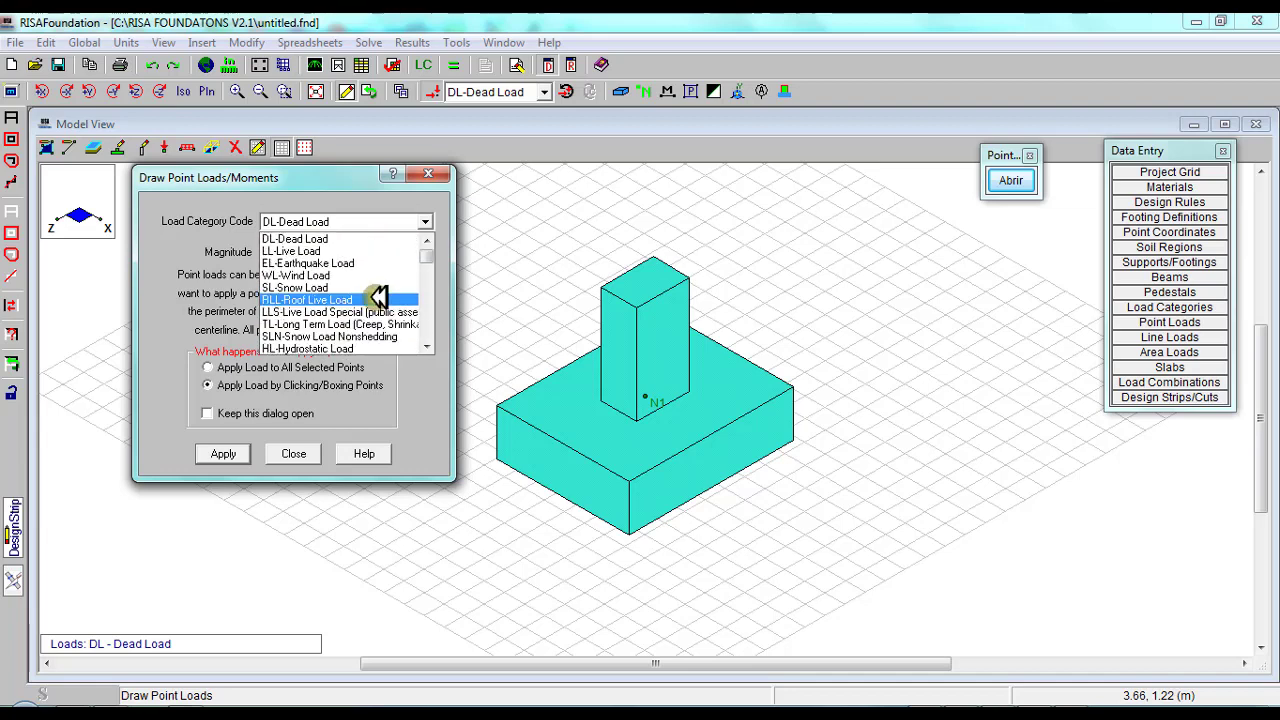
pyautogui.click(337, 238)
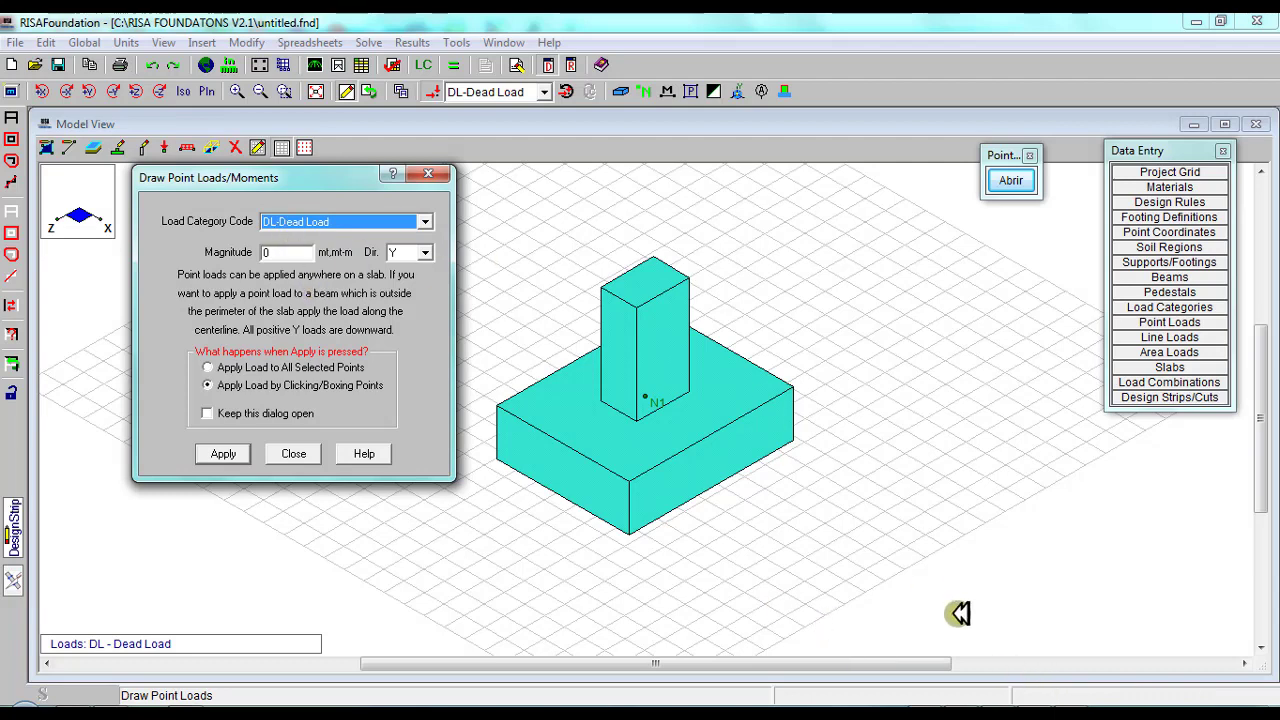
pyautogui.hotkey('alt', 'Tab')
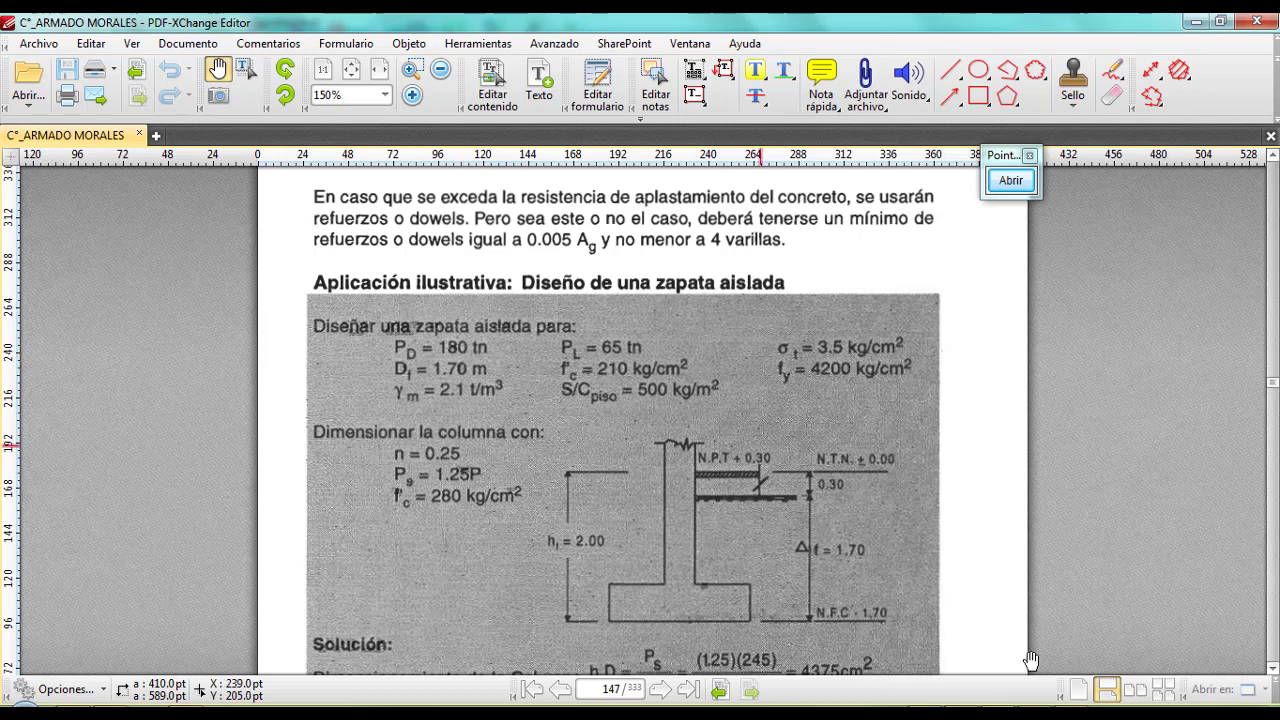
pyautogui.hotkey('alt', 'Tab')
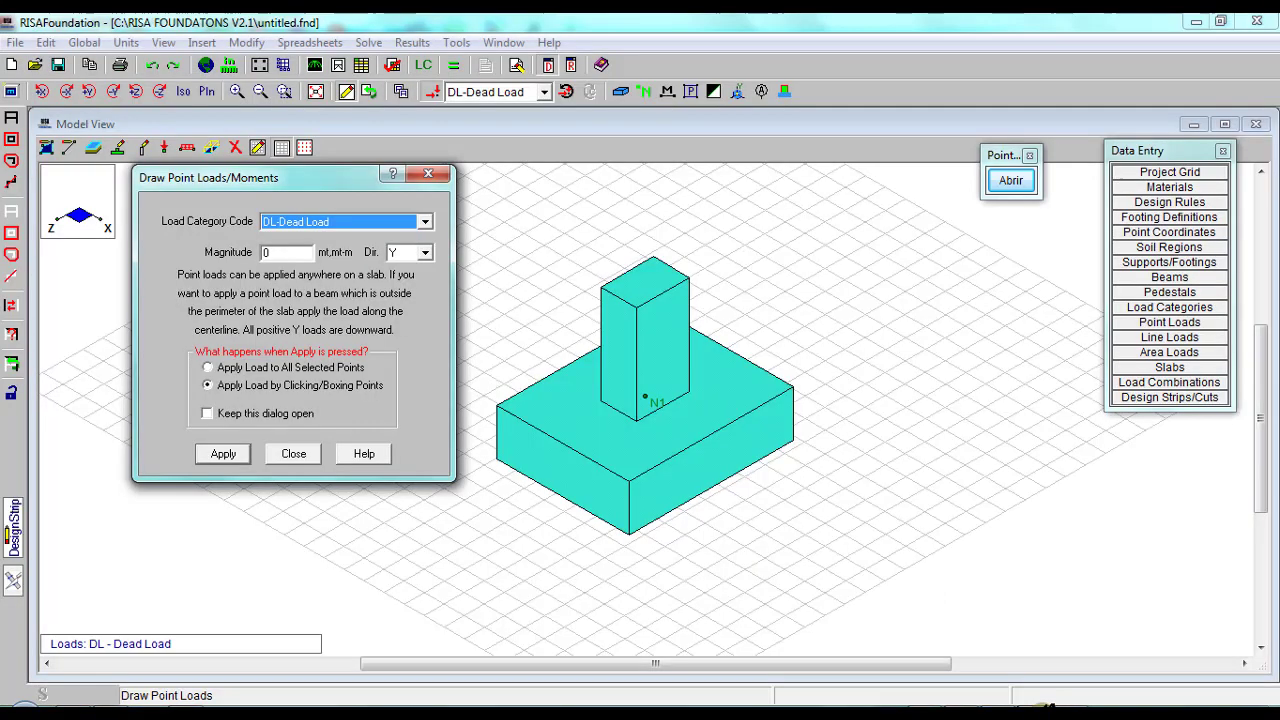
pyautogui.click(278, 252)
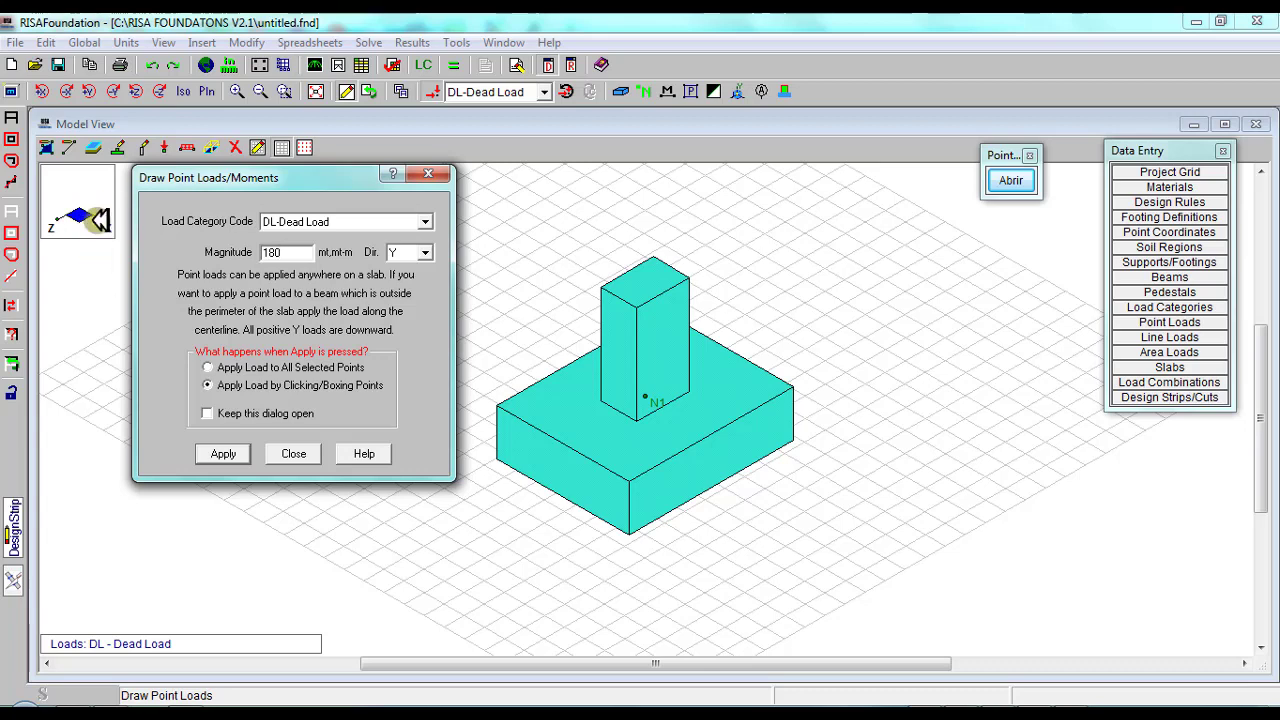
# With the on-screen annotation tool, draw a red arrow from point N1 along the X axis and label it X.
pyautogui.click(1011, 180)
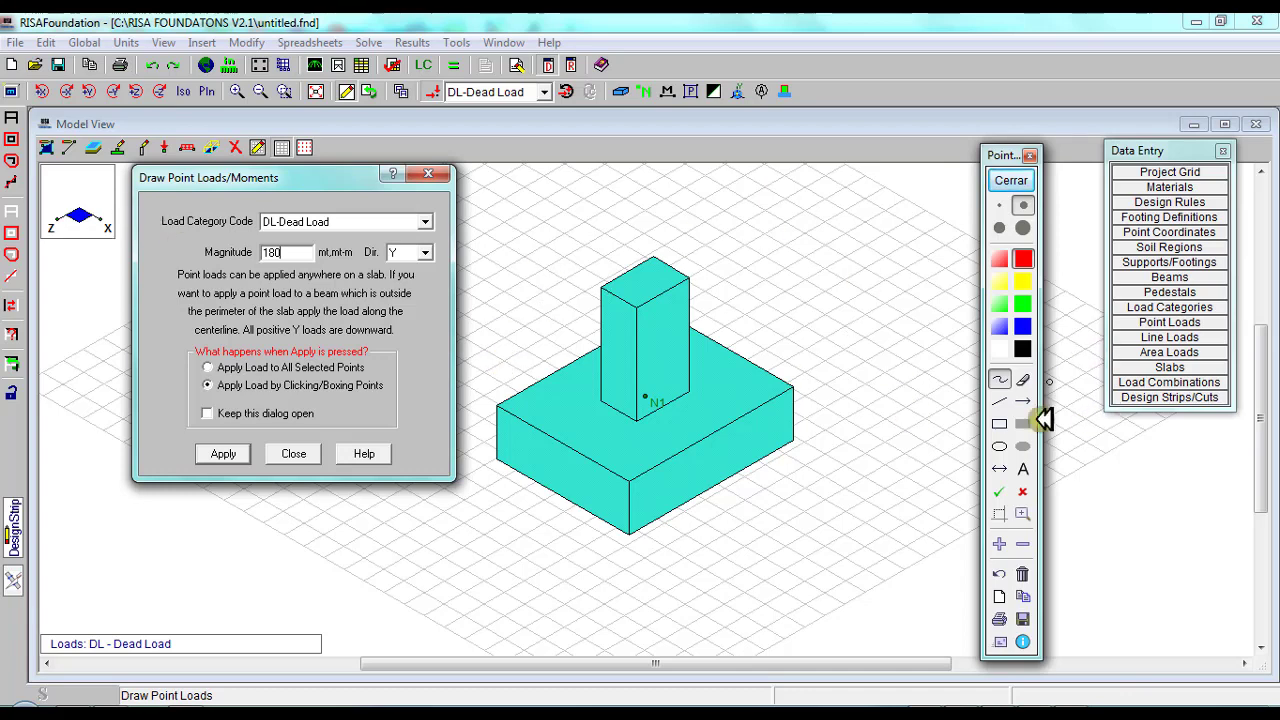
pyautogui.click(1022, 401)
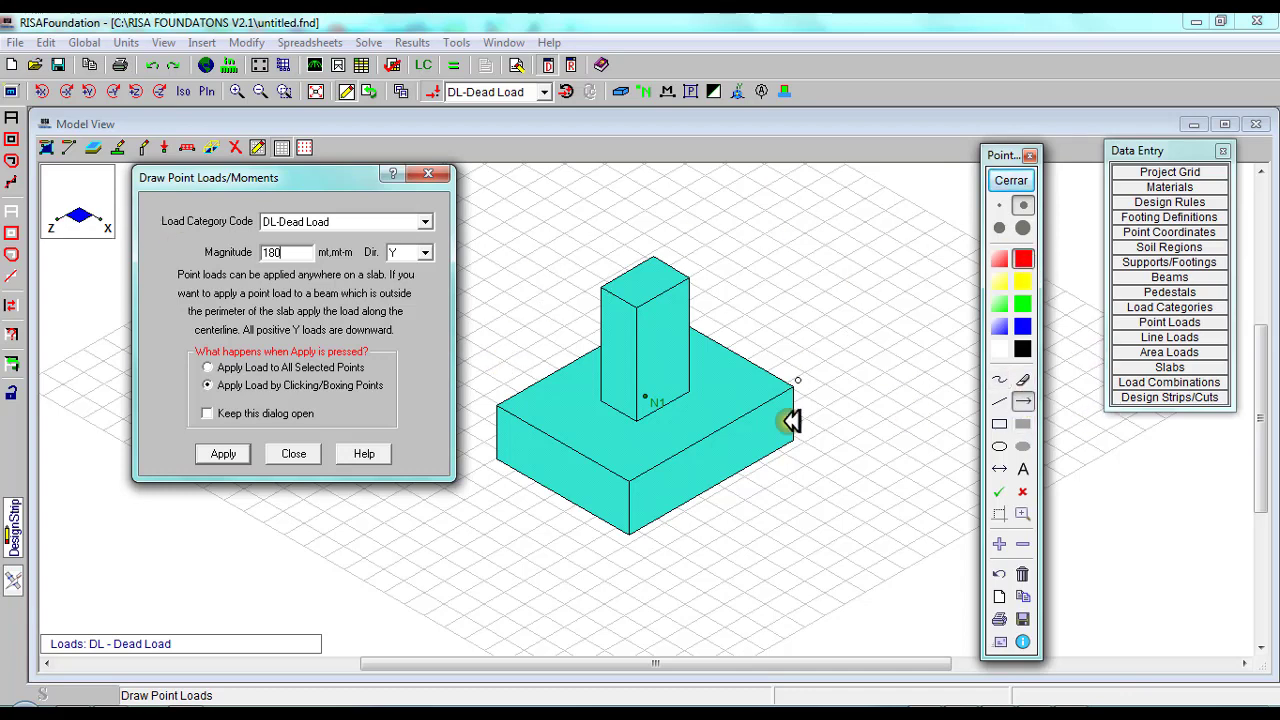
pyautogui.moveTo(645, 397); pyautogui.dragTo(765, 316)
pyautogui.moveTo(852, 281); pyautogui.dragTo(864, 270)
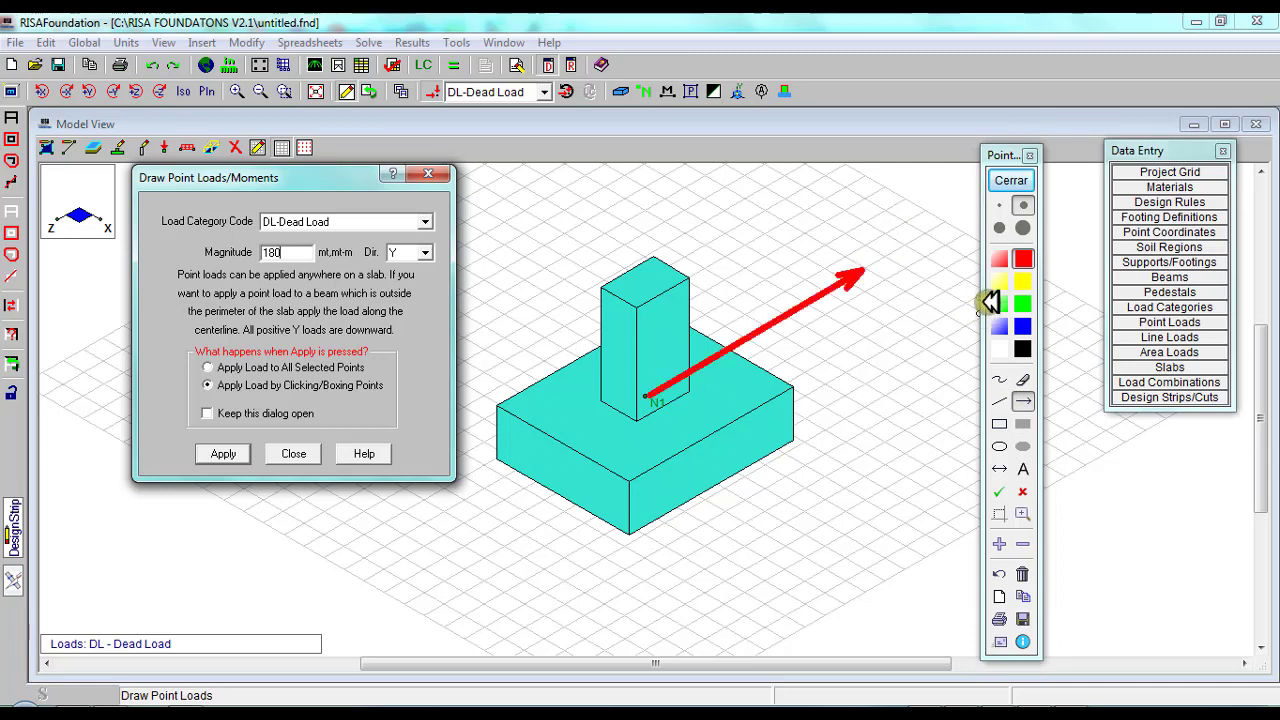
pyautogui.click(999, 379)
pyautogui.moveTo(889, 243)
pyautogui.mouseDown()
pyautogui.moveTo(890, 316)
pyautogui.moveTo(879, 258)
pyautogui.moveTo(928, 300)
pyautogui.mouseUp()
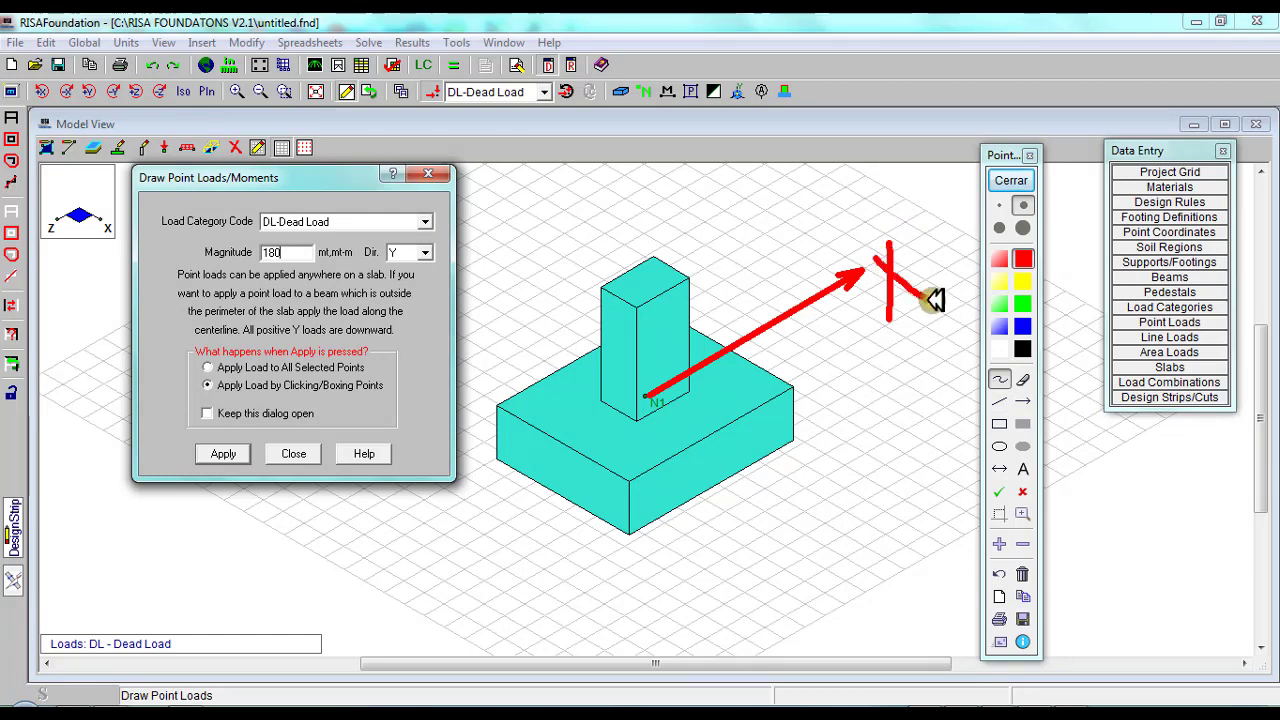
# Annotate the Z axis with a blue arrow starting at point N1 and a handwritten Z label.
pyautogui.press('b')
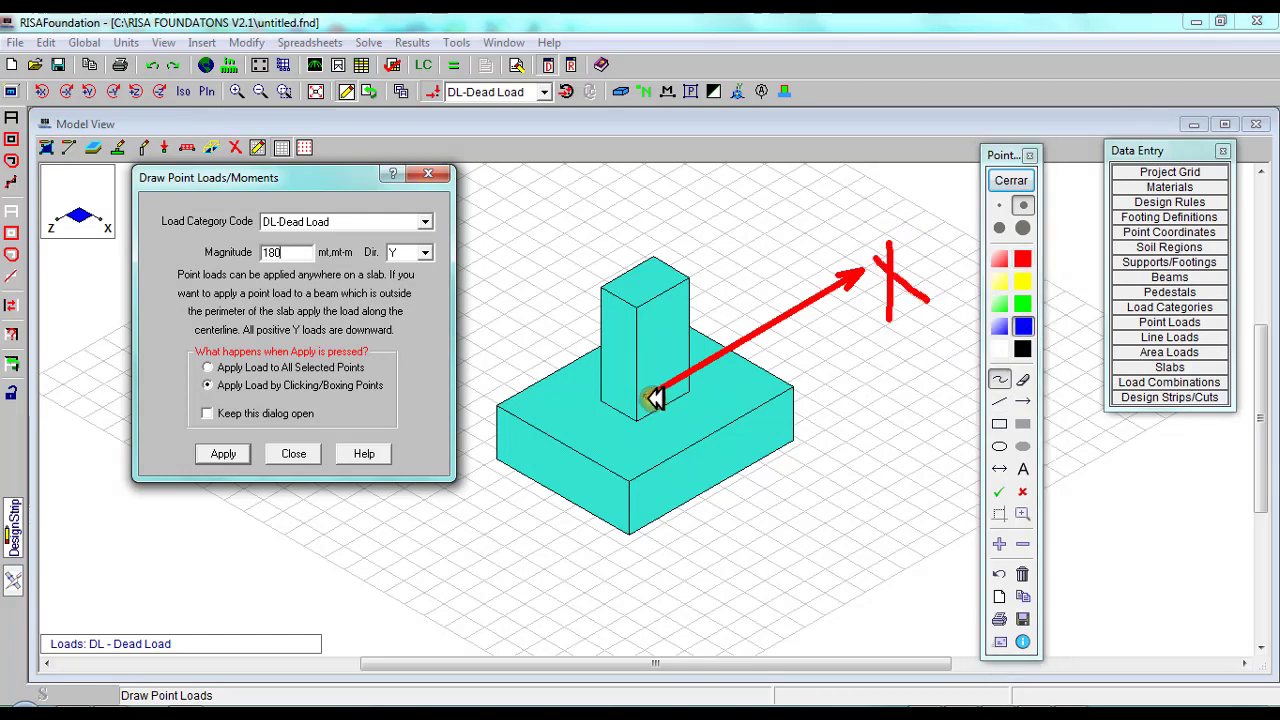
pyautogui.moveTo(645, 397); pyautogui.dragTo(846, 528)
pyautogui.click(999, 573)
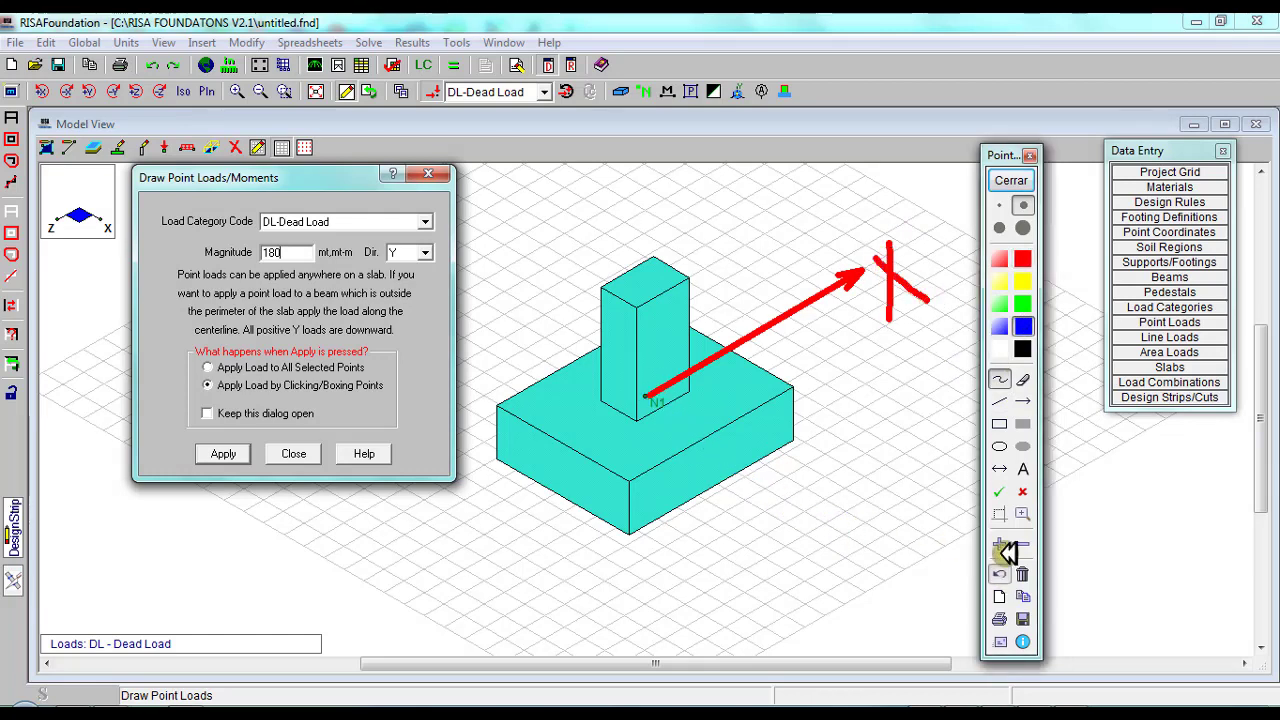
pyautogui.click(1020, 401)
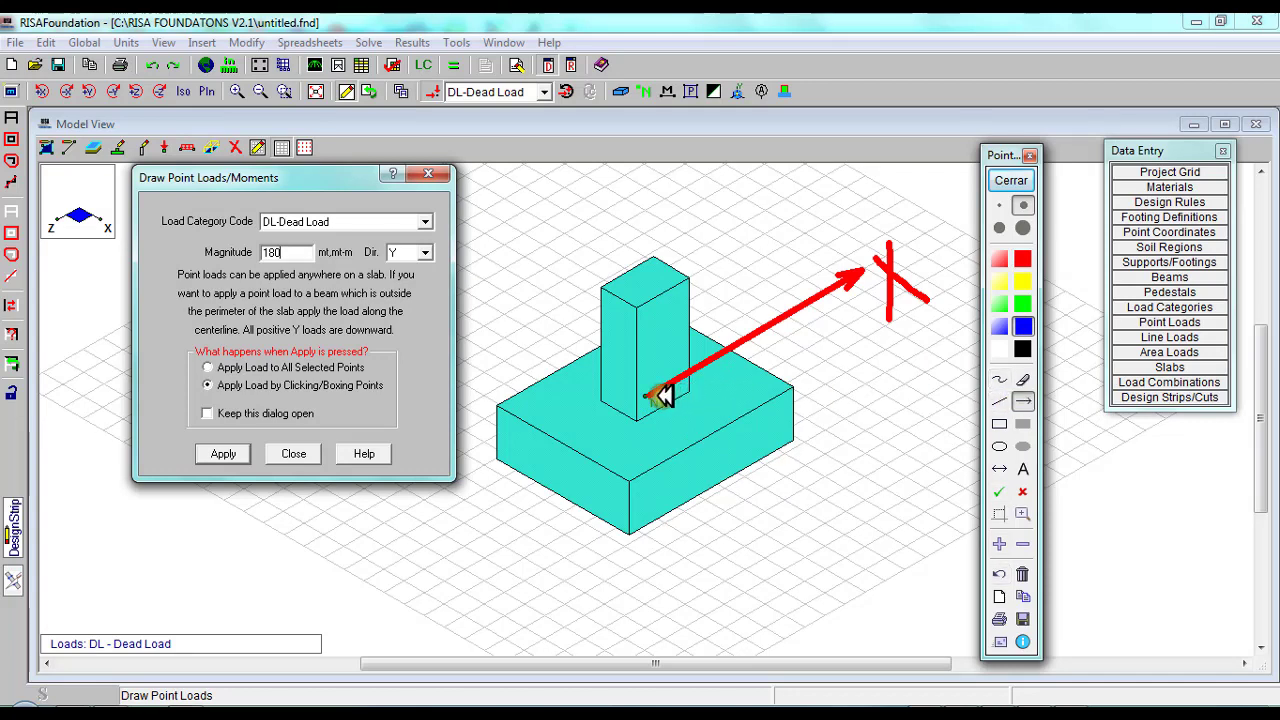
pyautogui.moveTo(652, 398); pyautogui.dragTo(877, 543)
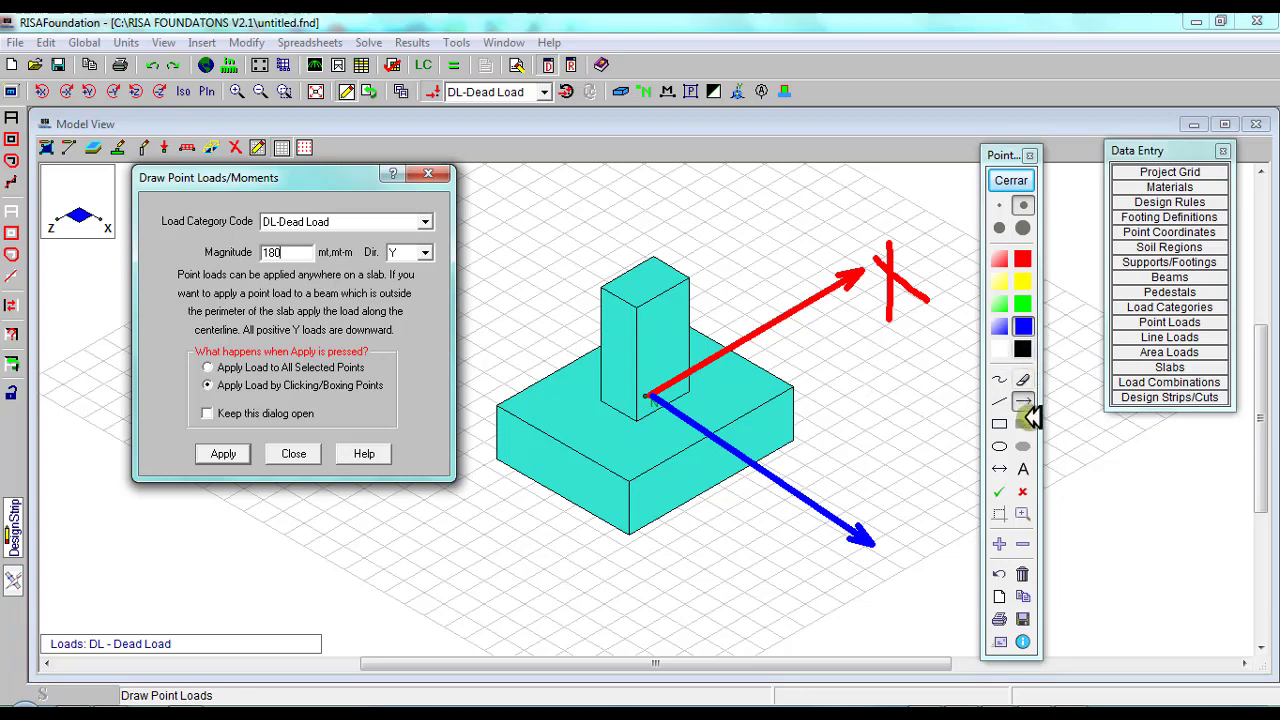
pyautogui.click(999, 379)
pyautogui.moveTo(800, 547)
pyautogui.mouseDown()
pyautogui.moveTo(812, 589)
pyautogui.moveTo(845, 589)
pyautogui.mouseUp()
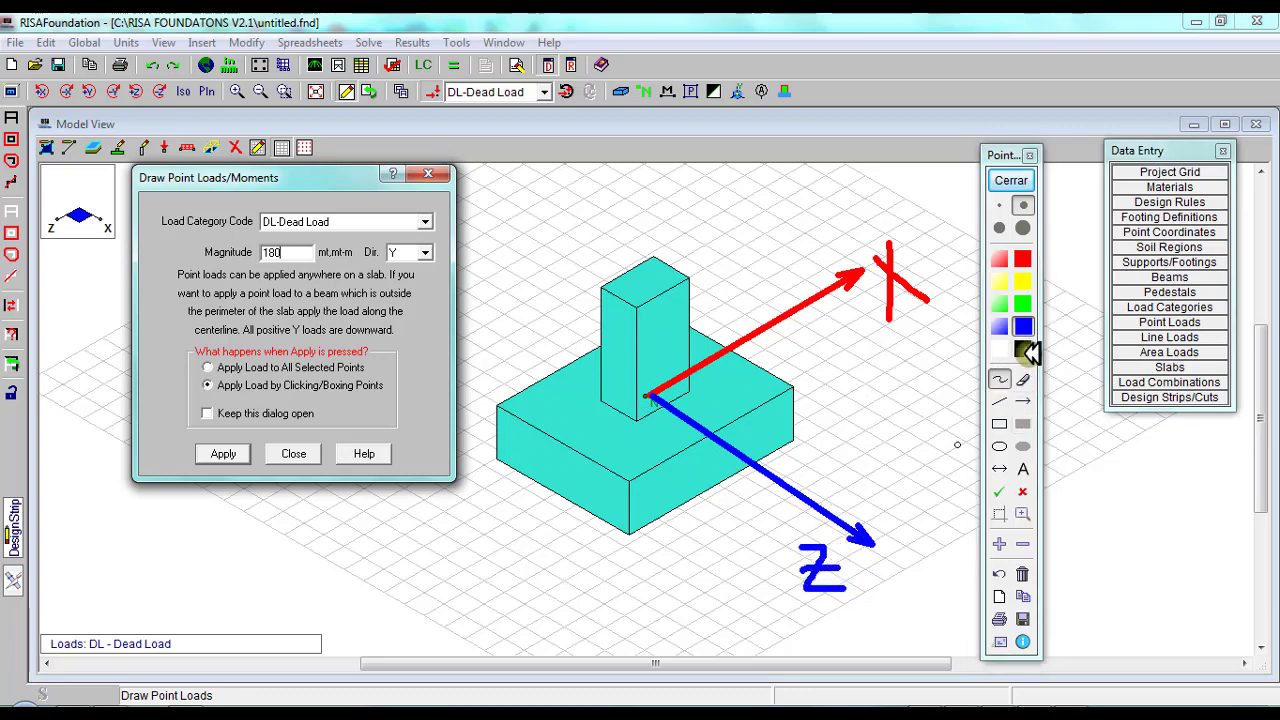
# Annotate the vertical axis with a straight black arrow upward from point N1 and label it Y.
pyautogui.click(1024, 348)
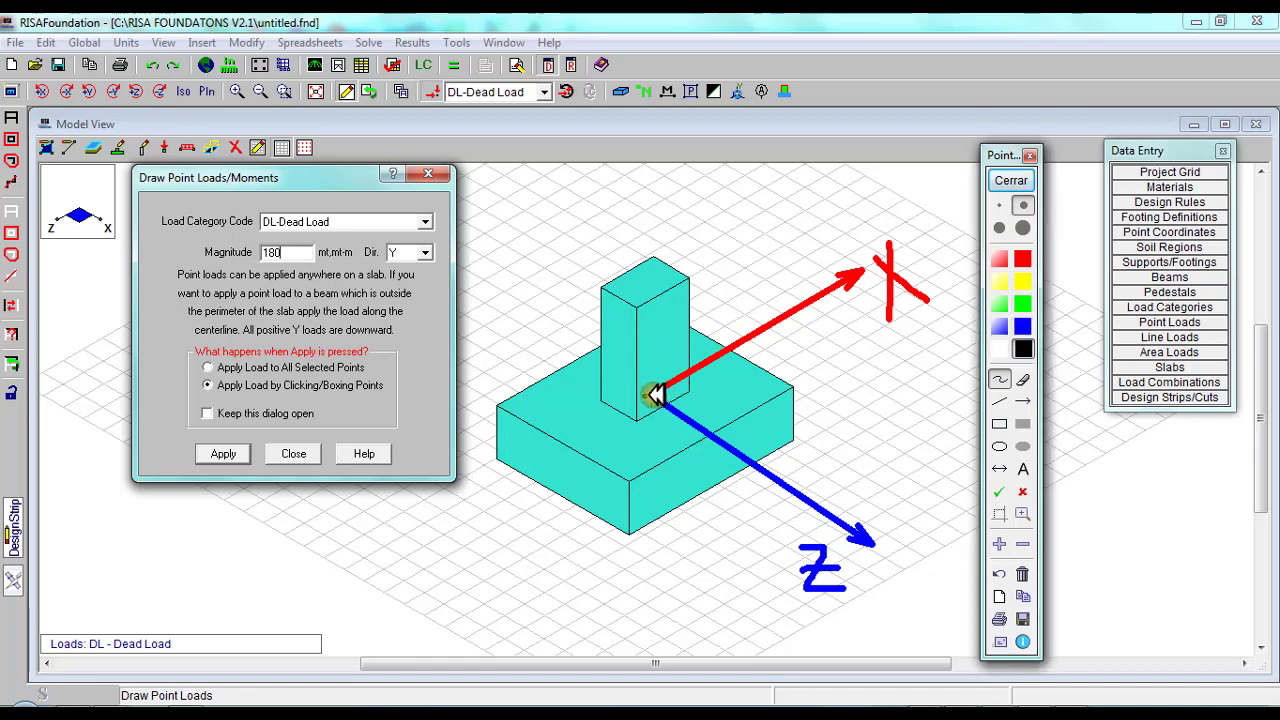
pyautogui.moveTo(655, 395); pyautogui.dragTo(637, 229)
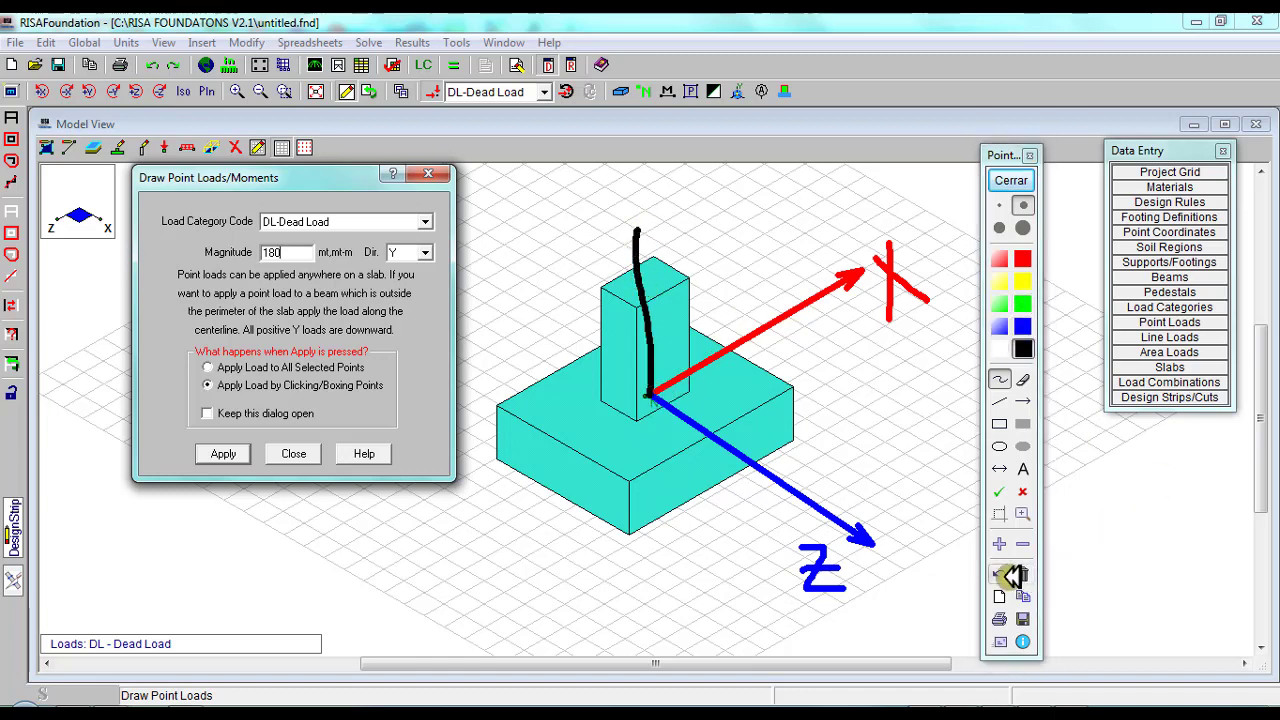
pyautogui.click(1002, 574)
pyautogui.click(1022, 401)
pyautogui.moveTo(649, 394)
pyautogui.mouseDown()
pyautogui.moveTo(642, 178)
pyautogui.moveTo(654, 177)
pyautogui.mouseUp()
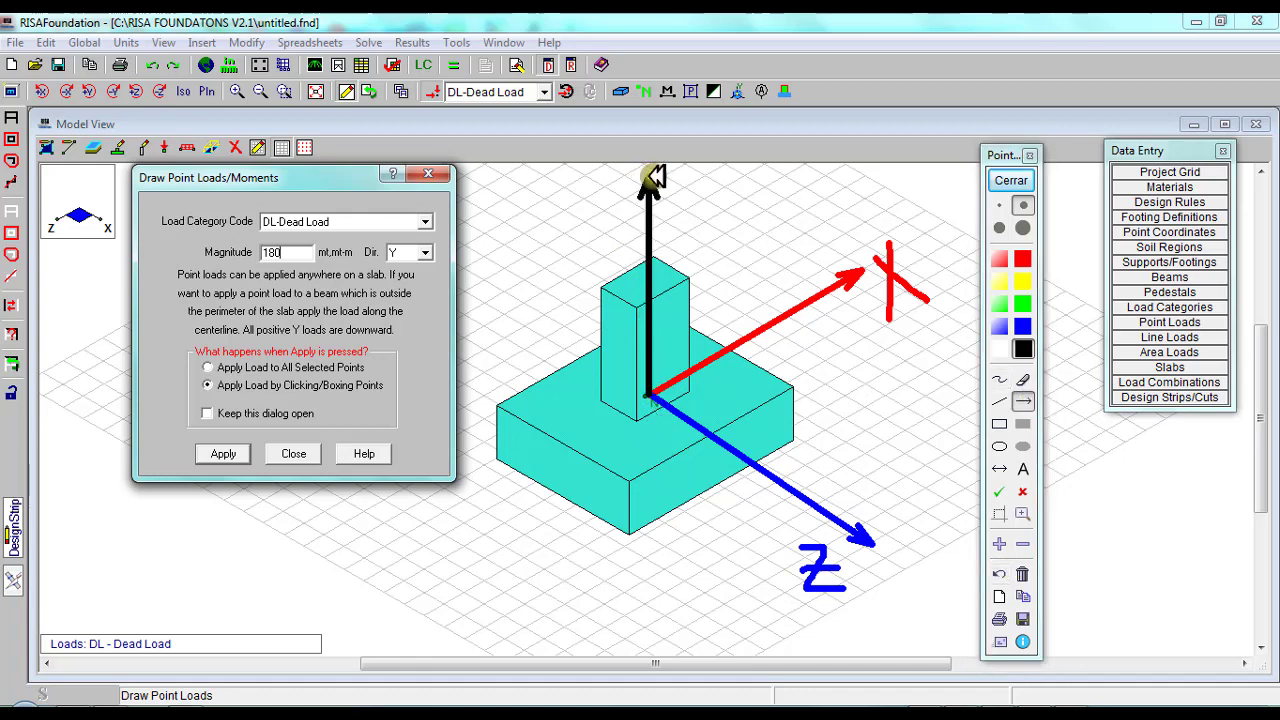
pyautogui.click(999, 379)
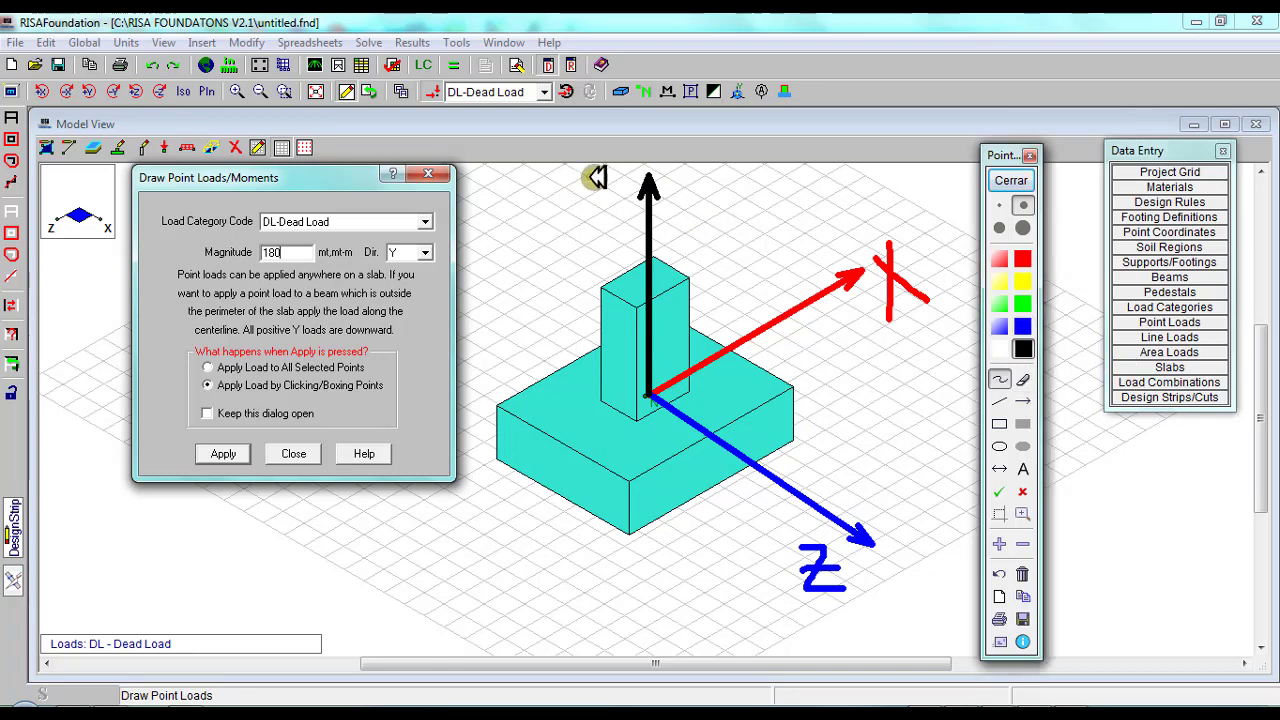
pyautogui.moveTo(590, 176)
pyautogui.mouseDown()
pyautogui.moveTo(604, 180)
pyautogui.moveTo(604, 222)
pyautogui.moveTo(586, 231)
pyautogui.mouseUp()
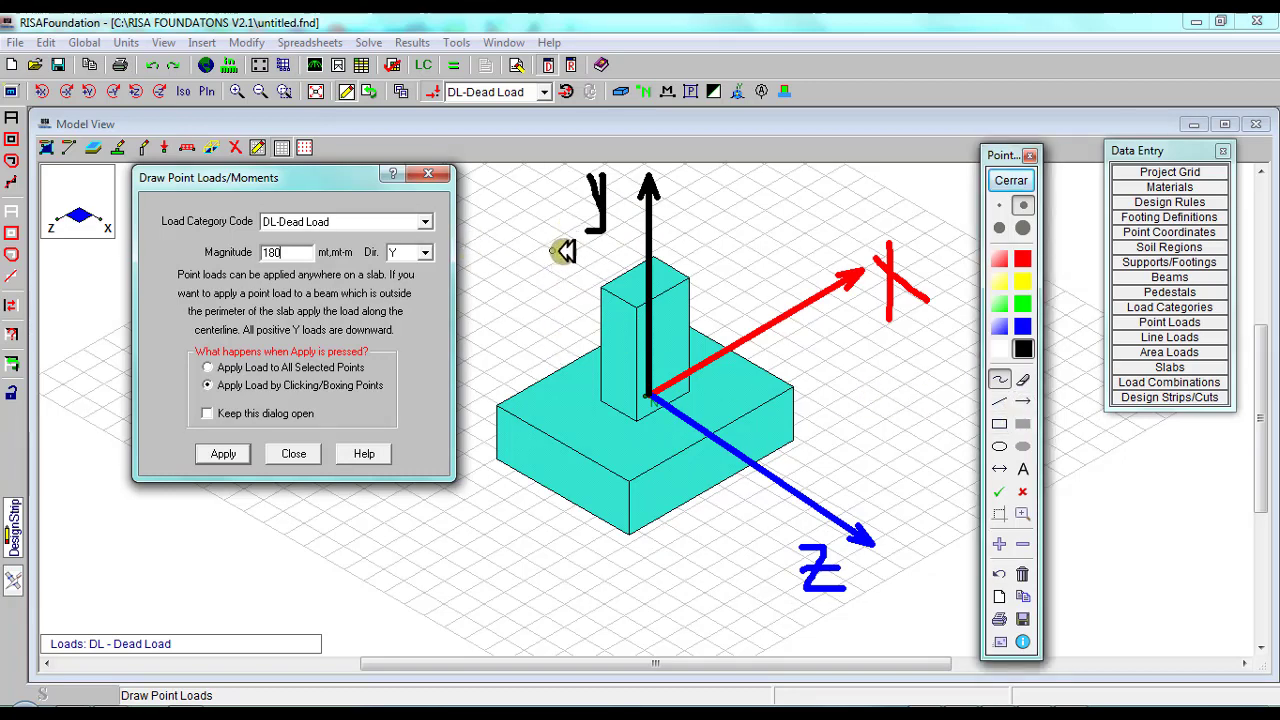
# Mark the vertical load sign convention in green: a downward arrow labelled (+) and an upward arrow labelled (-).
pyautogui.click(1022, 302)
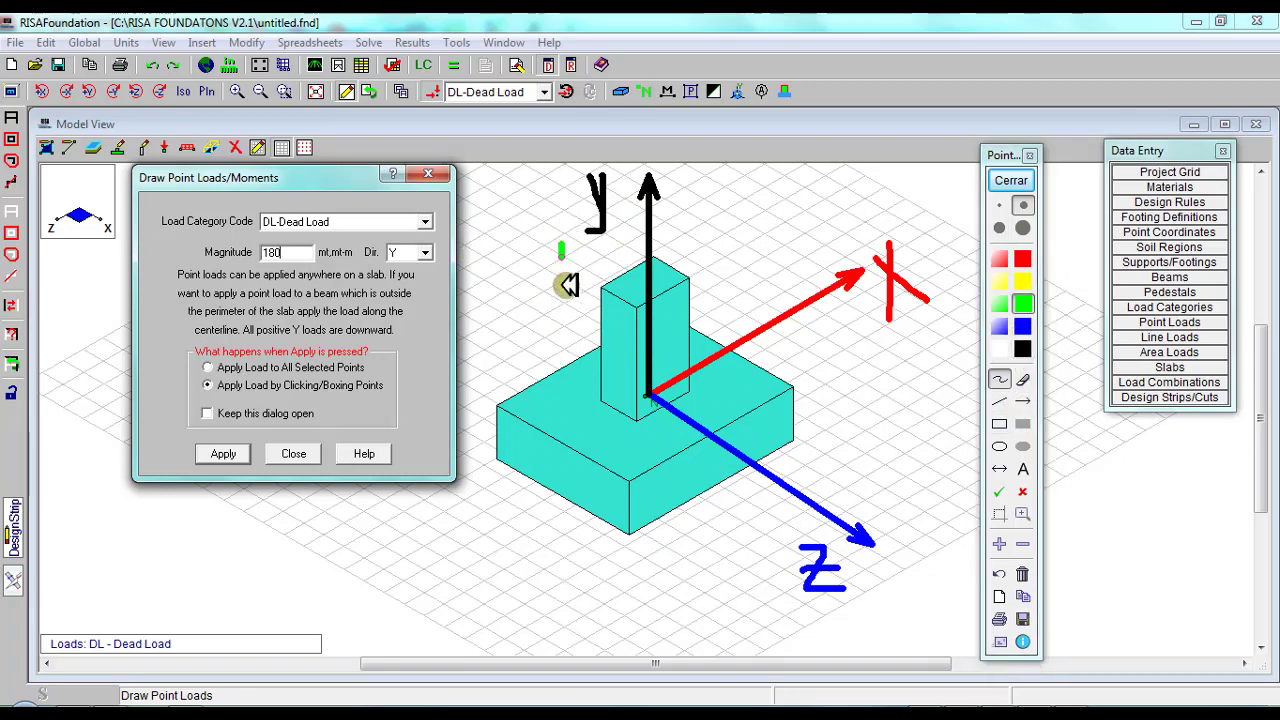
pyautogui.moveTo(561, 245); pyautogui.dragTo(560, 350)
pyautogui.moveTo(600, 287); pyautogui.dragTo(562, 355)
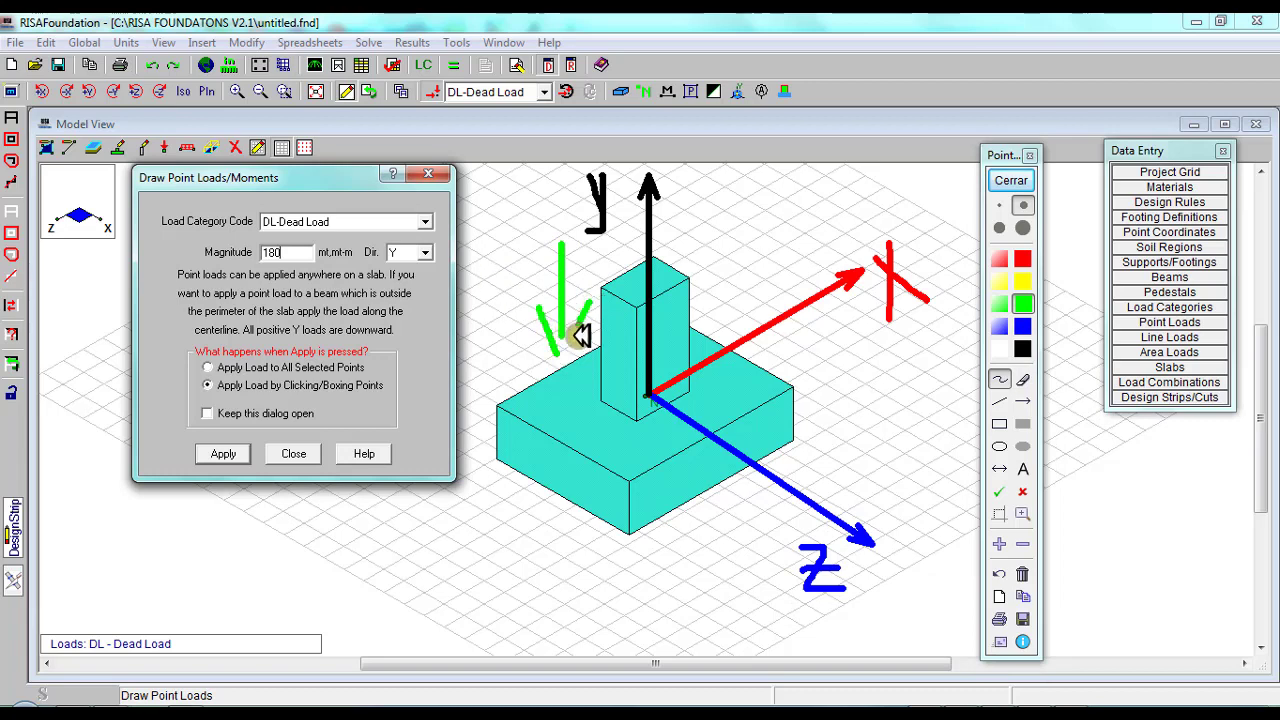
pyautogui.click(509, 254)
pyautogui.moveTo(497, 269)
pyautogui.mouseDown()
pyautogui.moveTo(530, 266)
pyautogui.moveTo(517, 284)
pyautogui.moveTo(508, 274)
pyautogui.mouseUp()
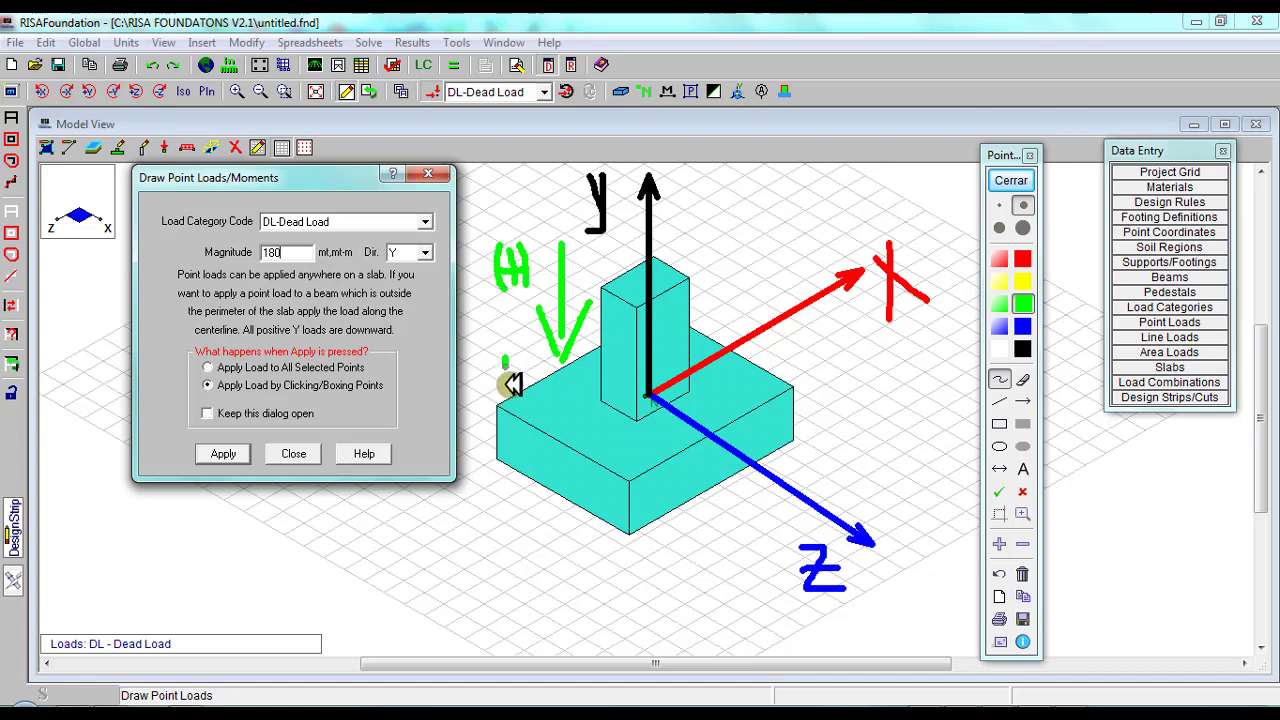
pyautogui.moveTo(504, 362); pyautogui.dragTo(500, 466)
pyautogui.moveTo(493, 380)
pyautogui.mouseDown()
pyautogui.moveTo(520, 421)
pyautogui.moveTo(546, 426)
pyautogui.moveTo(539, 411)
pyautogui.moveTo(521, 441)
pyautogui.moveTo(527, 410)
pyautogui.mouseUp()
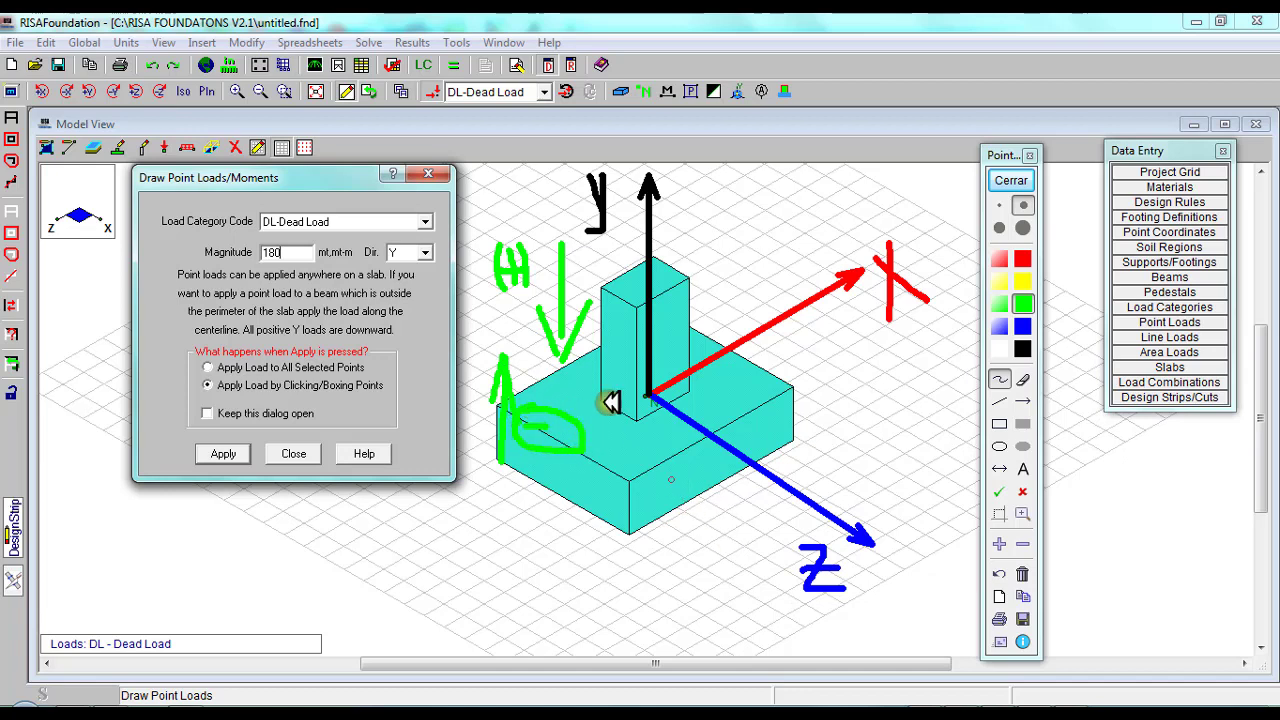
# Close the annotation mode and apply the 180 mt dead load in direction Y at point N1.
pyautogui.click(1010, 180)
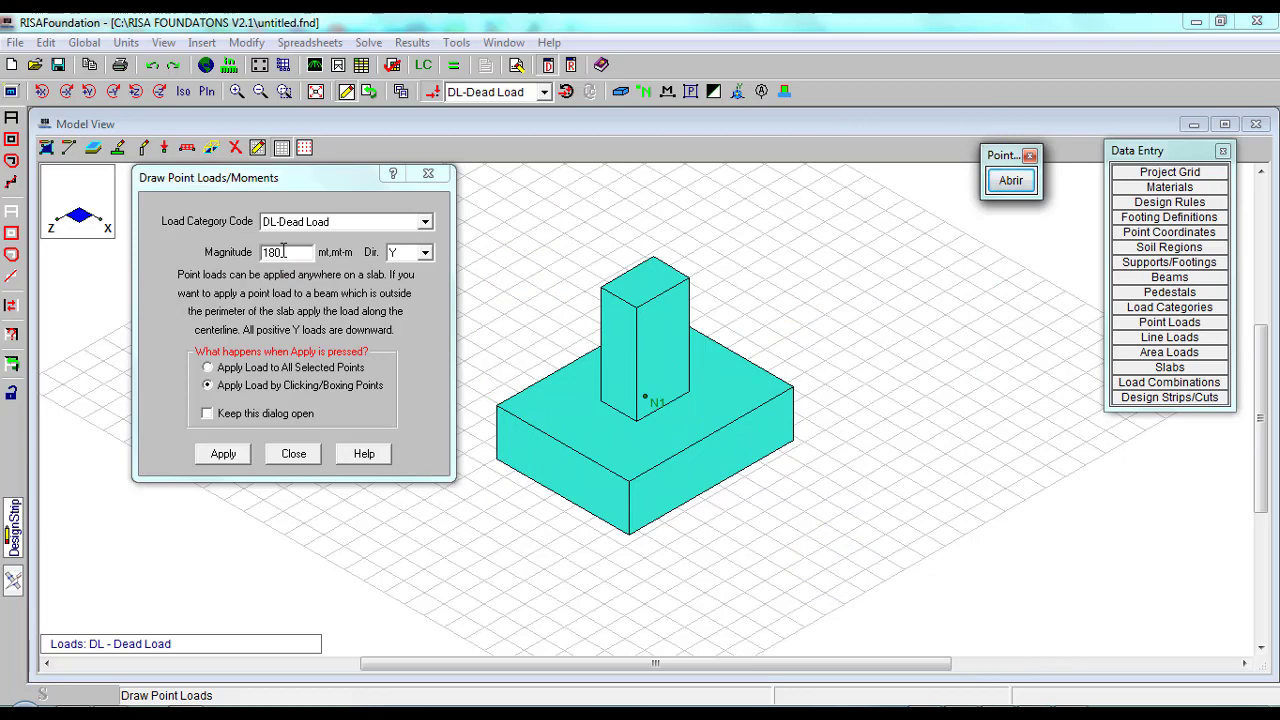
pyautogui.click(223, 455)
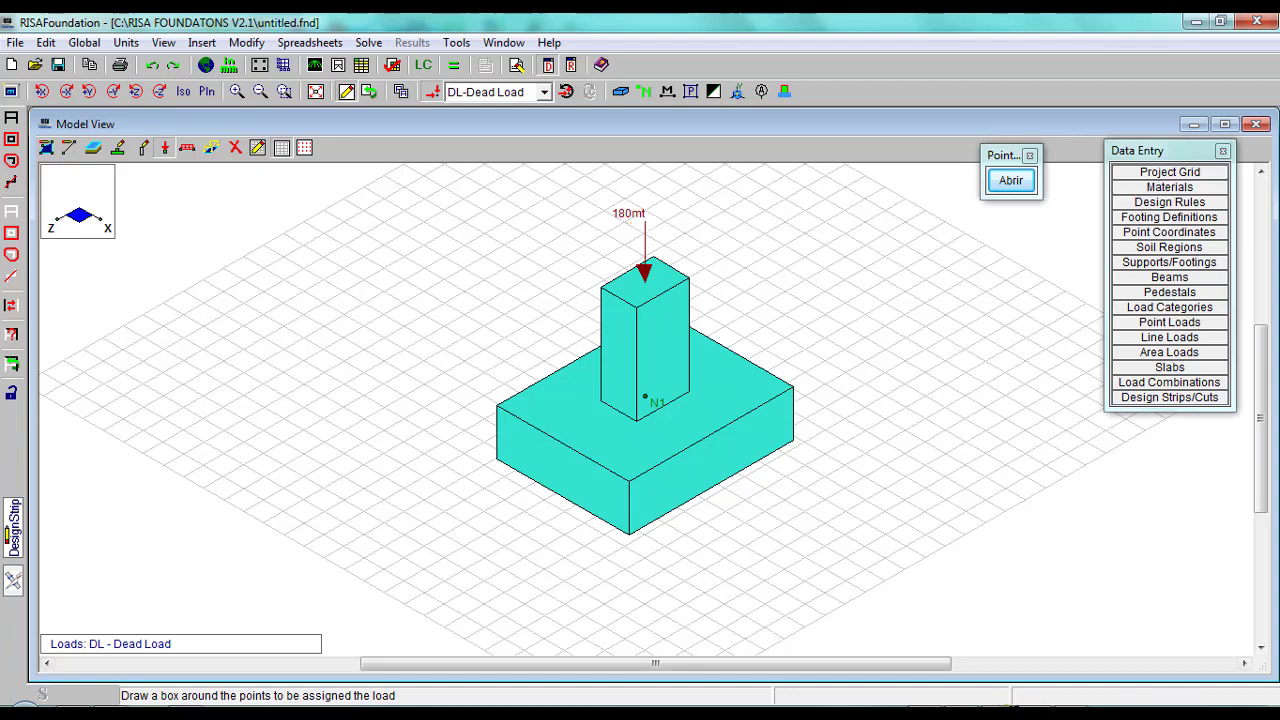
# Look up the live load PL in the PDF example and apply it at point N1 as a 65 mt LL-Live Load in direction Y.
pyautogui.click(1004, 700)
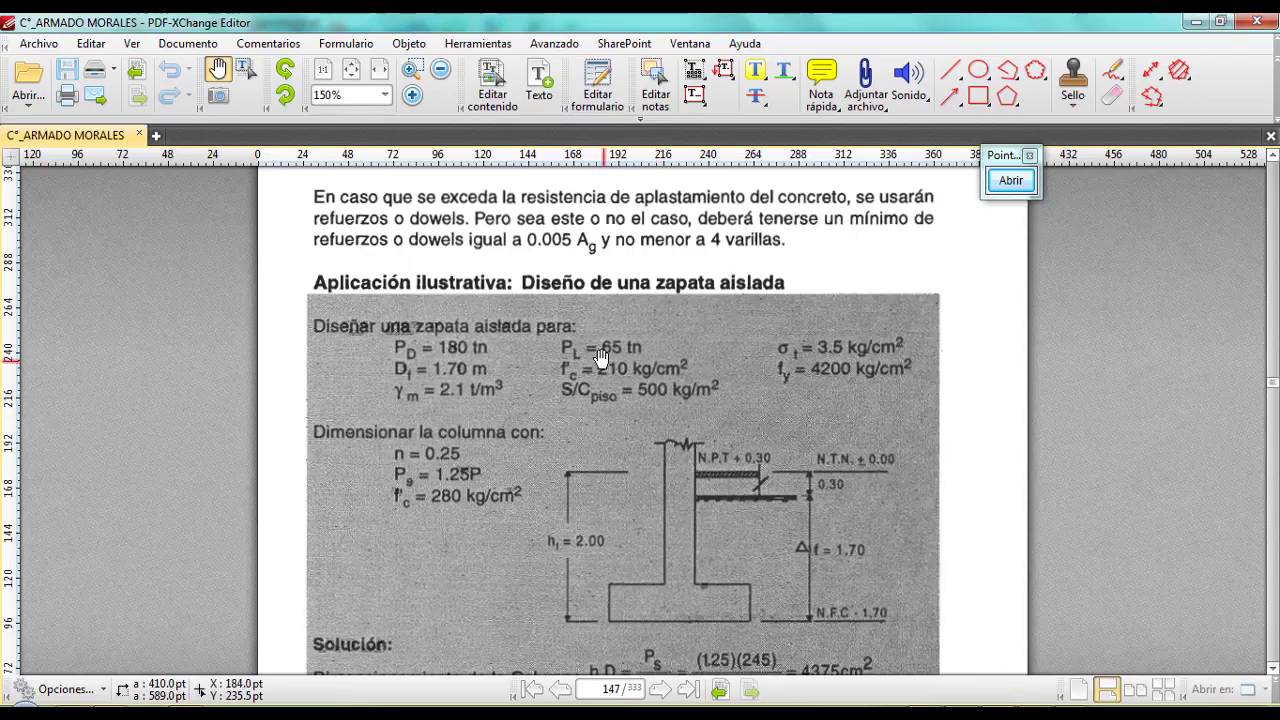
pyautogui.click(1005, 702)
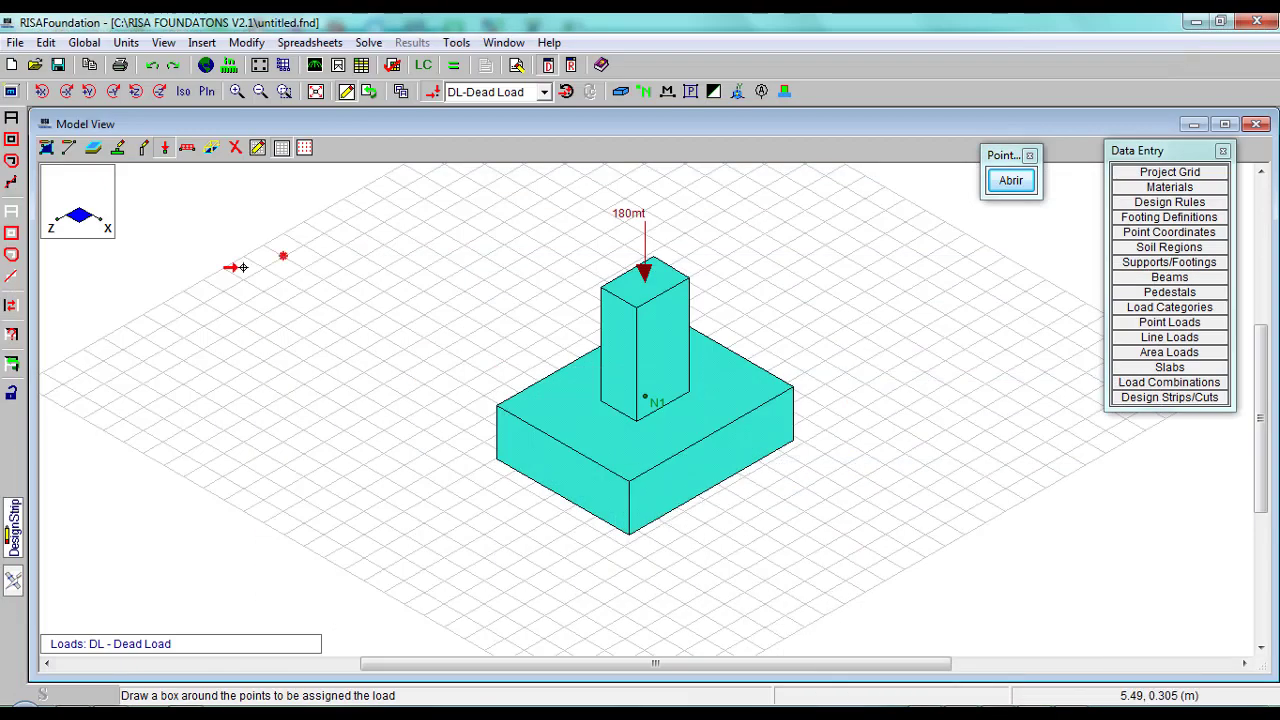
pyautogui.click(163, 150)
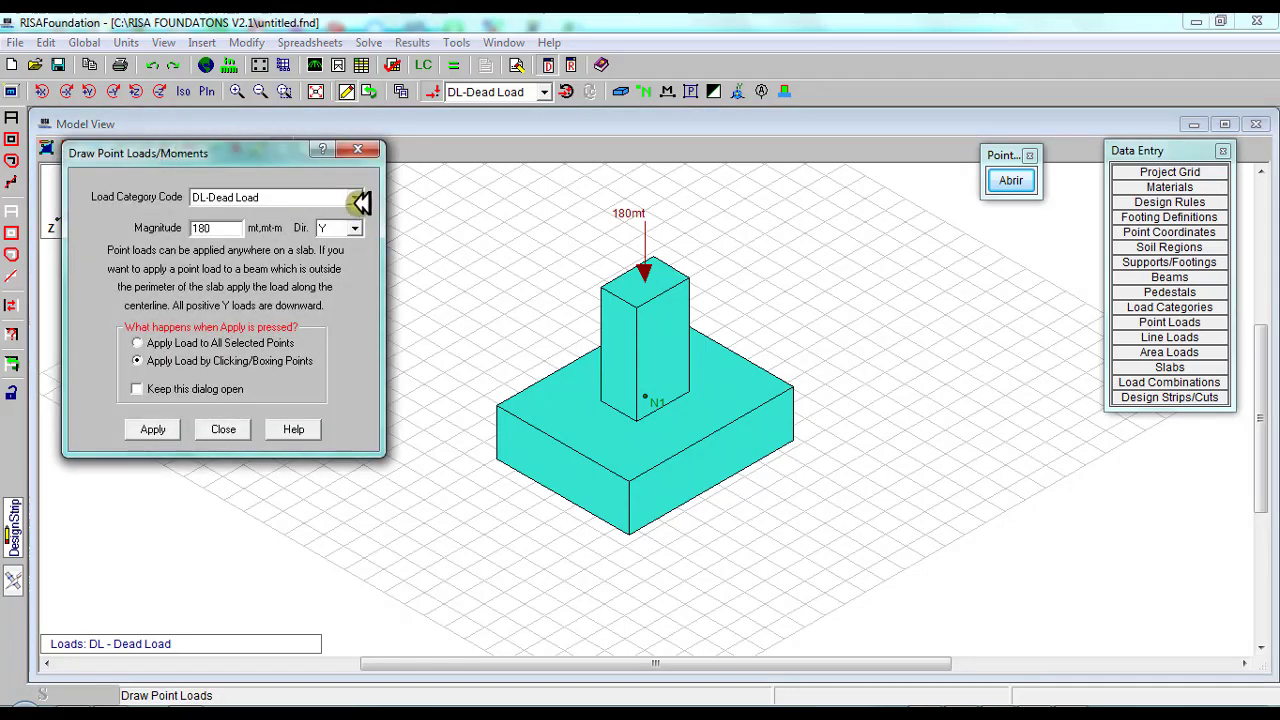
pyautogui.click(357, 197)
pyautogui.click(250, 227)
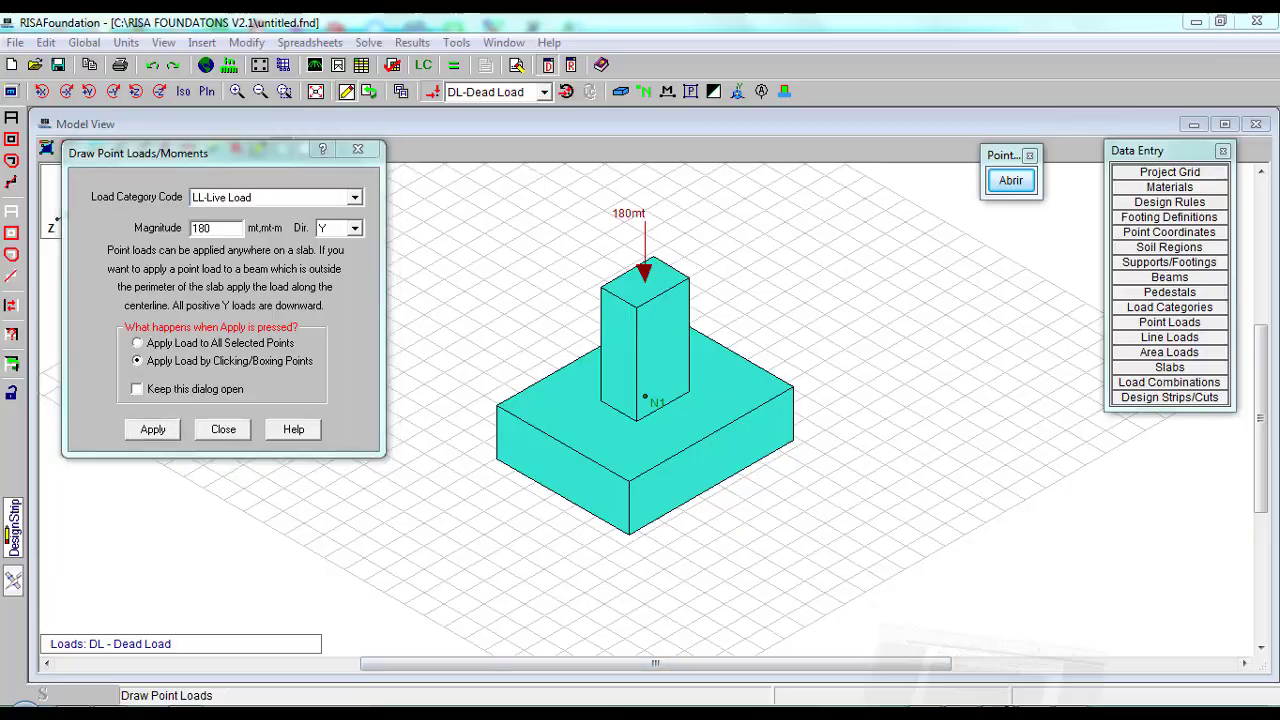
pyautogui.click(985, 700)
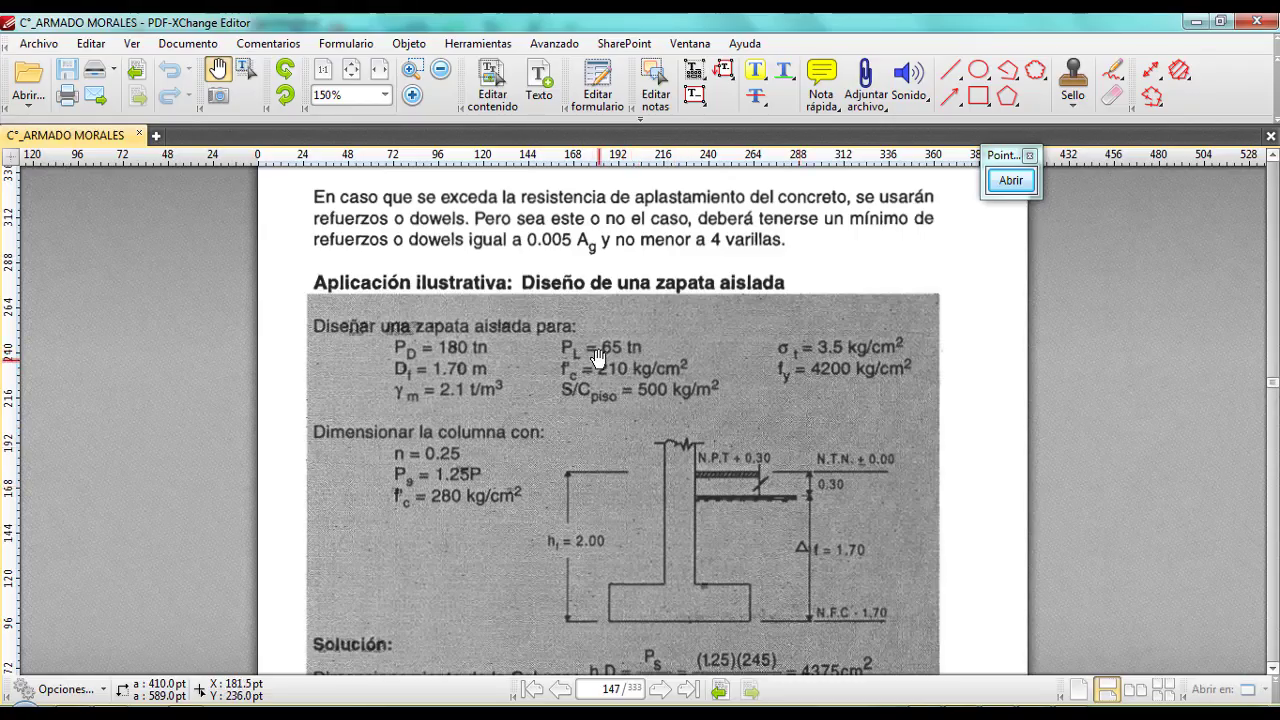
pyautogui.click(975, 712)
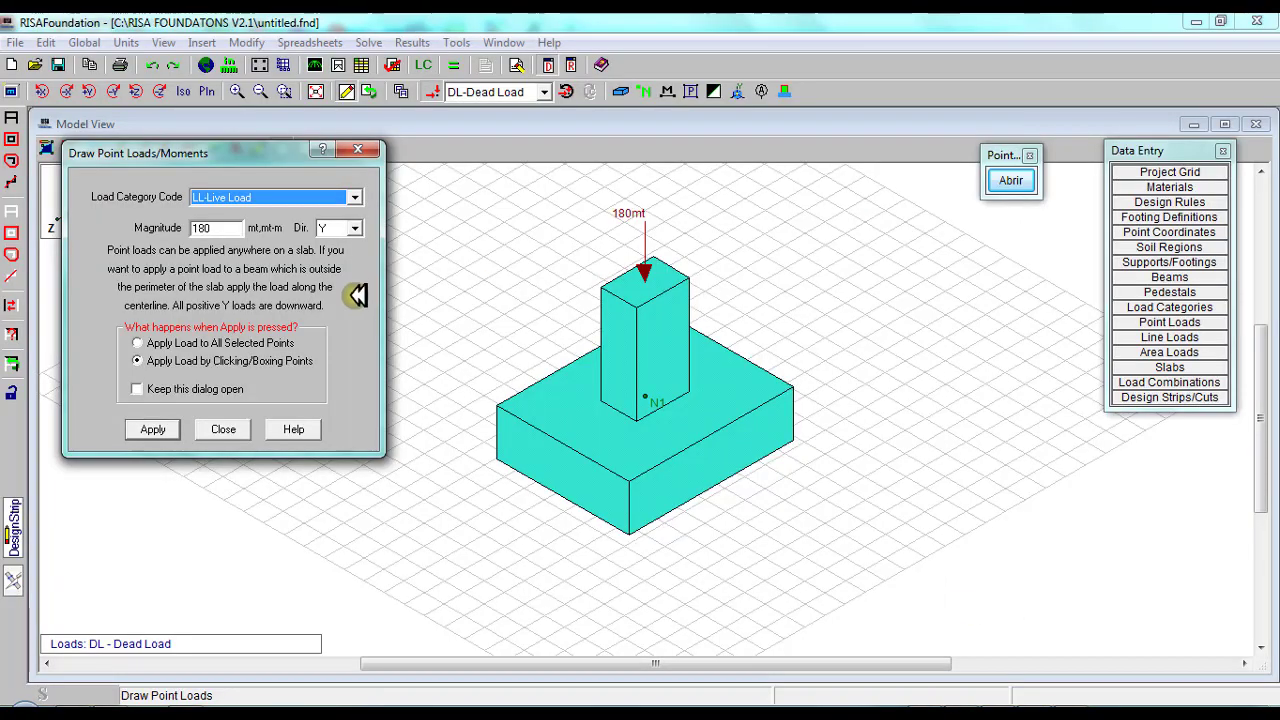
pyautogui.doubleClick(226, 232)
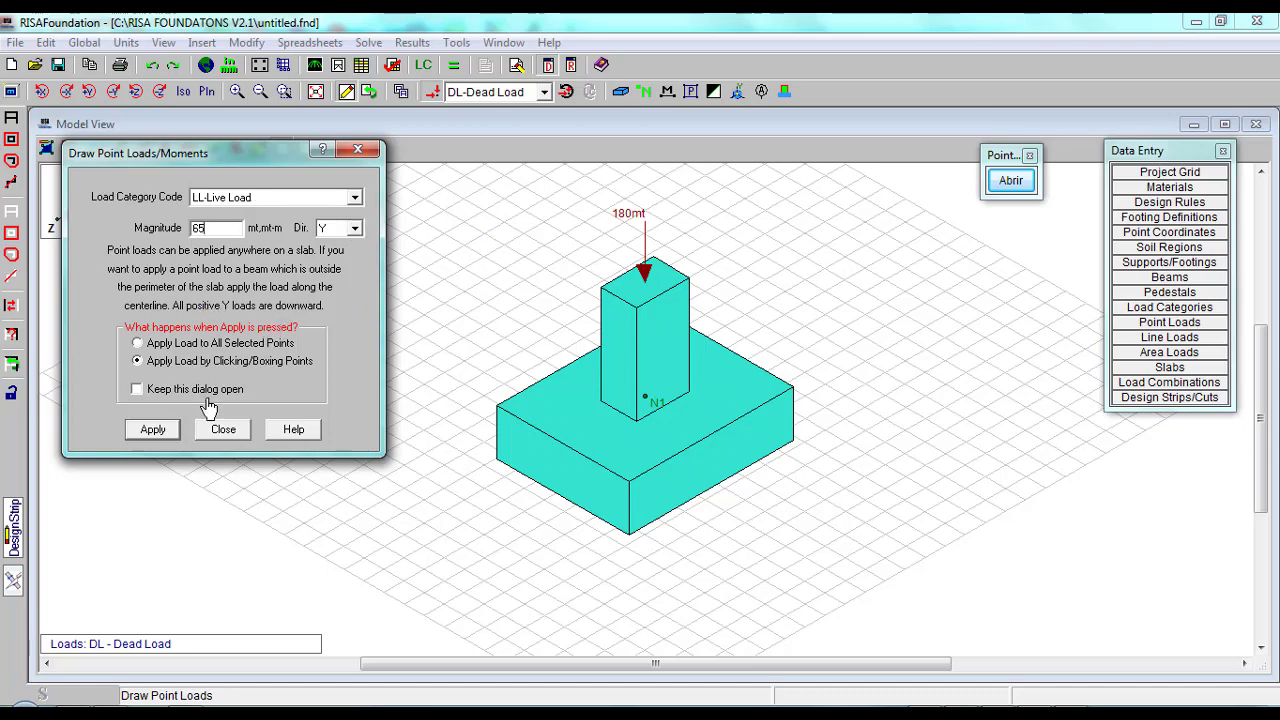
pyautogui.click(154, 430)
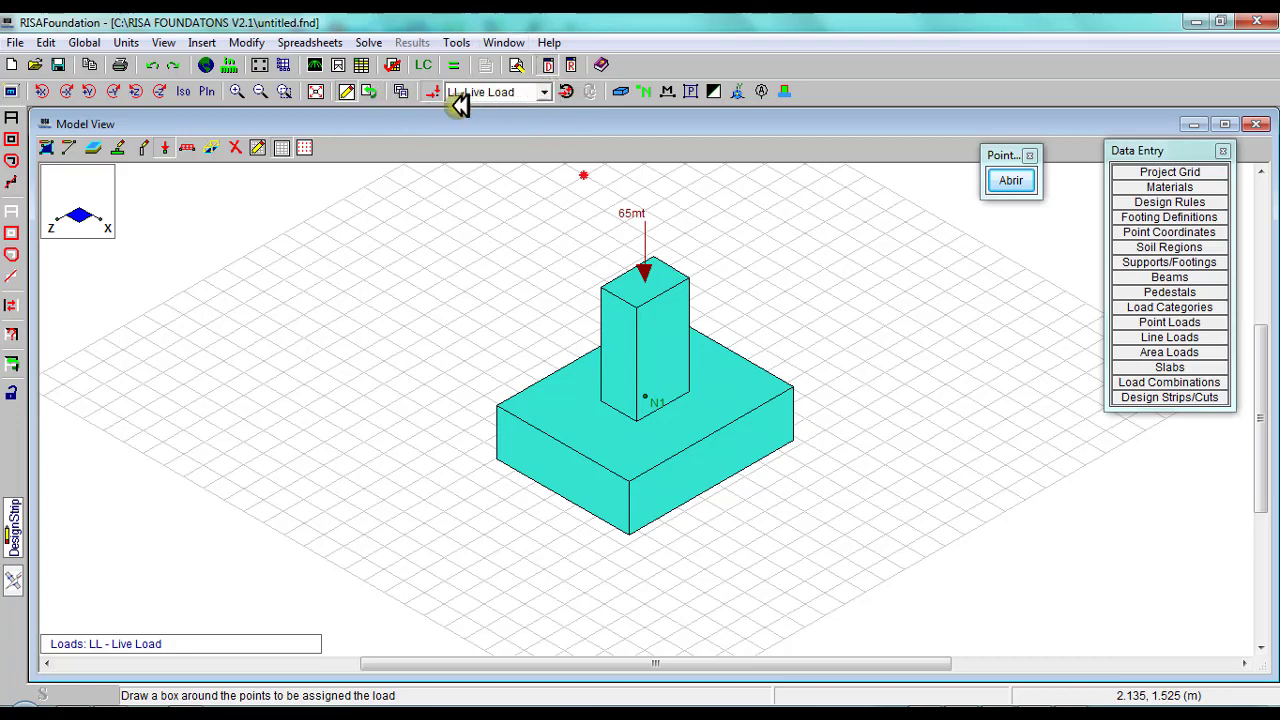
# Review the applied point loads by switching the displayed load category between DL-Dead Load and LL-Live Load, ending on DL-Dead Load.
pyautogui.click(551, 91)
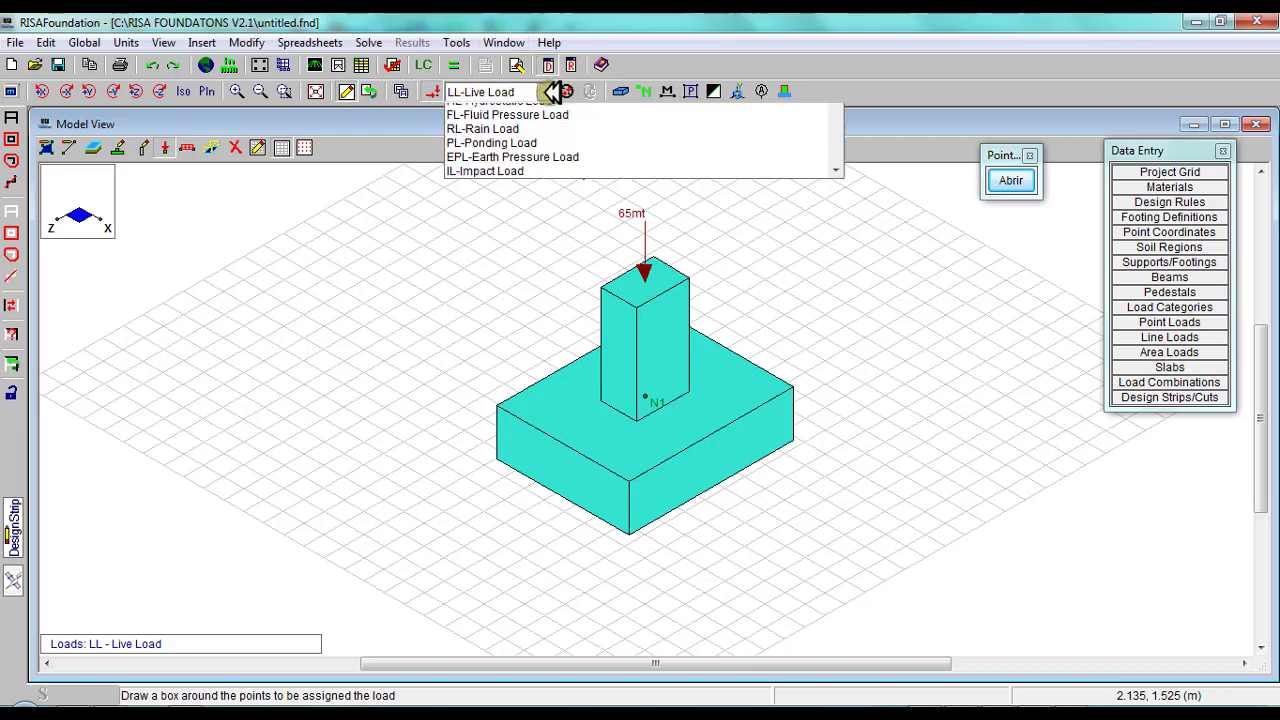
pyautogui.scroll(1, 551, 117)
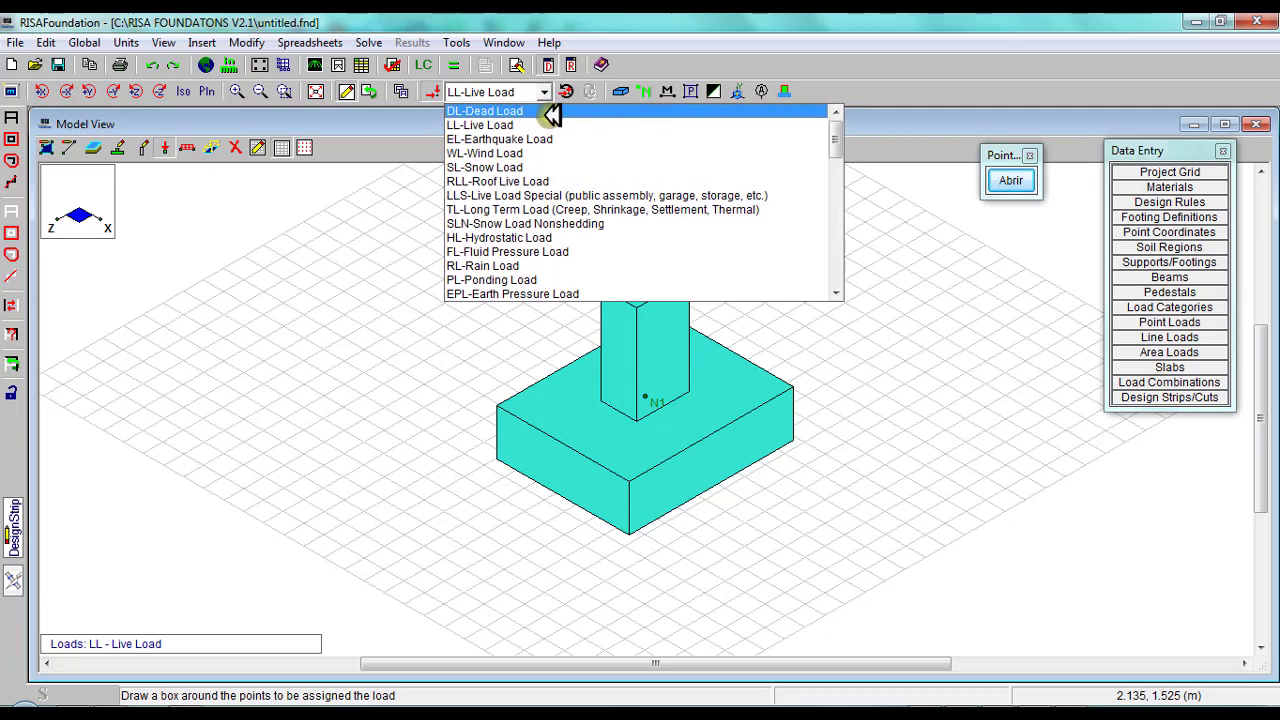
pyautogui.click(520, 111)
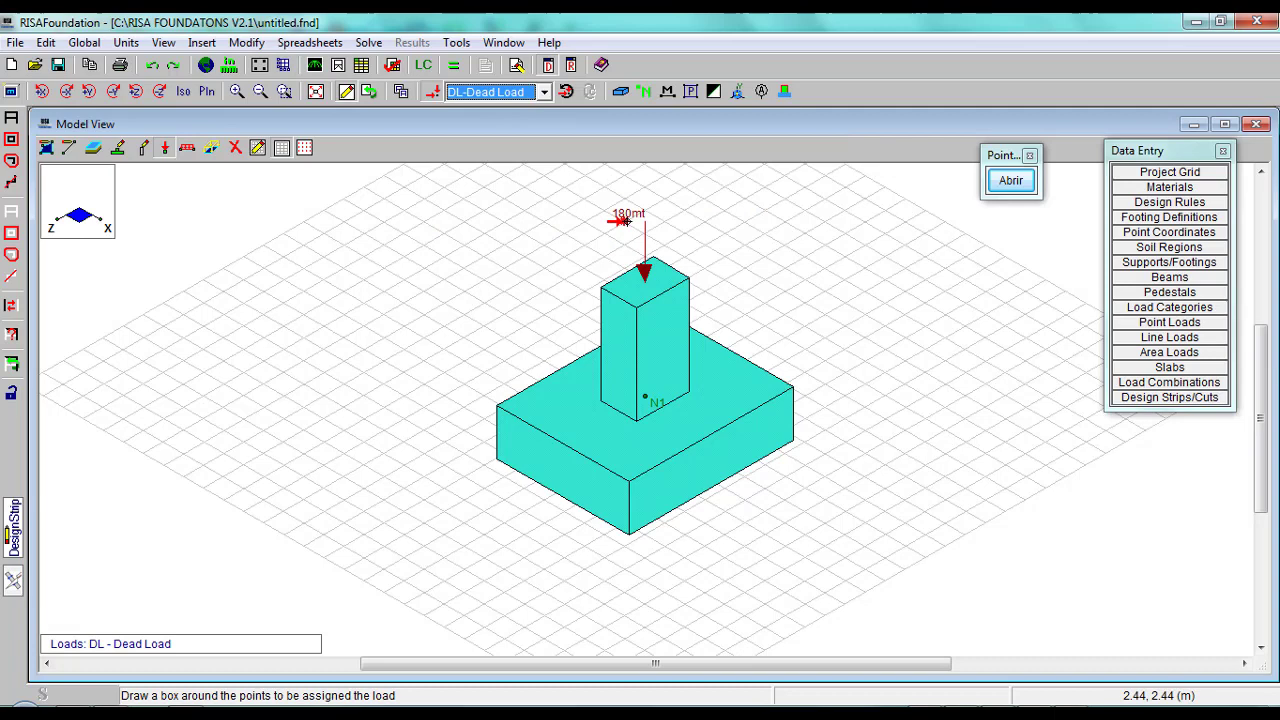
pyautogui.click(546, 92)
pyautogui.click(534, 124)
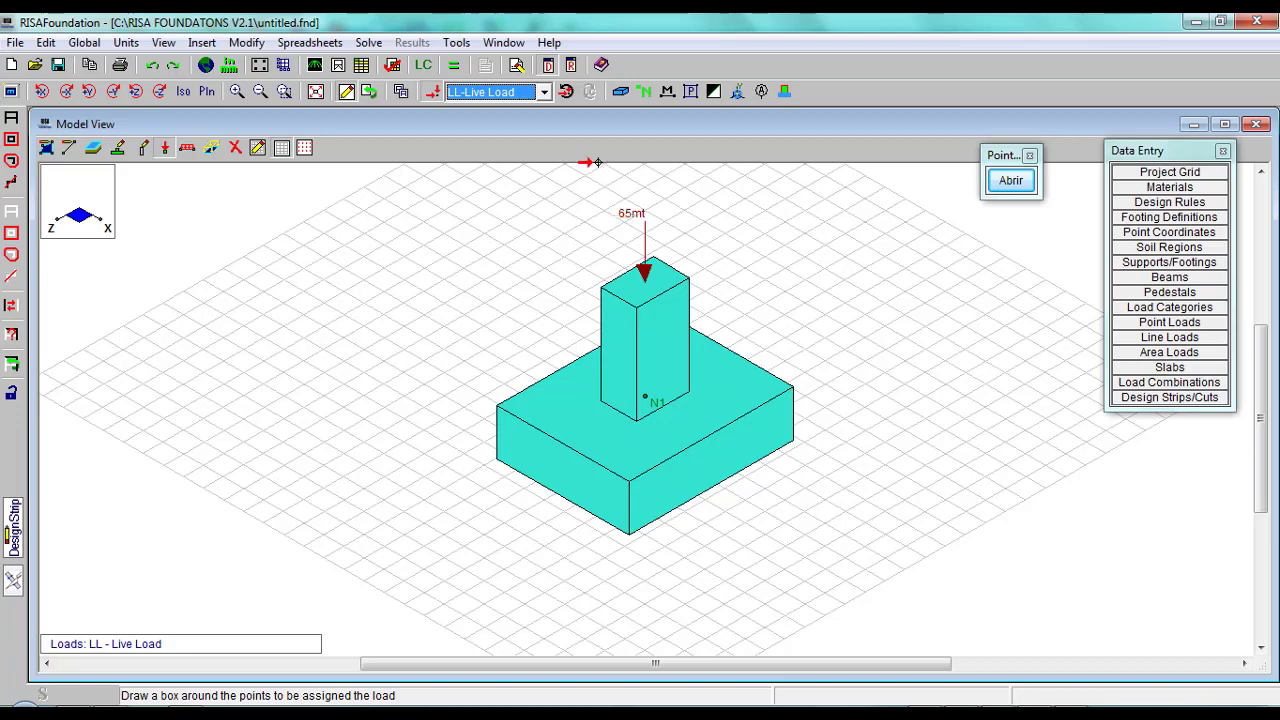
pyautogui.click(545, 92)
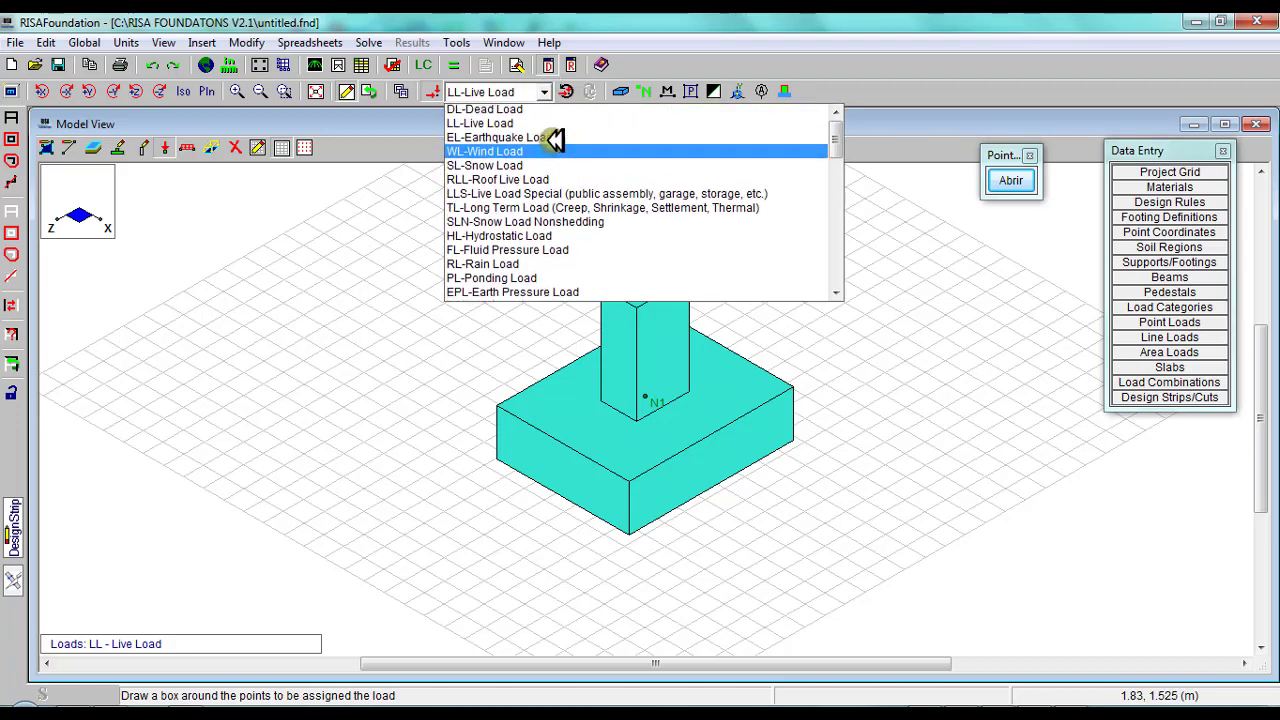
pyautogui.click(524, 110)
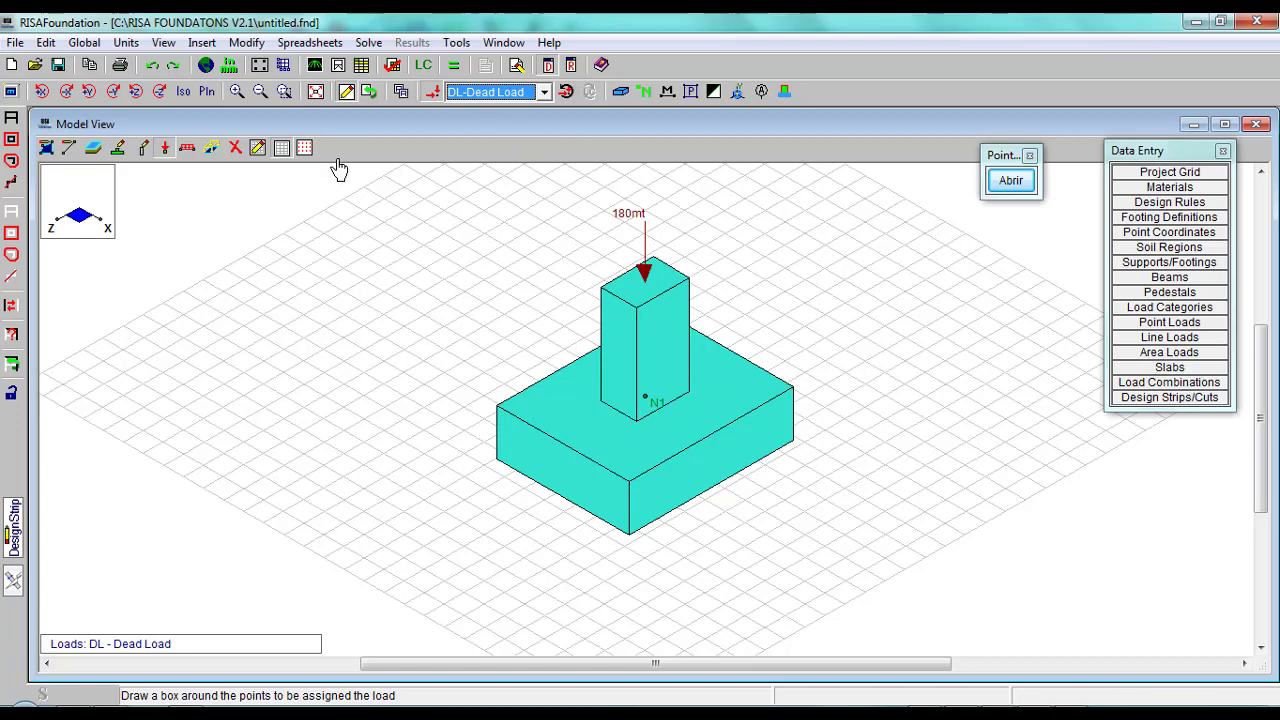
# Prepare a point moment with the DL-Dead Load category in direction MX, keeping the load settings clear of the model.
pyautogui.click(168, 150)
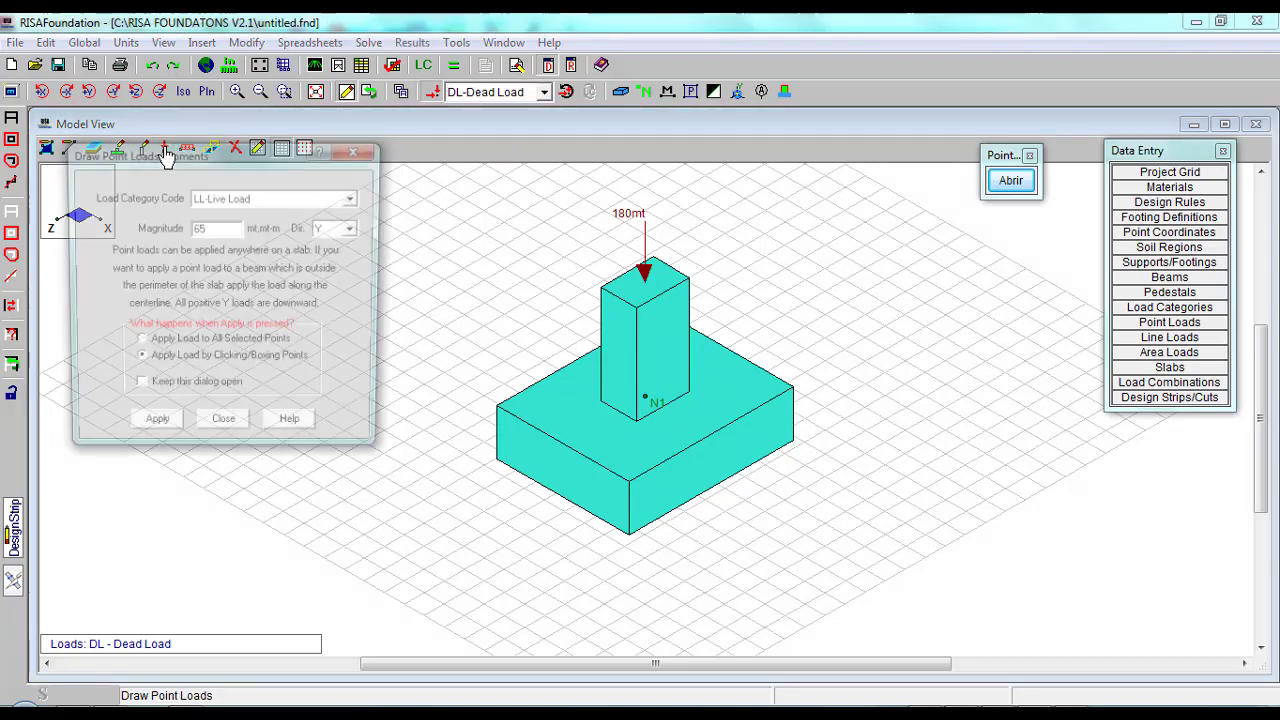
pyautogui.moveTo(249, 149); pyautogui.dragTo(255, 210)
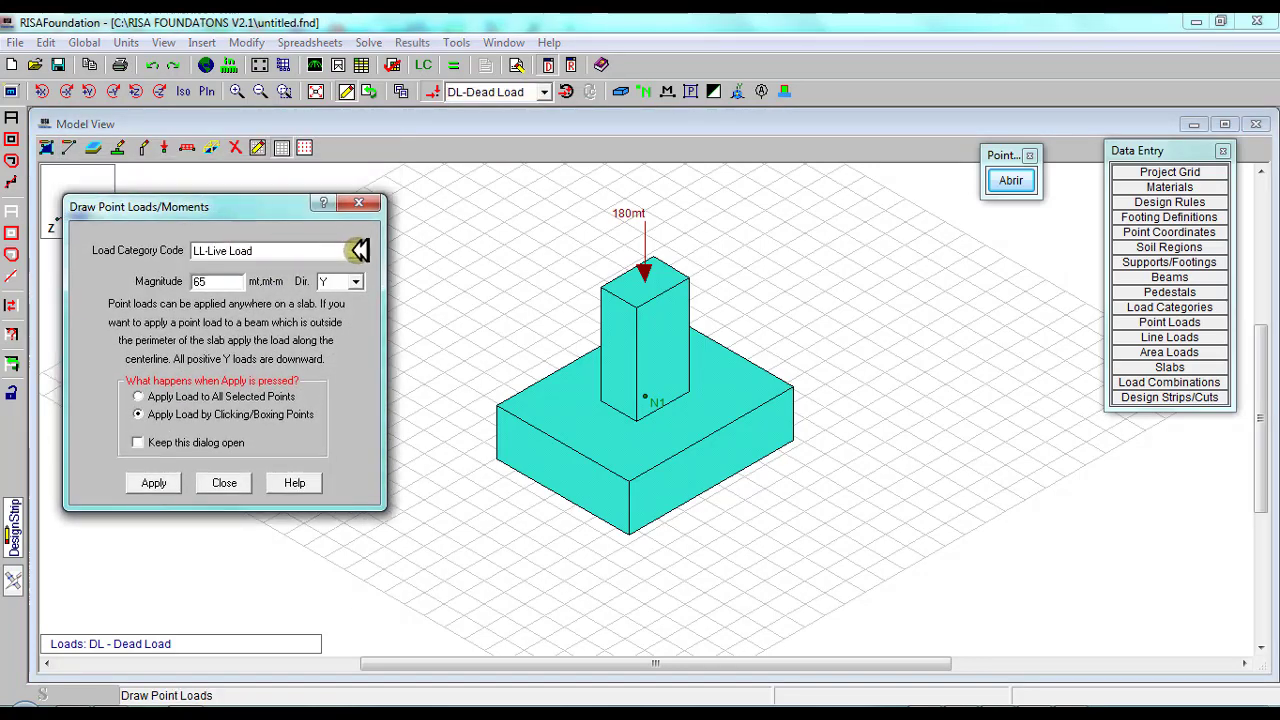
pyautogui.click(355, 251)
pyautogui.click(230, 268)
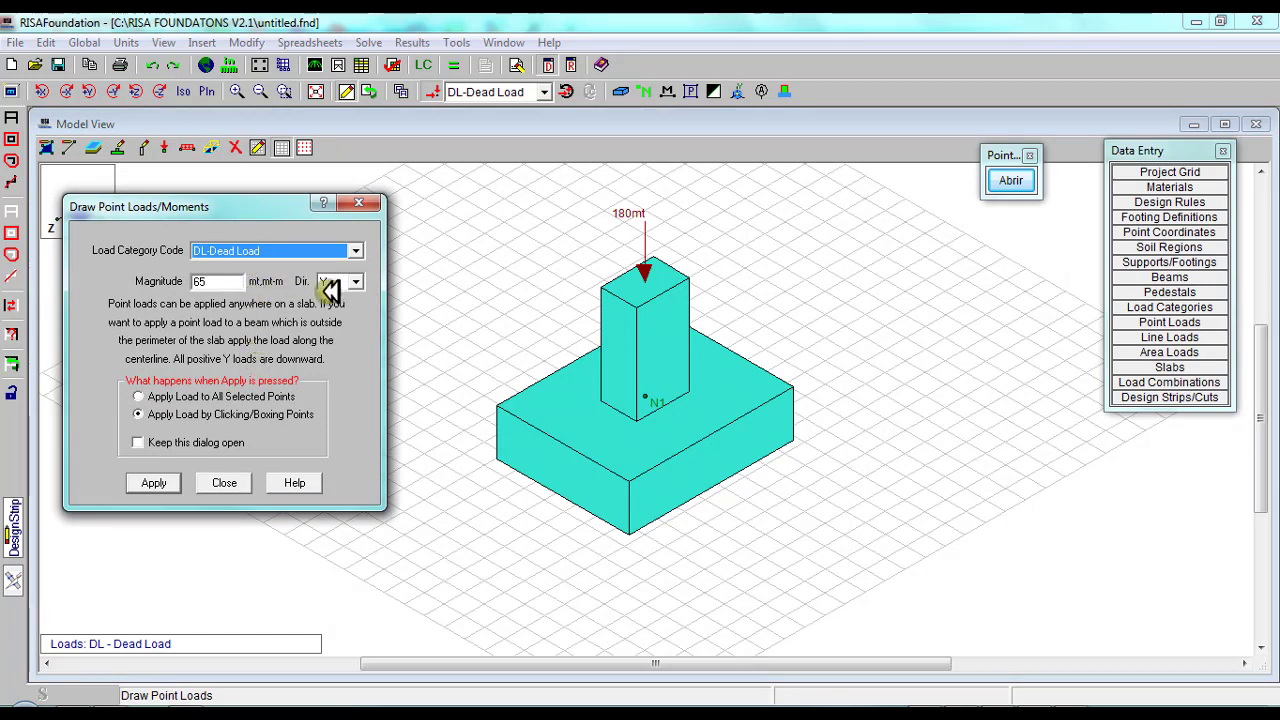
pyautogui.click(356, 282)
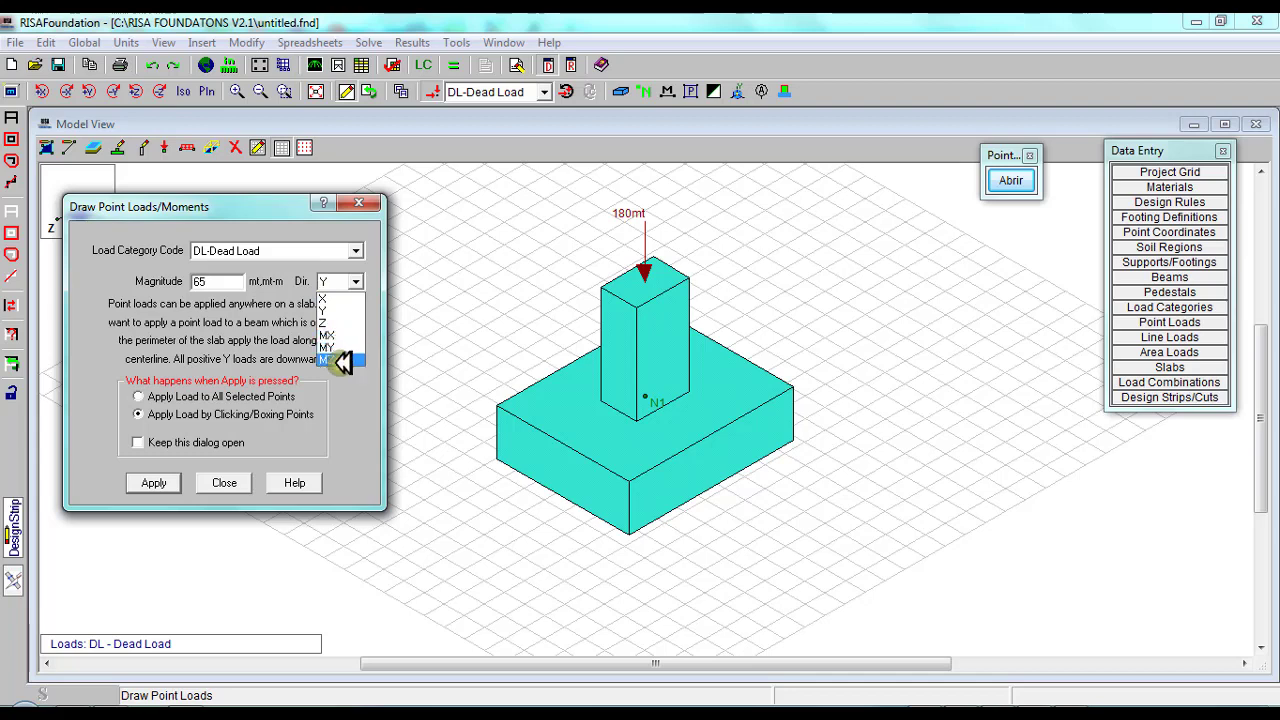
pyautogui.click(286, 206)
pyautogui.click(356, 281)
pyautogui.click(330, 331)
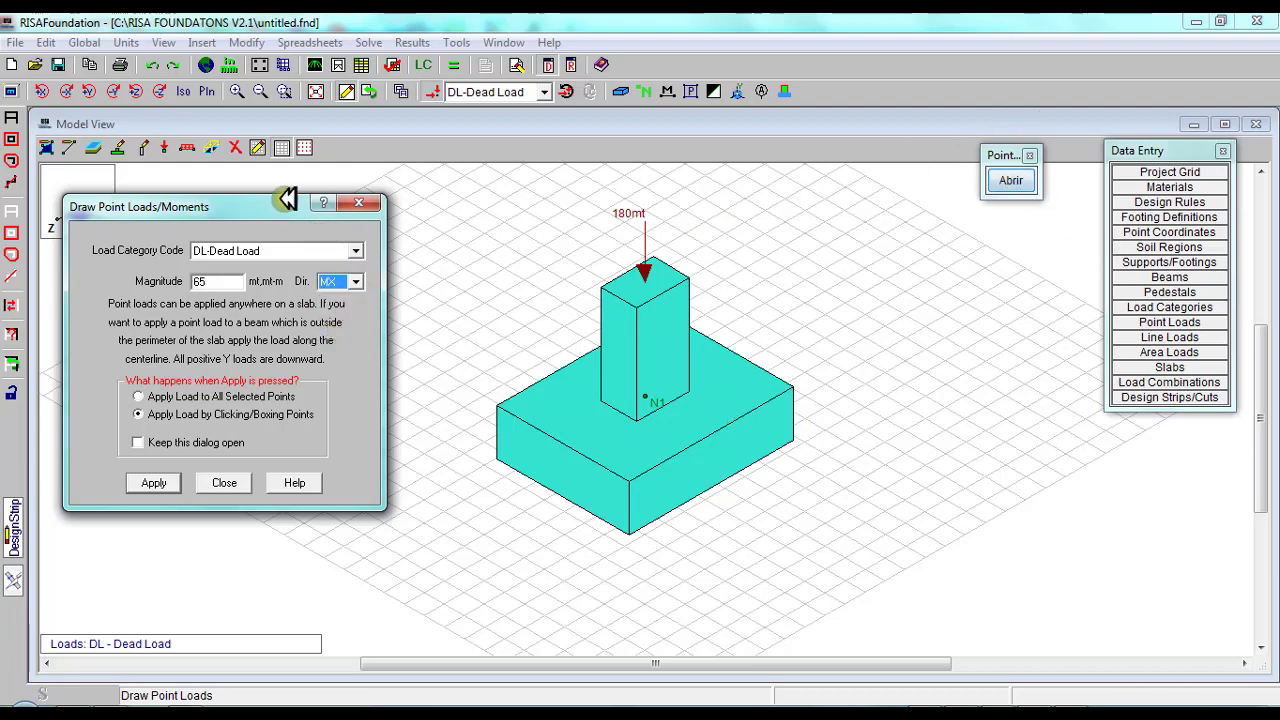
pyautogui.moveTo(283, 205); pyautogui.dragTo(295, 285)
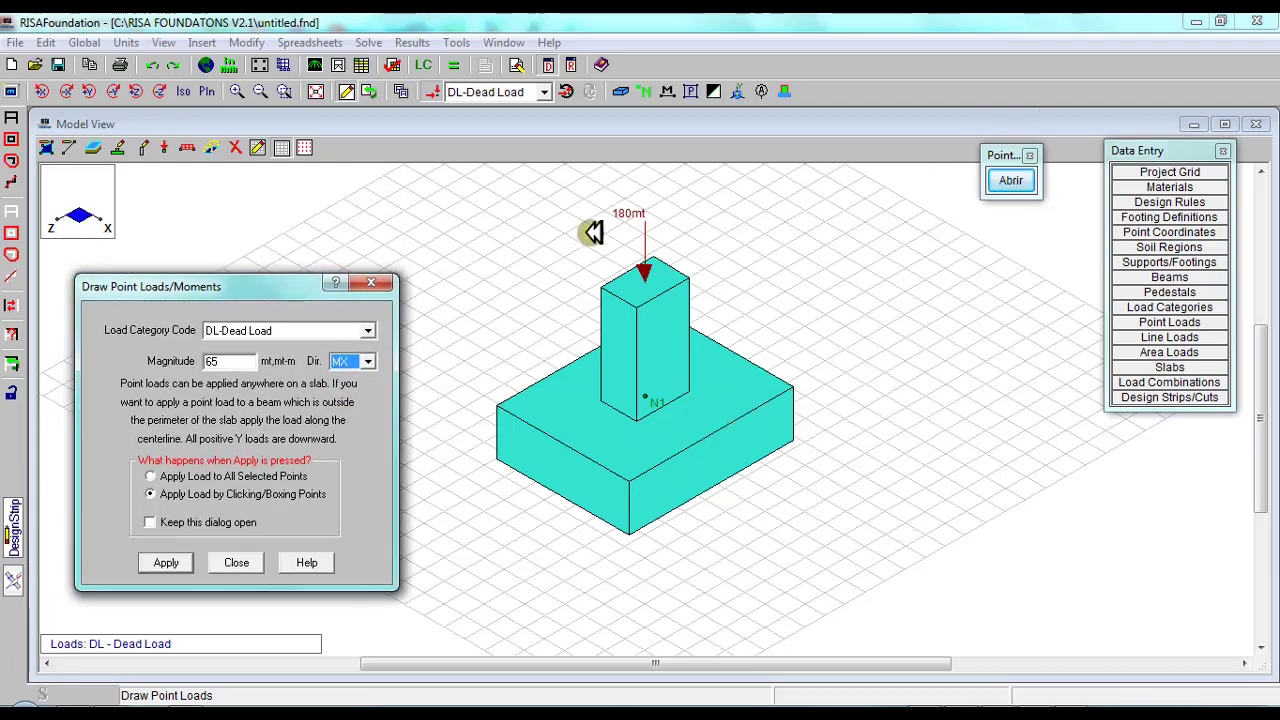
# Annotate the X axis with a blue arrow from point N1 and a curved arrow around it for positive rotation.
pyautogui.click(1011, 180)
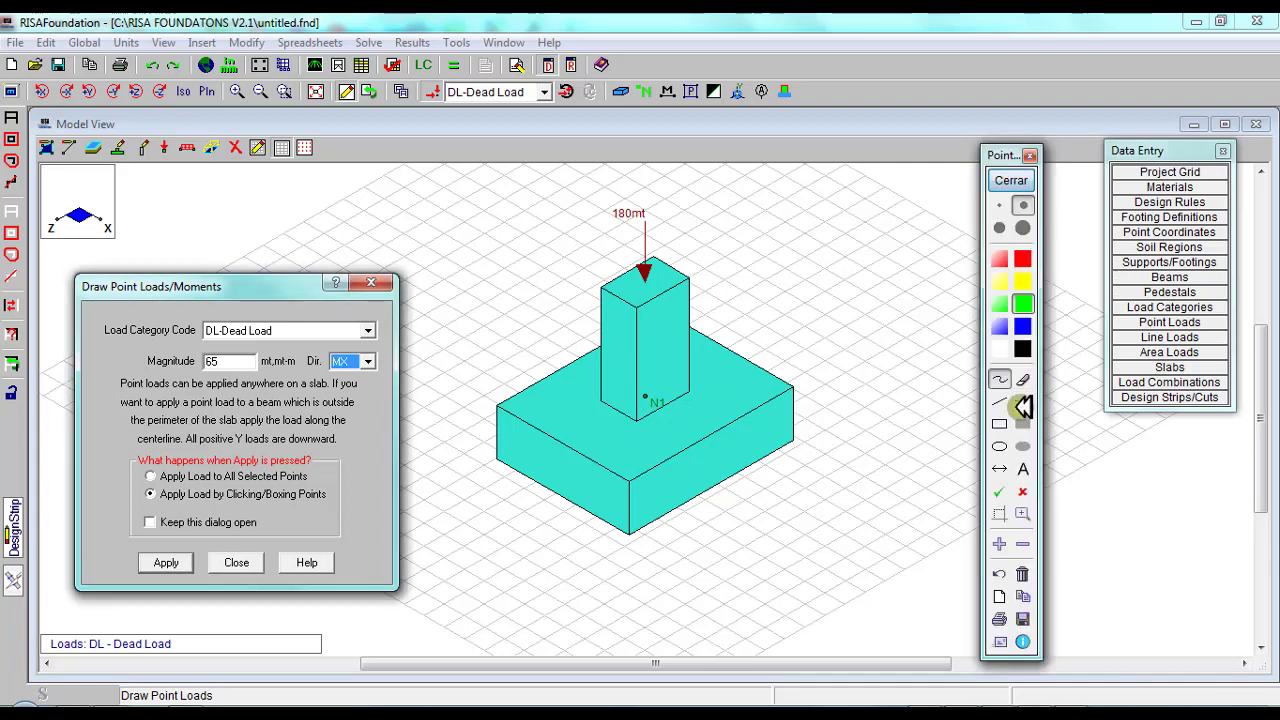
pyautogui.click(1023, 401)
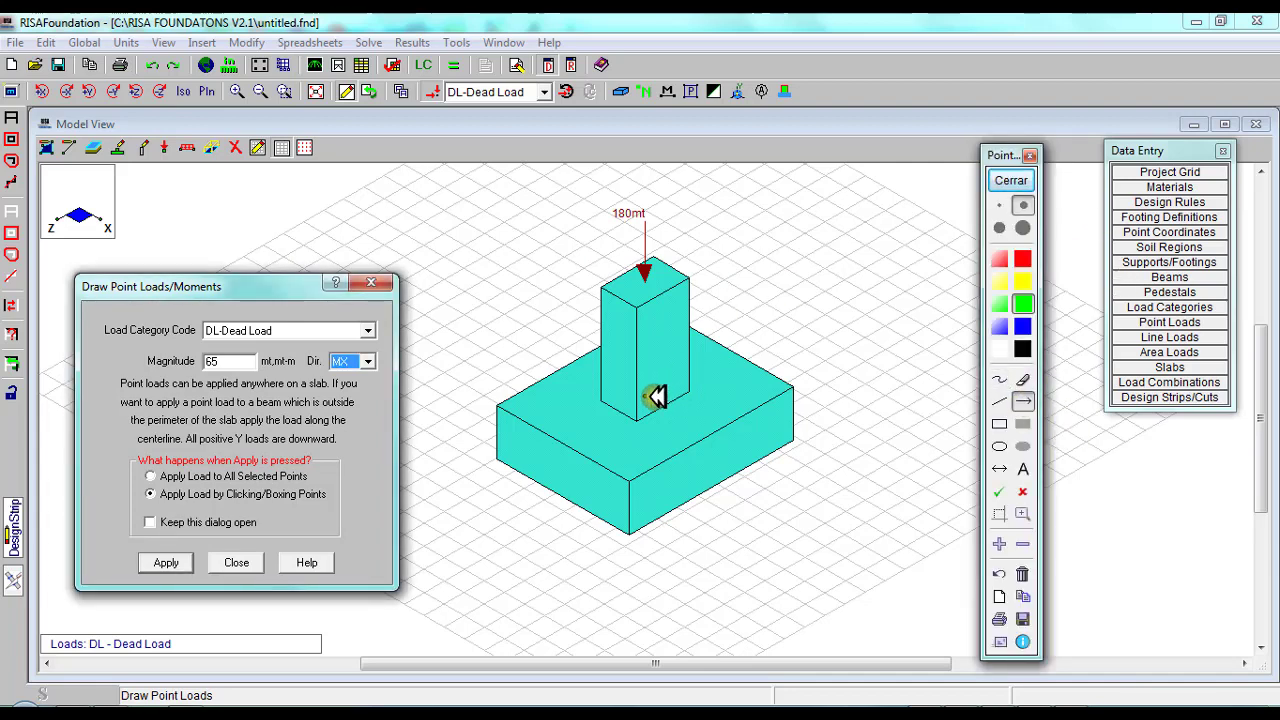
pyautogui.click(1022, 326)
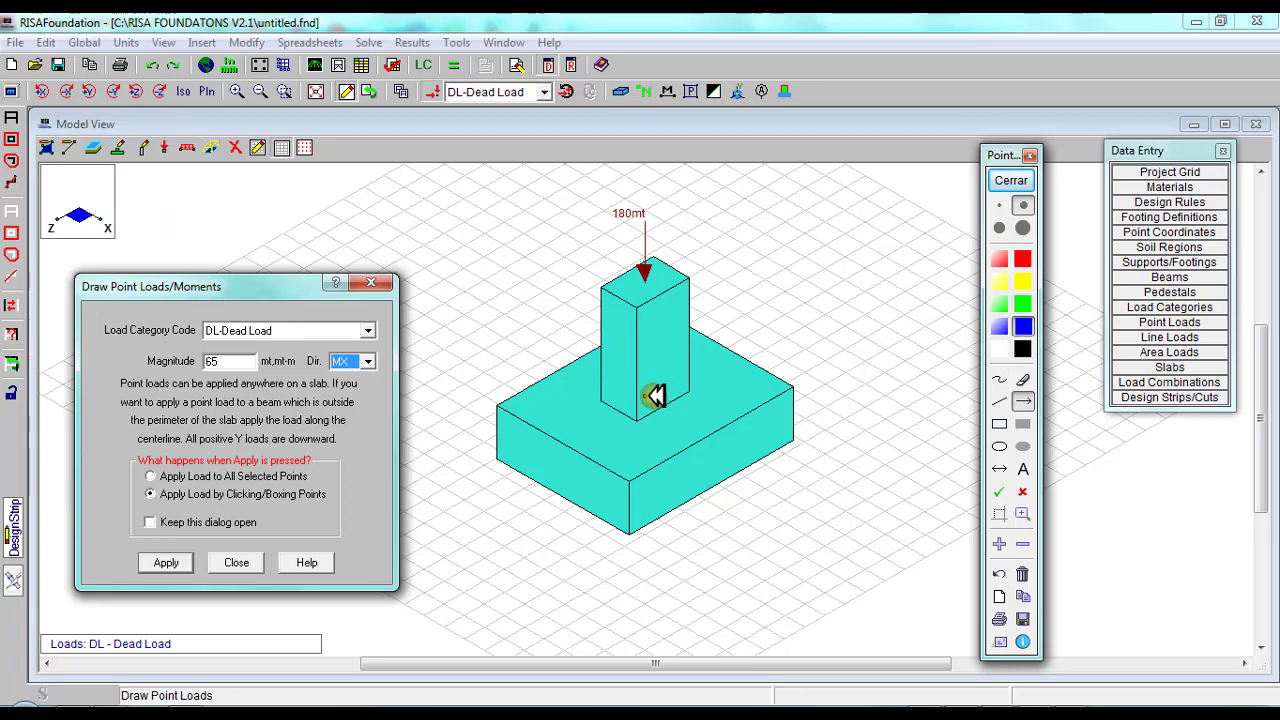
pyautogui.moveTo(650, 394)
pyautogui.mouseDown()
pyautogui.moveTo(737, 477)
pyautogui.moveTo(847, 530)
pyautogui.mouseUp()
pyautogui.click(1004, 380)
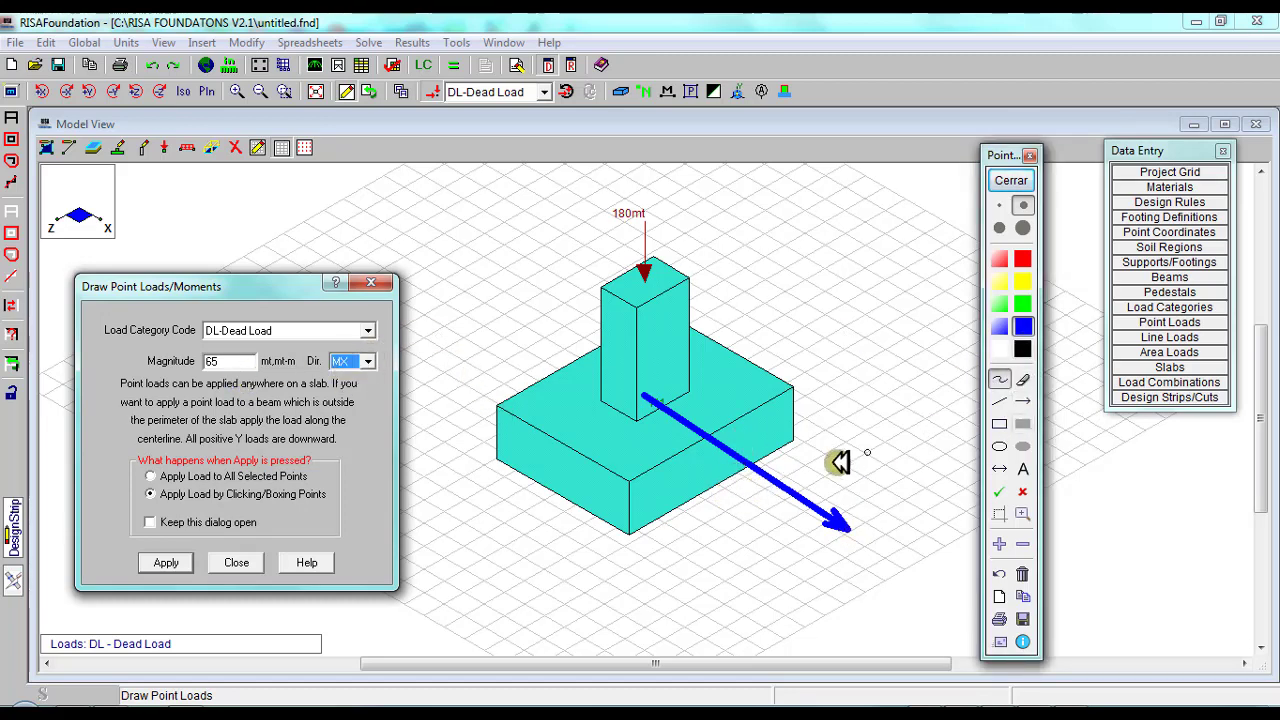
pyautogui.moveTo(738, 488)
pyautogui.mouseDown()
pyautogui.moveTo(773, 490)
pyautogui.moveTo(803, 444)
pyautogui.moveTo(790, 403)
pyautogui.moveTo(741, 414)
pyautogui.moveTo(756, 386)
pyautogui.moveTo(732, 410)
pyautogui.moveTo(763, 418)
pyautogui.mouseUp()
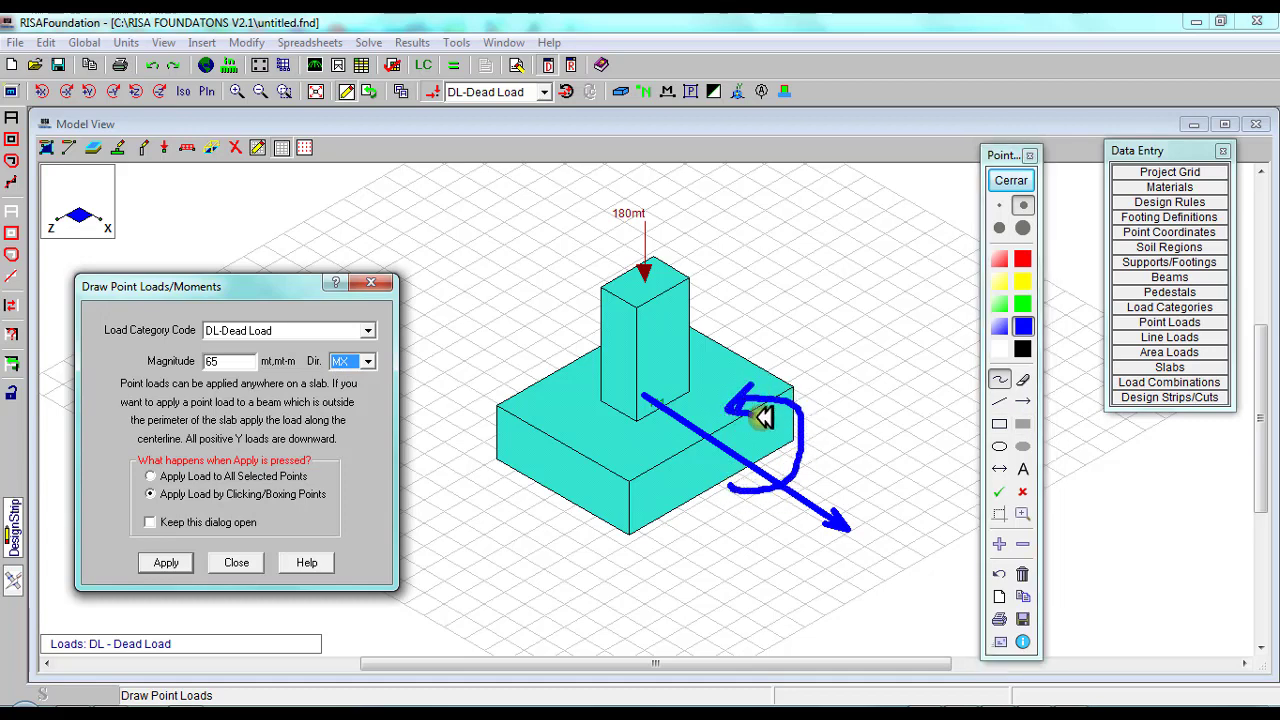
# Annotate a red axis arrow from N1 labelled Z, with a curved arrow showing the rotation around it.
pyautogui.click(1027, 400)
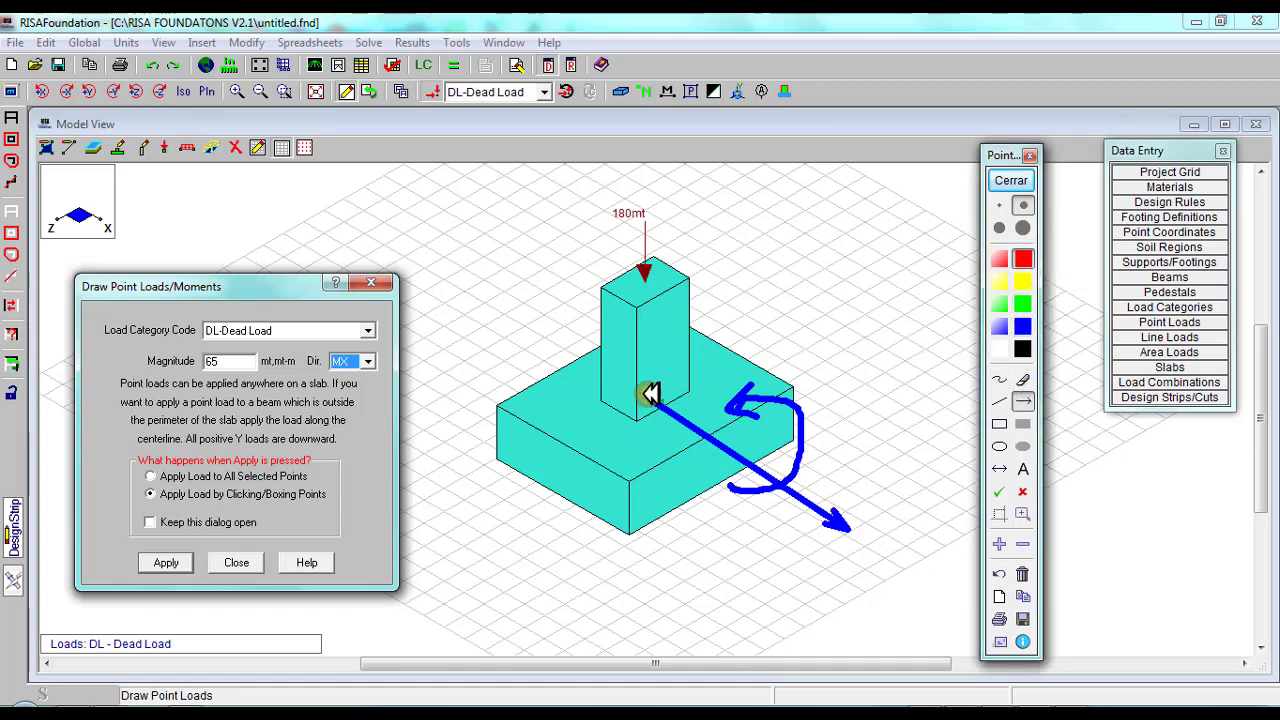
pyautogui.moveTo(650, 393)
pyautogui.mouseDown()
pyautogui.moveTo(800, 292)
pyautogui.moveTo(852, 280)
pyautogui.mouseUp()
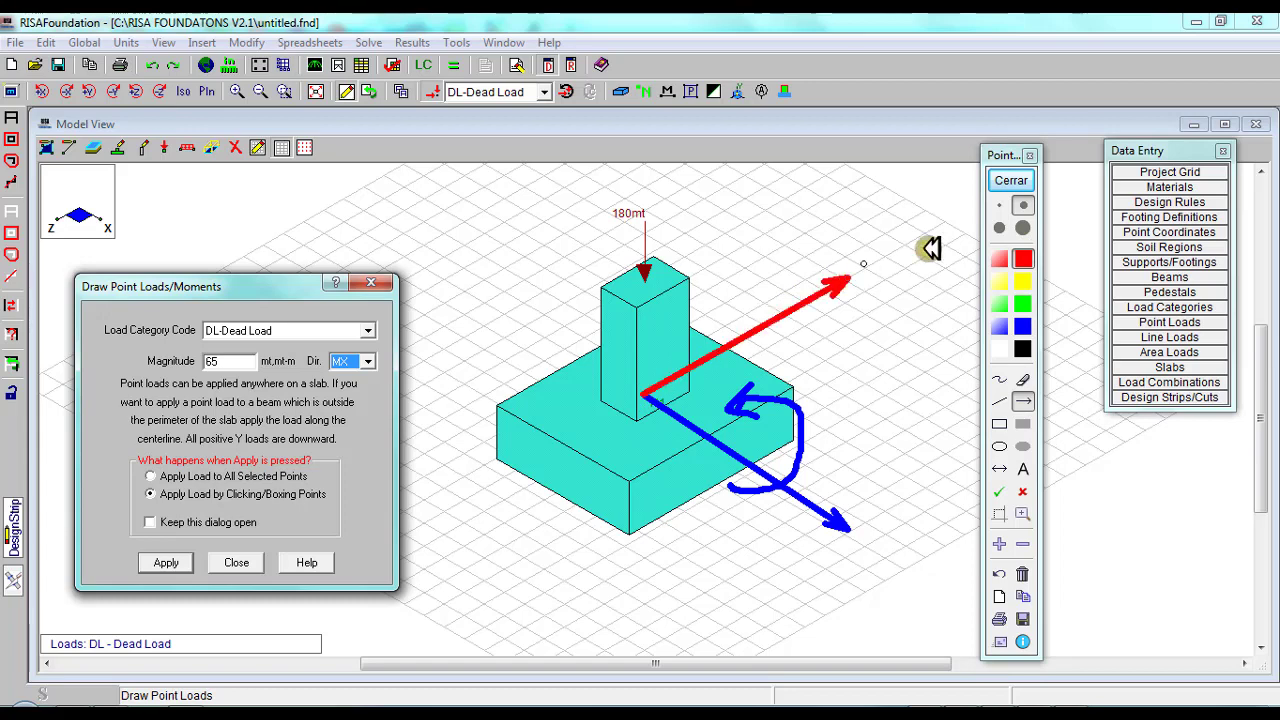
pyautogui.click(999, 378)
pyautogui.moveTo(865, 262)
pyautogui.mouseDown()
pyautogui.moveTo(889, 257)
pyautogui.moveTo(908, 288)
pyautogui.moveTo(910, 276)
pyautogui.mouseUp()
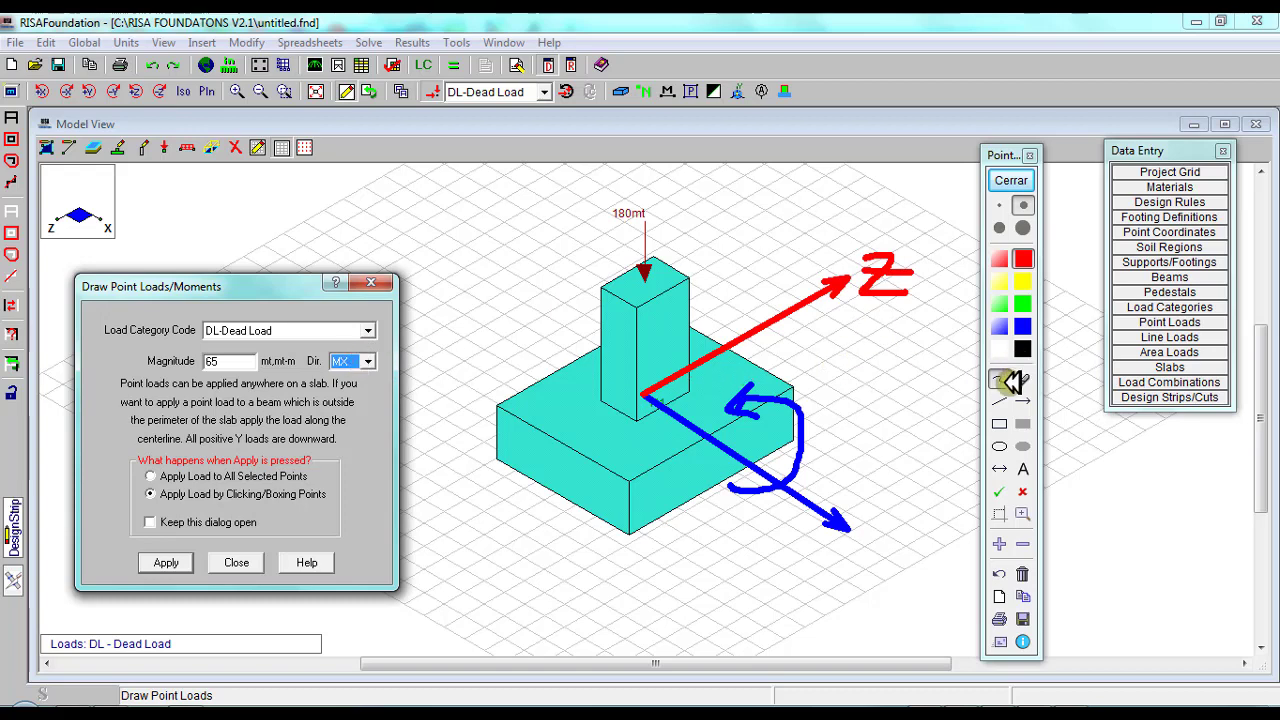
pyautogui.moveTo(776, 313)
pyautogui.mouseDown()
pyautogui.moveTo(750, 316)
pyautogui.moveTo(790, 333)
pyautogui.moveTo(790, 267)
pyautogui.moveTo(757, 271)
pyautogui.moveTo(766, 277)
pyautogui.mouseUp()
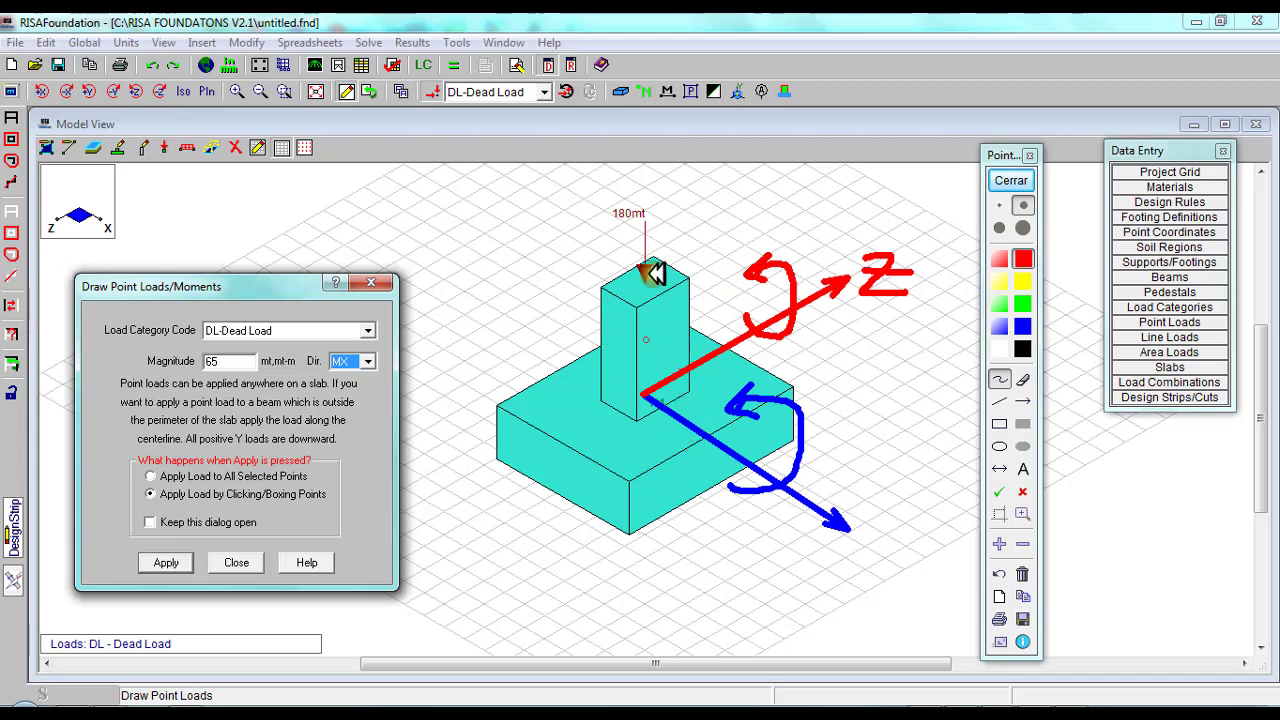
# Annotate the vertical axis with a green upward arrow and curved rotation arrow, and exit annotation and the point load settings without applying.
pyautogui.click(1022, 304)
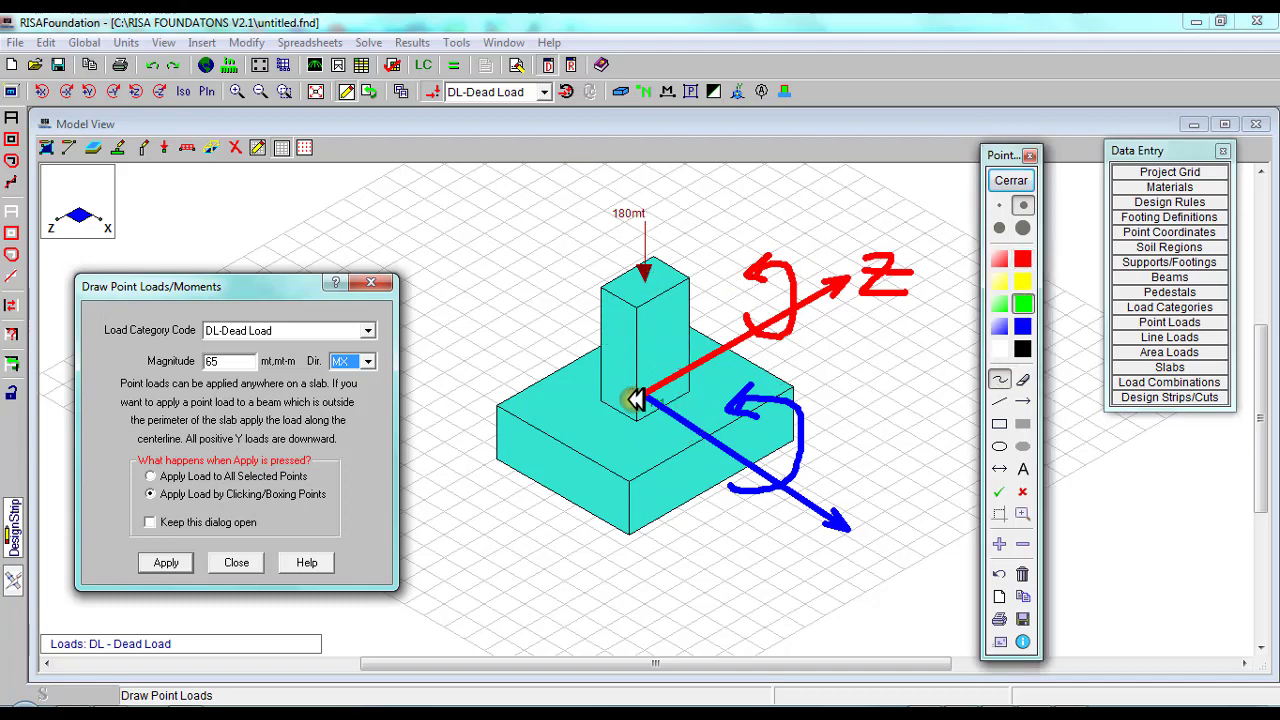
pyautogui.moveTo(643, 393); pyautogui.dragTo(634, 222)
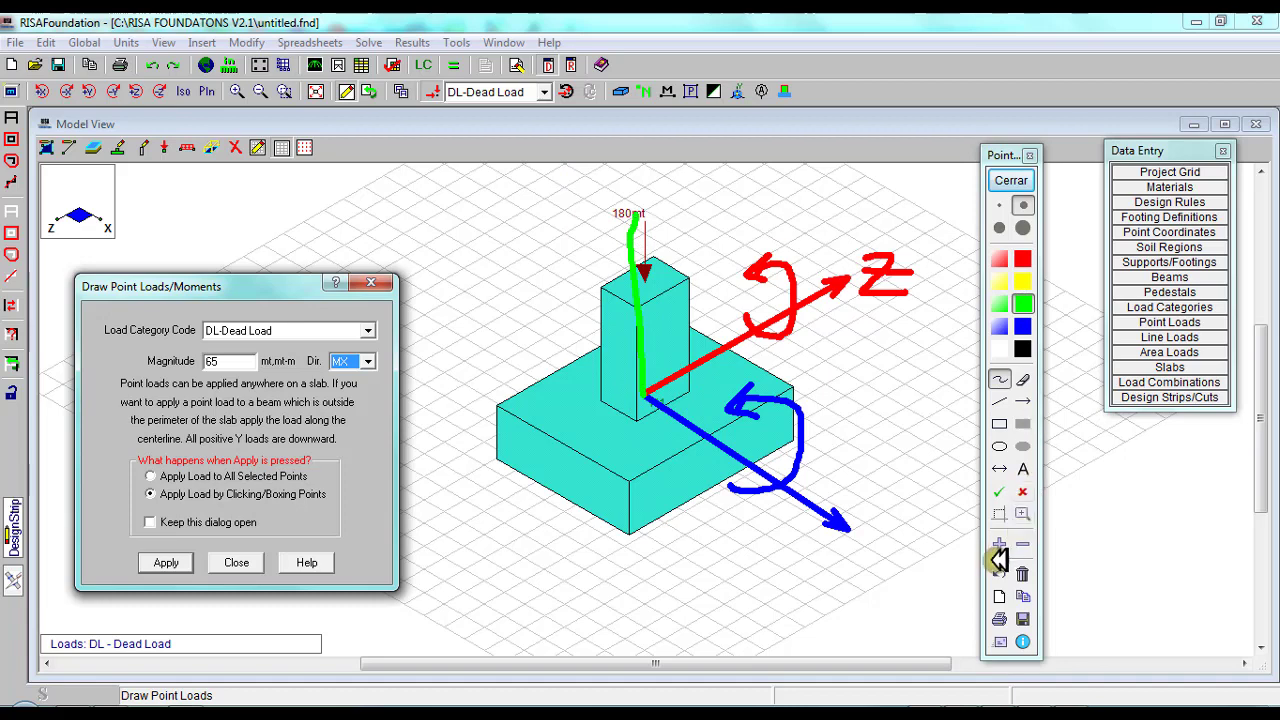
pyautogui.click(999, 573)
pyautogui.click(1022, 401)
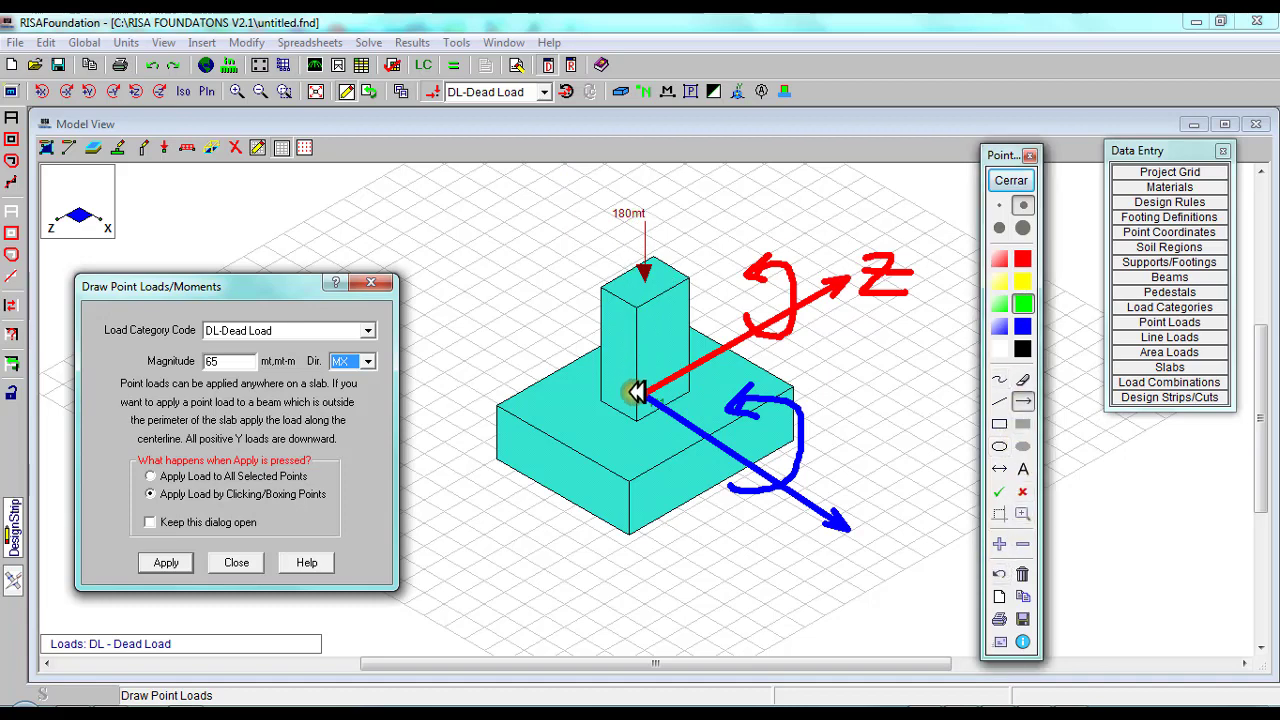
pyautogui.moveTo(640, 395); pyautogui.dragTo(649, 177)
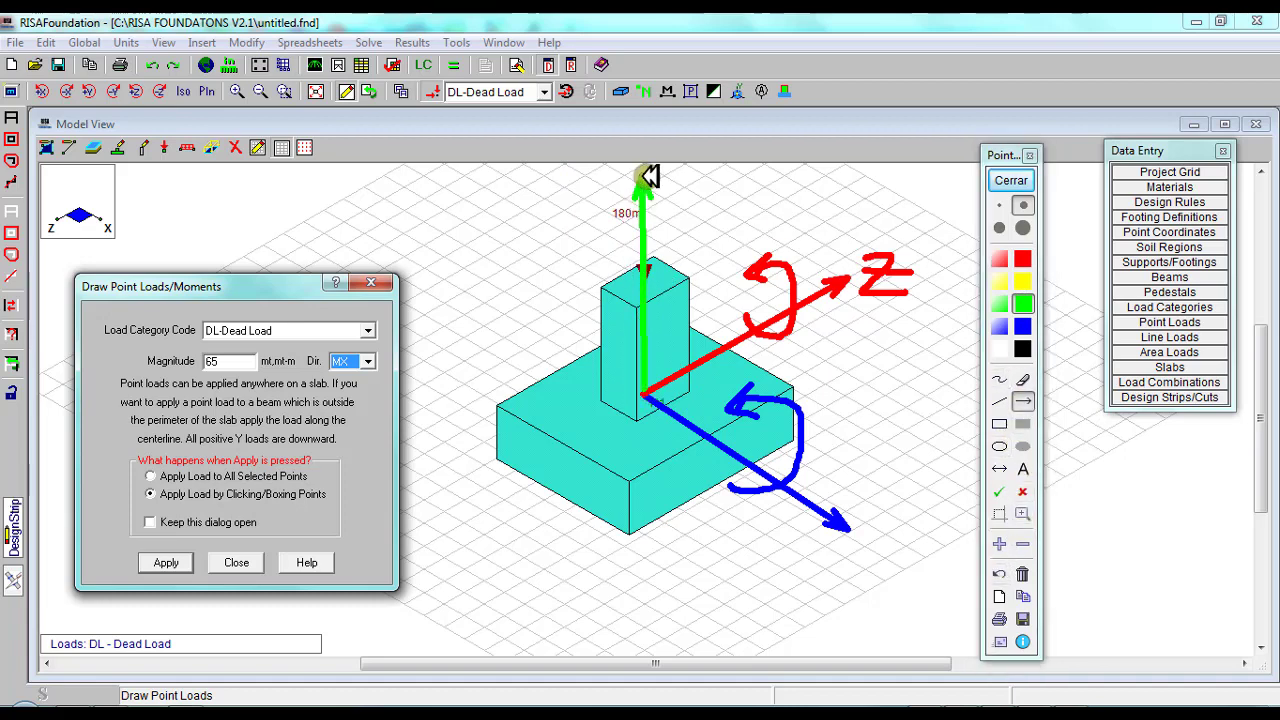
pyautogui.click(999, 379)
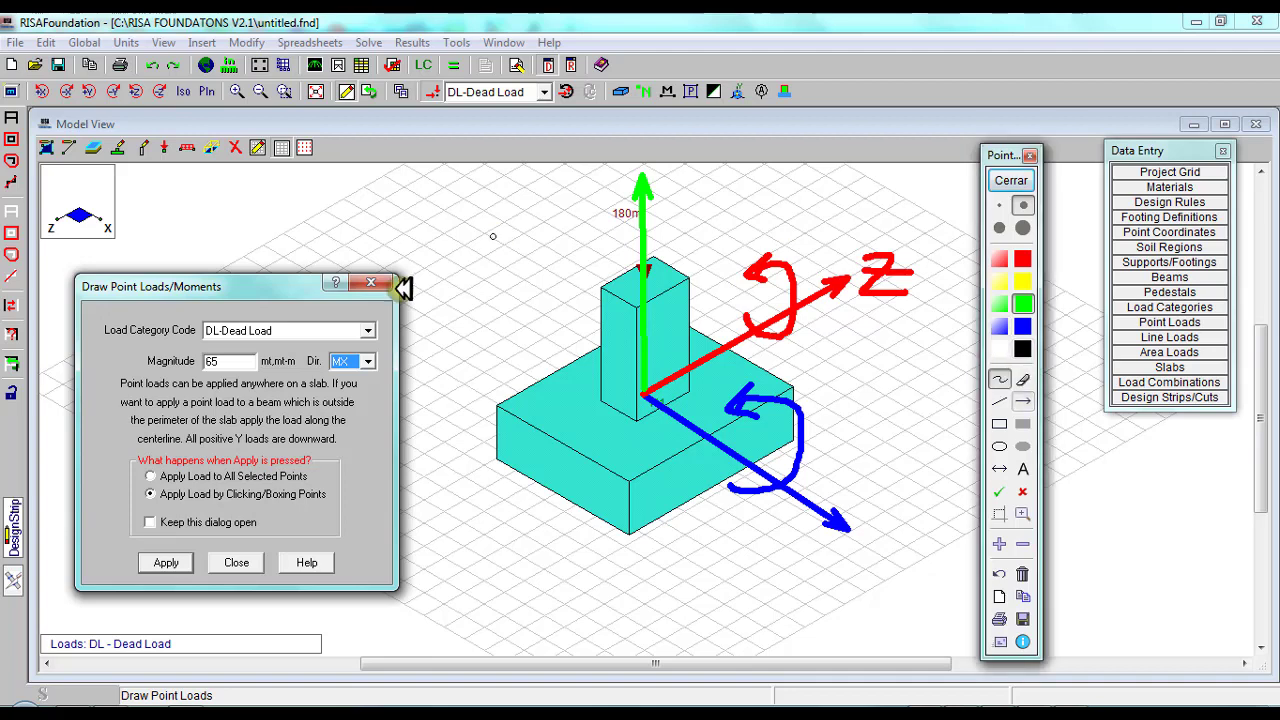
pyautogui.moveTo(628, 236)
pyautogui.mouseDown()
pyautogui.moveTo(613, 245)
pyautogui.moveTo(617, 262)
pyautogui.moveTo(668, 270)
pyautogui.moveTo(672, 233)
pyautogui.mouseUp()
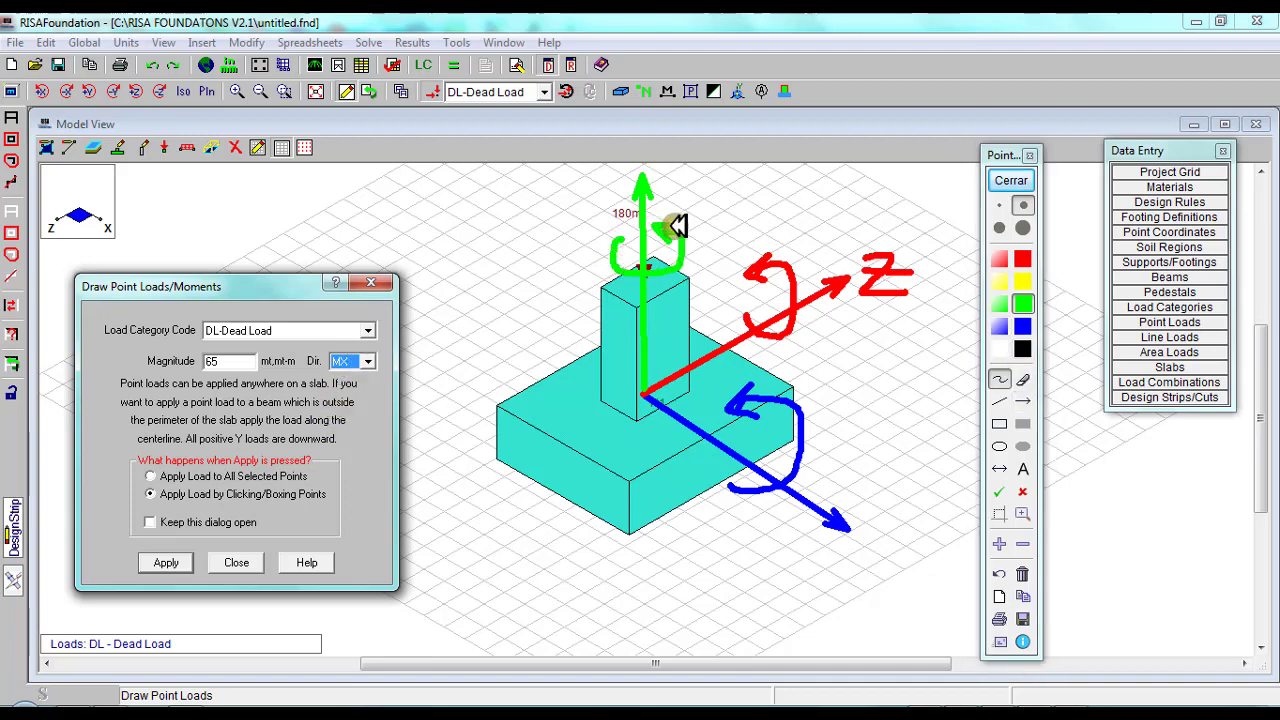
pyautogui.click(1012, 180)
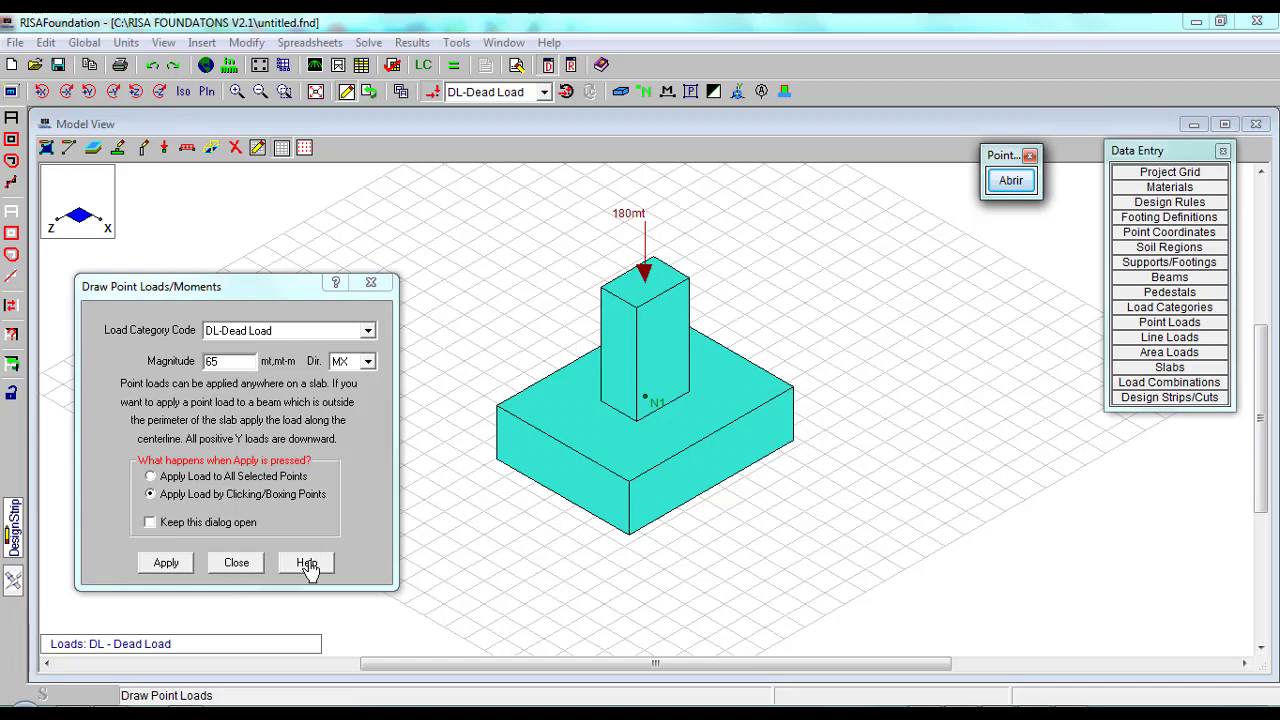
pyautogui.click(371, 282)
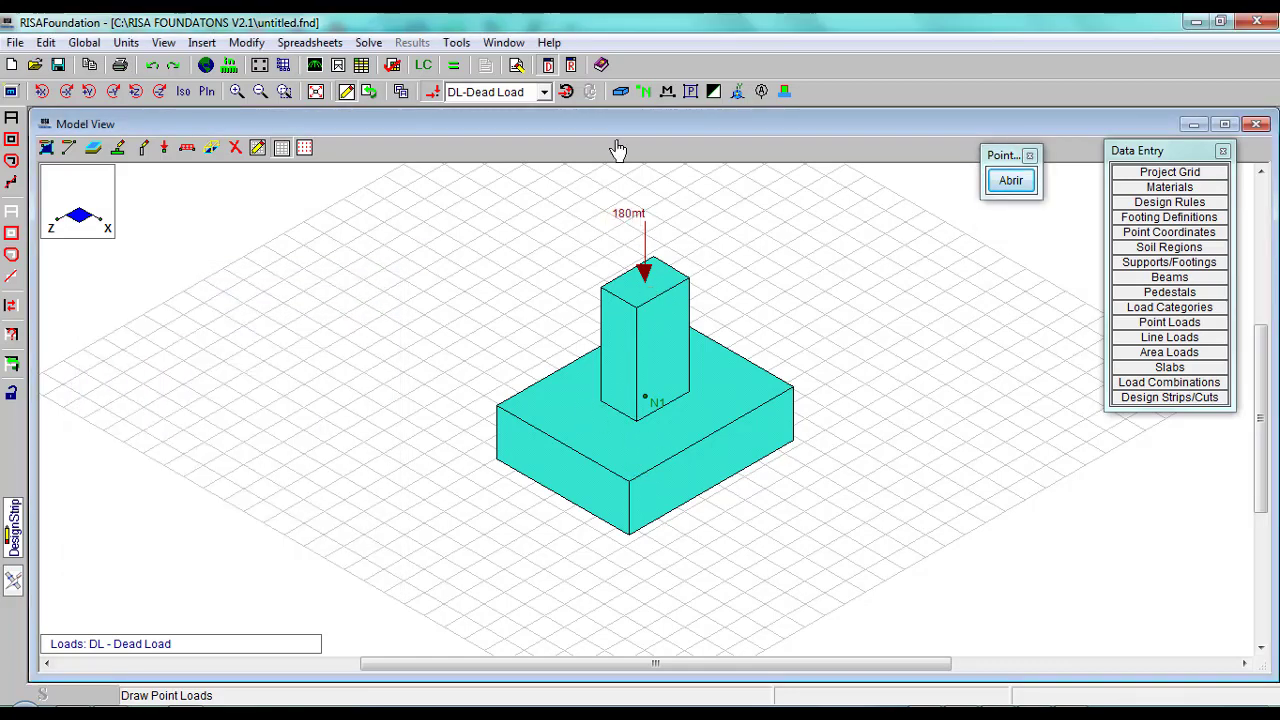
# Switch the displayed load category from DL-Dead Load to LL-Live Load.
pyautogui.click(545, 91)
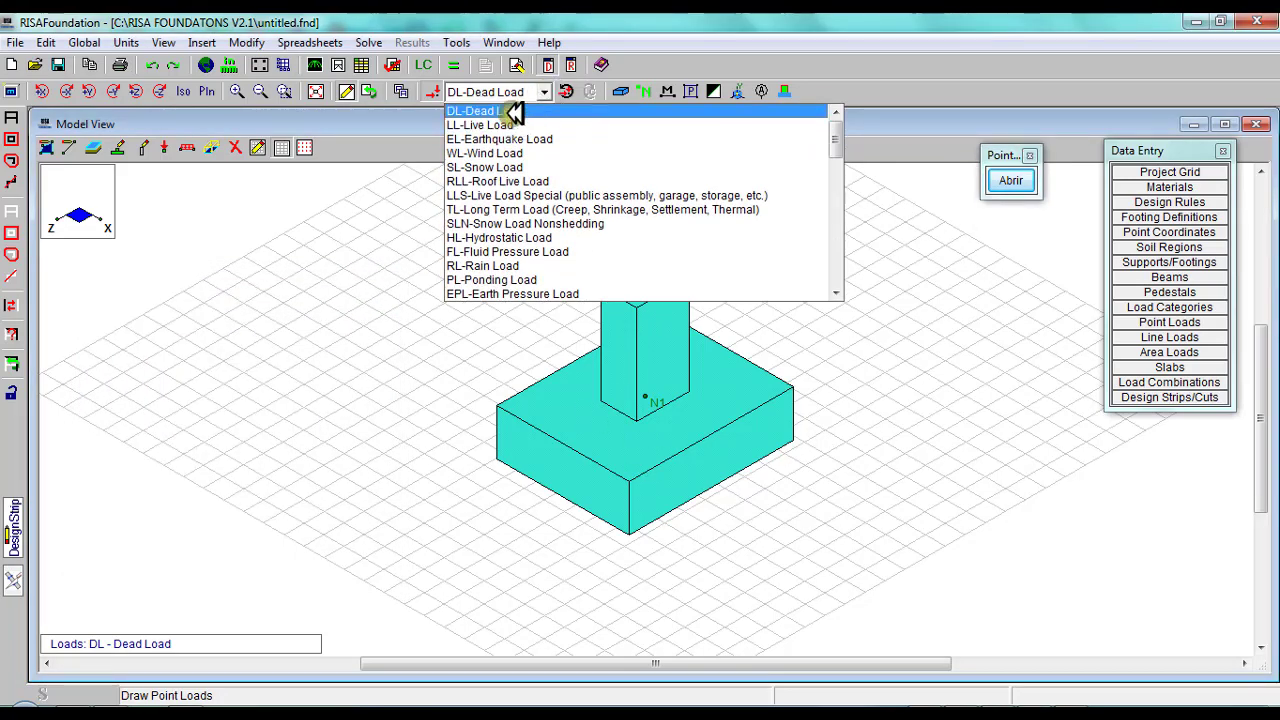
pyautogui.click(510, 111)
pyautogui.click(548, 91)
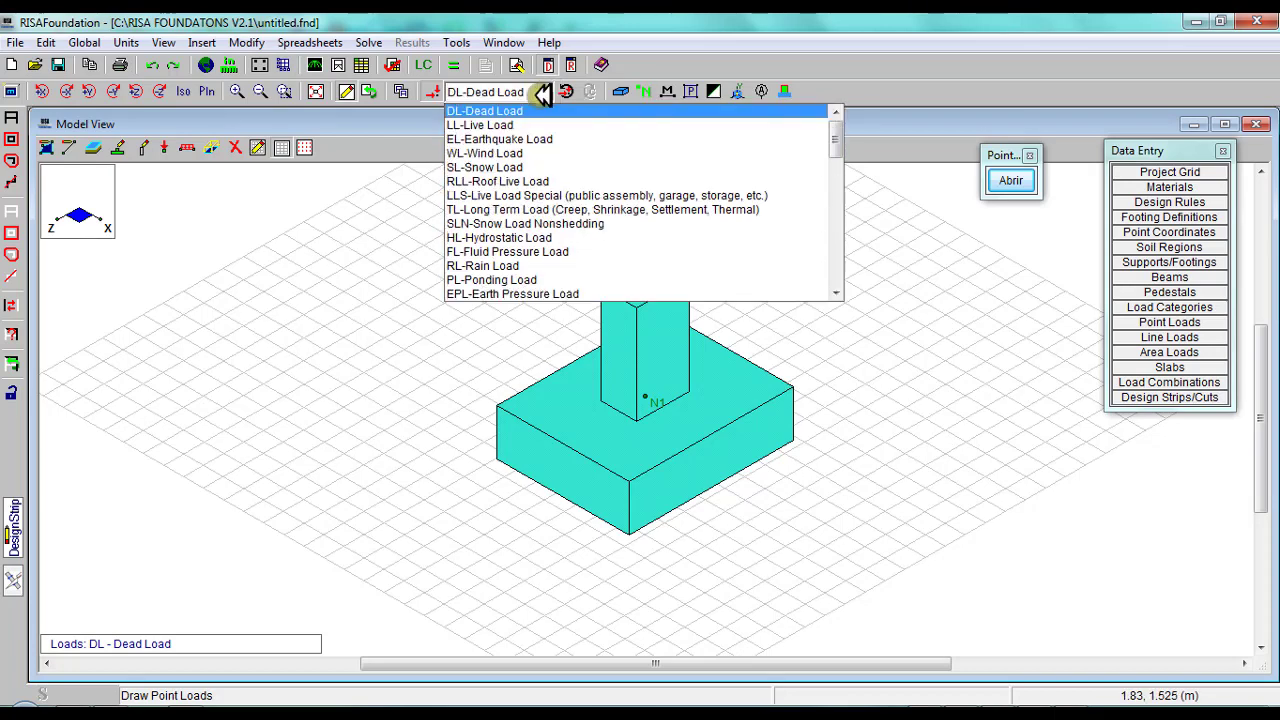
pyautogui.click(500, 119)
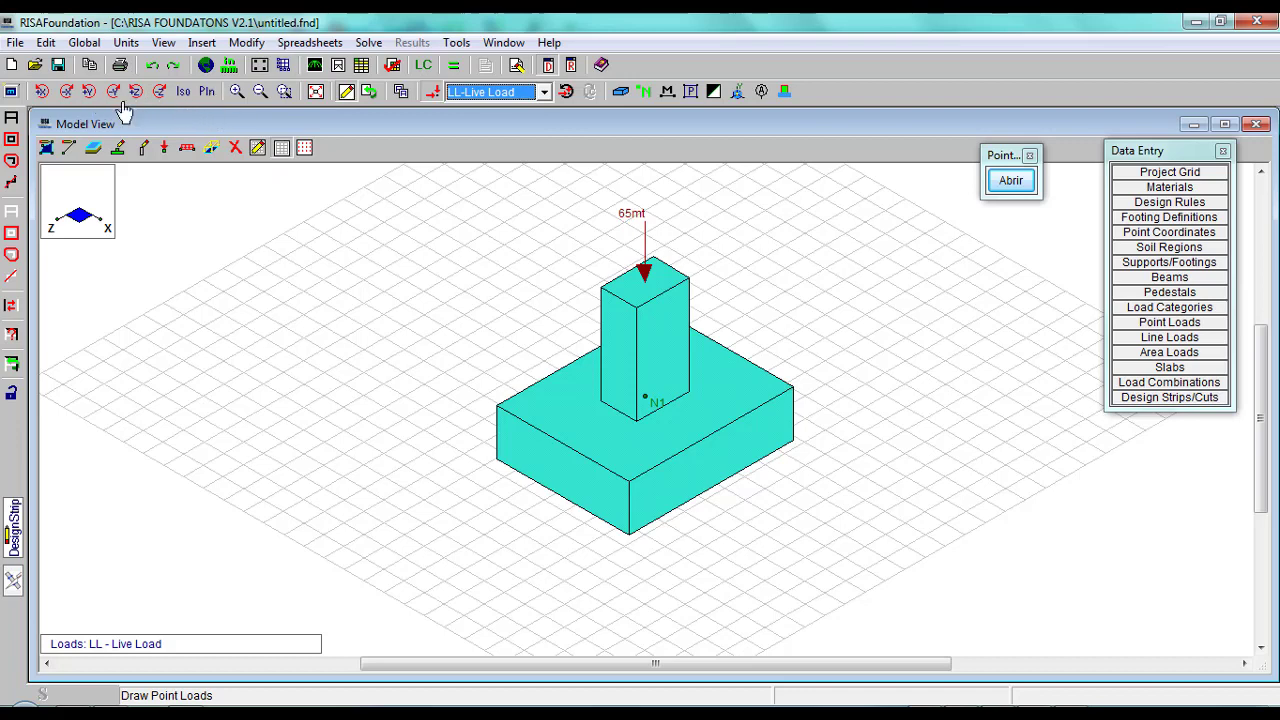
# Show the footing in plan view and enable Allowable Bearing Pressure for use in the Modify Soil Regions settings.
pyautogui.click(207, 91)
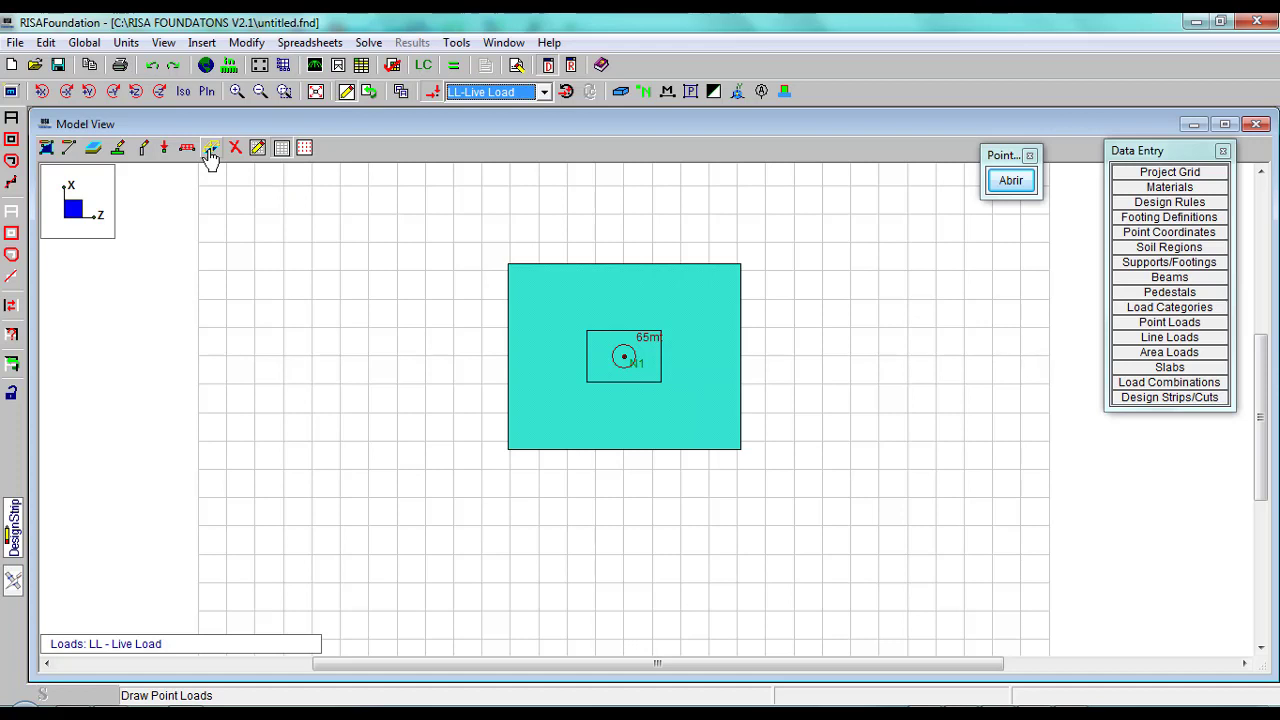
pyautogui.click(93, 150)
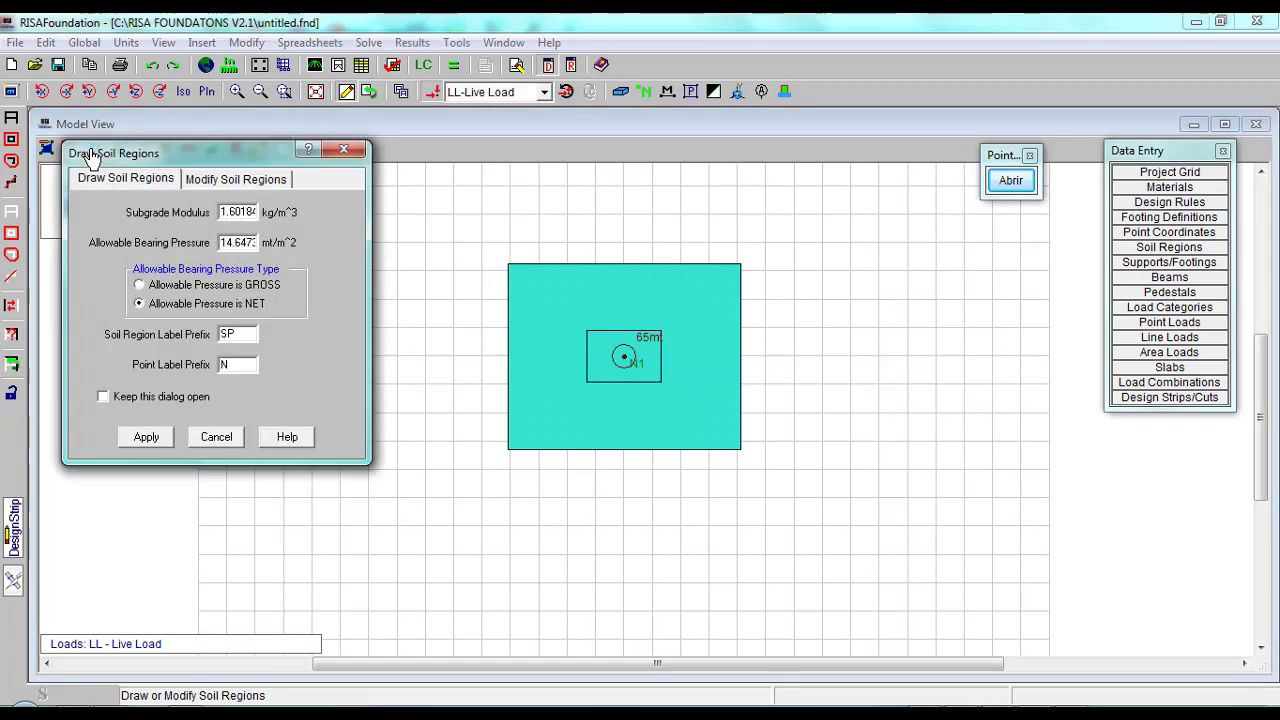
pyautogui.moveTo(166, 149)
pyautogui.mouseDown()
pyautogui.moveTo(185, 222)
pyautogui.moveTo(197, 175)
pyautogui.mouseUp()
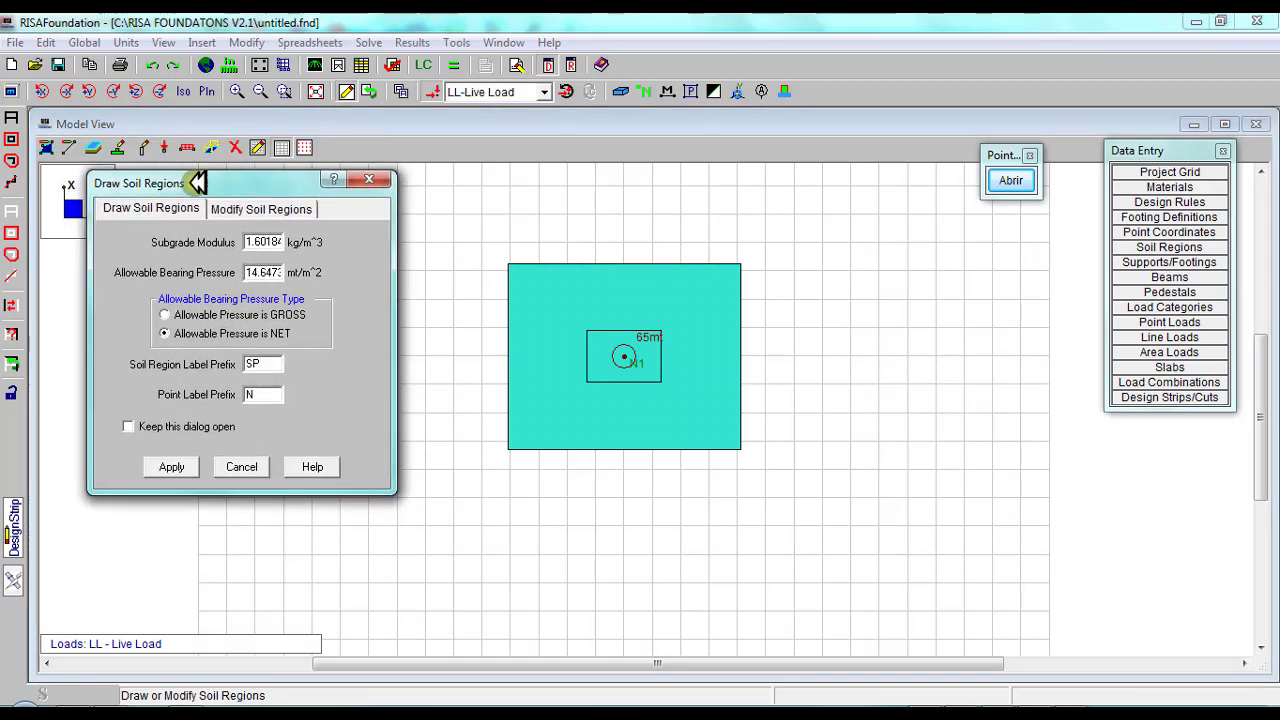
pyautogui.click(251, 210)
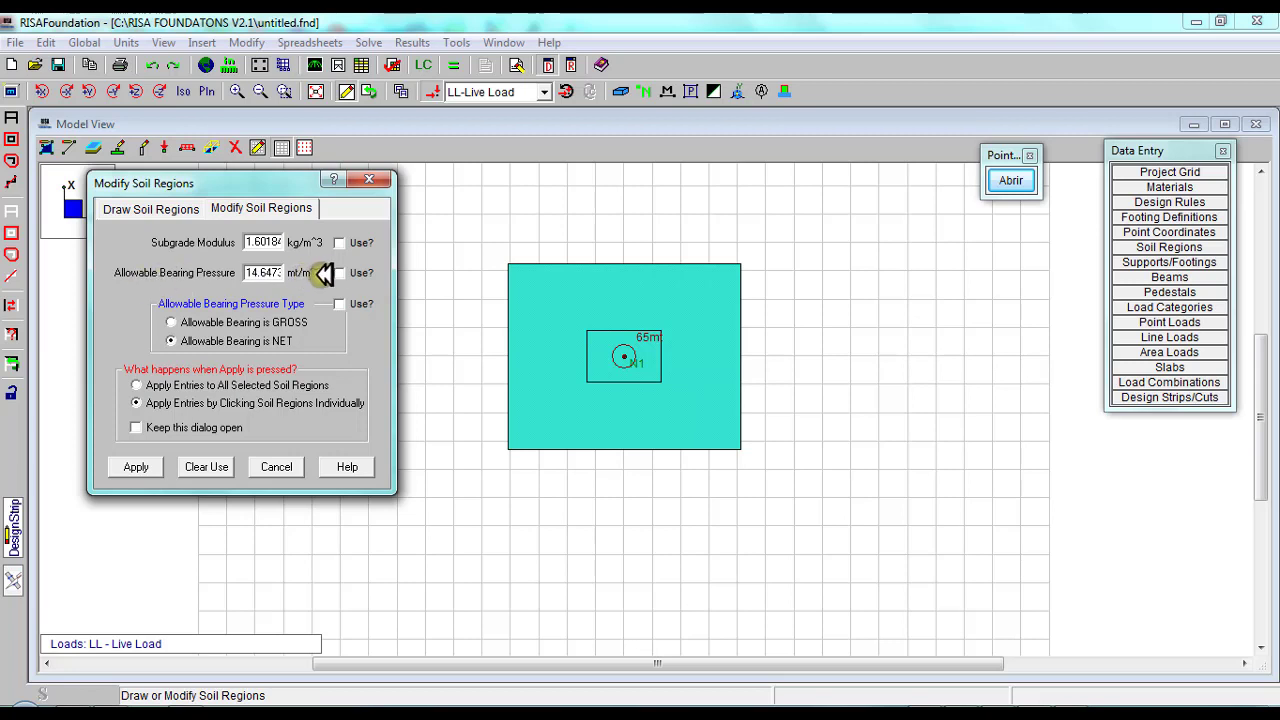
pyautogui.click(356, 276)
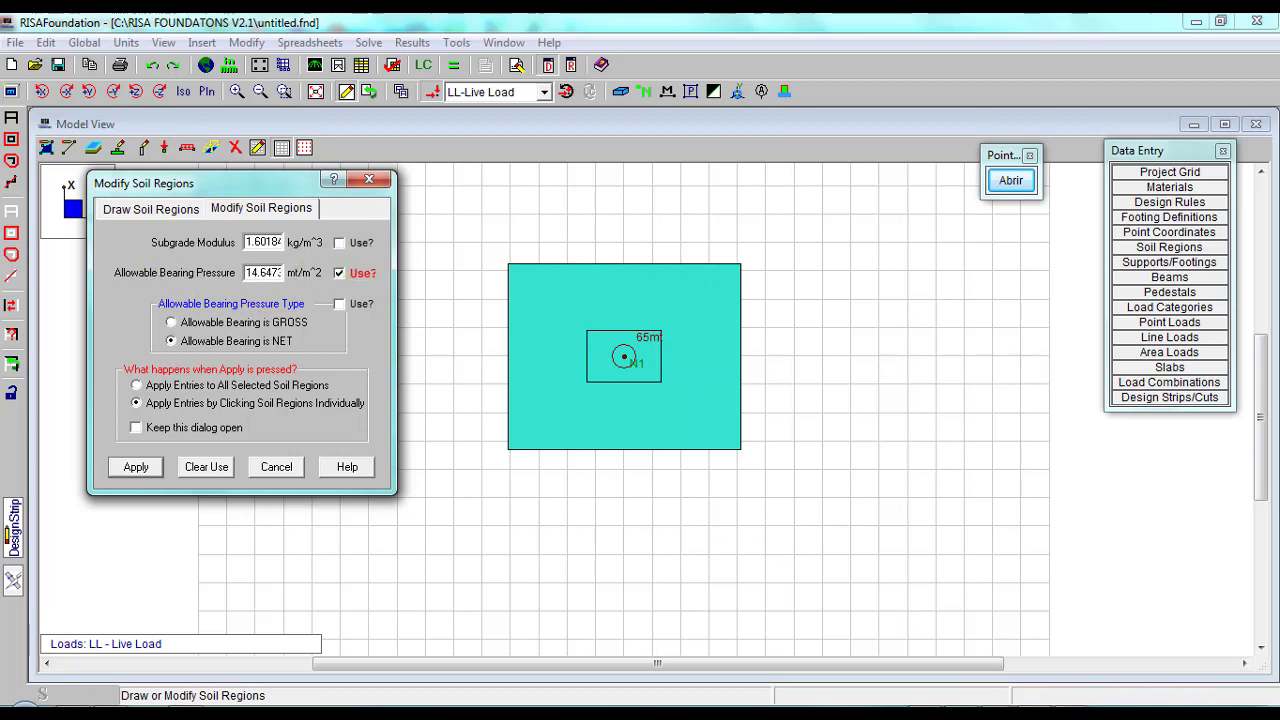
# Look up the net soil stress in the PDF example, and apply 30.30 mt/m^2 as the soil region's Allowable Bearing Pressure.
pyautogui.hotkey('alt', 'Tab')
pyautogui.scroll(-3, 829, 432)
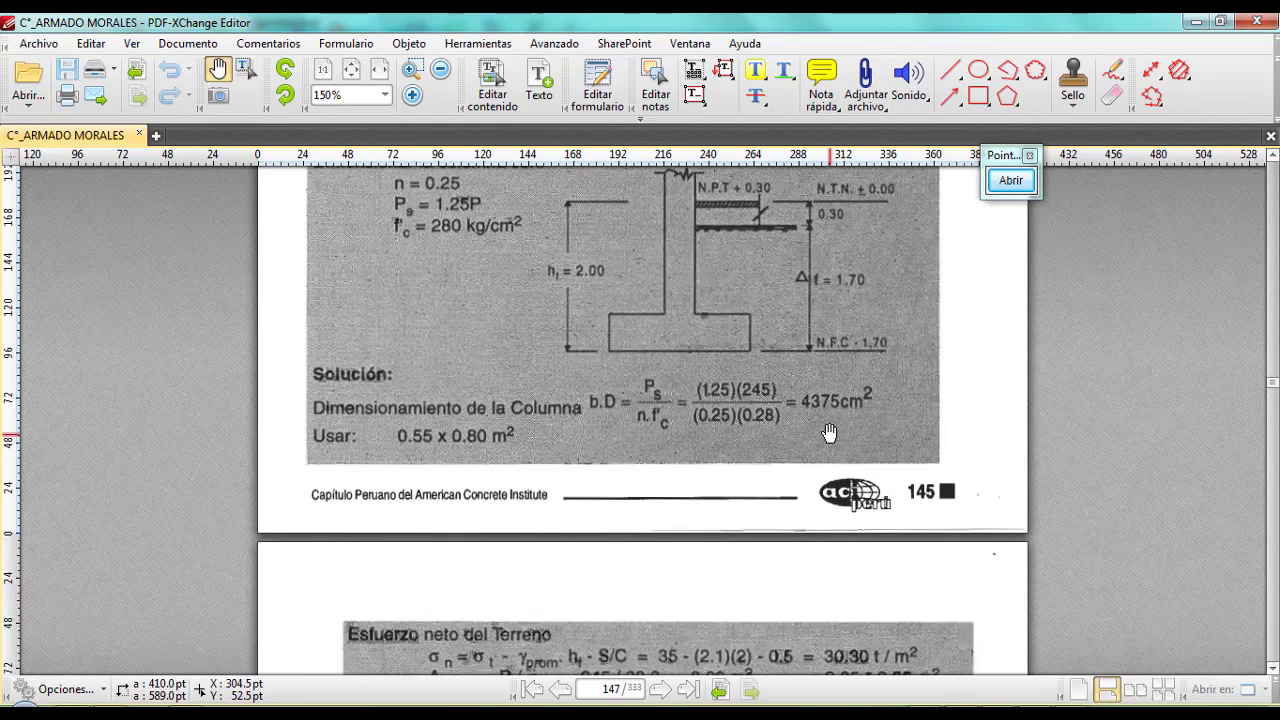
pyautogui.scroll(-3, 829, 432)
pyautogui.scroll(6, 829, 432)
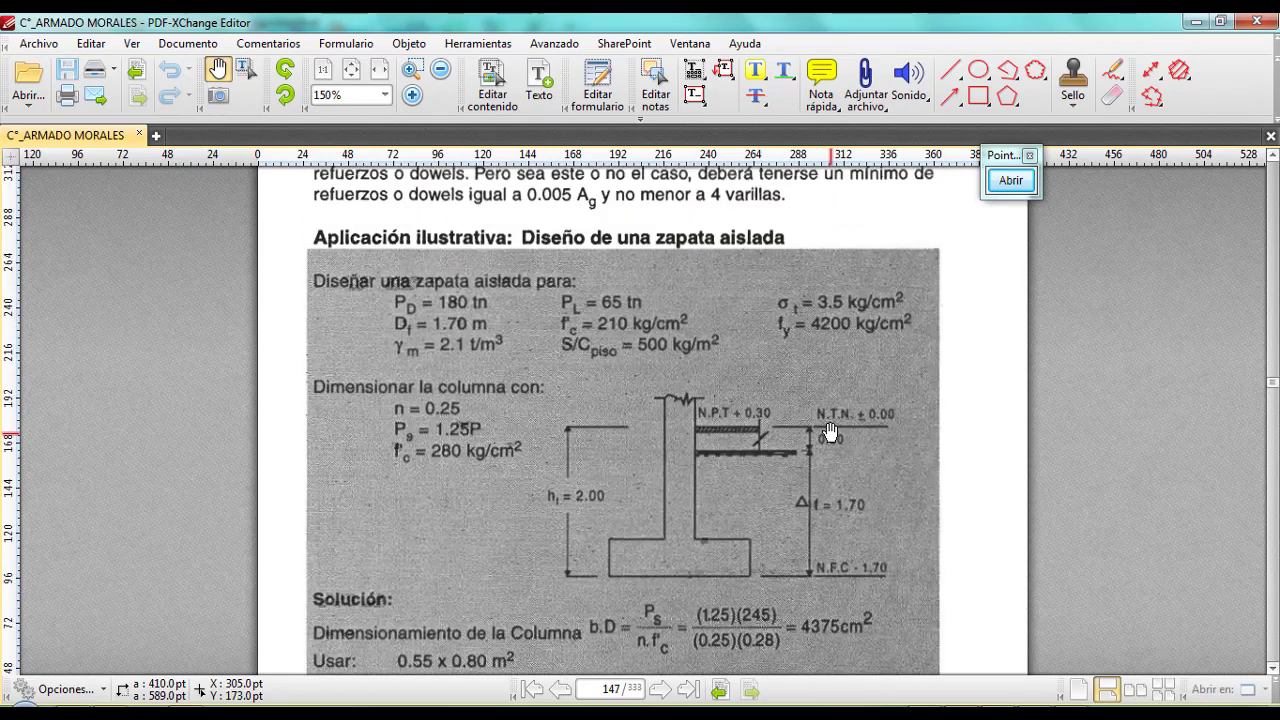
pyautogui.scroll(2, 829, 432)
pyautogui.scroll(-1, 829, 432)
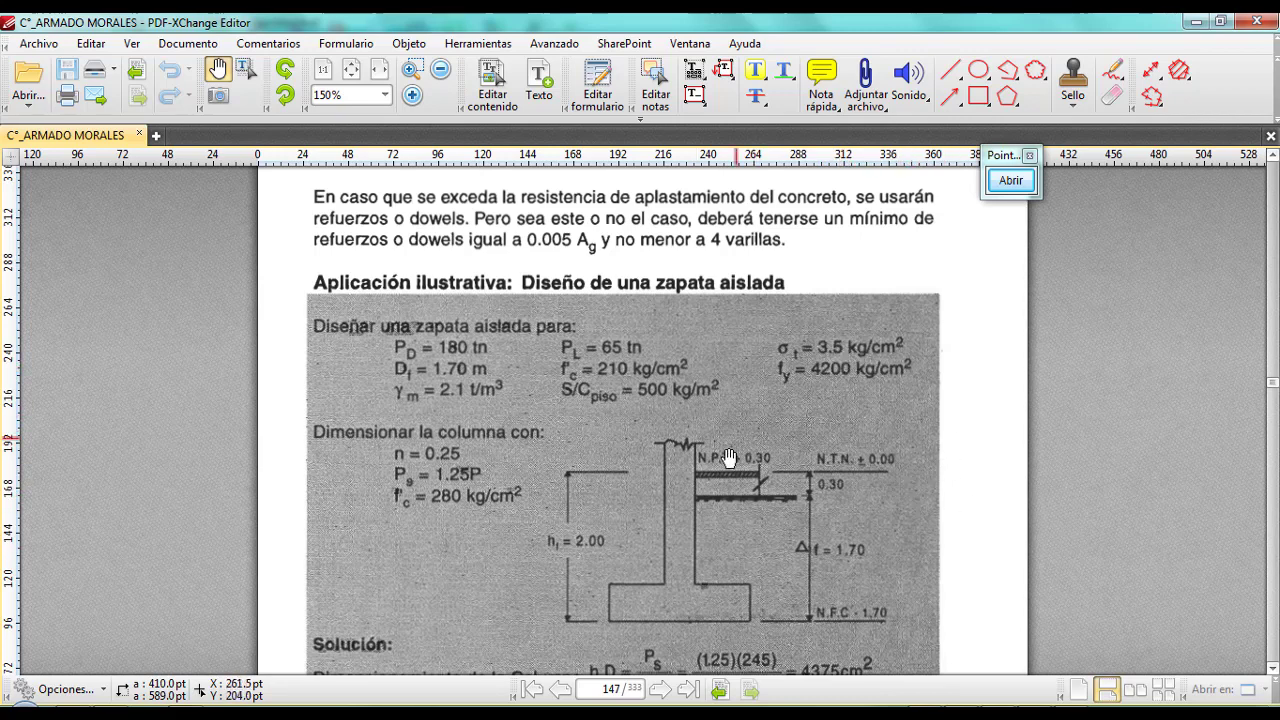
pyautogui.scroll(-5, 800, 440)
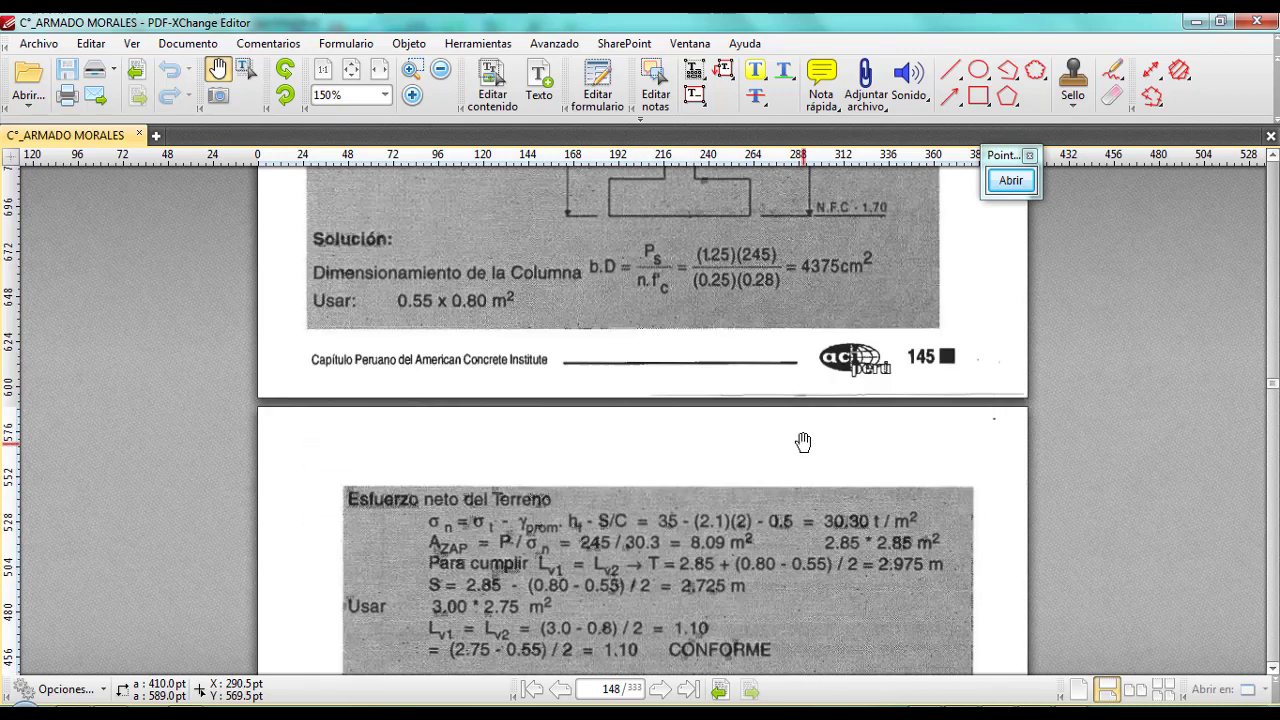
pyautogui.scroll(-2, 720, 367)
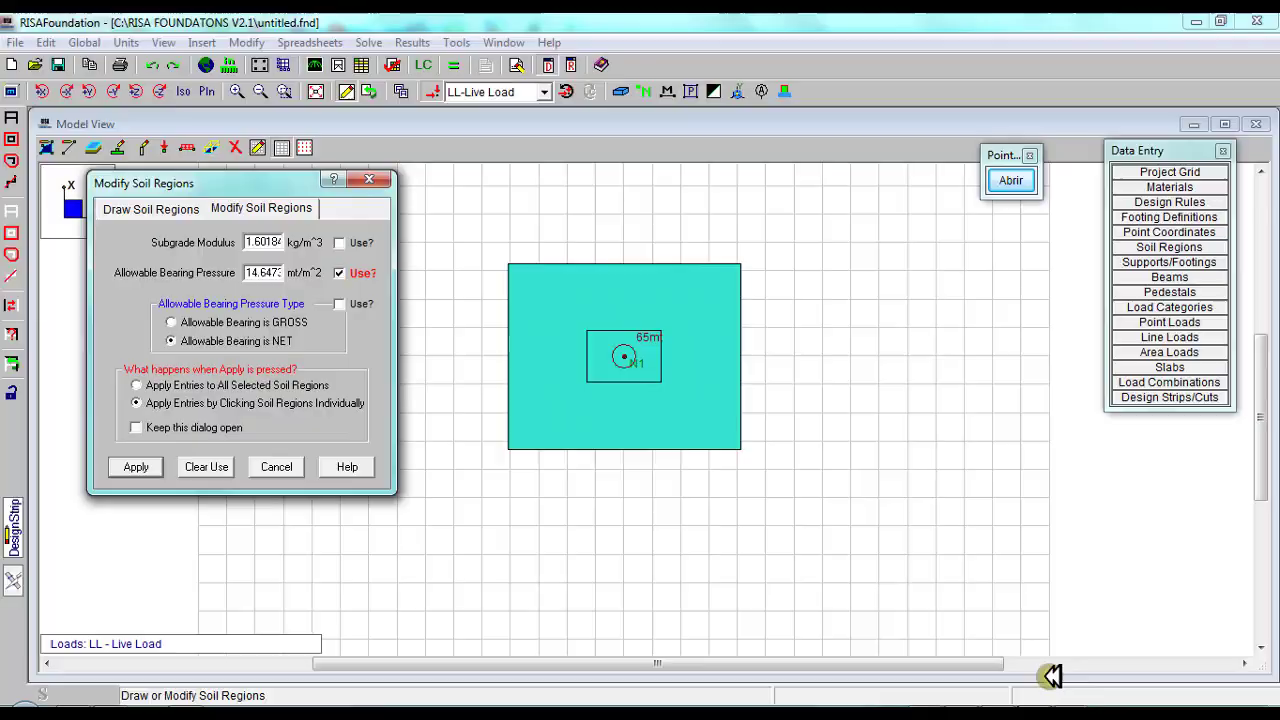
pyautogui.doubleClick(249, 277)
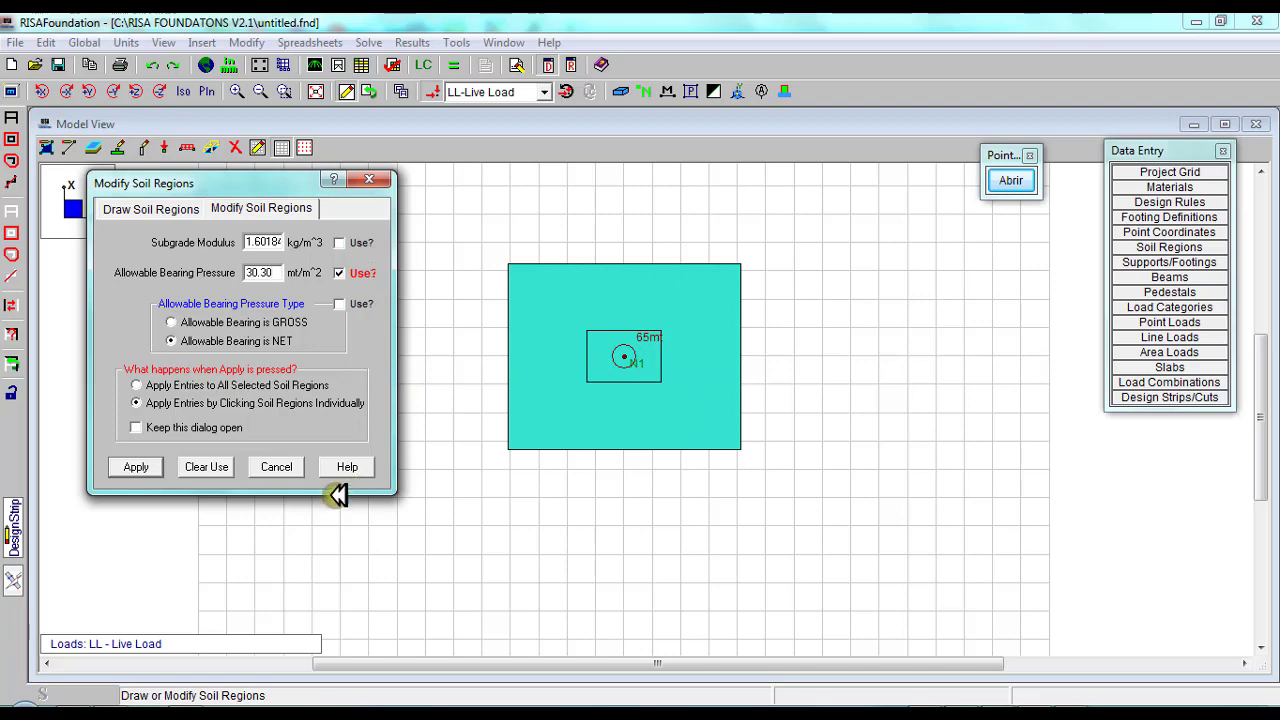
pyautogui.click(135, 467)
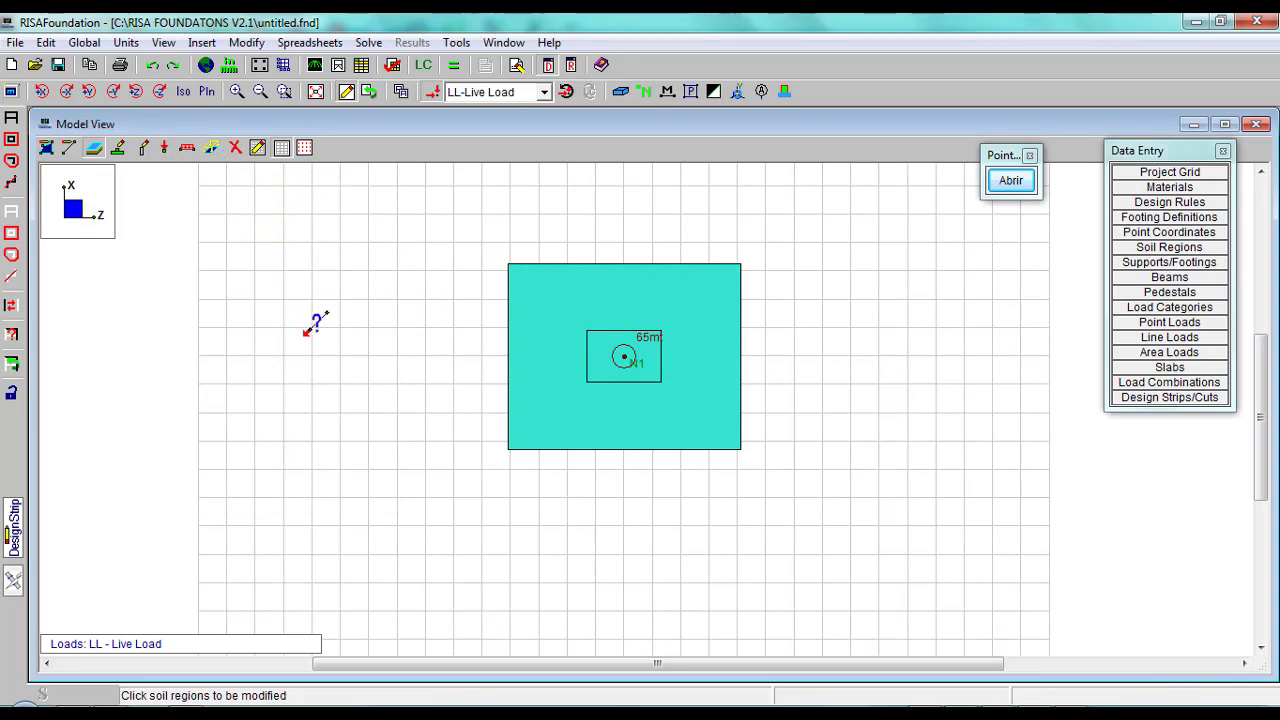
# Draw a rectangular soil region around the footing, with opposite corners at (1.22, 7.625) m and (8.54, 0.915) m.
pyautogui.scroll(-3, 360, 345)
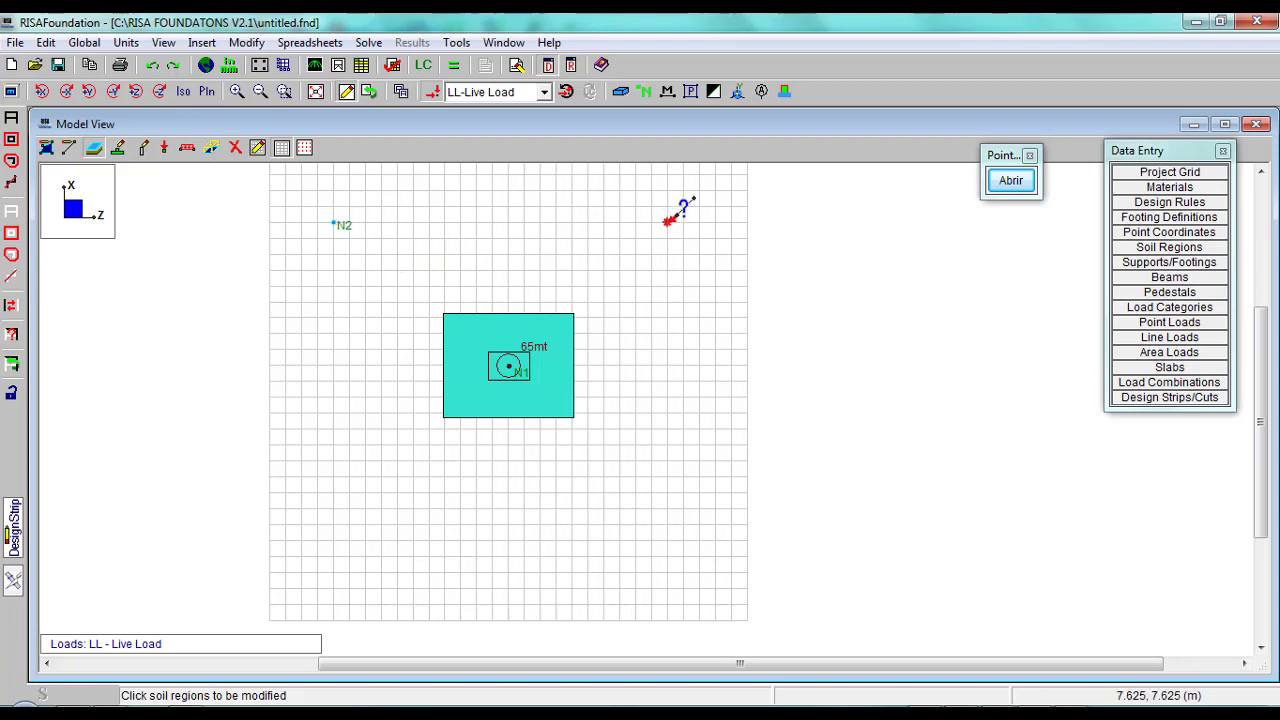
pyautogui.click(715, 222)
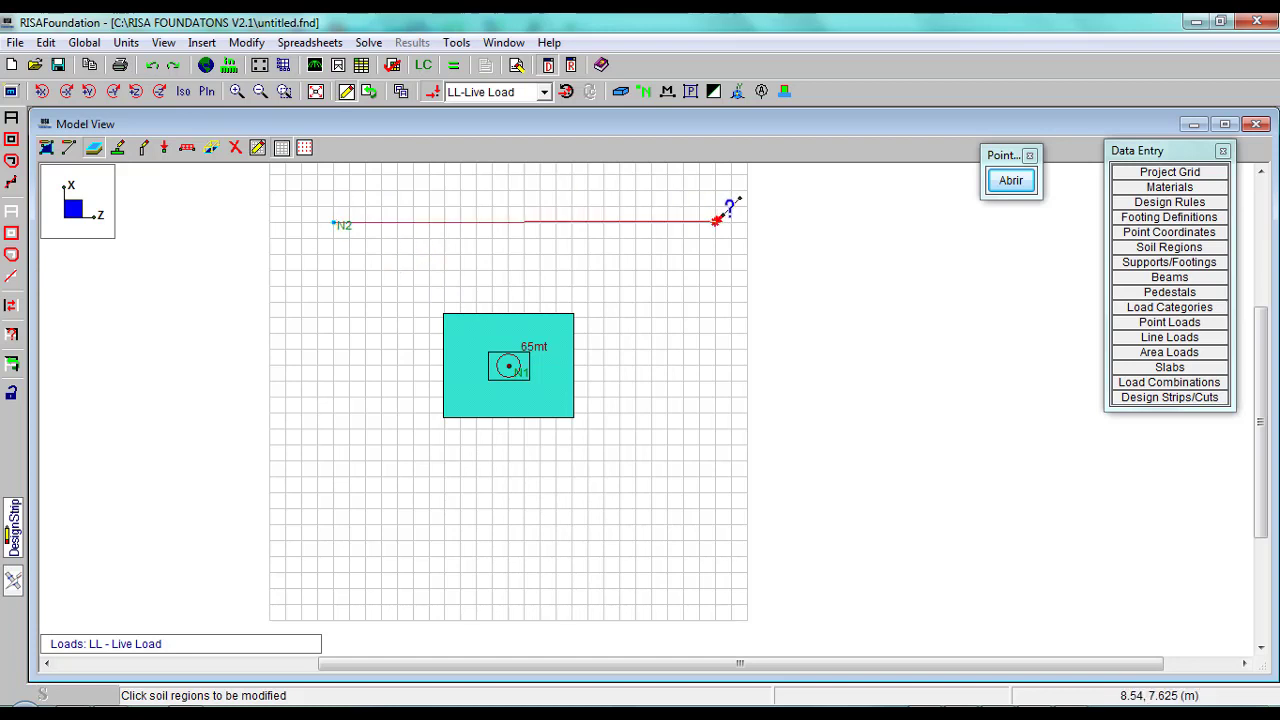
pyautogui.click(715, 573)
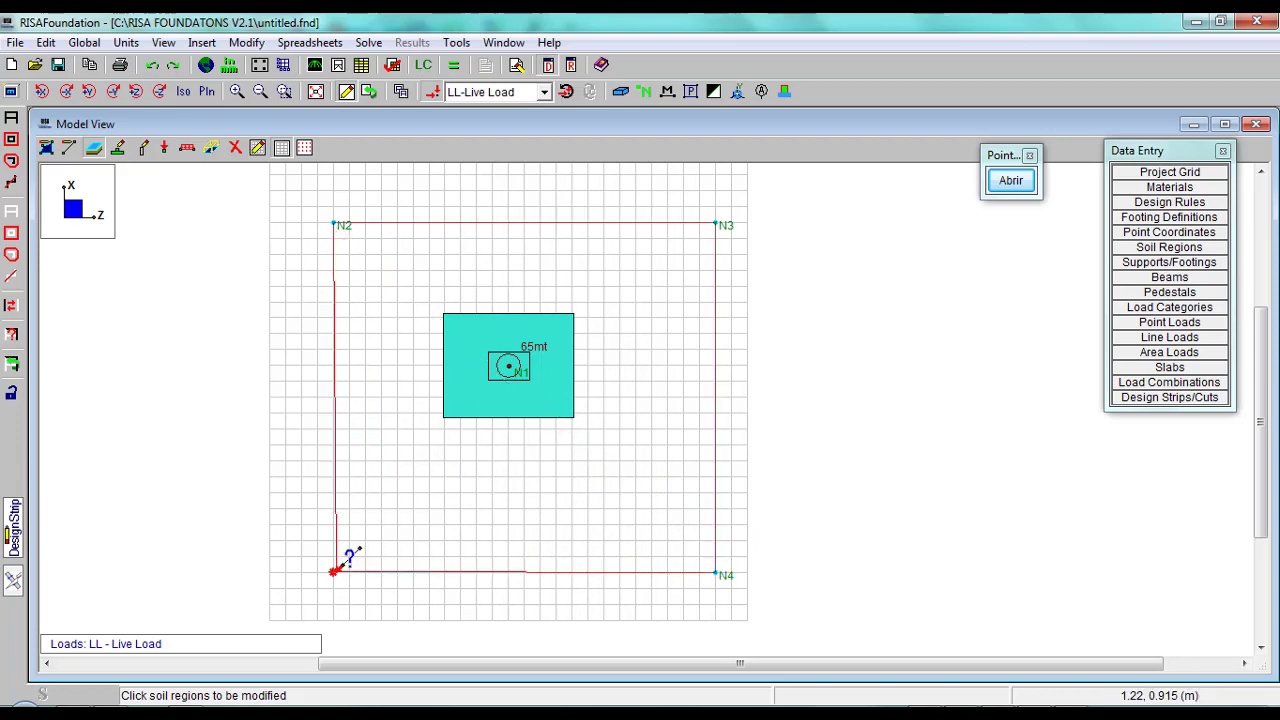
pyautogui.click(334, 571)
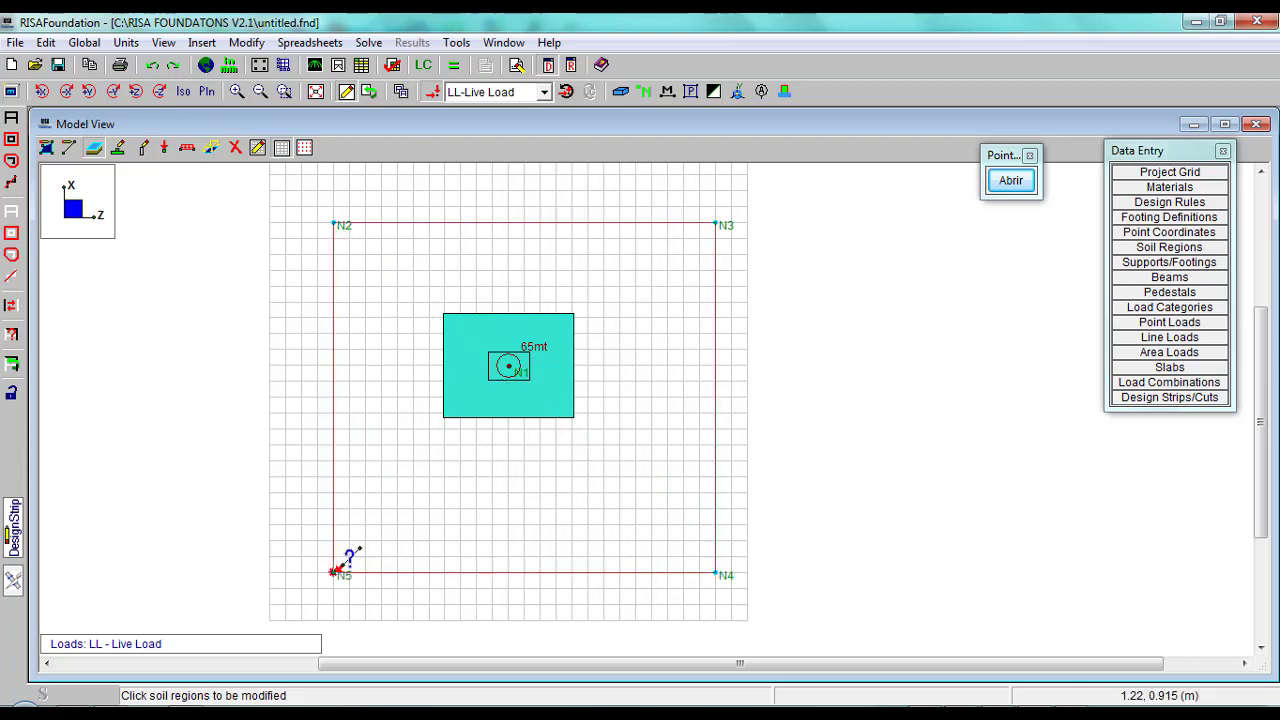
pyautogui.click(334, 222)
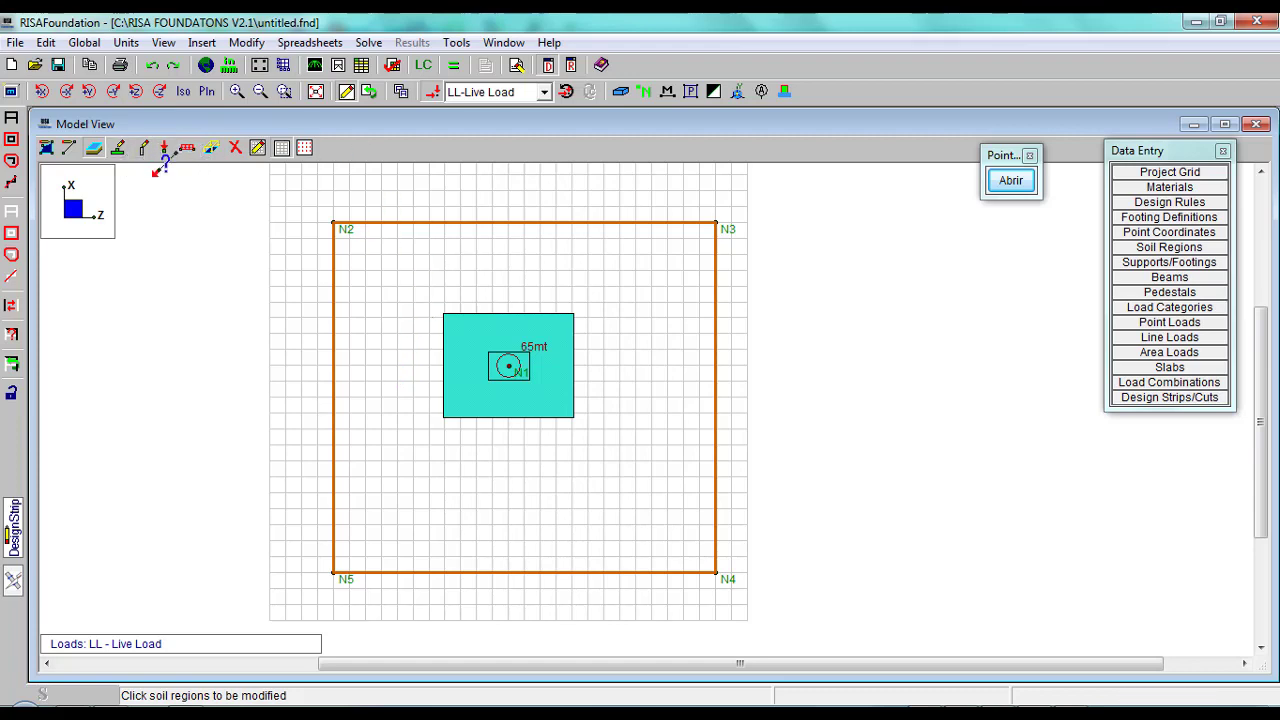
# Review the Draw Soil Regions settings, including the bearing pressure and its type, and close them without applying.
pyautogui.click(93, 150)
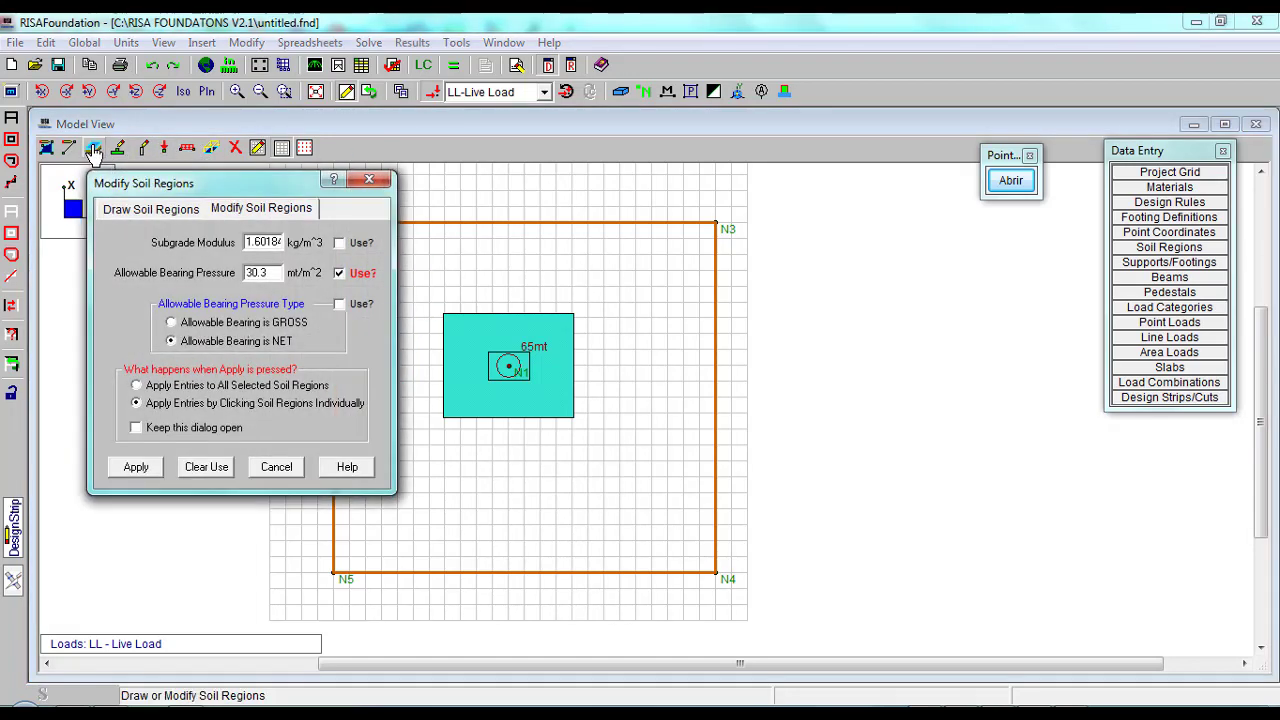
pyautogui.click(168, 209)
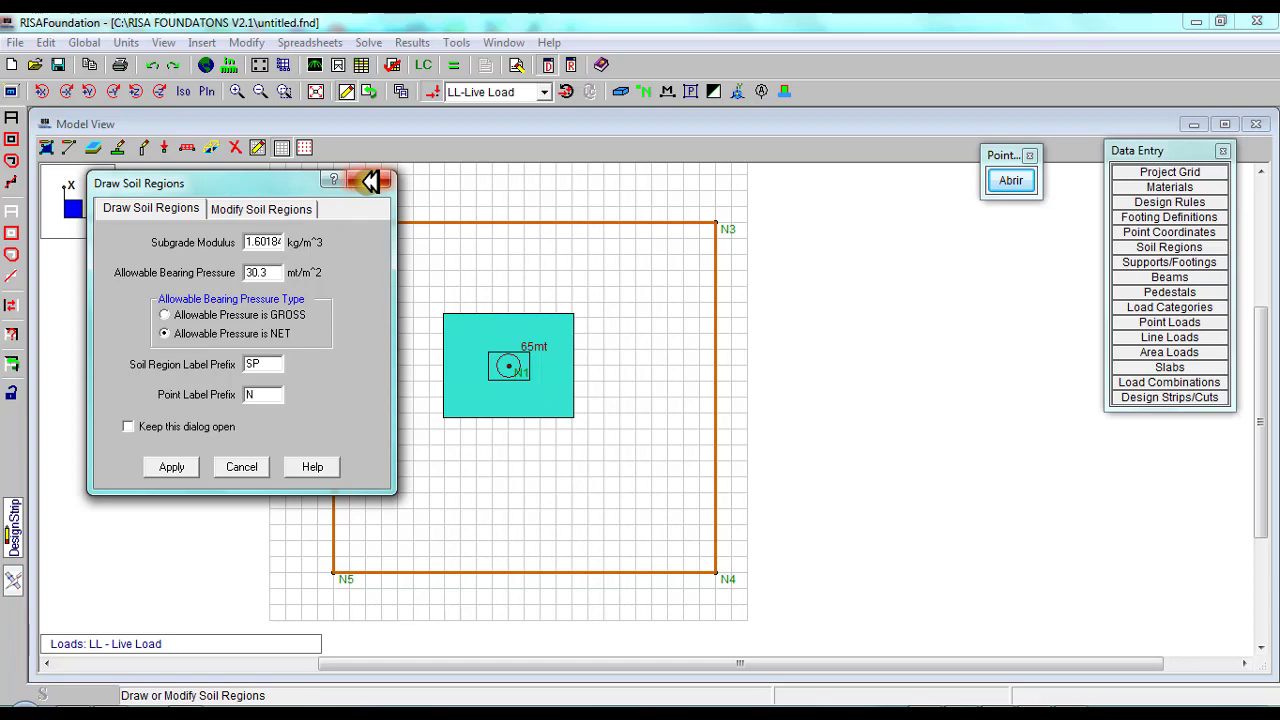
pyautogui.click(368, 181)
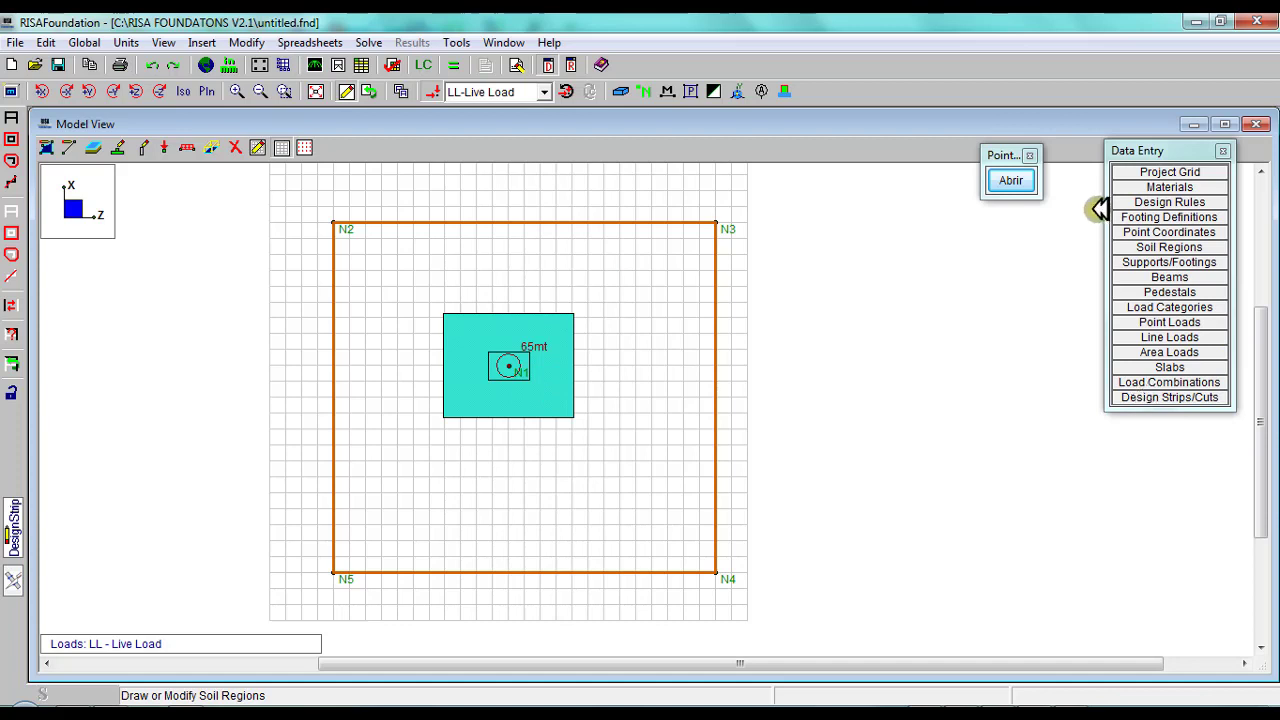
# Open the Load Combinations spreadsheet and check the Service combination's dead and live load factors.
pyautogui.click(1183, 386)
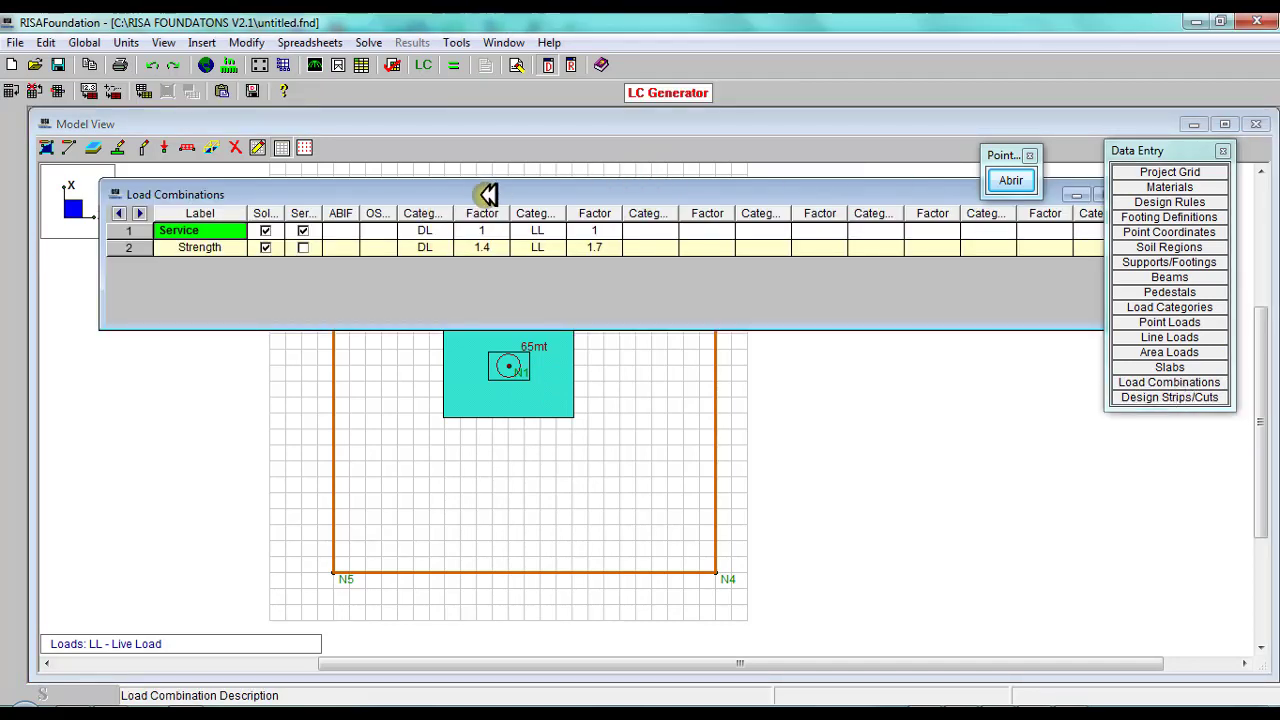
pyautogui.moveTo(486, 191); pyautogui.dragTo(460, 234)
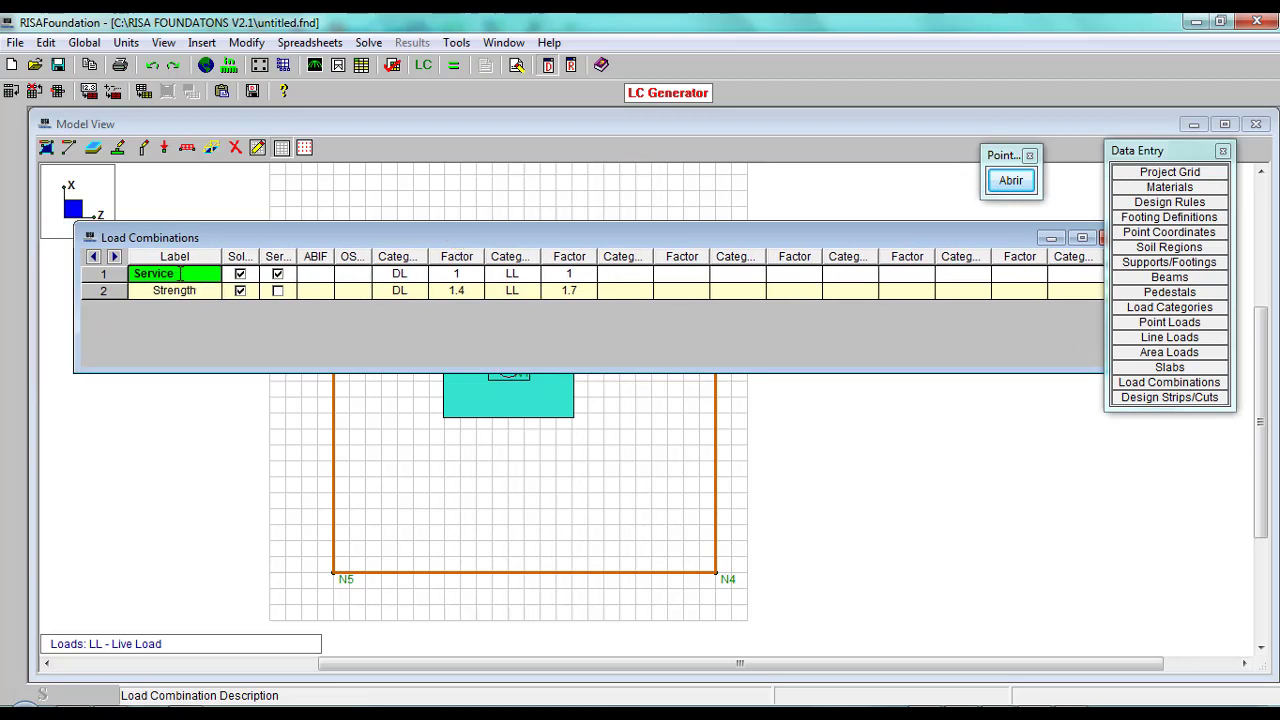
pyautogui.click(197, 290)
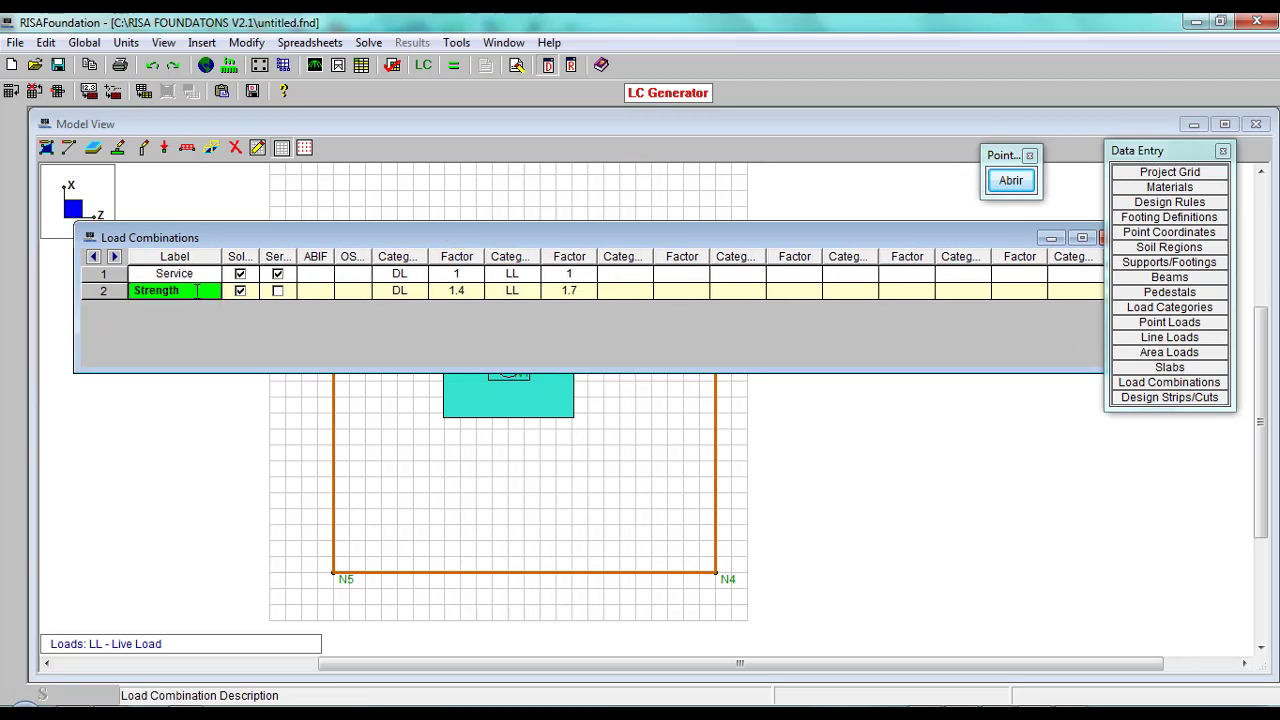
pyautogui.click(199, 273)
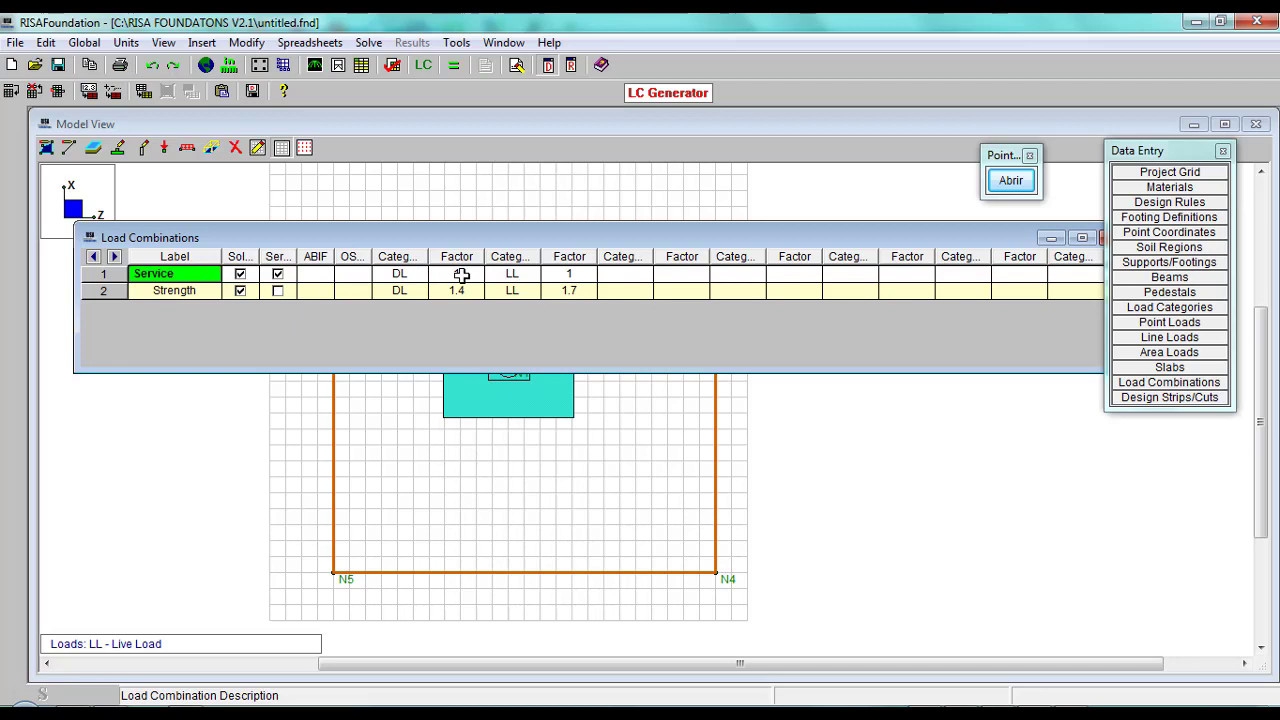
pyautogui.click(457, 273)
pyautogui.click(567, 272)
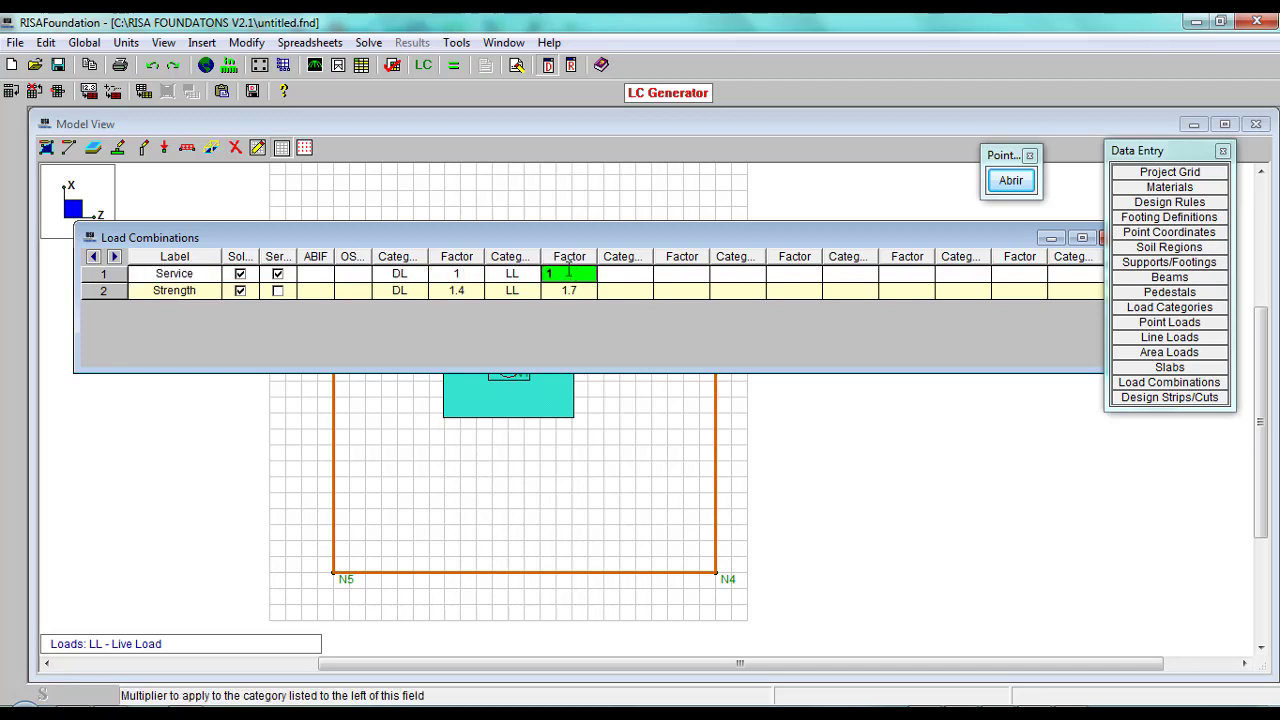
# Rename the Strength load combination as DISEÑO and check its dead and live load factors.
pyautogui.click(202, 290)
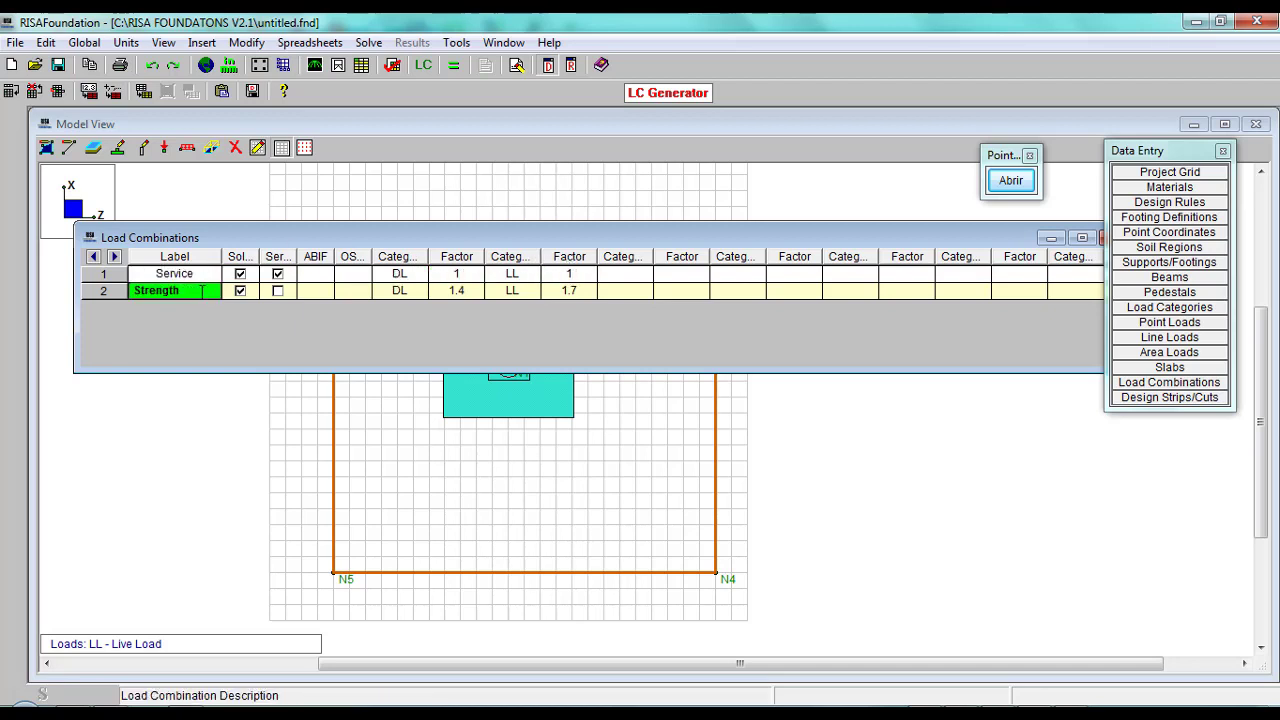
pyautogui.doubleClick(194, 291)
pyautogui.write('DISEÑO')
pyautogui.click(466, 290)
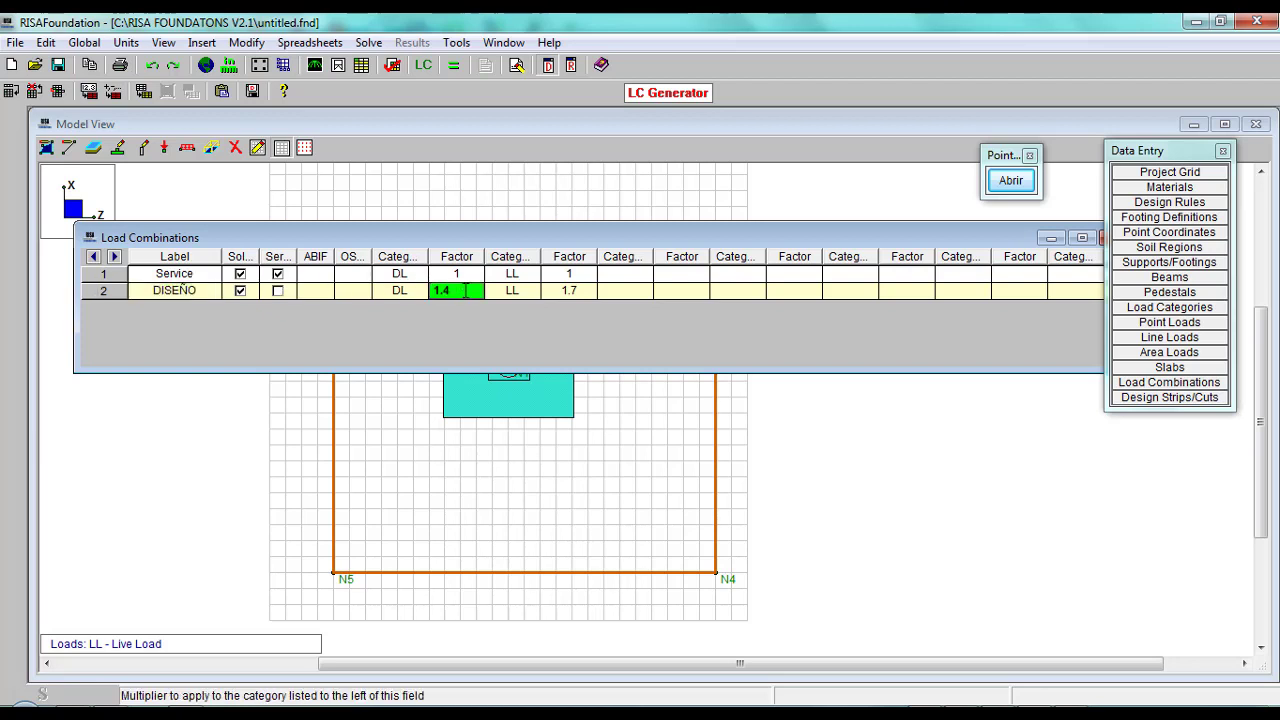
pyautogui.click(567, 288)
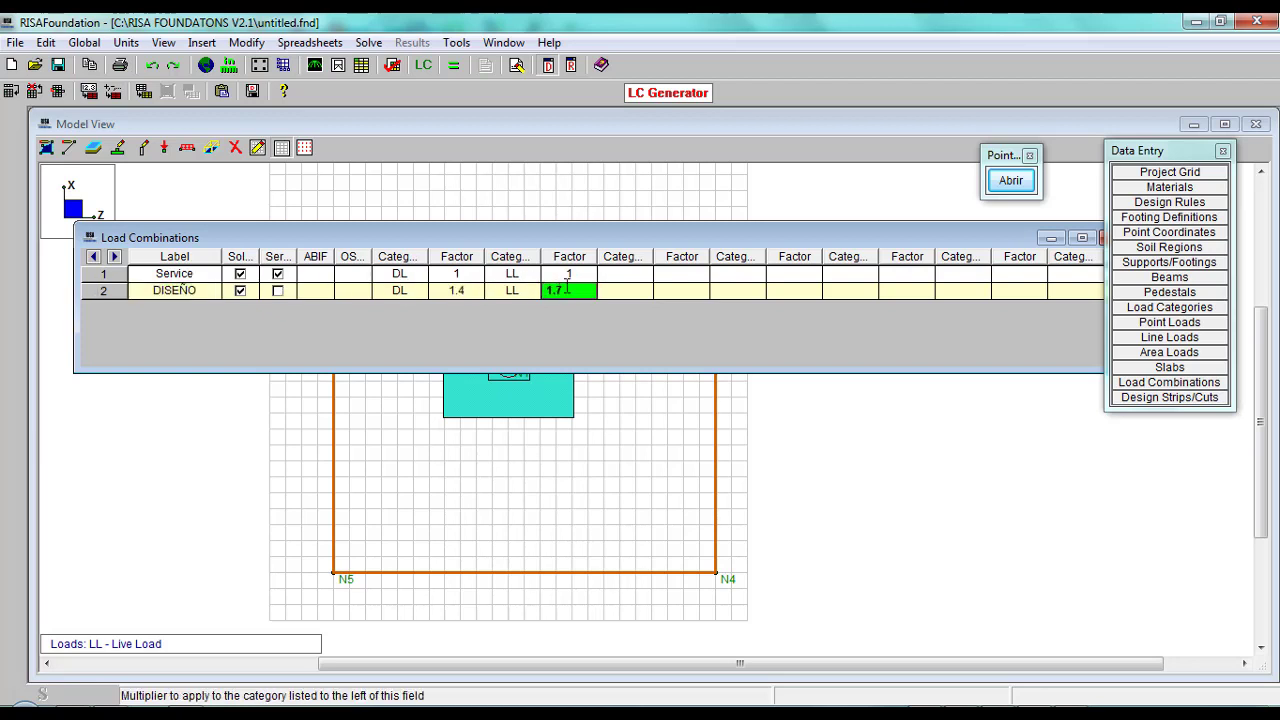
pyautogui.click(447, 290)
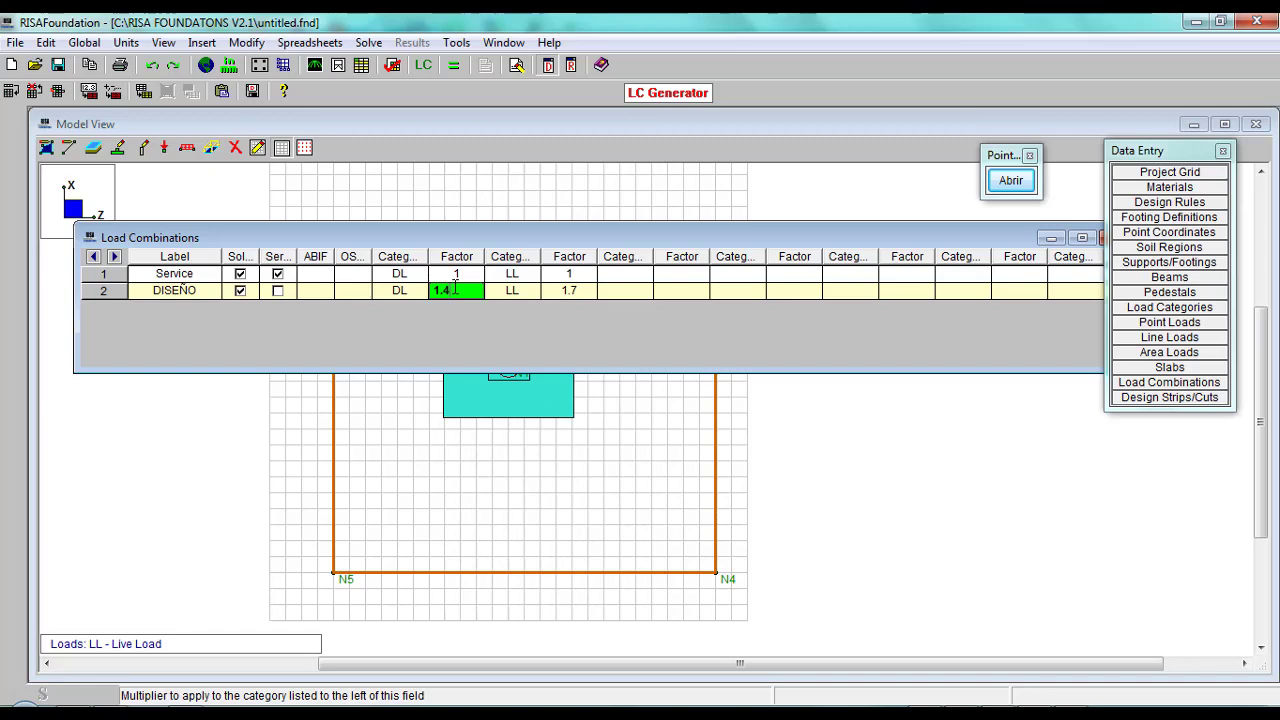
# Compare the DISEÑO load factors with the PDF's net soil reaction formula, and close the Load Combinations spreadsheet.
pyautogui.hotkey('alt', 'Tab')
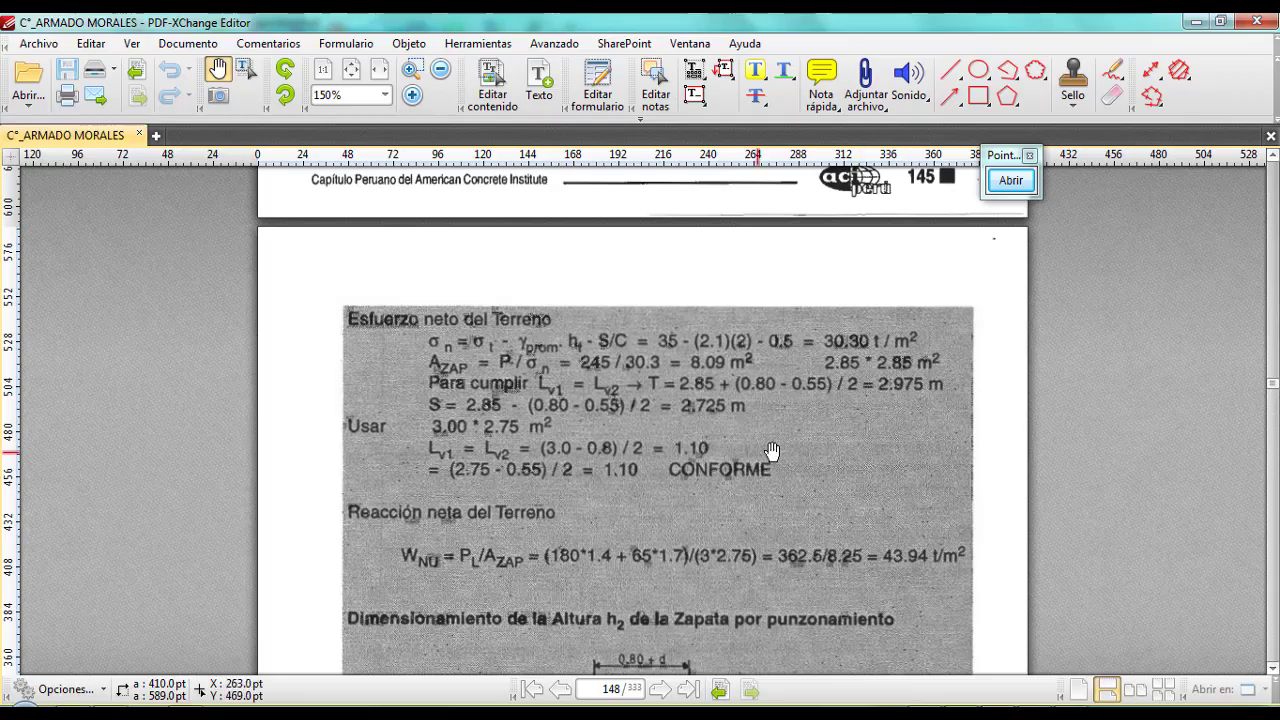
pyautogui.scroll(-3, 768, 413)
pyautogui.scroll(-2, 768, 413)
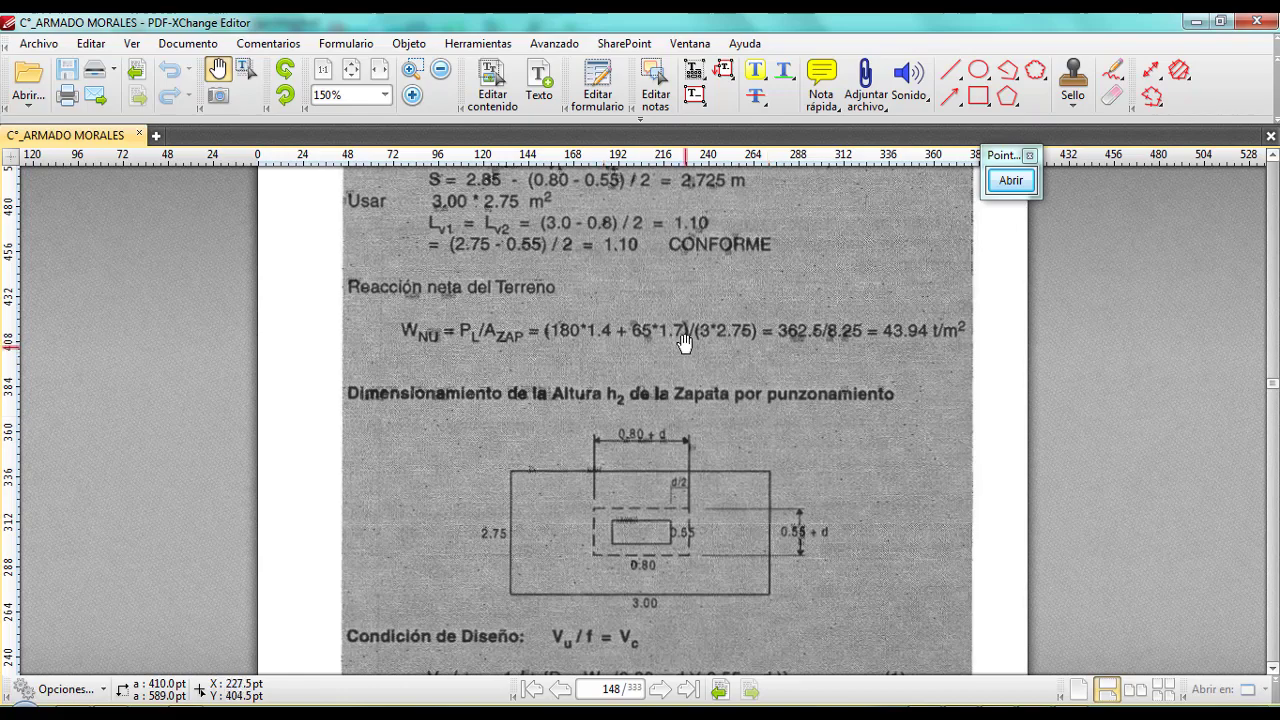
pyautogui.hotkey('alt', 'Tab')
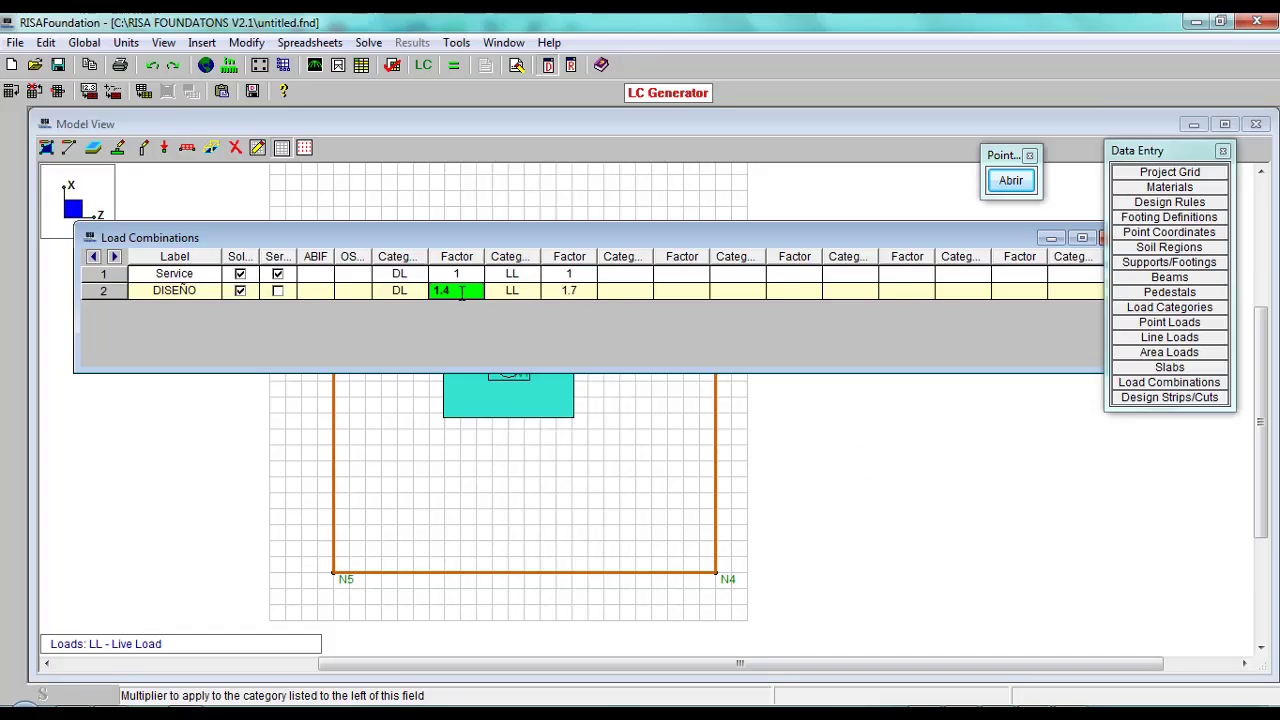
pyautogui.click(567, 288)
pyautogui.click(500, 289)
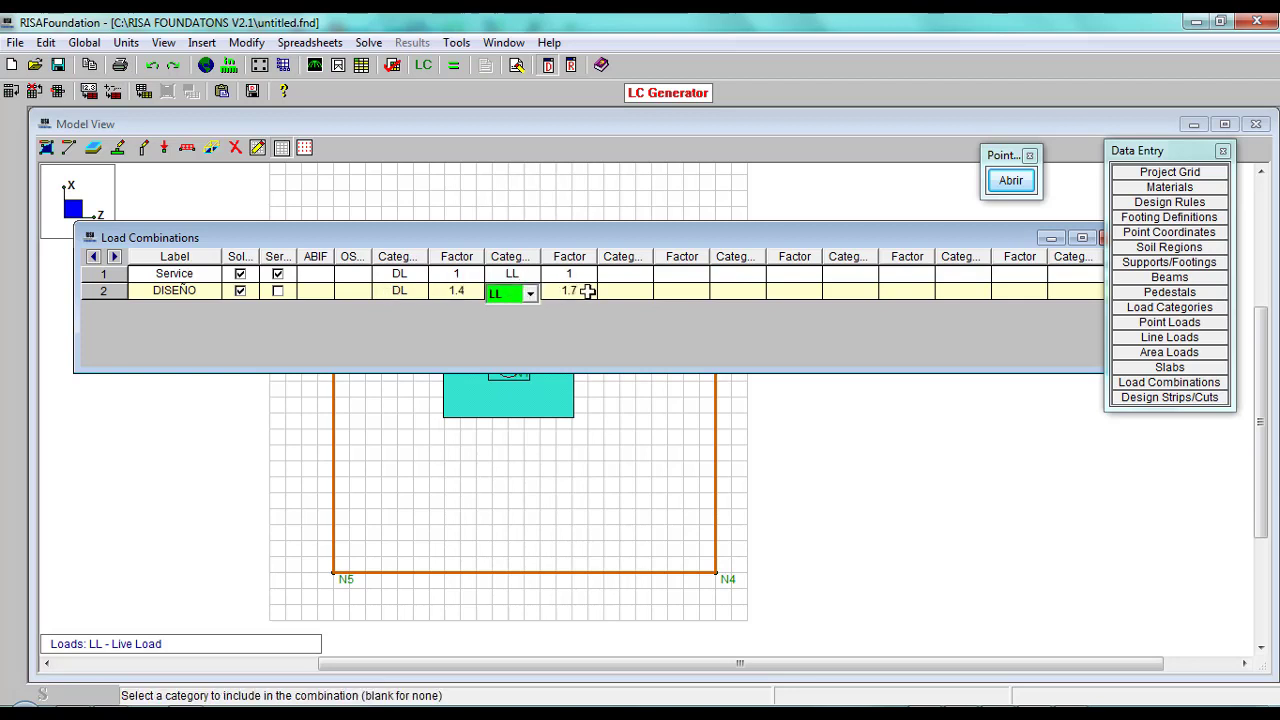
pyautogui.click(587, 290)
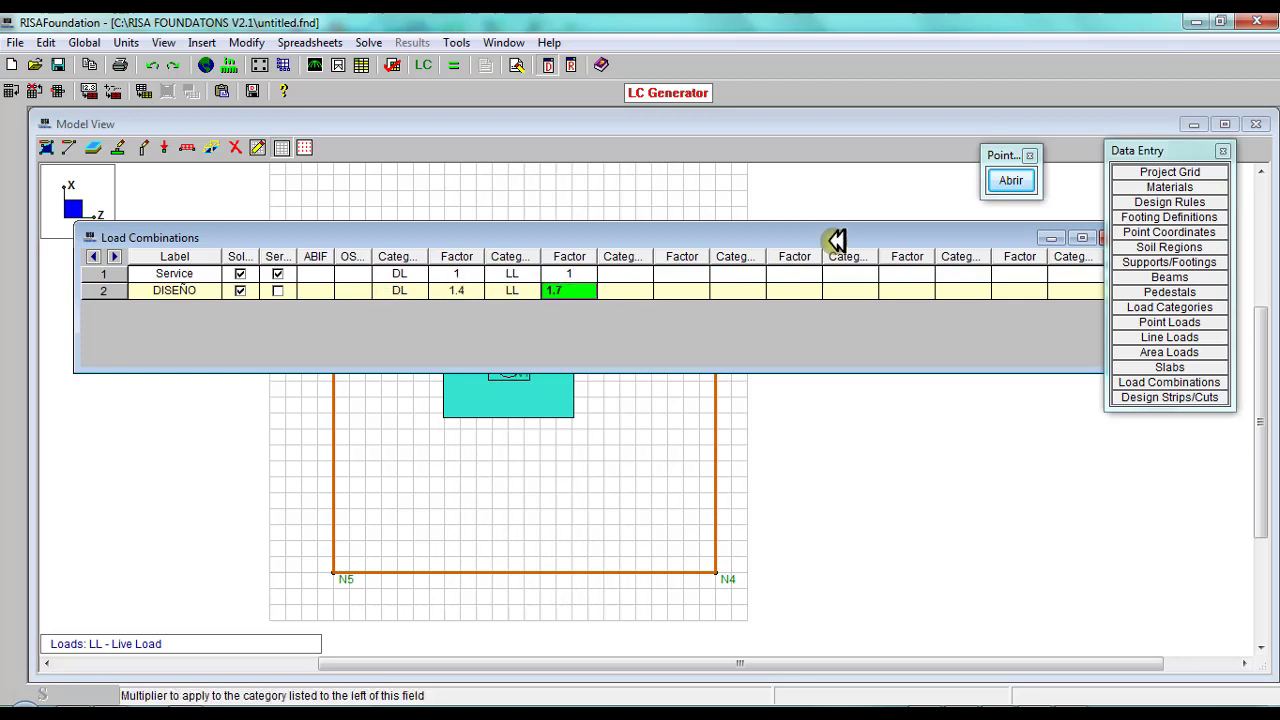
pyautogui.moveTo(834, 240); pyautogui.dragTo(654, 242)
pyautogui.click(925, 240)
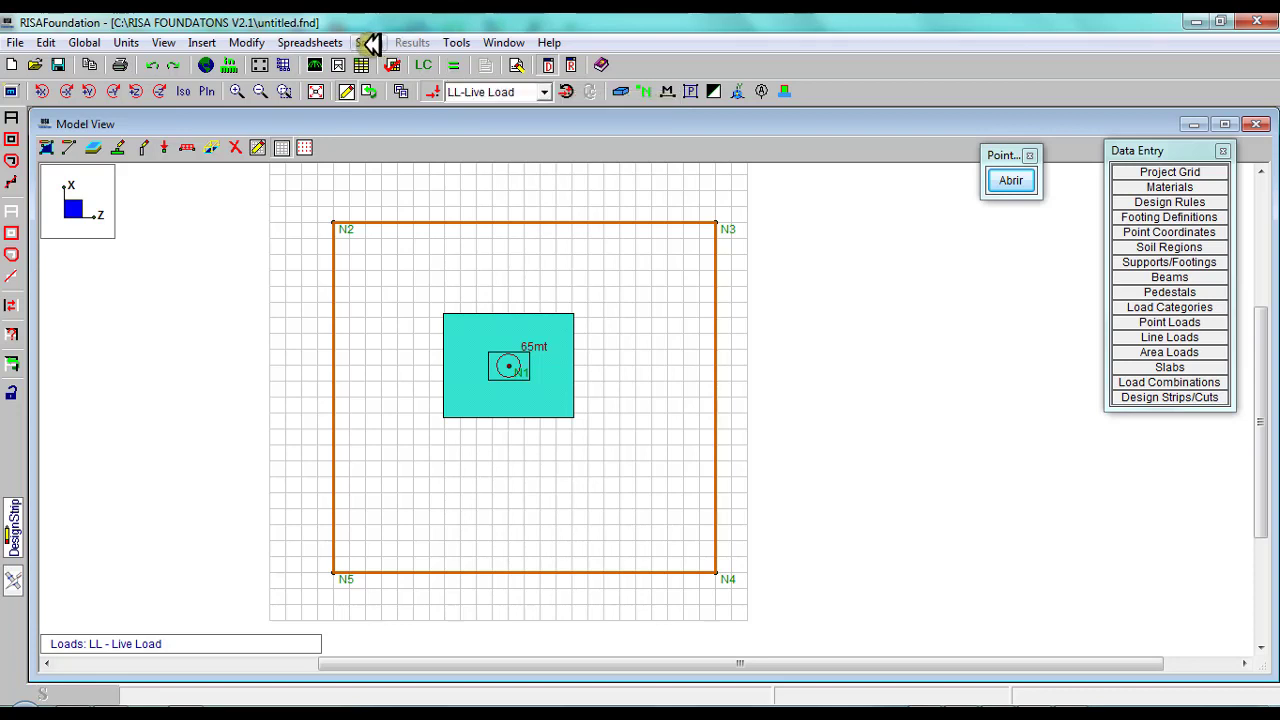
# Solve the model and open the detailed design report for the footing at N1.
pyautogui.click(455, 67)
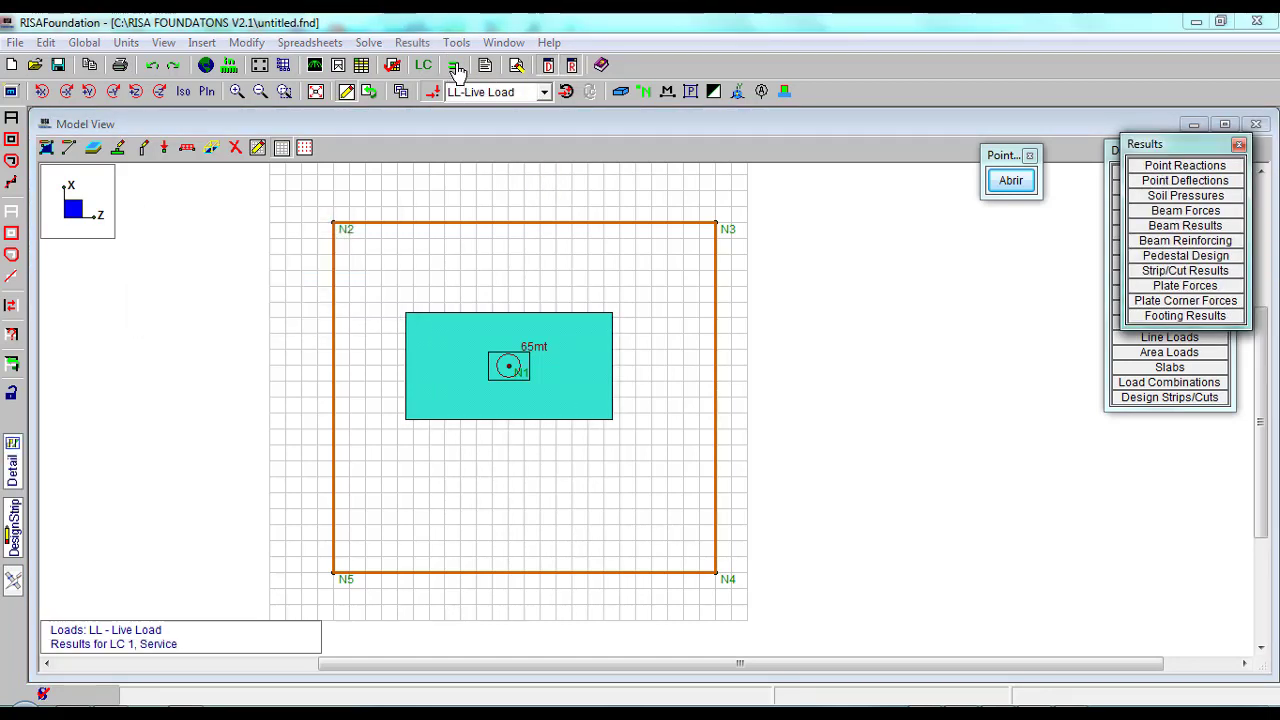
pyautogui.moveTo(1197, 143); pyautogui.dragTo(1003, 247)
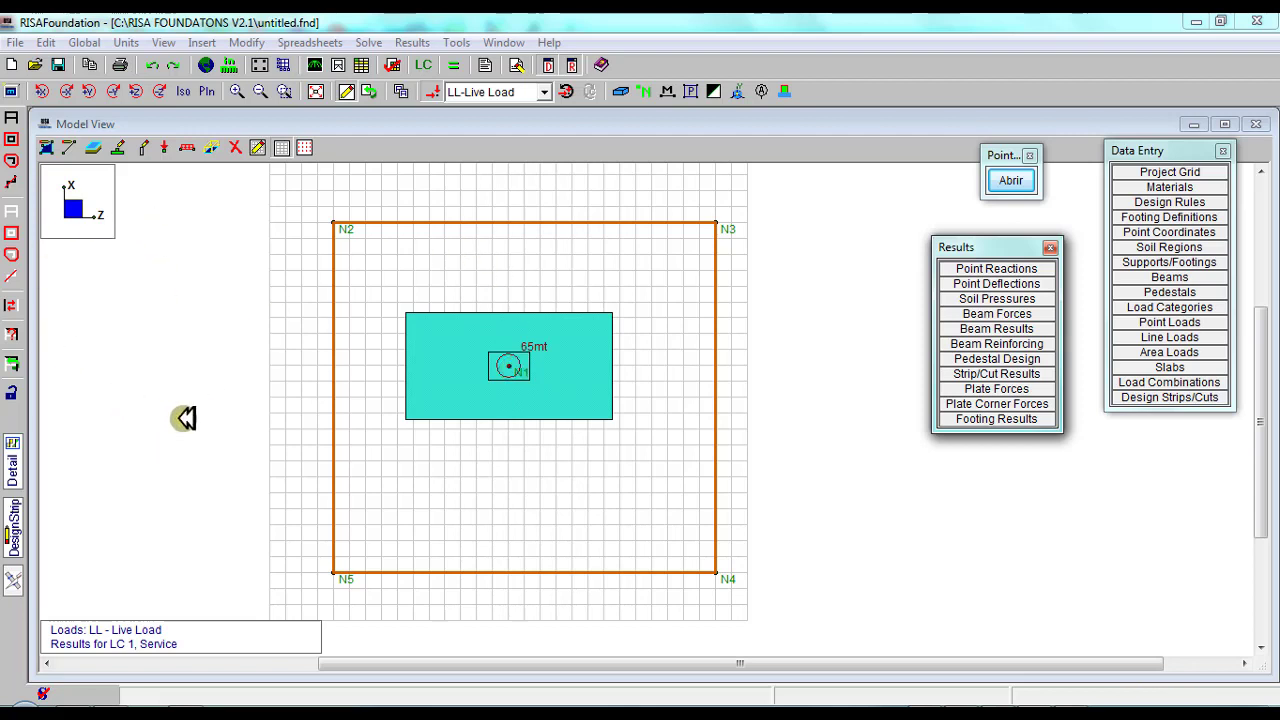
pyautogui.click(14, 466)
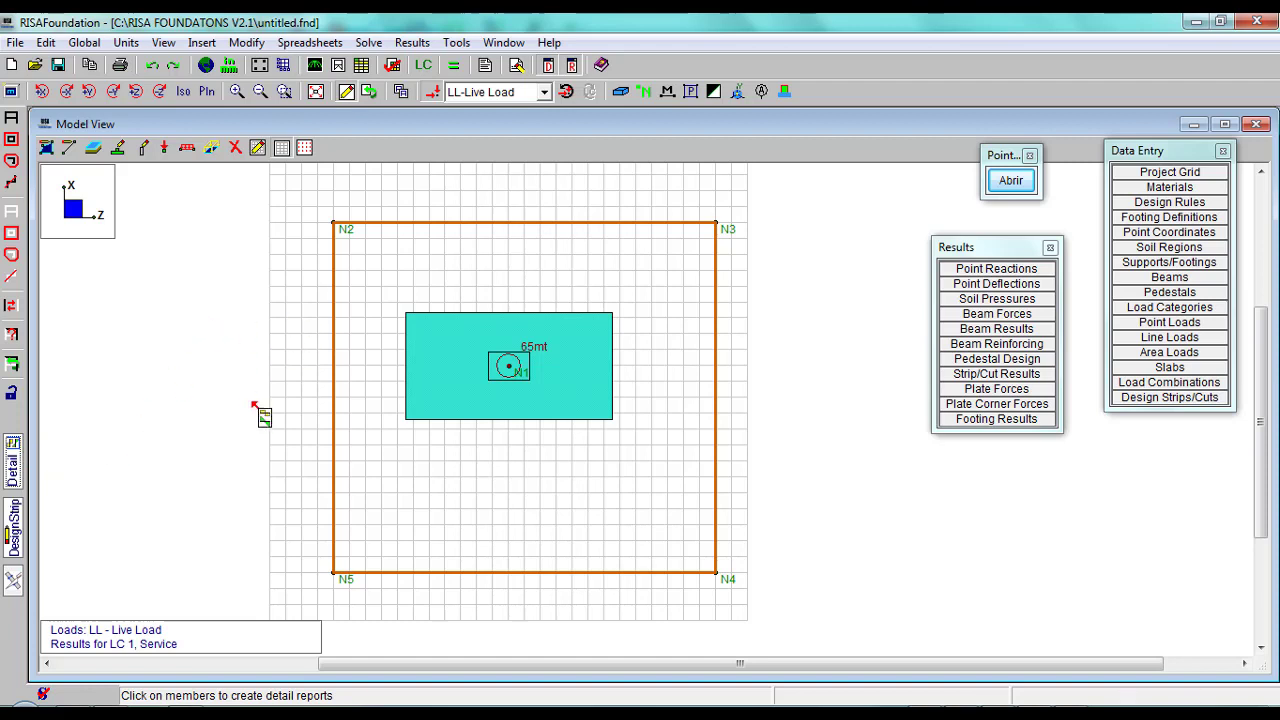
pyautogui.click(510, 368)
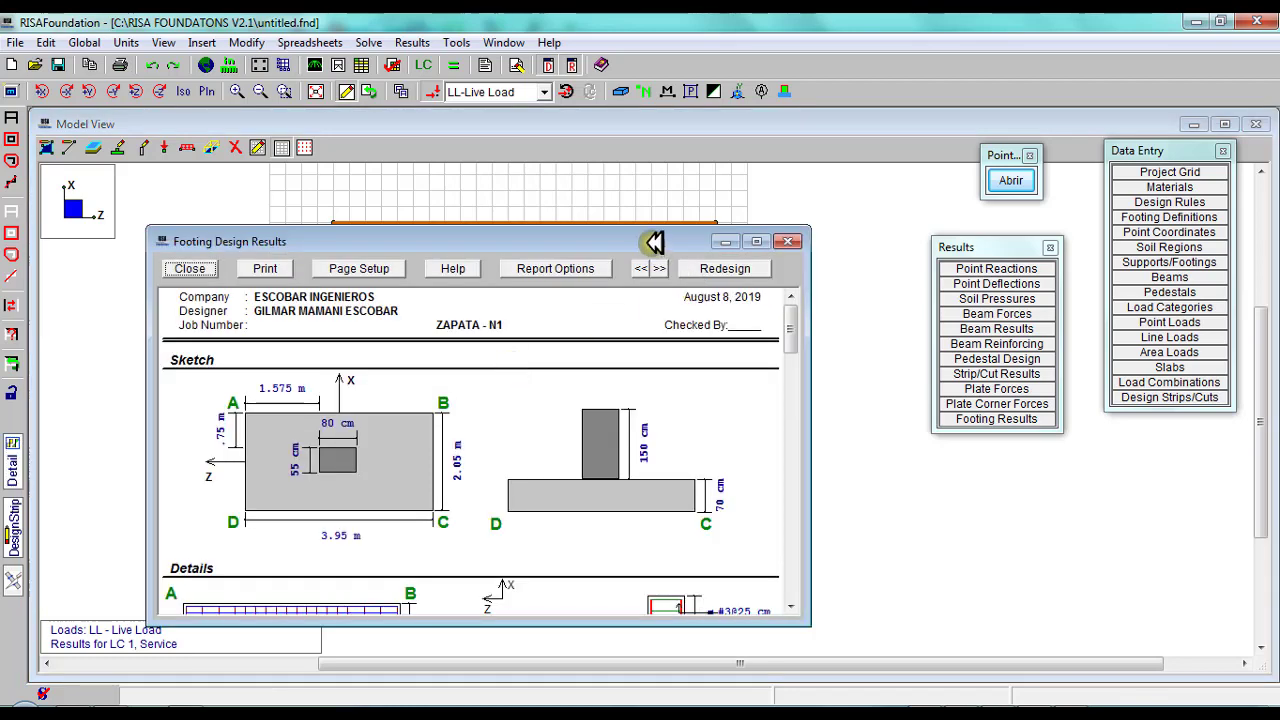
pyautogui.moveTo(652, 243); pyautogui.dragTo(654, 193)
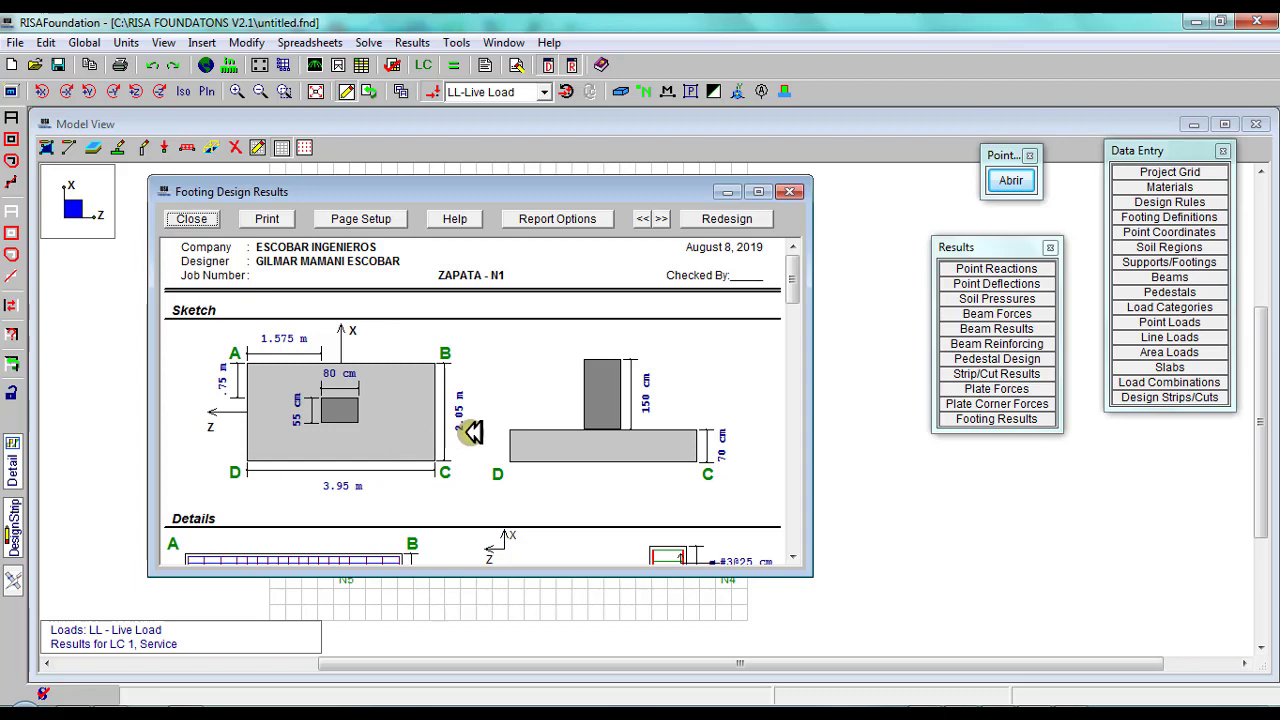
# Review the footing report's sketch and rebar details, and switch to the PDF to look up the example's final dimensions and reinforcement.
pyautogui.moveTo(797, 278); pyautogui.dragTo(803, 322)
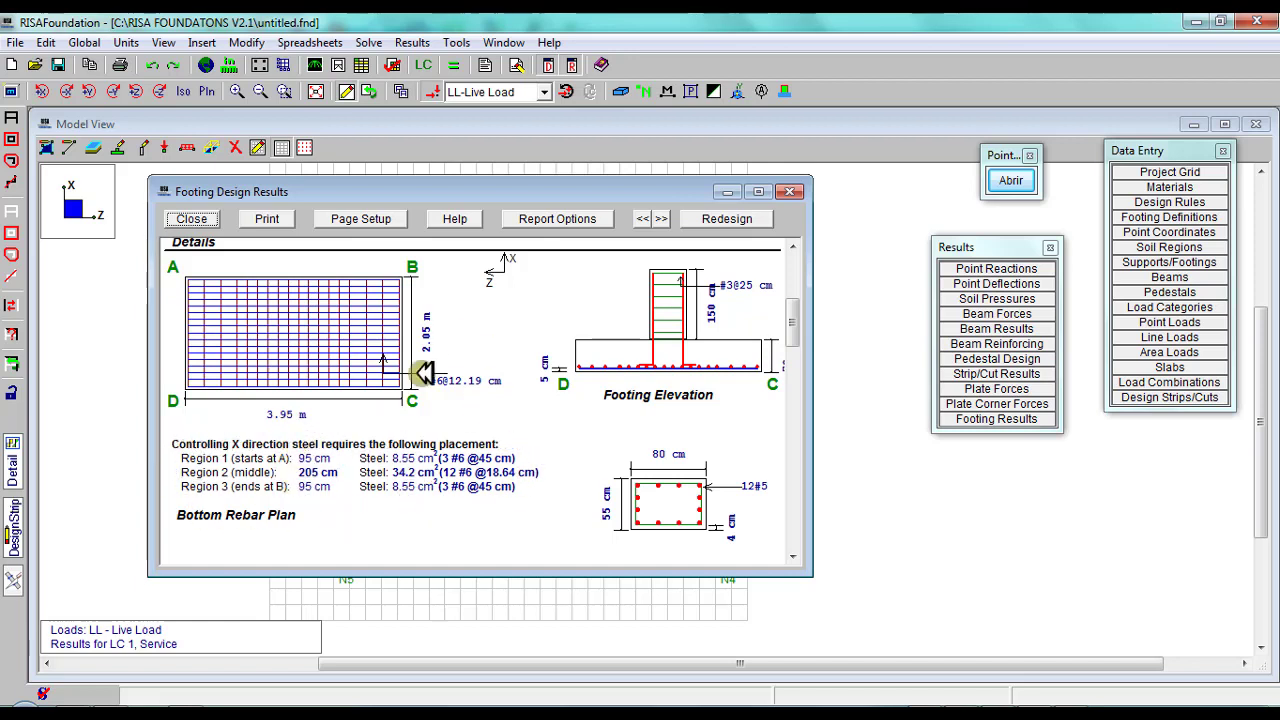
pyautogui.moveTo(790, 322); pyautogui.dragTo(797, 275)
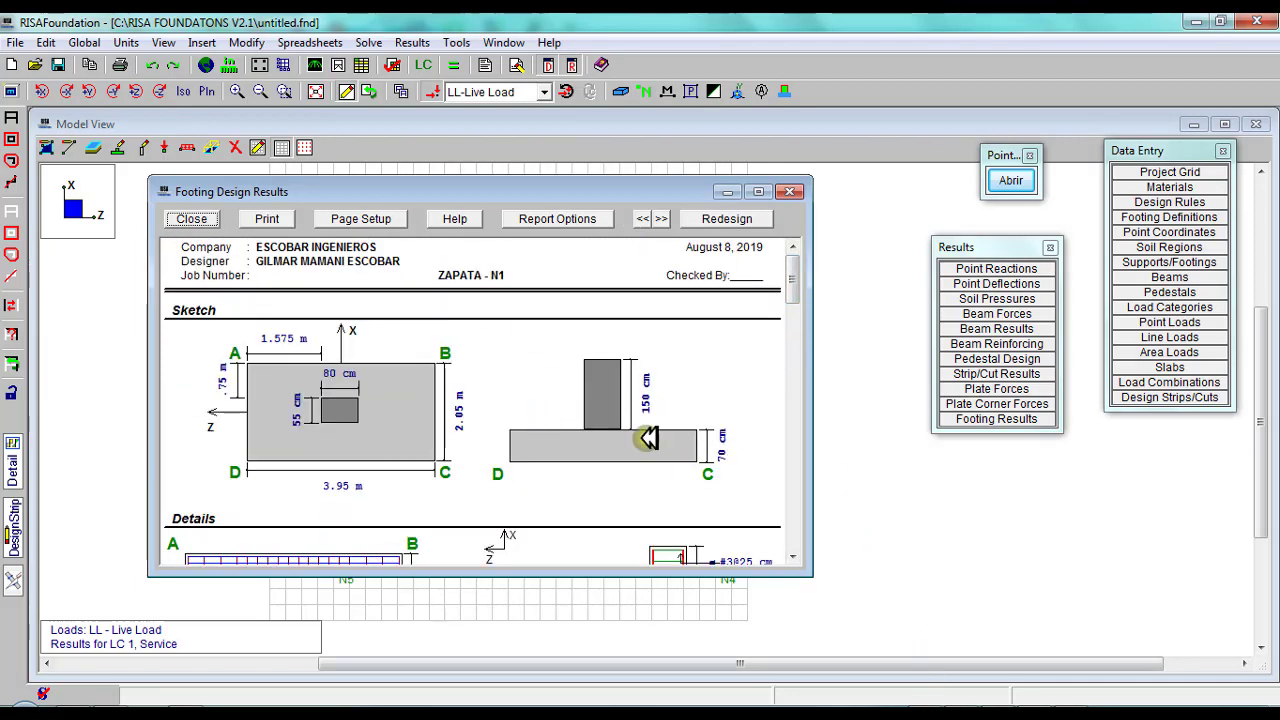
pyautogui.hotkey('alt', 'Tab')
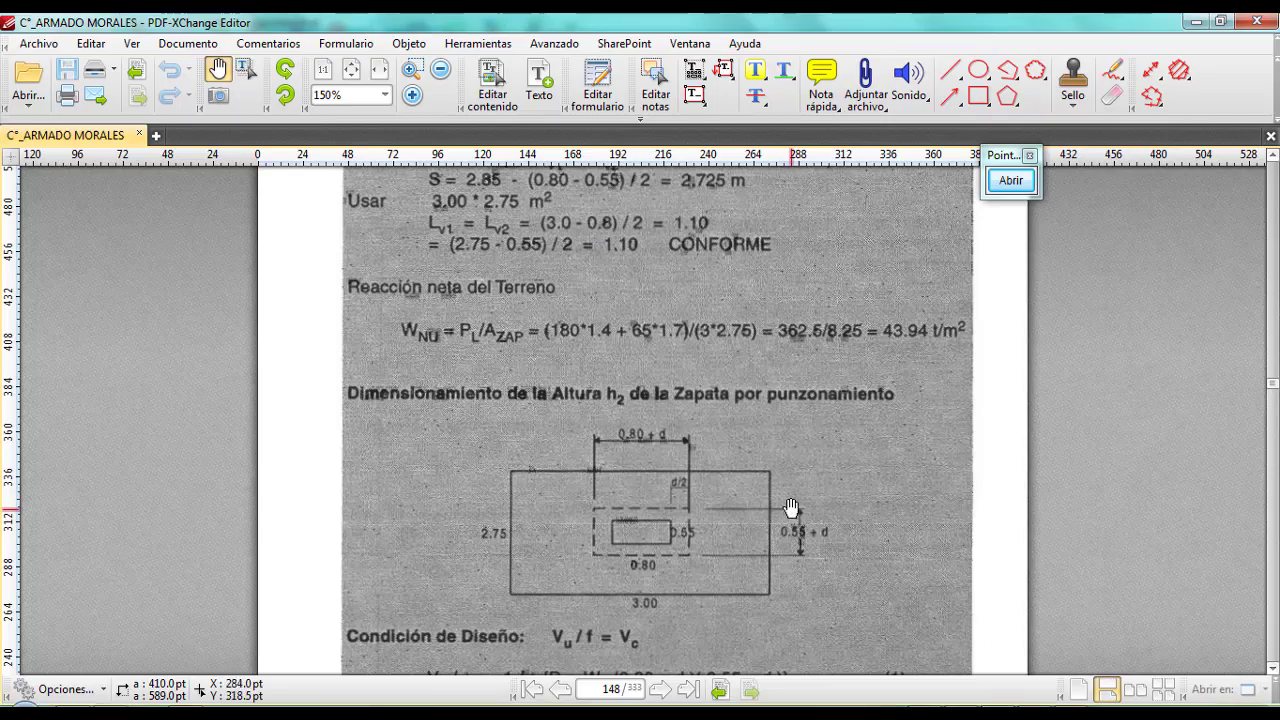
pyautogui.scroll(-8, 790, 515)
pyautogui.scroll(-18, 812, 503)
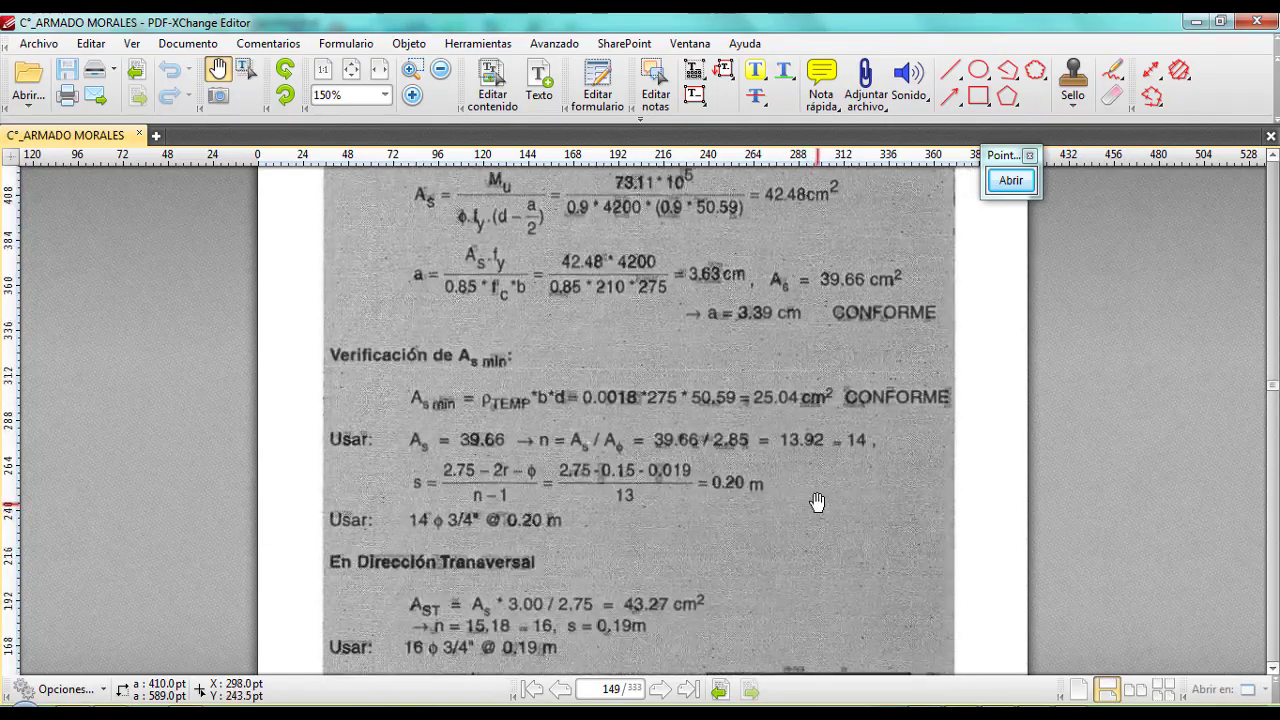
pyautogui.scroll(2, 820, 507)
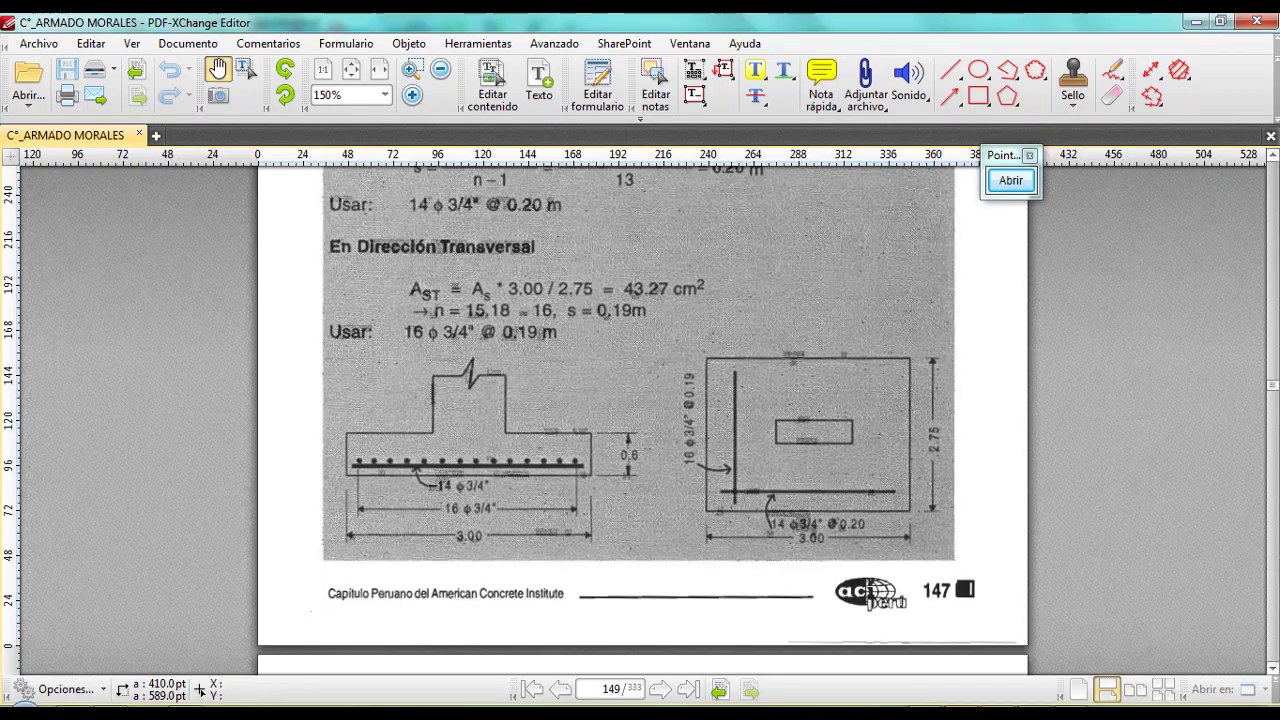
# Return to RISAFoundation and redesign the footing with a length of 3 m, a width of 2.75 m and a thickness of 60 cm.
pyautogui.hotkey('alt', 'Tab')
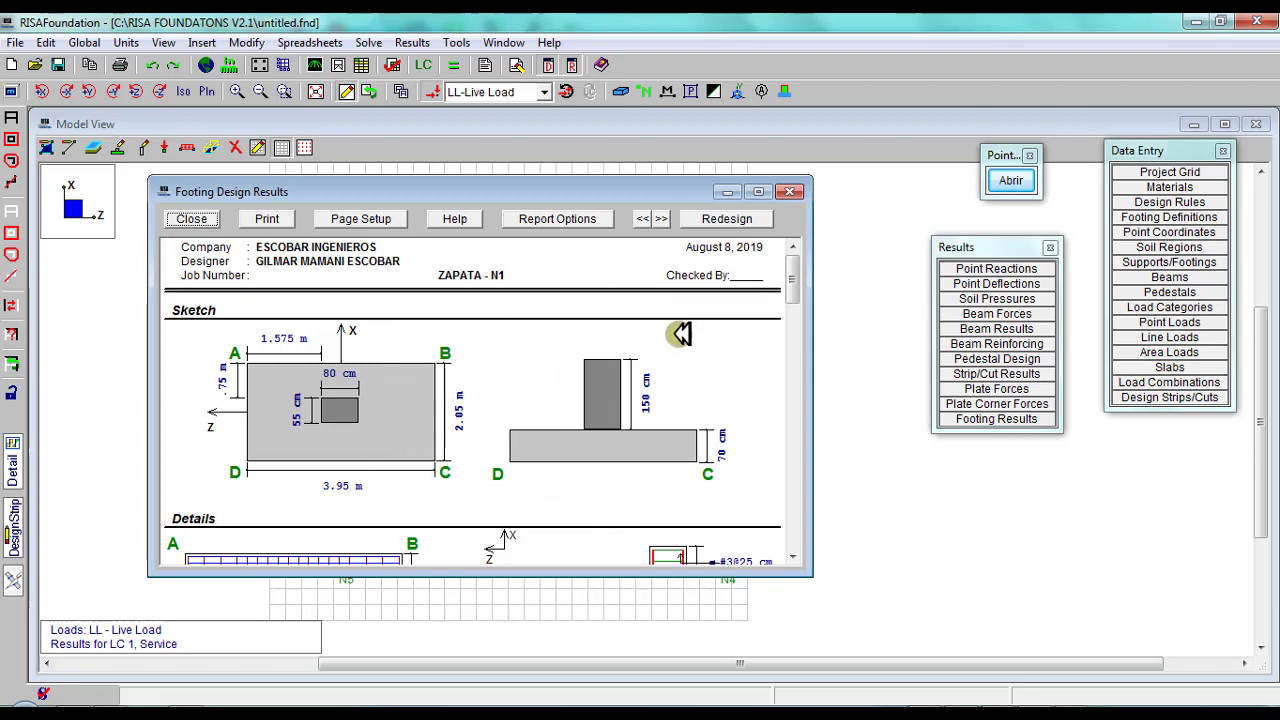
pyautogui.click(717, 219)
pyautogui.moveTo(313, 222); pyautogui.dragTo(447, 285)
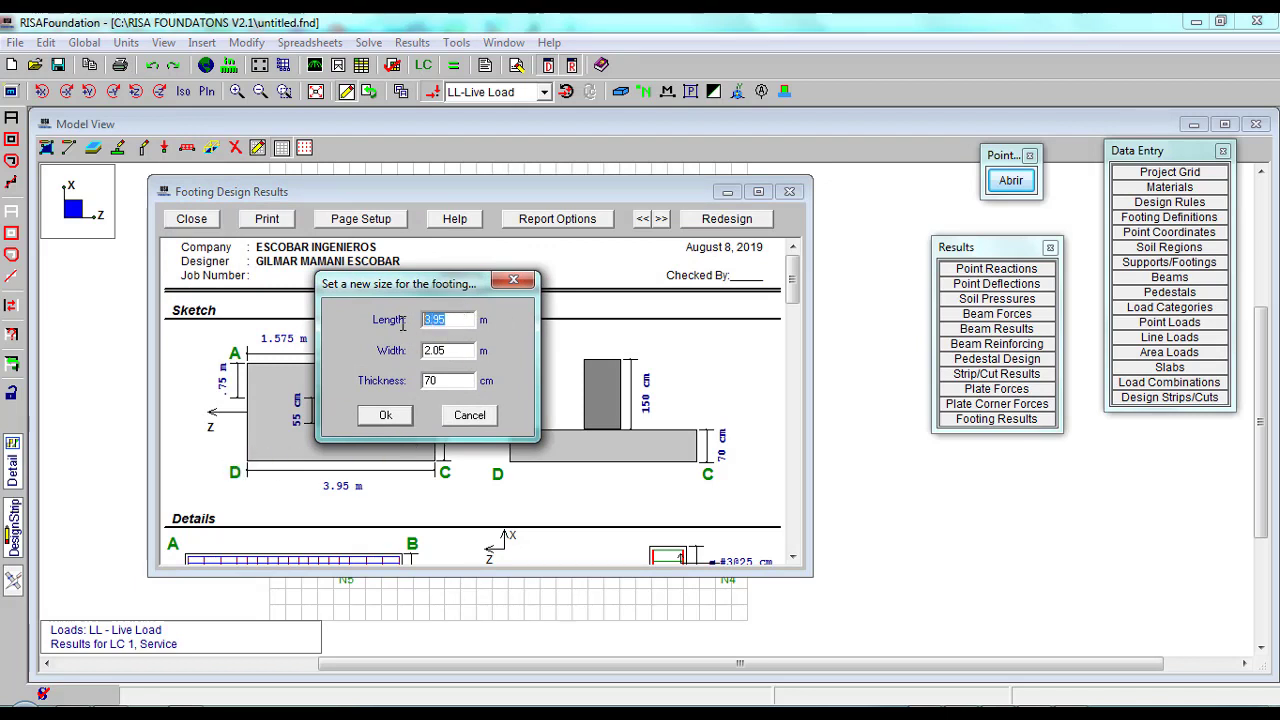
pyautogui.press('Tab')
pyautogui.click(388, 420)
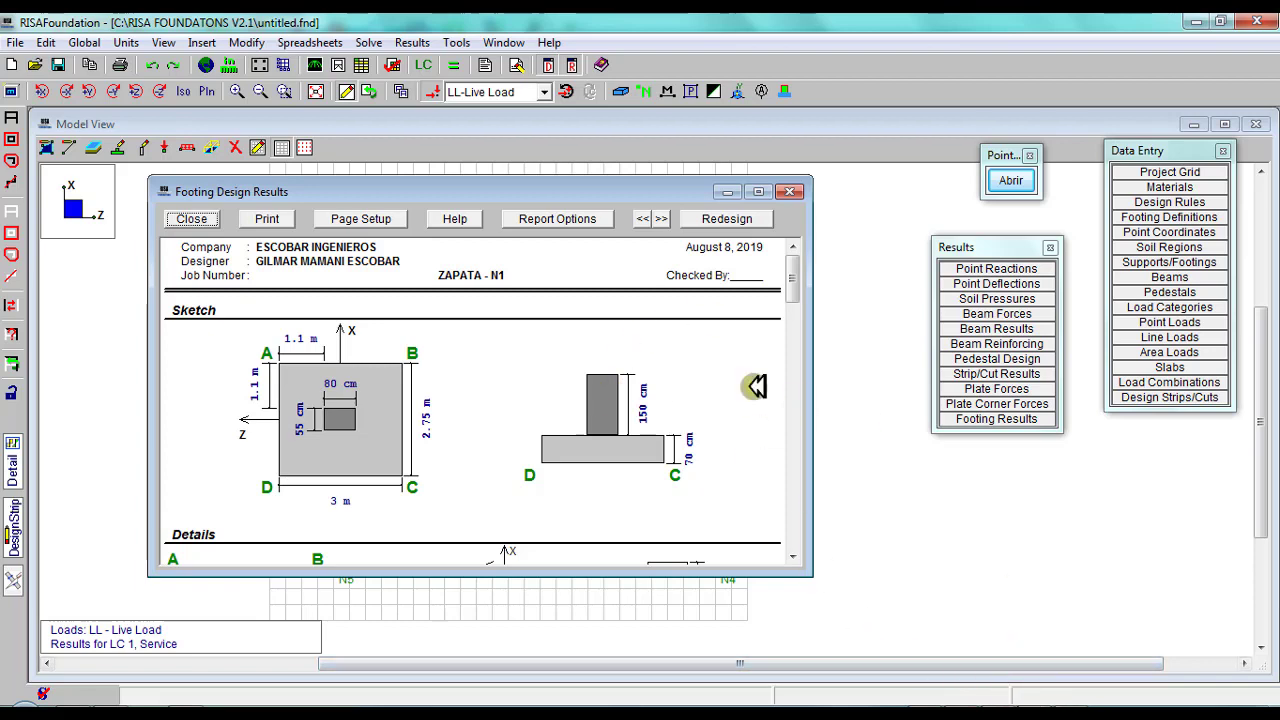
pyautogui.click(700, 218)
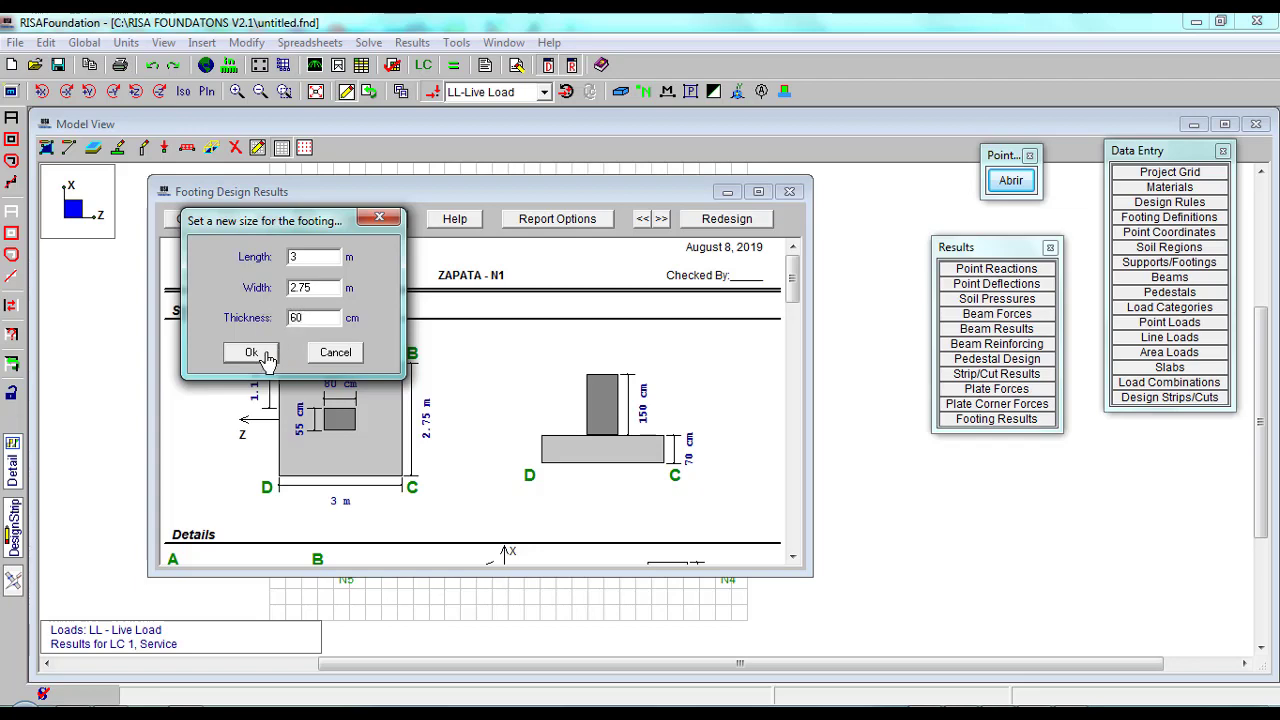
pyautogui.click(266, 355)
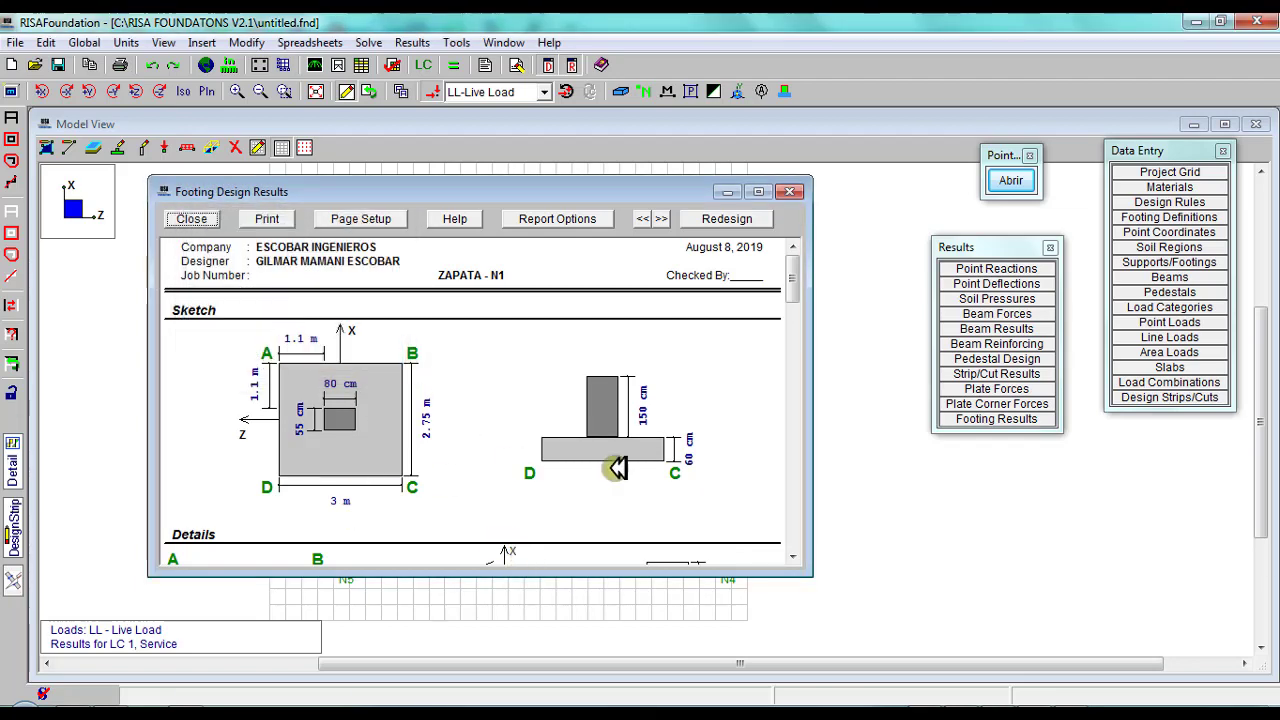
# Examine the redesigned footing's bottom rebar plan and compare it with the reinforcement drawings in the PDF.
pyautogui.moveTo(800, 285); pyautogui.dragTo(799, 328)
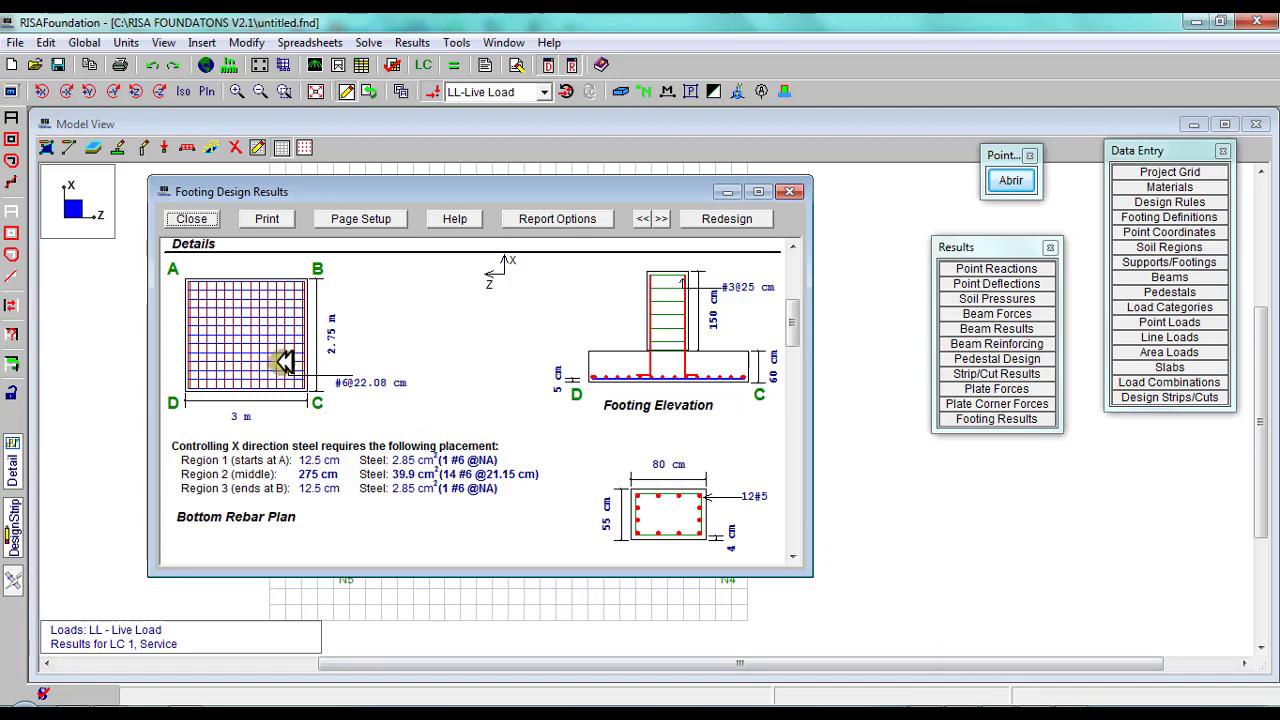
pyautogui.click(998, 706)
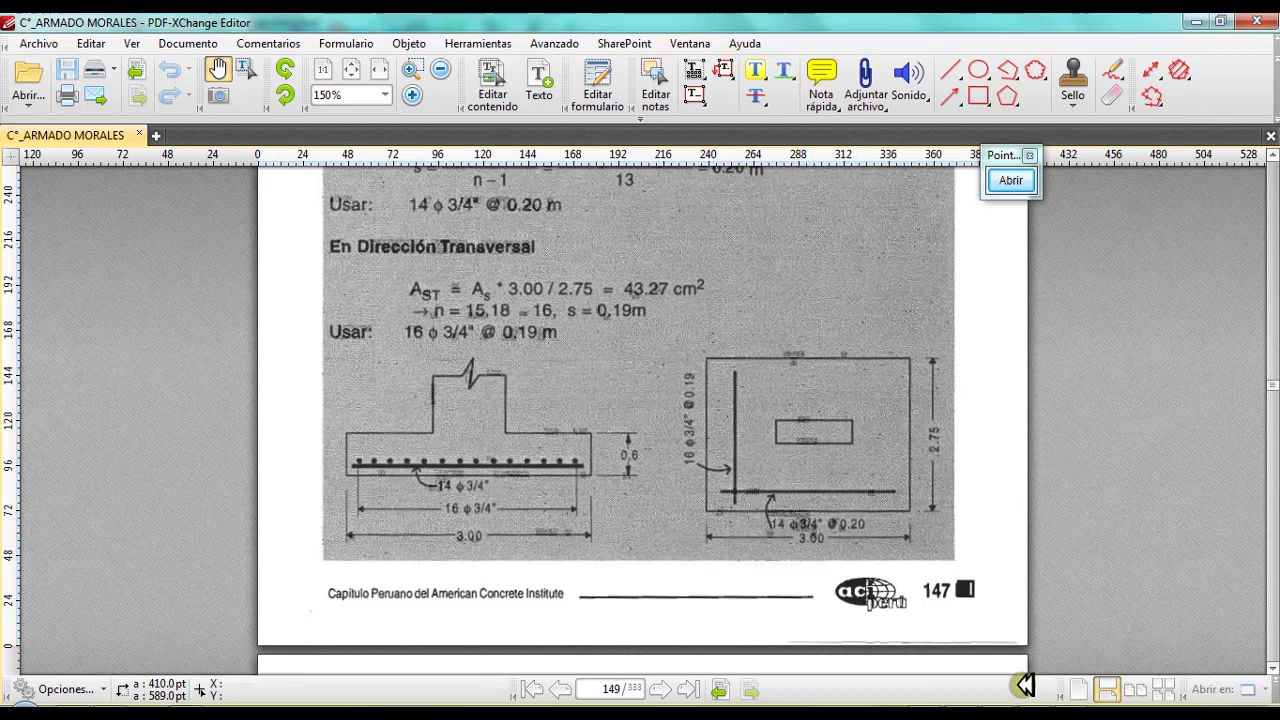
pyautogui.hotkey('alt', 'Tab')
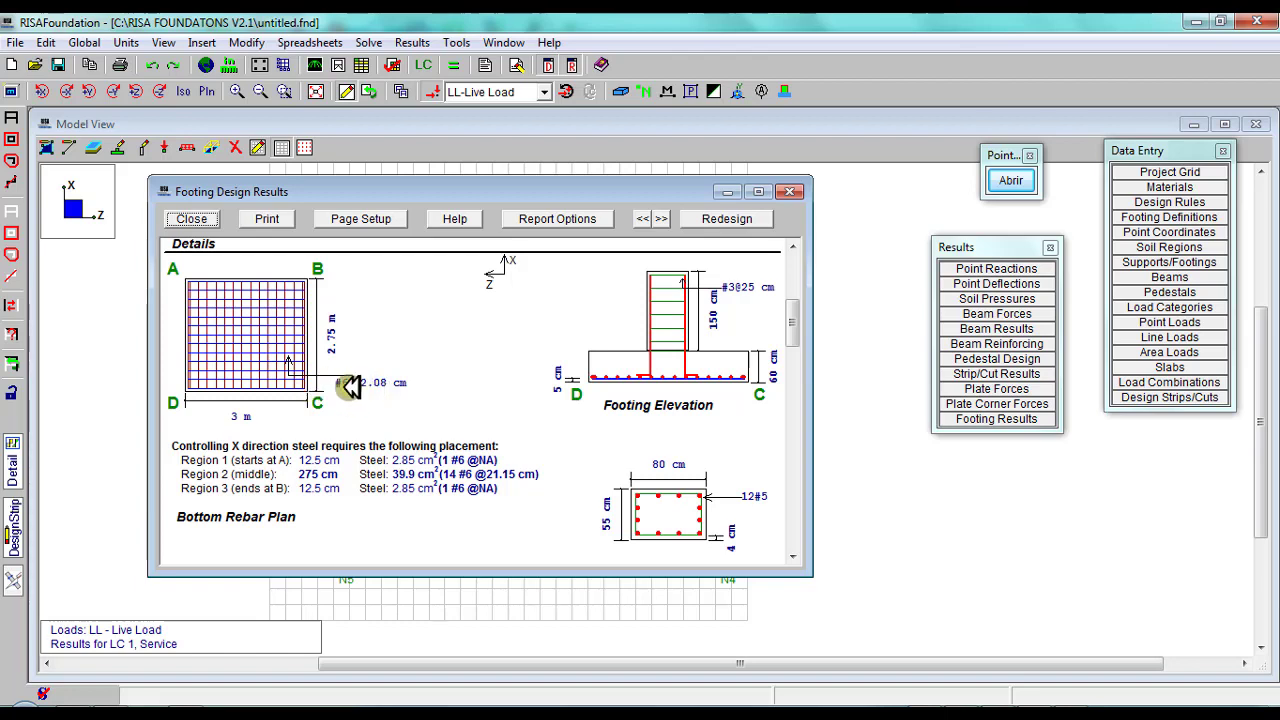
# Open the HP 50g calculator, clear its stack and compute the number of bars as 275 / 22 + 1.
pyautogui.click(110, 702)
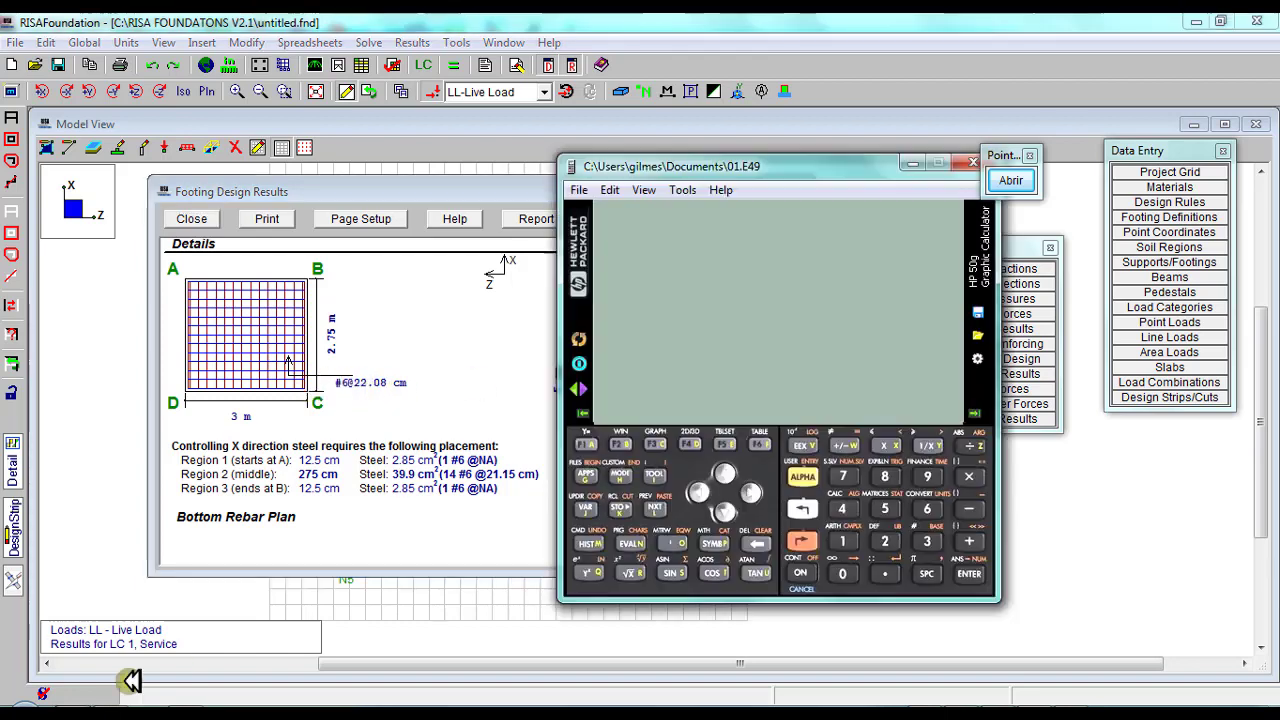
pyautogui.click(803, 573)
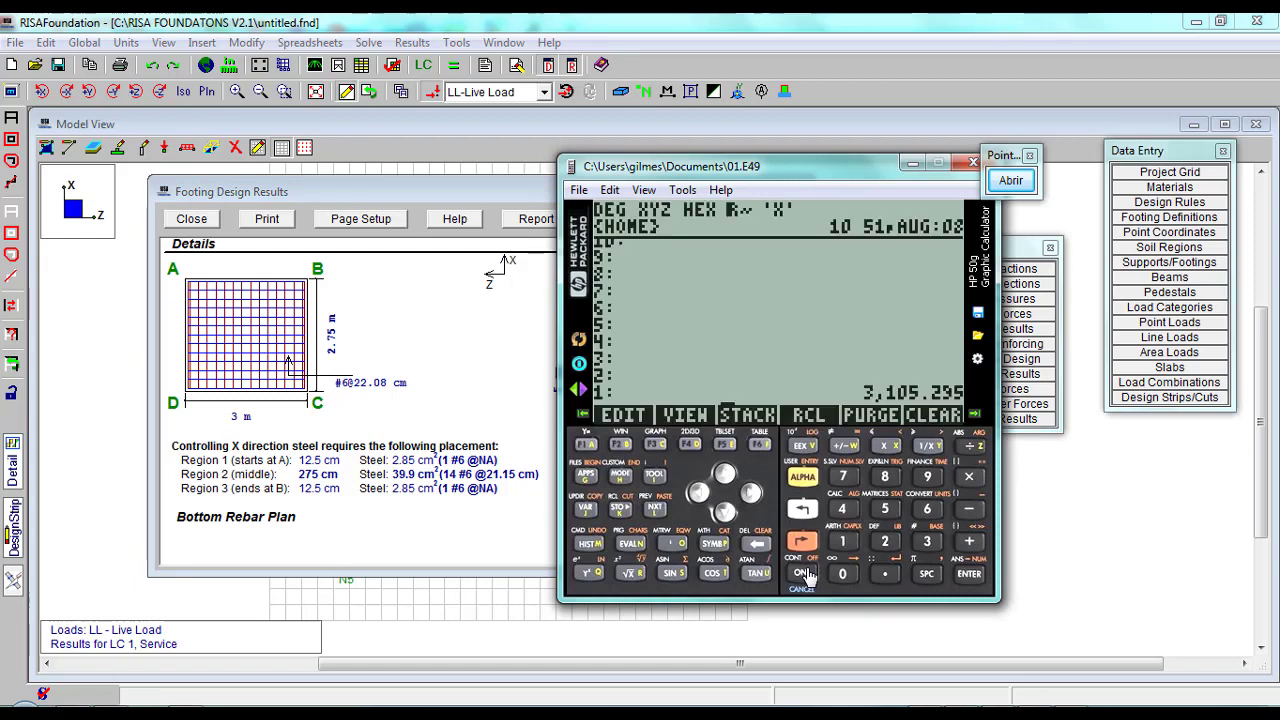
pyautogui.press('BackSpace')
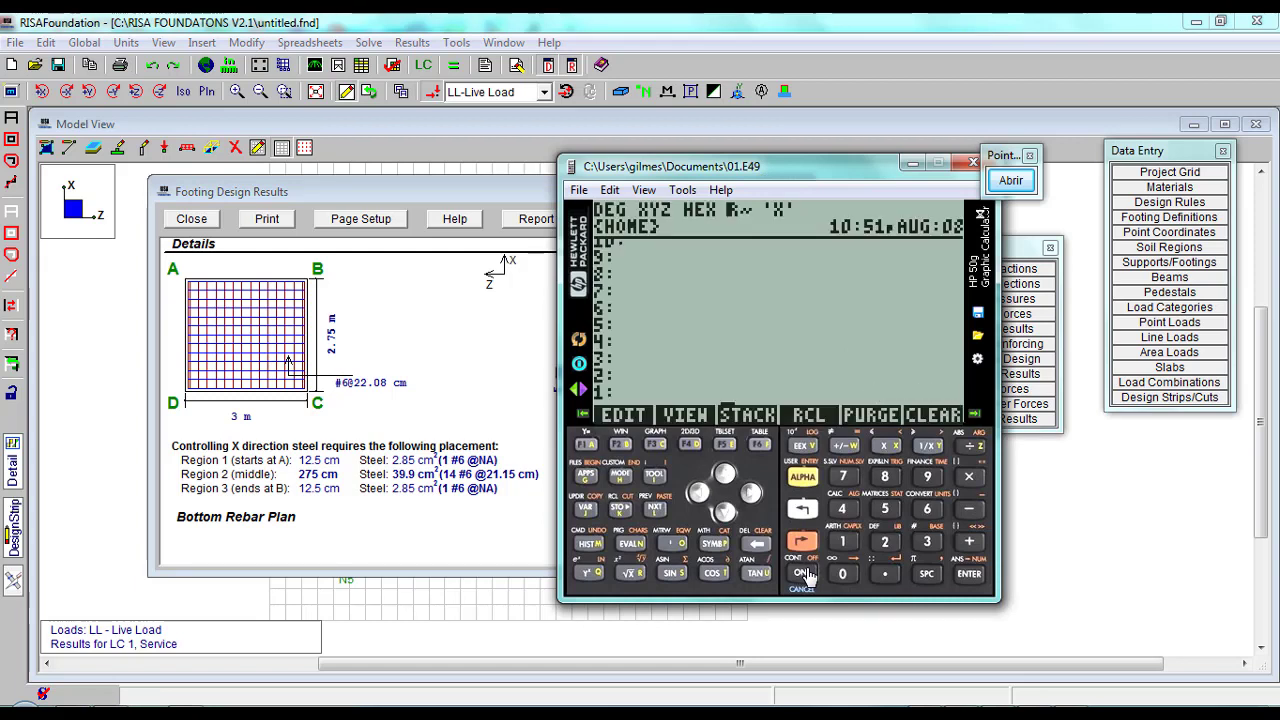
pyautogui.write('275')
pyautogui.press('Return')
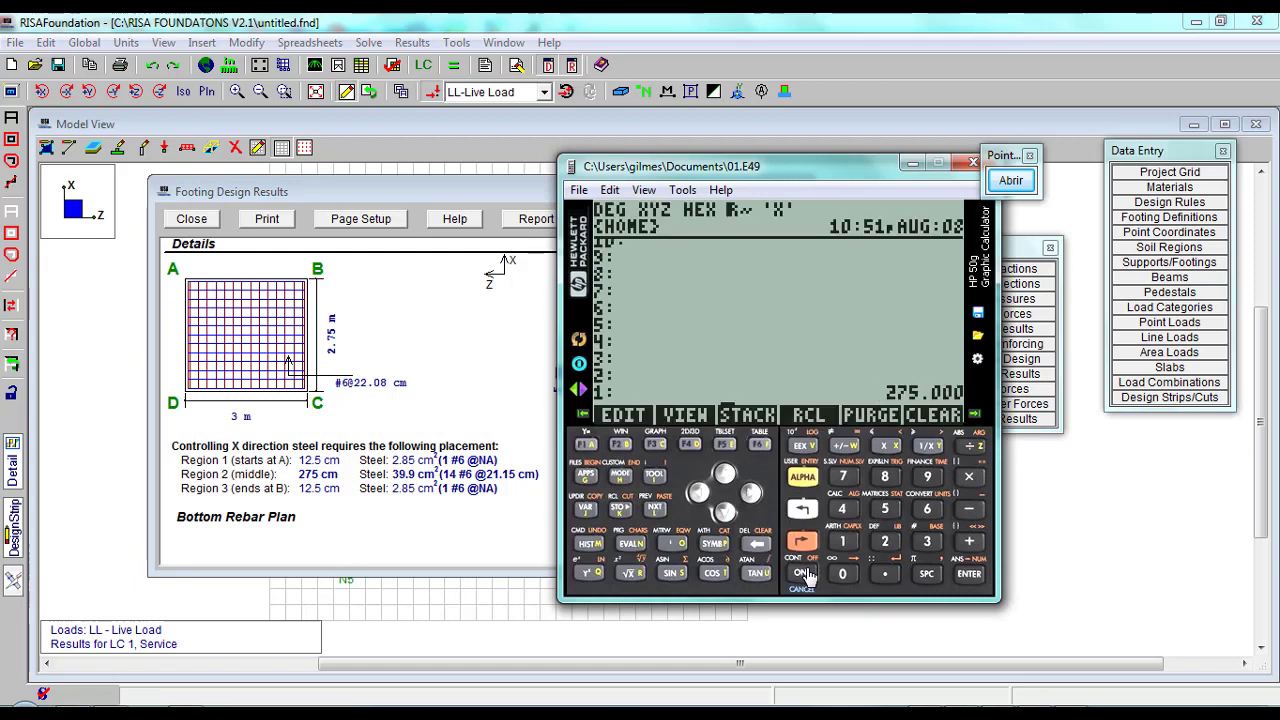
pyautogui.write('22')
pyautogui.press('Return')
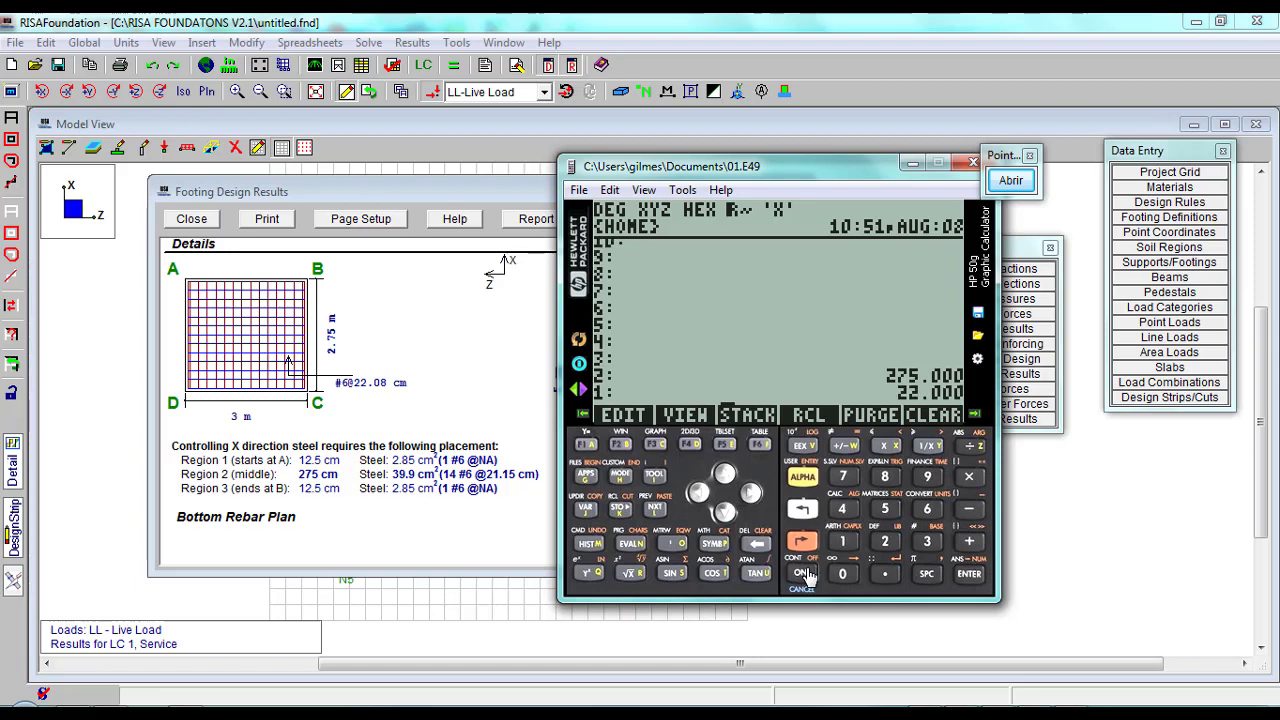
pyautogui.press('/')
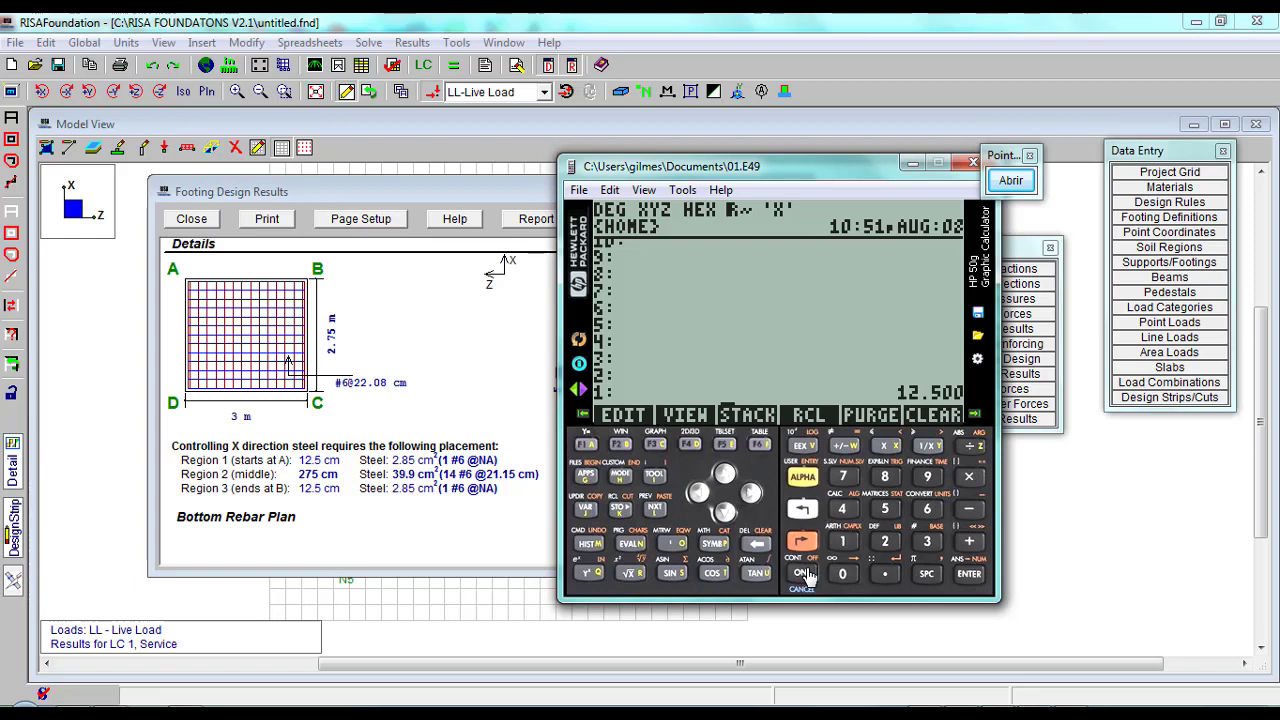
pyautogui.write('1')
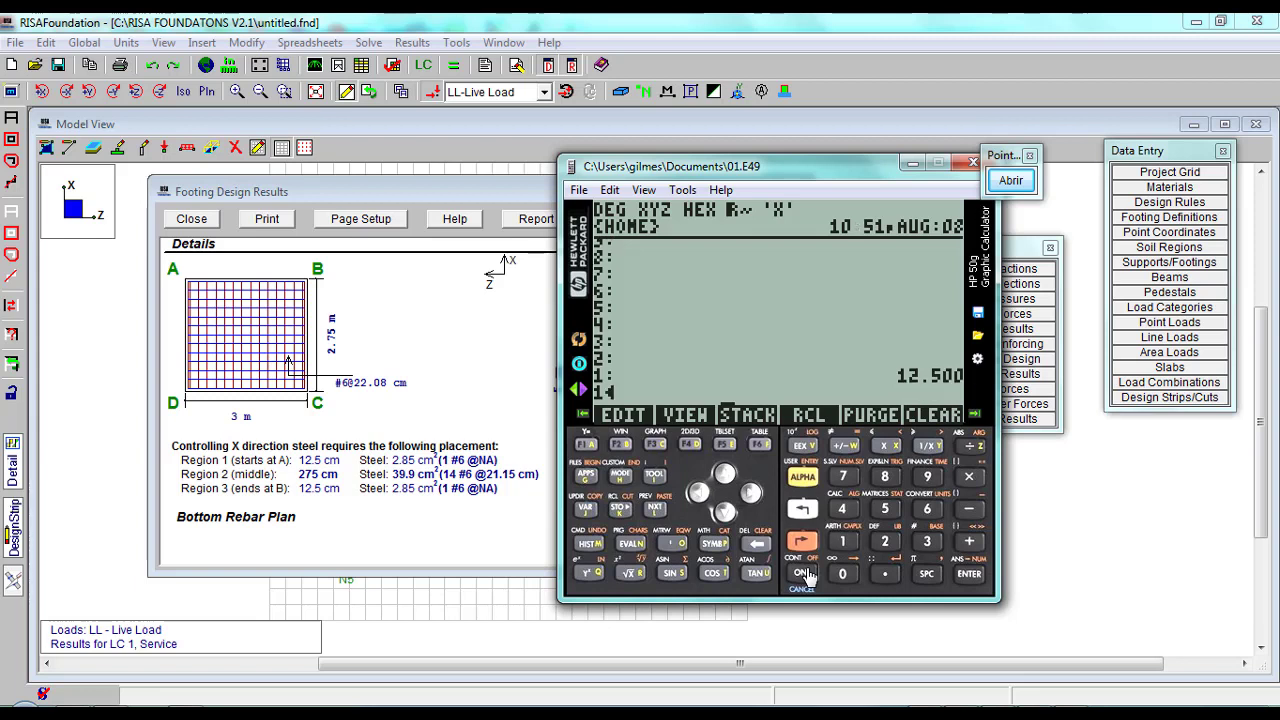
pyautogui.press('Return')
pyautogui.press('+')
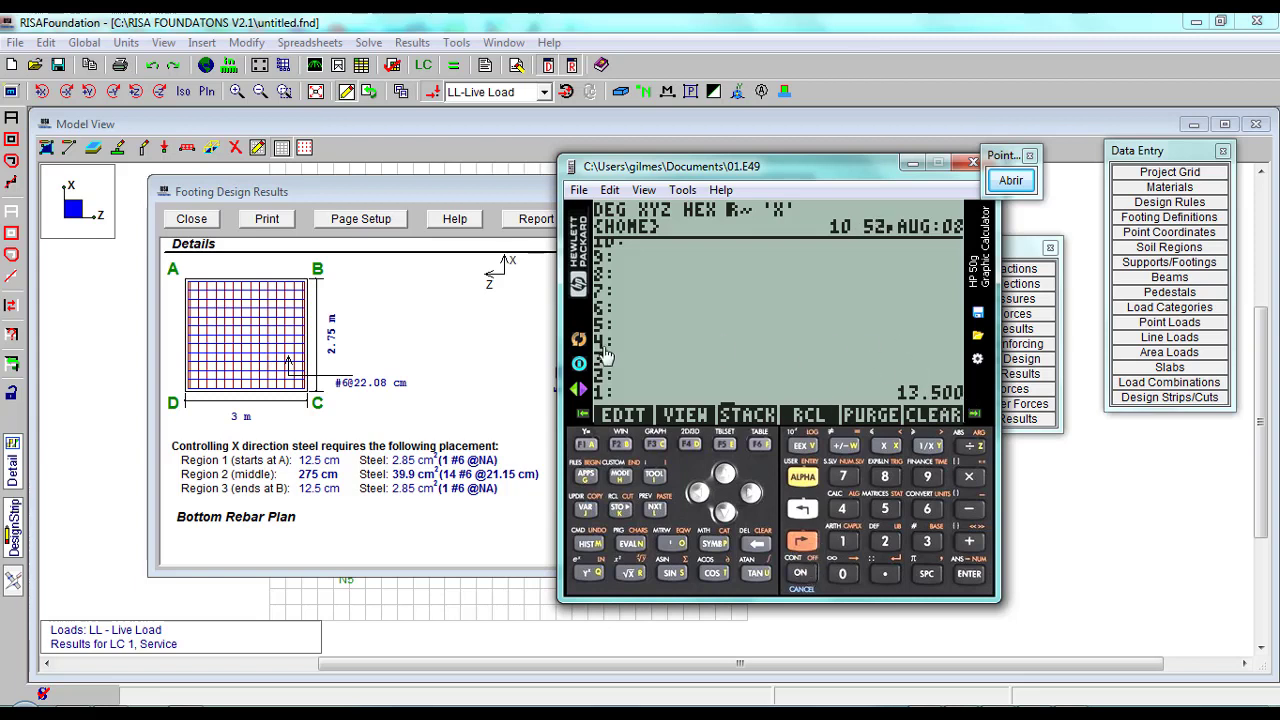
# Check the calculated bar count against the PDF's reinforcement layout, and return to the footing report.
pyautogui.click(1000, 703)
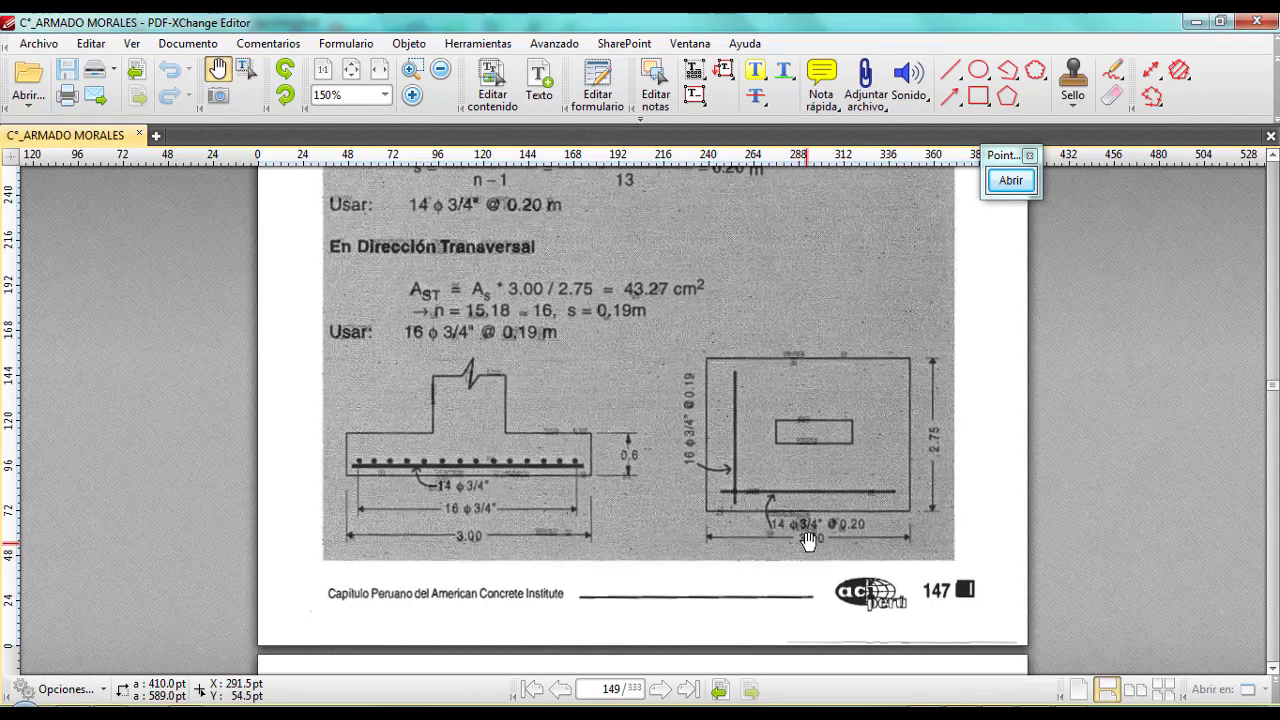
pyautogui.click(955, 705)
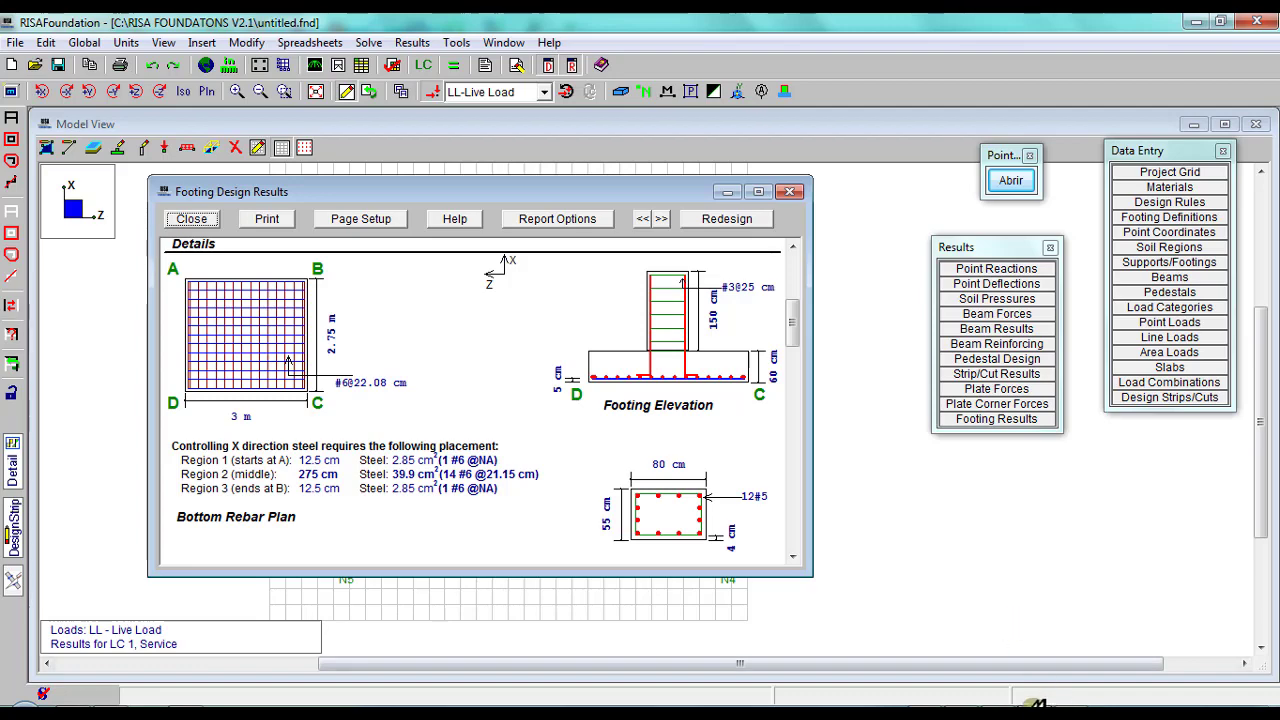
pyautogui.click(1036, 705)
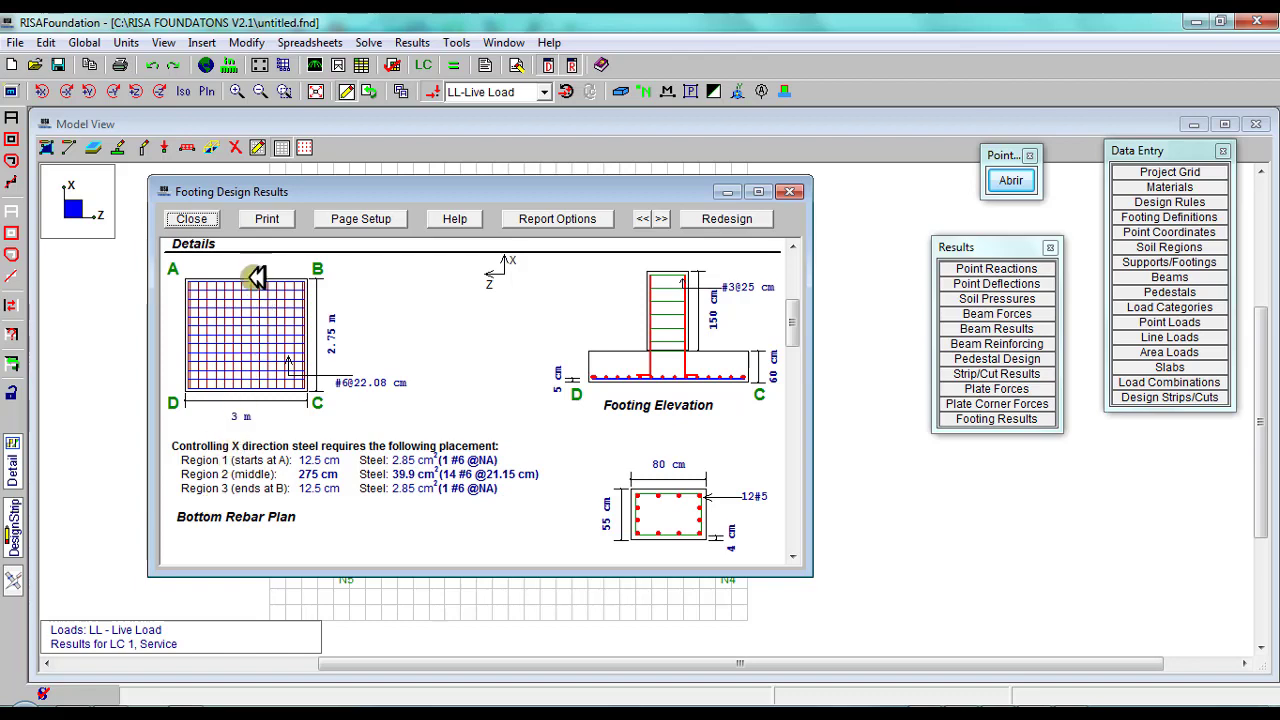
# Open the screen annotation tools and frame the report's X direction steel placement notes with a thin black rectangle.
pyautogui.click(1008, 183)
pyautogui.click(999, 401)
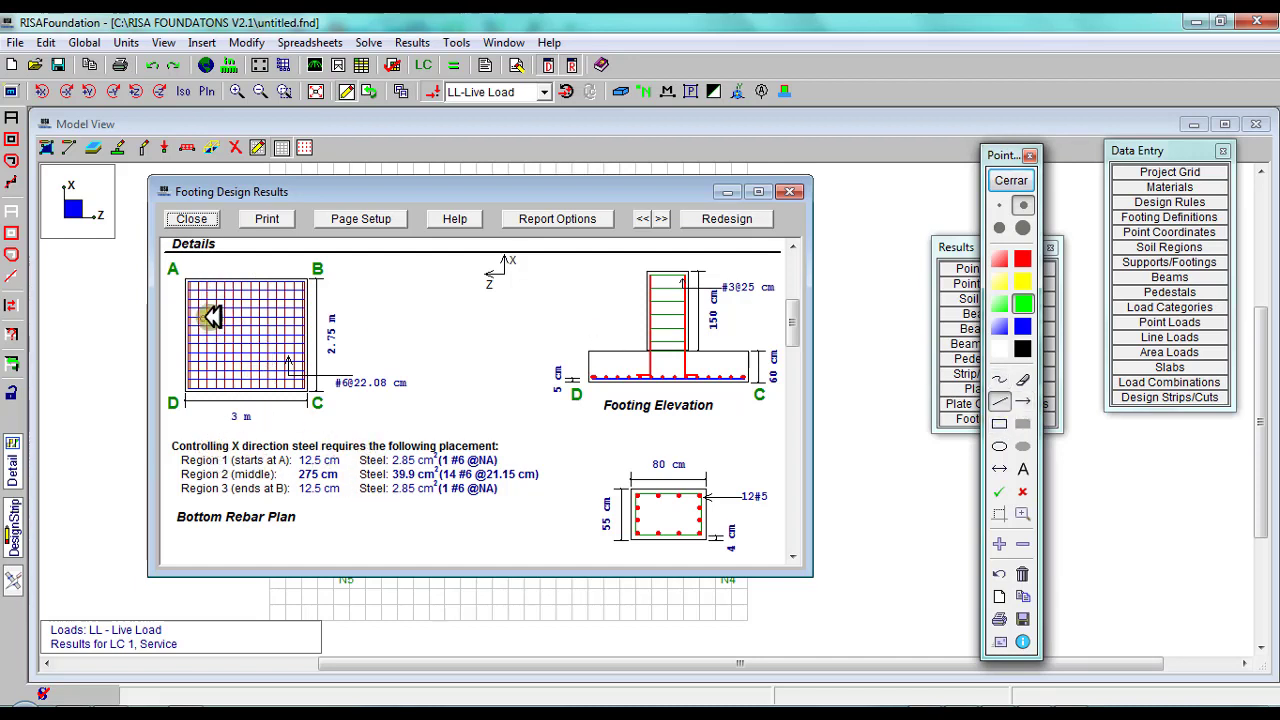
pyautogui.moveTo(205, 283); pyautogui.dragTo(220, 388)
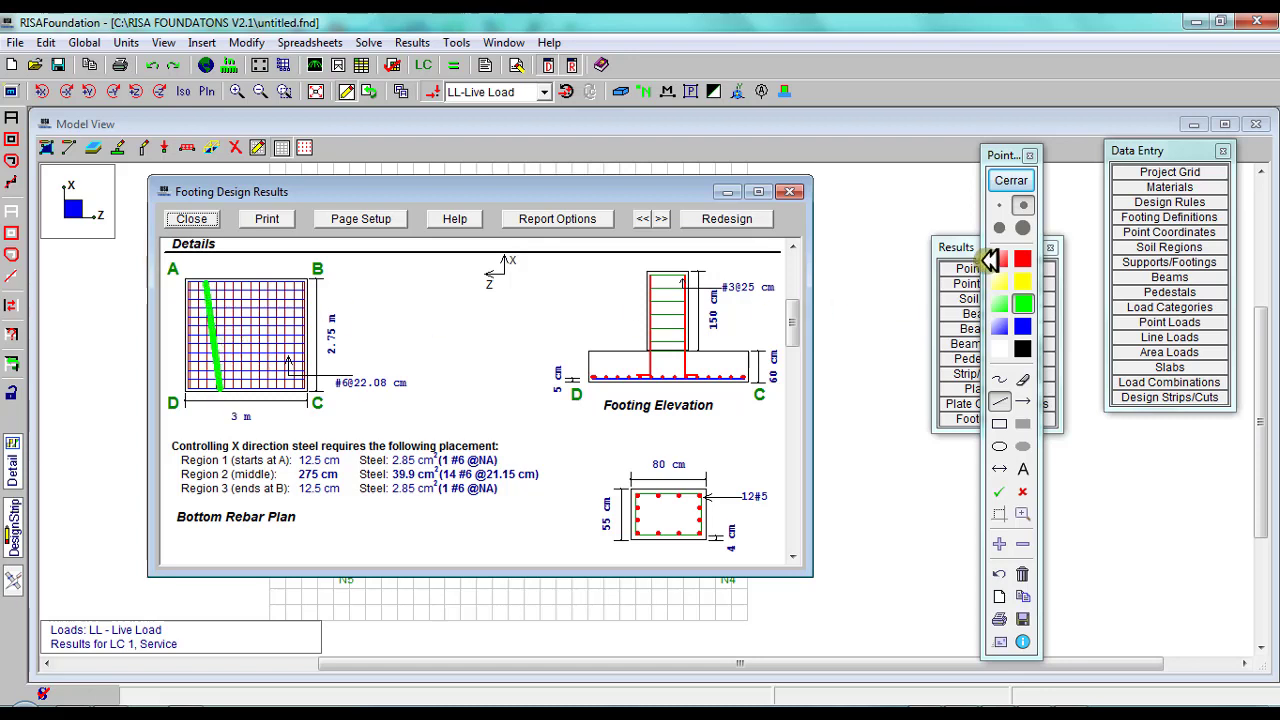
pyautogui.click(1025, 571)
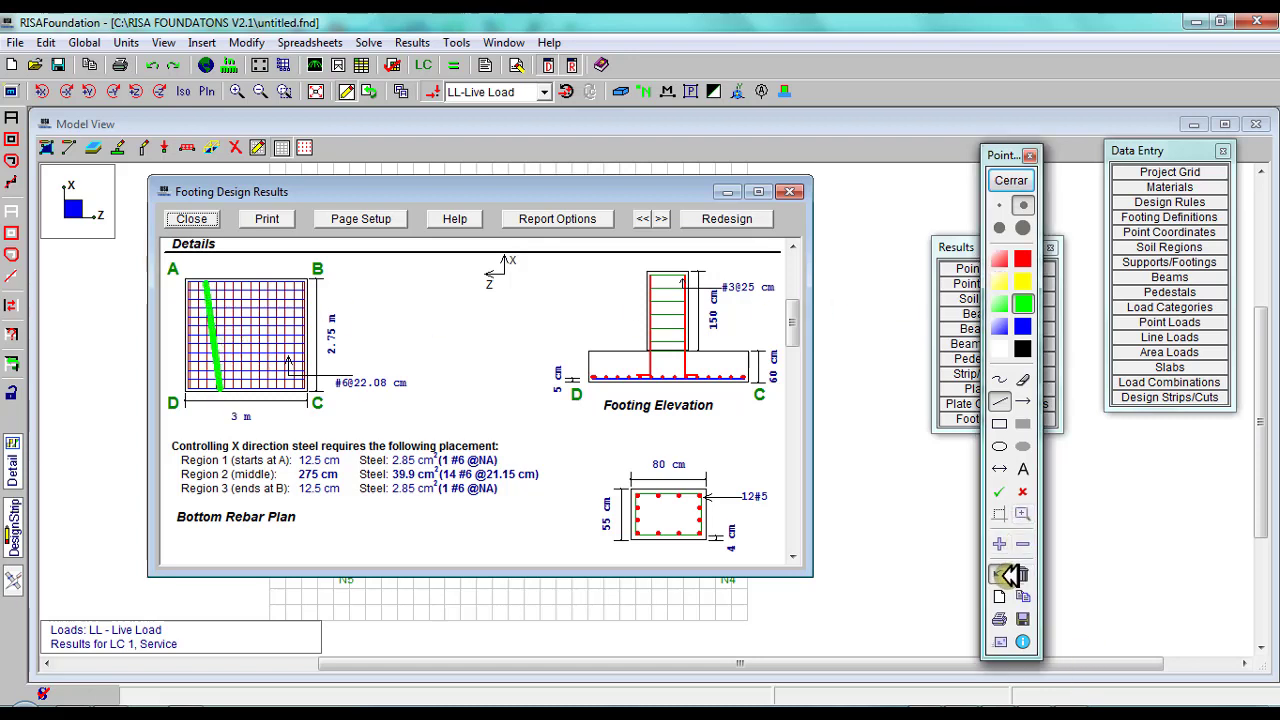
pyautogui.click(1001, 401)
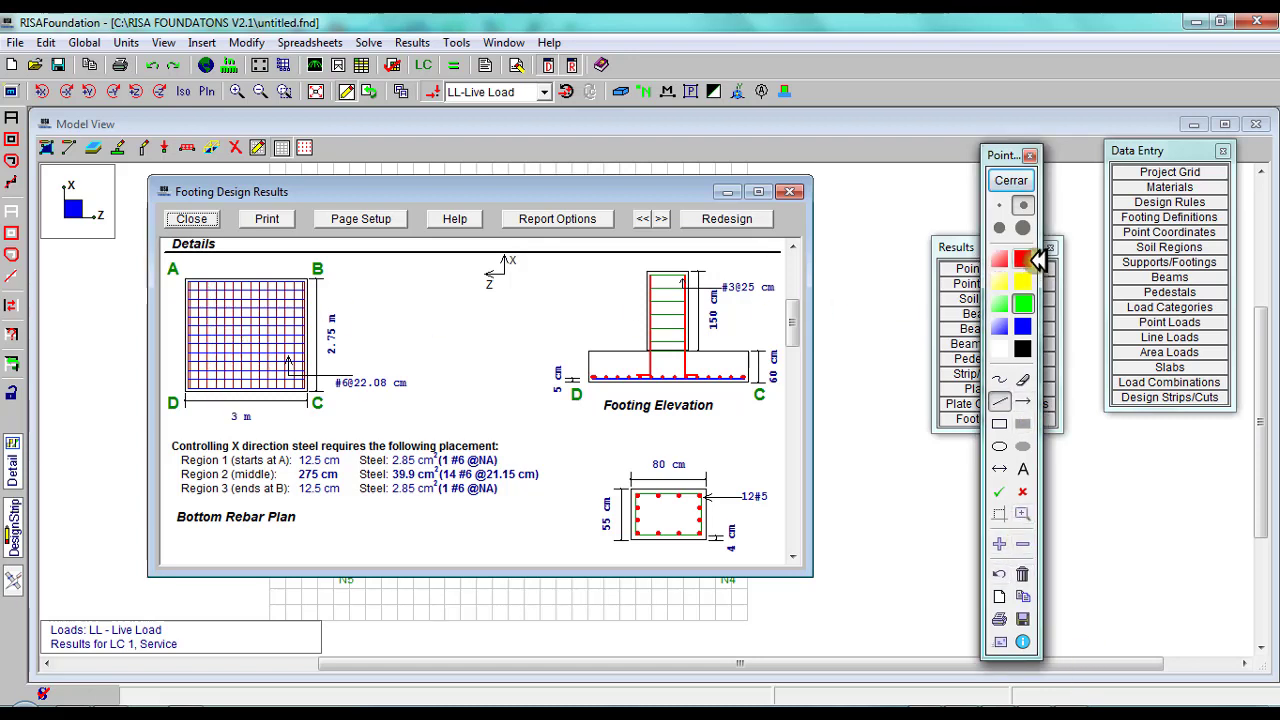
pyautogui.click(1023, 348)
pyautogui.click(999, 205)
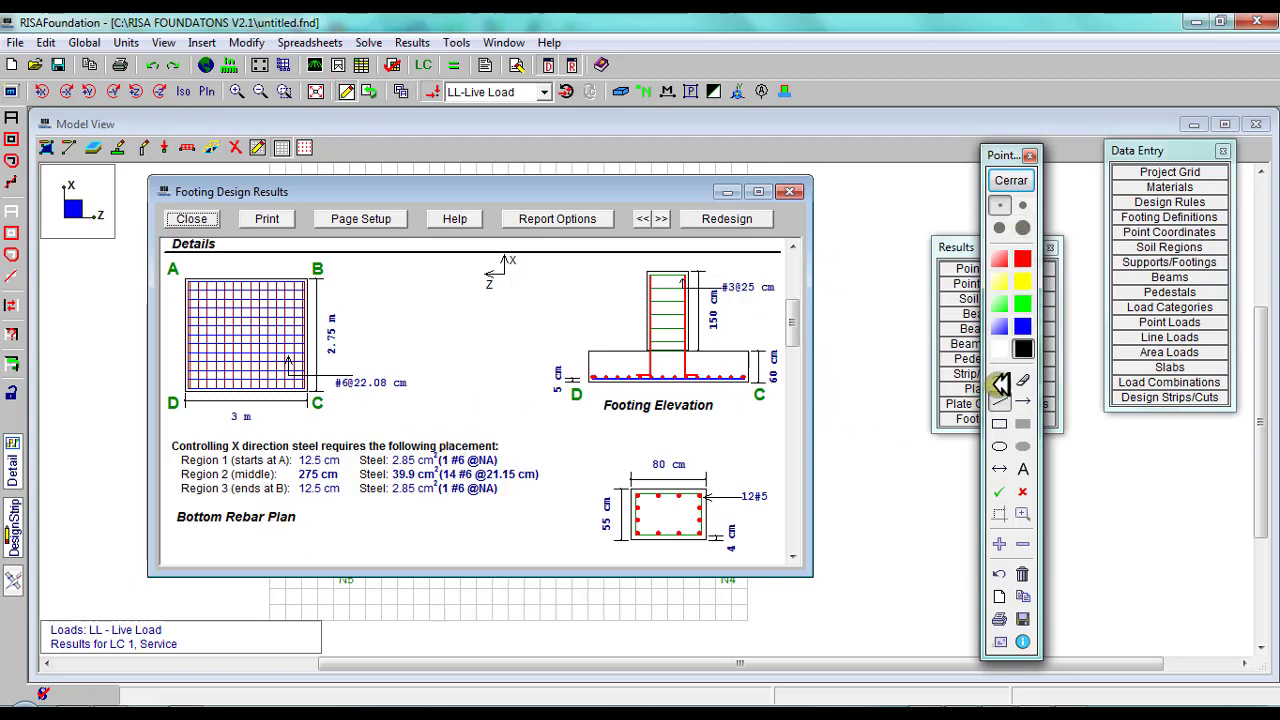
pyautogui.click(999, 423)
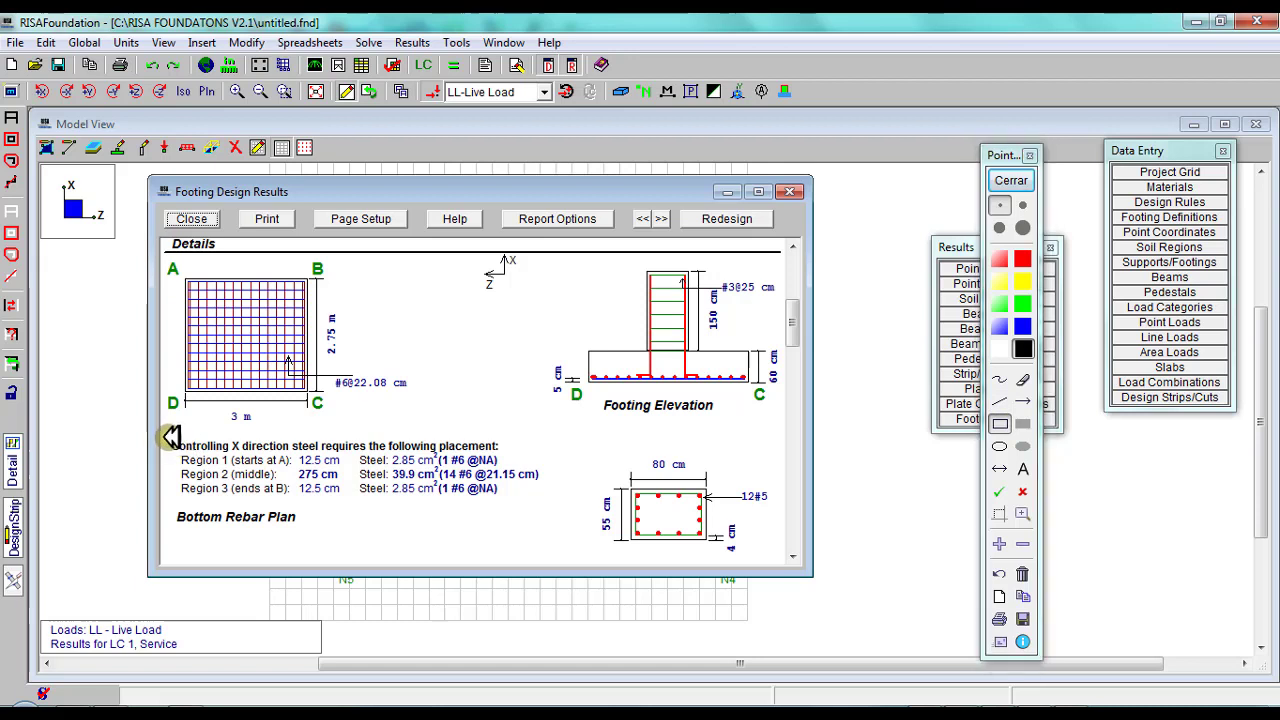
pyautogui.moveTo(163, 436)
pyautogui.mouseDown()
pyautogui.moveTo(523, 477)
pyautogui.moveTo(556, 500)
pyautogui.mouseUp()
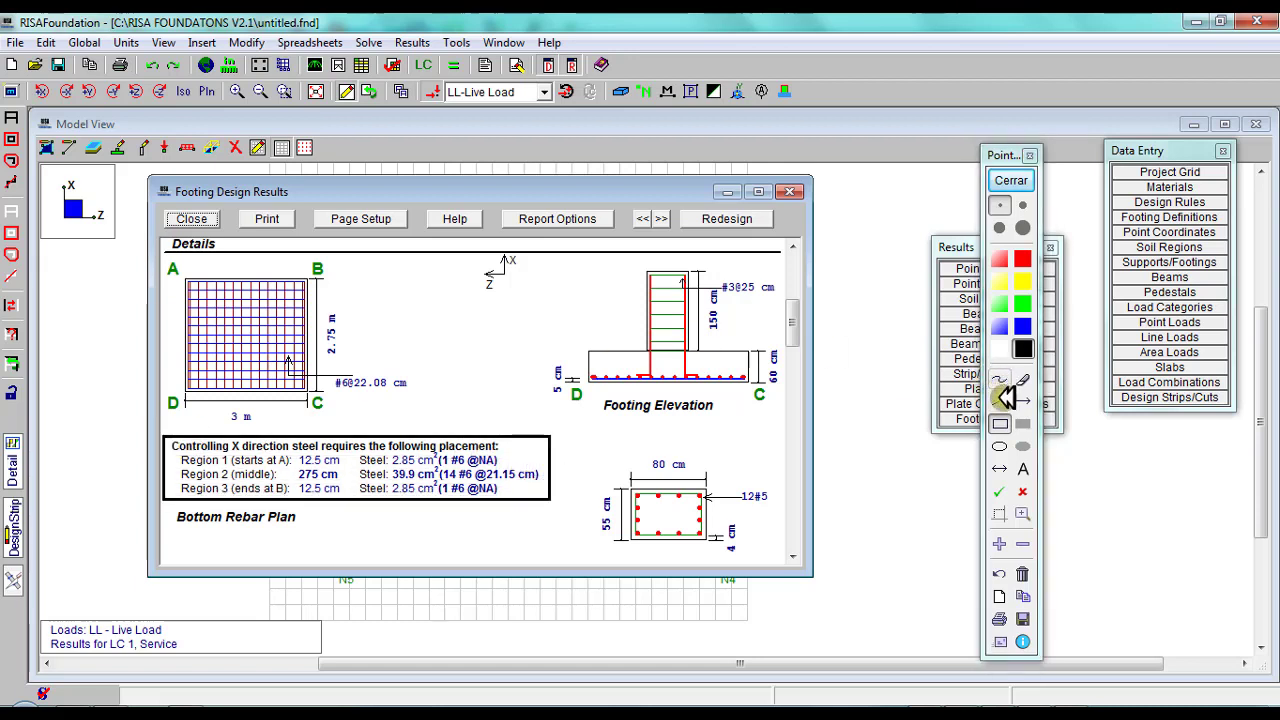
# Draw thin black straight lines over several X direction bars in the bottom rebar plan.
pyautogui.click(1000, 401)
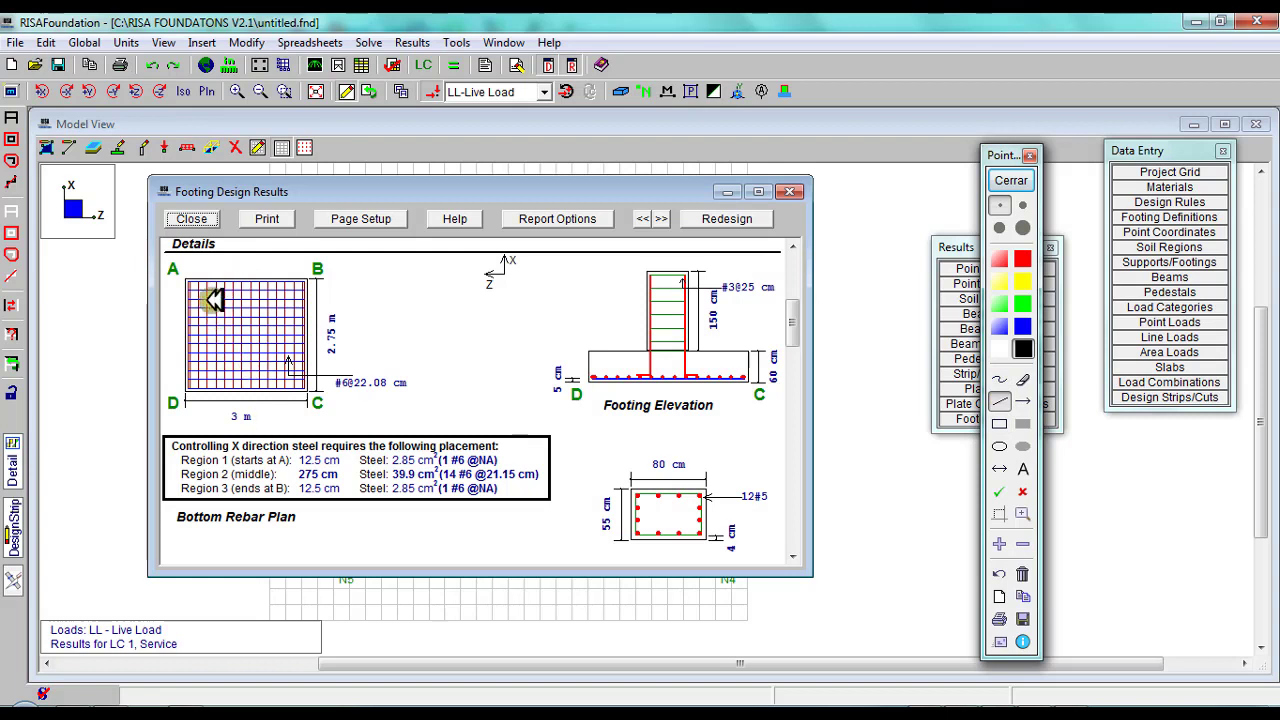
pyautogui.moveTo(200, 288); pyautogui.dragTo(203, 388)
pyautogui.moveTo(214, 284)
pyautogui.mouseDown()
pyautogui.moveTo(228, 386)
pyautogui.moveTo(240, 290)
pyautogui.moveTo(240, 386)
pyautogui.mouseUp()
pyautogui.moveTo(276, 307); pyautogui.dragTo(280, 360)
pyautogui.moveTo(280, 280); pyautogui.dragTo(288, 384)
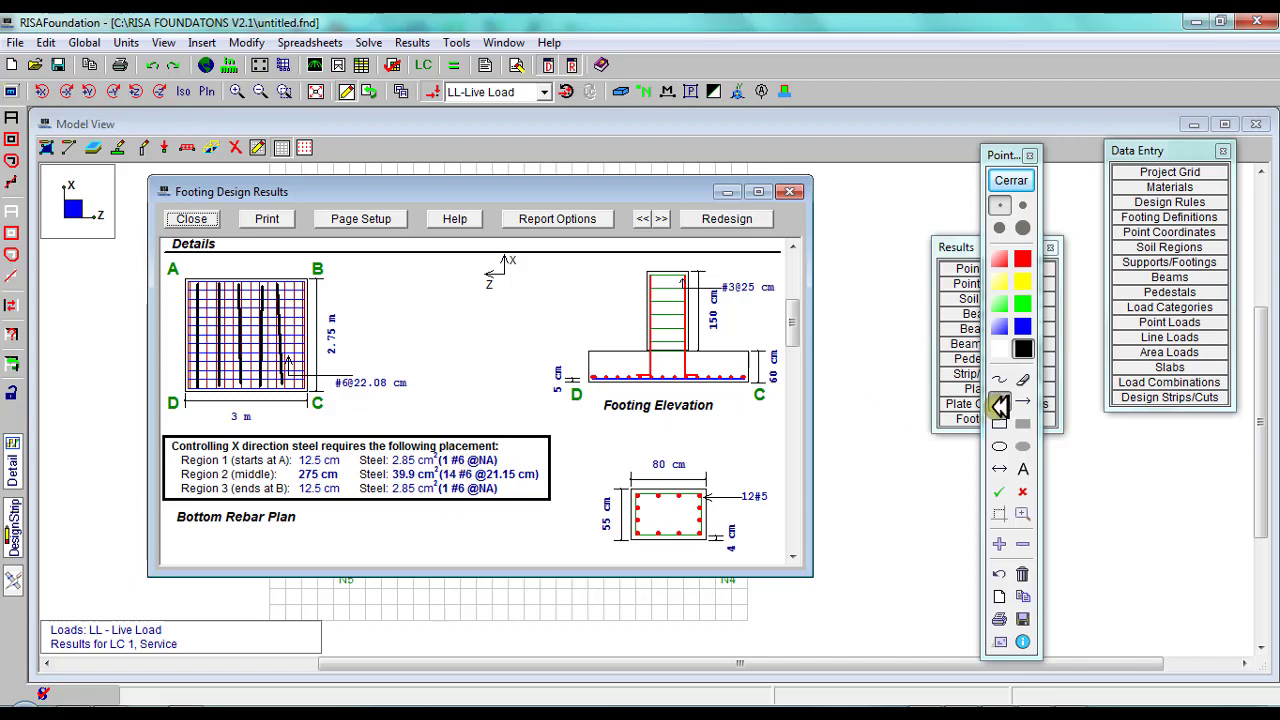
# Circle the bar counts in the report's X direction steel placement notes with a red freehand stroke, and close the annotation tools.
pyautogui.click(999, 379)
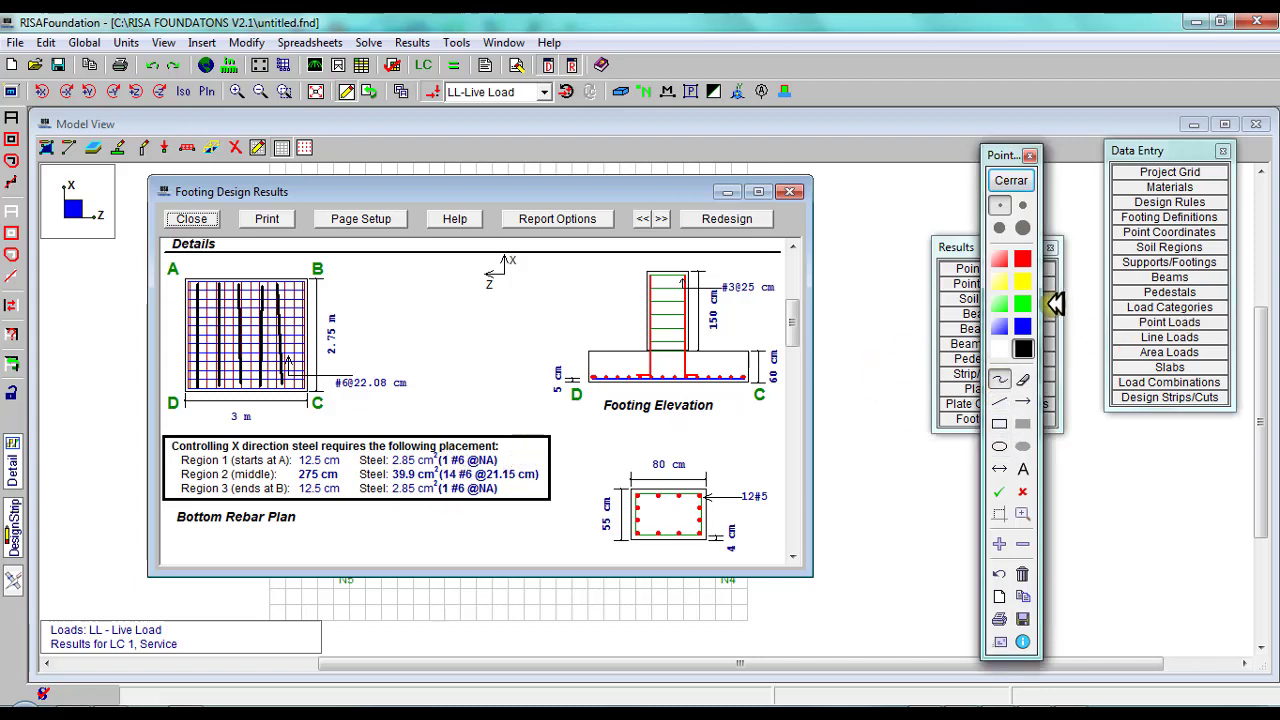
pyautogui.click(1022, 259)
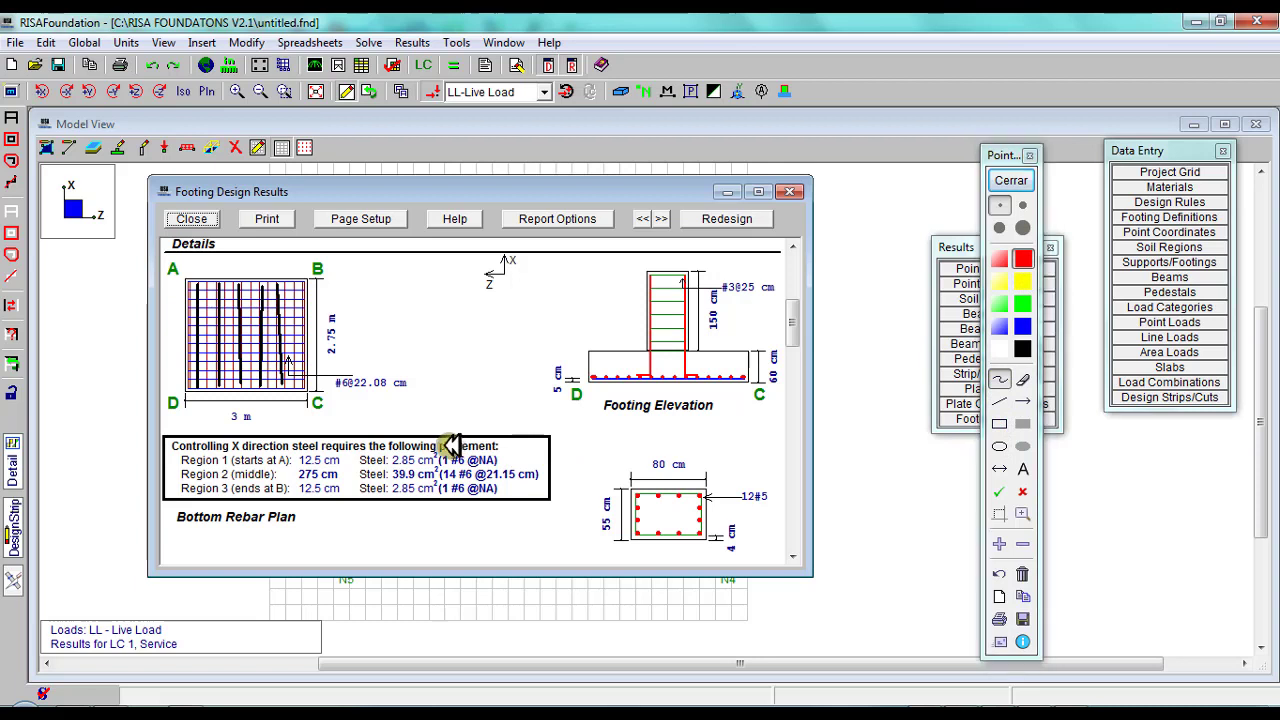
pyautogui.moveTo(441, 444)
pyautogui.mouseDown()
pyautogui.moveTo(446, 510)
pyautogui.moveTo(469, 441)
pyautogui.mouseUp()
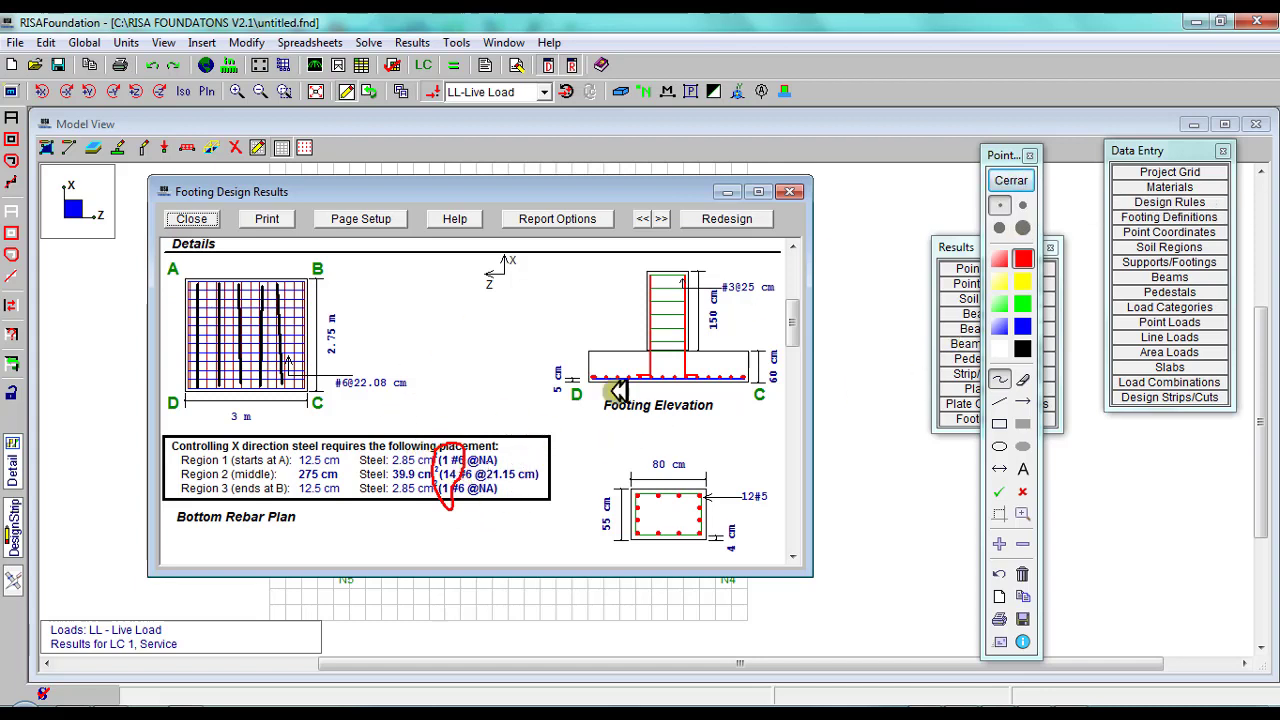
pyautogui.click(1010, 180)
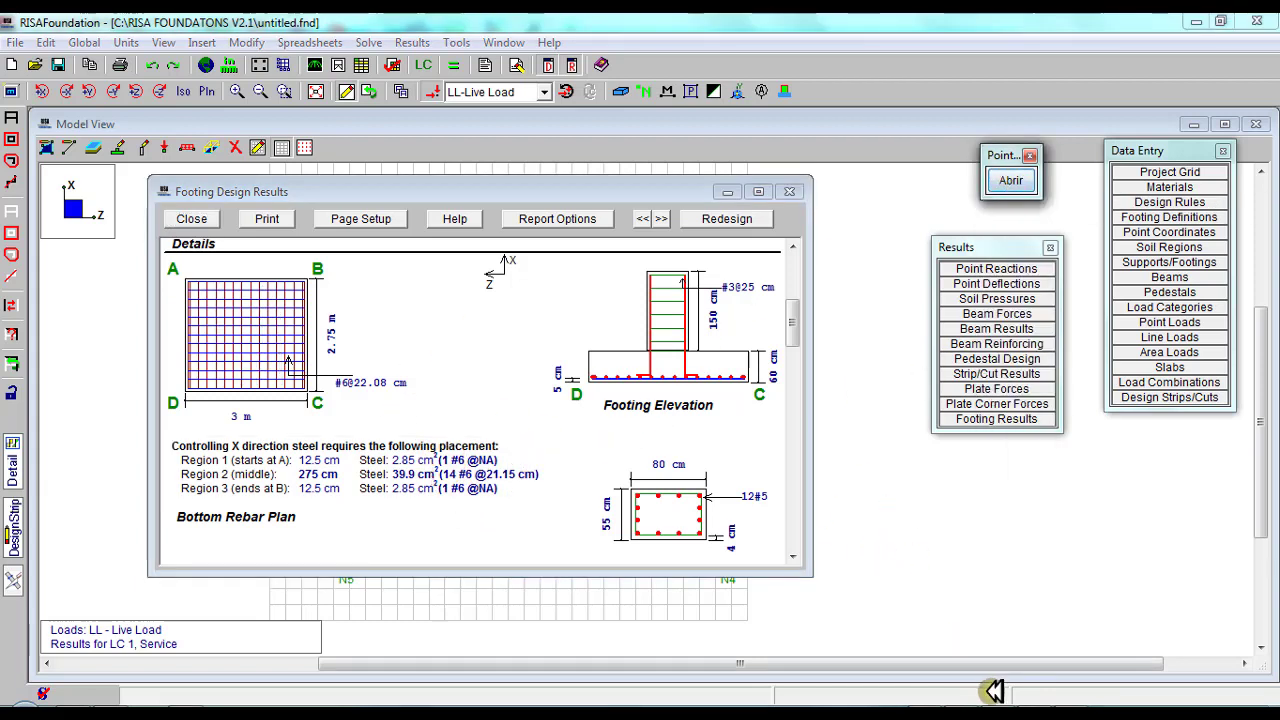
# Check the PDF's reinforcement layout, and review the footing report's geometry, loads and soil bearing sections.
pyautogui.click(1020, 700)
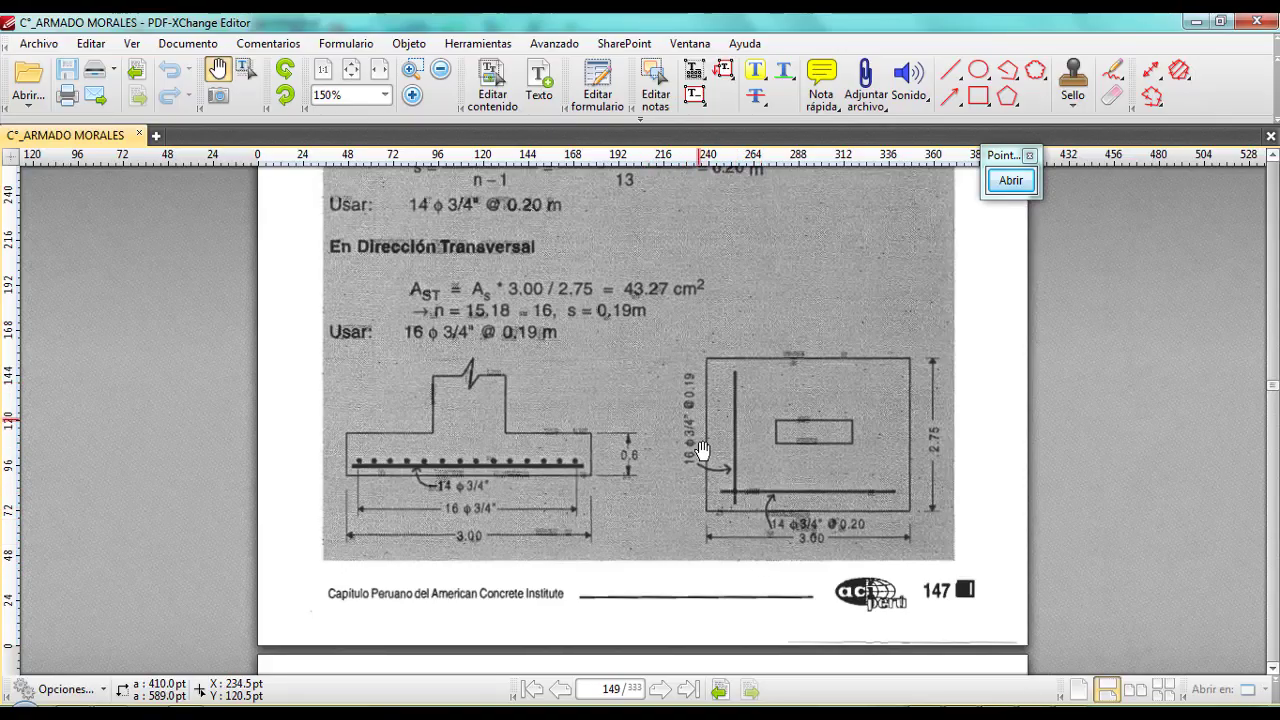
pyautogui.click(1027, 679)
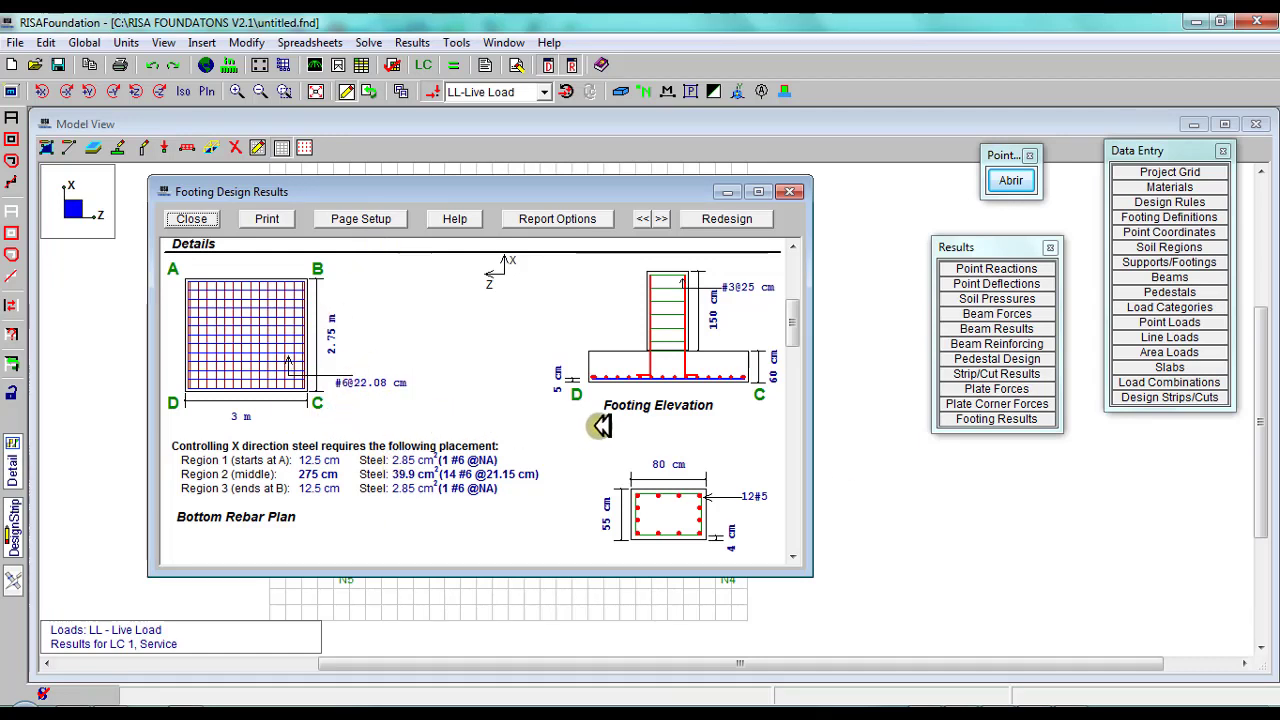
pyautogui.moveTo(803, 320); pyautogui.dragTo(800, 377)
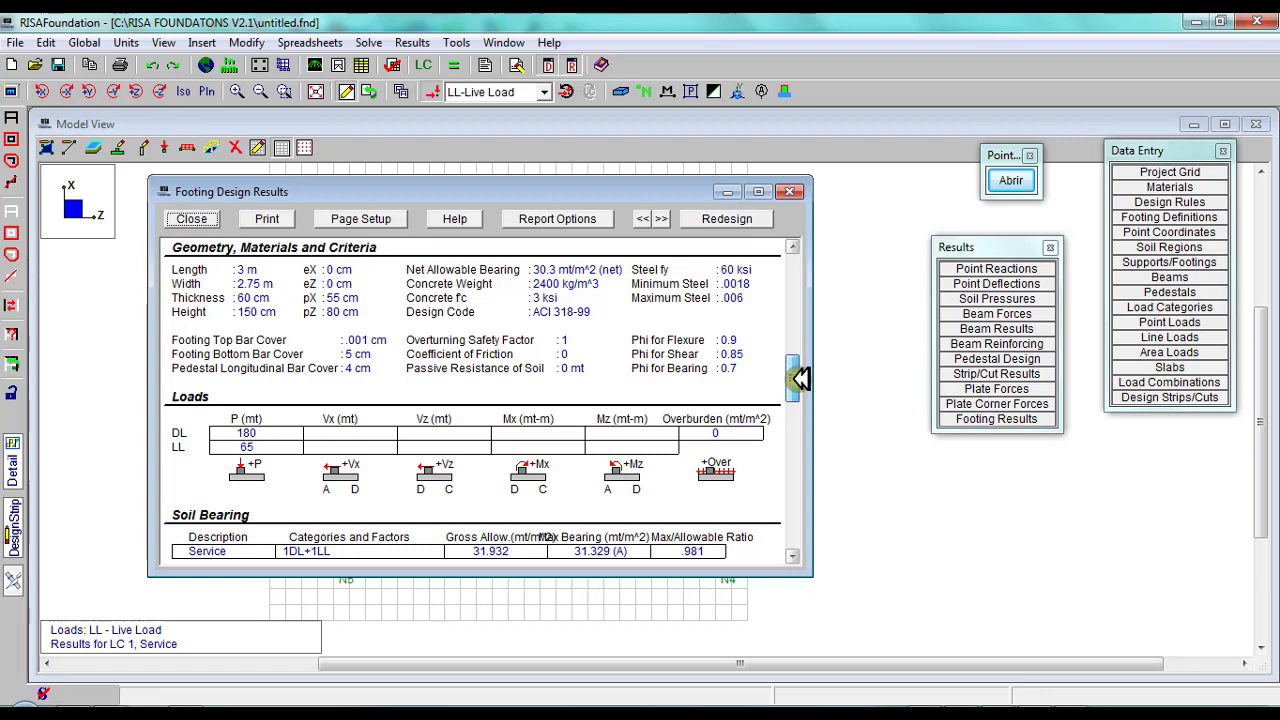
pyautogui.moveTo(800, 378); pyautogui.dragTo(800, 414)
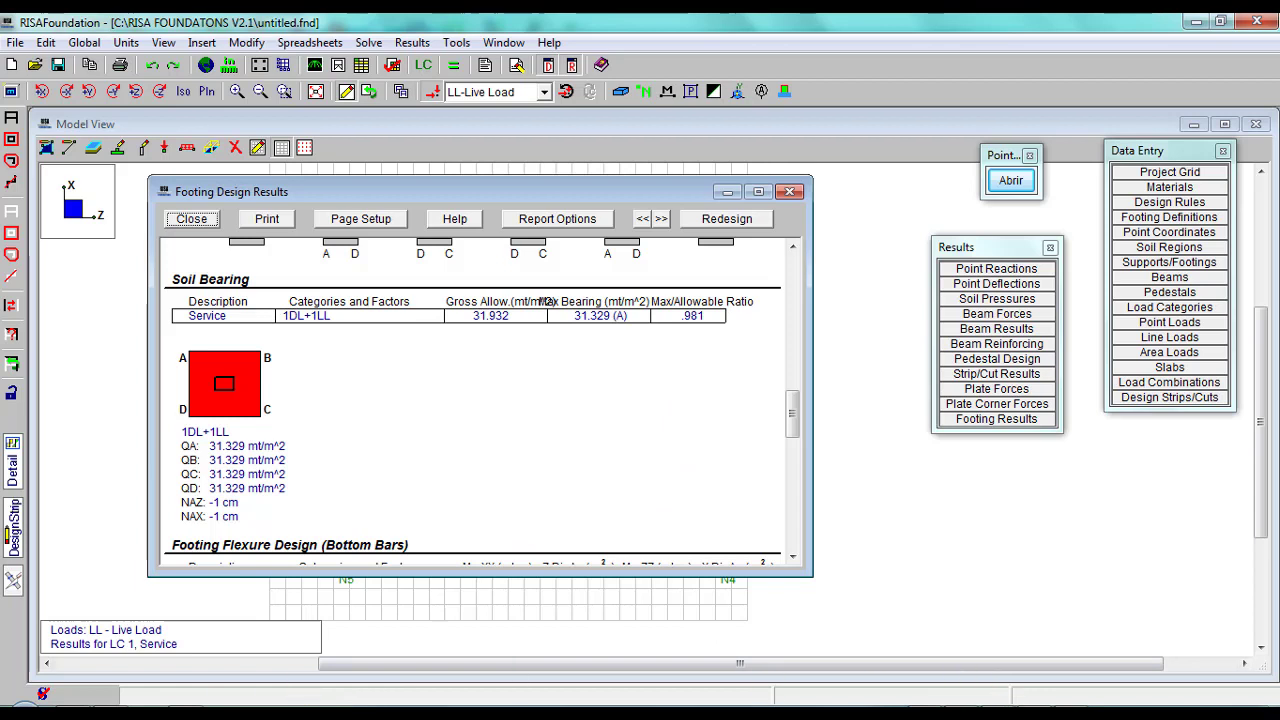
# Review the PDF's footing data, column sizing and net soil pressure calculations against the report's soil bearing check.
pyautogui.hotkey('alt', 'Tab')
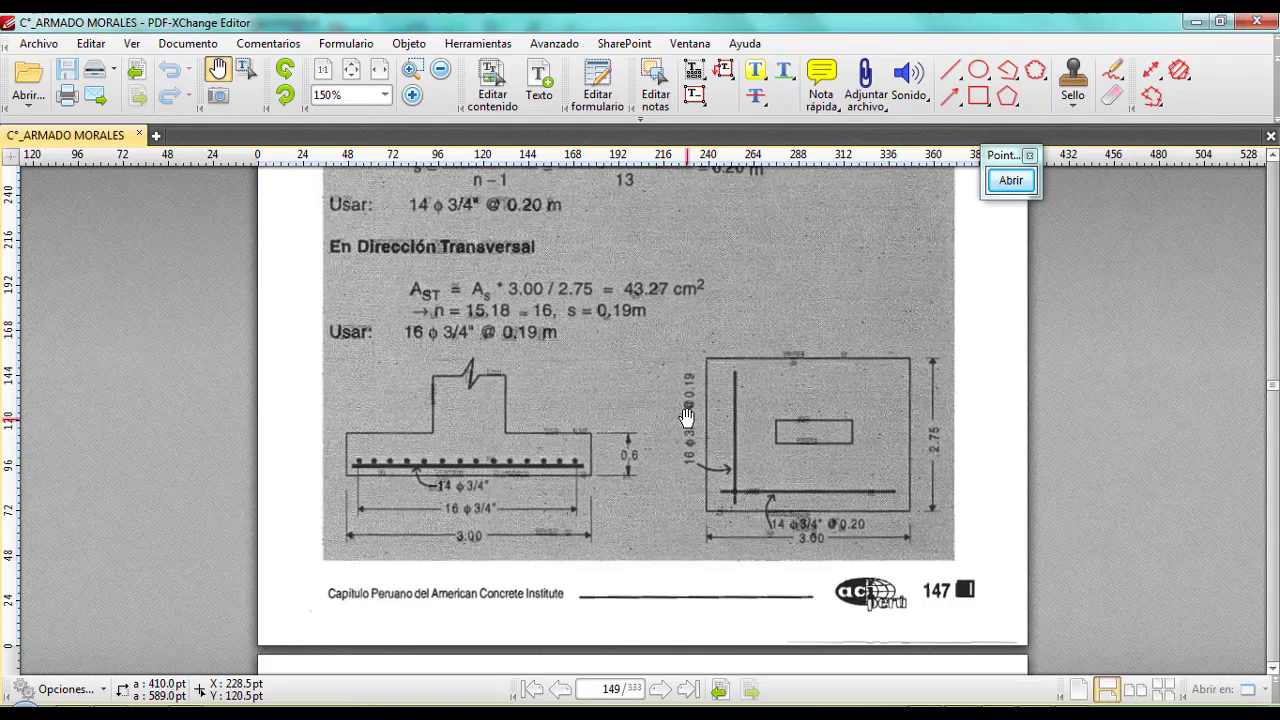
pyautogui.scroll(10, 690, 380)
pyautogui.scroll(12, 693, 410)
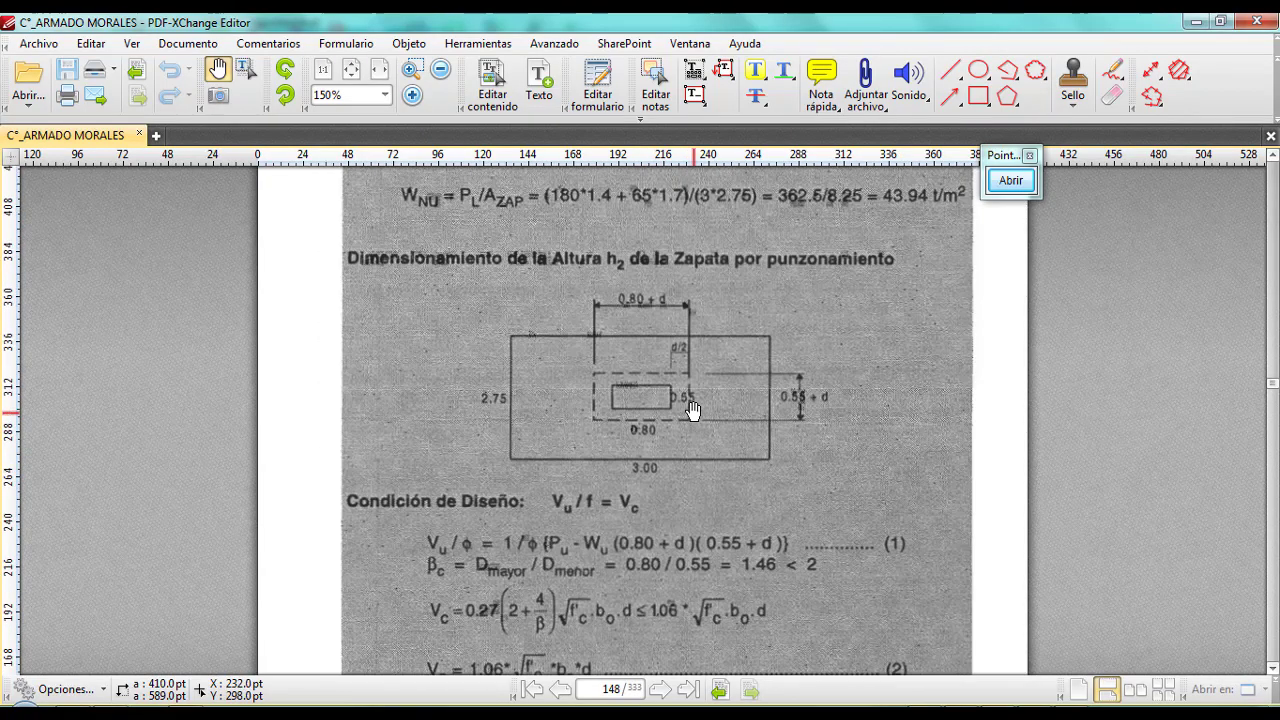
pyautogui.scroll(8, 693, 410)
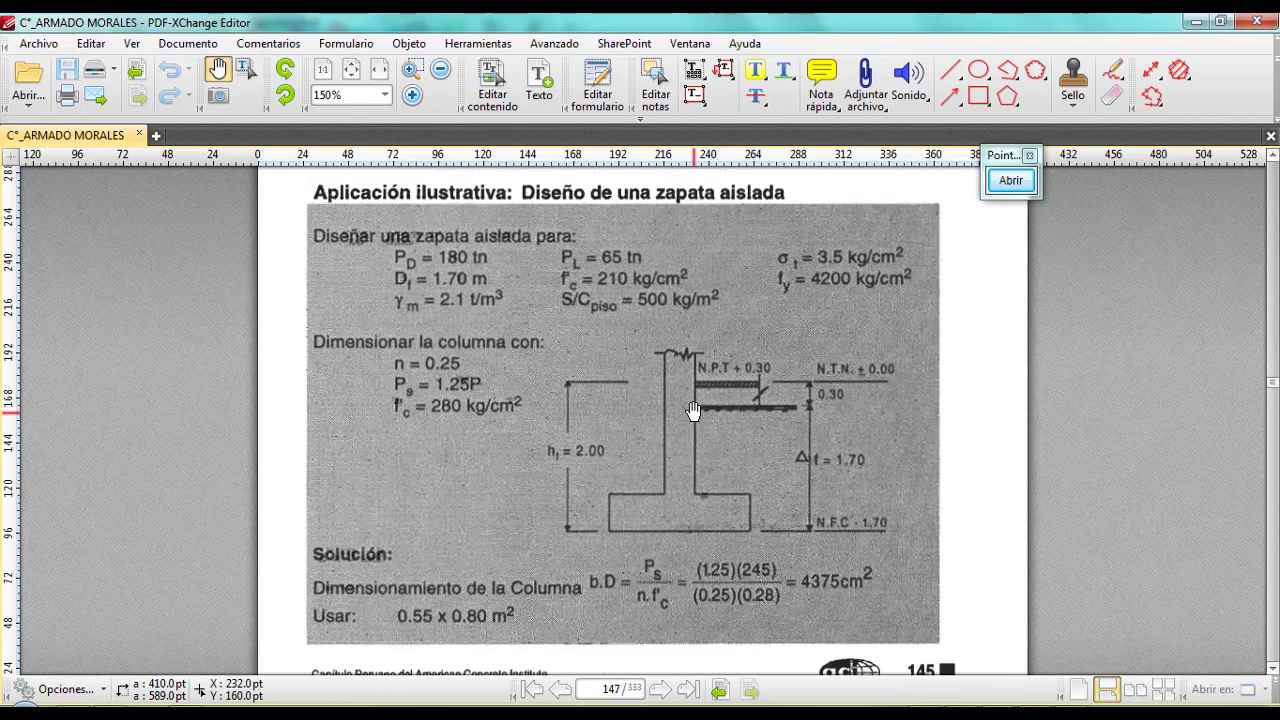
pyautogui.scroll(-9, 693, 410)
pyautogui.scroll(4, 693, 410)
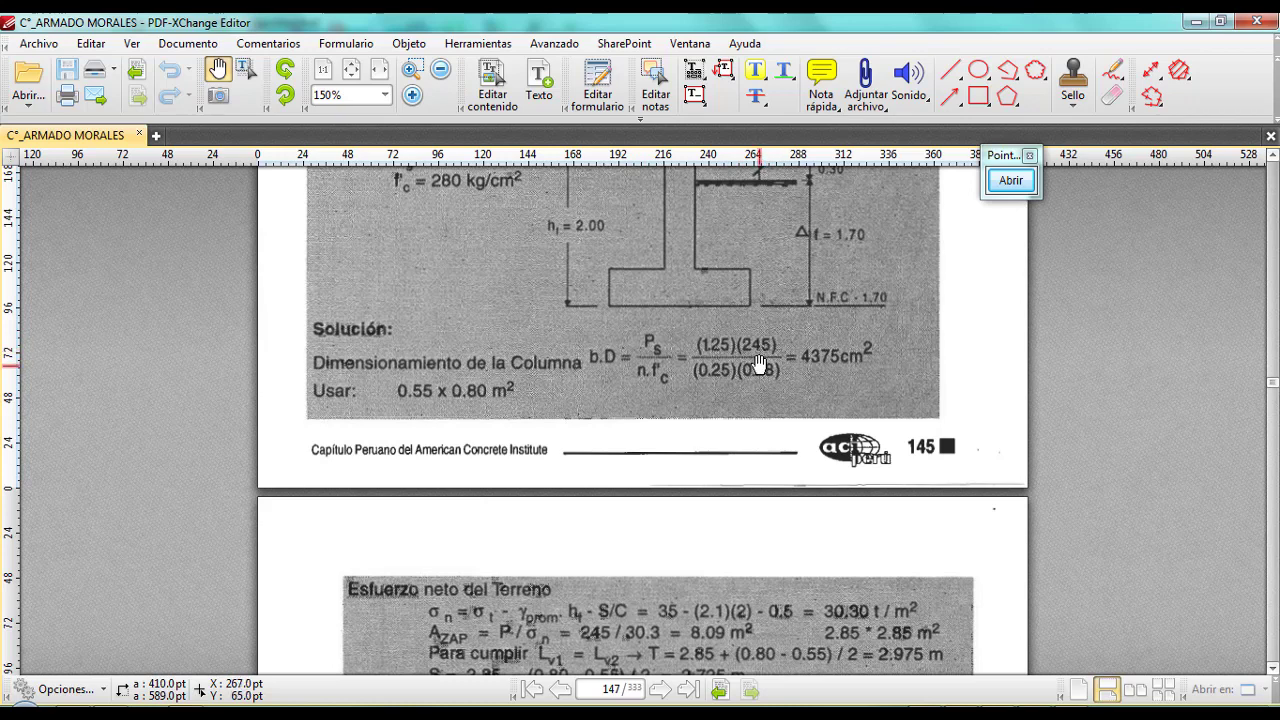
pyautogui.scroll(-4, 700, 390)
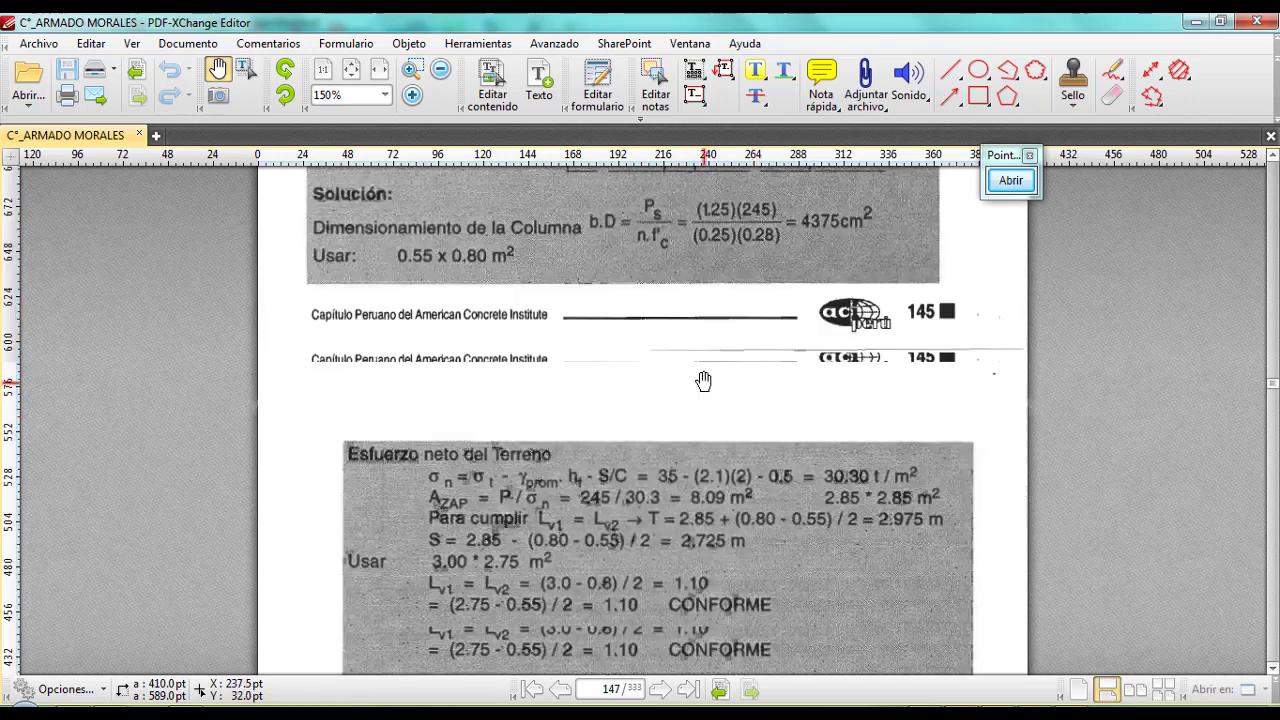
pyautogui.scroll(-3, 770, 362)
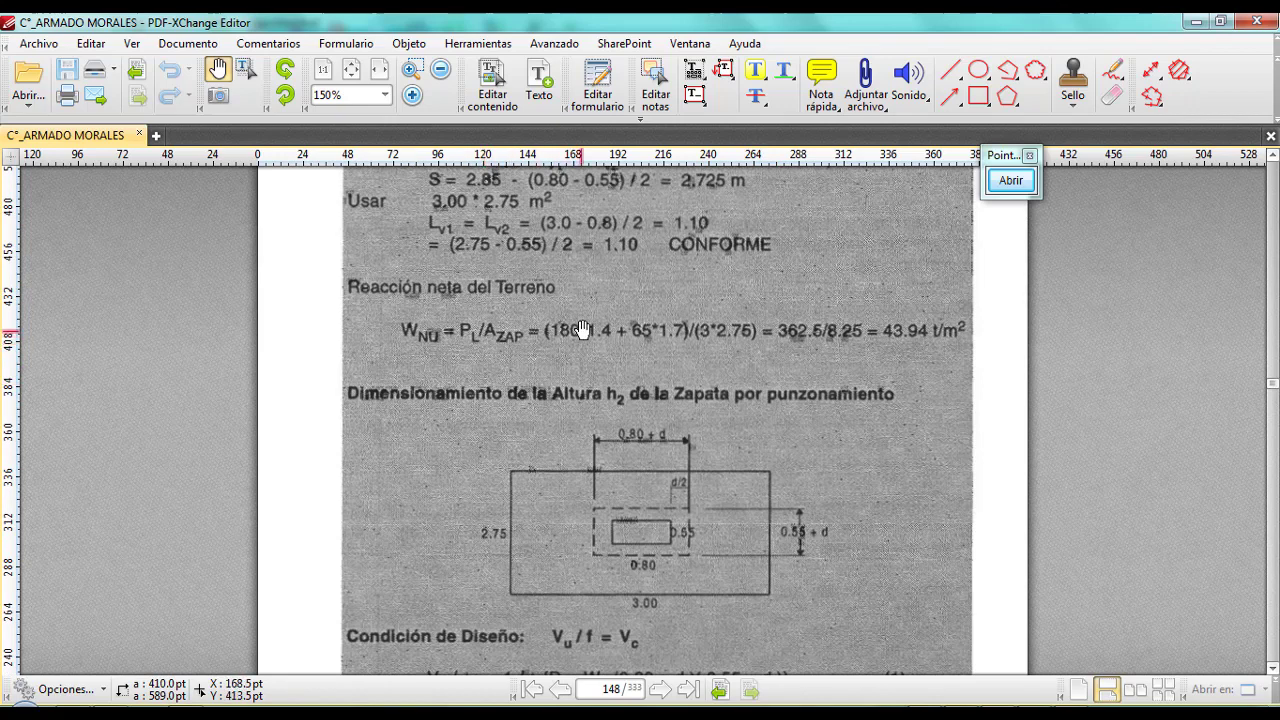
pyautogui.scroll(2, 591, 360)
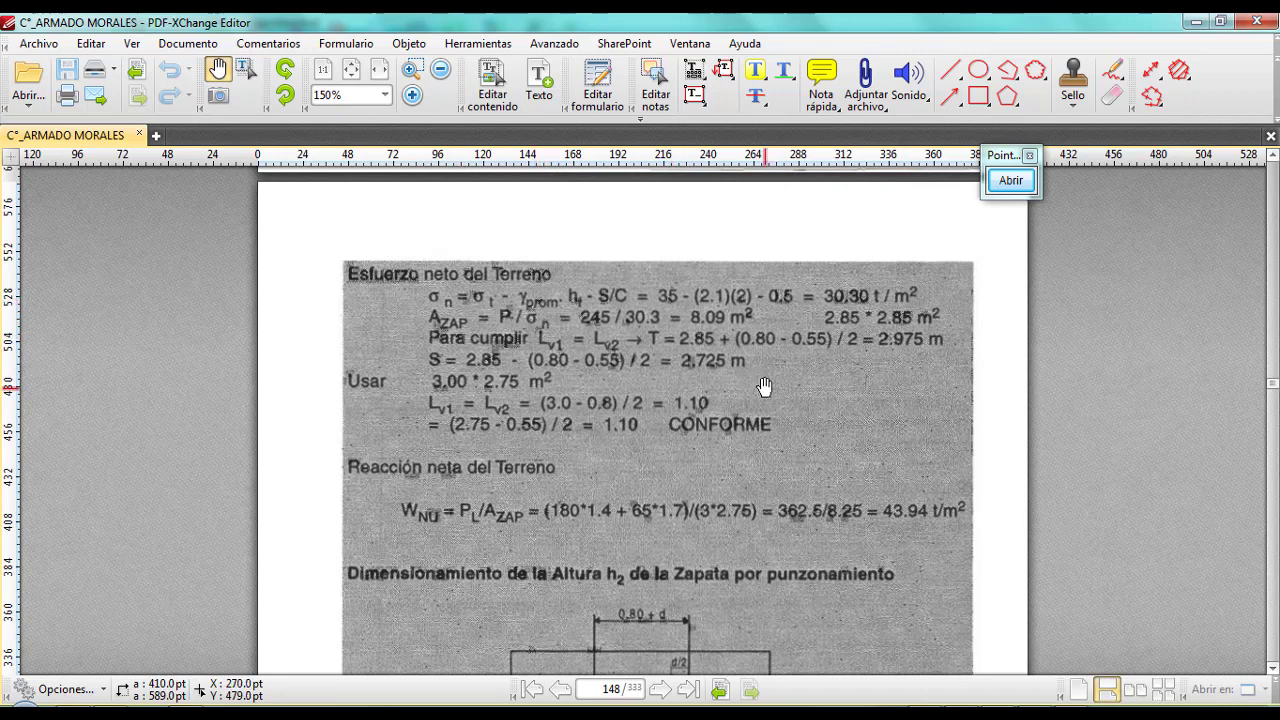
pyautogui.hotkey('alt', 'Tab')
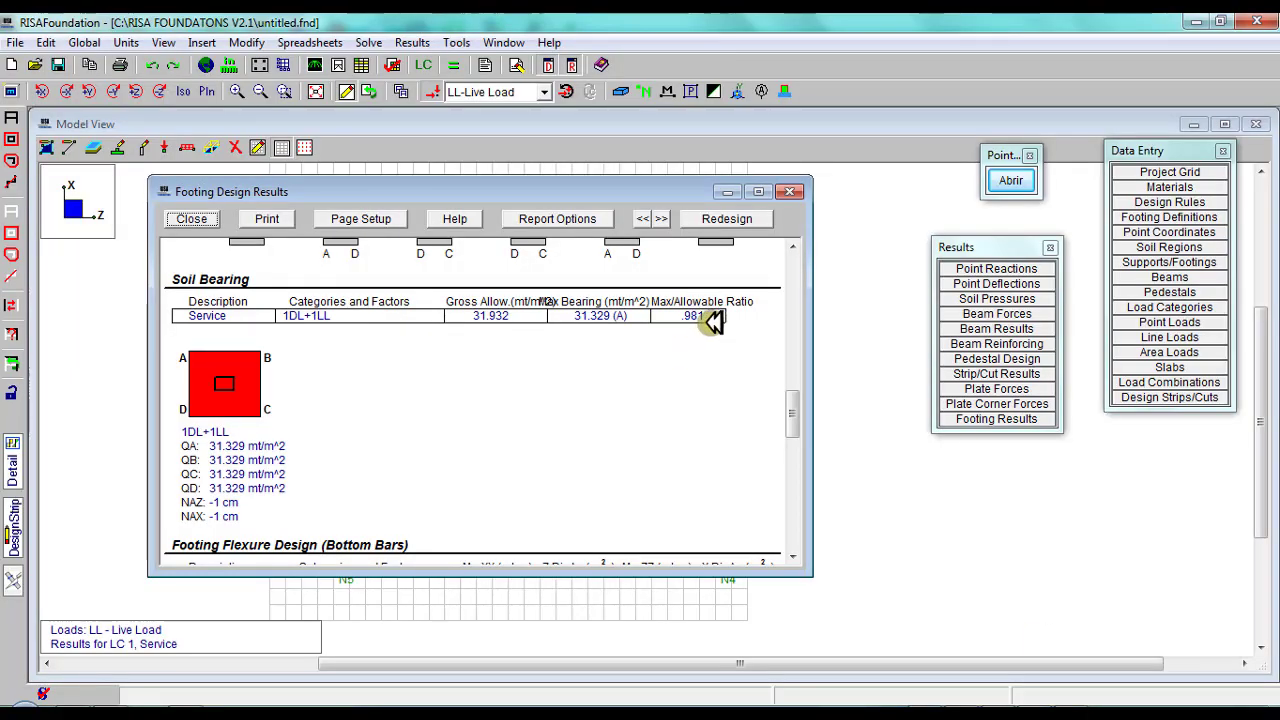
# Compare the report's footing flexure and shear checks with the PDF's punching, shear and flexure calculations.
pyautogui.moveTo(800, 400); pyautogui.dragTo(801, 457)
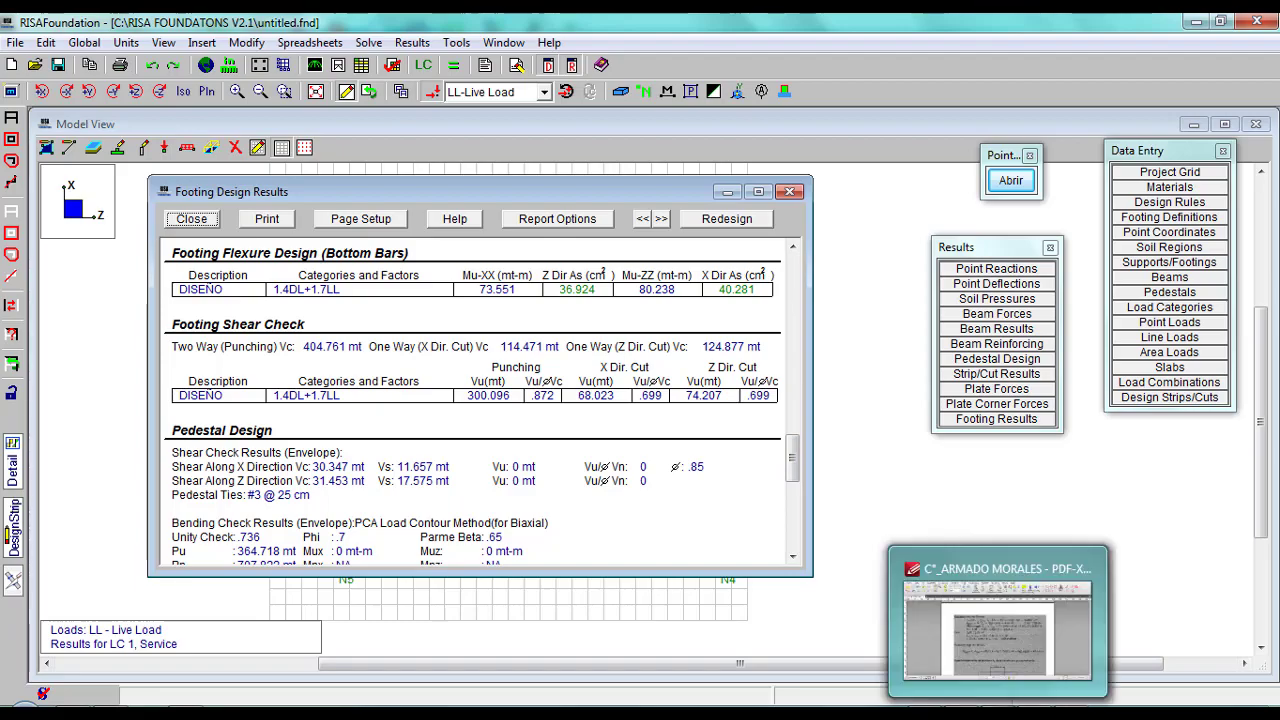
pyautogui.click(1000, 610)
pyautogui.scroll(-3, 801, 446)
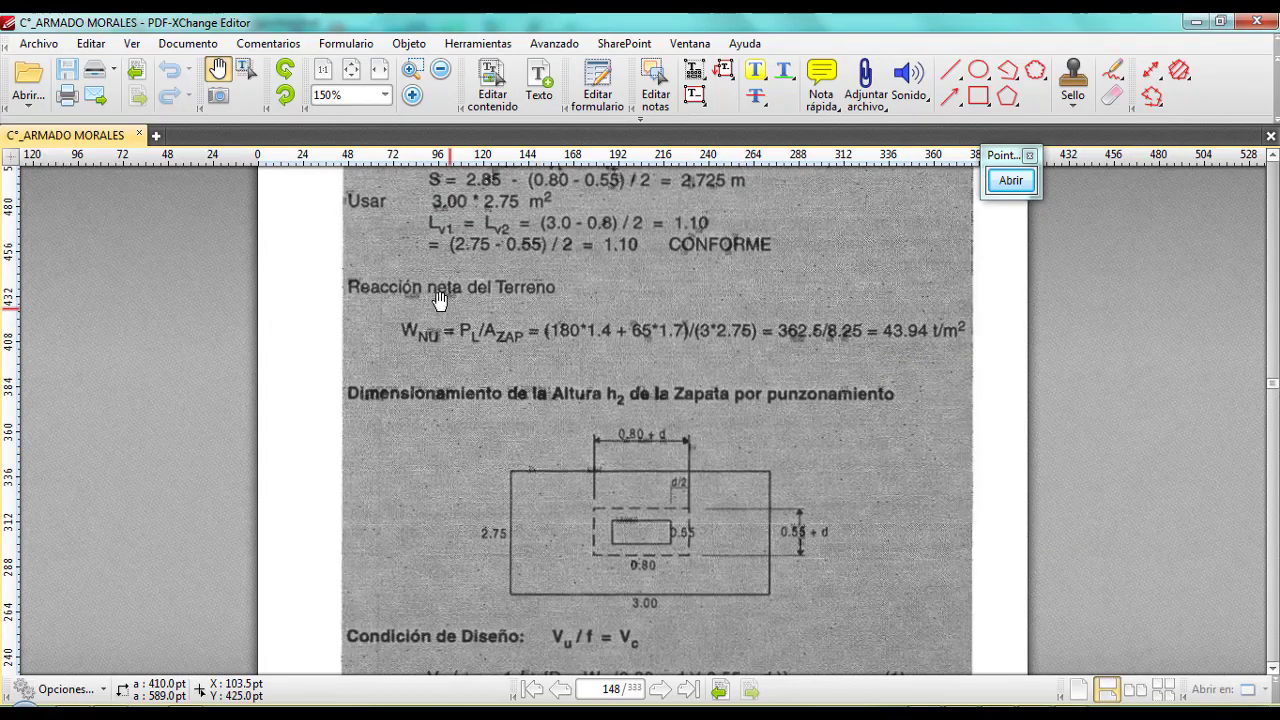
pyautogui.scroll(-5, 740, 392)
pyautogui.scroll(-4, 748, 390)
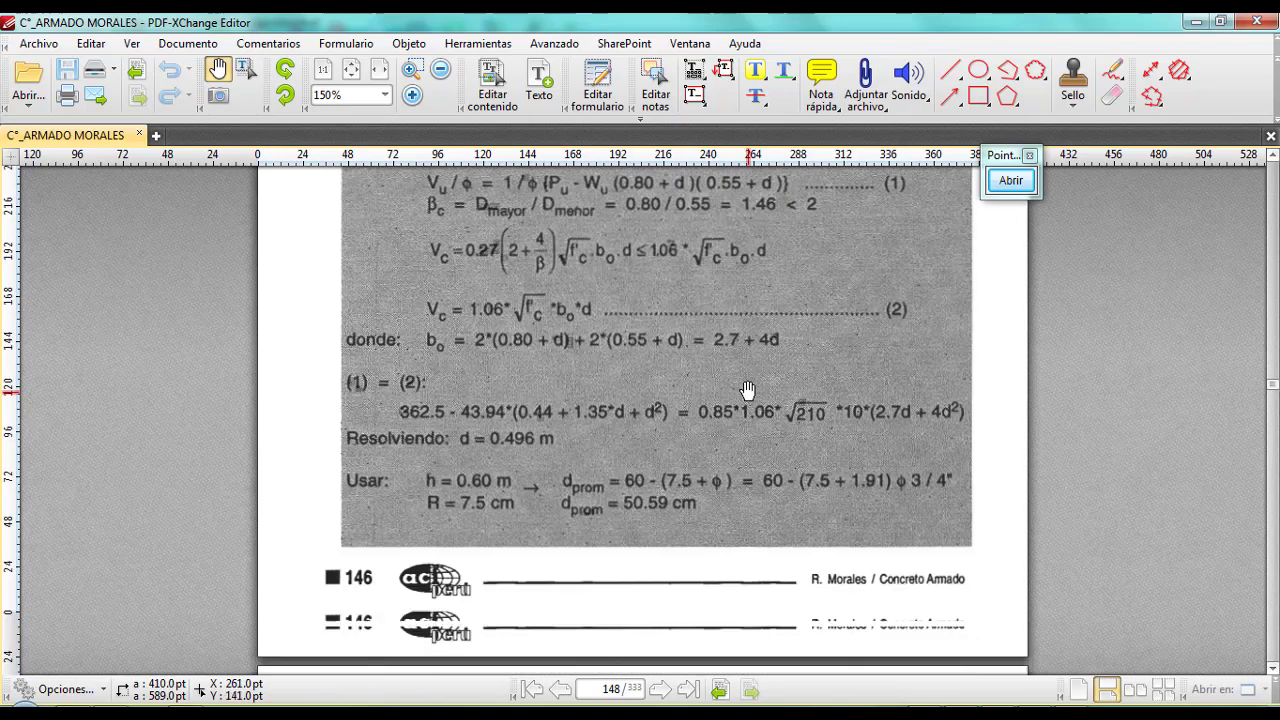
pyautogui.scroll(1, 748, 390)
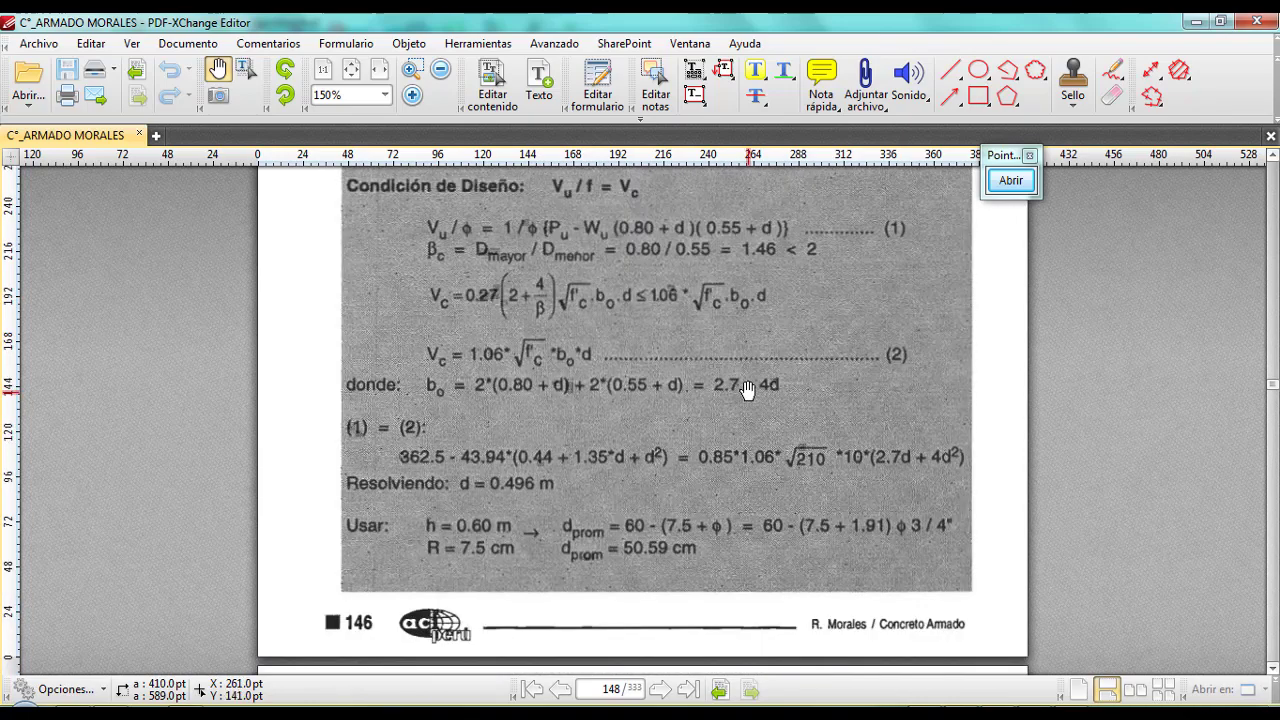
pyautogui.scroll(-9, 748, 390)
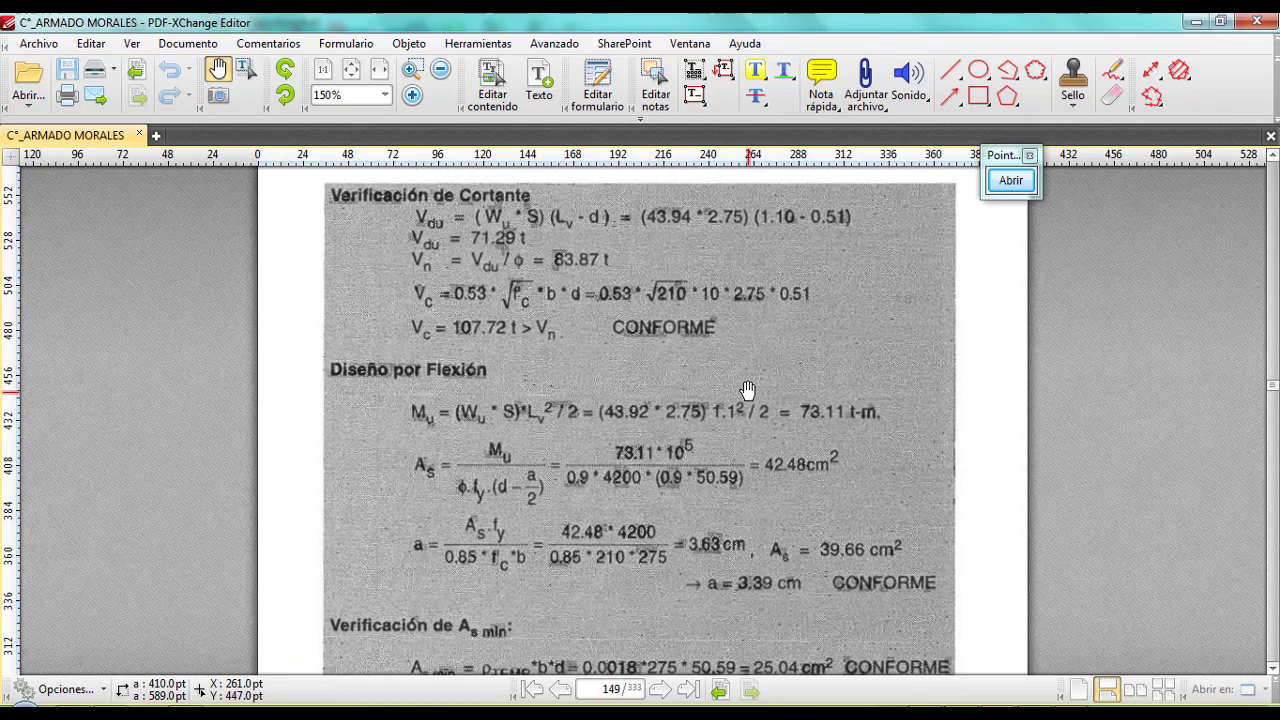
pyautogui.scroll(-2, 748, 390)
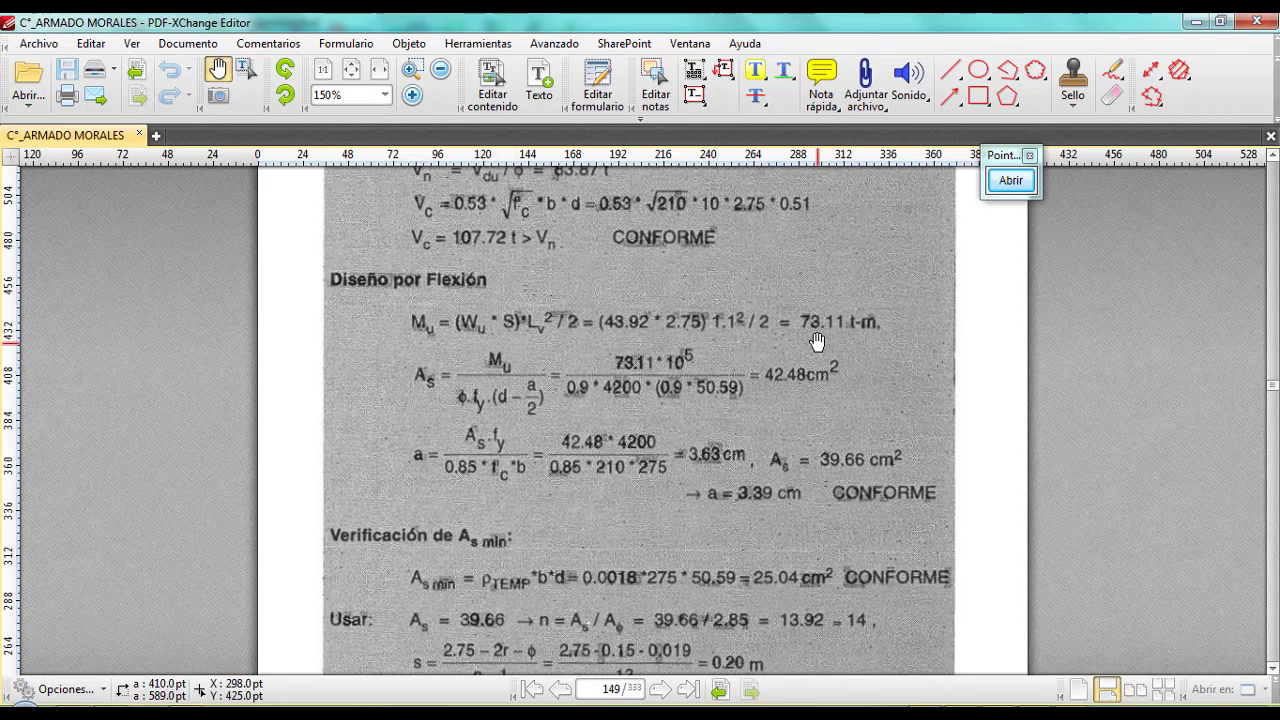
# Recheck the PDF's footing example from column sizing to the punching design, and return to the footing report.
pyautogui.scroll(15, 835, 365)
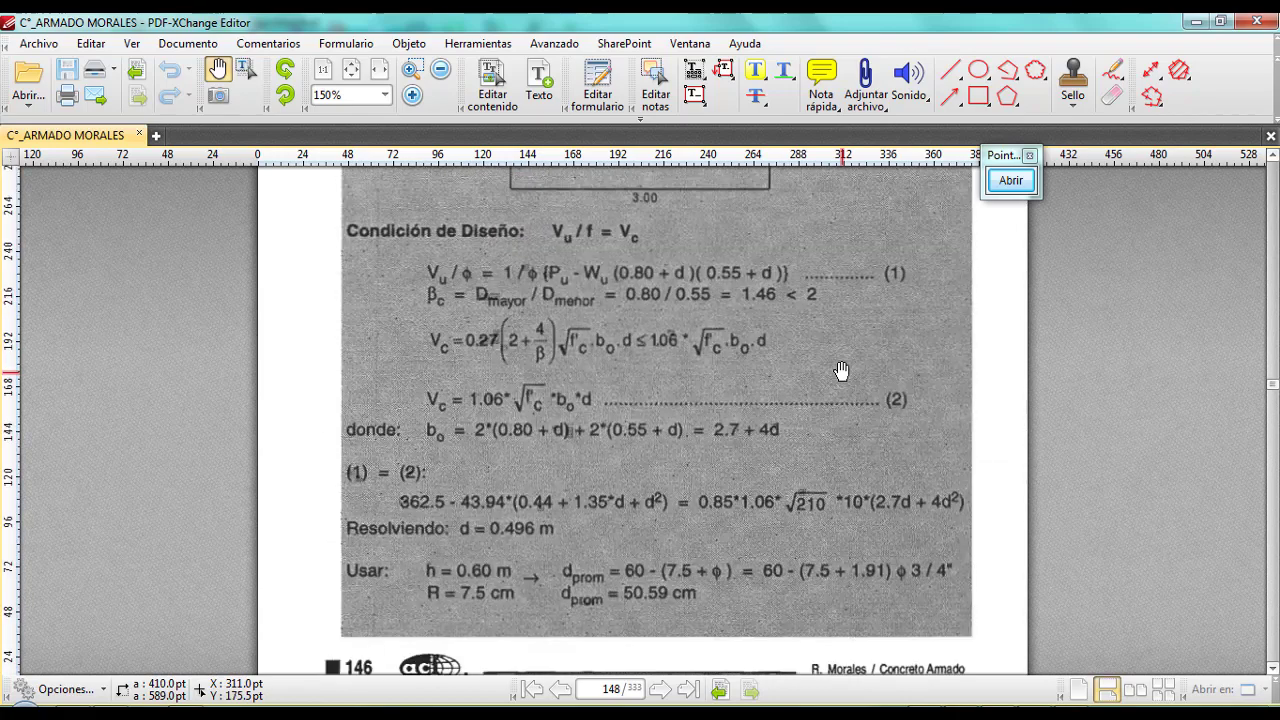
pyautogui.scroll(18, 841, 371)
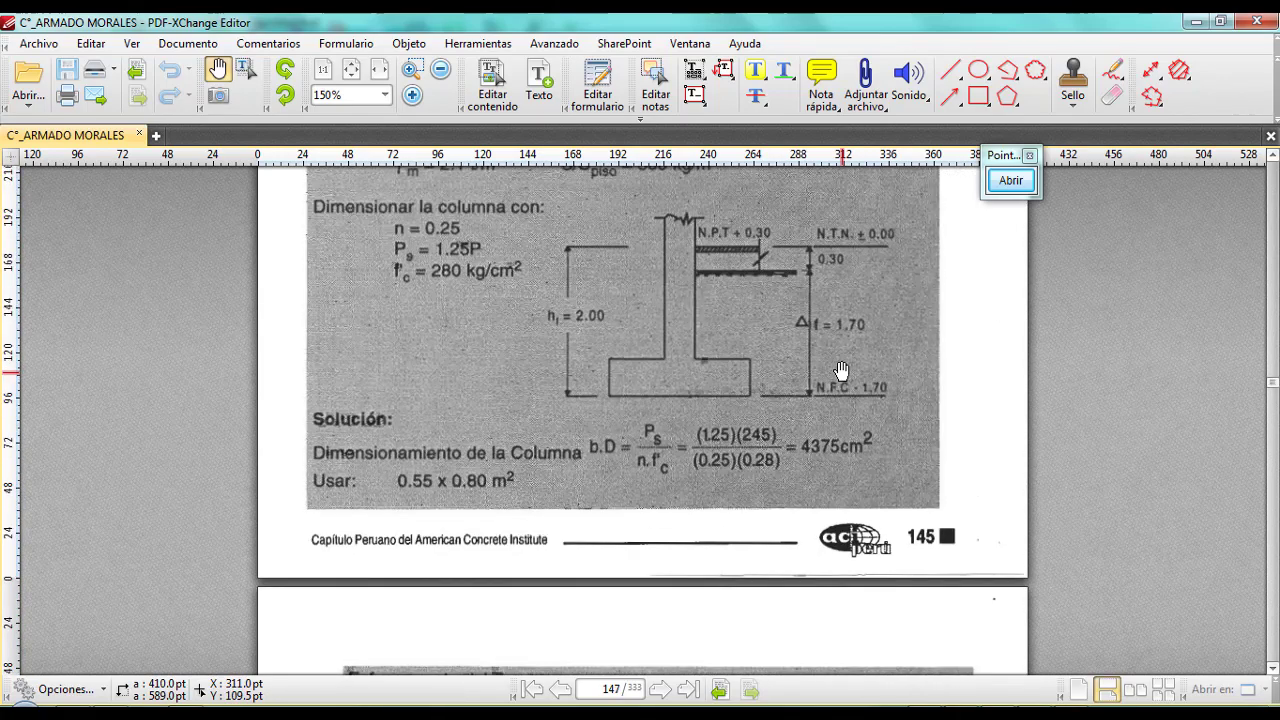
pyautogui.scroll(-10, 841, 371)
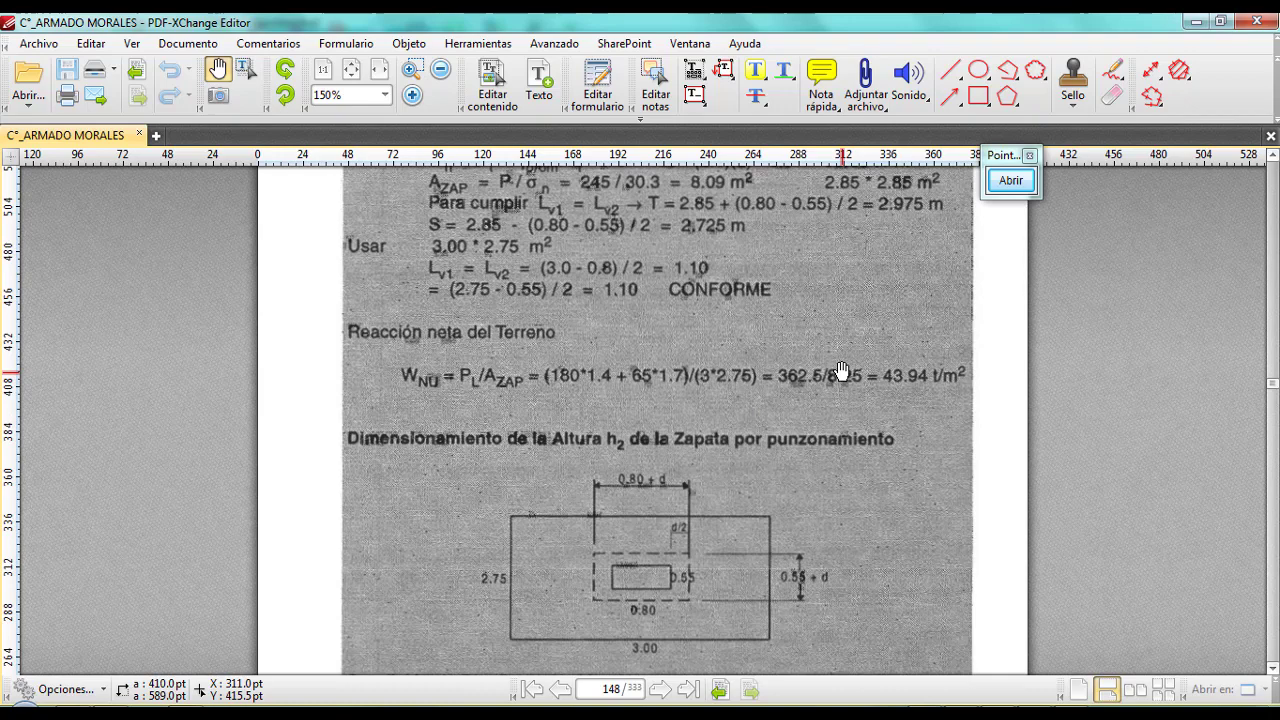
pyautogui.scroll(-13, 841, 371)
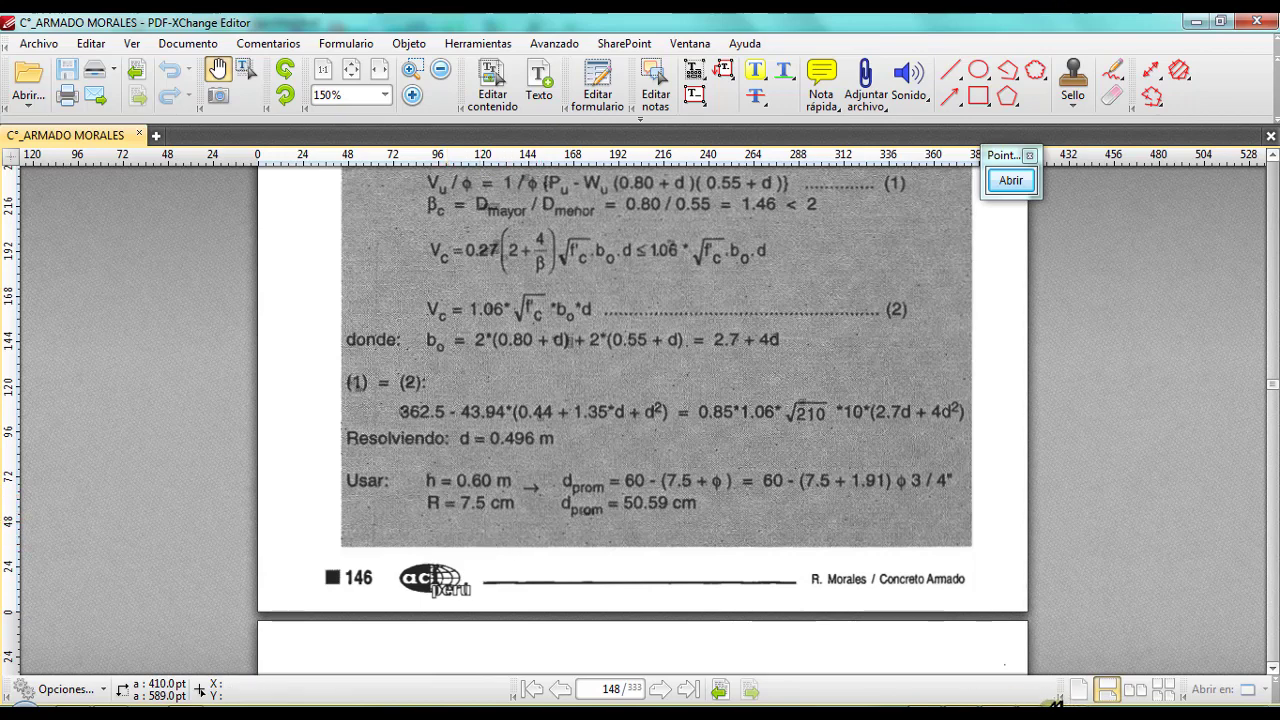
pyautogui.hotkey('alt', 'Tab')
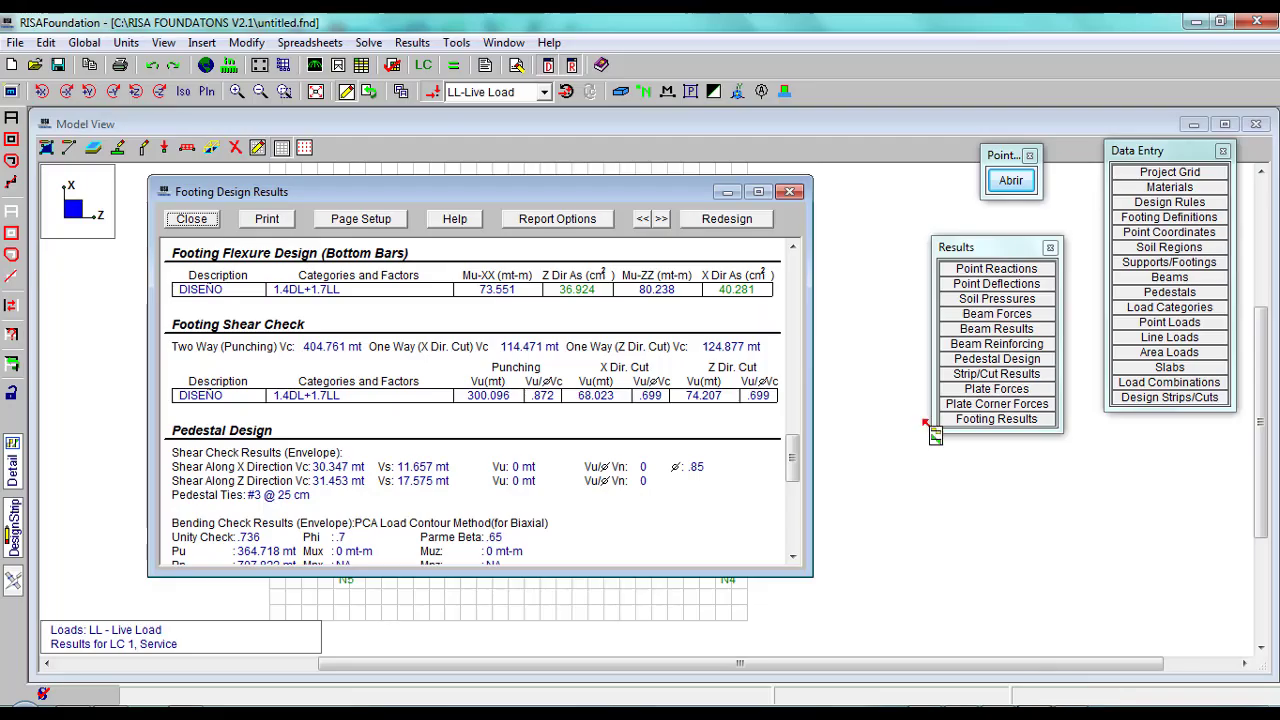
# Rerun the footing redesign with length 3 m, width 2.75 m and thickness 60 cm, and show its flexure results.
pyautogui.click(724, 222)
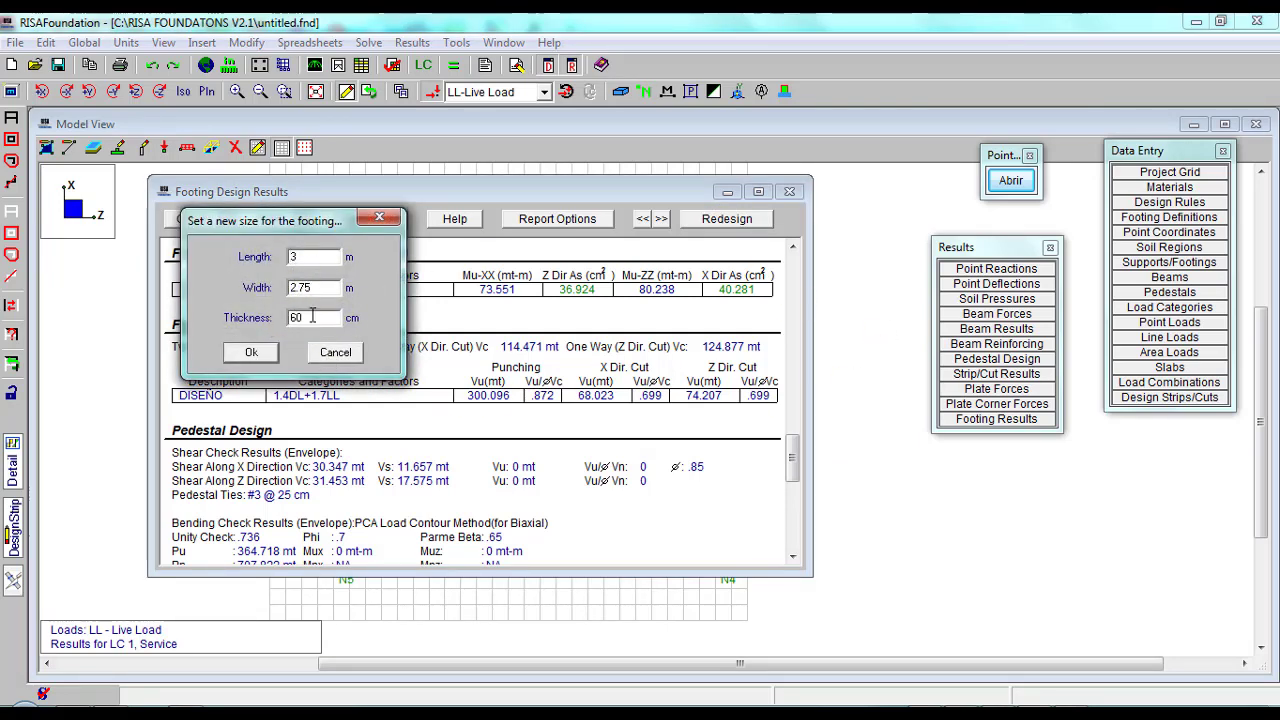
pyautogui.click(251, 354)
pyautogui.moveTo(794, 266); pyautogui.dragTo(817, 443)
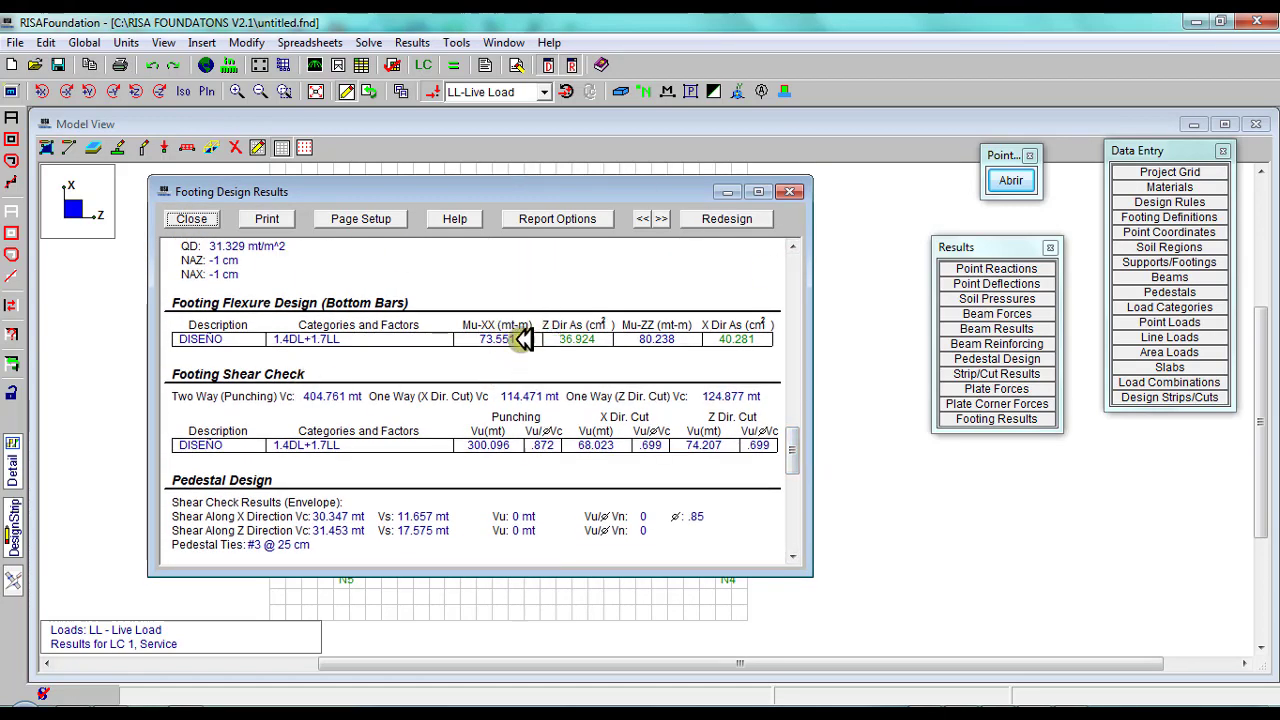
# Examine the PDF's input data and flexure design, including the steel area and minimum steel check, against the redesigned footing.
pyautogui.hotkey('alt', 'Tab')
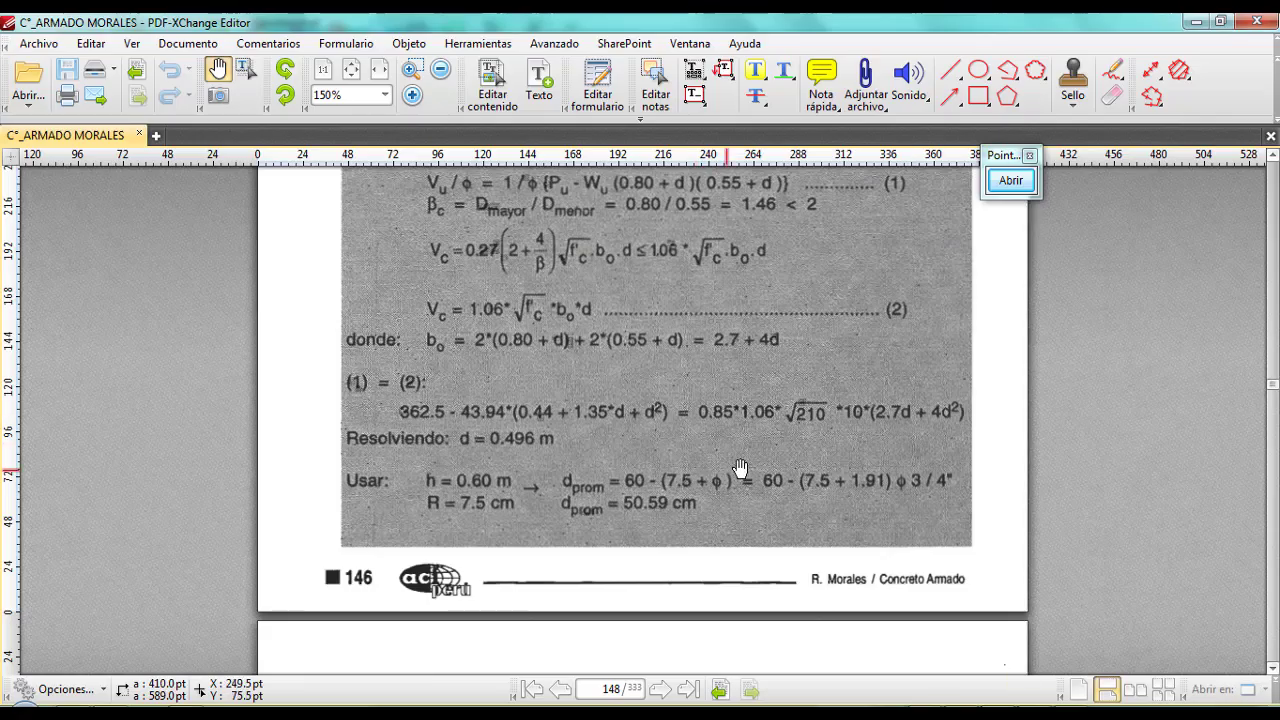
pyautogui.scroll(4, 764, 452)
pyautogui.scroll(4, 765, 430)
pyautogui.scroll(-4, 766, 414)
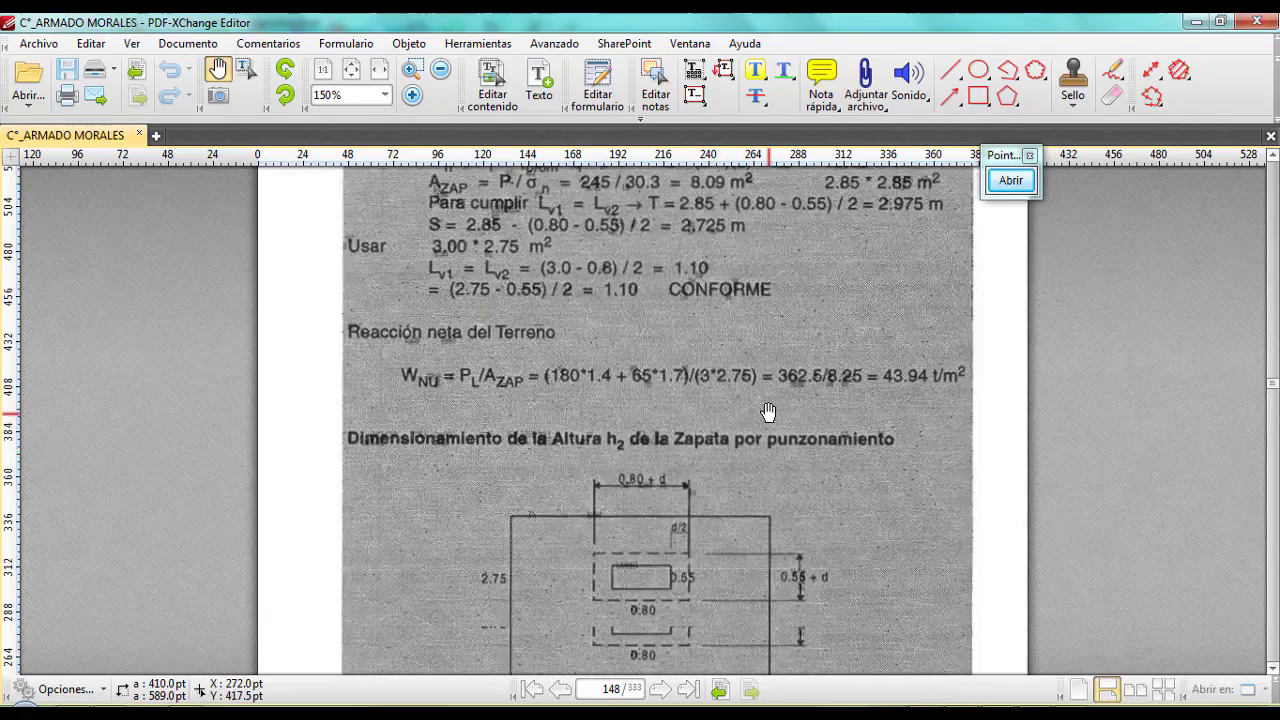
pyautogui.scroll(4, 768, 412)
pyautogui.scroll(4, 768, 412)
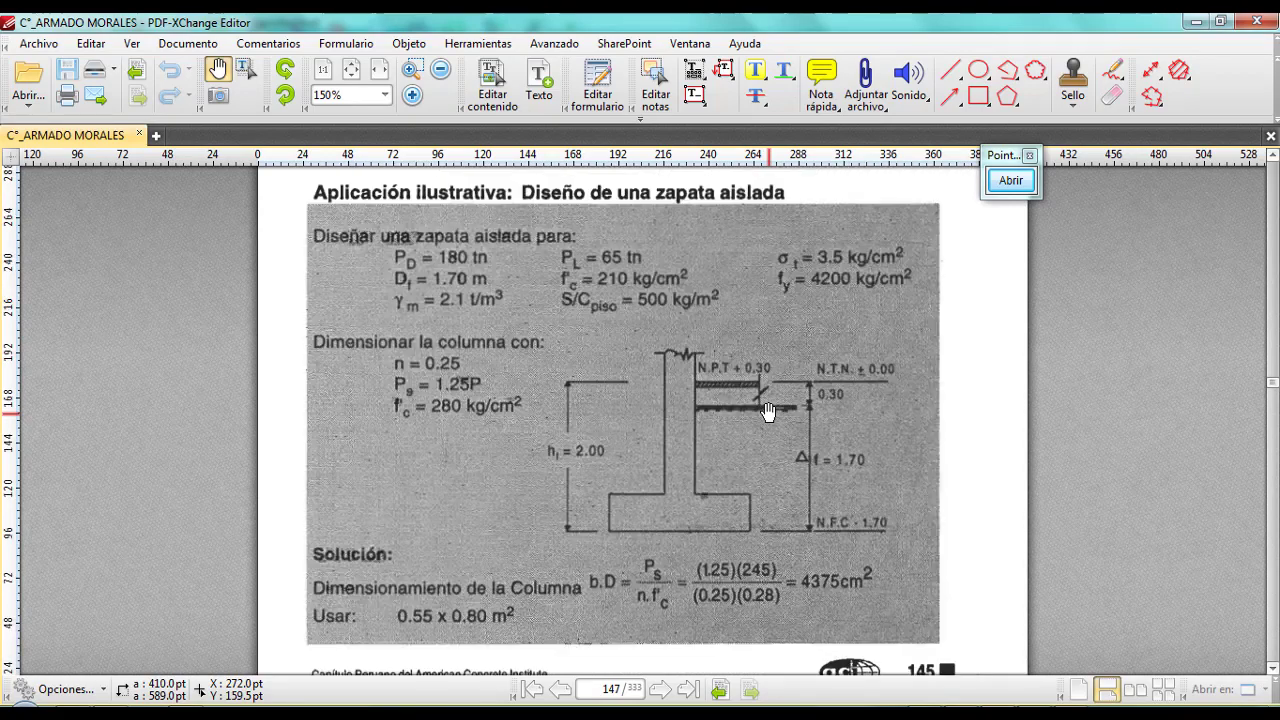
pyautogui.scroll(-8, 768, 412)
pyautogui.scroll(-8, 768, 412)
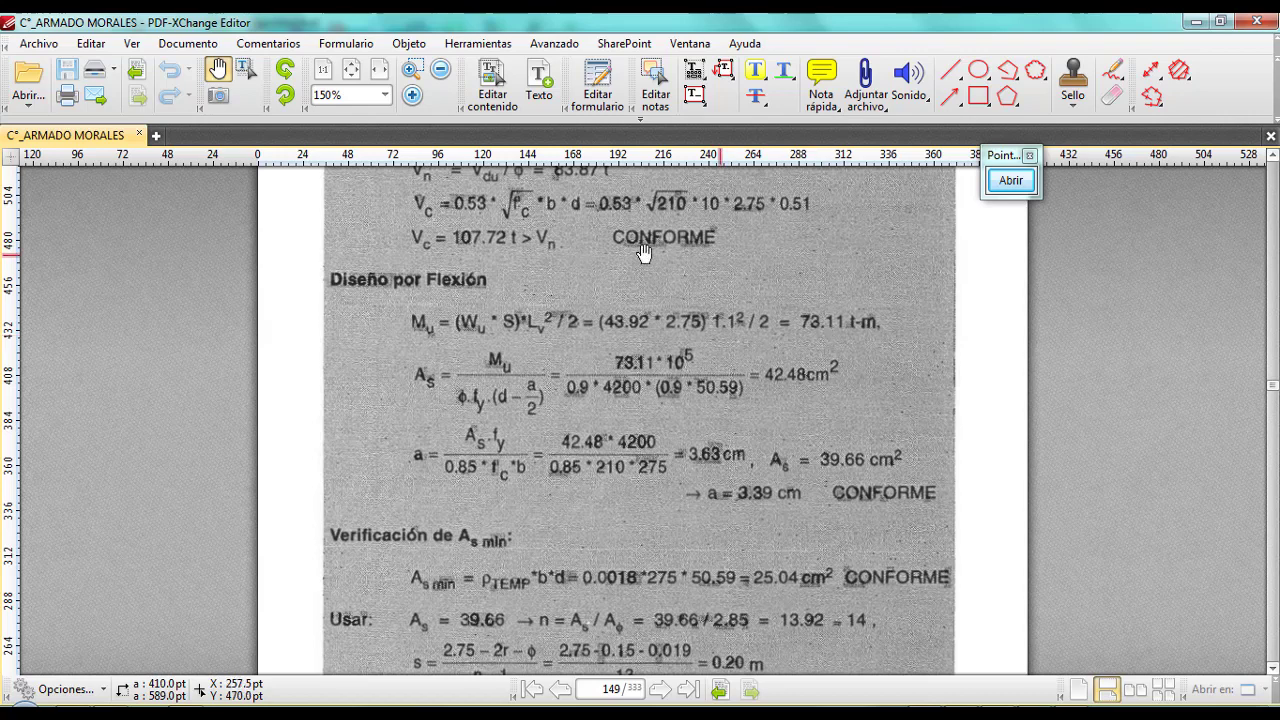
pyautogui.scroll(-2, 470, 415)
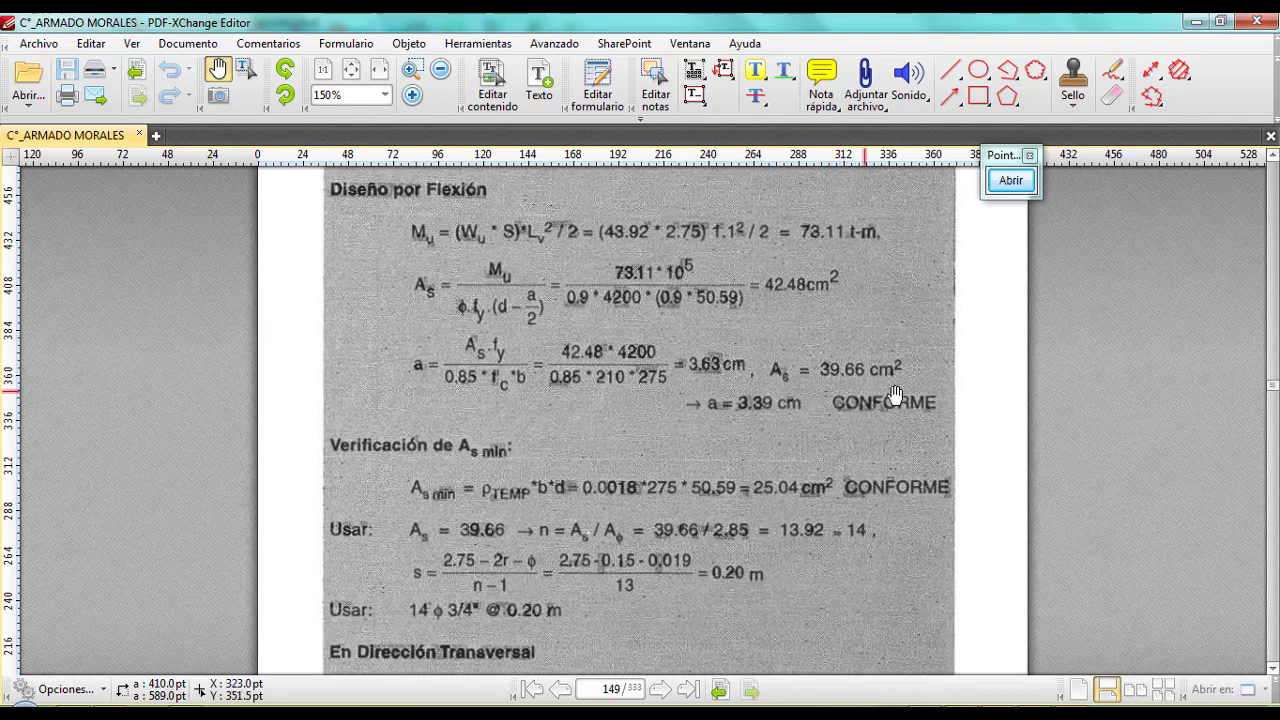
# Return to the footing report and review its flexure and shear results and the footing dimension sketch.
pyautogui.click(1023, 702)
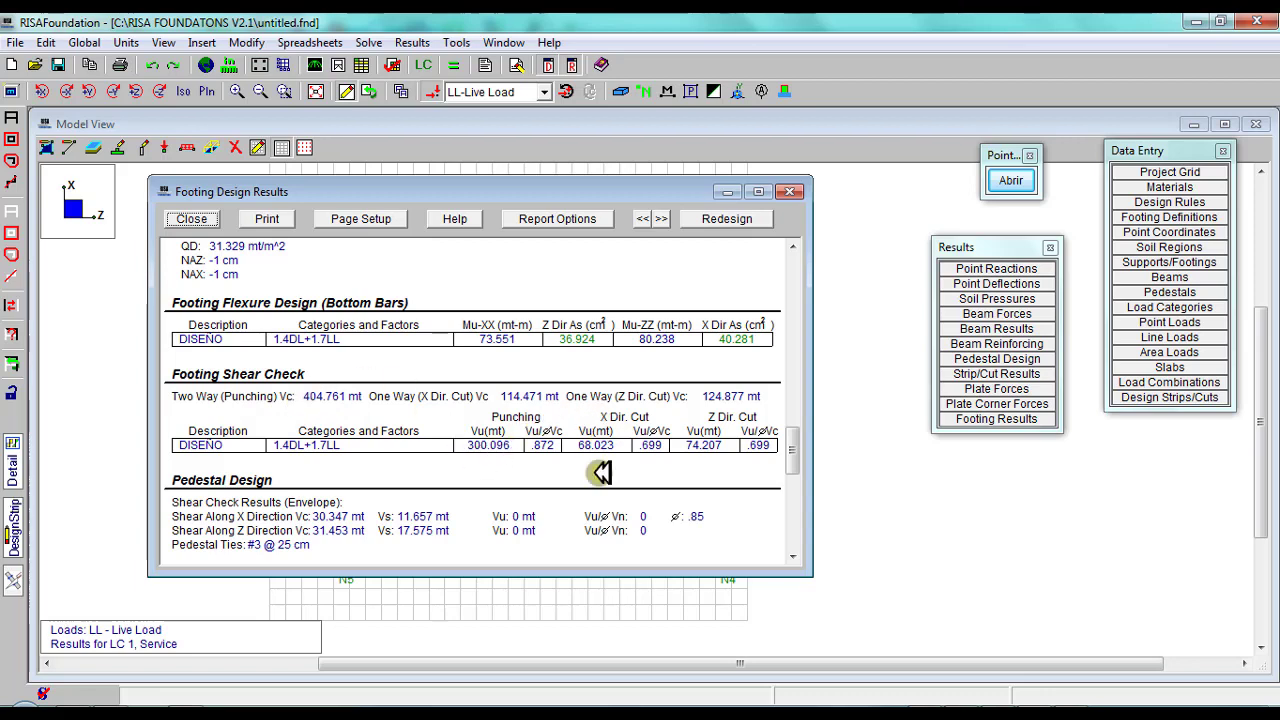
pyautogui.moveTo(793, 436)
pyautogui.mouseDown()
pyautogui.moveTo(766, 289)
pyautogui.moveTo(766, 337)
pyautogui.moveTo(749, 320)
pyautogui.moveTo(752, 265)
pyautogui.moveTo(771, 523)
pyautogui.moveTo(770, 272)
pyautogui.mouseUp()
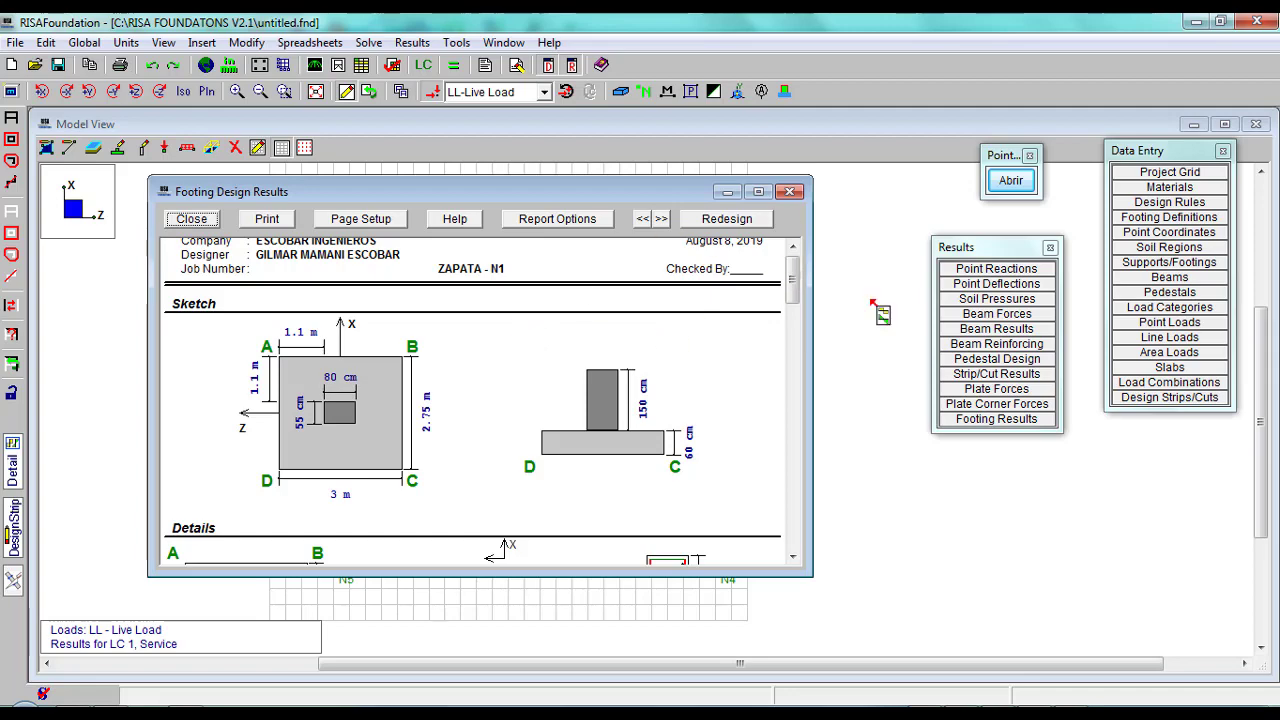
pyautogui.moveTo(800, 285)
pyautogui.mouseDown()
pyautogui.moveTo(802, 526)
pyautogui.moveTo(798, 271)
pyautogui.mouseUp()
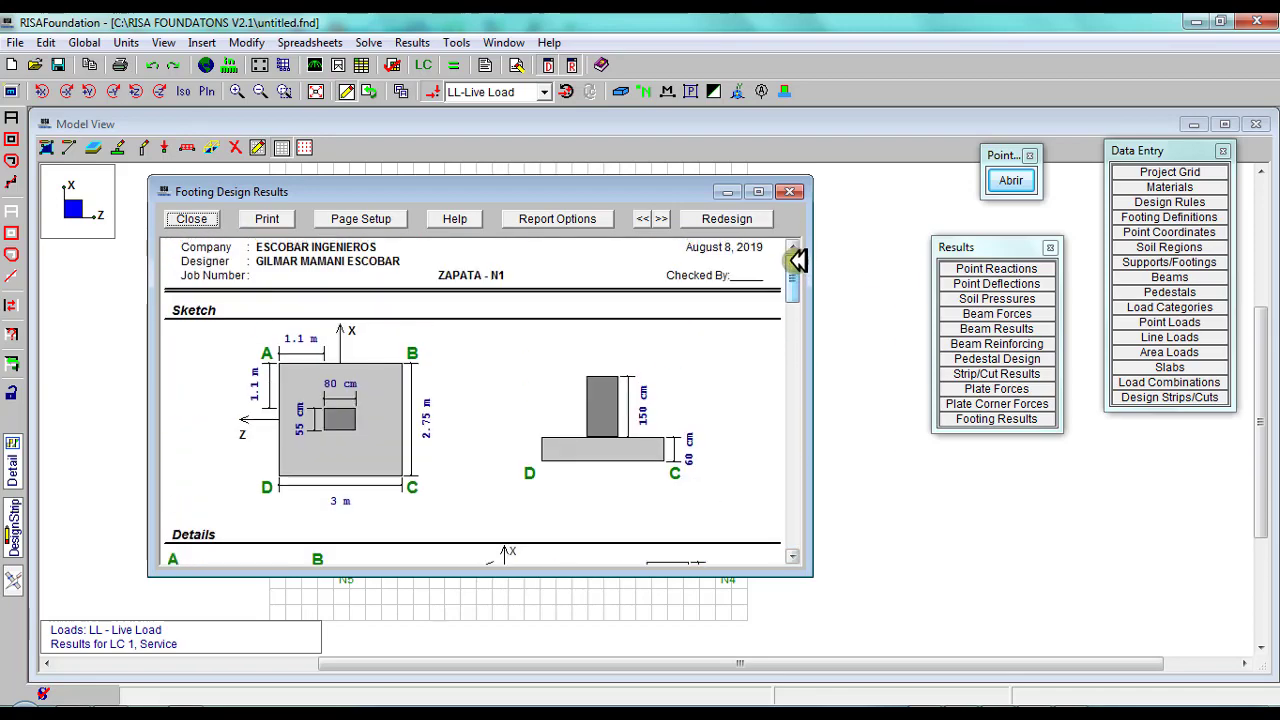